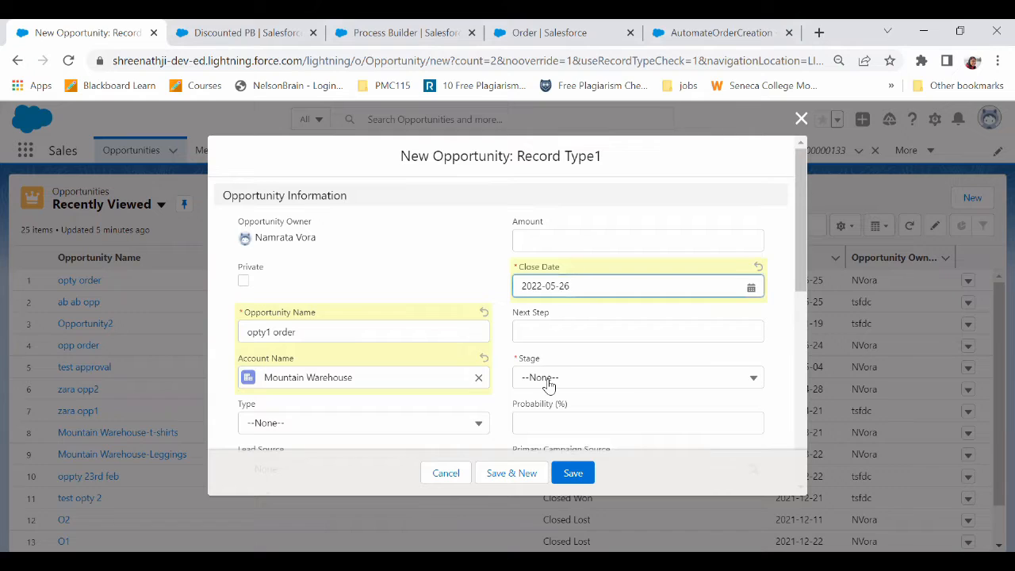
Set the new opportunity's stage to Negotiation/Review and save the record.
click(546, 380)
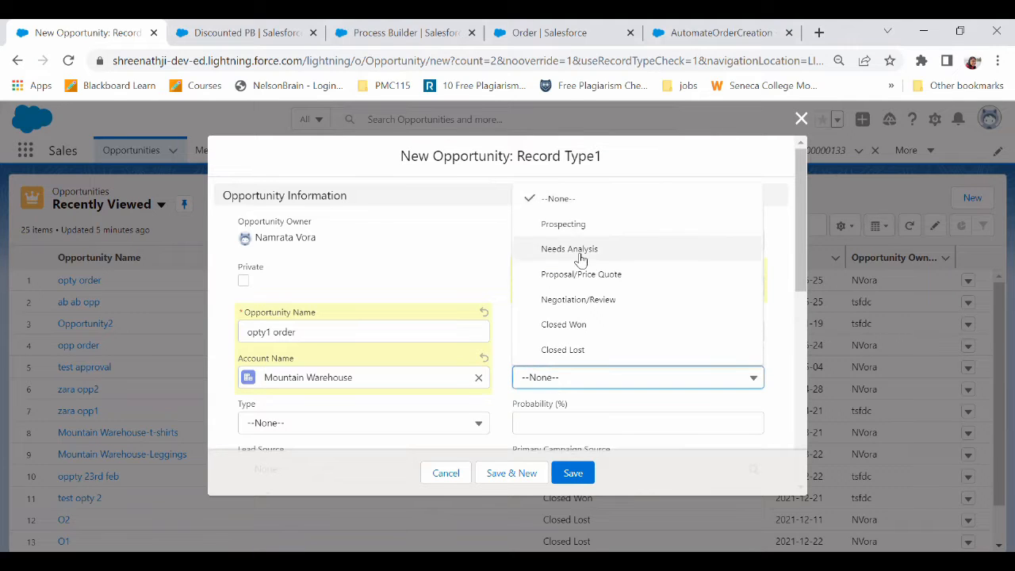
click(587, 298)
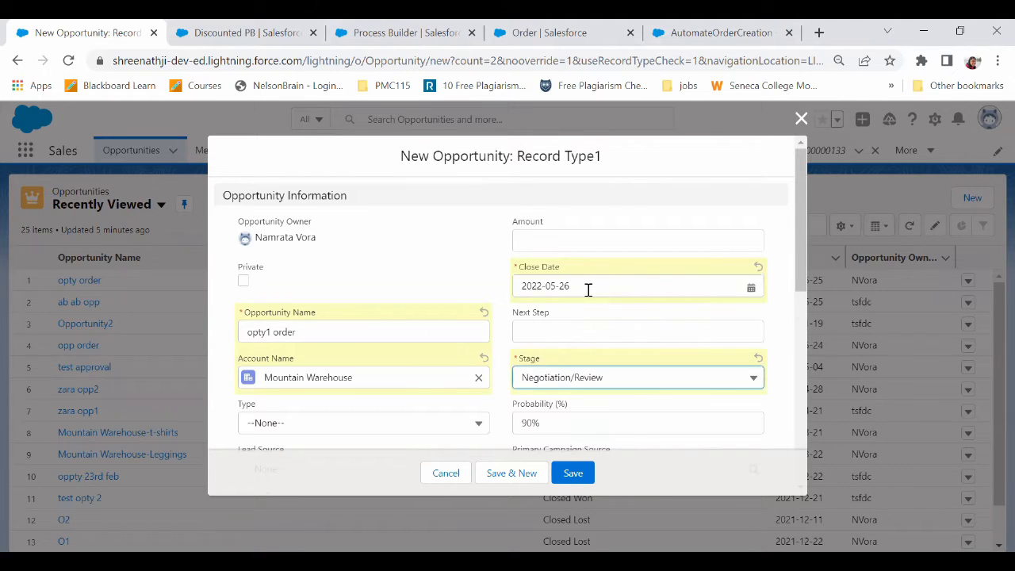
click(568, 476)
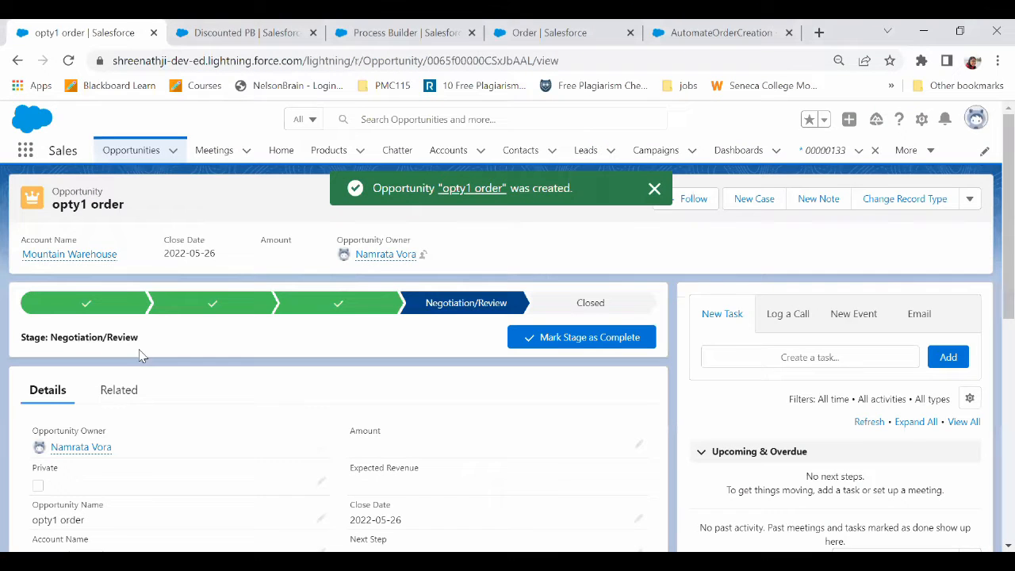
Associate the Discounted PB price book with the opty1 order opportunity from its related products list.
click(116, 389)
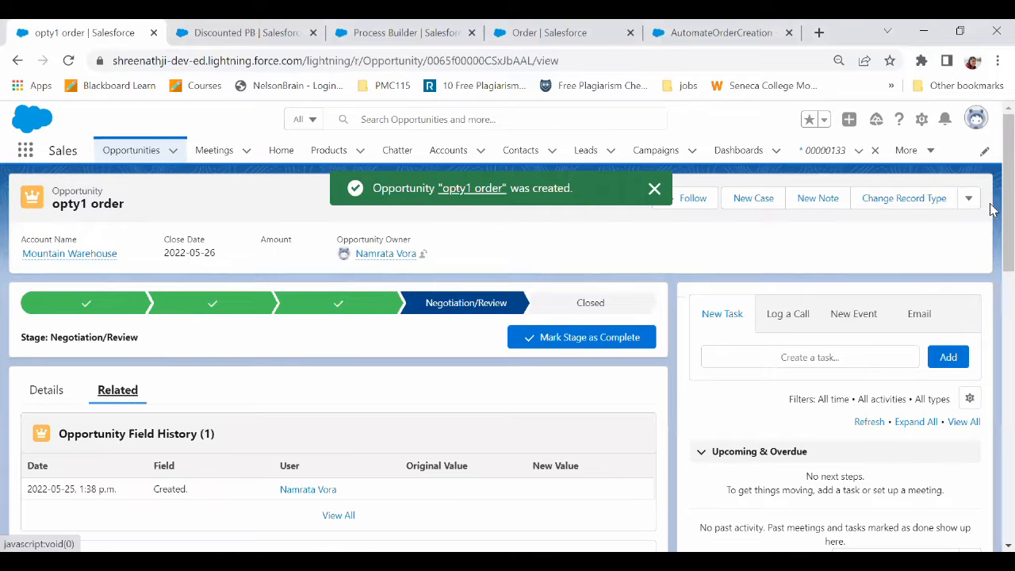
scroll(119, 381, down, 3)
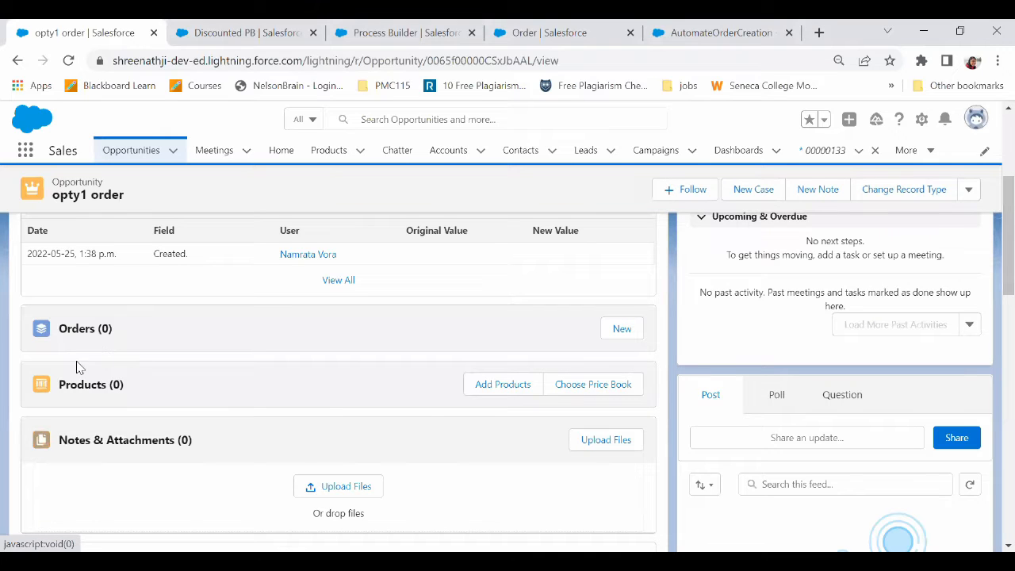
click(593, 384)
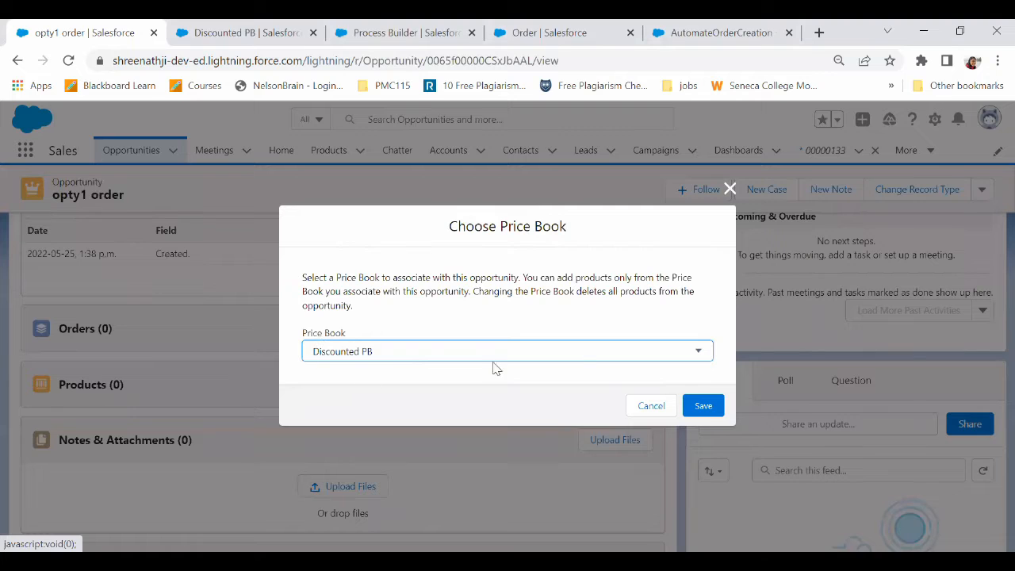
click(711, 409)
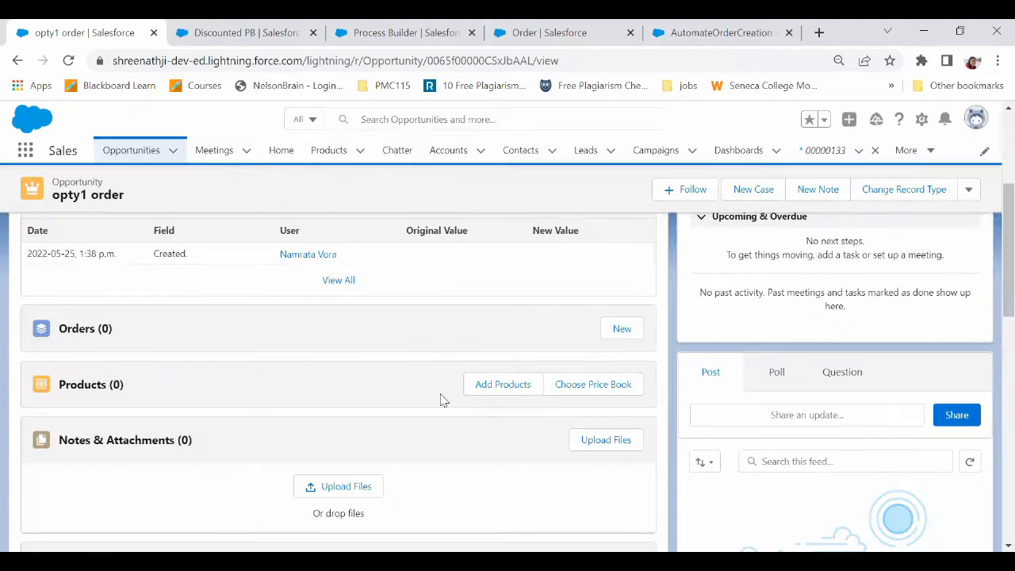
Select XL Gowns and XL Skirts as products to add to the opportunity and proceed to their line details.
click(498, 390)
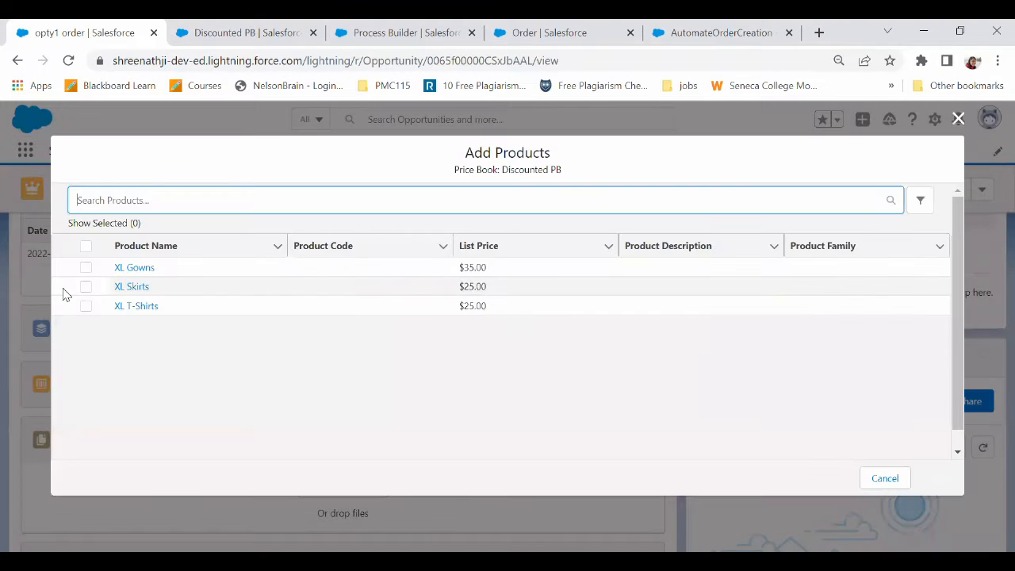
click(86, 270)
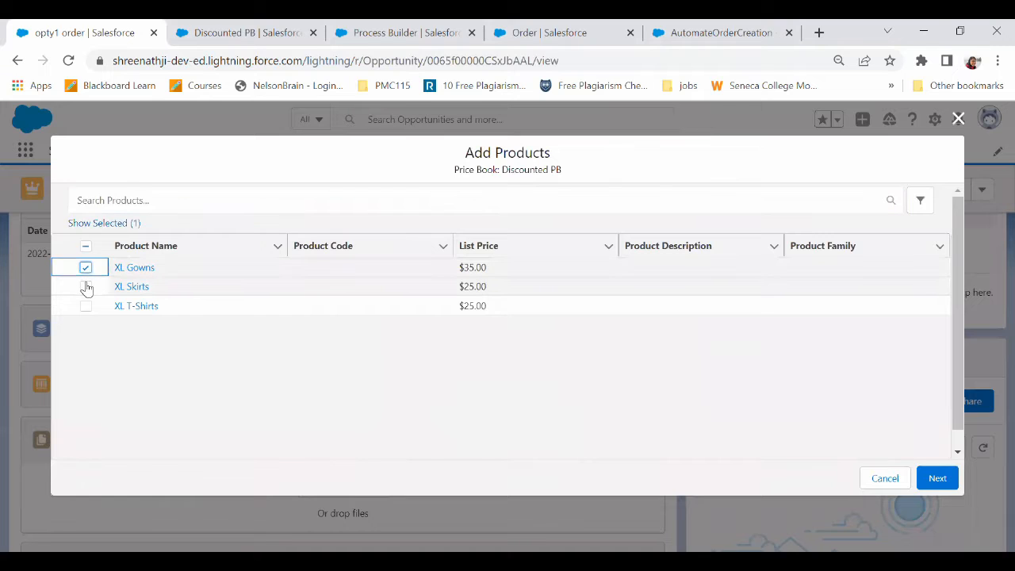
click(85, 287)
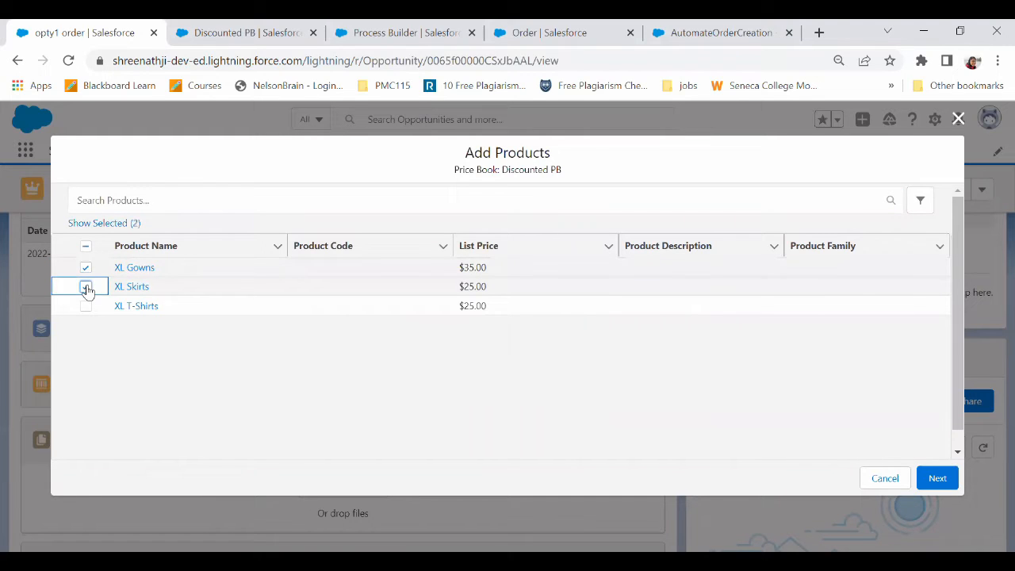
click(927, 479)
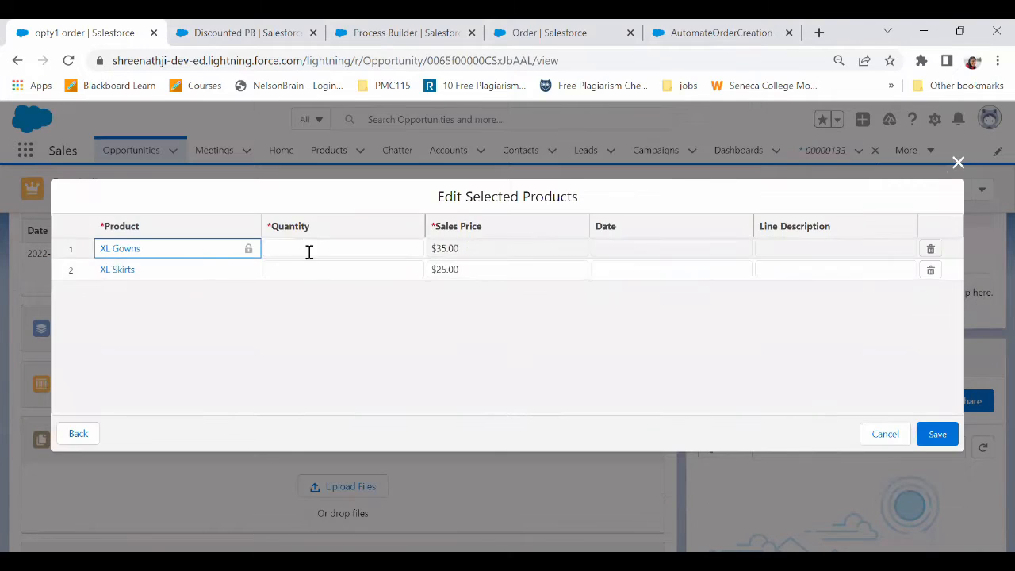
Set the quantity to 20 for both XL Gowns and XL Skirts and save the opportunity products.
click(307, 248)
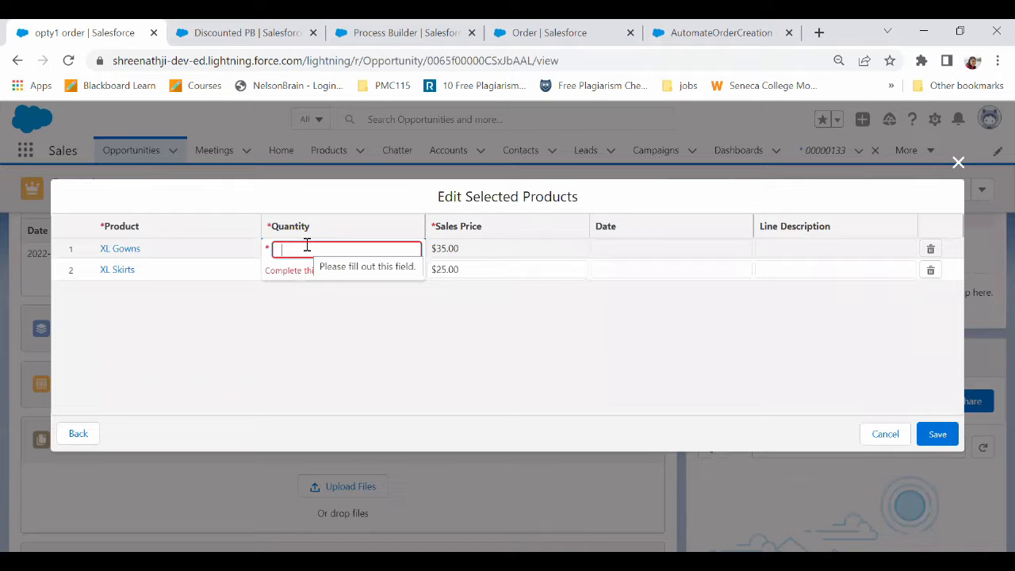
text(20)
click(314, 322)
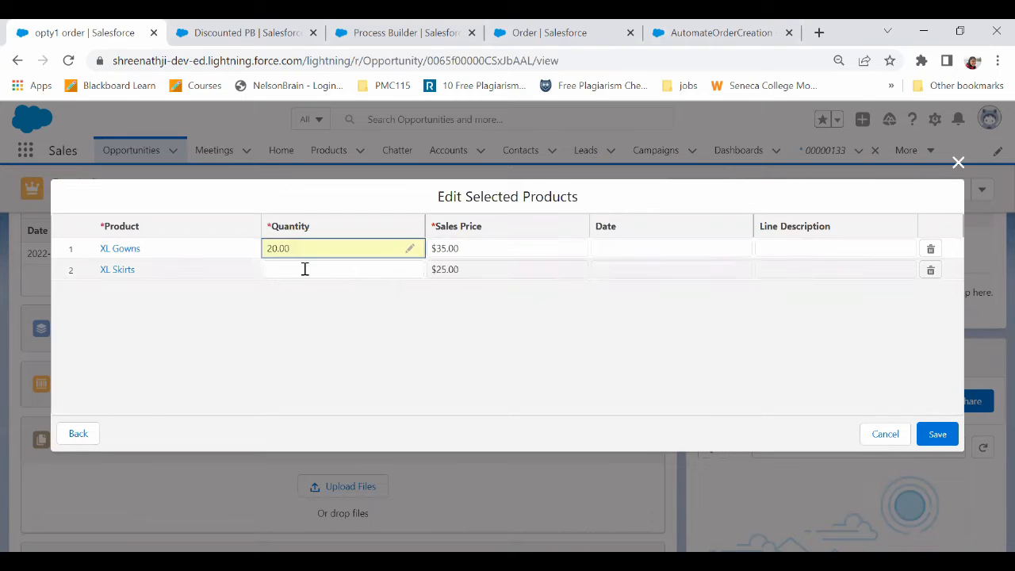
click(304, 269)
text(20)
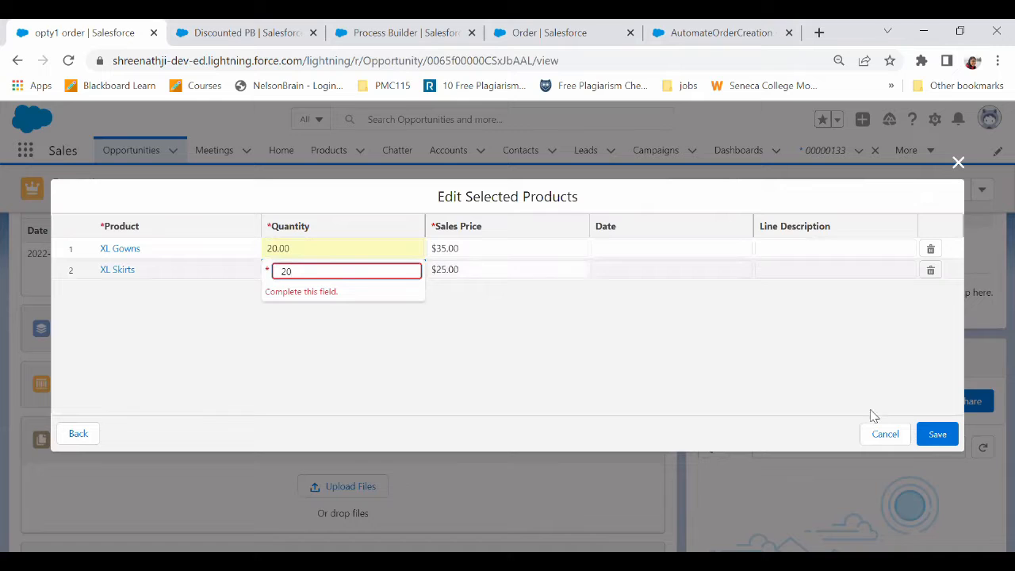
click(936, 434)
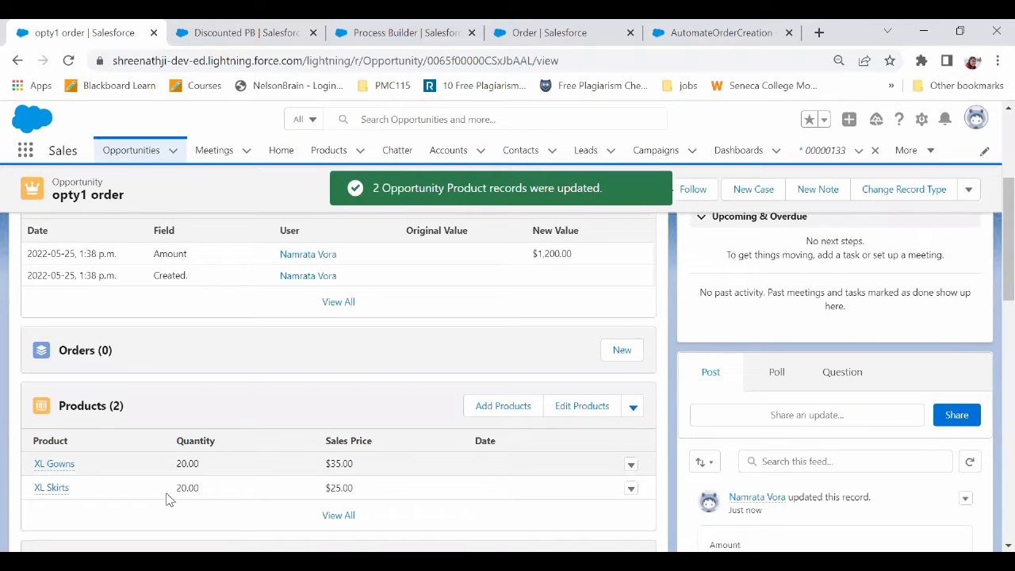
mouse_move(68, 491)
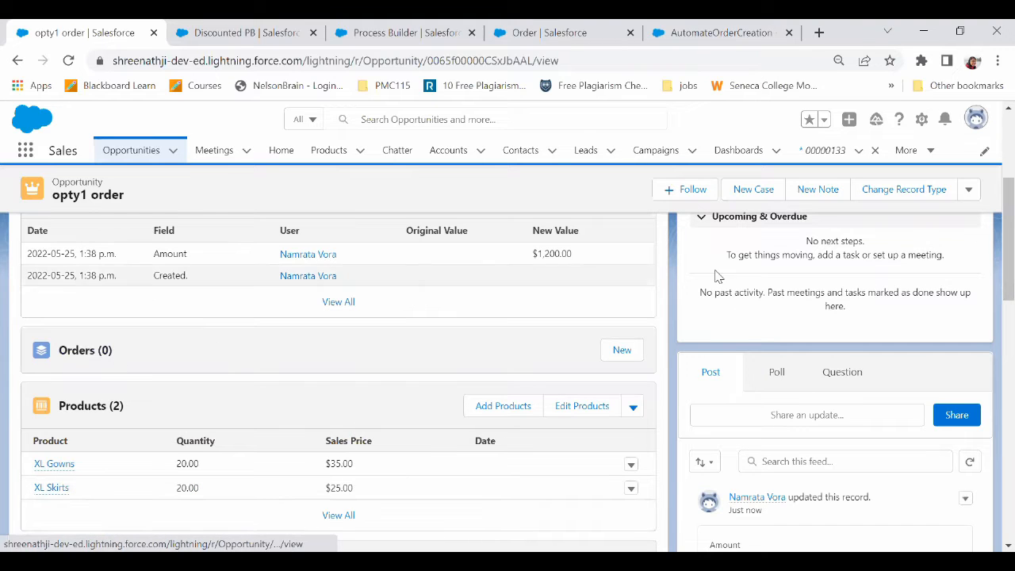
Change the opportunity's stage to Closed Won in its details and save.
scroll(991, 129, up, 4)
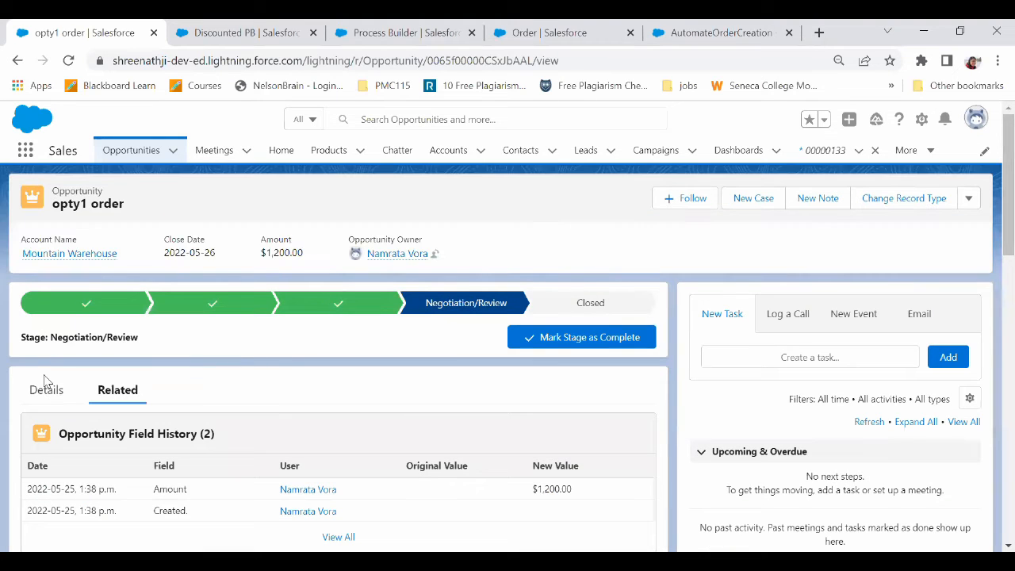
click(46, 388)
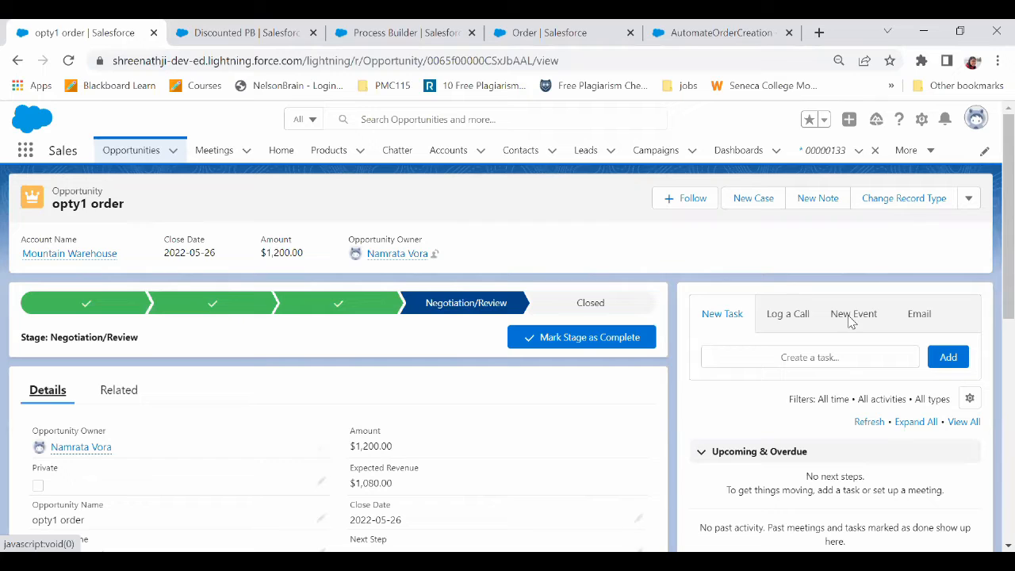
scroll(991, 310, down, 3)
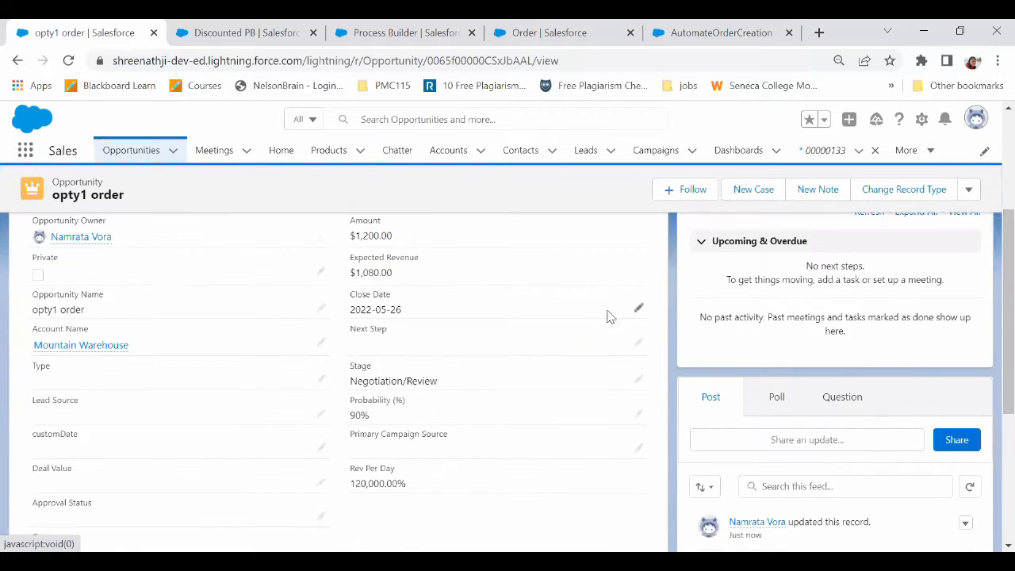
click(638, 380)
click(400, 410)
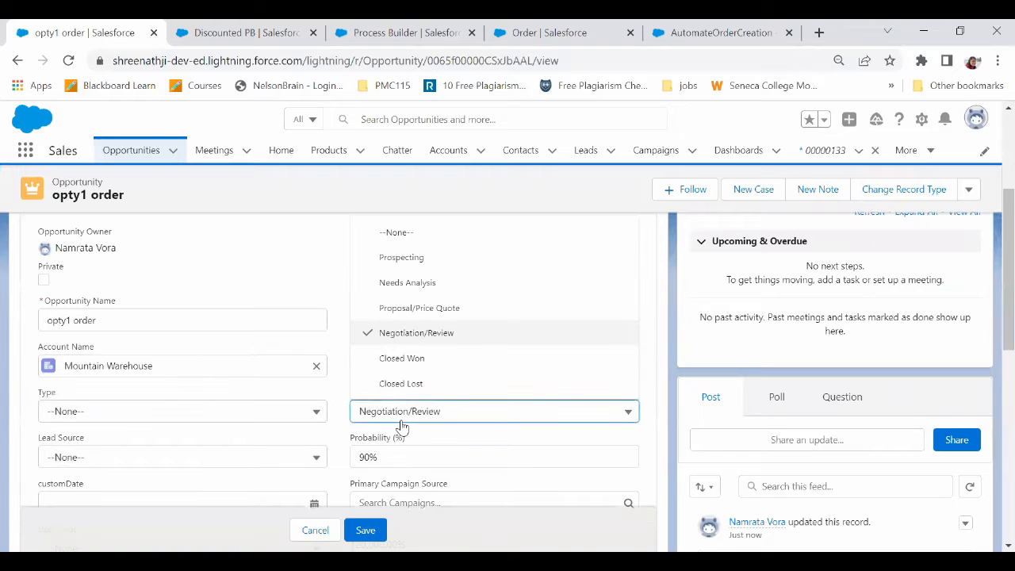
click(417, 358)
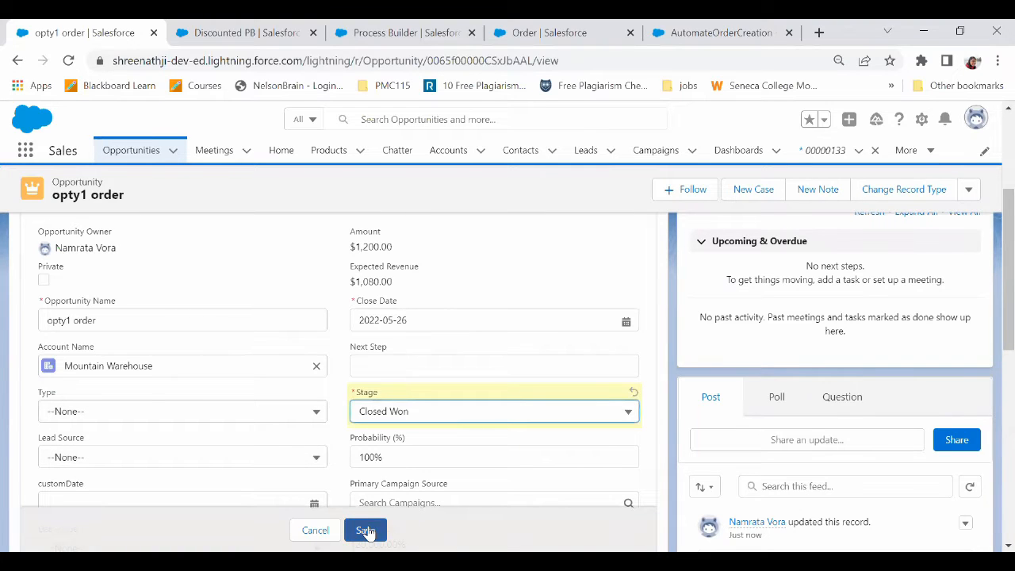
click(365, 529)
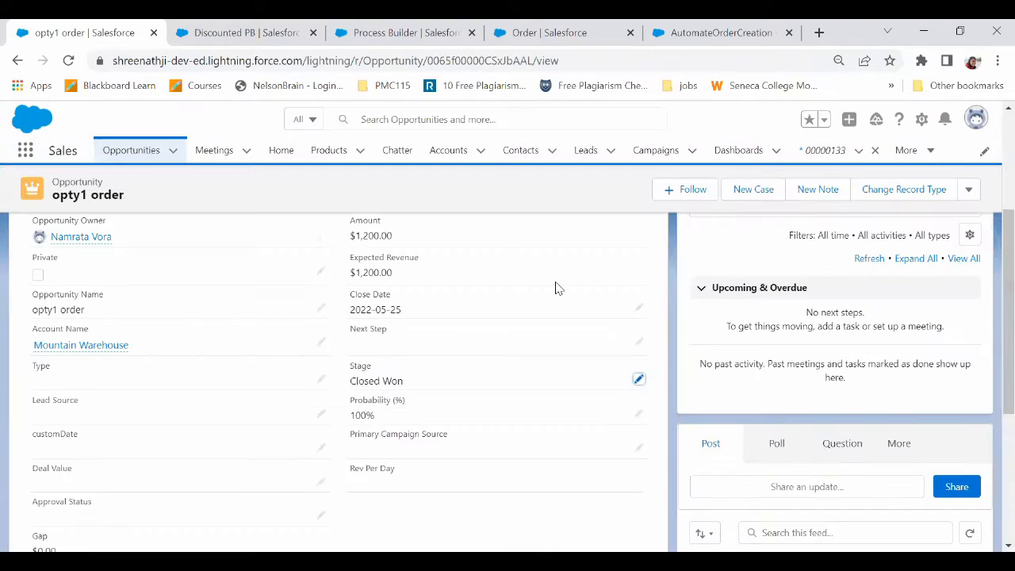
Find the order in the closed opportunity's related orders, preview it and open its record.
scroll(988, 172, up, 3)
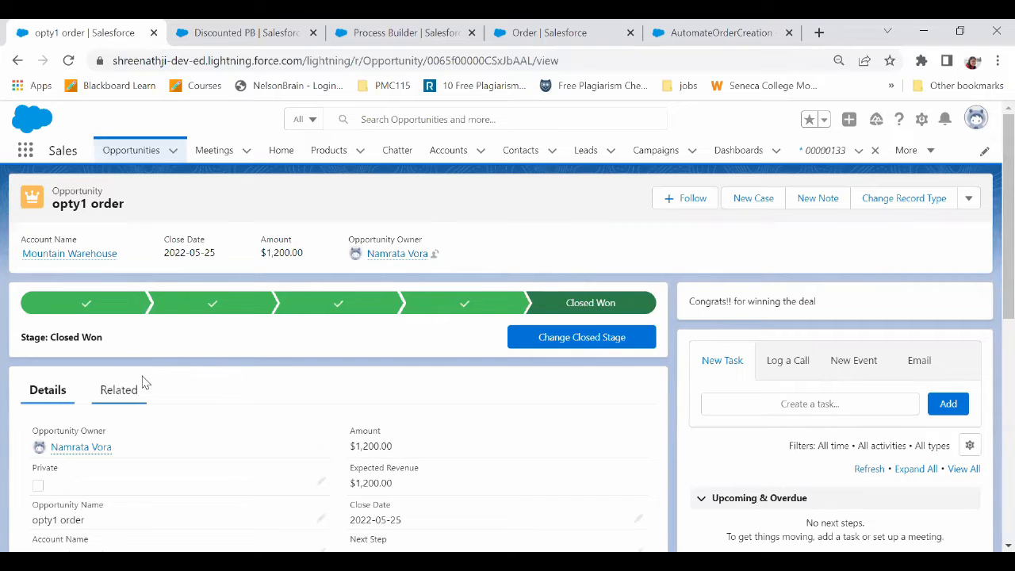
click(103, 390)
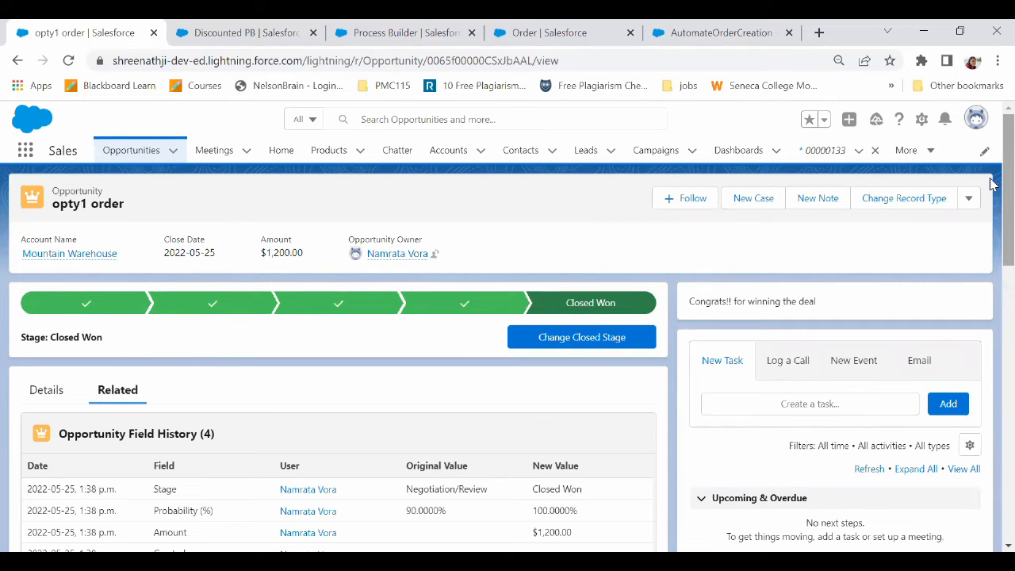
scroll(992, 238, down, 4)
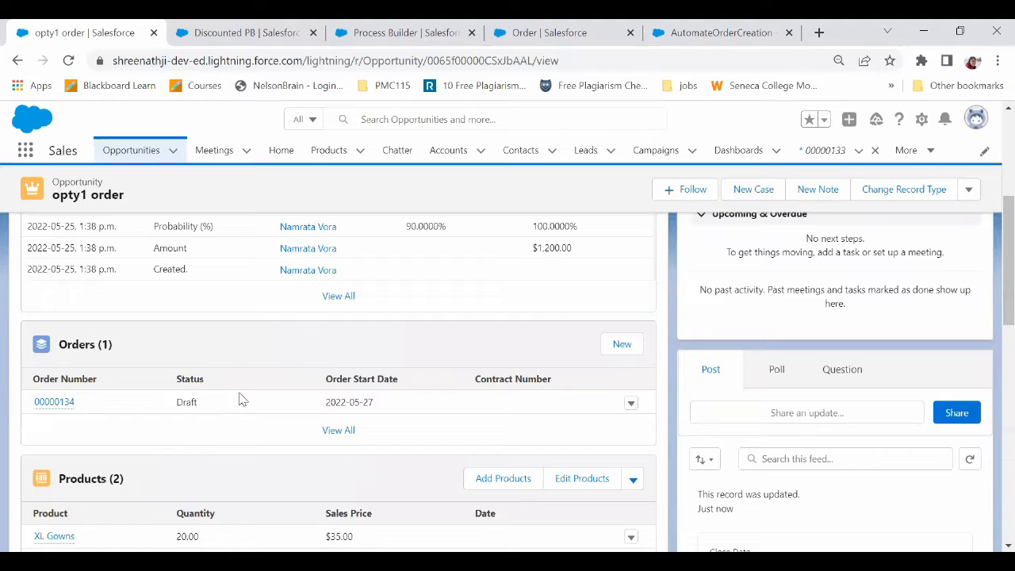
mouse_move(56, 408)
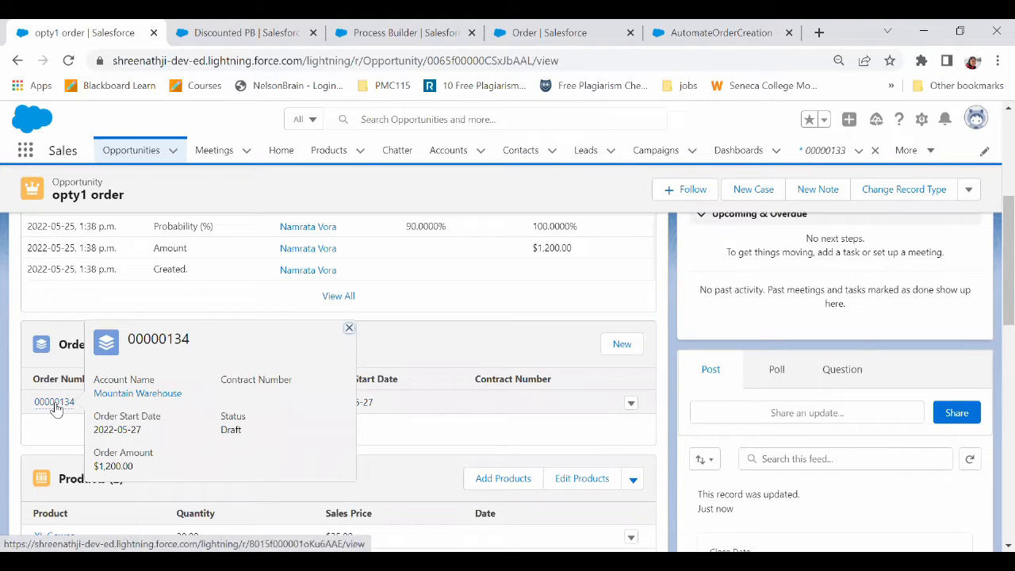
click(54, 404)
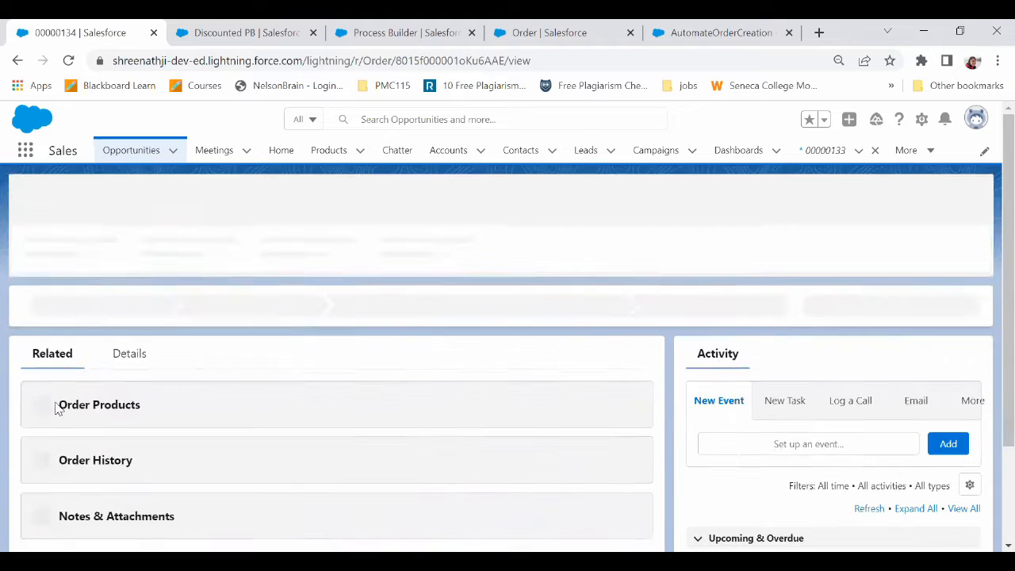
Examine the order's details, including its account, start date, amount, linked opportunity and status.
click(131, 359)
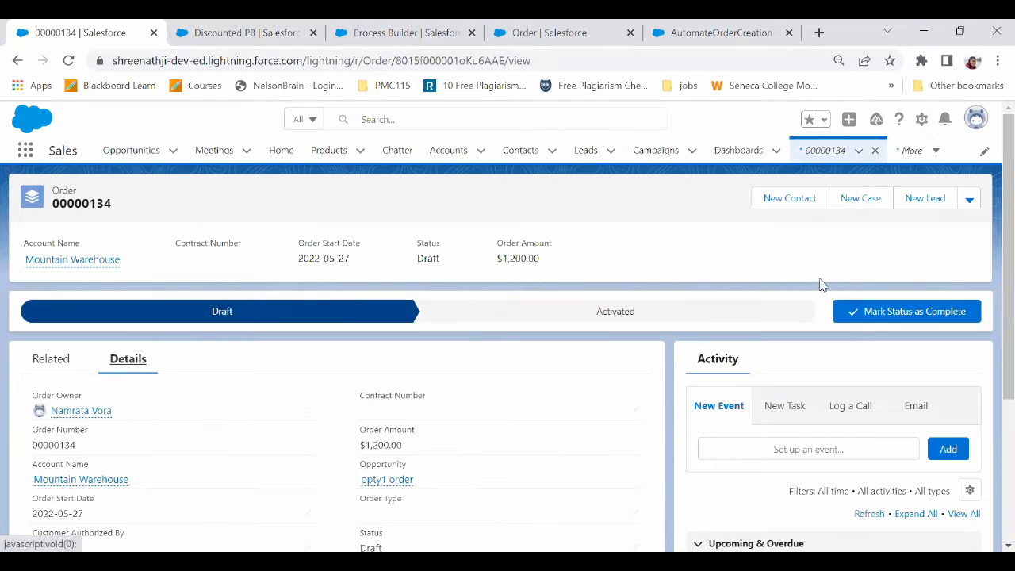
scroll(991, 254, down, 2)
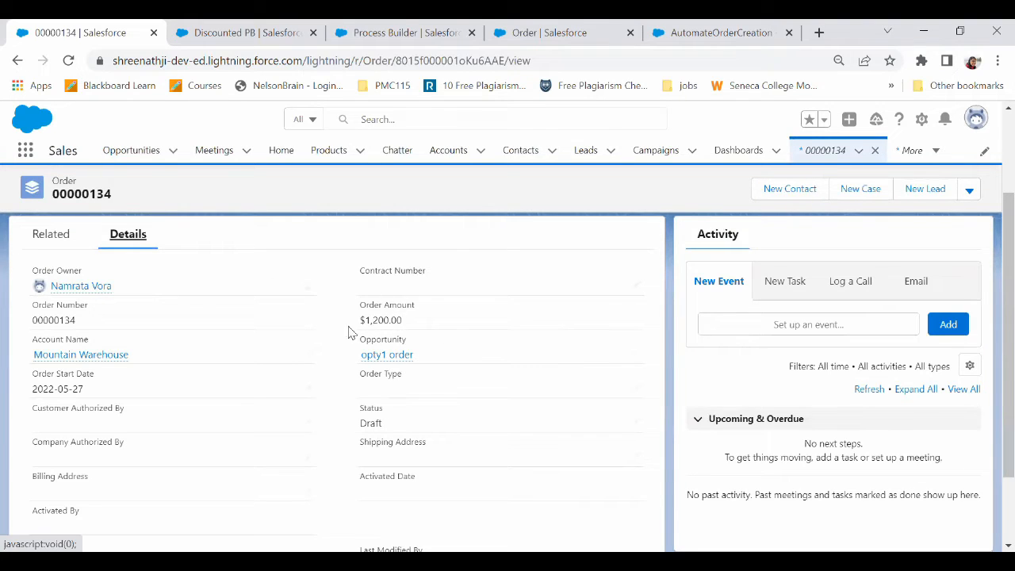
mouse_move(404, 361)
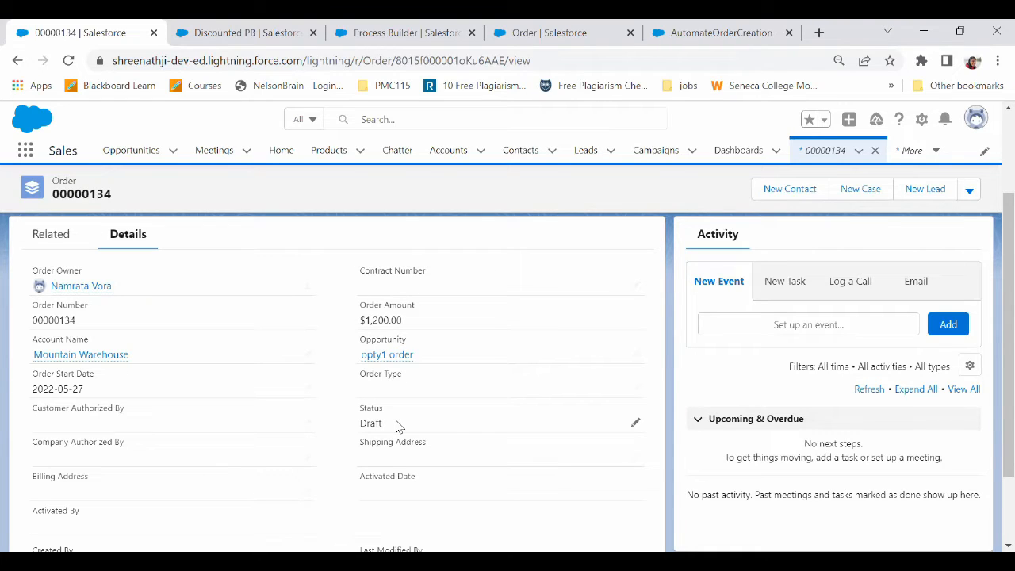
scroll(990, 297, down, 2)
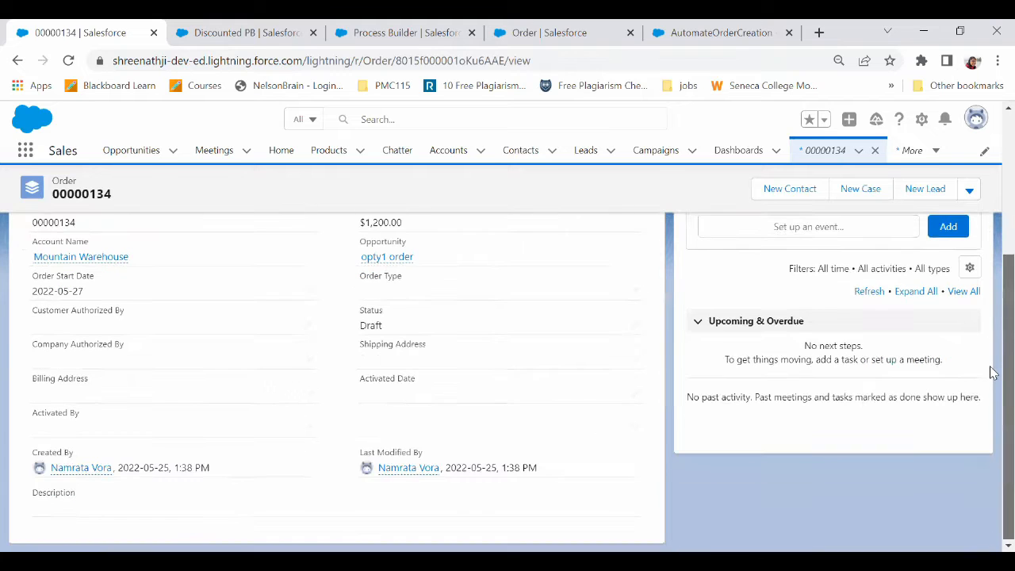
scroll(990, 373, up, 3)
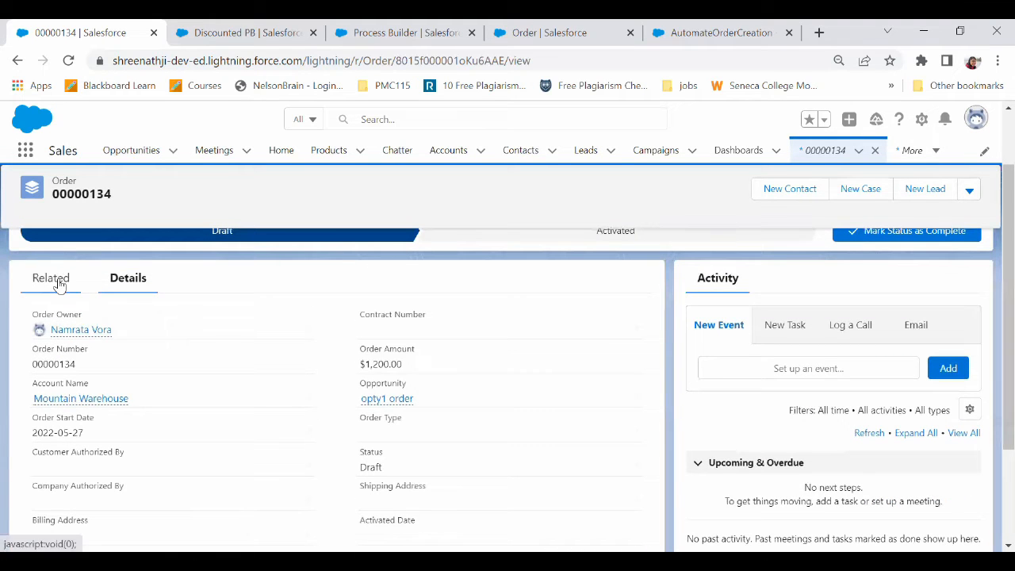
Review the order's related products with their quantities and unit prices, and its order history.
click(58, 284)
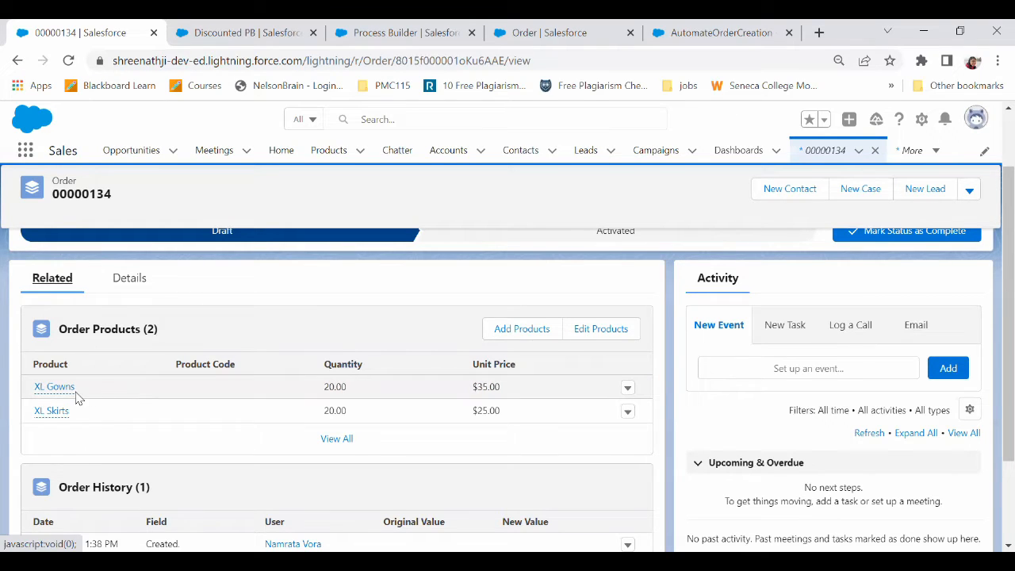
mouse_move(65, 394)
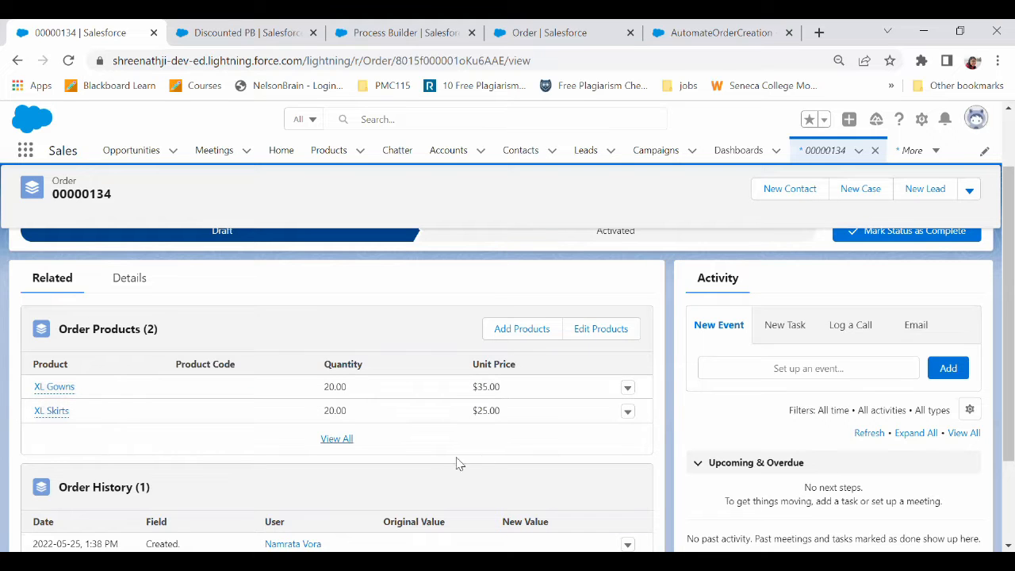
scroll(991, 350, down, 2)
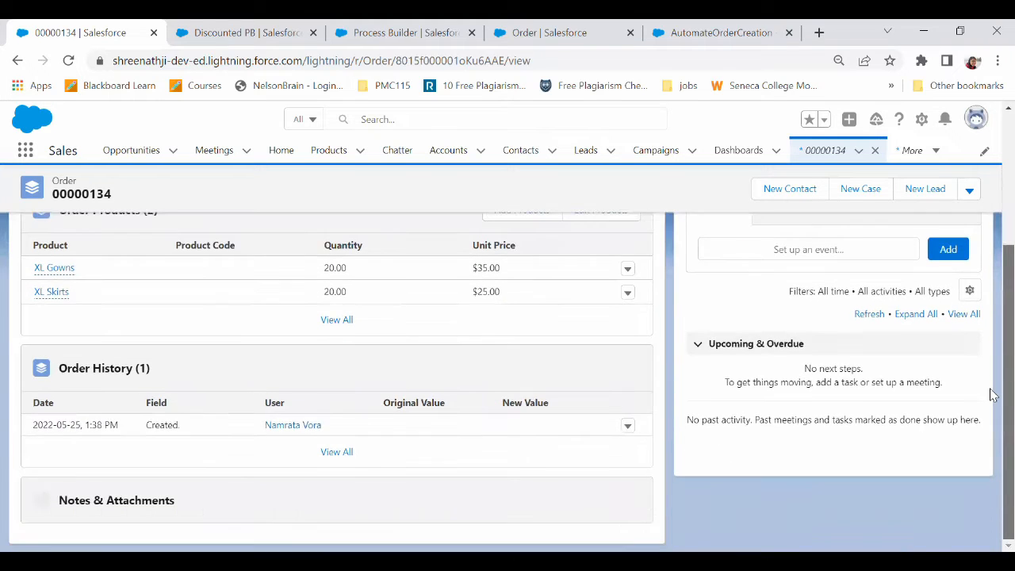
Return to the top of the order record and reopen its details.
scroll(989, 396, up, 3)
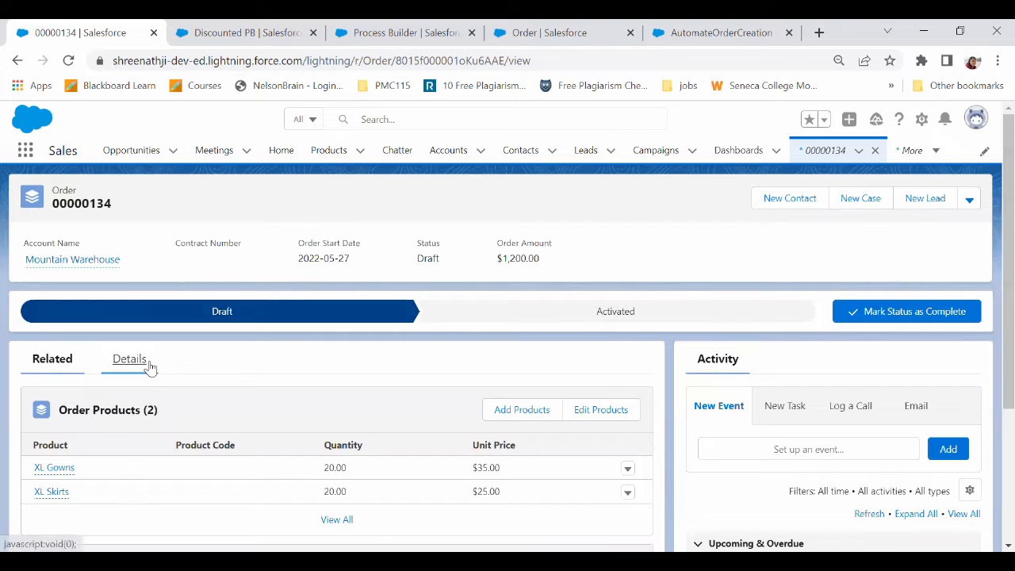
click(145, 365)
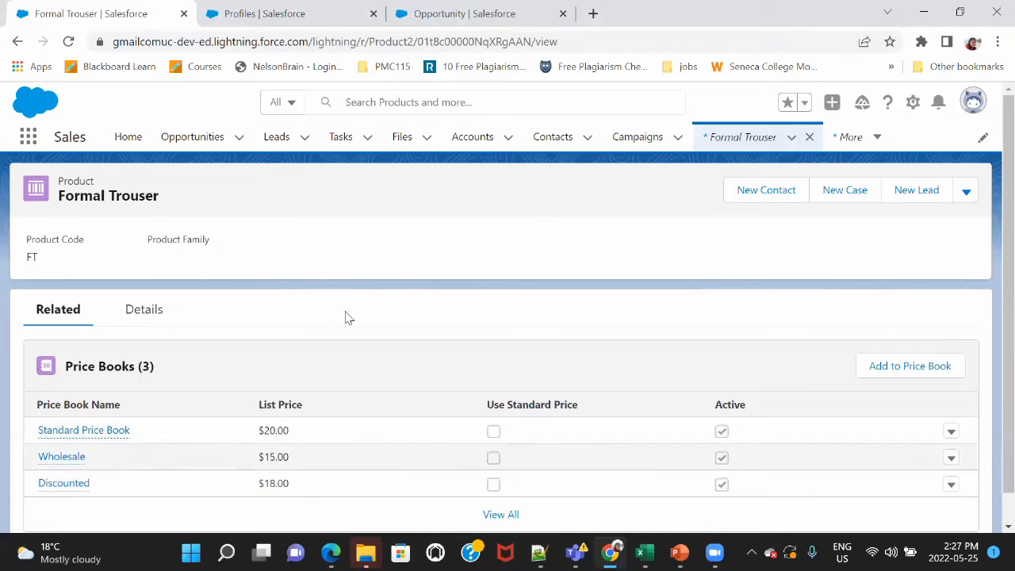
View the recently viewed products list, switch to the Excel workbook Book1 and review its Pricebook heading and tables.
click(748, 147)
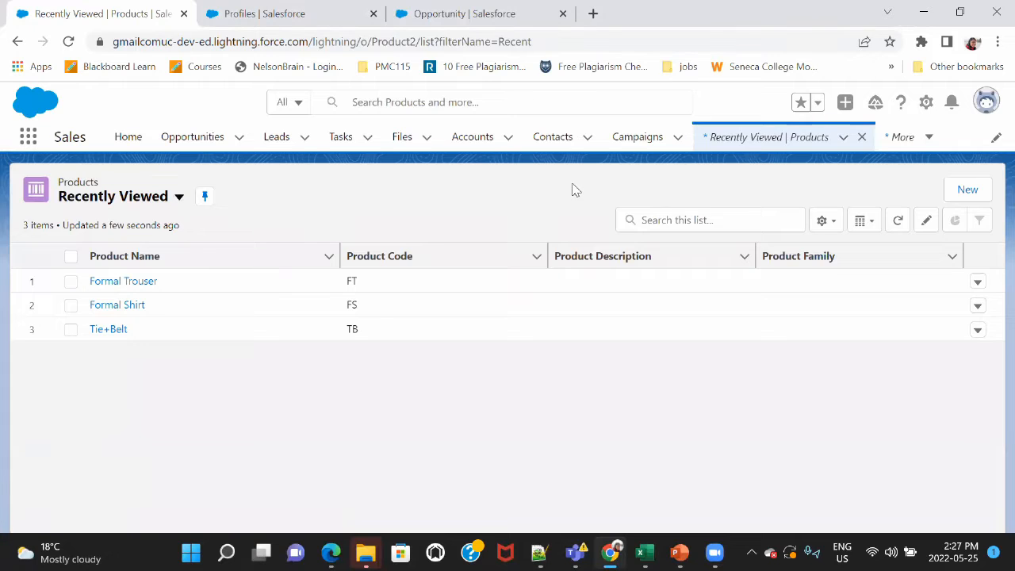
key(alt+Tab)
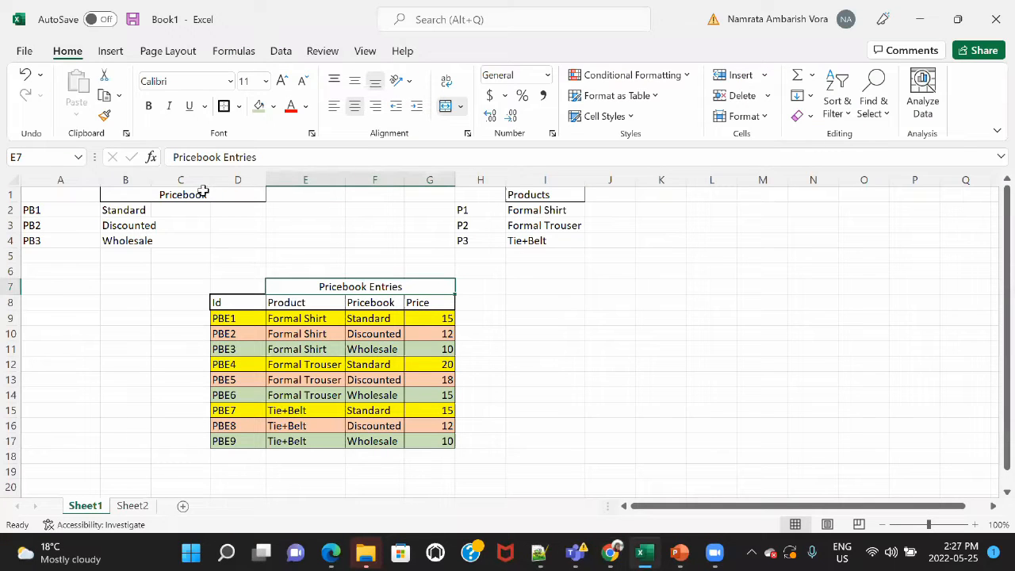
click(202, 192)
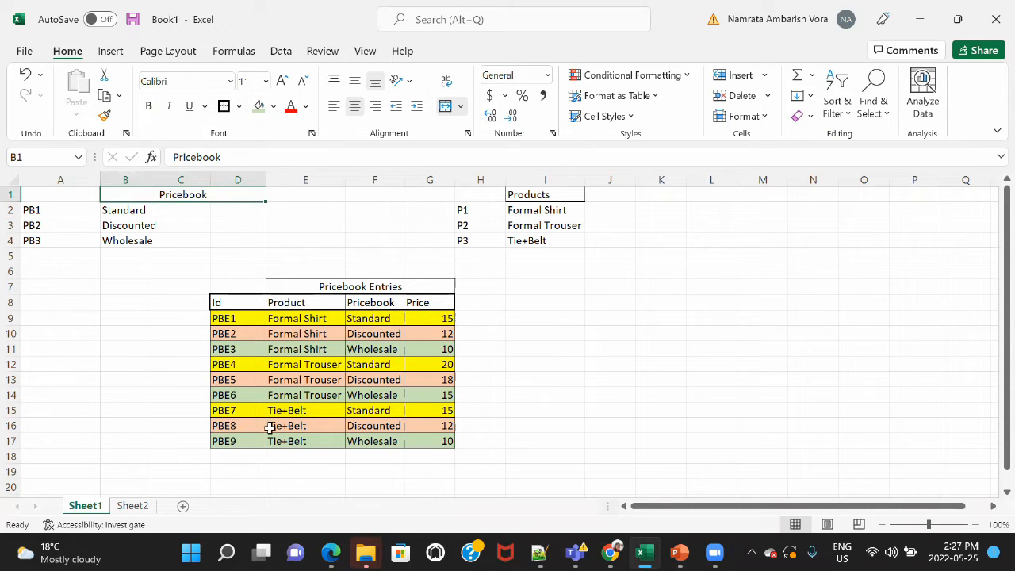
click(576, 31)
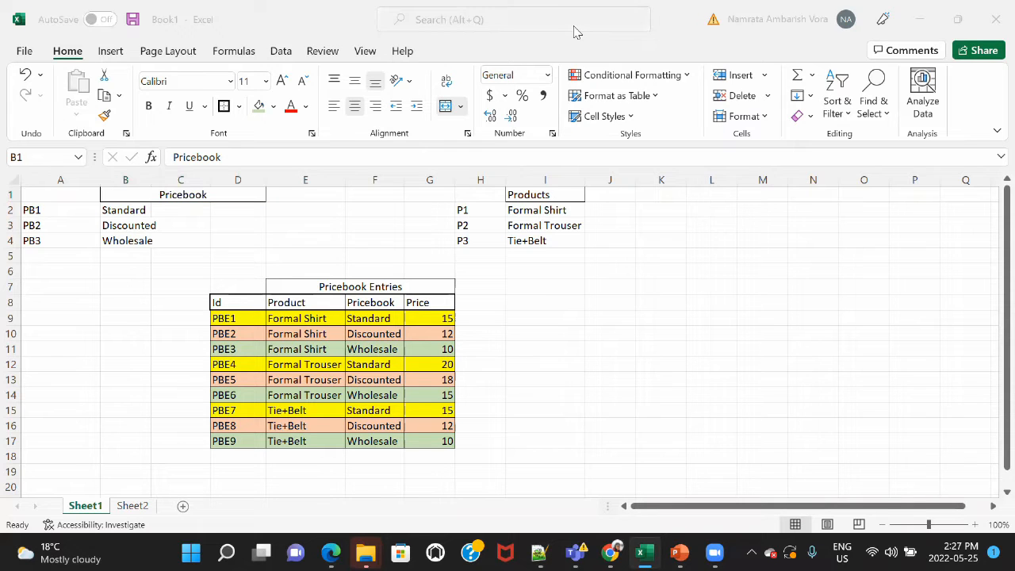
Review the example account Mountain Warehouse and the opportunity's line items for formal shirts and formal trousers on Sheet2.
click(47, 286)
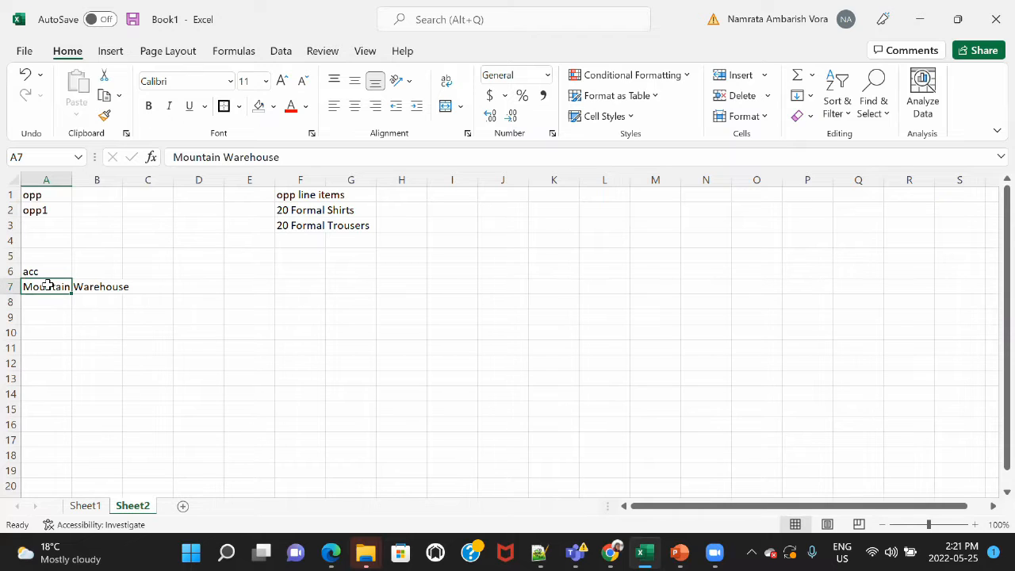
click(302, 210)
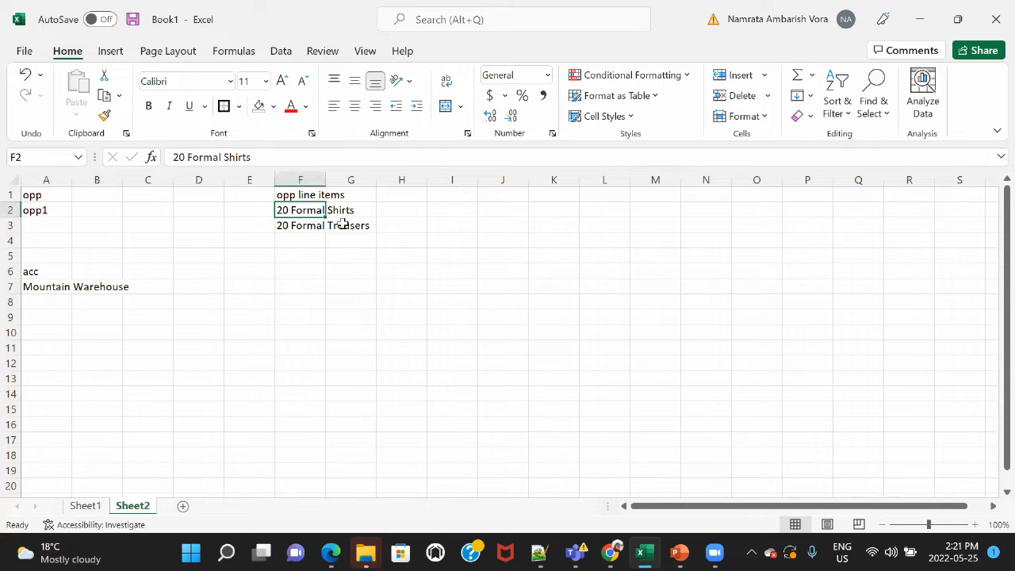
click(294, 226)
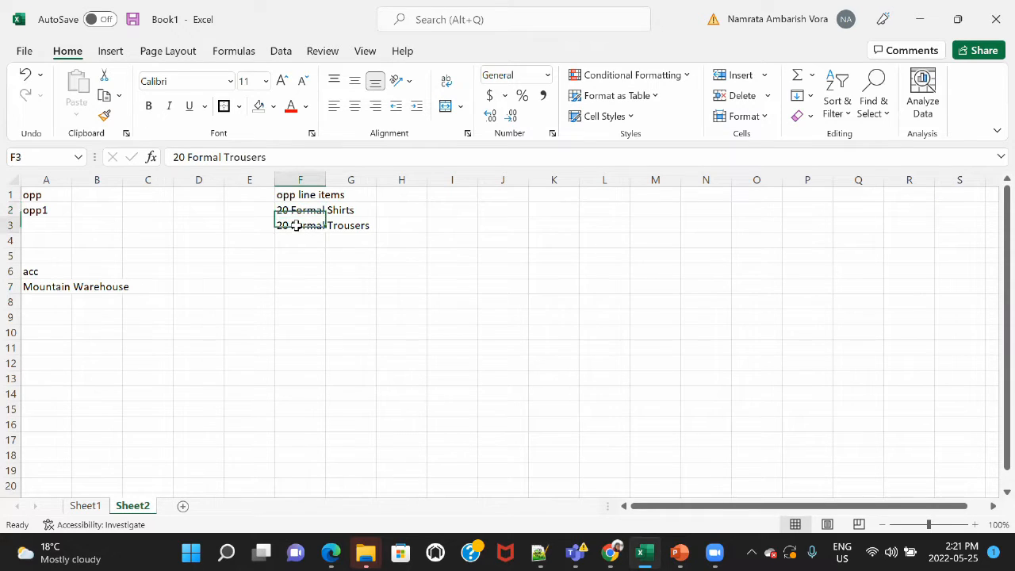
click(287, 330)
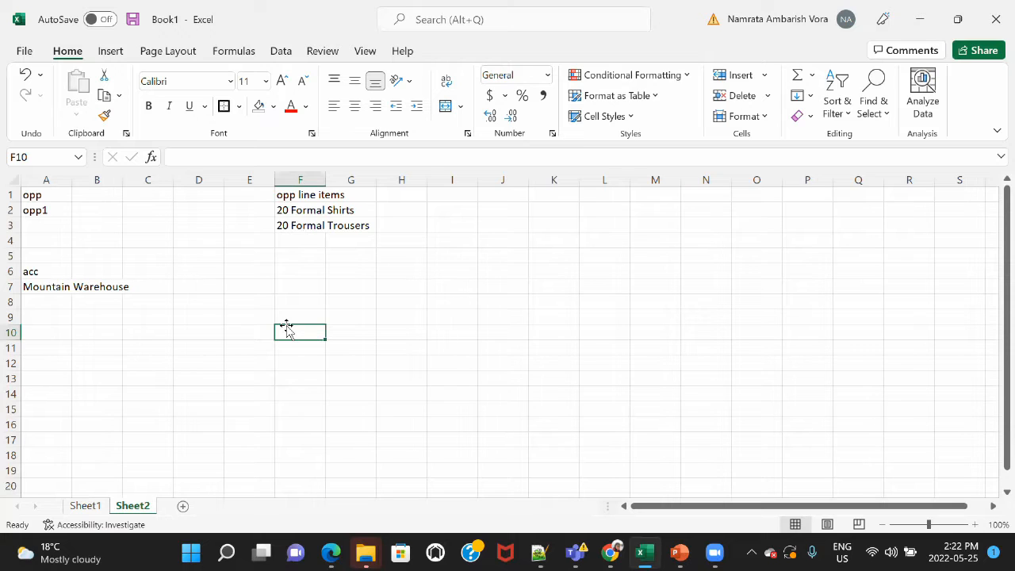
Examine the Standard, Discounted and Wholesale pricebooks and their IDs on Sheet1.
click(94, 508)
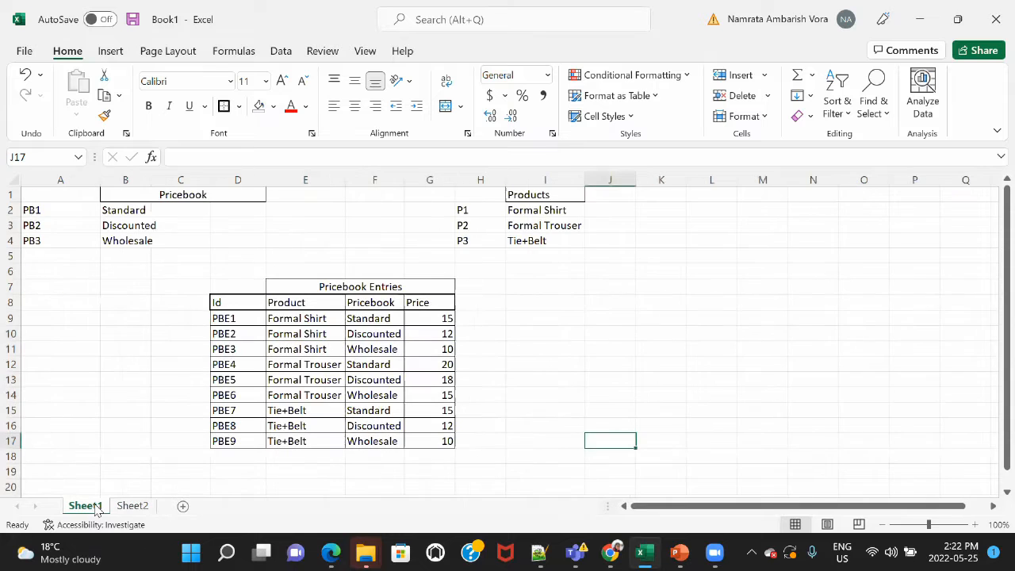
click(171, 197)
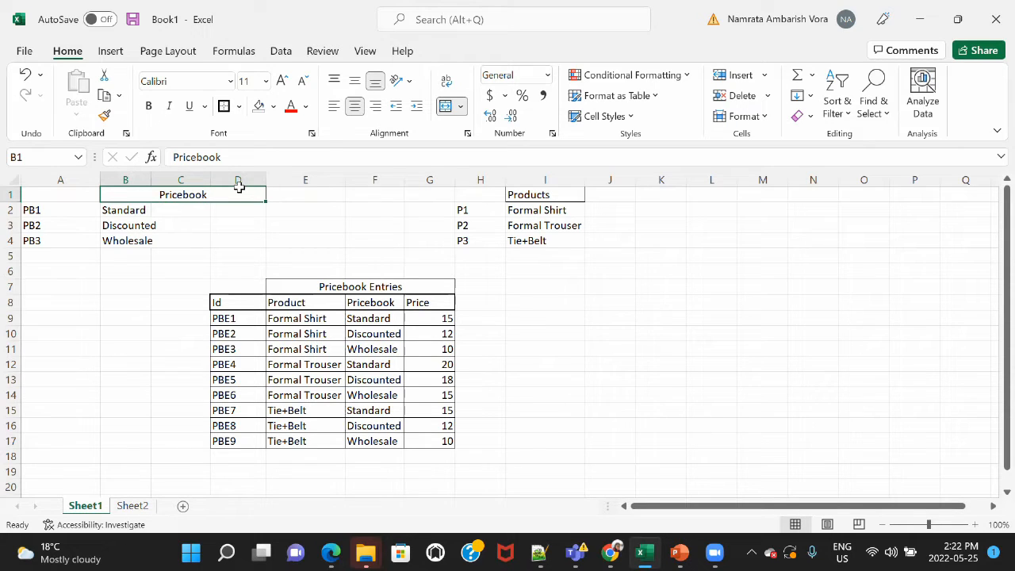
click(127, 209)
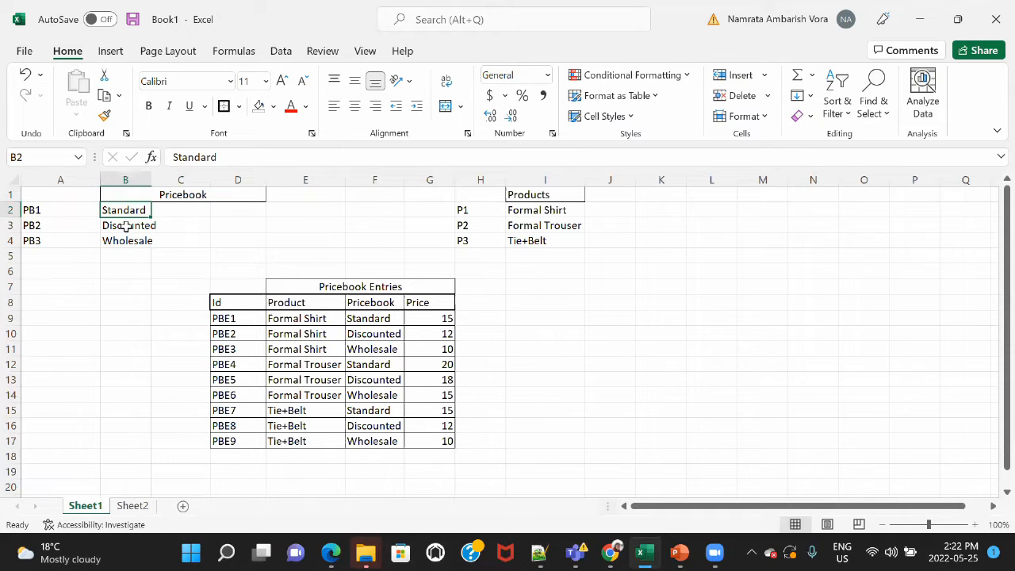
click(126, 226)
click(127, 240)
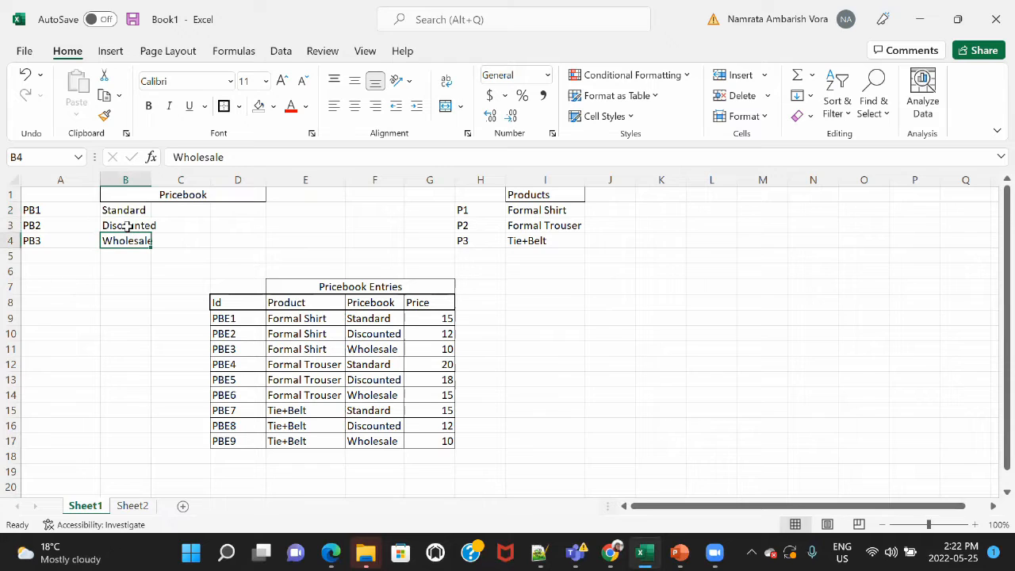
click(43, 210)
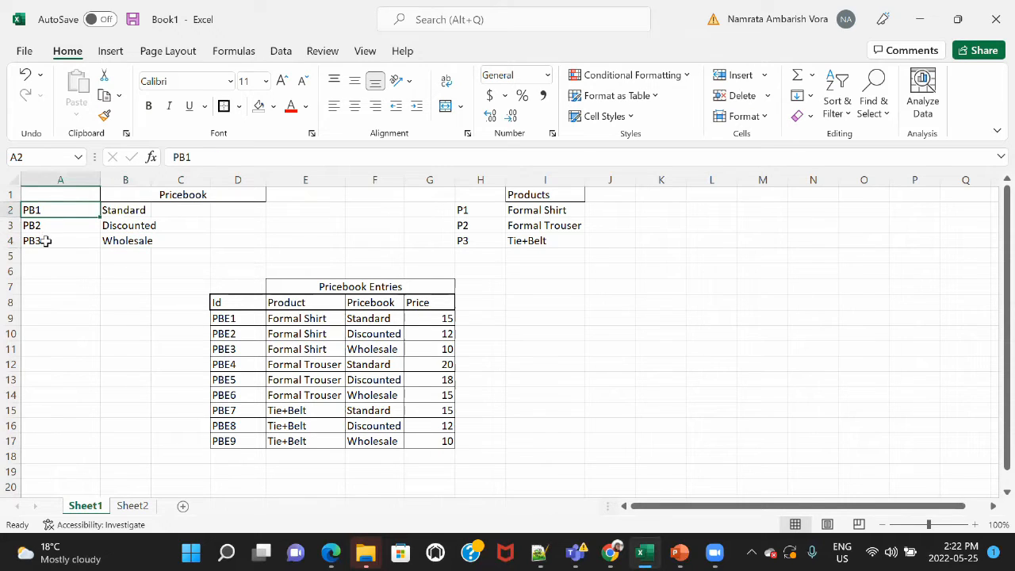
Examine the Products list on Sheet1, including Formal Shirt, Formal Trouser and Tie+Belt with their IDs.
click(558, 208)
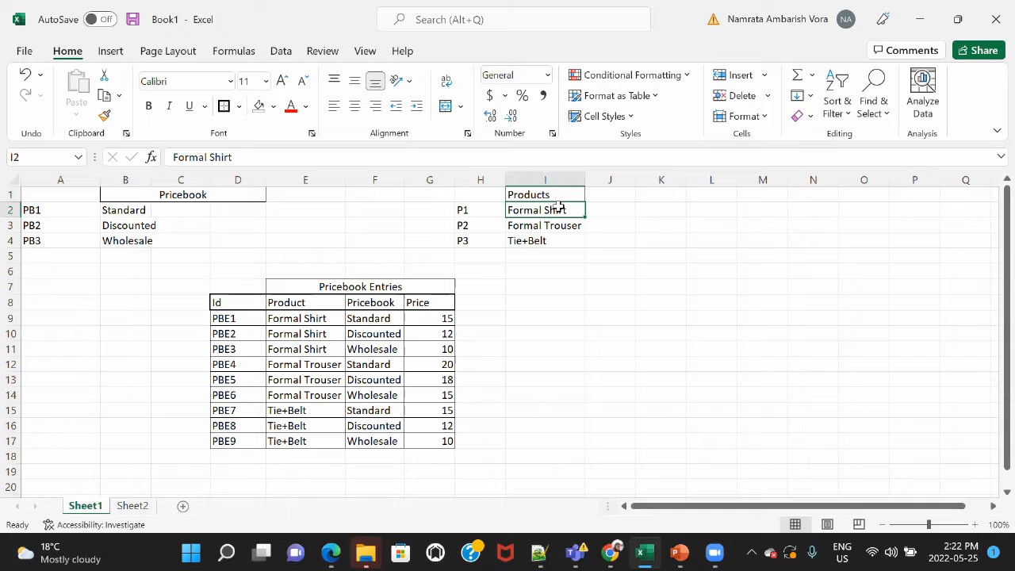
click(550, 197)
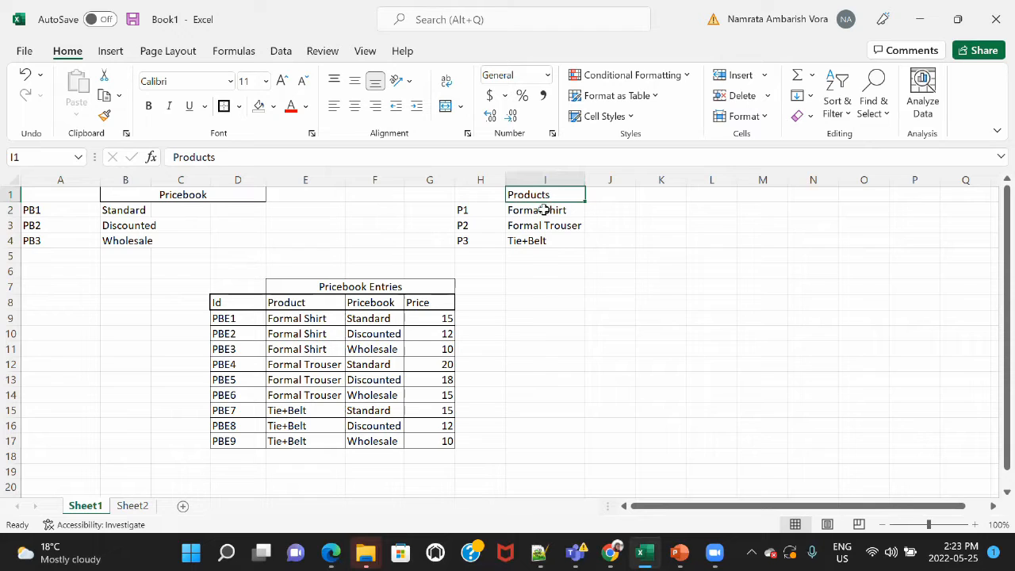
click(543, 210)
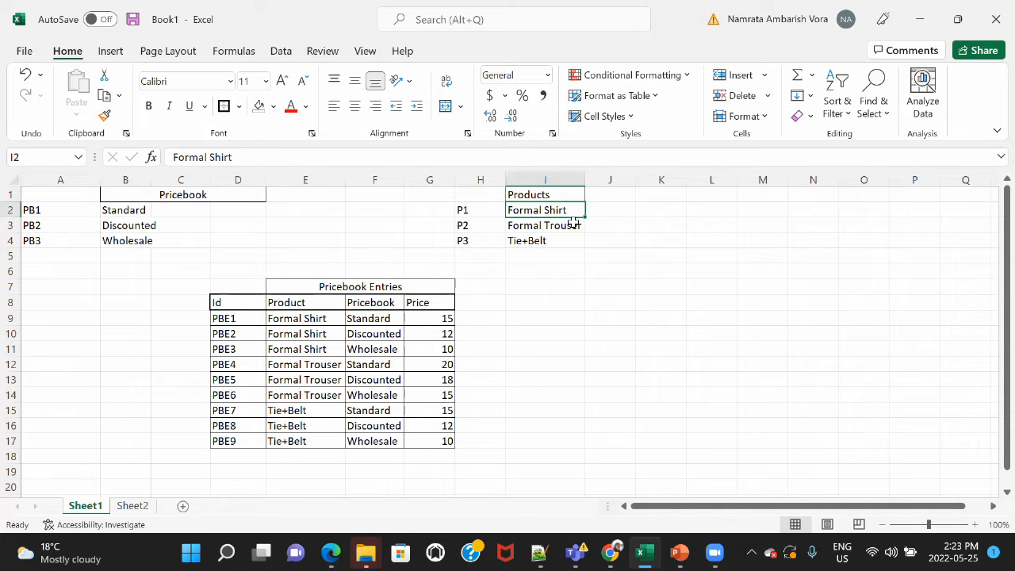
click(552, 242)
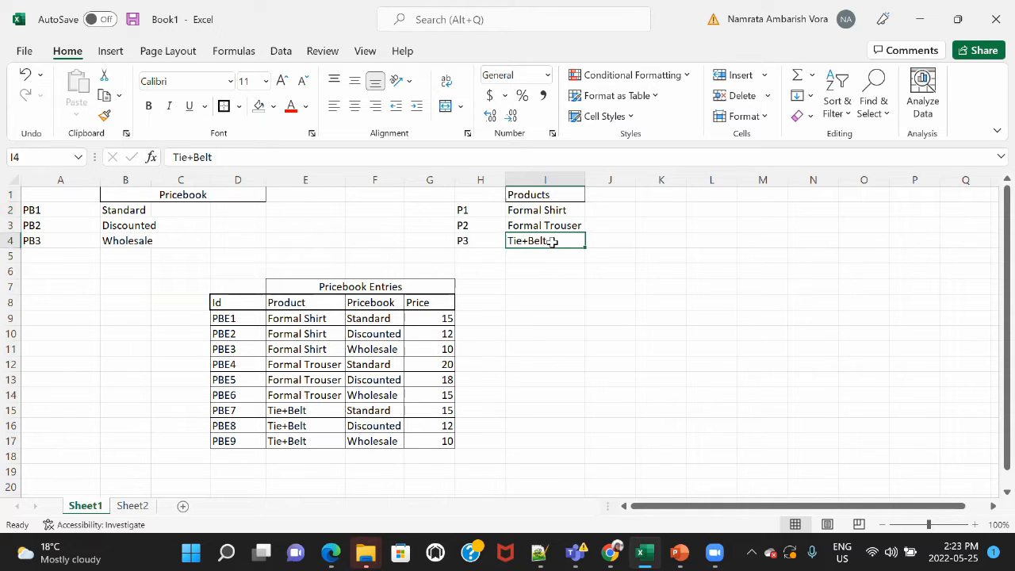
click(483, 212)
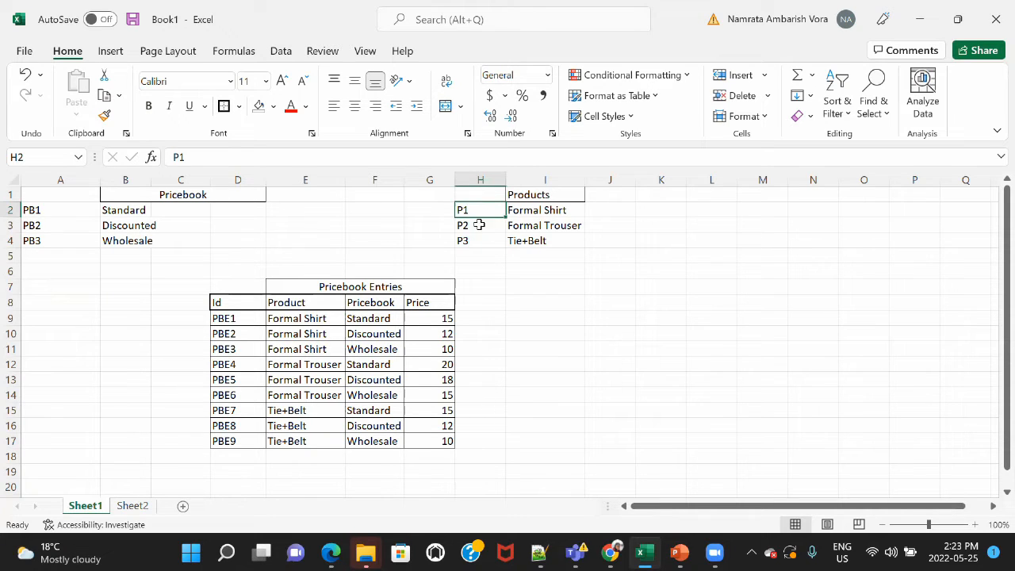
click(495, 243)
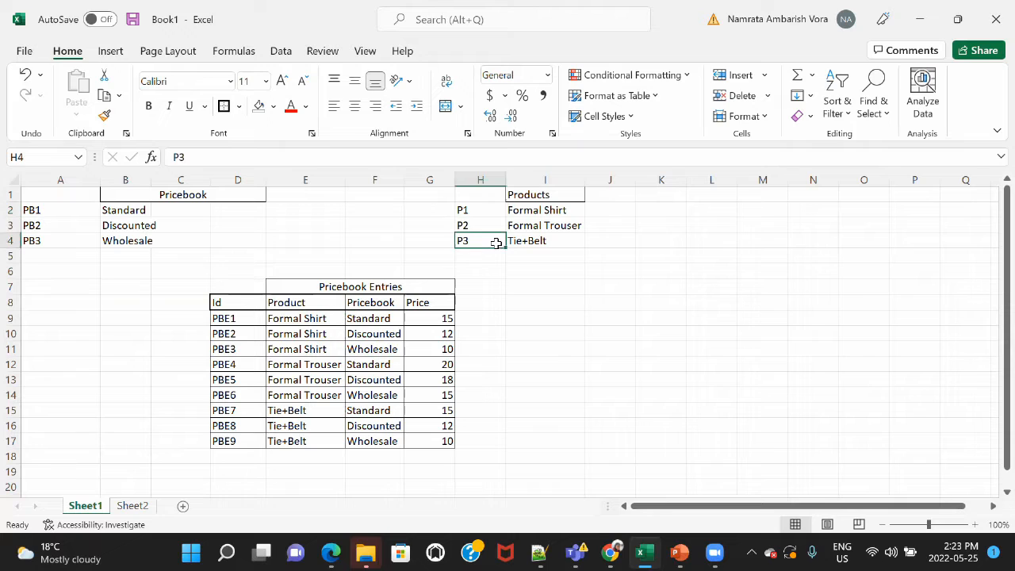
Compare the Pricebook Entries table with the Pricebook and Products lists that it joins.
click(410, 285)
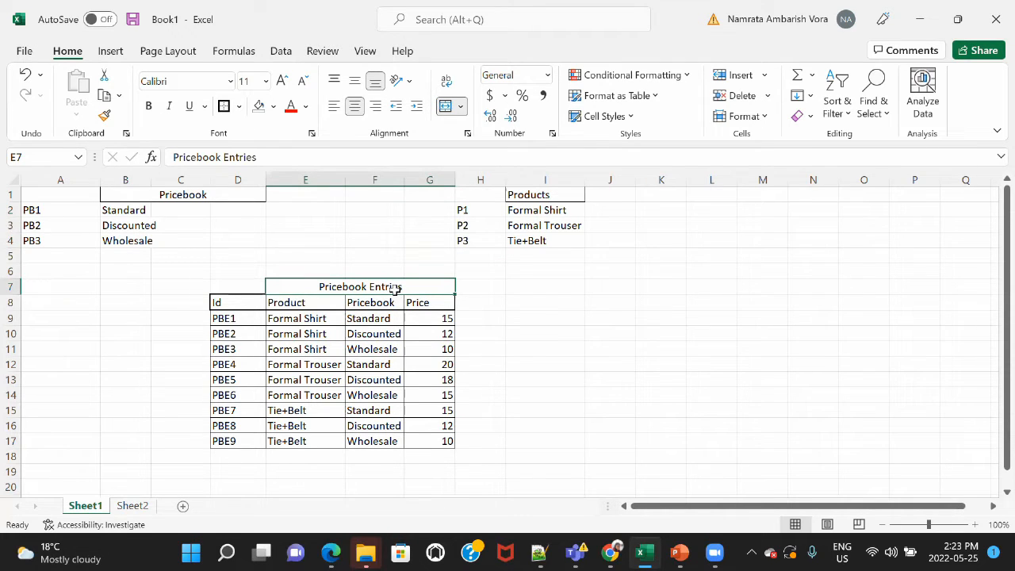
click(222, 196)
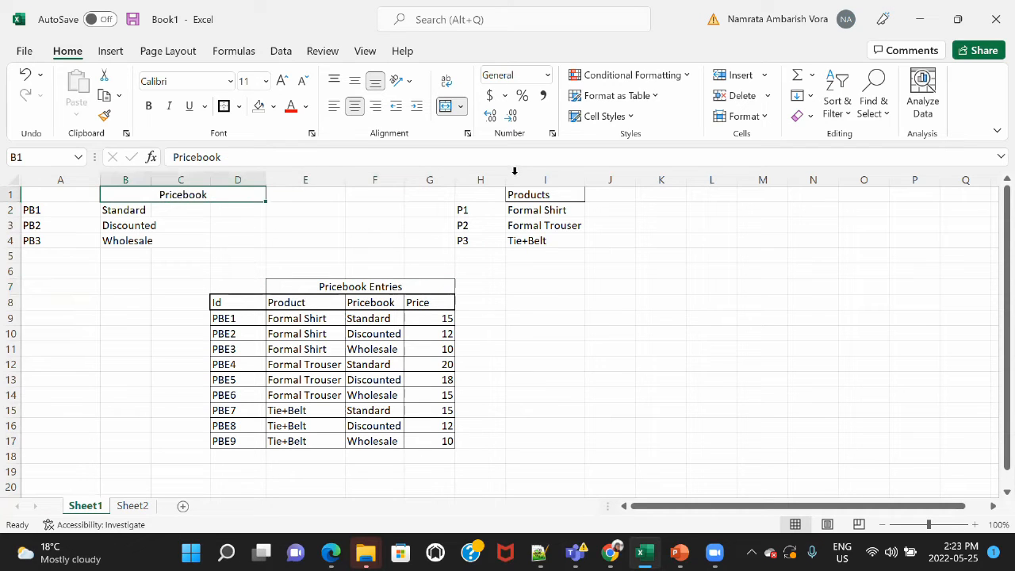
click(531, 196)
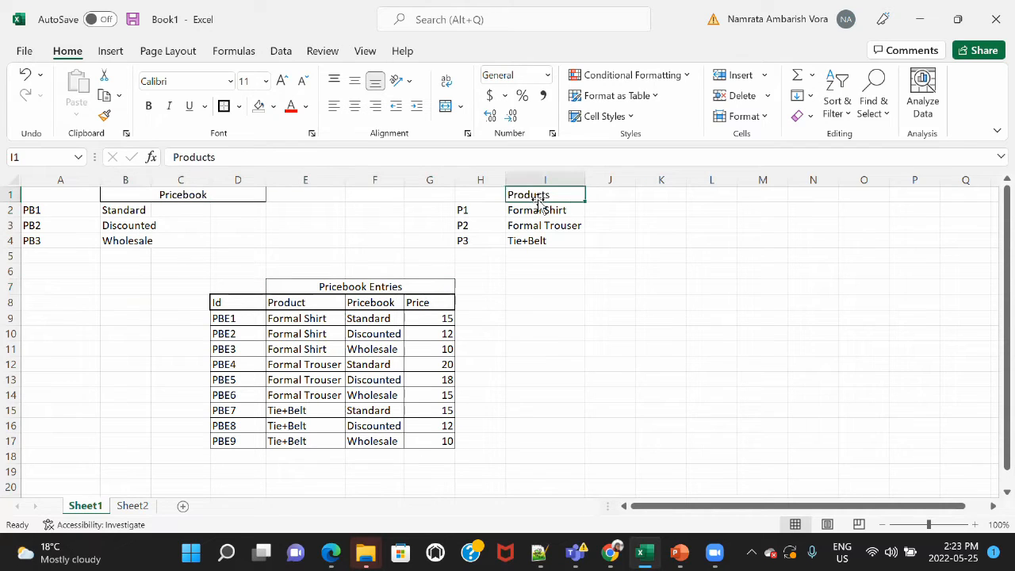
click(361, 288)
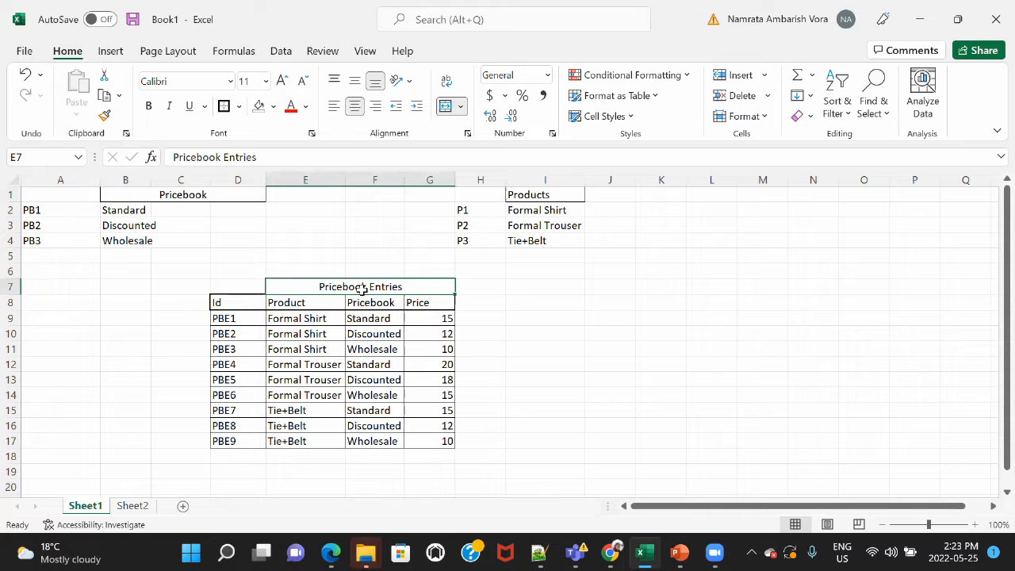
click(239, 199)
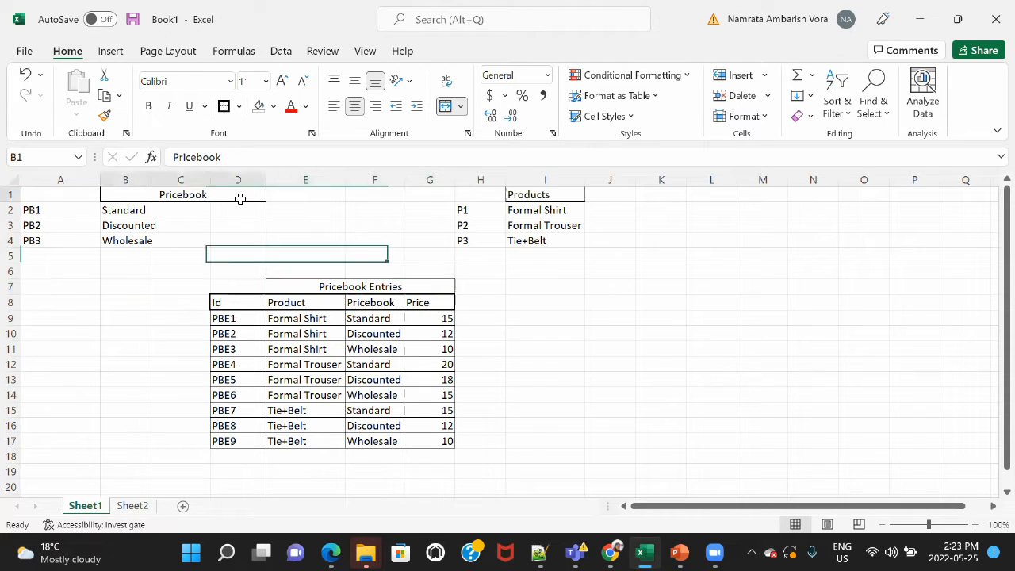
click(562, 188)
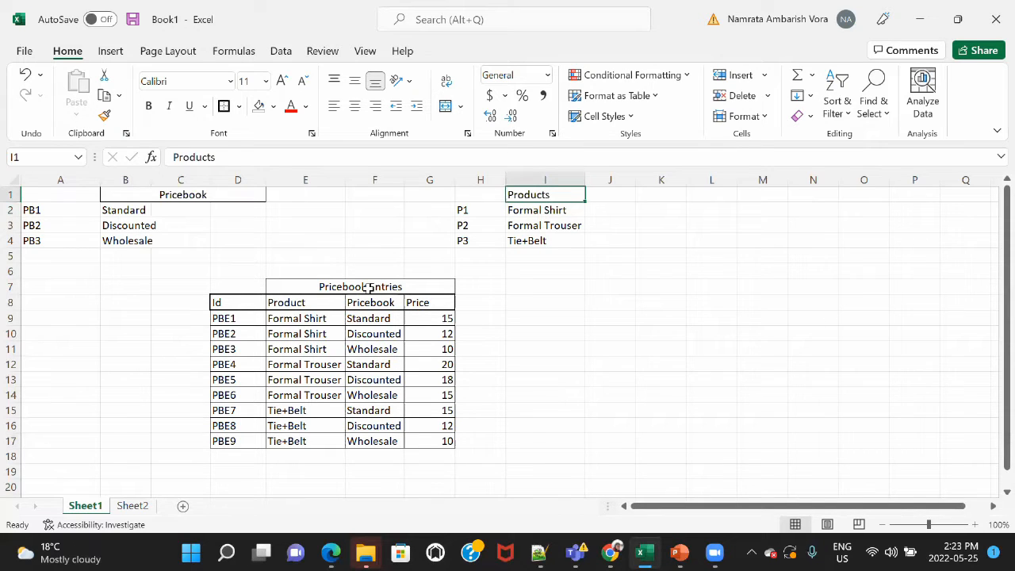
click(370, 287)
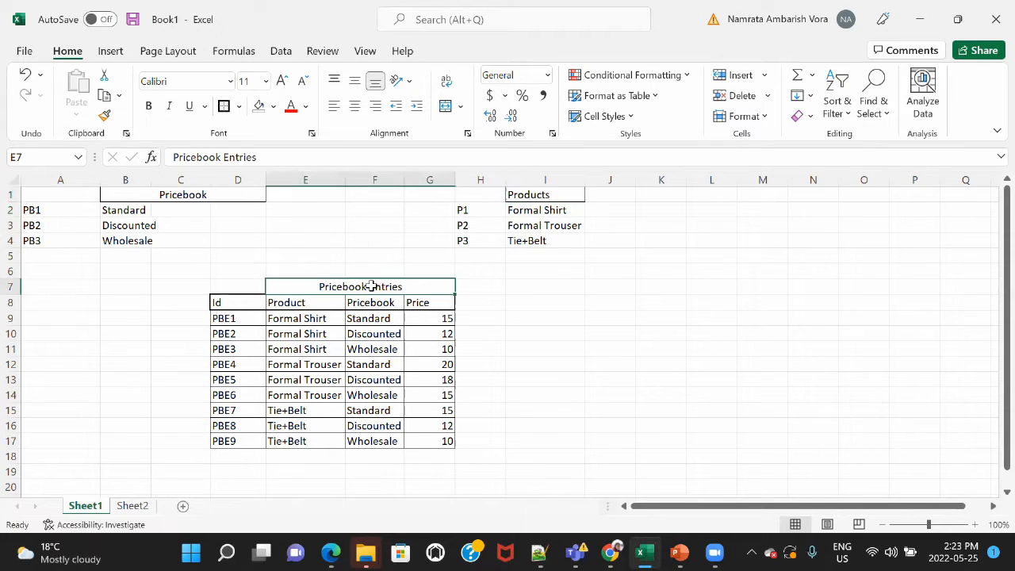
Inspect the Product, Pricebook and Price columns of the Pricebook Entries table and its first entry ID, PBE1.
click(320, 301)
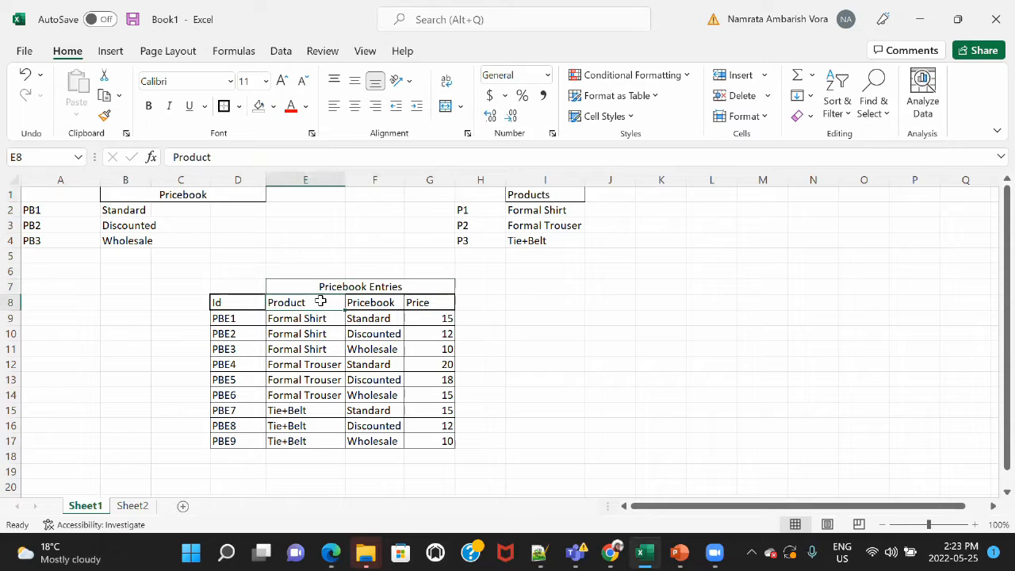
click(391, 307)
click(448, 302)
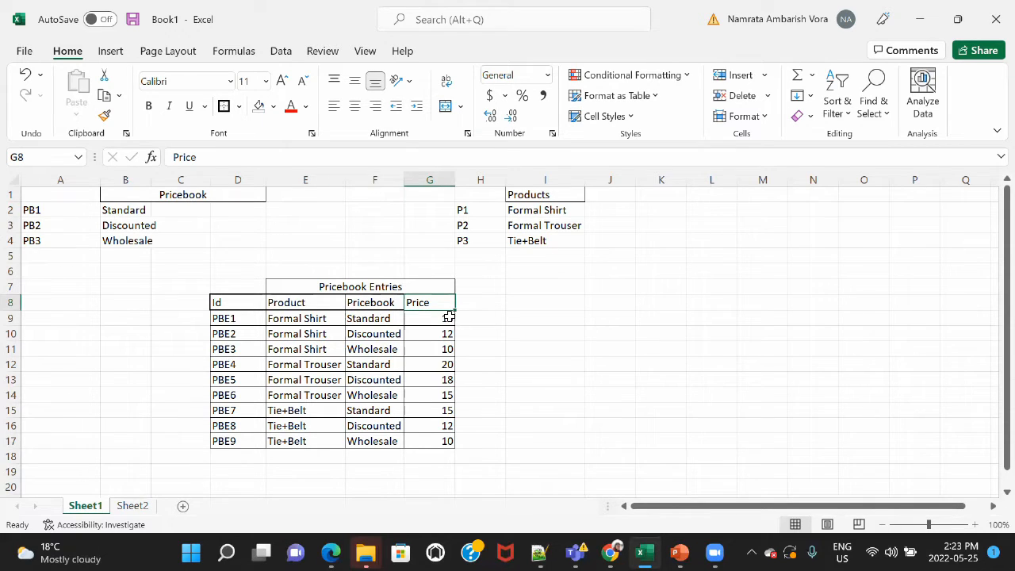
click(229, 319)
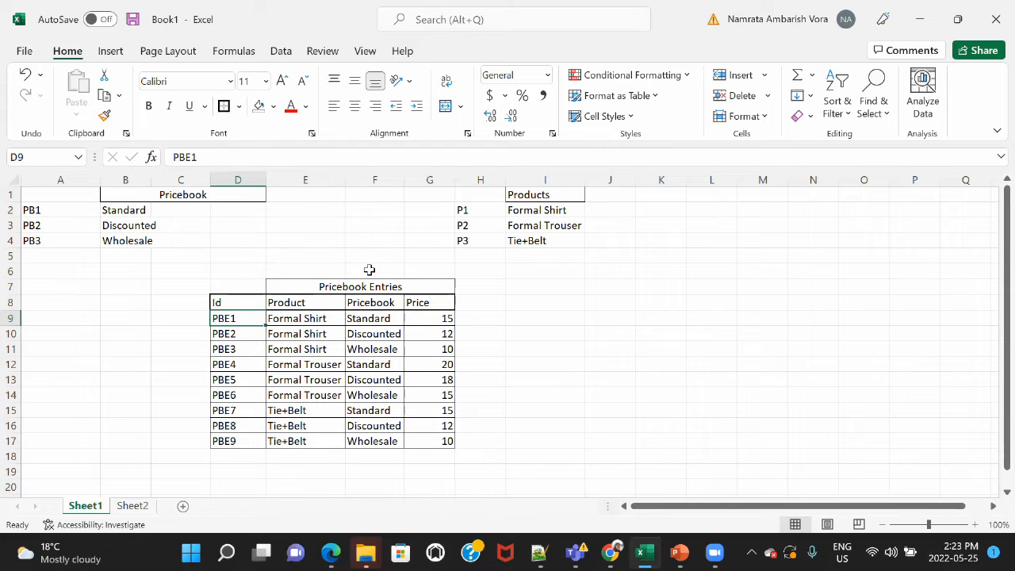
Replace the PBE1 entry's product name with the ID P1 and its pricebook name with PB1.
click(307, 320)
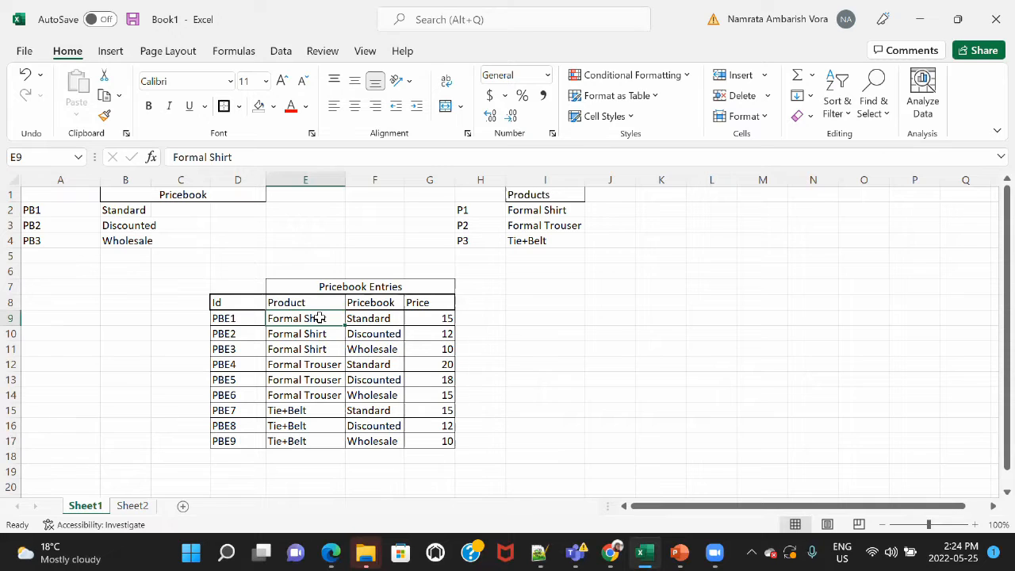
text(P1)
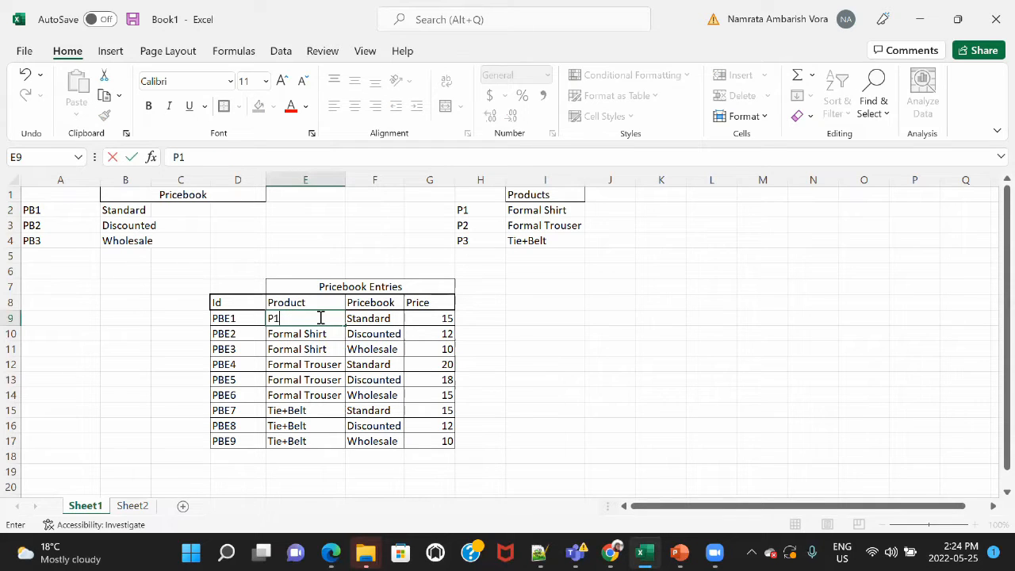
click(394, 318)
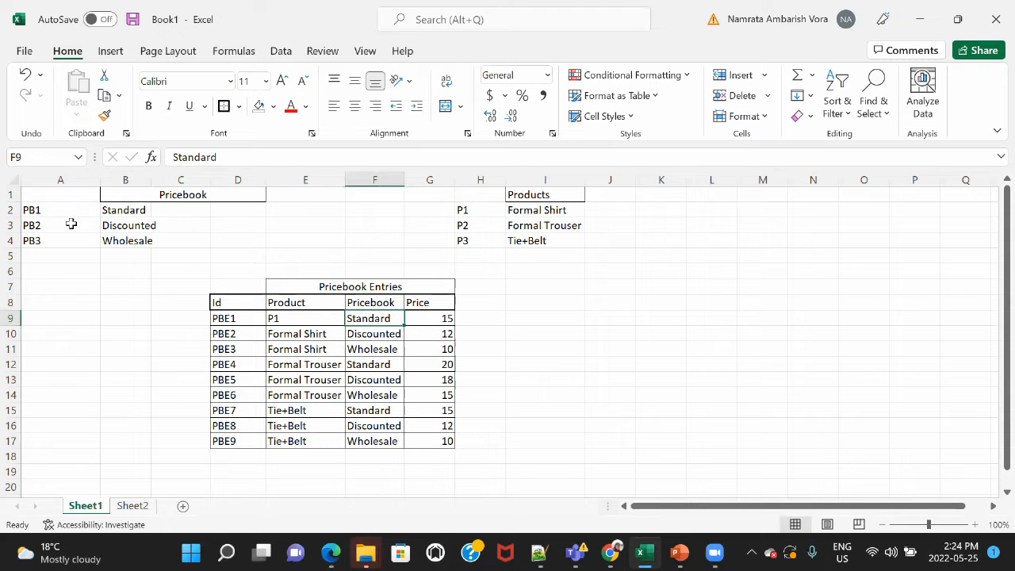
text(PB)
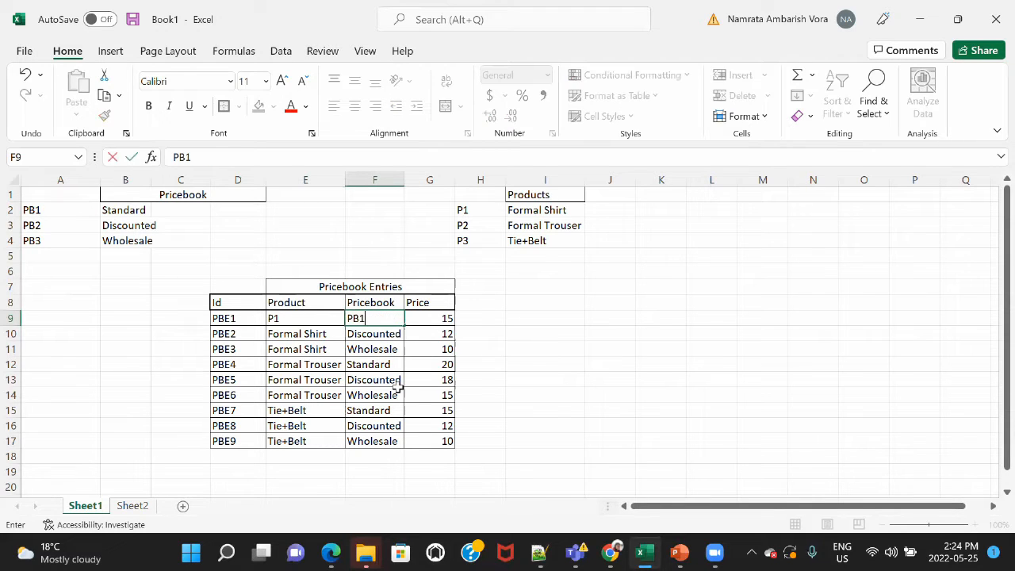
text(1)
key(Return)
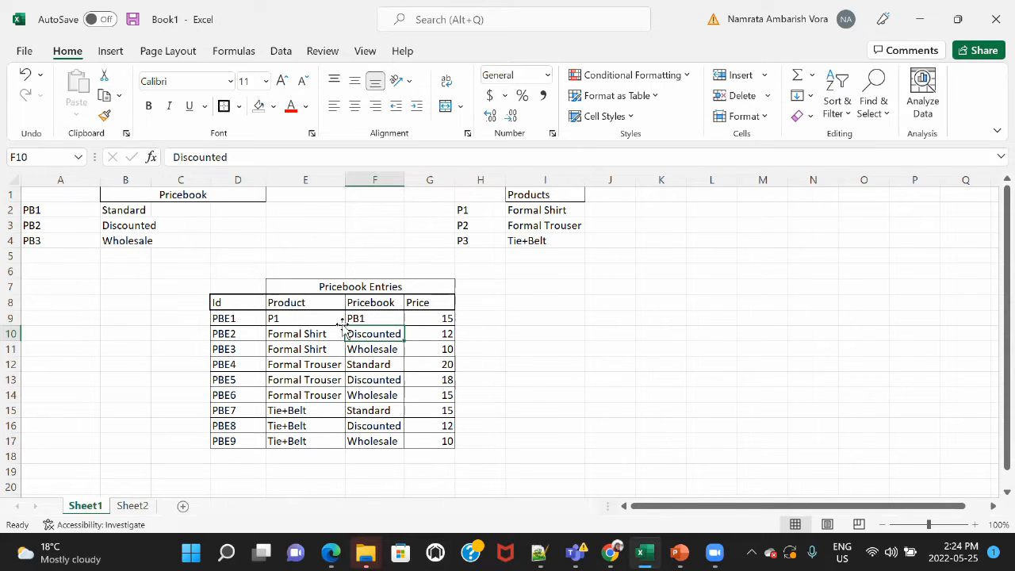
Copy the product ID P1 into the Product cells of entries PBE2 and PBE3.
click(321, 316)
key(ctrl+c)
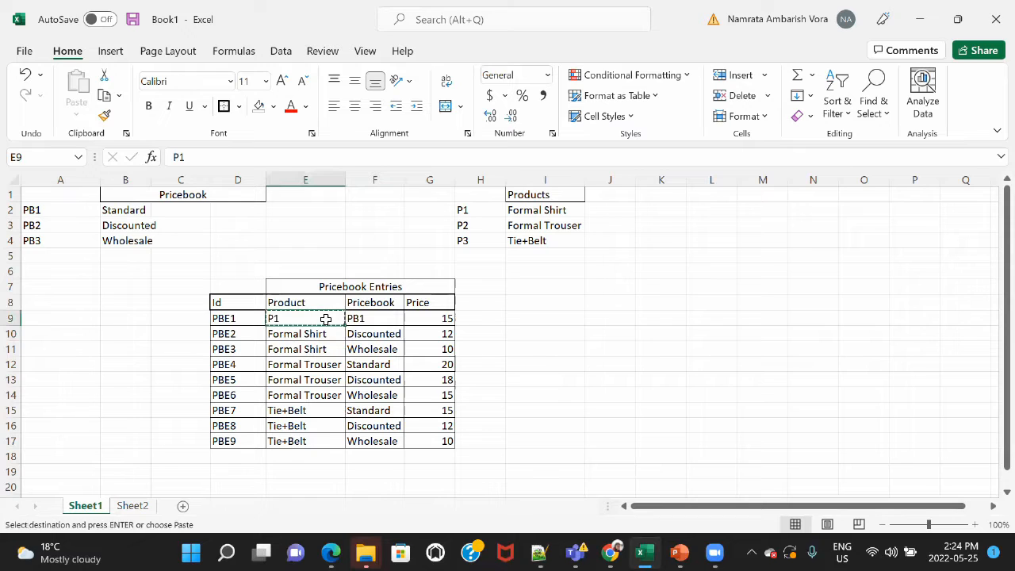
click(313, 337)
drag(312, 340, 315, 349)
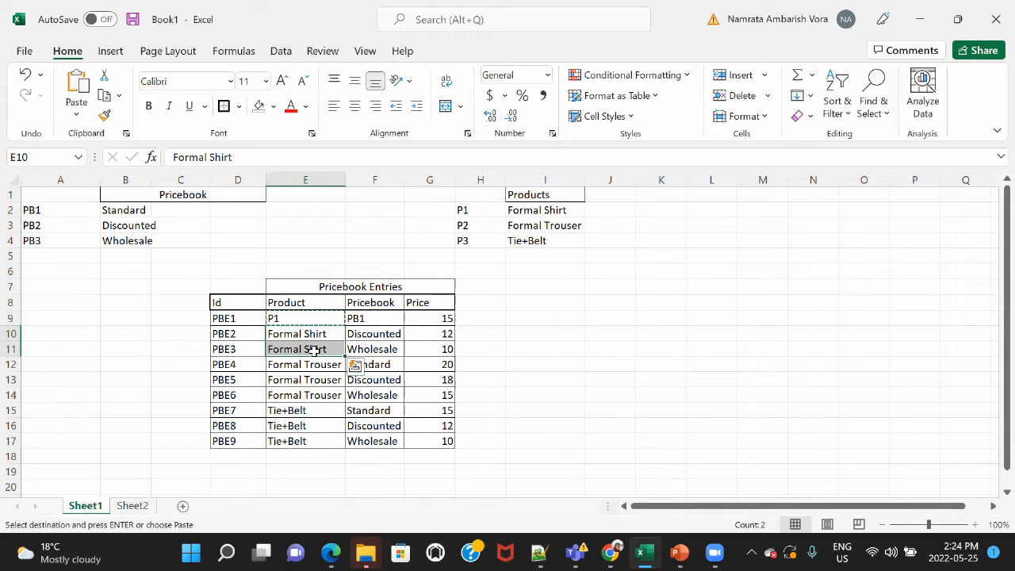
key(ctrl+v)
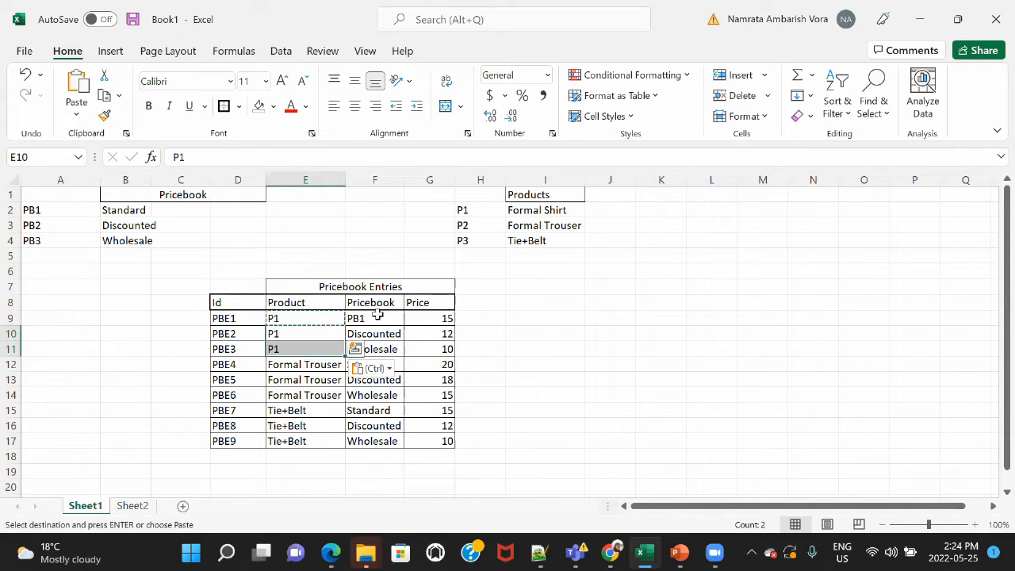
Copy PB2 and PB3 from the Pricebook list into the Pricebook cells of entries PBE2 and PBE3.
drag(82, 224, 79, 243)
key(ctrl+c)
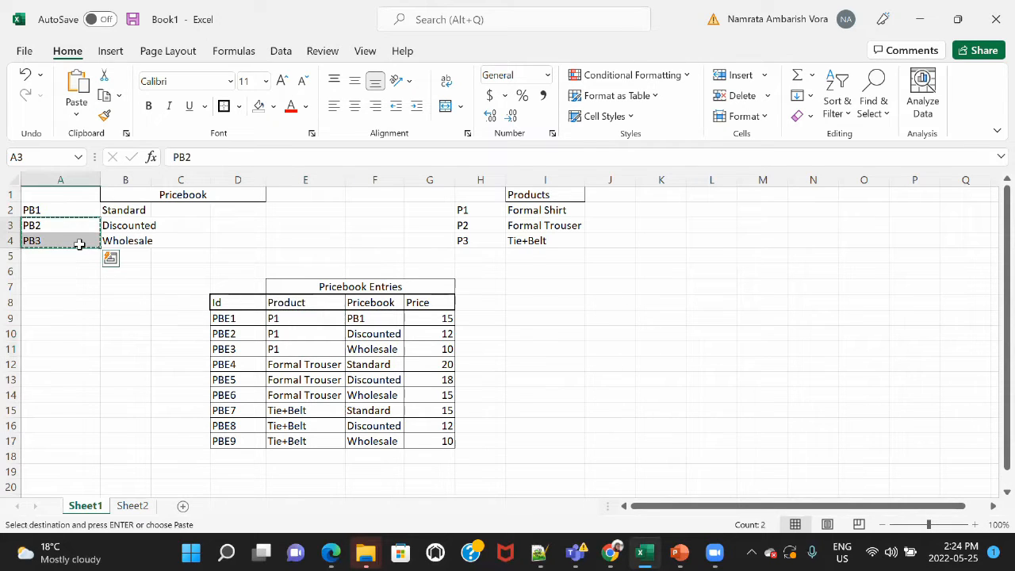
click(141, 224)
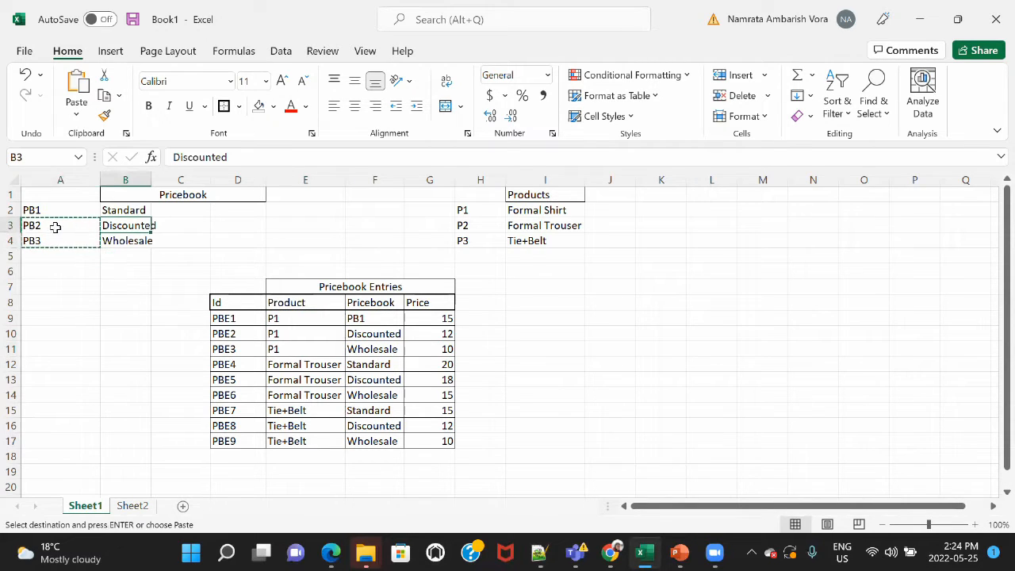
click(370, 334)
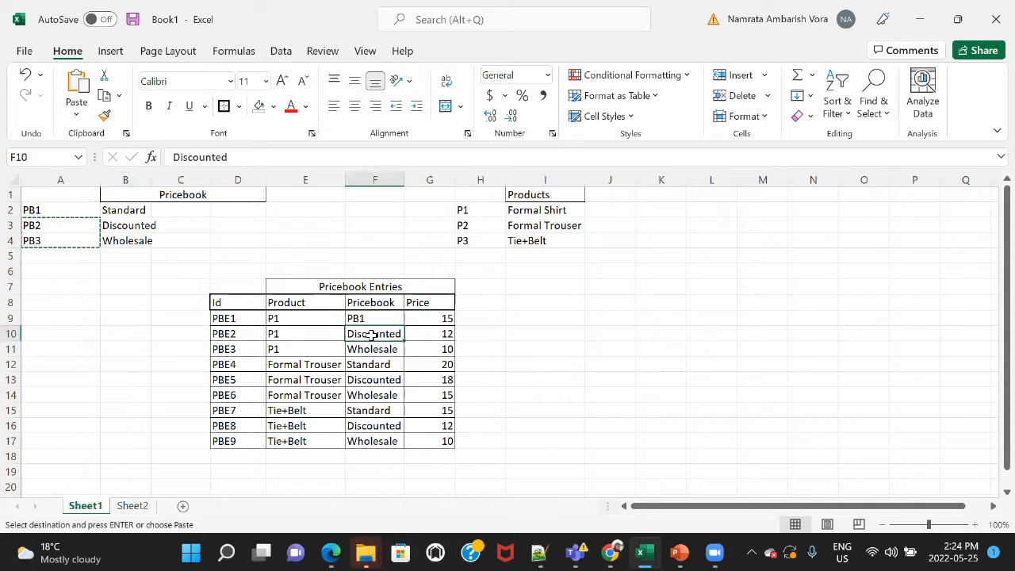
click(71, 225)
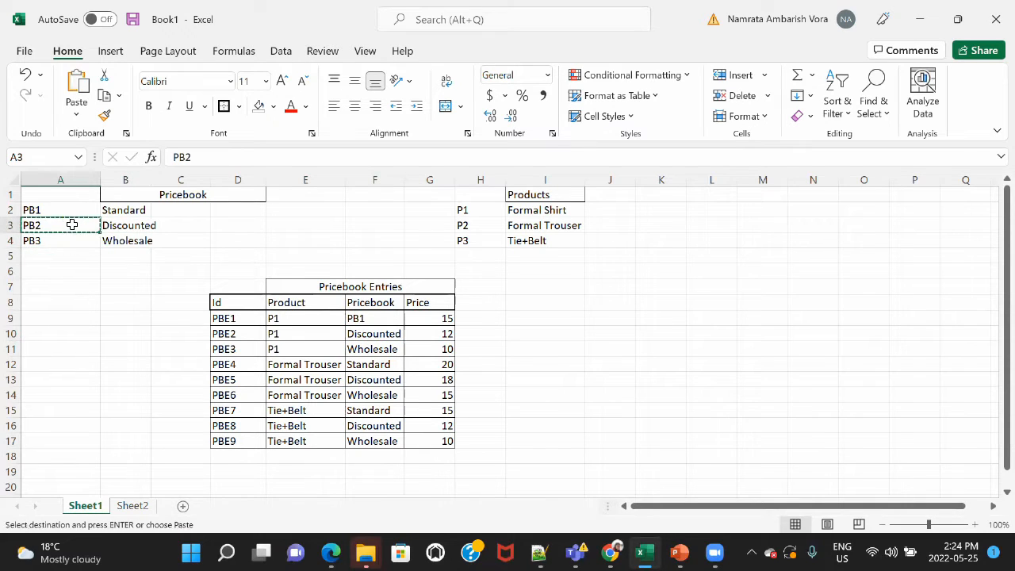
click(372, 335)
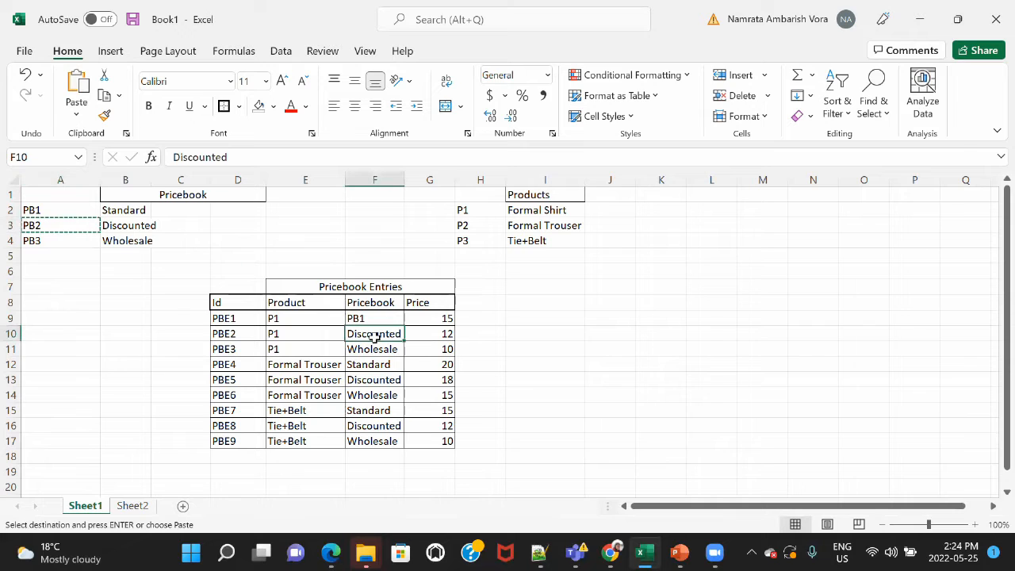
key(ctrl+v)
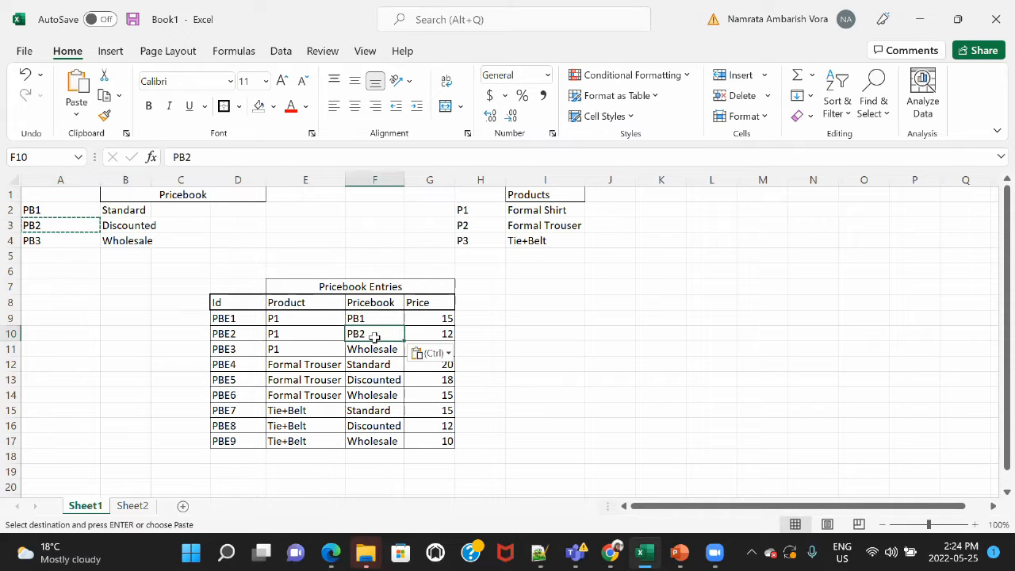
click(58, 240)
key(ctrl+c)
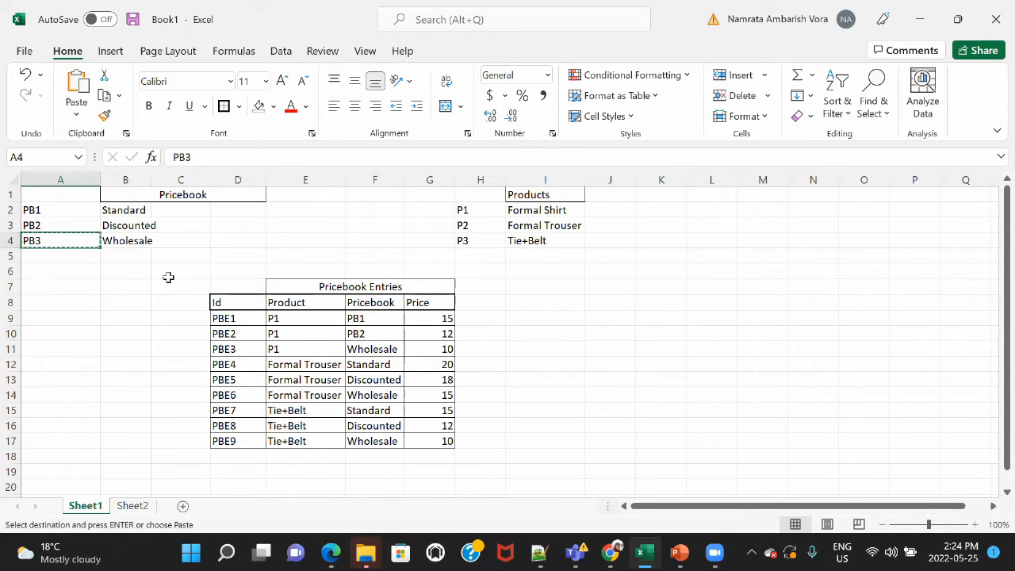
click(388, 353)
key(ctrl+v)
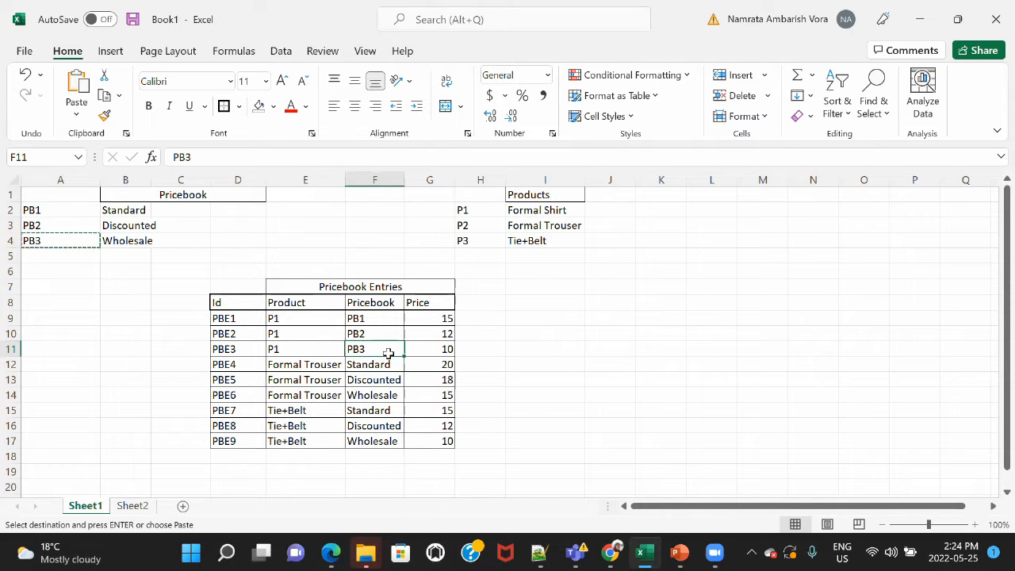
Undo all the ID replacements in the Product and Pricebook columns of the Pricebook Entries table.
key(ctrl+z)
key(ctrl+z)
key(ctrl+z)
key(ctrl+z)
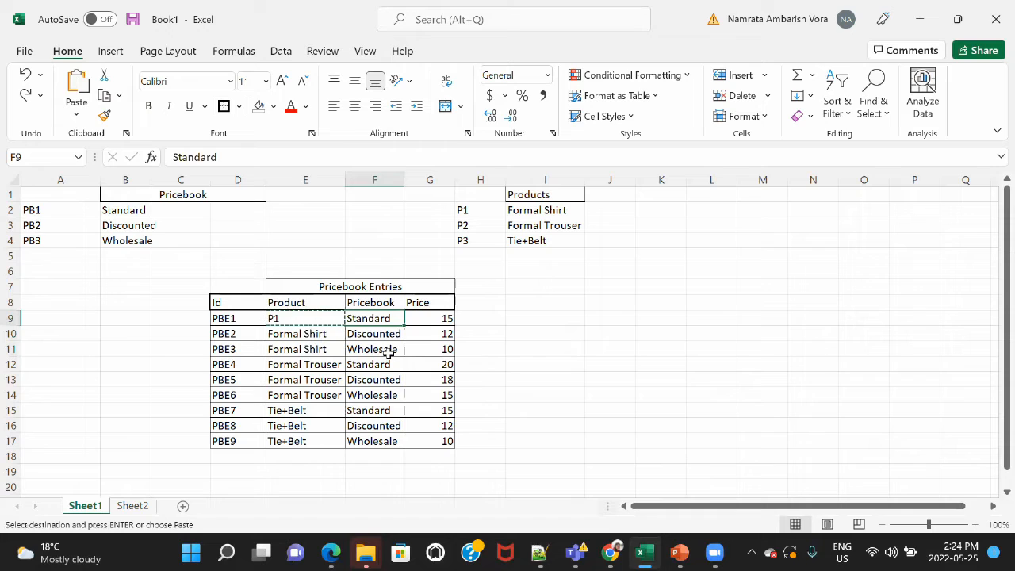
key(ctrl+z)
key(Escape)
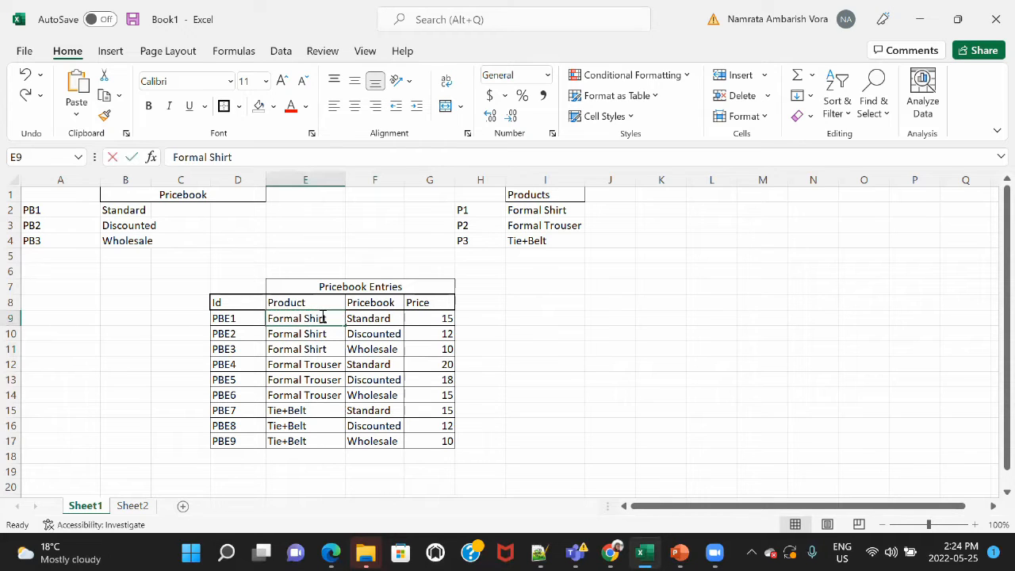
click(609, 378)
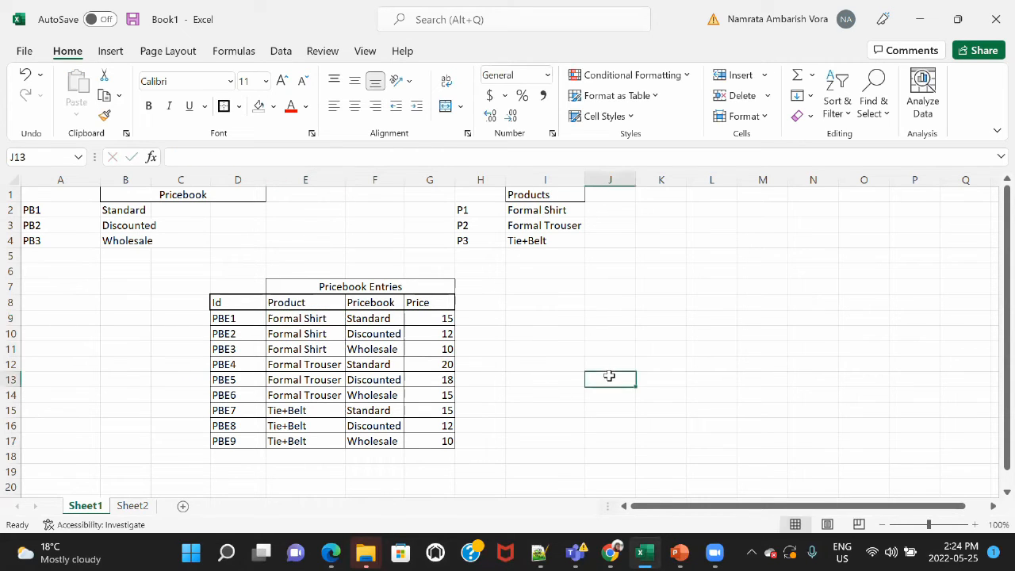
Fill the PBE1 row, the Formal Shirt entry in the Standard pricebook, with yellow.
click(318, 313)
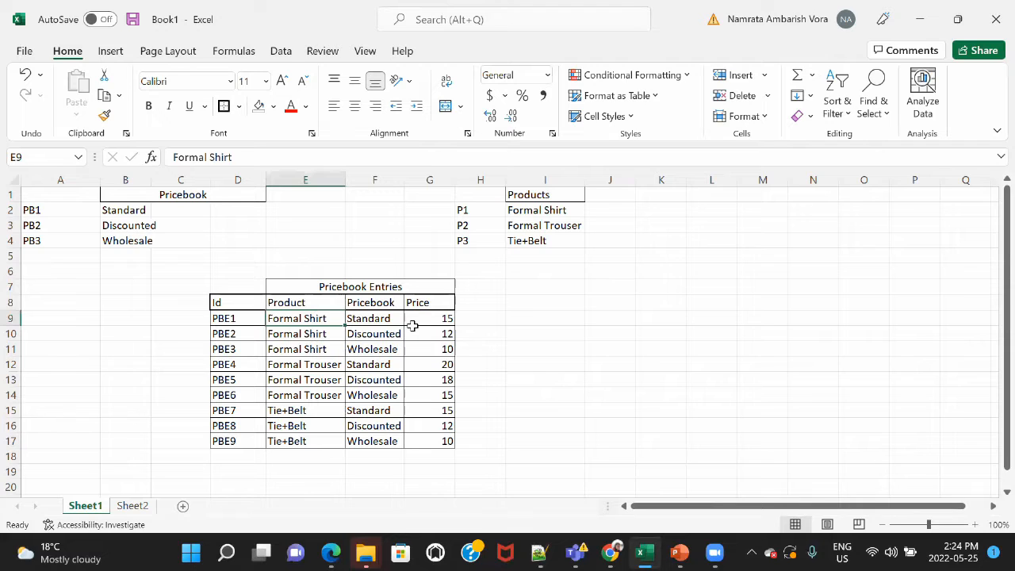
click(371, 319)
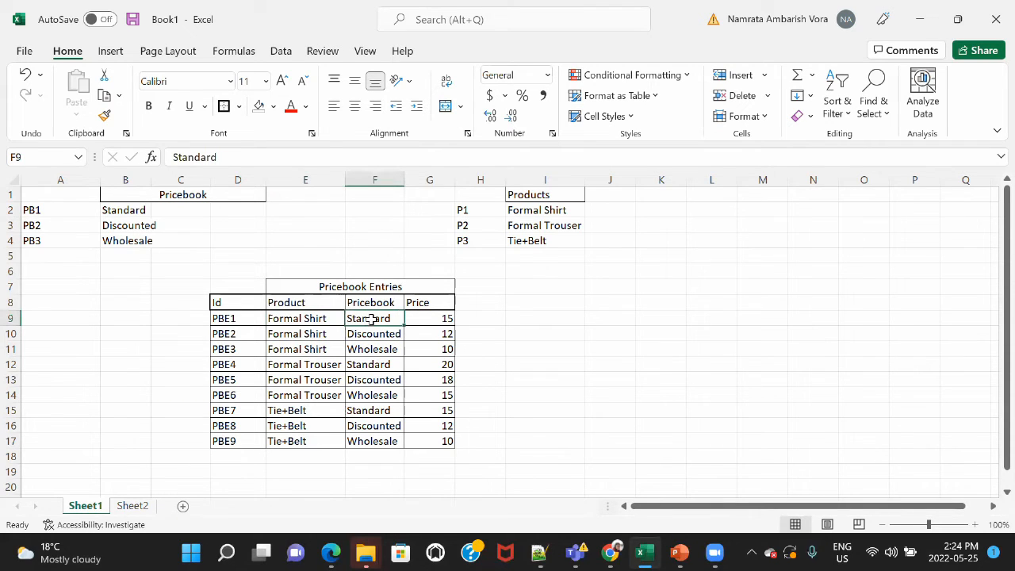
click(449, 318)
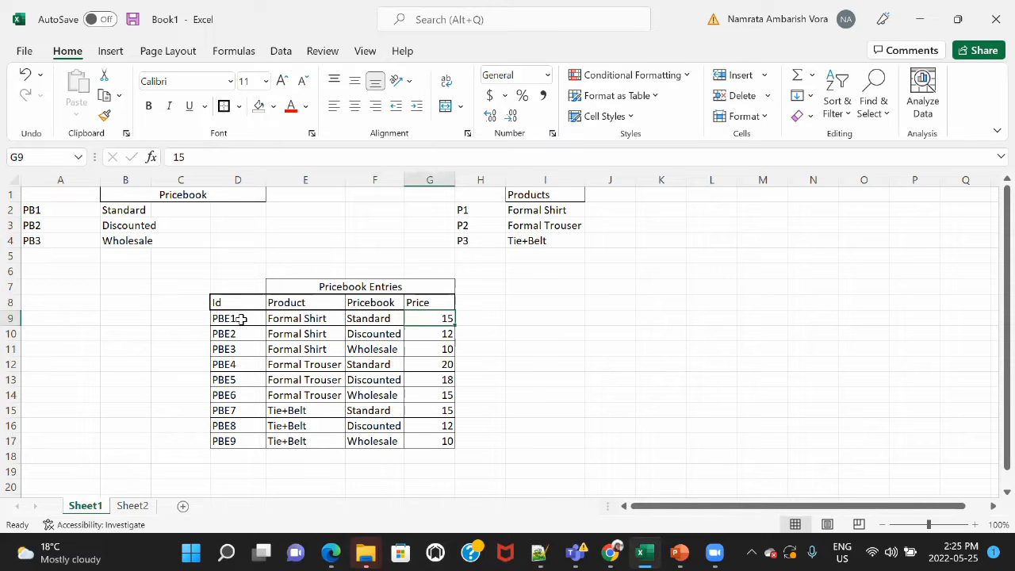
drag(240, 319, 433, 321)
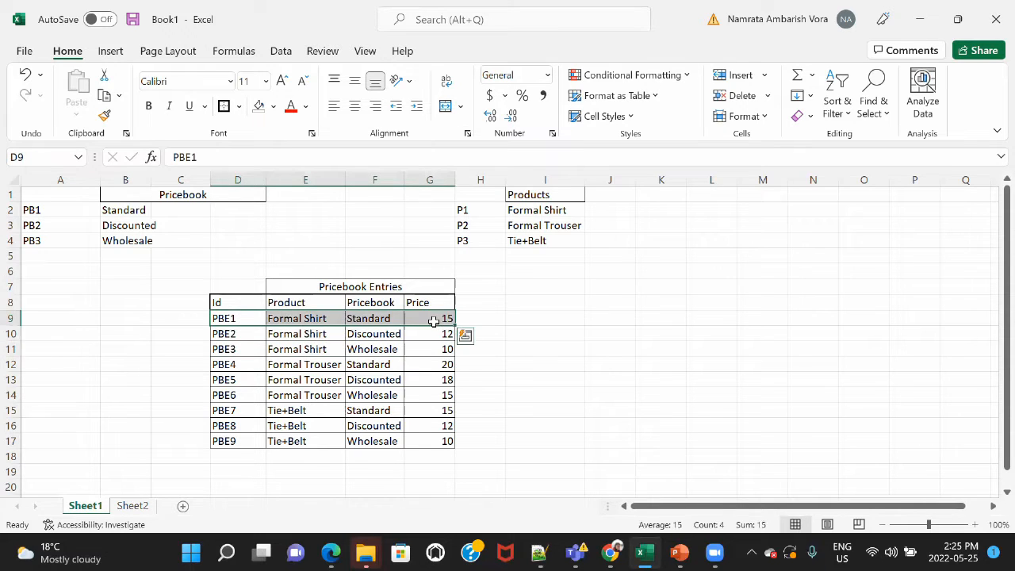
click(273, 107)
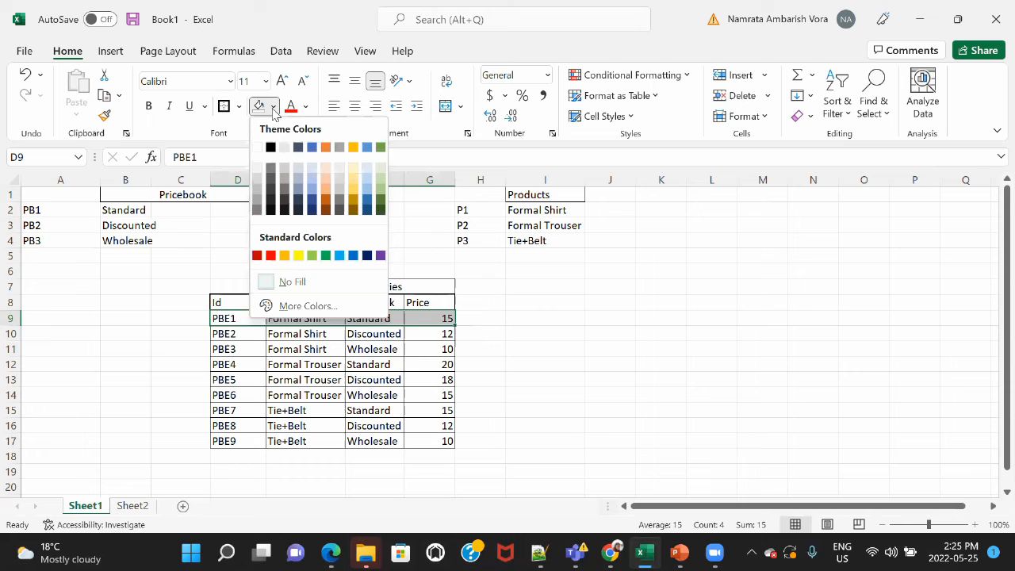
click(298, 255)
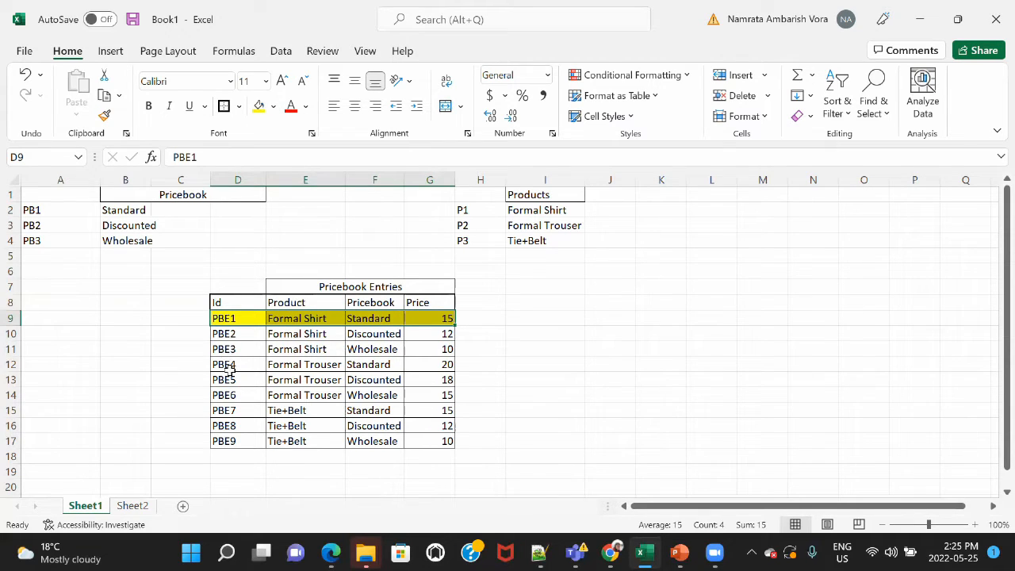
Fill the other two Standard pricebook entry rows, PBE4 and PBE7, with the same yellow.
drag(228, 365, 407, 371)
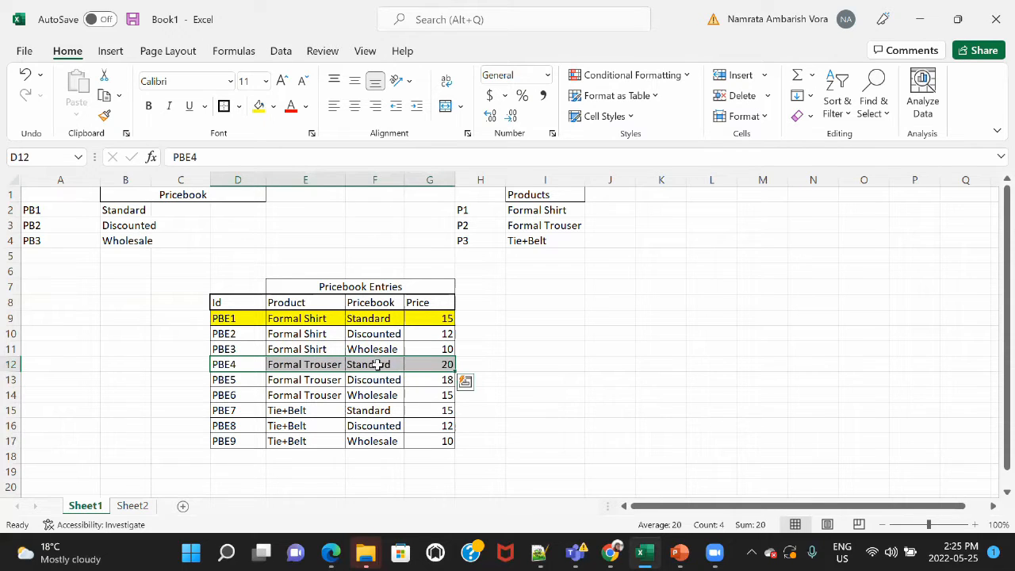
click(264, 110)
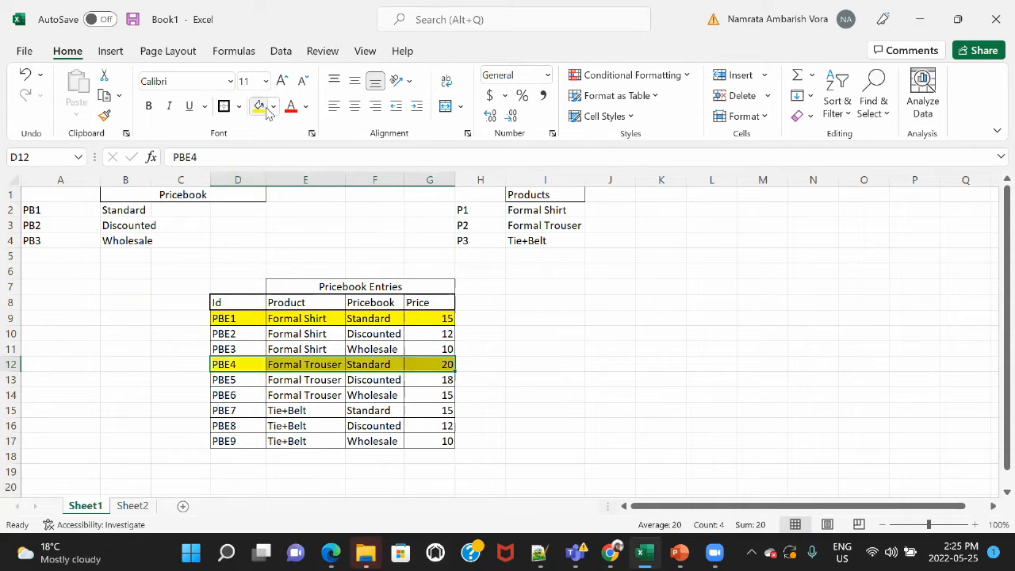
drag(237, 411, 431, 410)
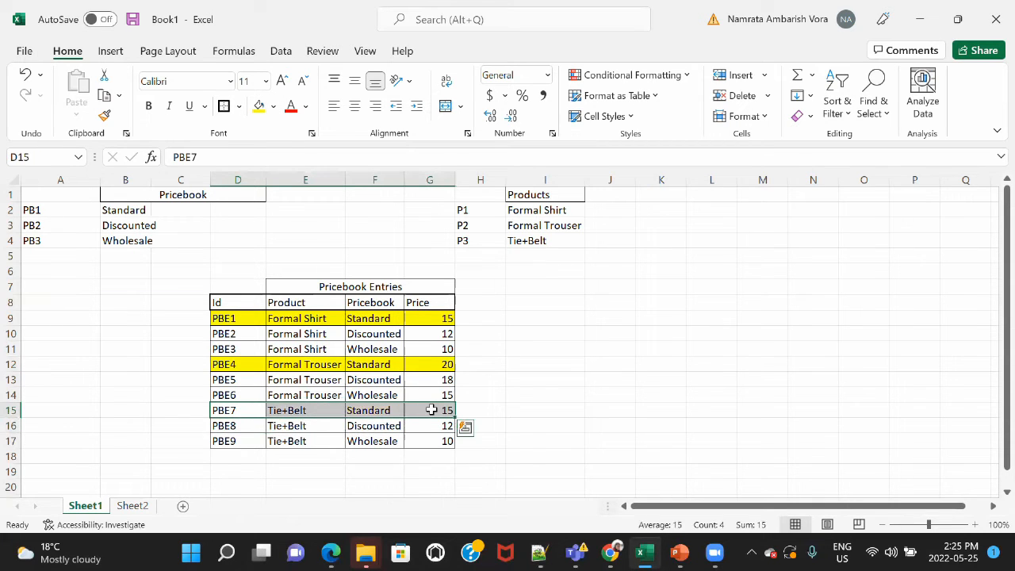
click(259, 106)
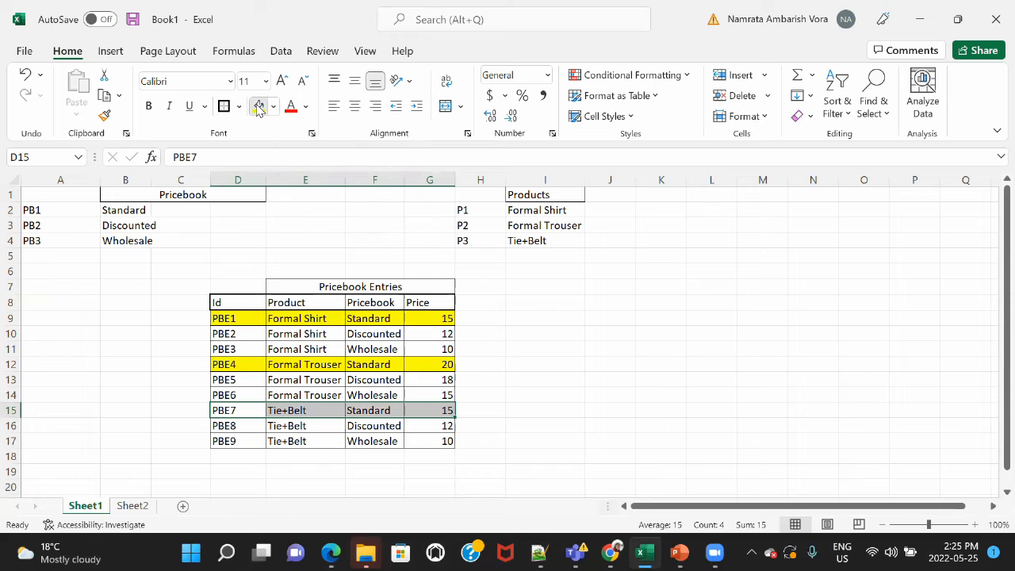
Fill the Discounted entry row PBE2 with light orange and copy its formatting to the PBE5 row.
click(221, 331)
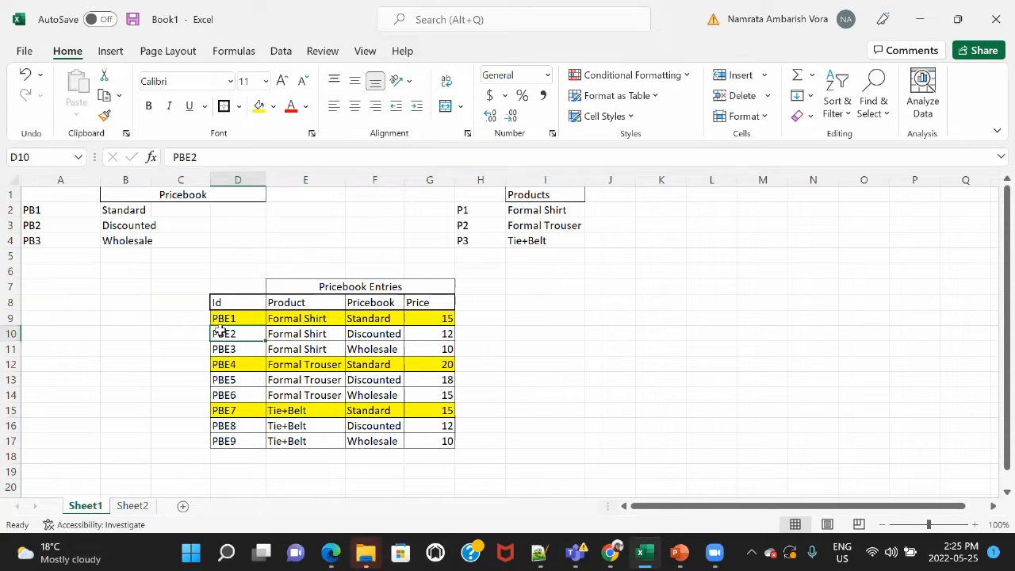
drag(221, 332, 438, 336)
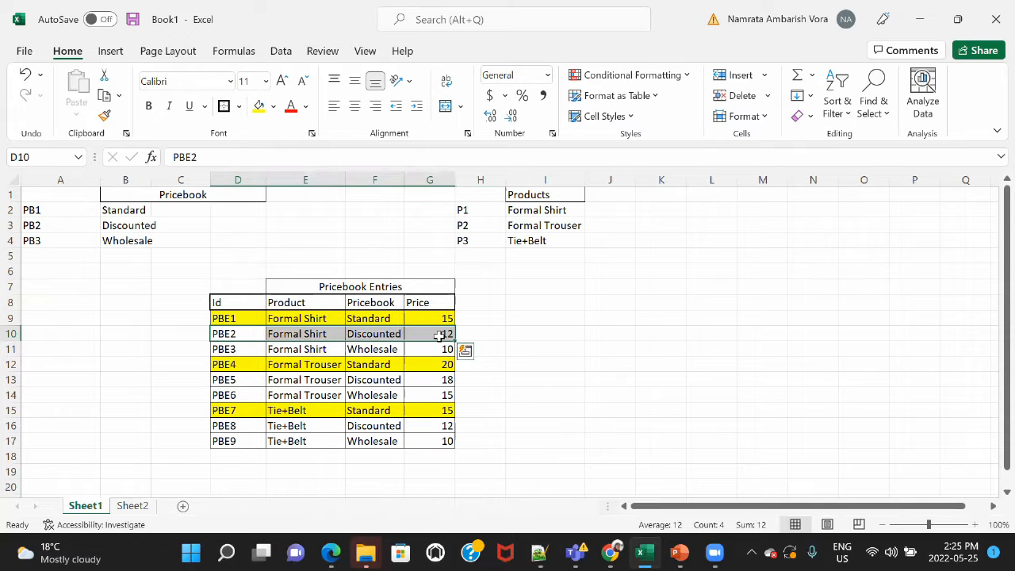
click(273, 106)
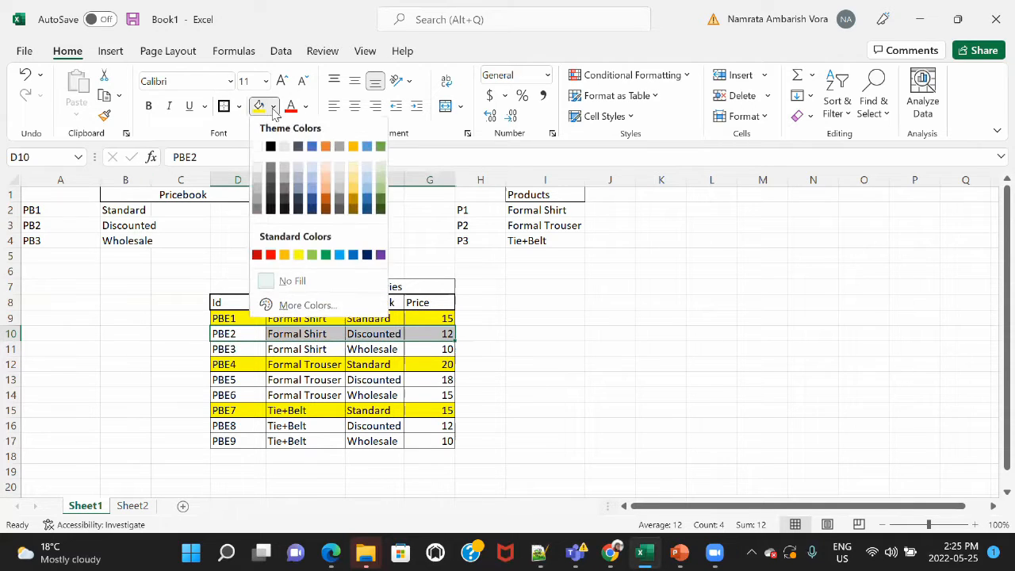
click(325, 176)
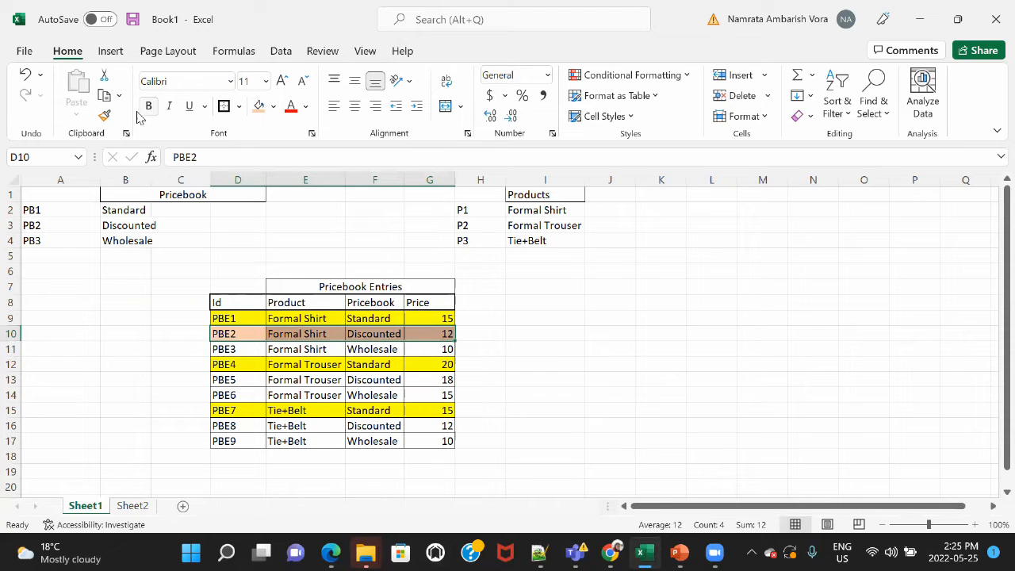
click(105, 115)
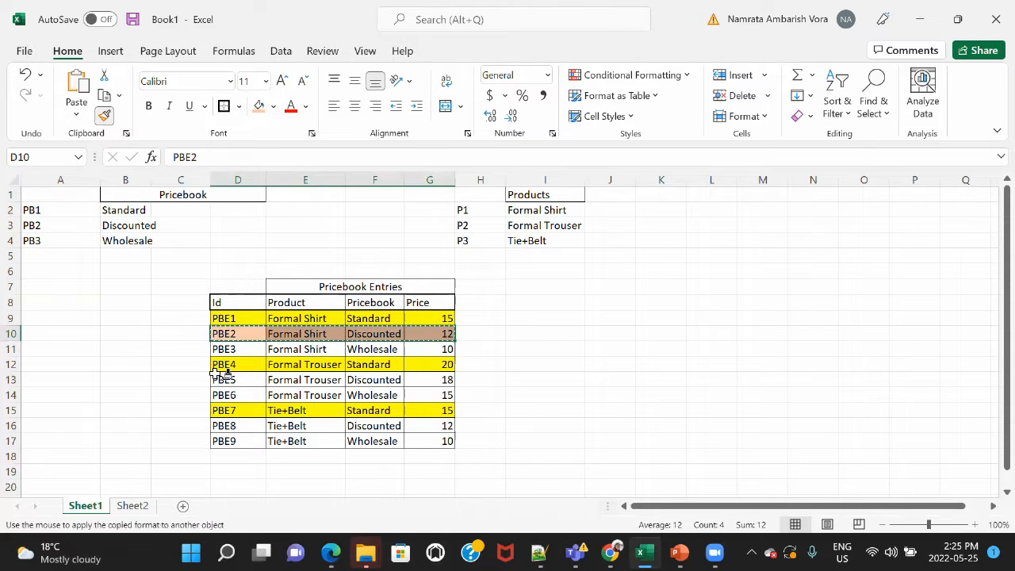
mouse_move(228, 384)
mouse_down()
mouse_move(386, 372)
mouse_move(448, 380)
mouse_up()
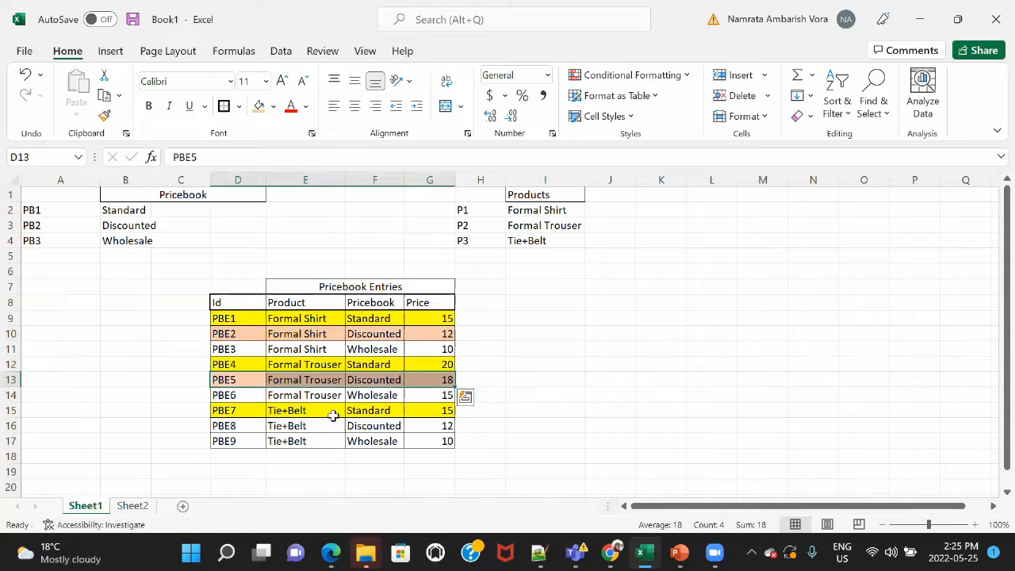
Copy the light orange formatting to the Discounted entry row PBE8 and fill the Wholesale entry row PBE3 with light green.
click(105, 116)
drag(229, 424, 445, 426)
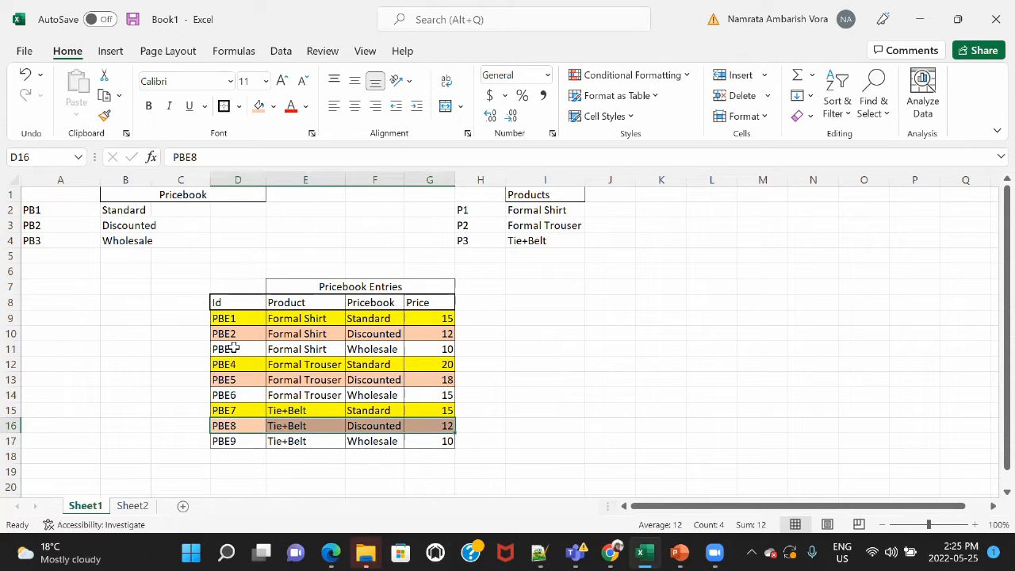
drag(234, 349, 432, 349)
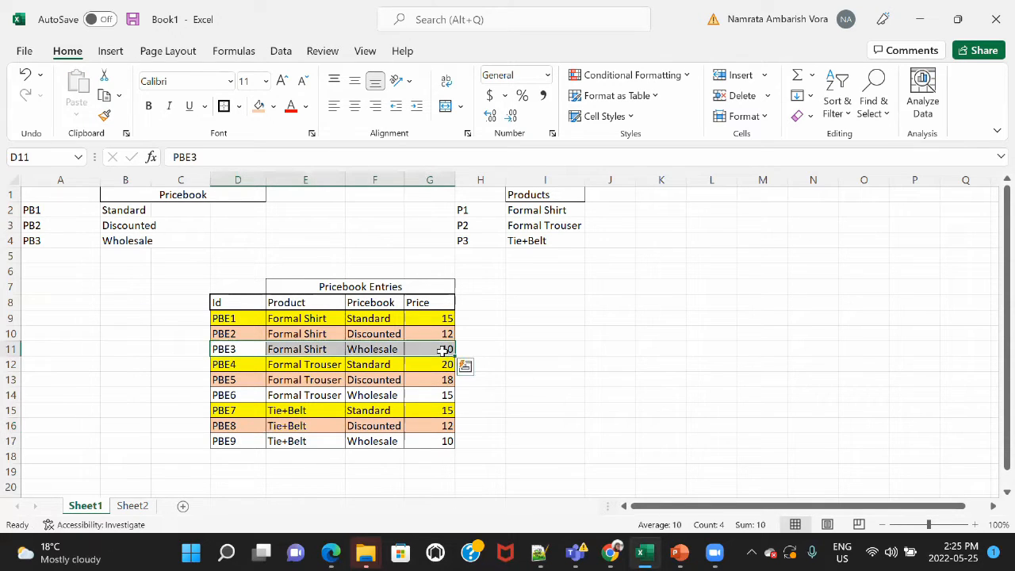
click(274, 107)
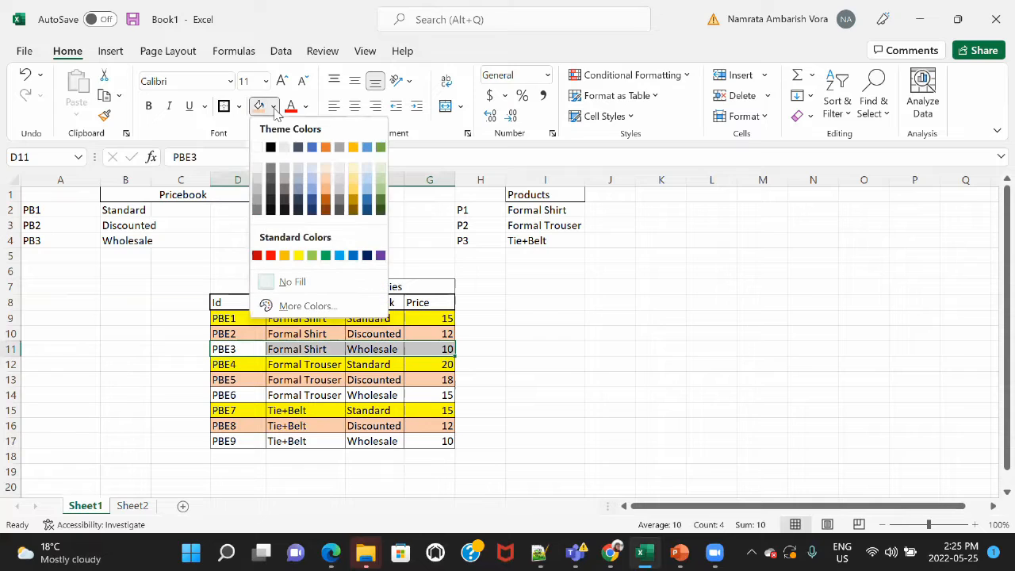
click(379, 182)
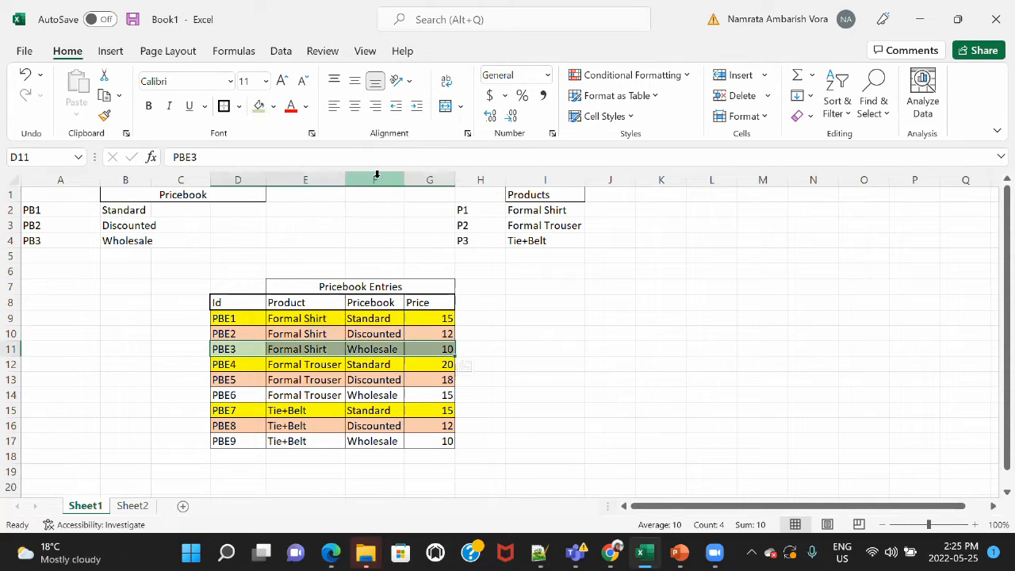
Copy the light green formatting to the Wholesale entry row PBE6 and fill the PBE9 row with the same light green.
click(106, 116)
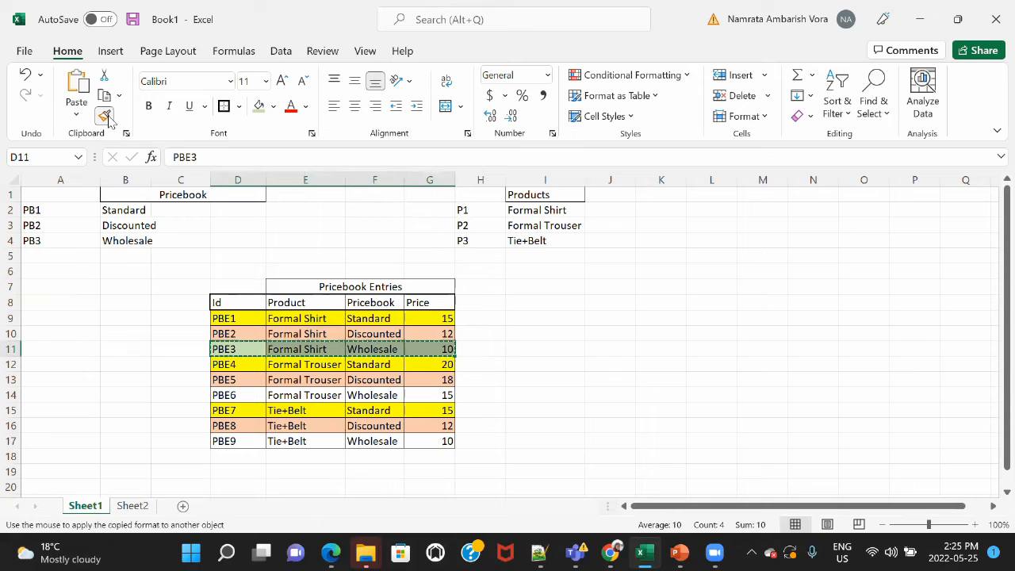
drag(237, 387, 441, 397)
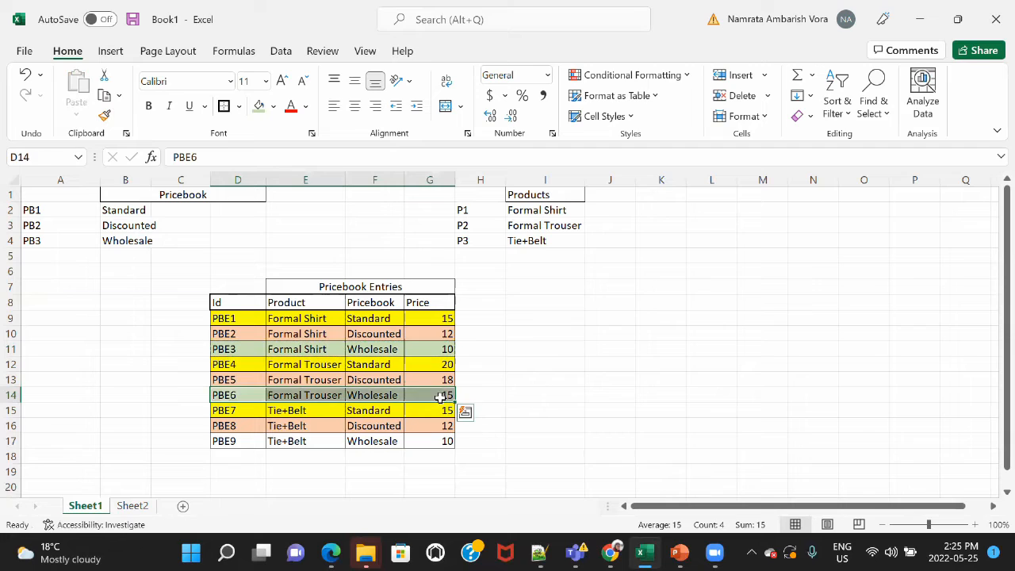
click(424, 349)
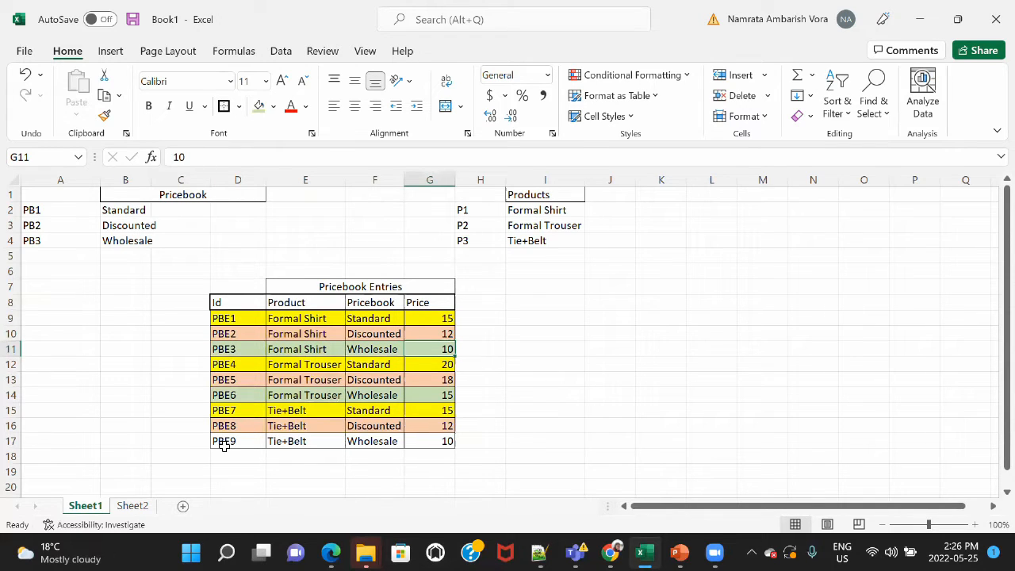
drag(226, 441, 447, 441)
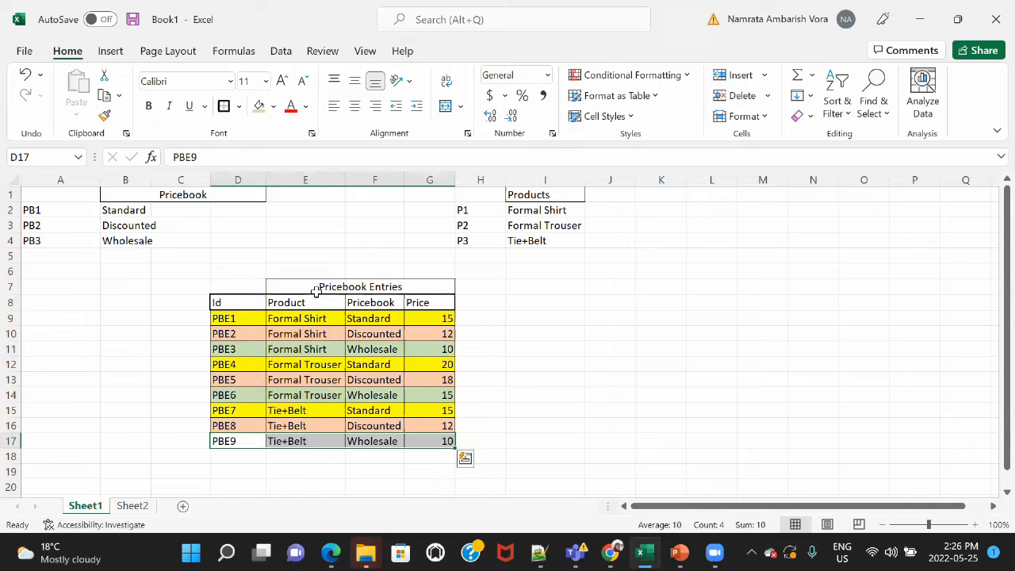
click(260, 108)
click(528, 394)
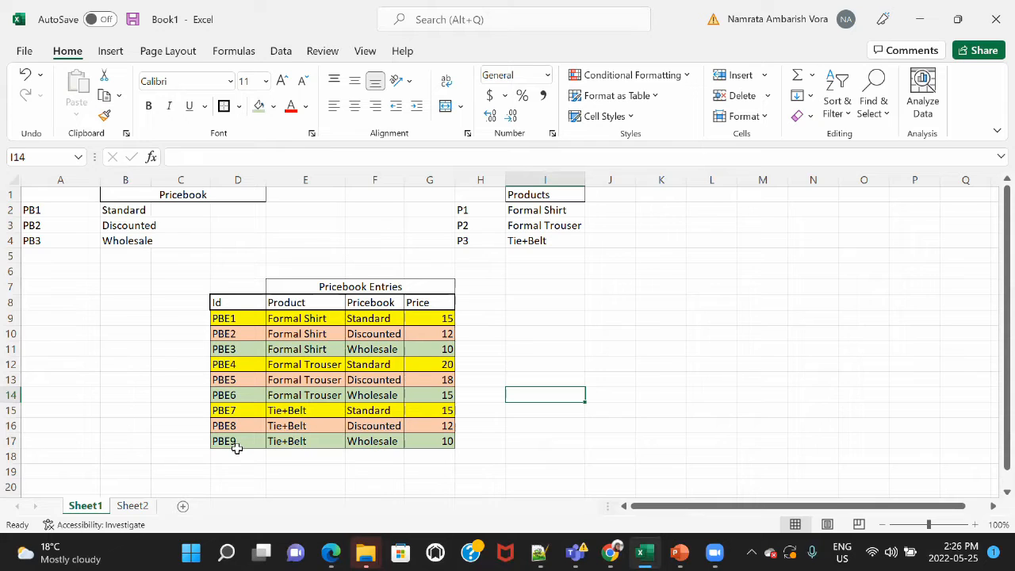
click(399, 286)
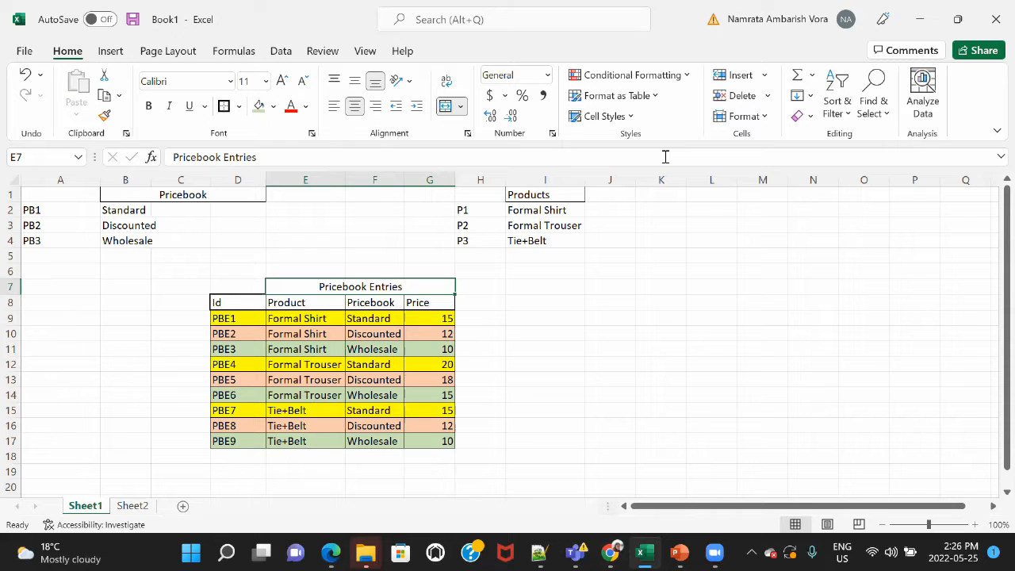
Switch to the Salesforce Playbooks window in Chrome, search the available items for "price" and open the Price Books list.
key(alt+Tab)
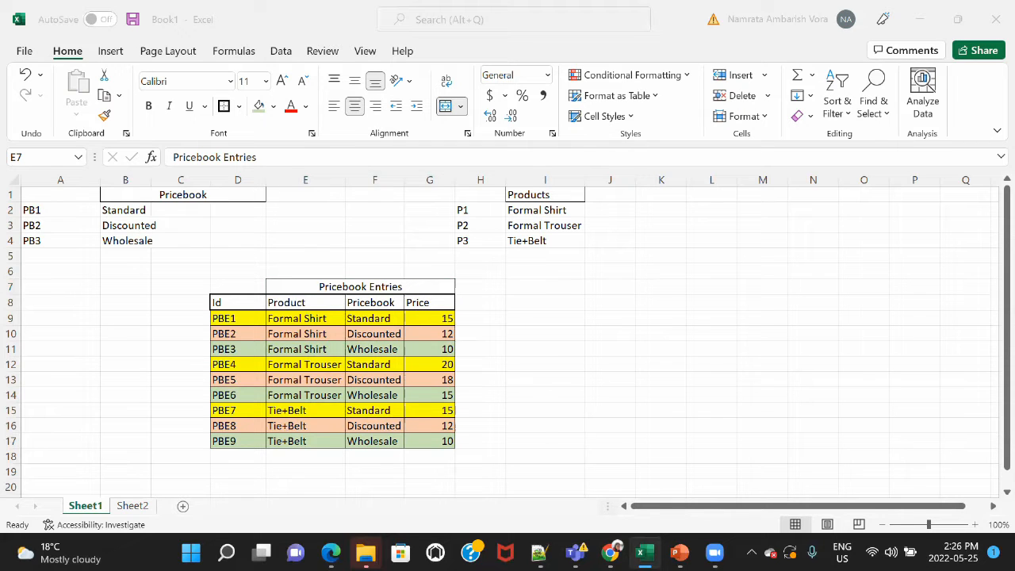
mouse_move(610, 553)
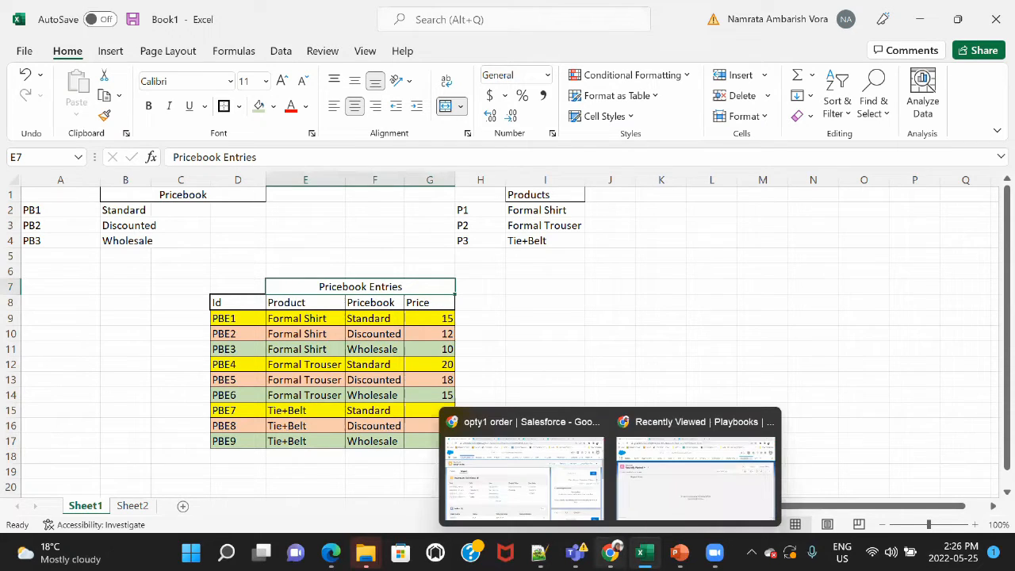
click(663, 481)
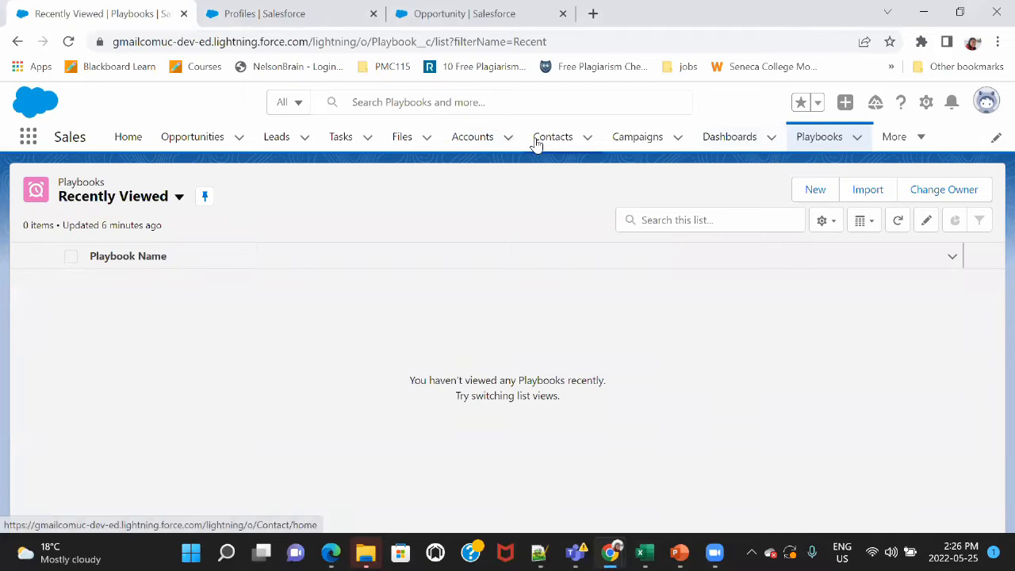
click(28, 139)
text(price)
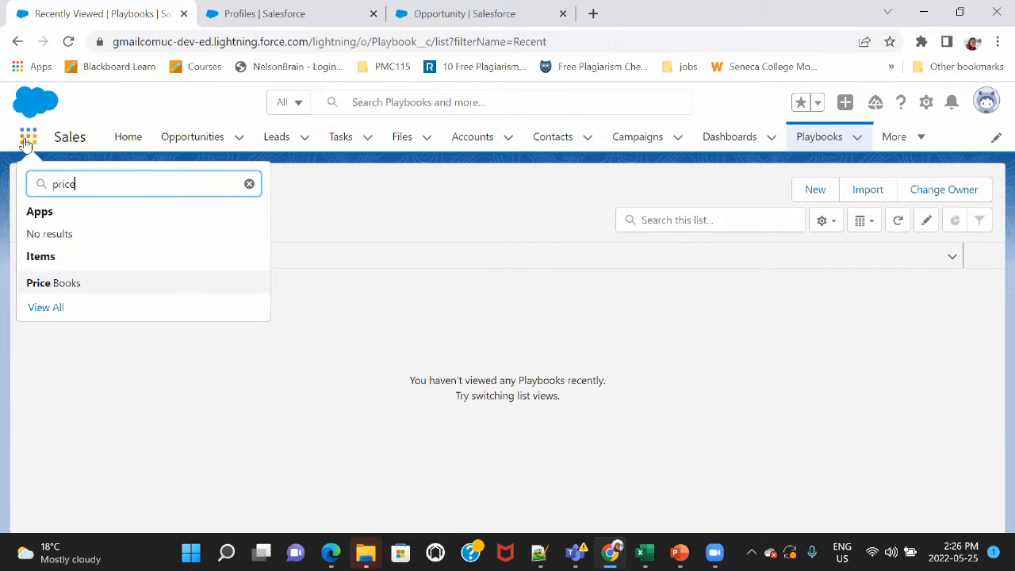
click(75, 288)
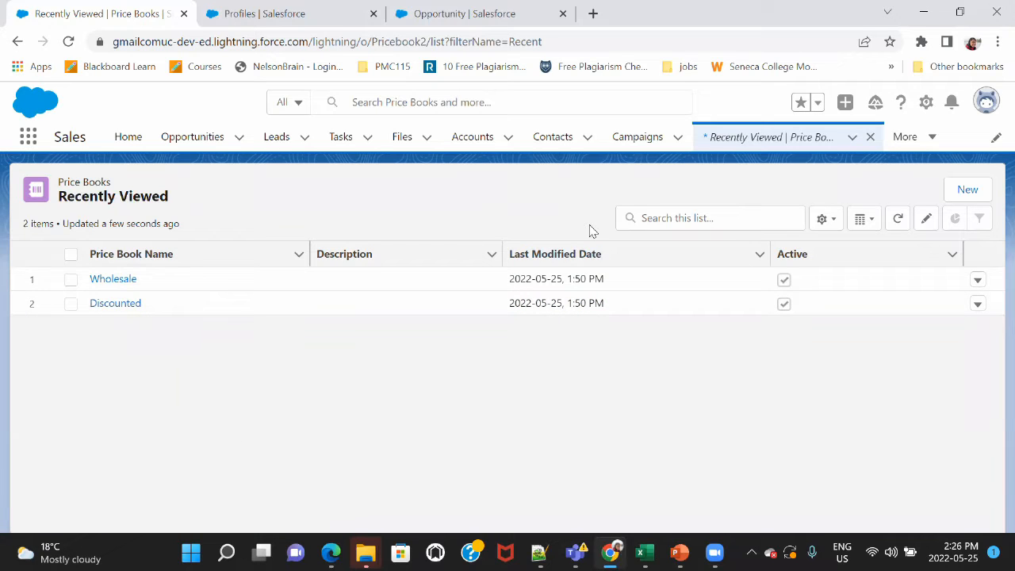
Search the available items for "product" and open the Products list.
click(903, 141)
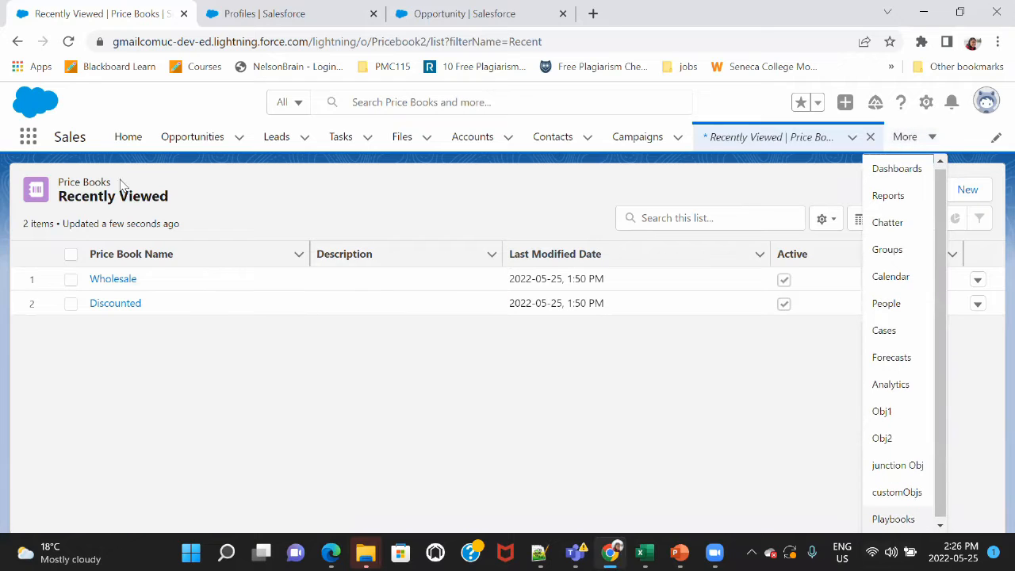
click(28, 137)
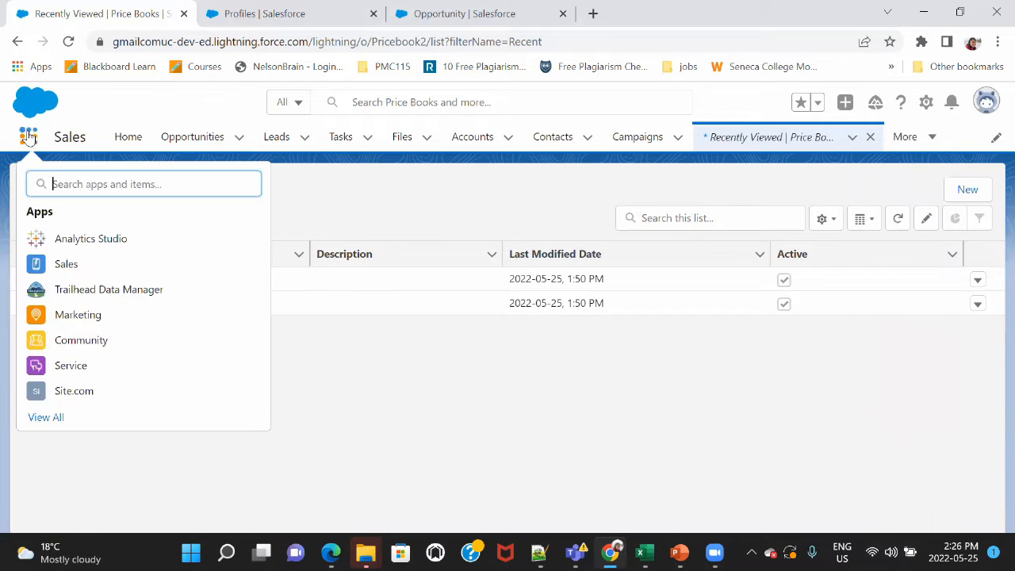
text(product)
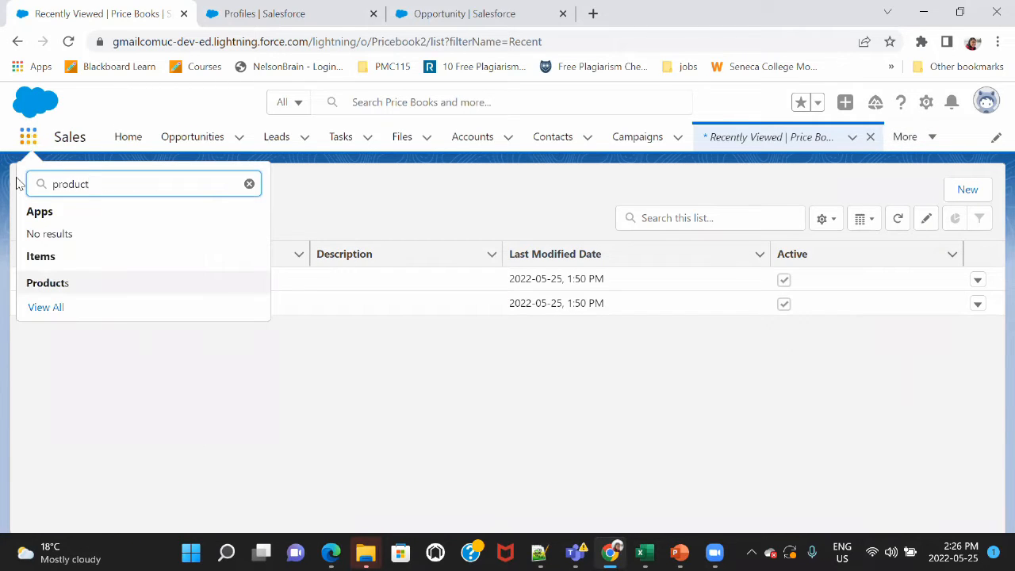
click(41, 281)
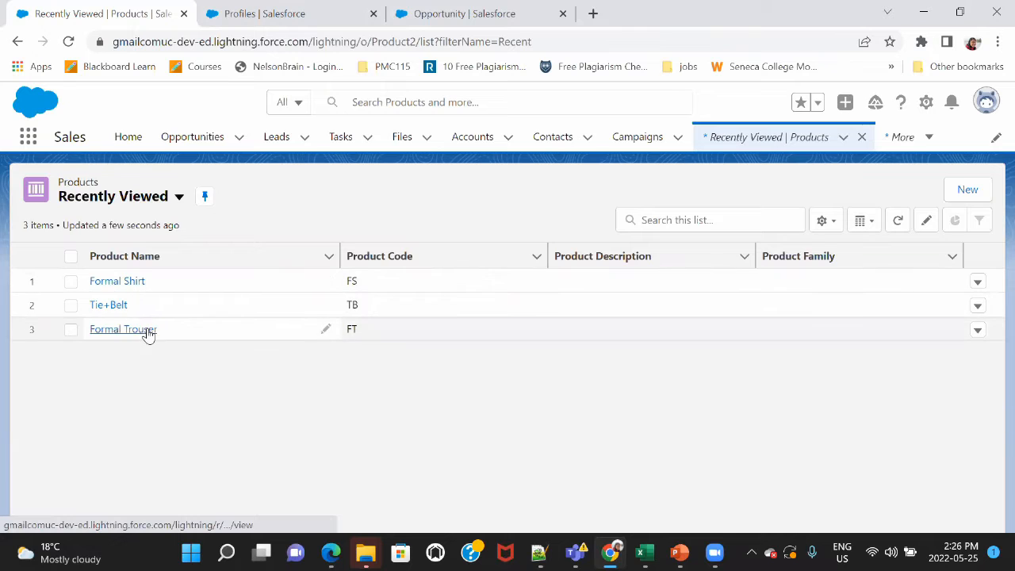
Open the Formal Shirt product and review its list price in each related price book.
click(124, 284)
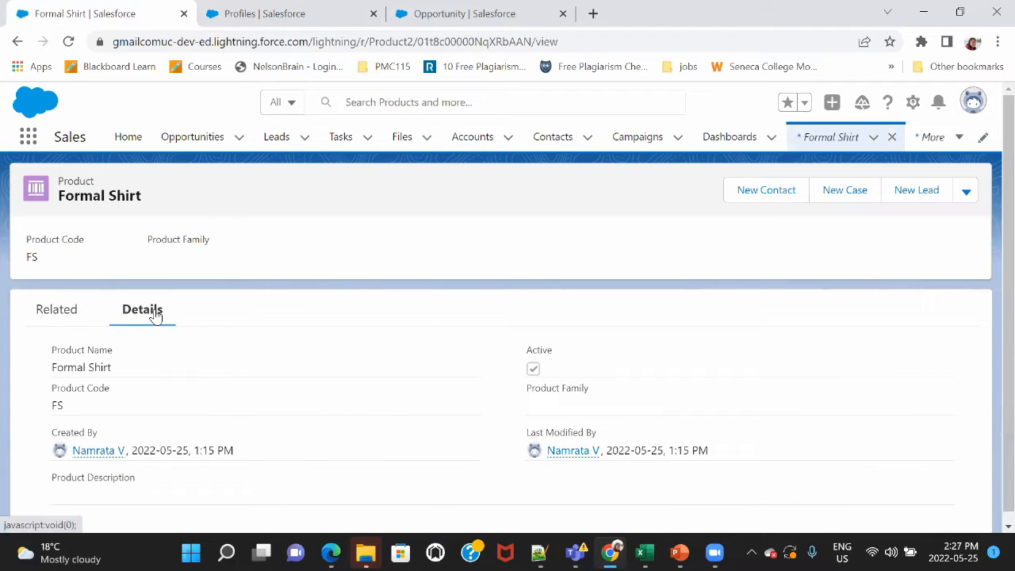
click(69, 310)
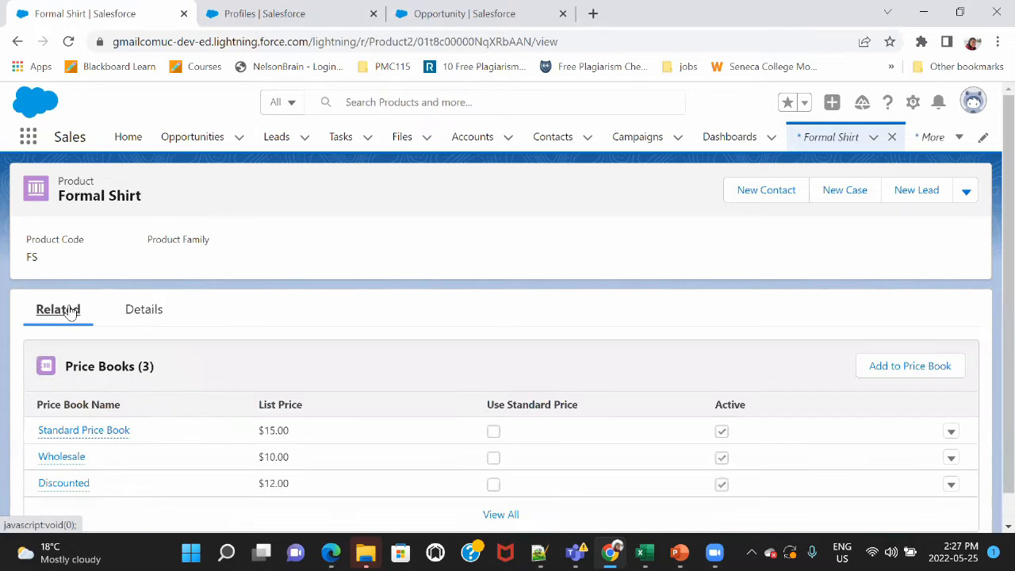
scroll(991, 255, down, 1)
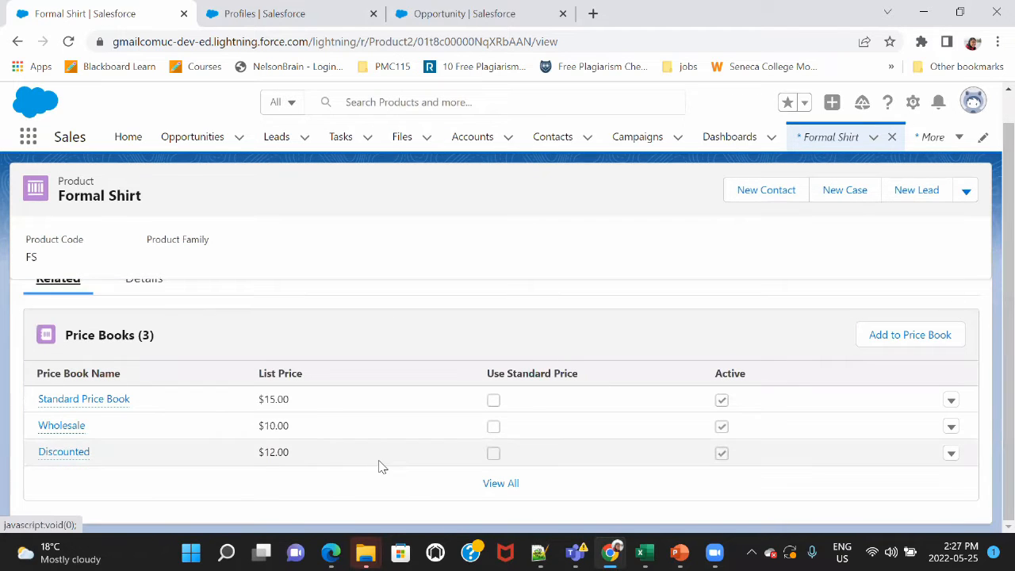
mouse_move(68, 399)
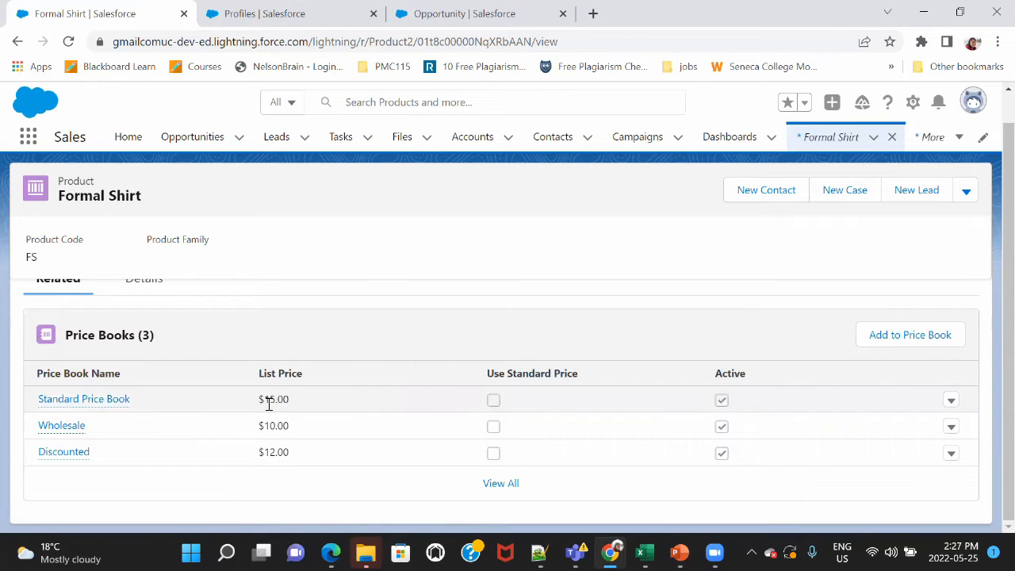
mouse_move(56, 436)
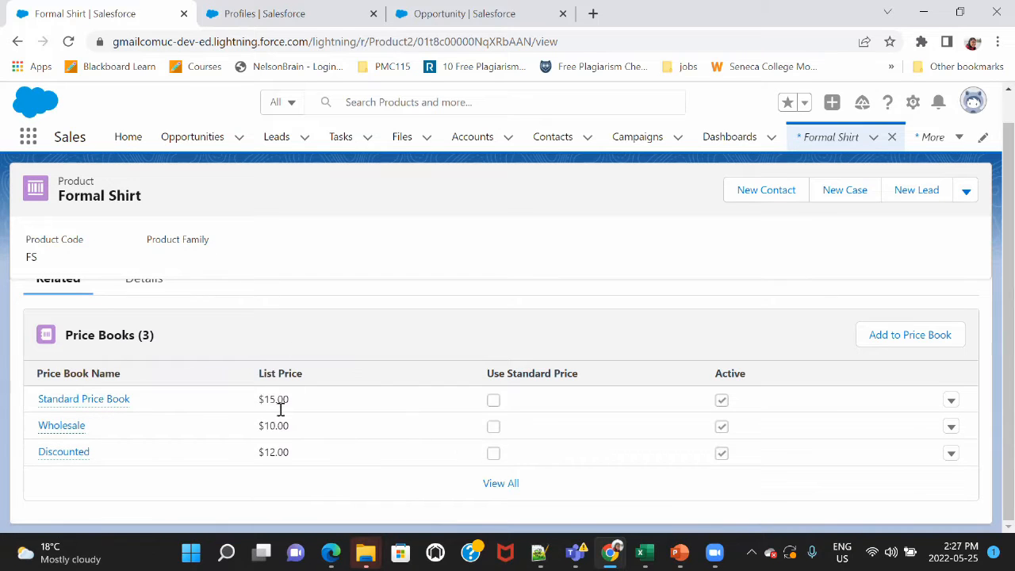
mouse_move(53, 454)
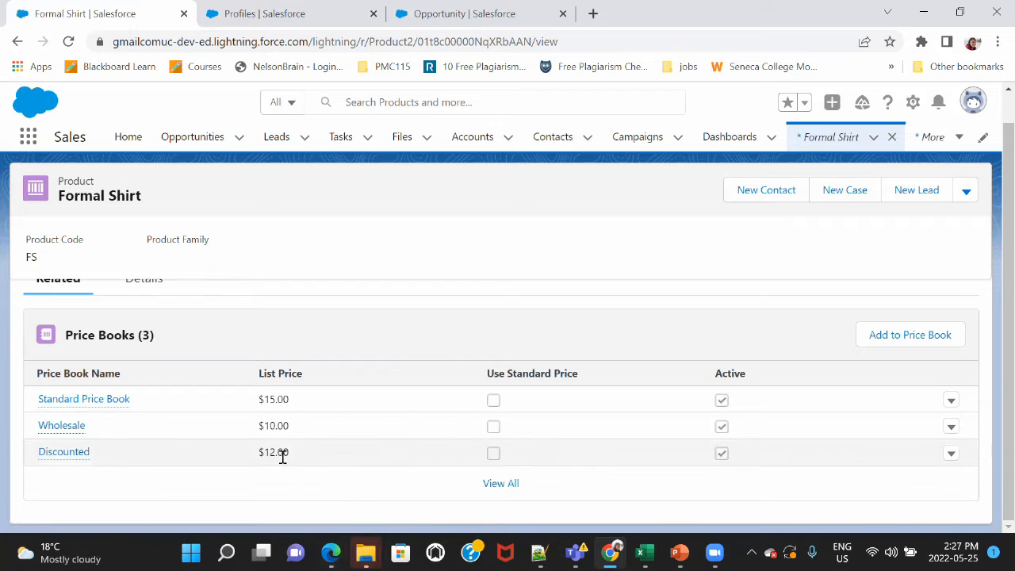
Open the Formal Trouser product from the Products list, review its list price in each related price book, and return to the list.
click(827, 137)
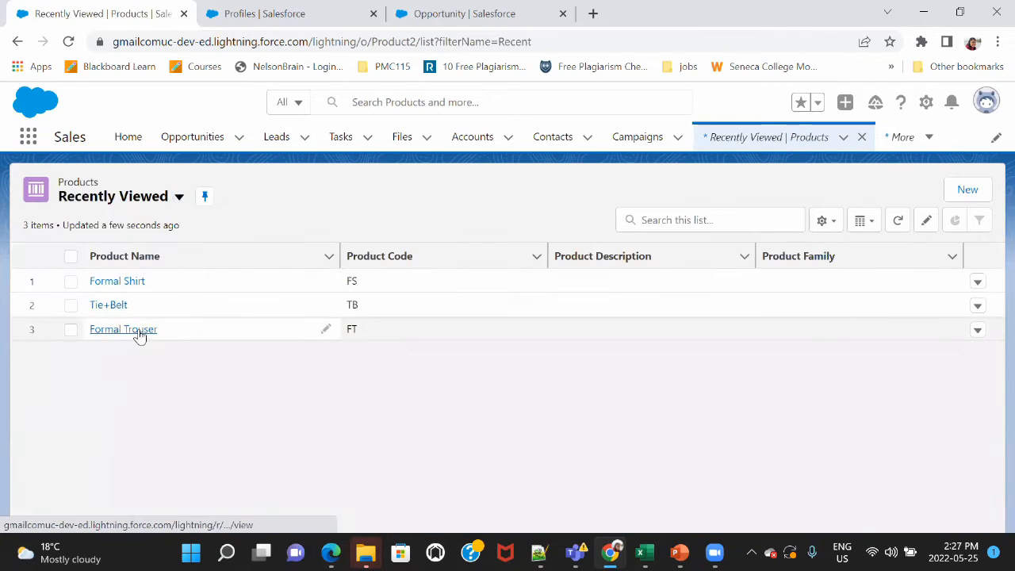
click(135, 330)
click(58, 311)
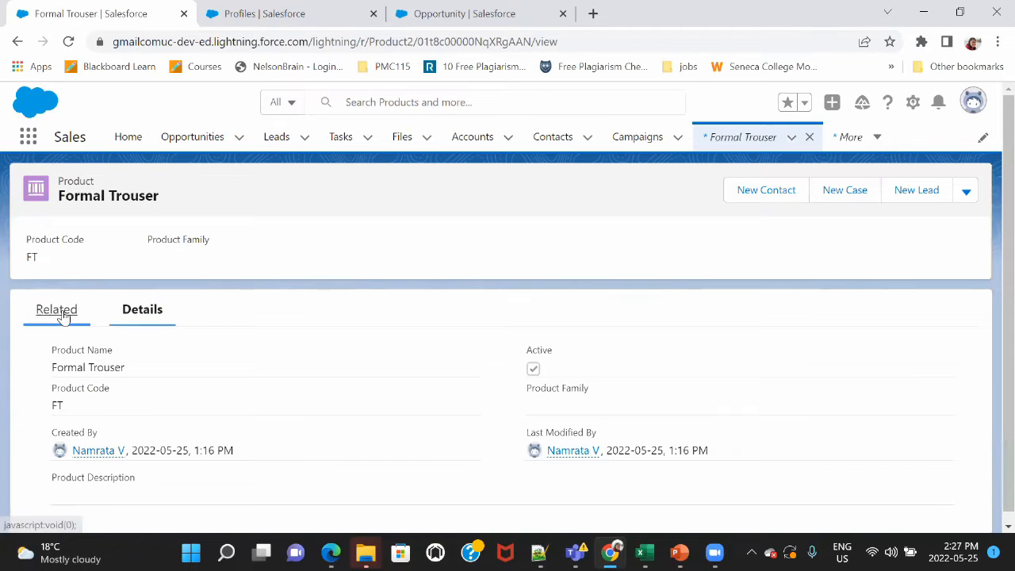
mouse_move(131, 429)
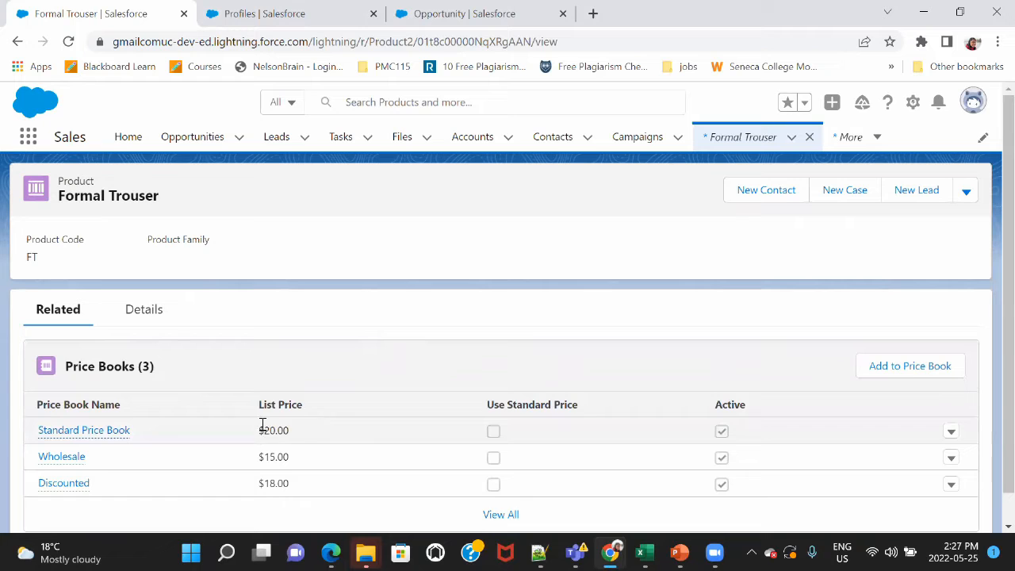
mouse_move(70, 462)
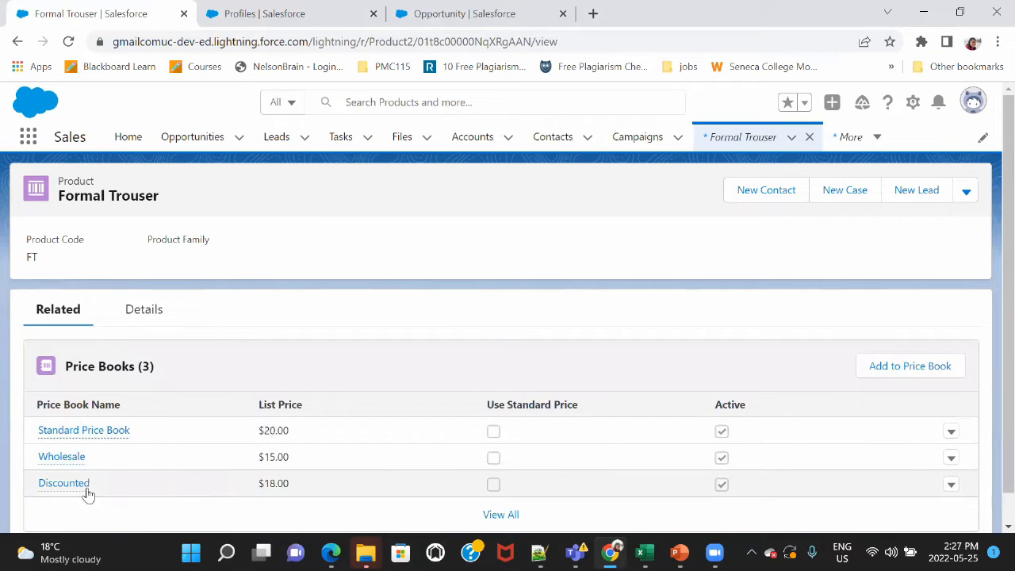
mouse_move(50, 486)
click(746, 144)
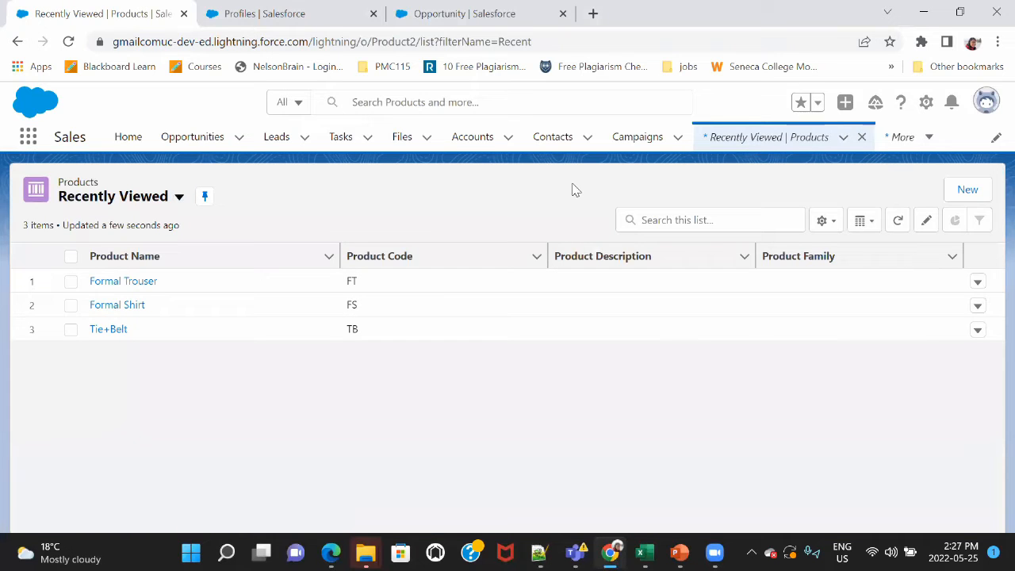
Switch back to the Excel workbook and review the Pricebook table alongside the colour-coded Pricebook Entries.
key(alt+Tab)
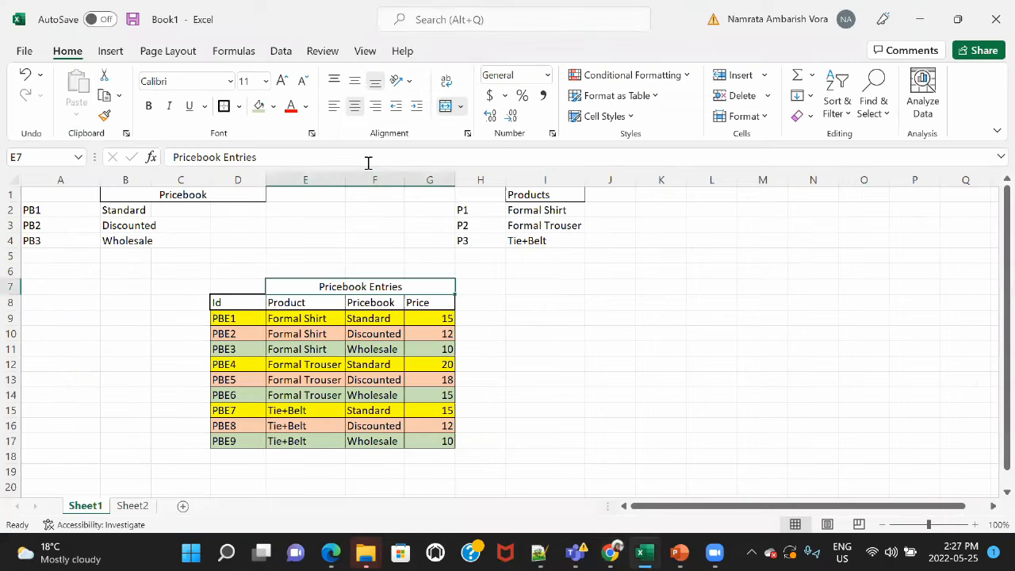
click(207, 189)
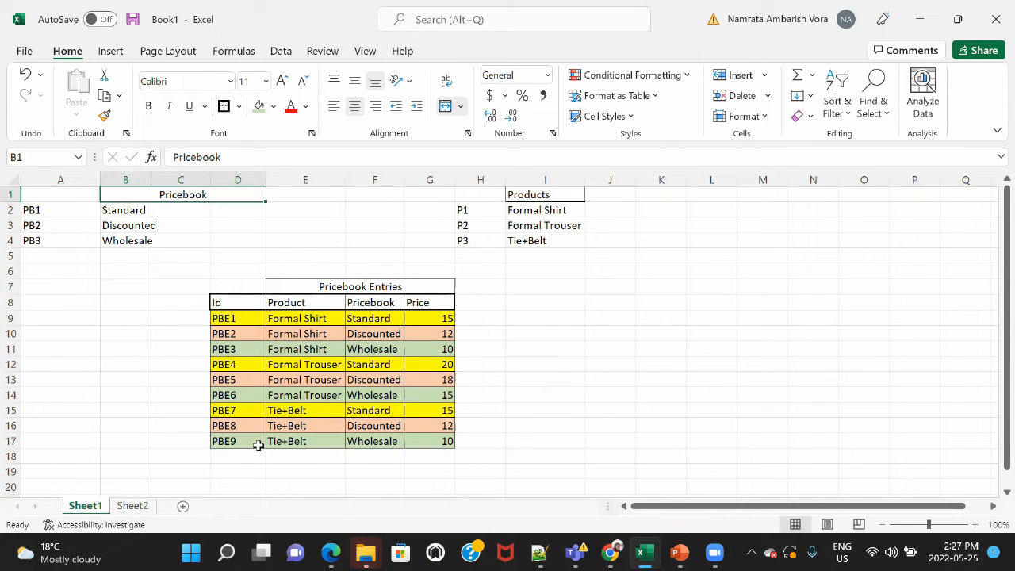
click(574, 27)
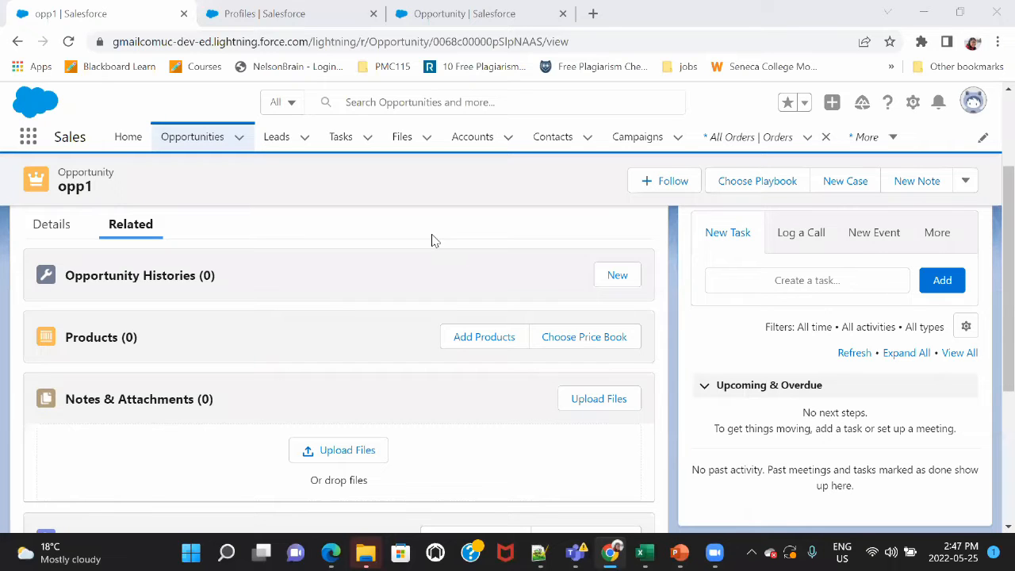
Associate the opp1 opportunity with the Discounted price book and save the choice.
click(577, 341)
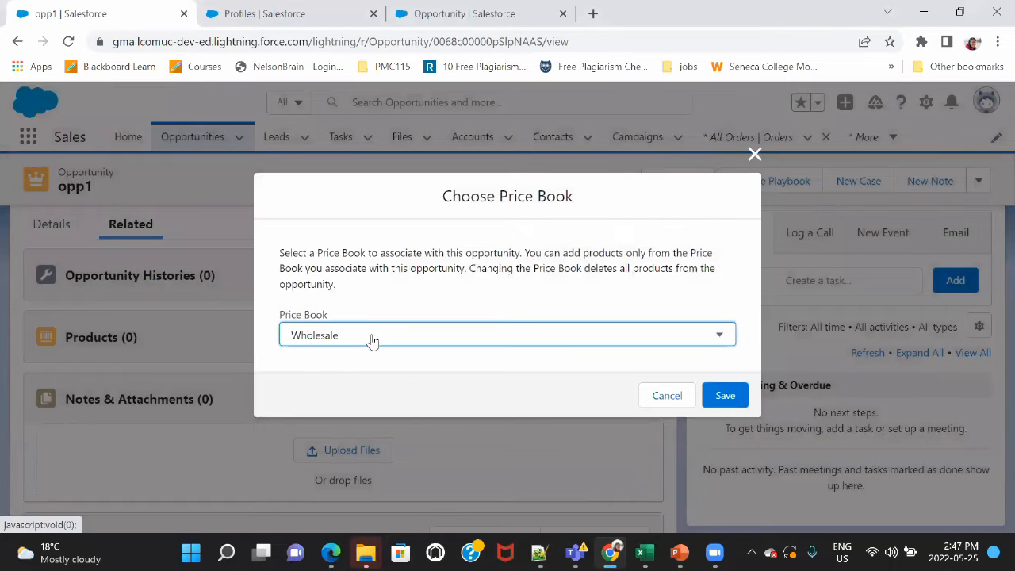
click(369, 339)
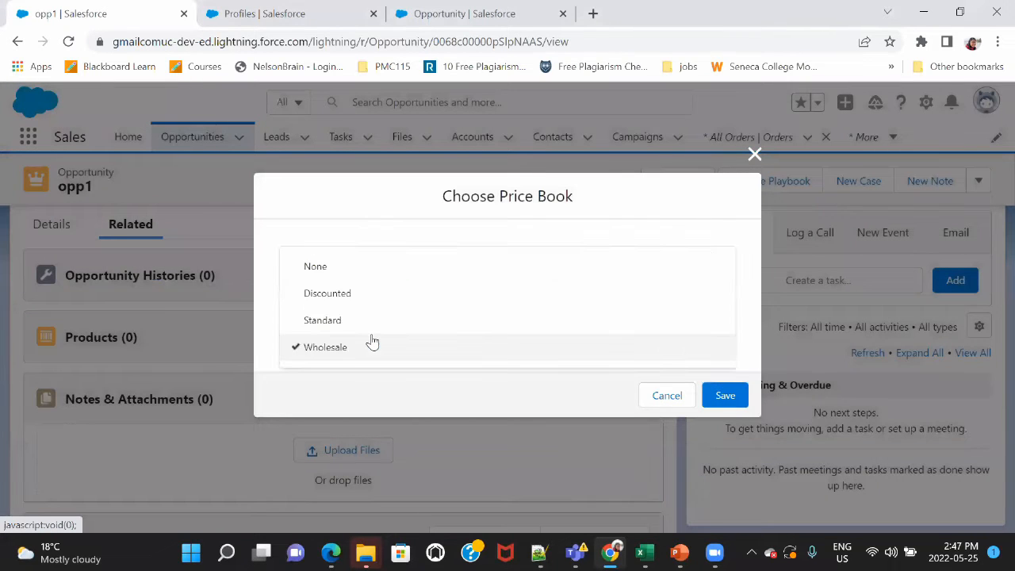
click(346, 298)
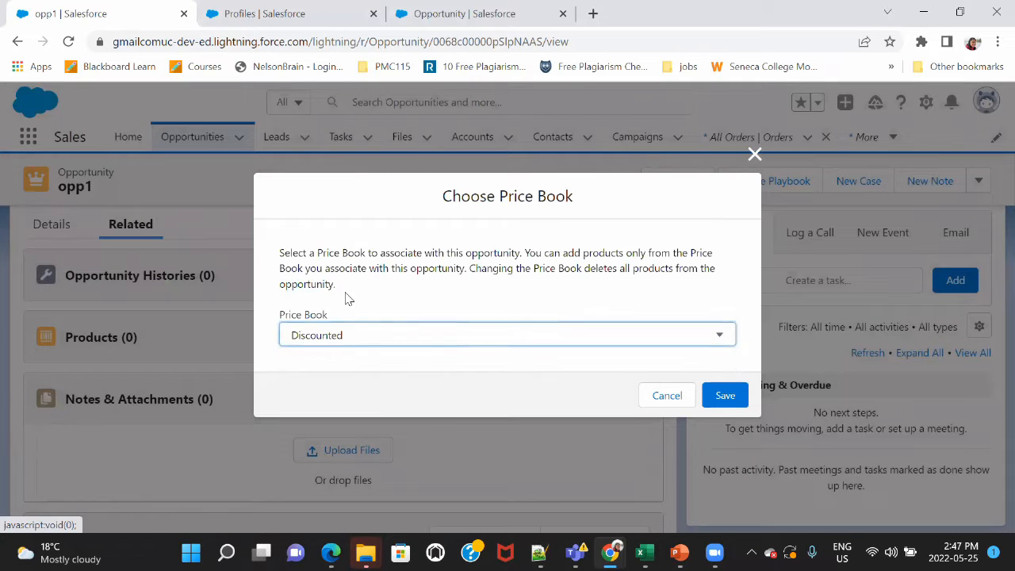
click(725, 396)
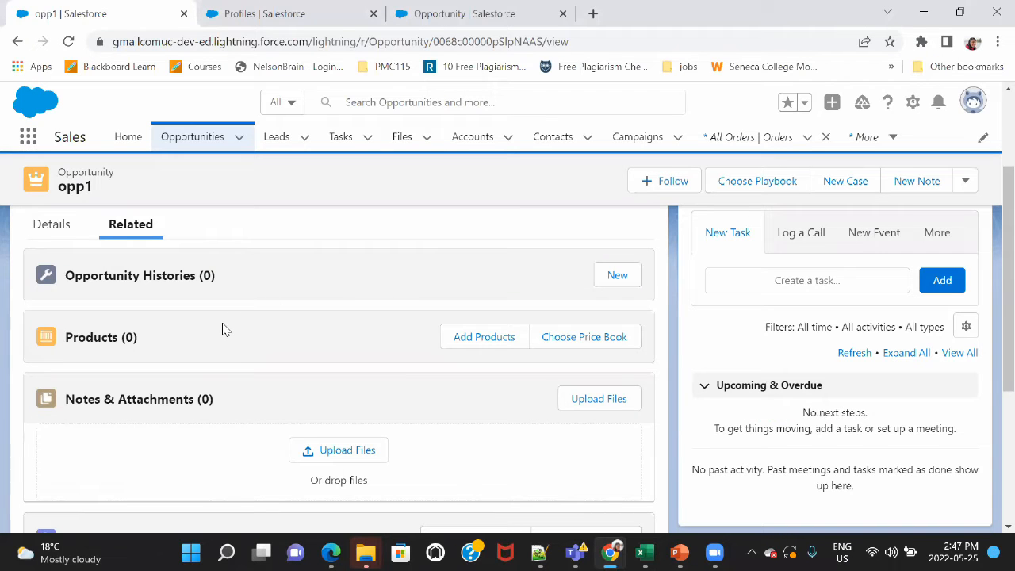
Set the opportunity's Account Name to Mountain Warehouse and save the record.
click(44, 234)
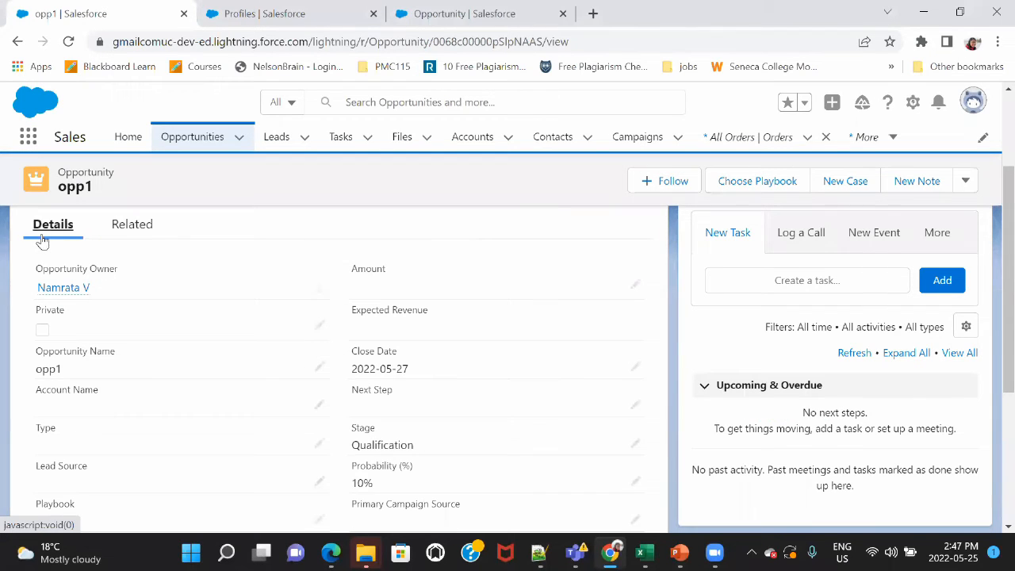
click(317, 408)
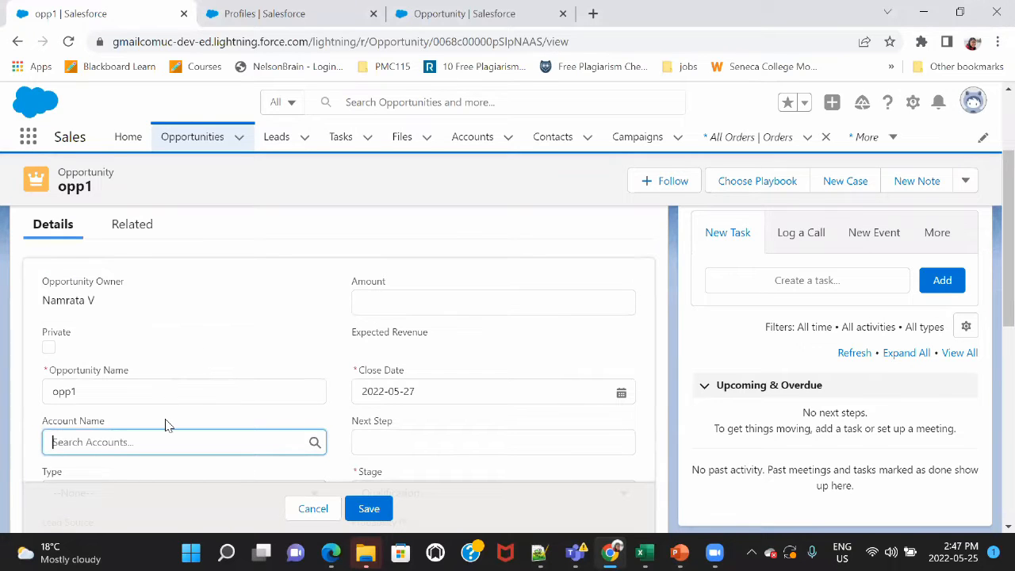
text(moun)
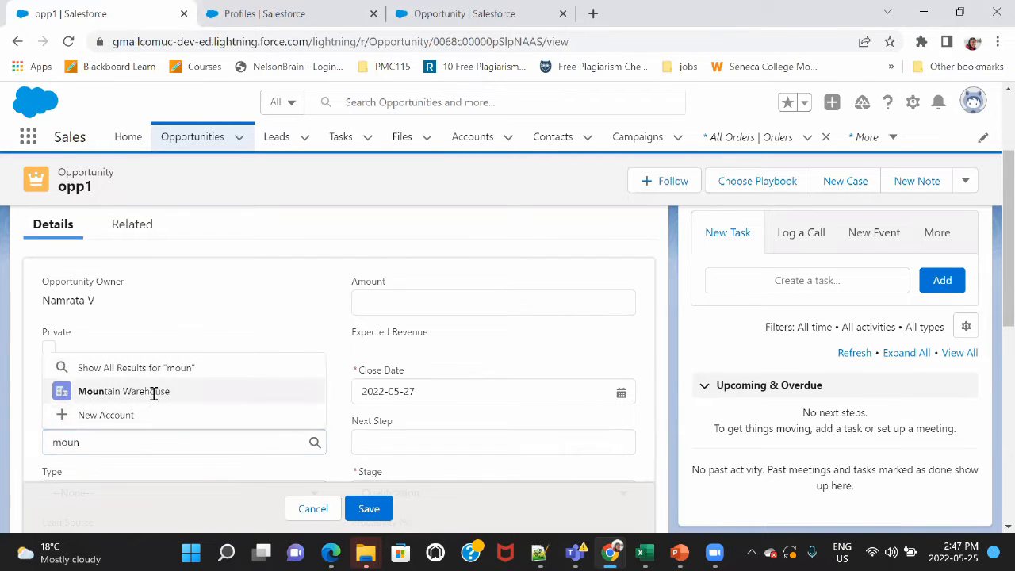
click(153, 394)
click(379, 511)
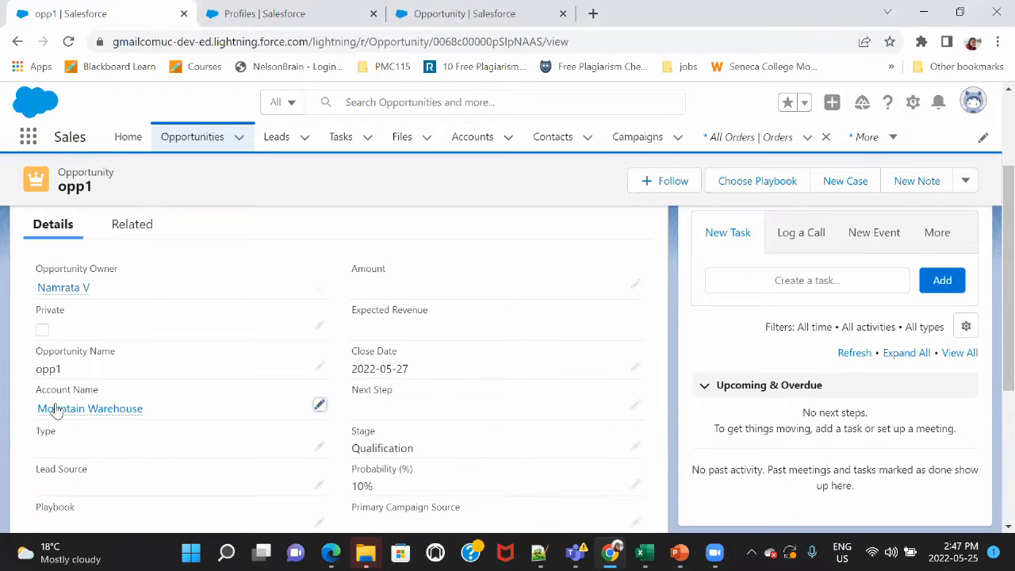
Return to the opportunity's related records and save Discounted as its price book again.
click(141, 222)
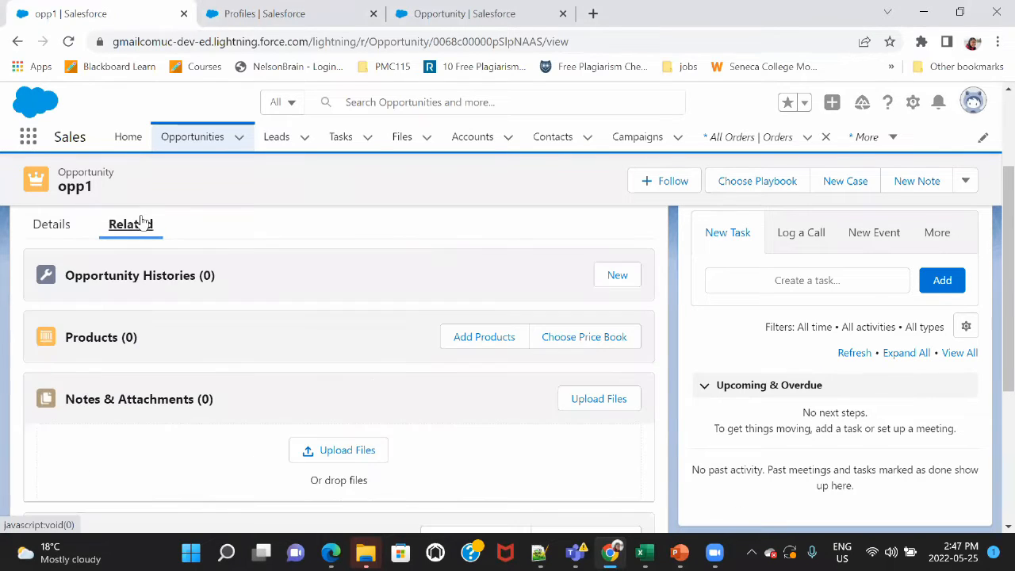
click(576, 336)
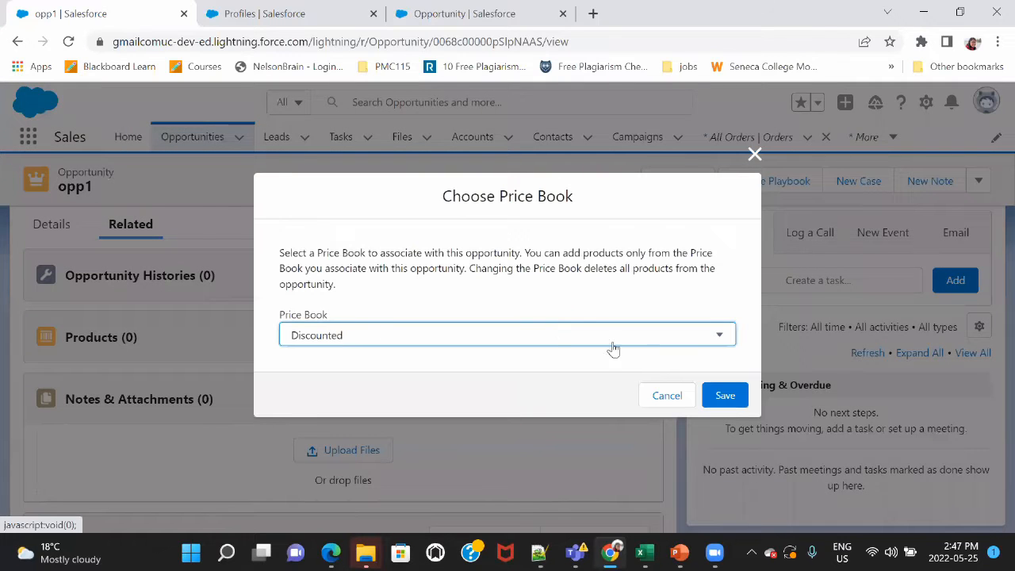
click(725, 396)
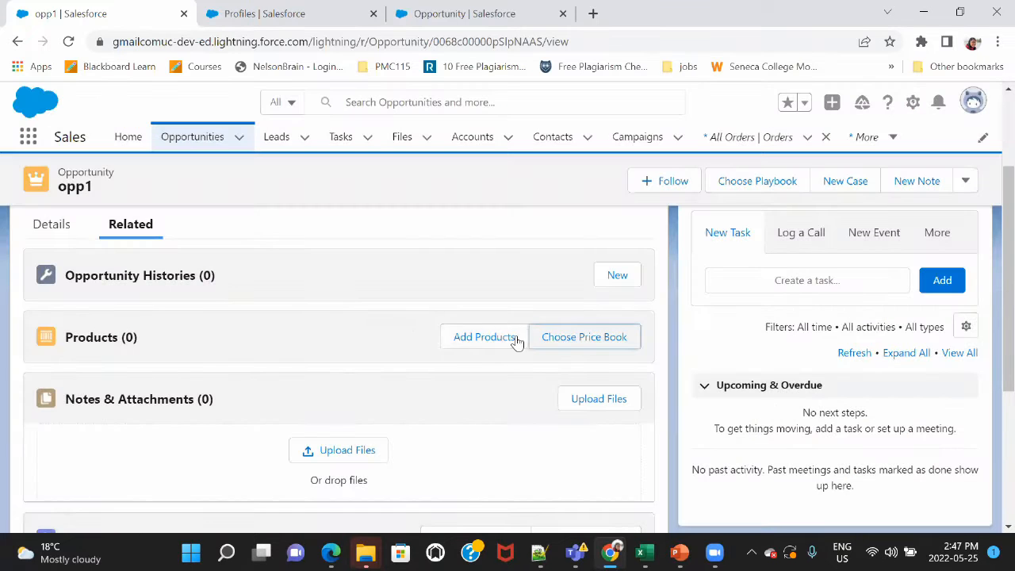
click(499, 337)
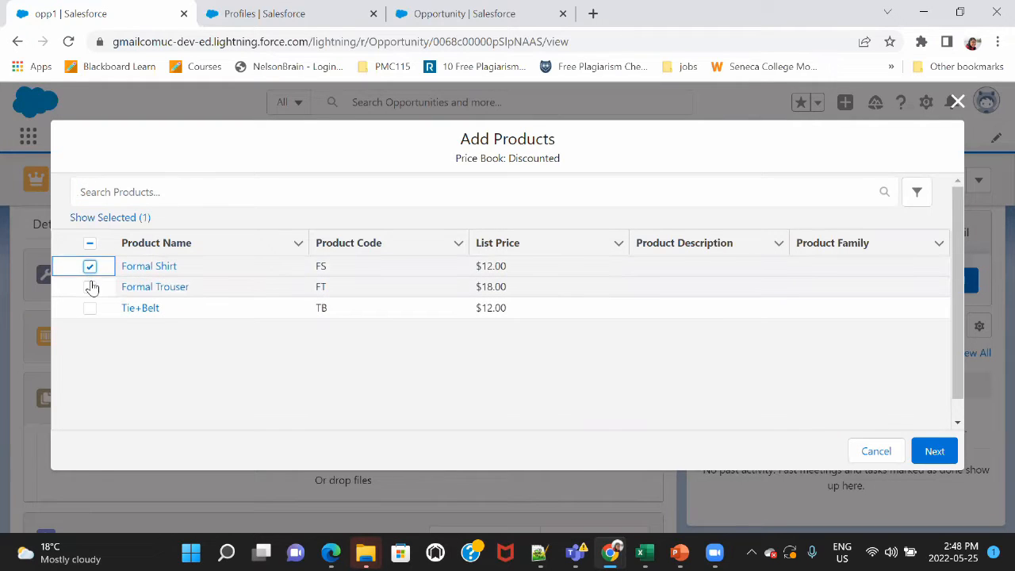
click(89, 288)
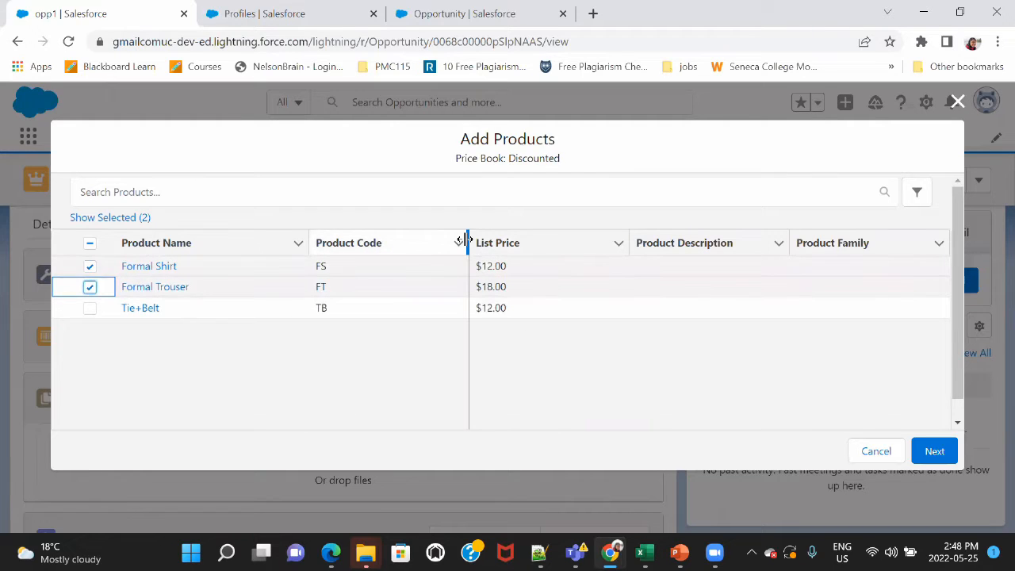
click(957, 101)
Change the opportunity's price book to Wholesale and confirm the change.
click(589, 345)
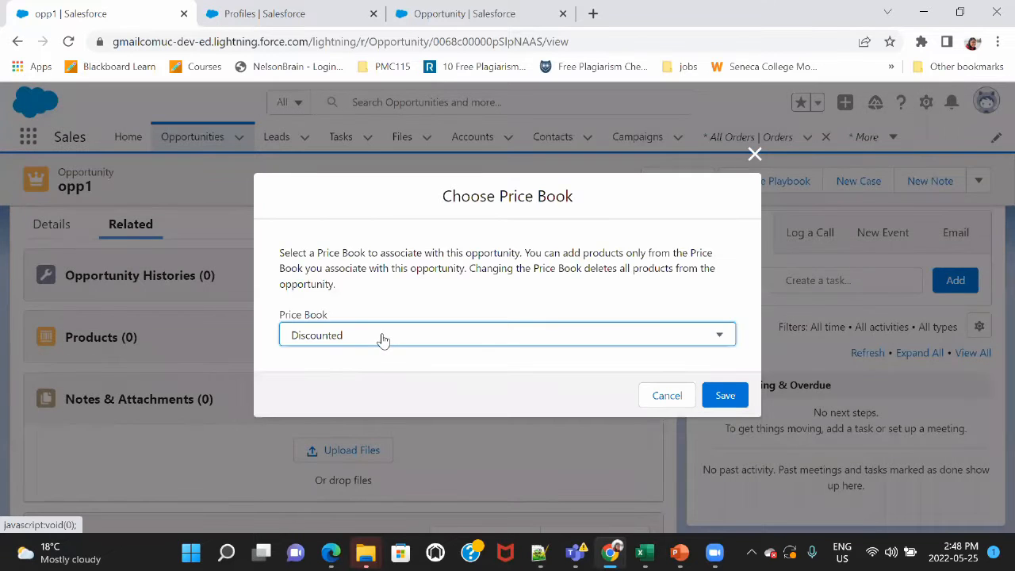
click(383, 340)
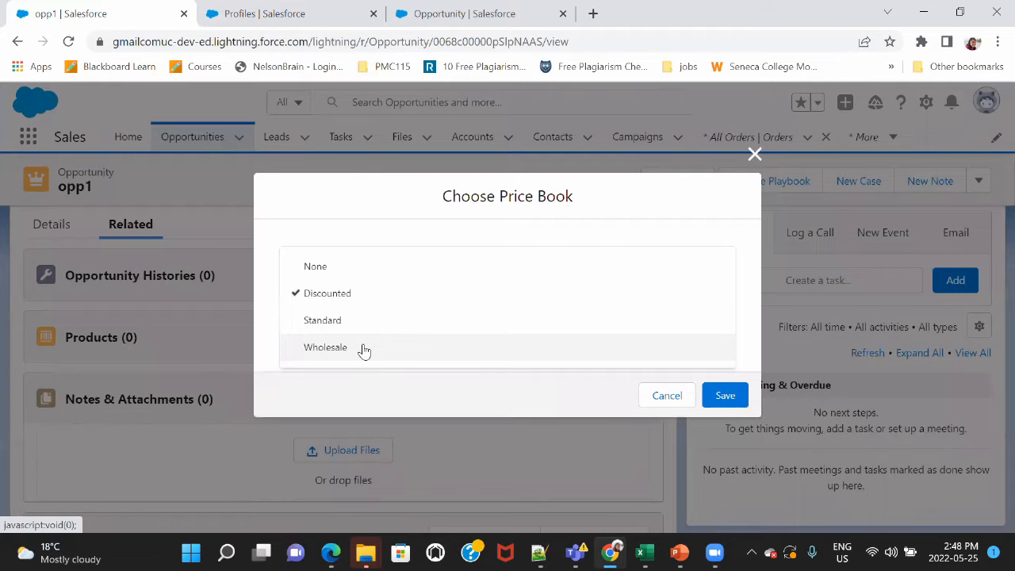
click(364, 349)
click(728, 396)
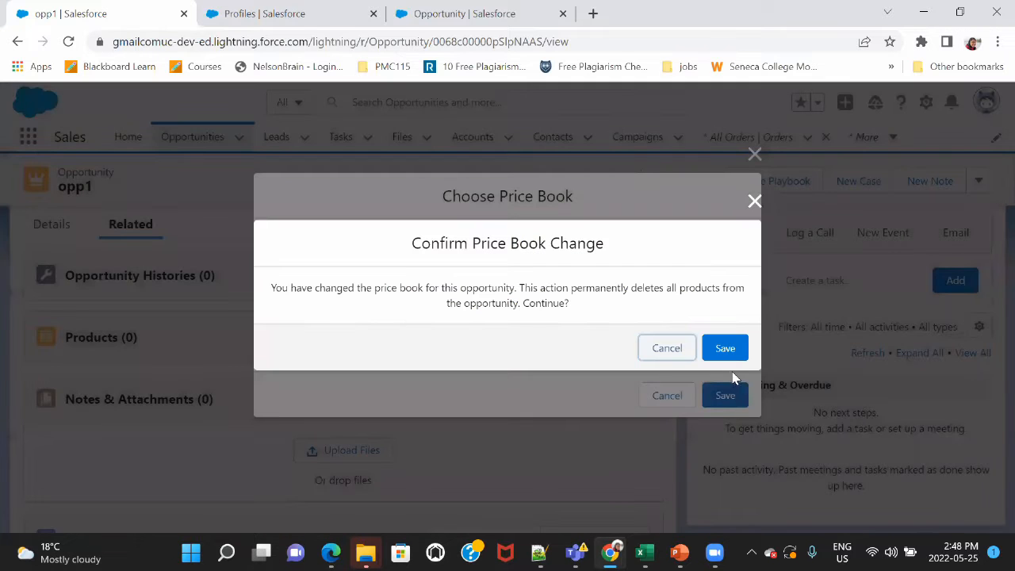
click(725, 351)
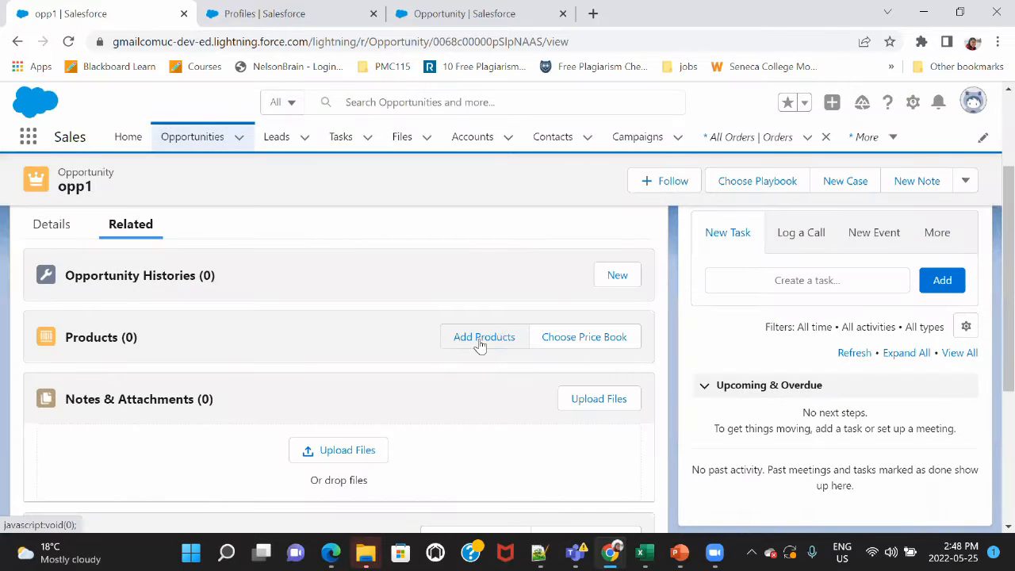
Select Formal Shirt and Formal Trouser from the Wholesale price book as opportunity products and continue to their line details.
click(479, 341)
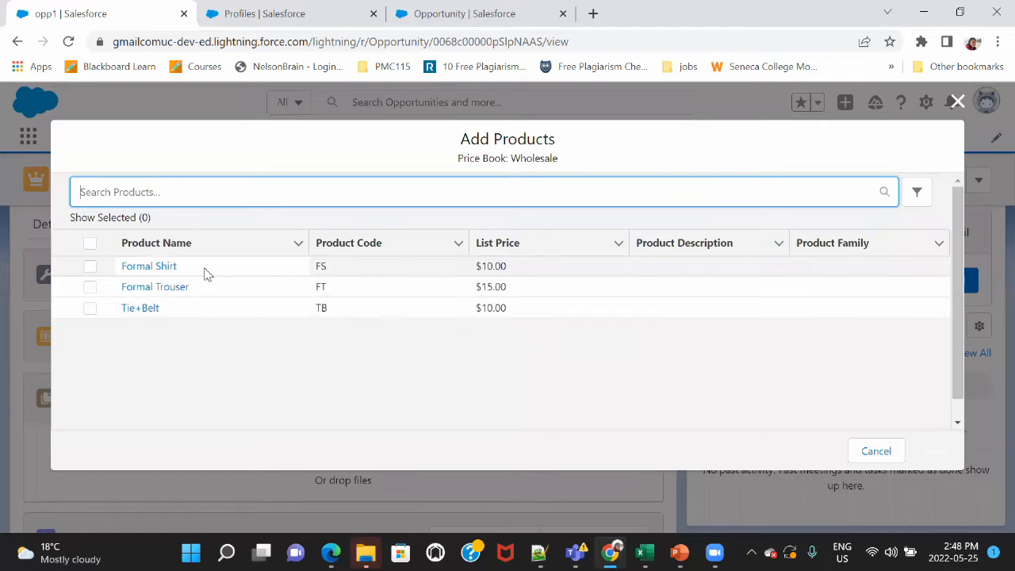
click(509, 244)
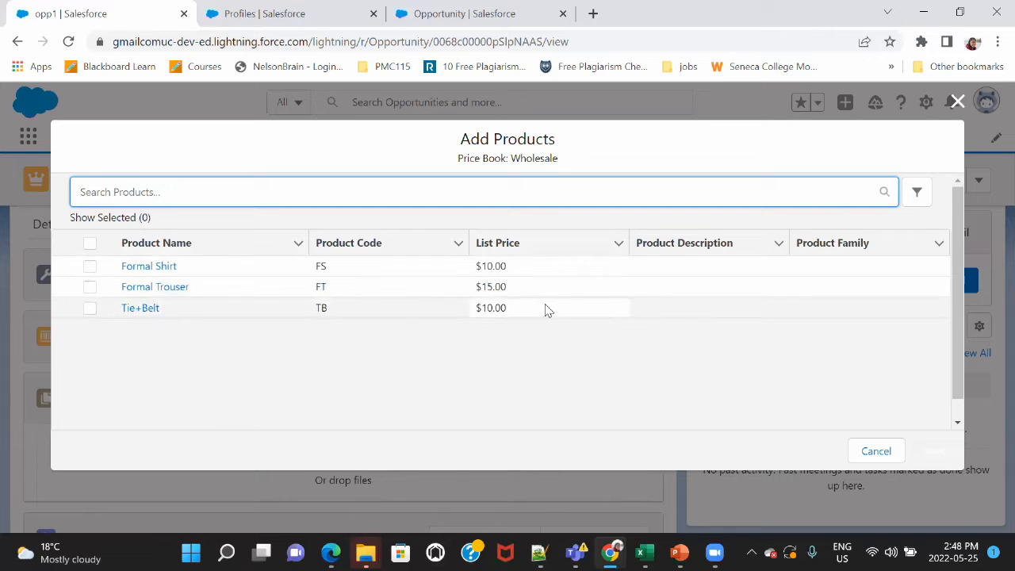
click(90, 267)
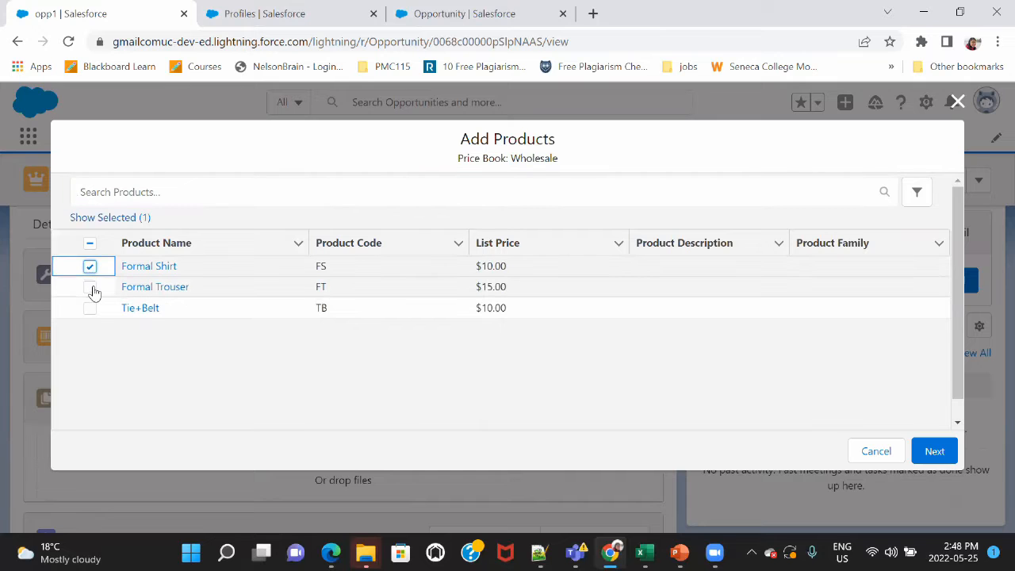
click(89, 287)
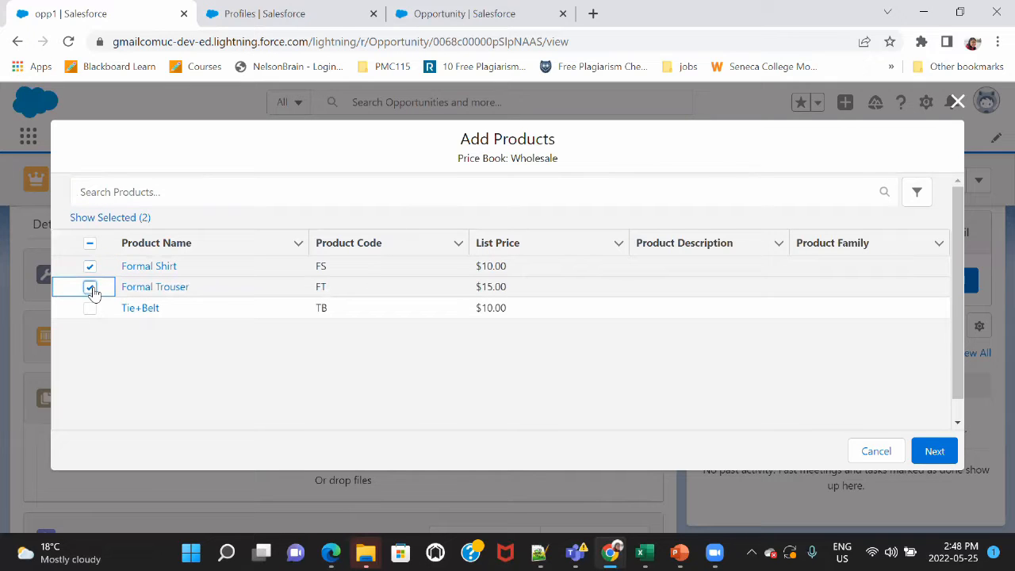
click(941, 458)
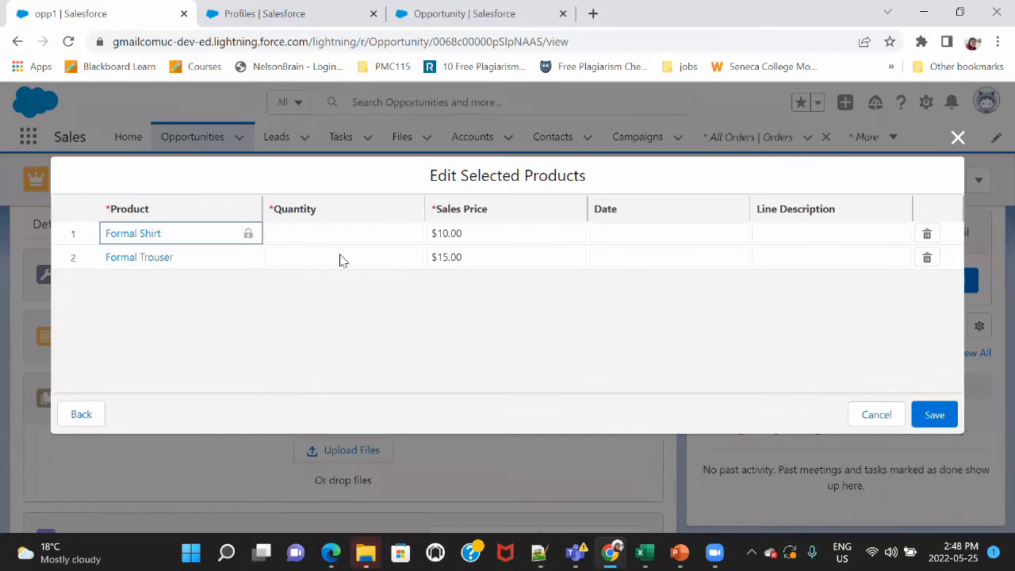
Set the quantity of both Formal Shirt and Formal Trouser to 20 and save the product lines.
click(339, 230)
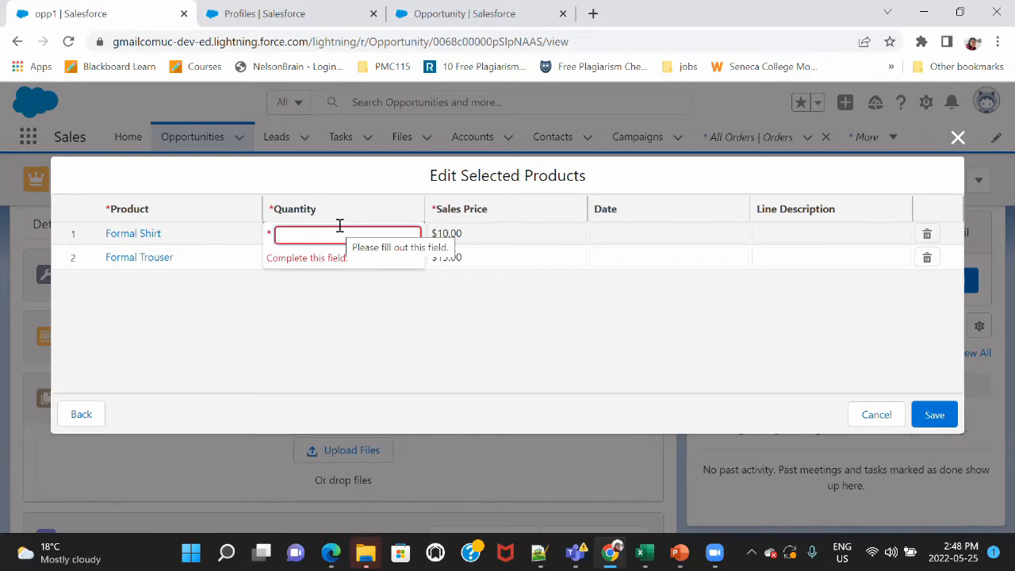
text(20)
click(340, 297)
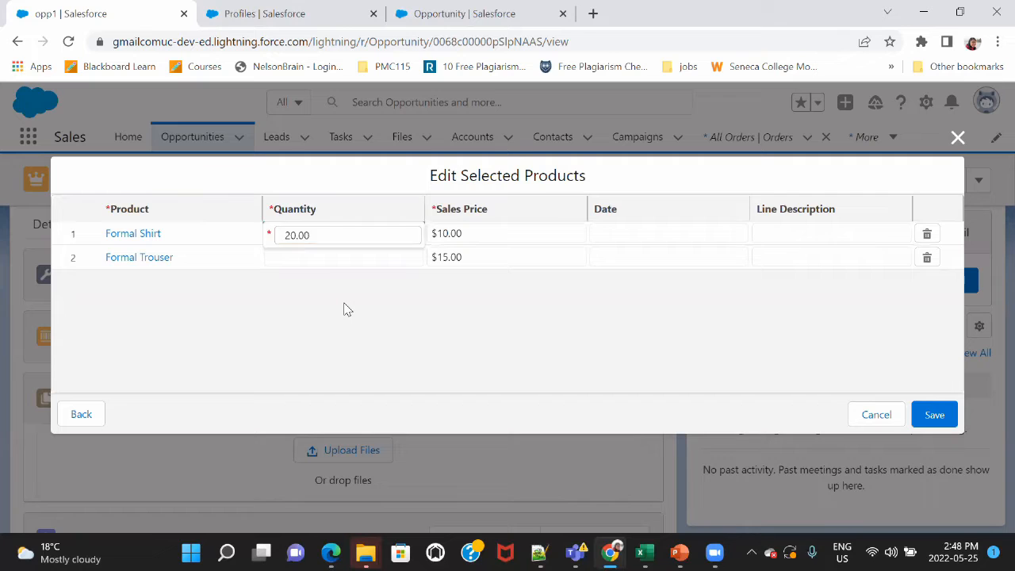
click(308, 256)
text(20)
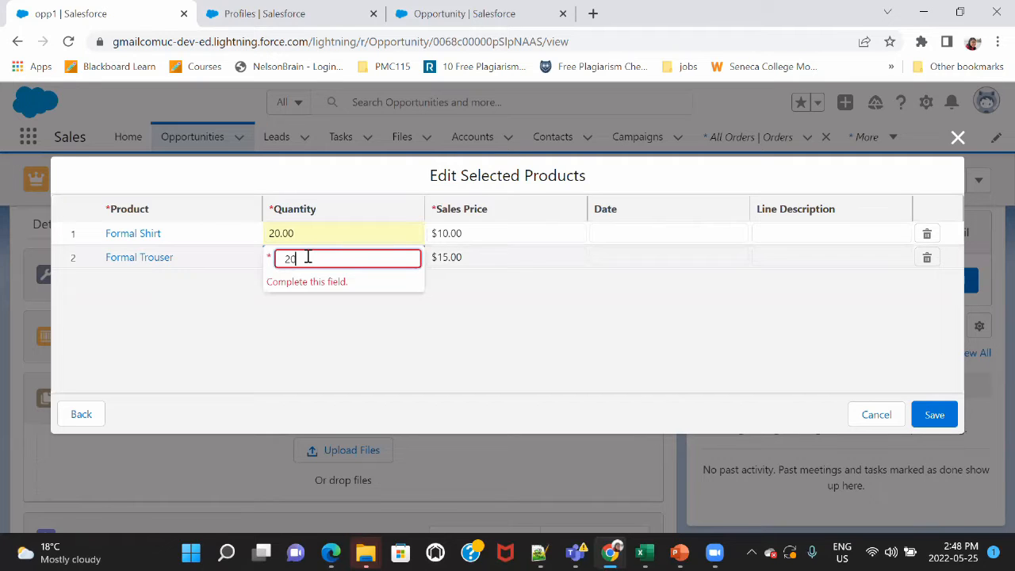
click(574, 377)
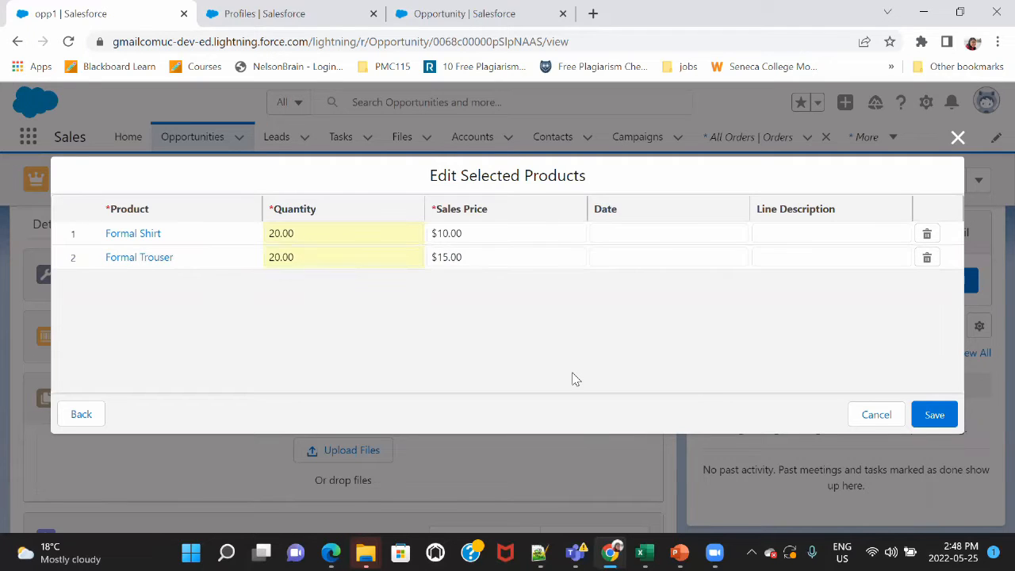
click(935, 415)
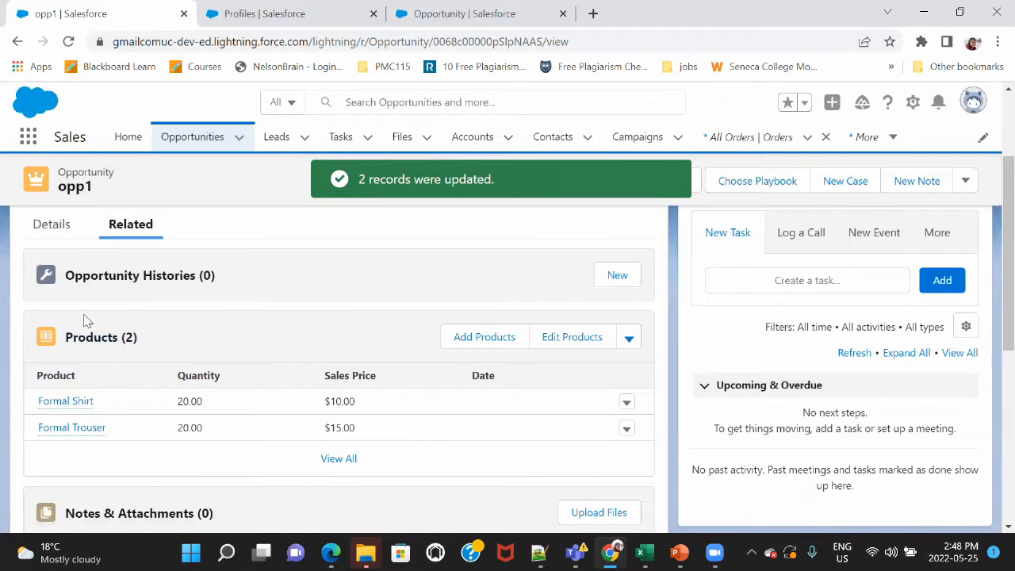
Search the Object Manager in Setup for "opp" and compare the listed objects with the product lines on opp1.
click(426, 22)
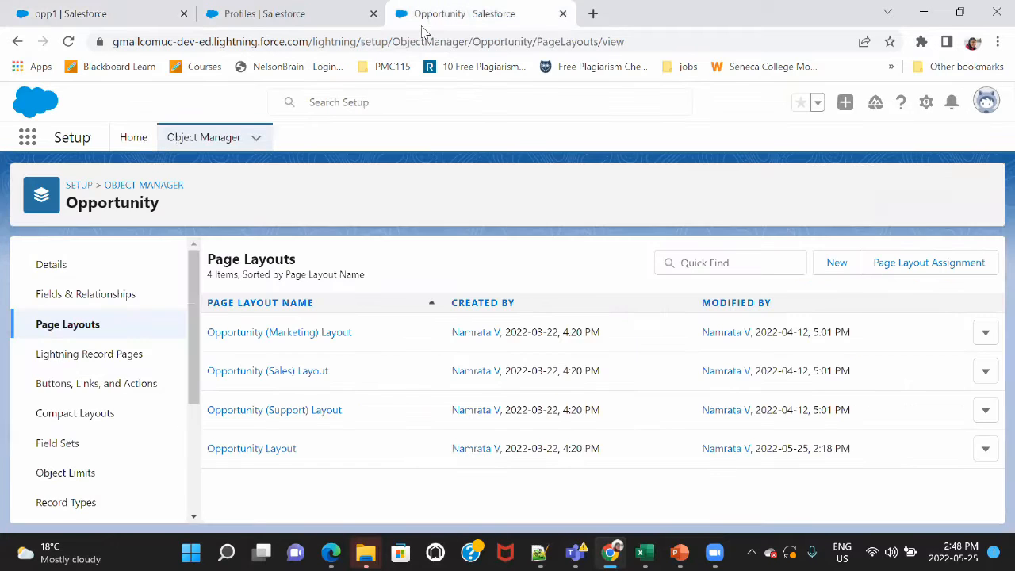
click(199, 151)
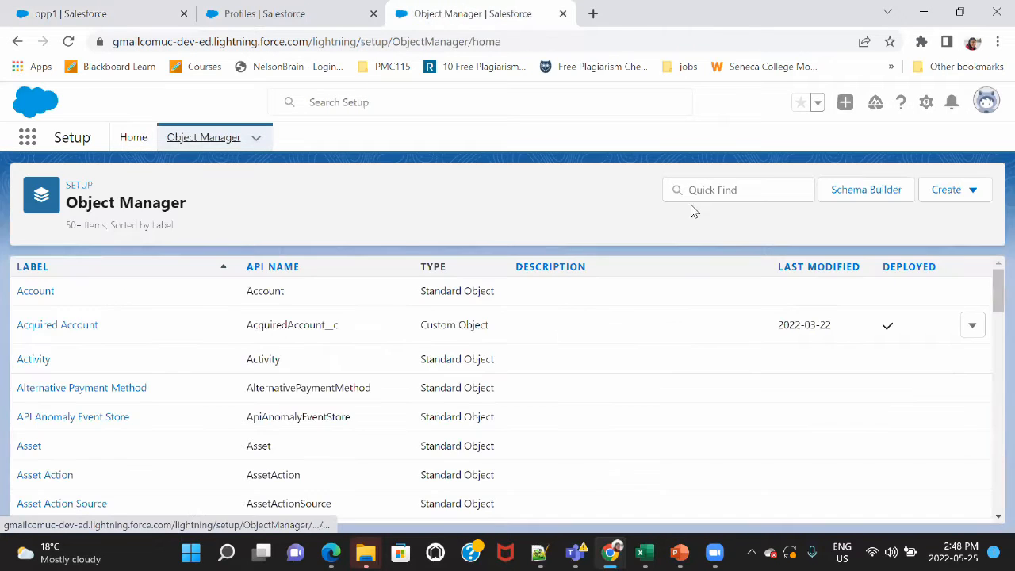
click(726, 190)
text(opp)
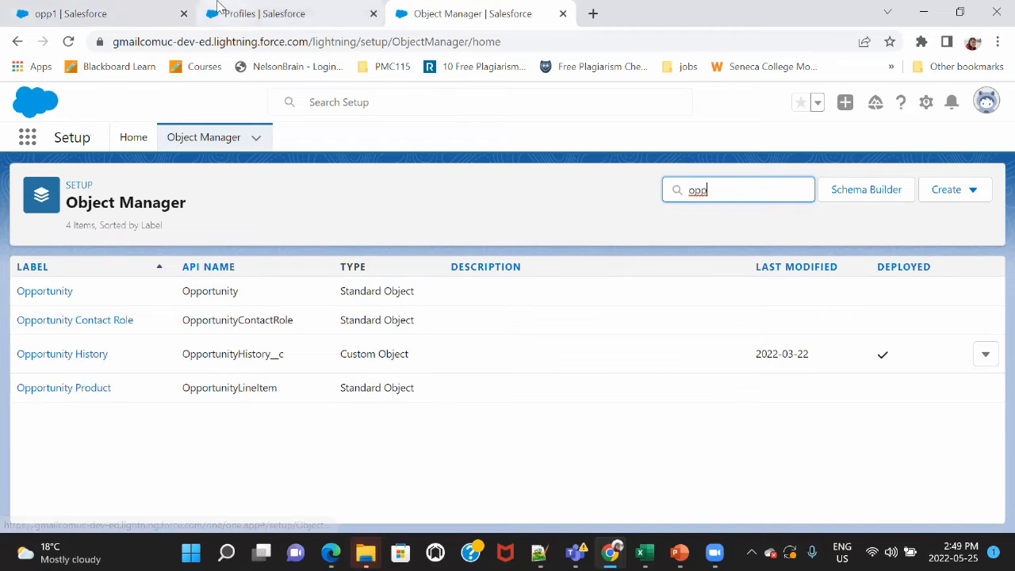
click(135, 8)
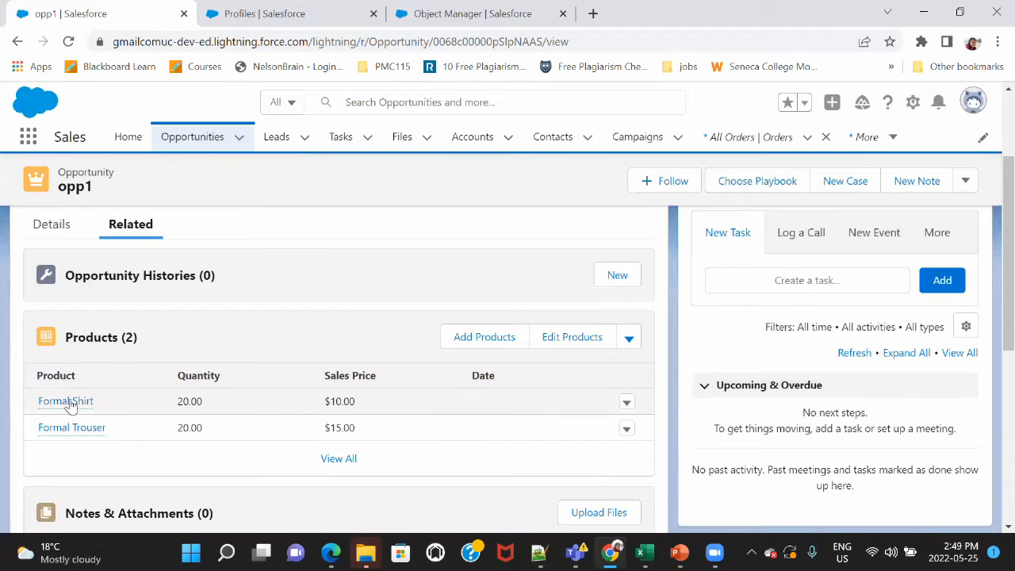
mouse_move(74, 422)
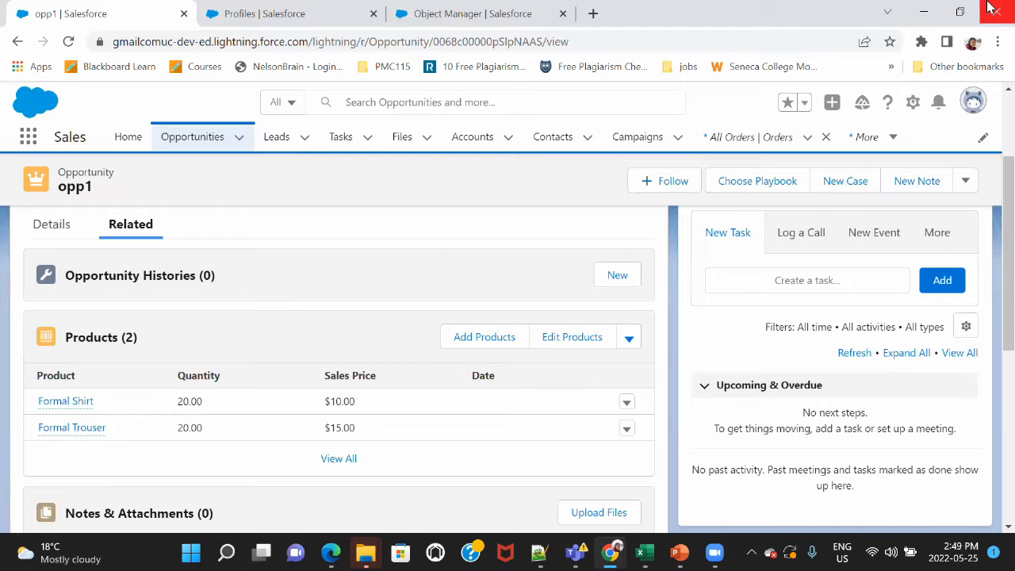
Open the fields and relationships of the Opportunity Product object in the Object Manager.
click(468, 13)
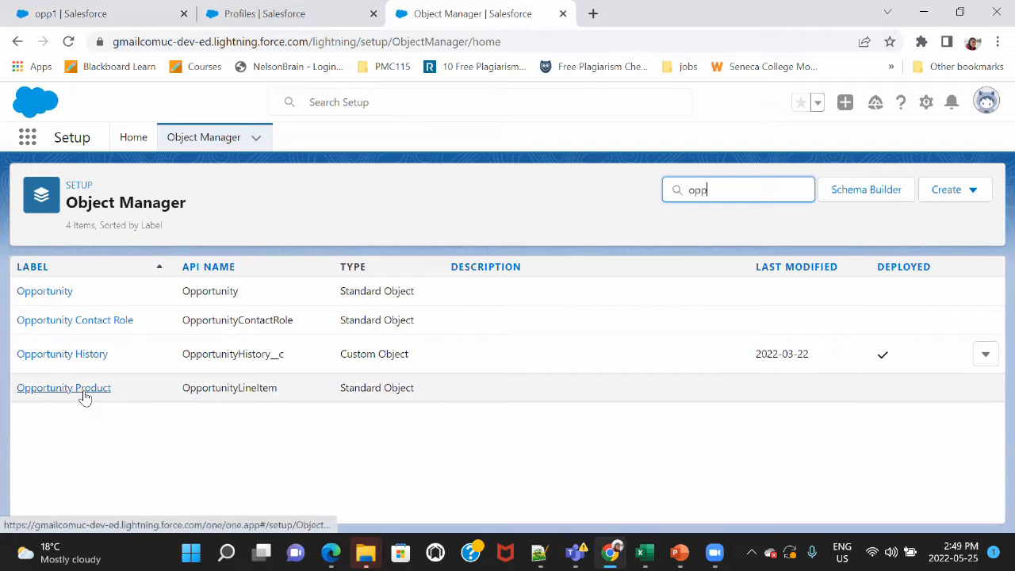
click(85, 392)
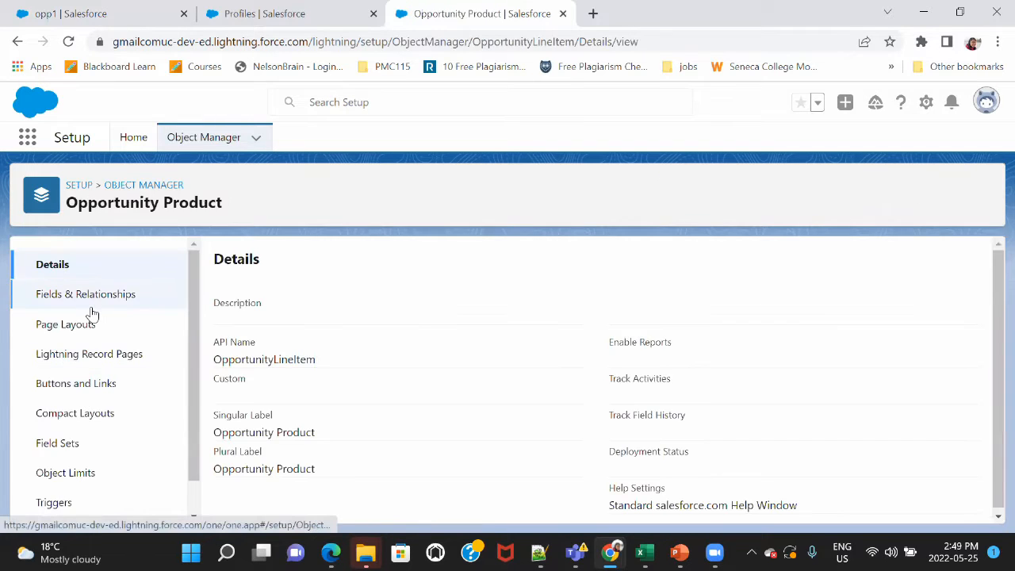
click(91, 311)
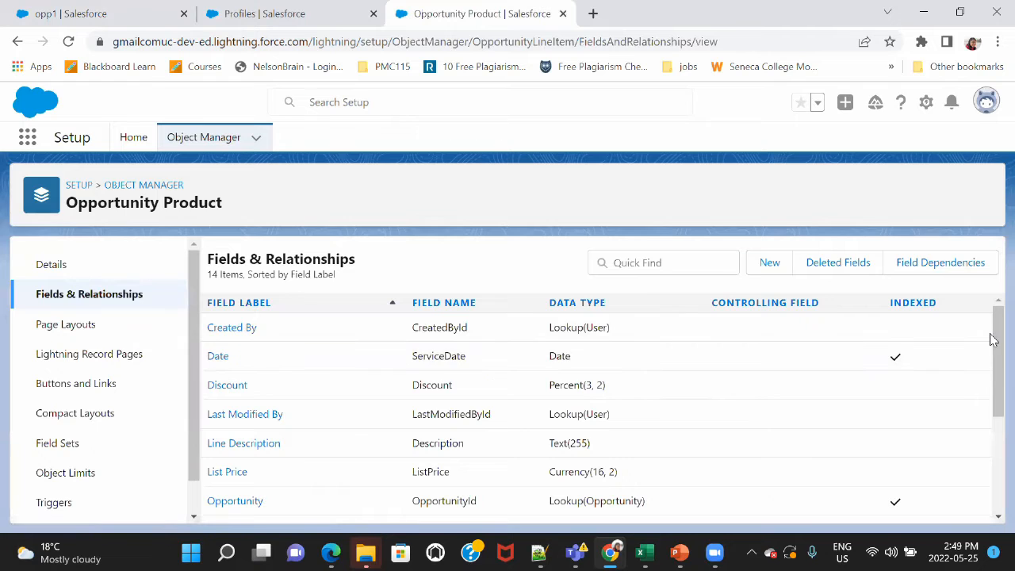
Examine the Opportunity Product field list, including OpportunityId, Product2Id and ProductCode, down to Total Price.
drag(990, 340, 990, 421)
drag(354, 349, 427, 336)
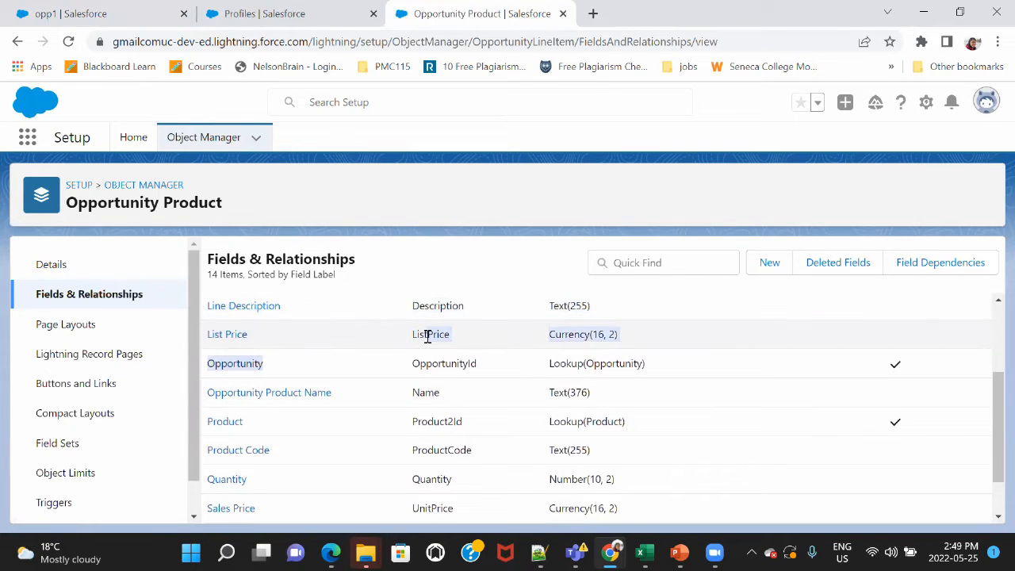
double_click(427, 335)
double_click(442, 362)
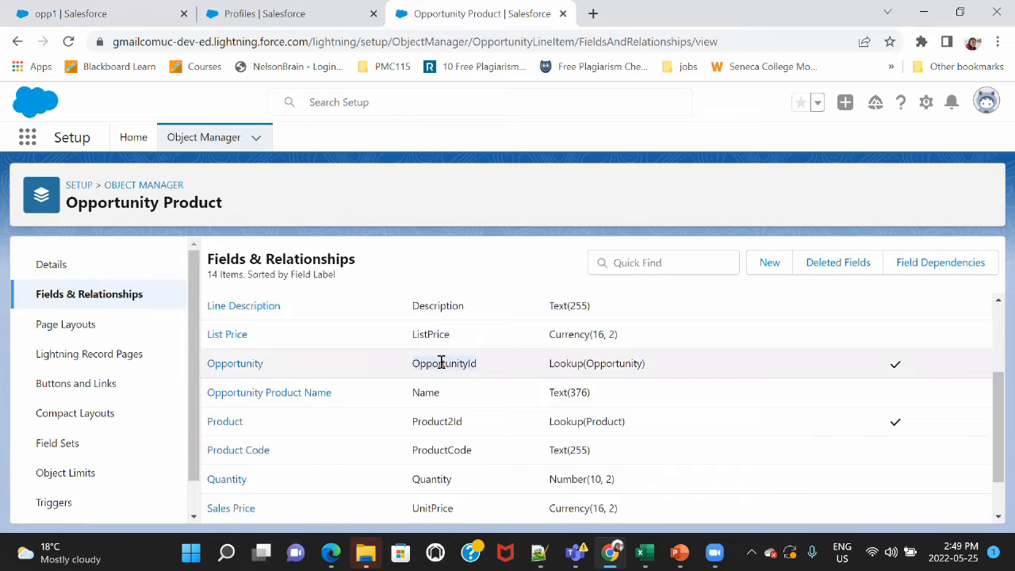
double_click(442, 424)
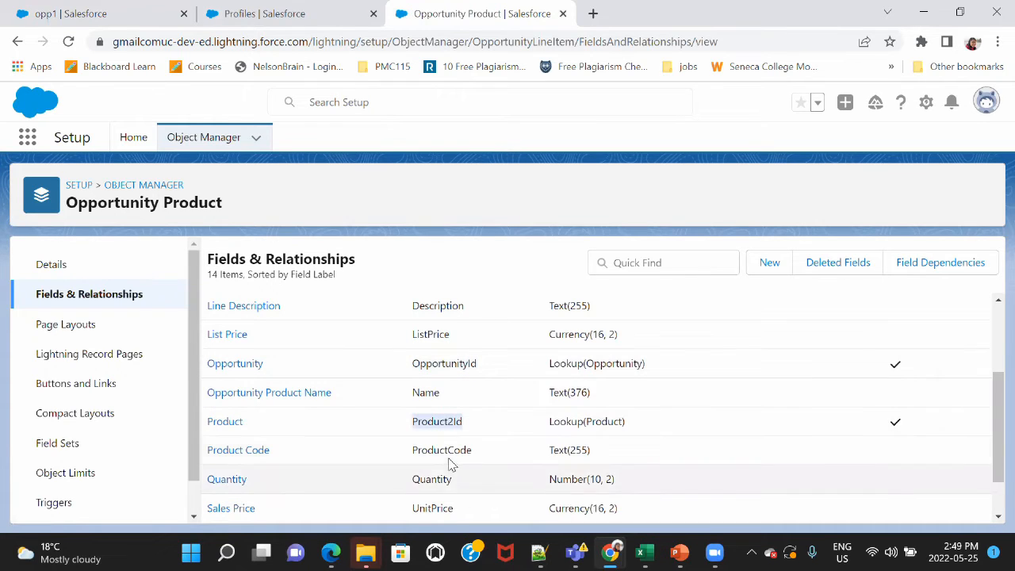
double_click(444, 450)
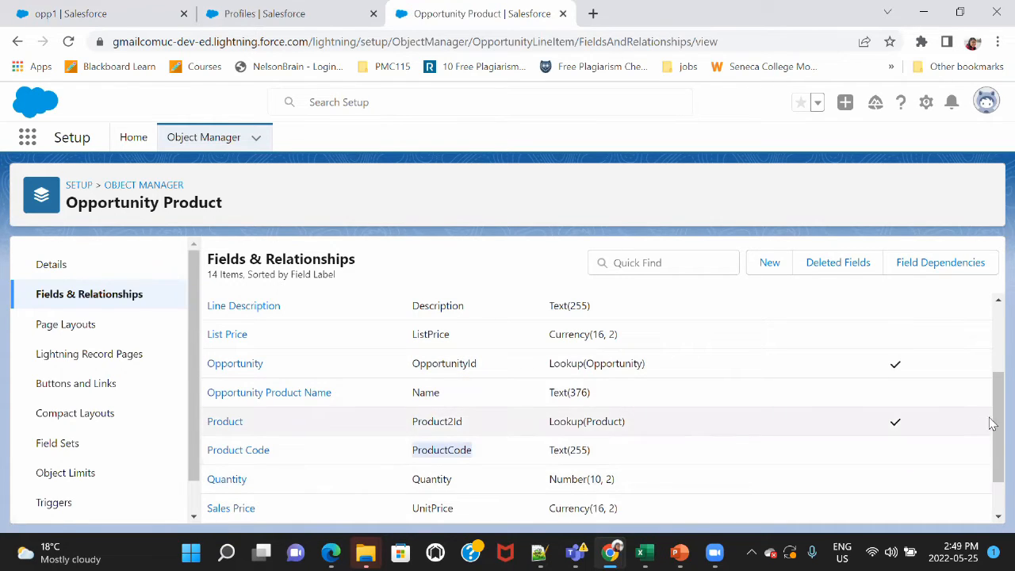
scroll(990, 456, down, 1)
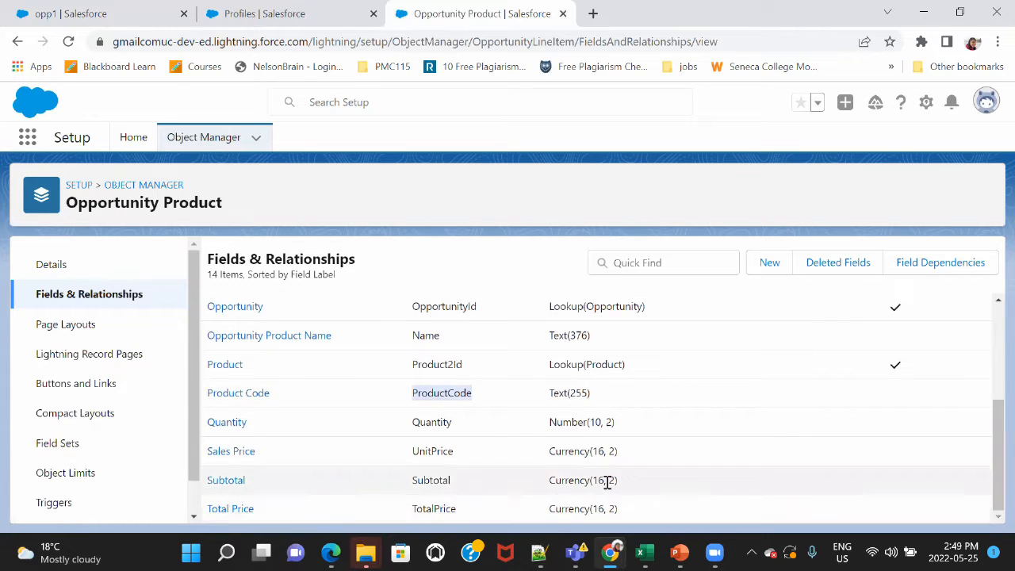
mouse_move(990, 446)
mouse_down()
mouse_move(991, 319)
mouse_move(990, 444)
mouse_up()
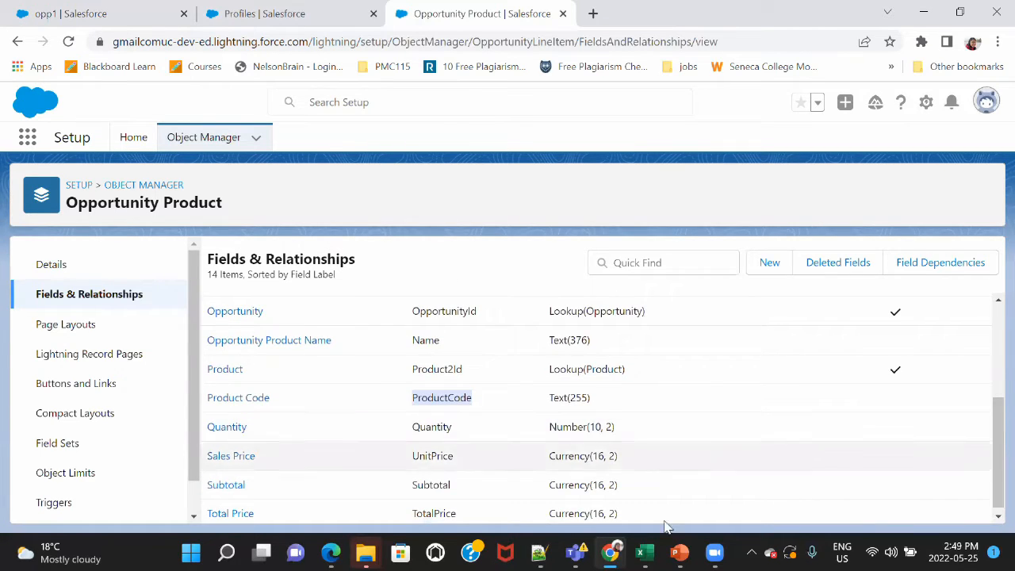
Compare OLI1's Pricebook Entry Id in the Excel line items table with the Opportunity Product field list in Salesforce.
key(alt+Tab)
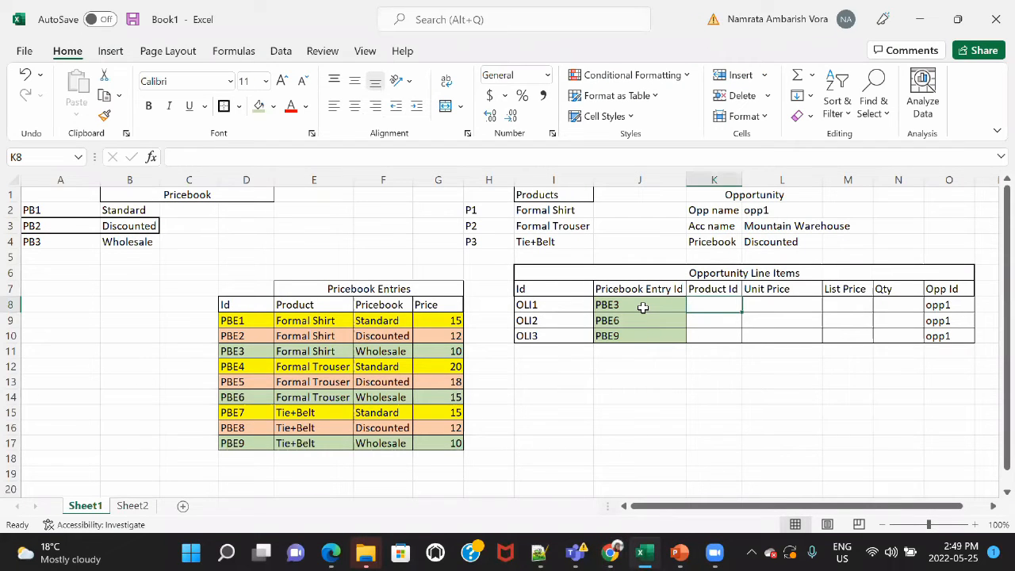
click(642, 308)
key(alt+Tab)
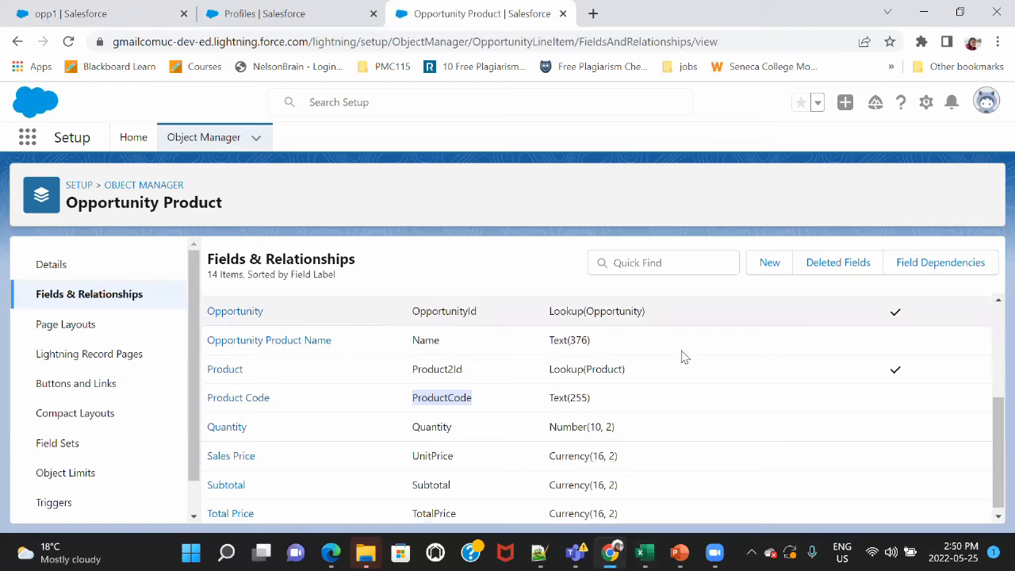
drag(991, 388, 991, 428)
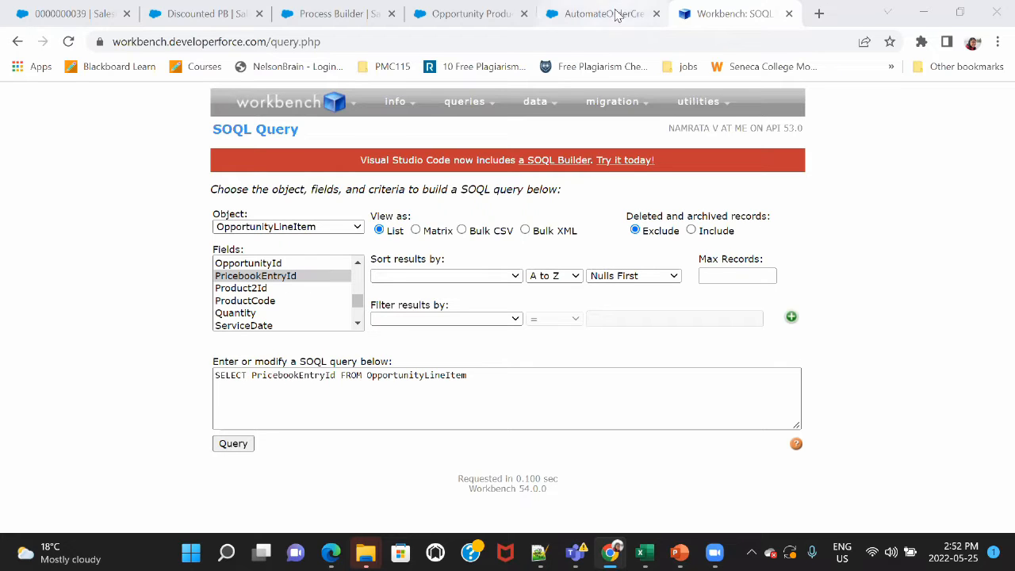
Compare OpportunityLineItem's PricebookEntryId field in Workbench with the Opportunity Product field list and the Pricebook Entry Id column in Excel.
click(476, 10)
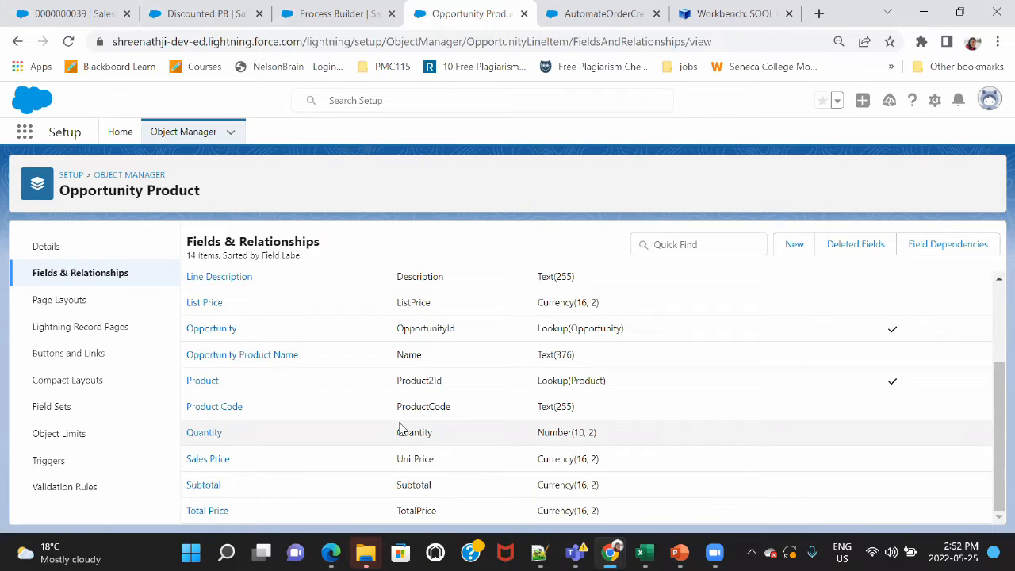
click(712, 10)
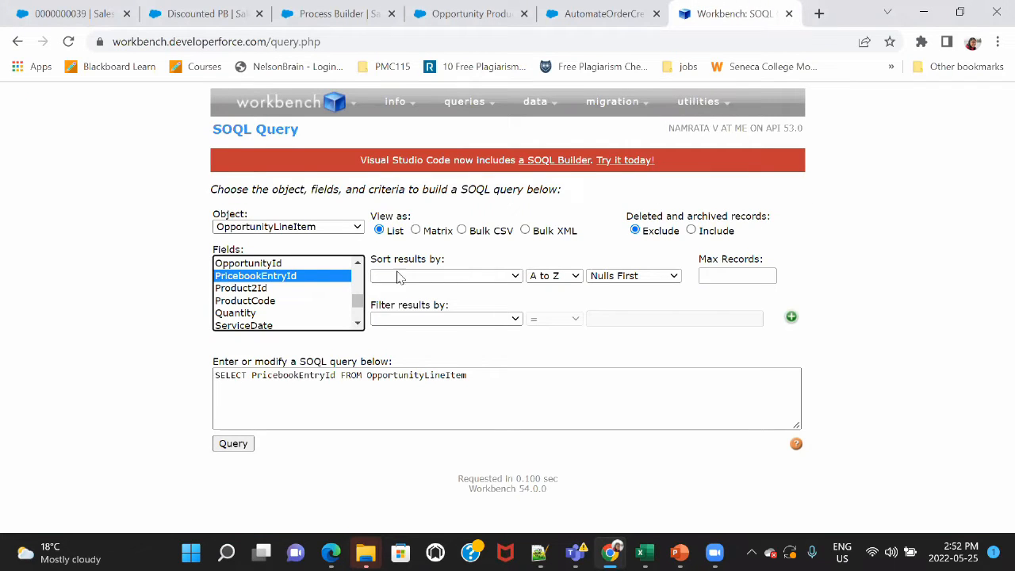
click(644, 551)
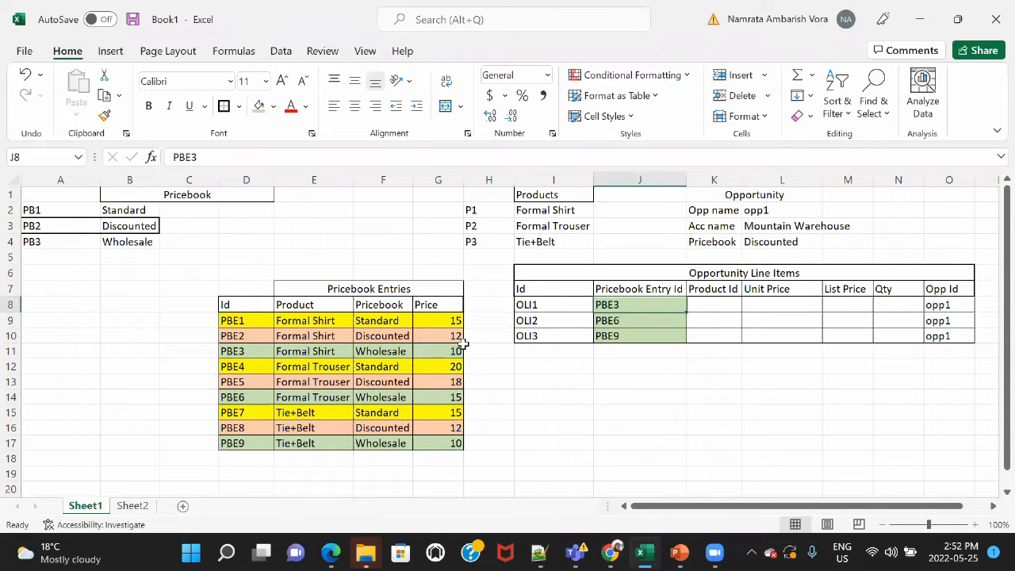
click(368, 354)
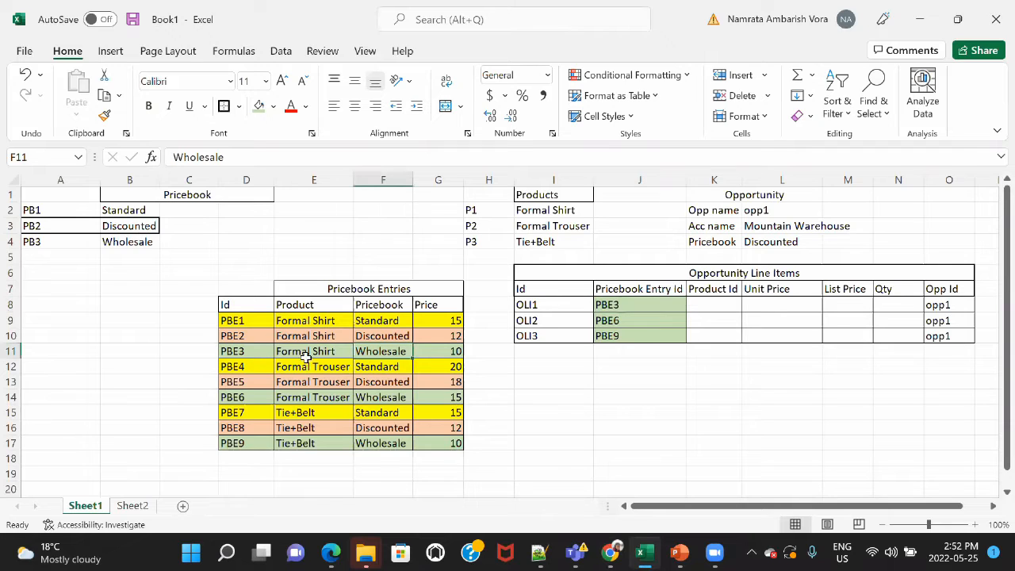
click(650, 291)
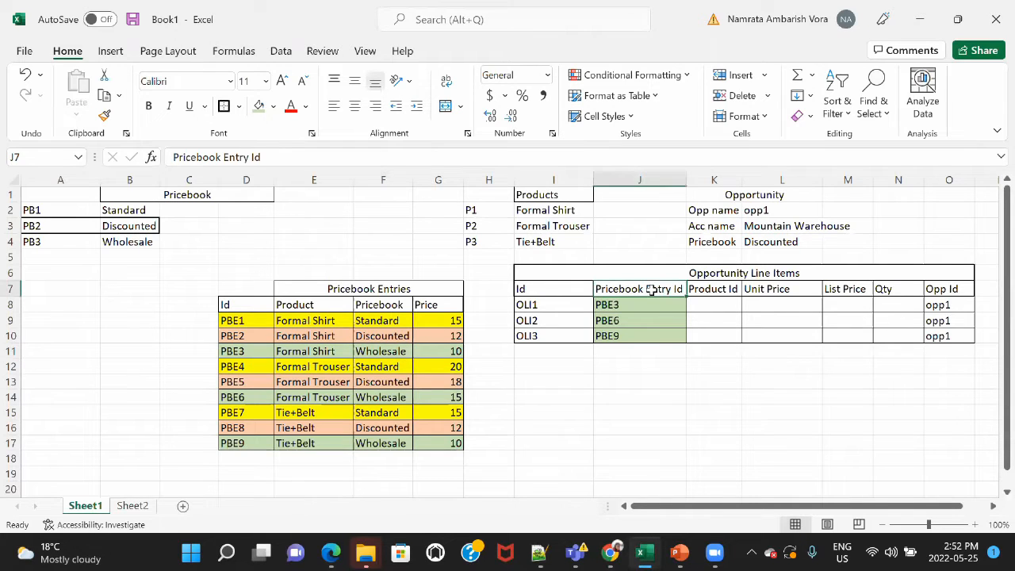
key(alt+Tab)
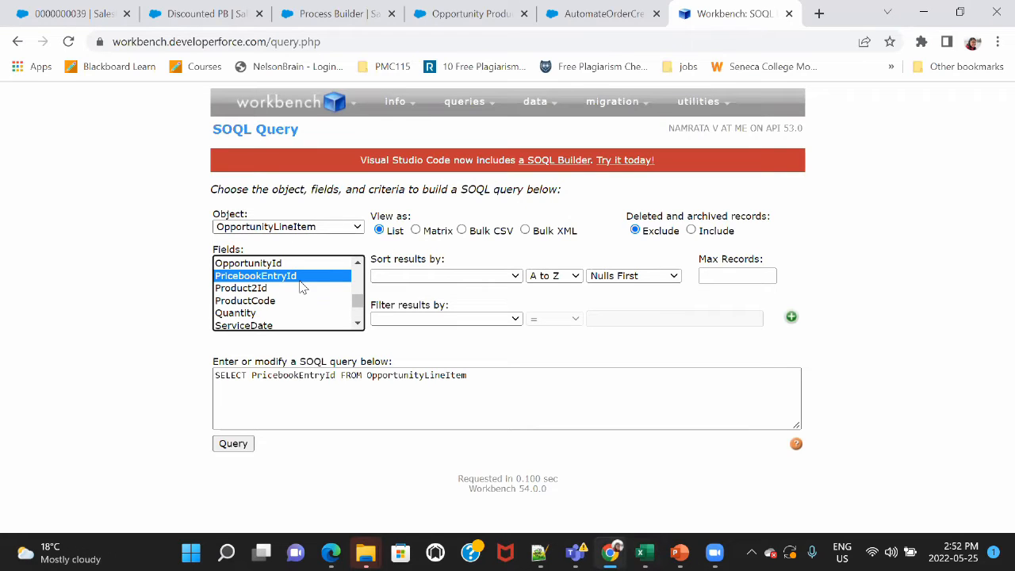
key(alt+Tab)
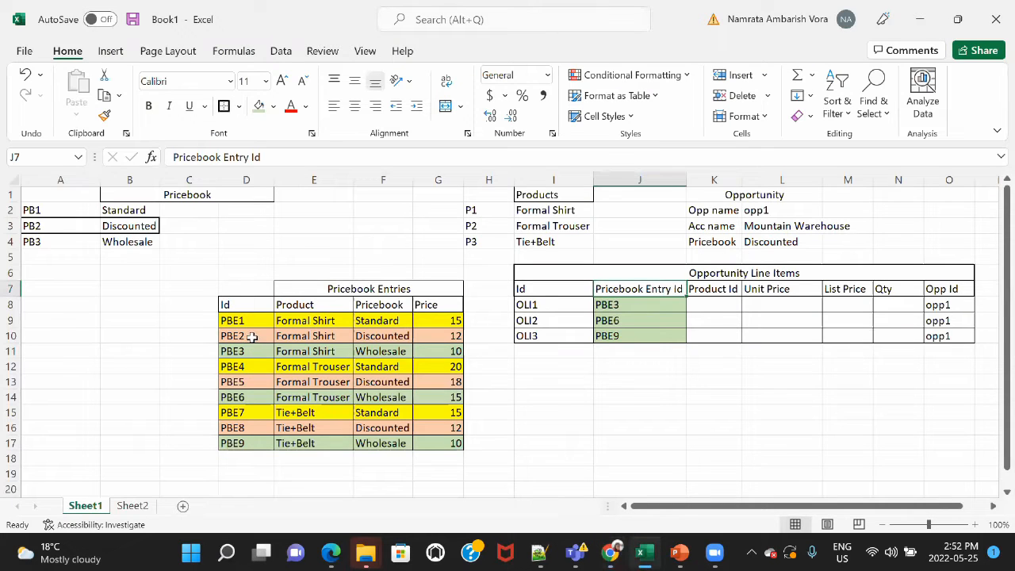
Review the Id column and the Wholesale rows of the Pricebook Entries table, focusing on the PBE3 row.
drag(236, 321, 243, 446)
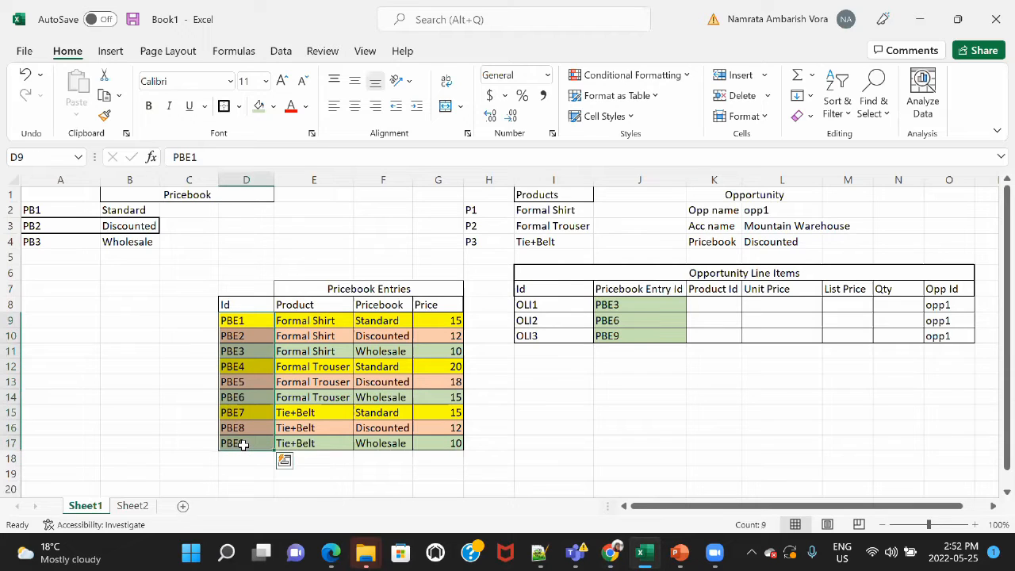
click(392, 351)
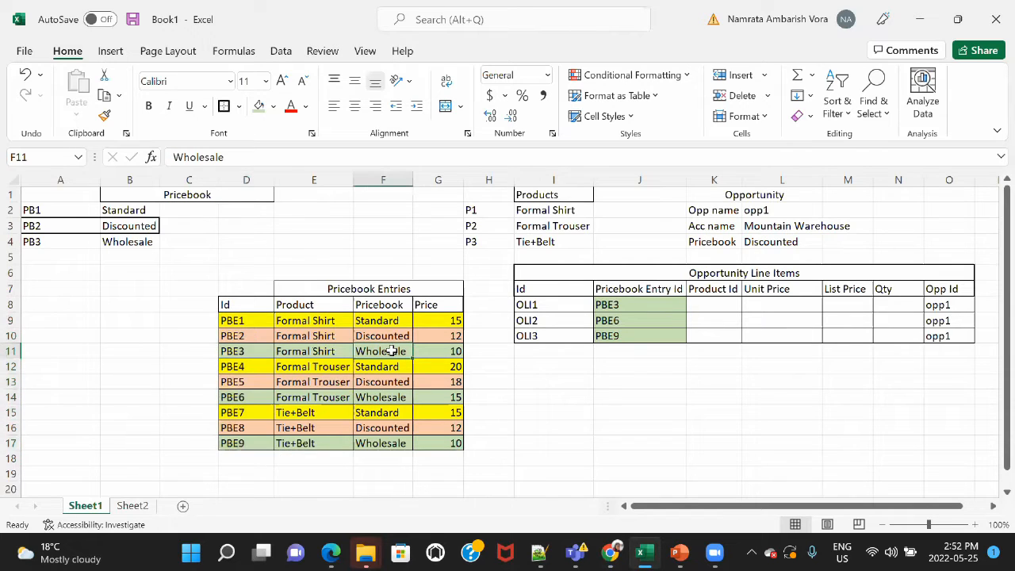
click(396, 402)
click(394, 445)
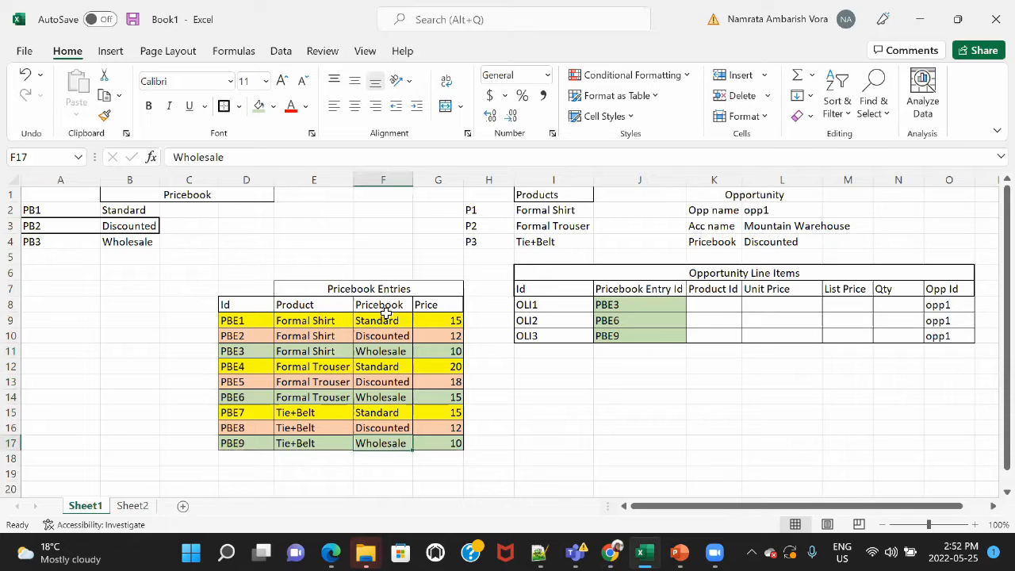
drag(230, 351, 436, 351)
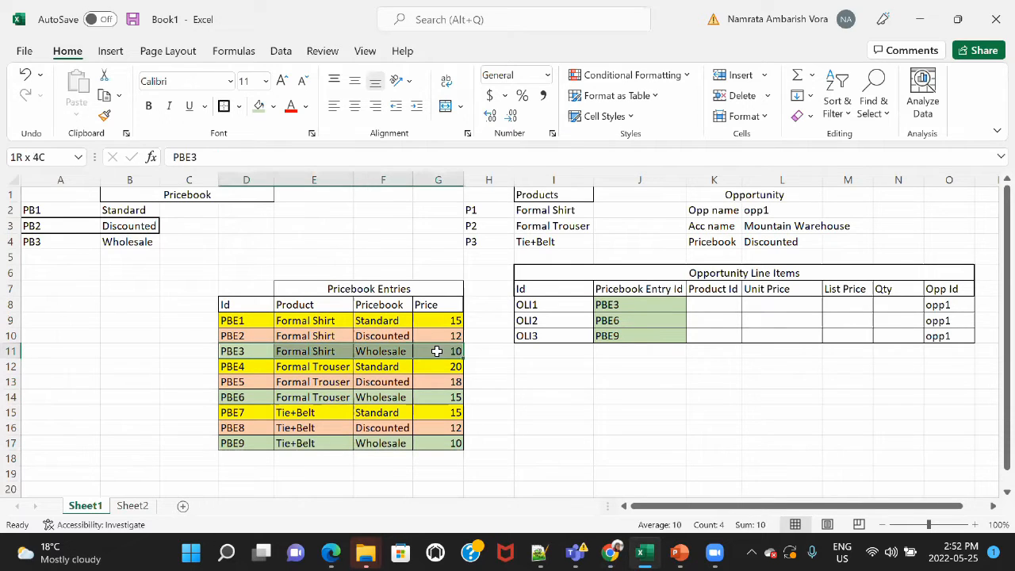
click(235, 351)
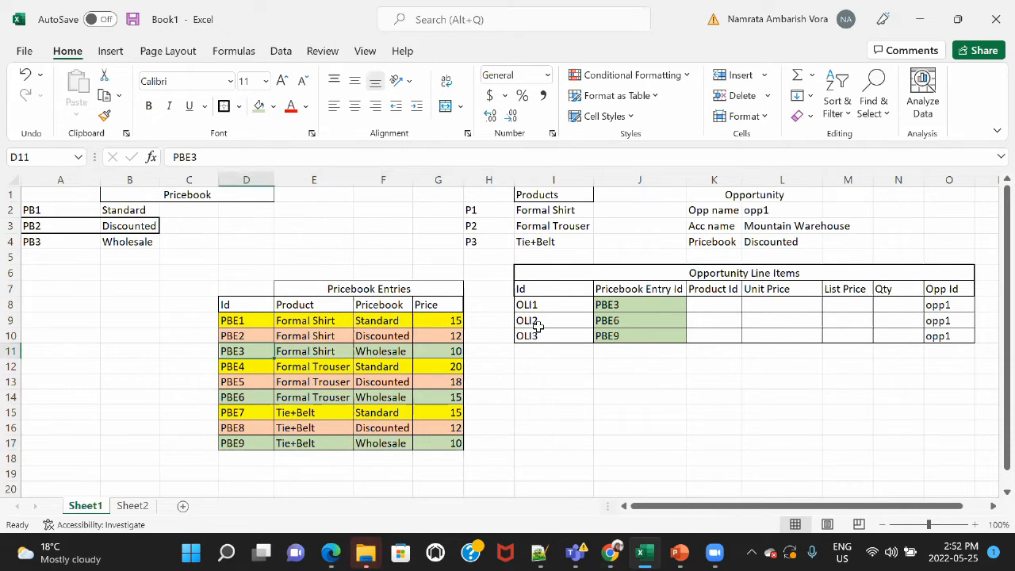
Match Pricebook Entry Ids PBE3, PBE6 and PBE9 in the Opportunity Line Items table with their rows in Pricebook Entries.
click(611, 302)
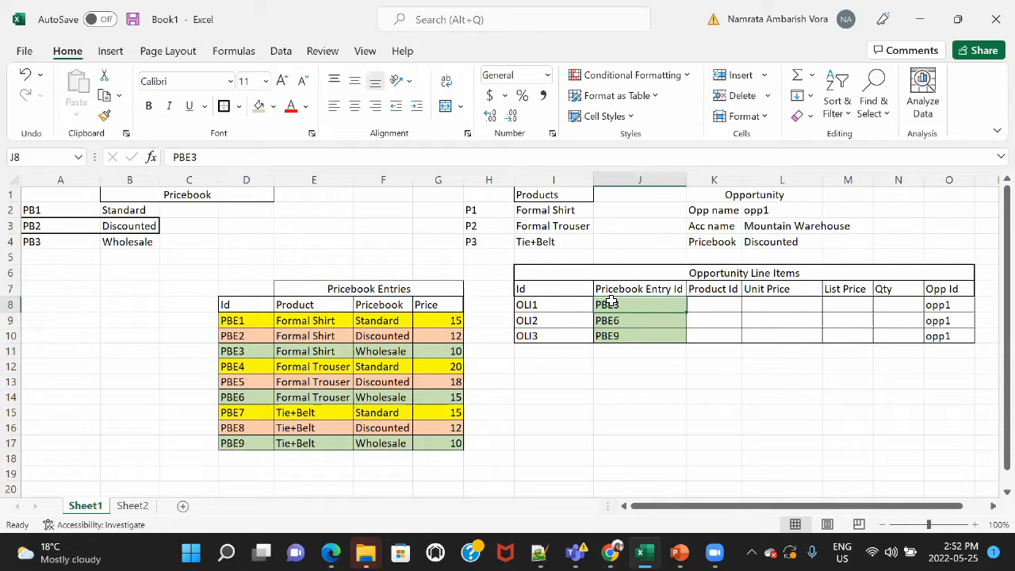
click(609, 322)
click(617, 335)
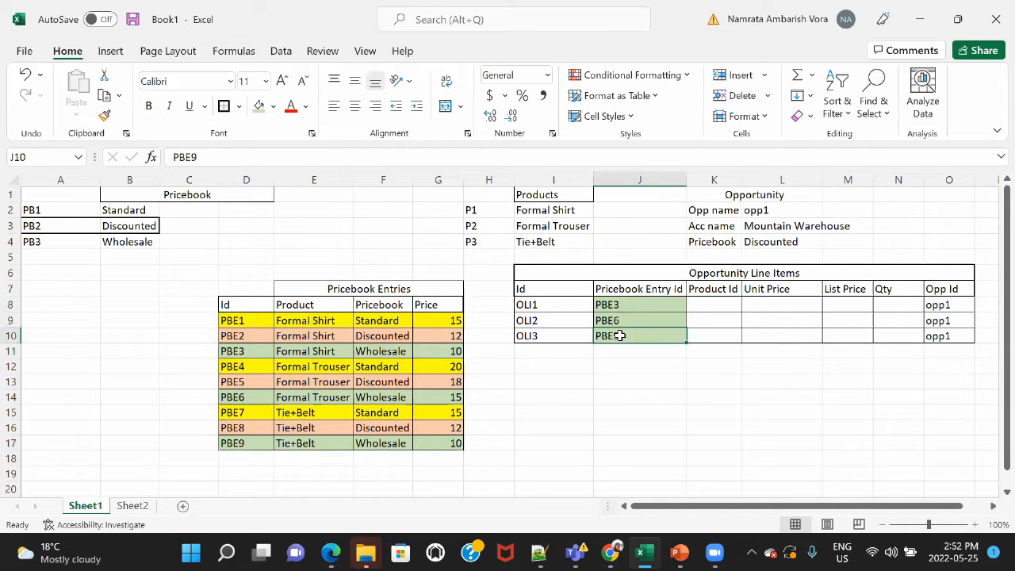
click(254, 354)
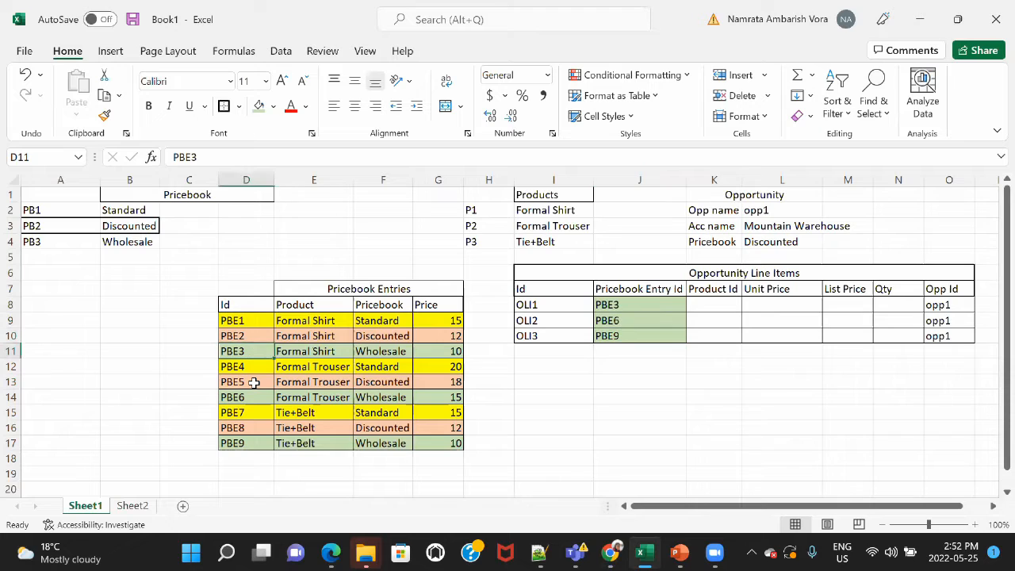
click(253, 397)
click(256, 442)
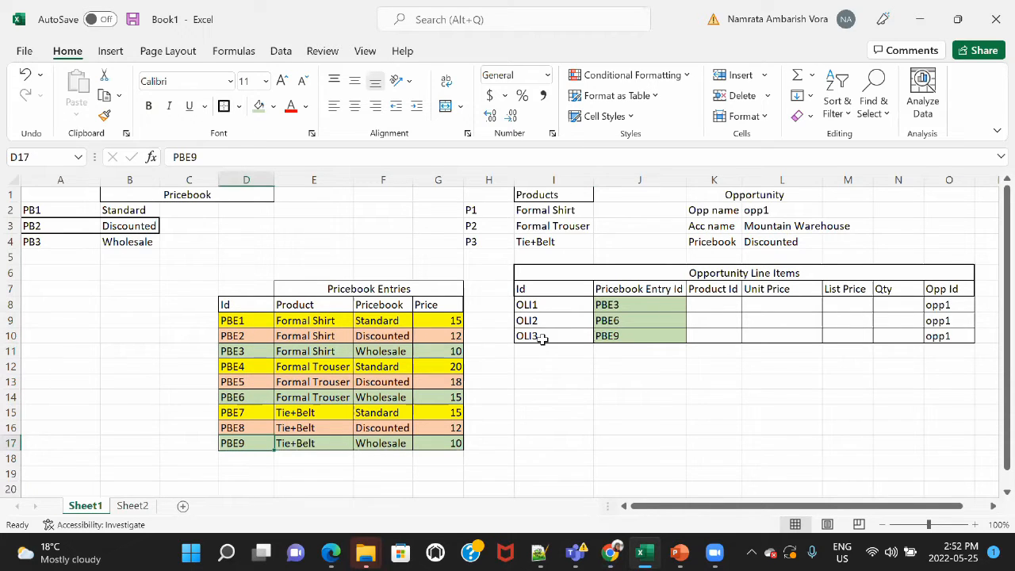
Clear the contents of the OLI3 row in the Opportunity Line Items table.
drag(541, 339, 951, 331)
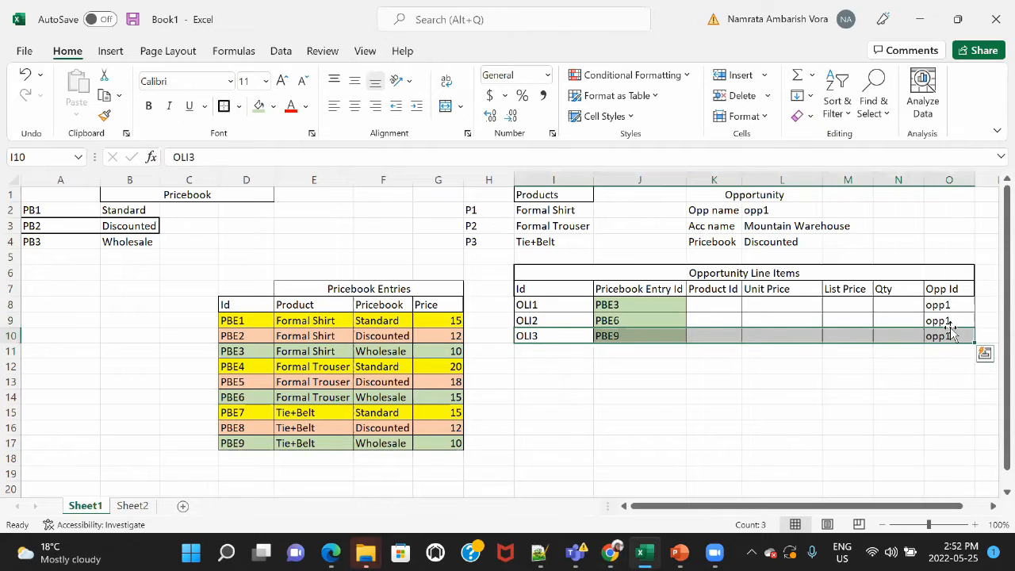
key(Delete)
click(668, 413)
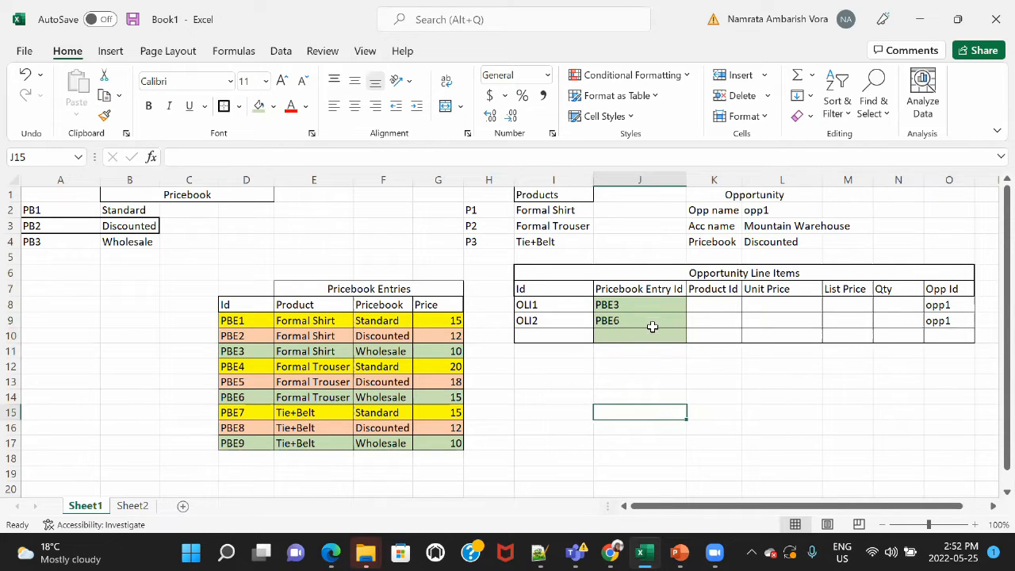
Fill in the Product Id as Formal Shirt for OLI1 and Formal Trouser for OLI2, taken from the matching pricebook entries.
click(711, 304)
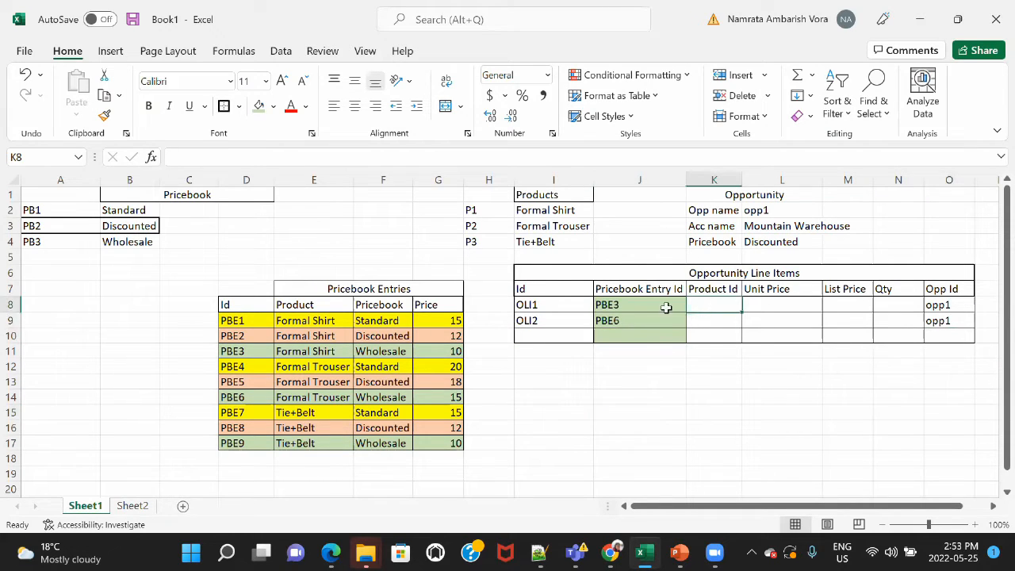
click(337, 349)
click(241, 351)
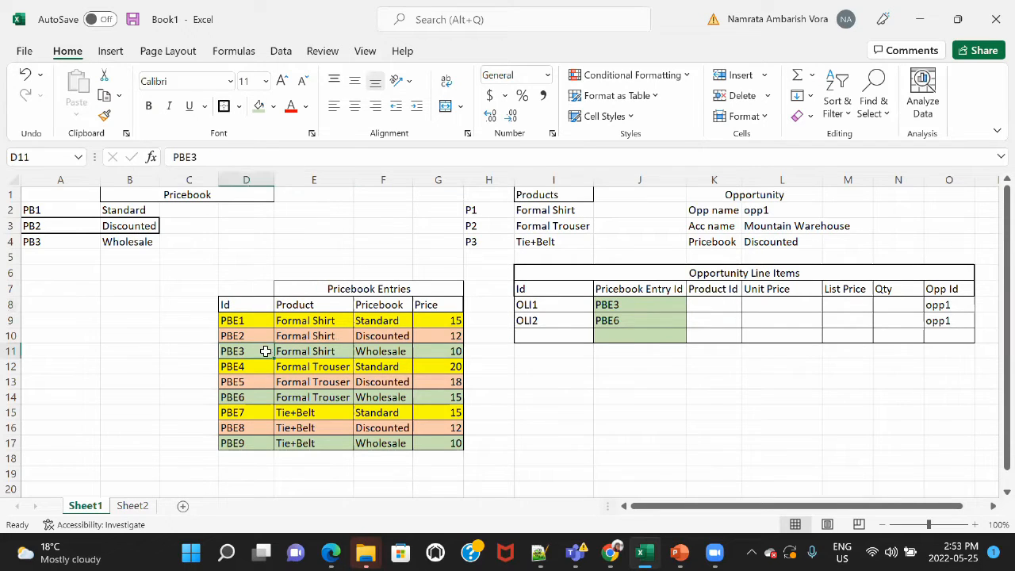
click(318, 351)
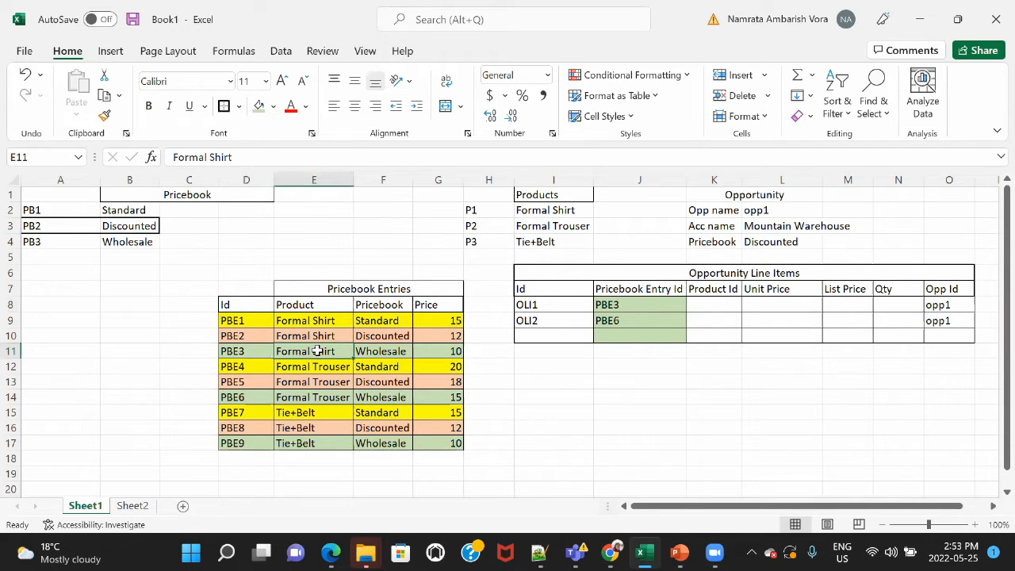
click(718, 305)
text(Formal Shirt)
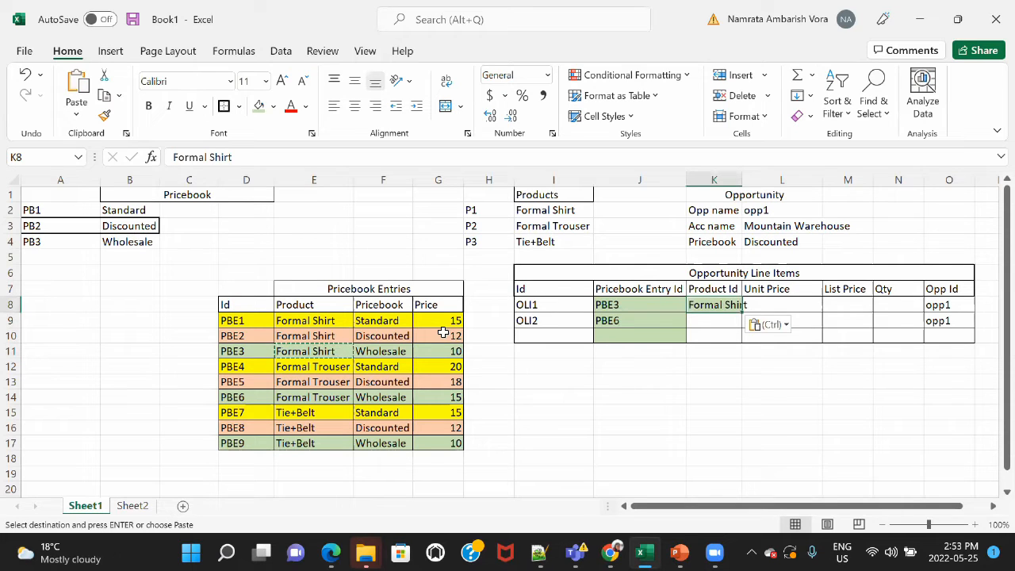
click(315, 399)
key(ctrl+c)
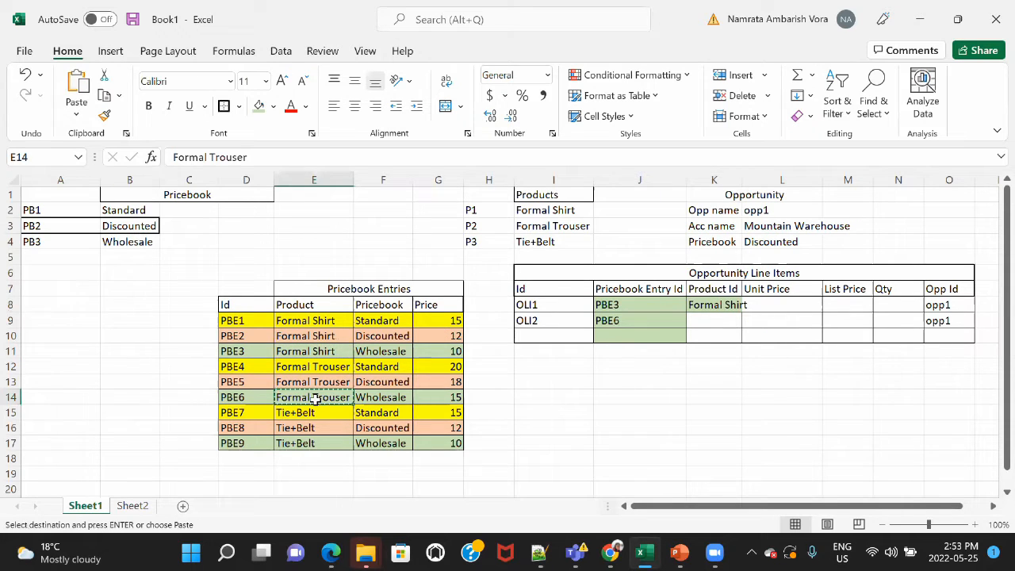
click(714, 321)
key(ctrl+v)
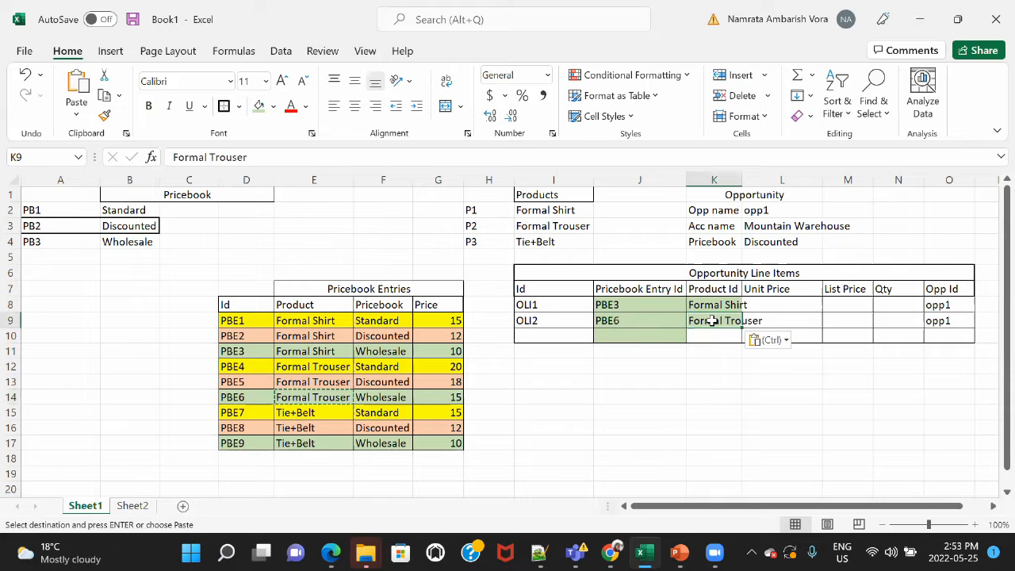
Enter Unit Price 10 for OLI1 and 15 for OLI2, and widen the Product Id column to fit its contents.
click(781, 306)
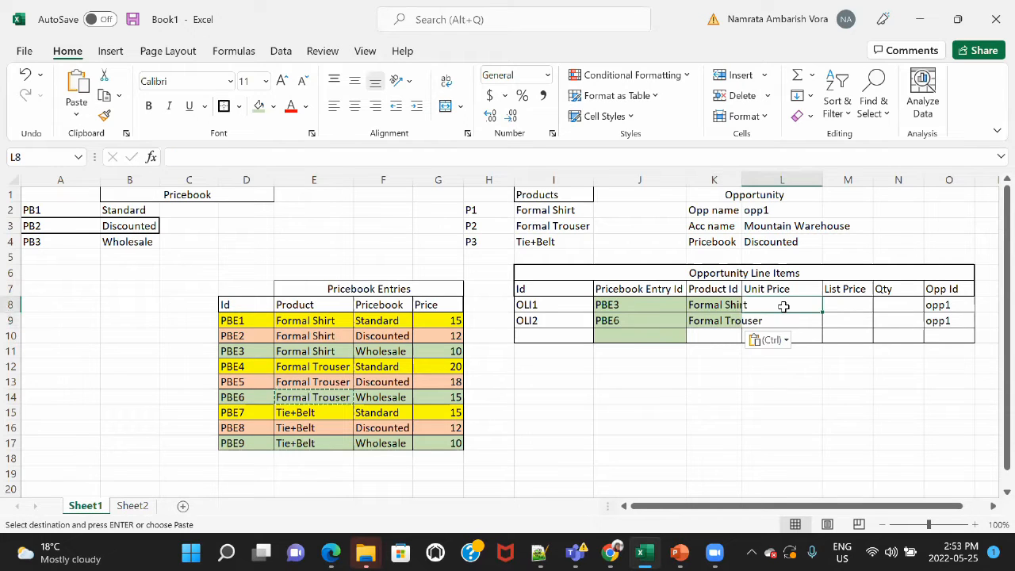
click(432, 351)
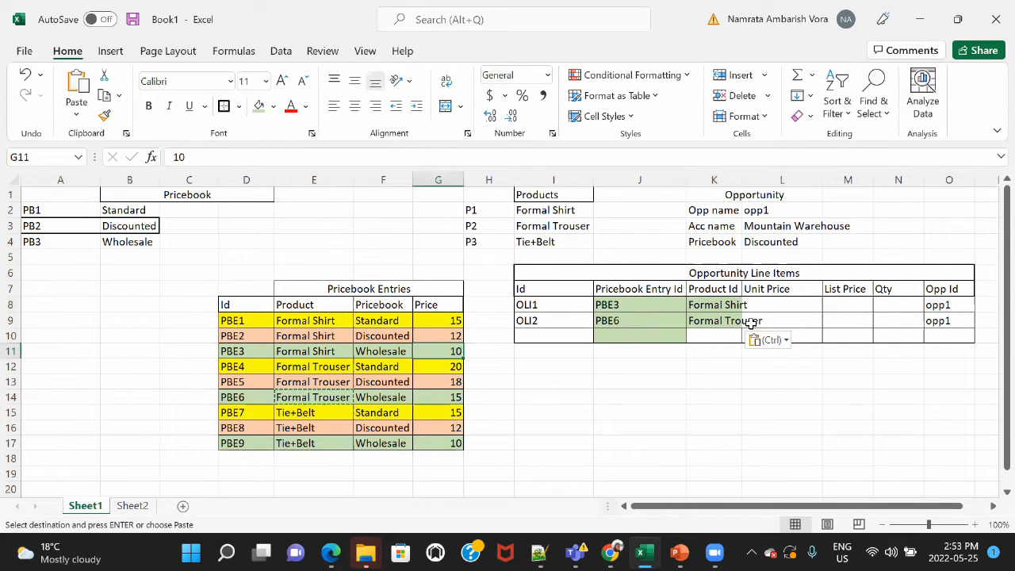
click(780, 305)
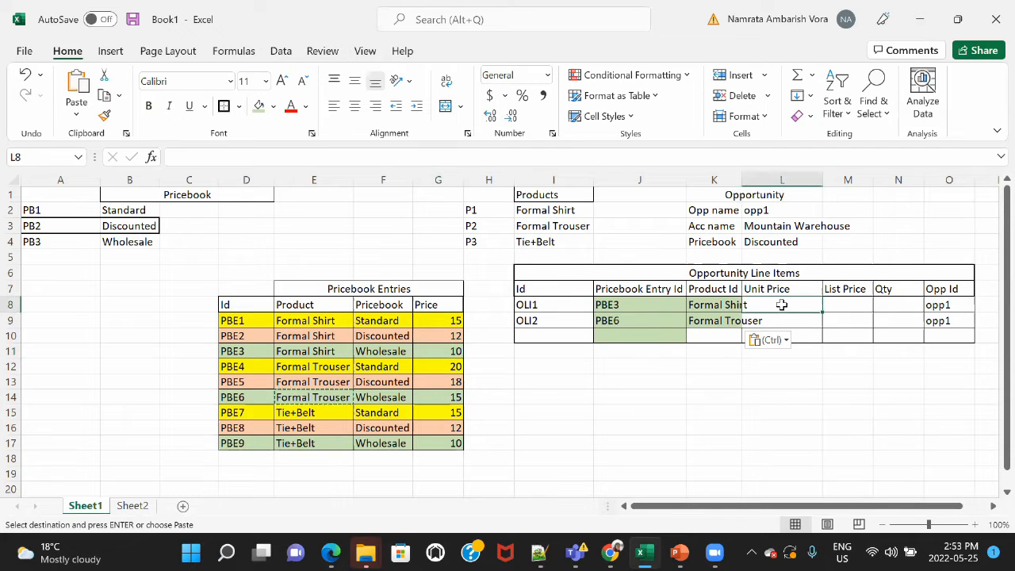
text(10)
key(Return)
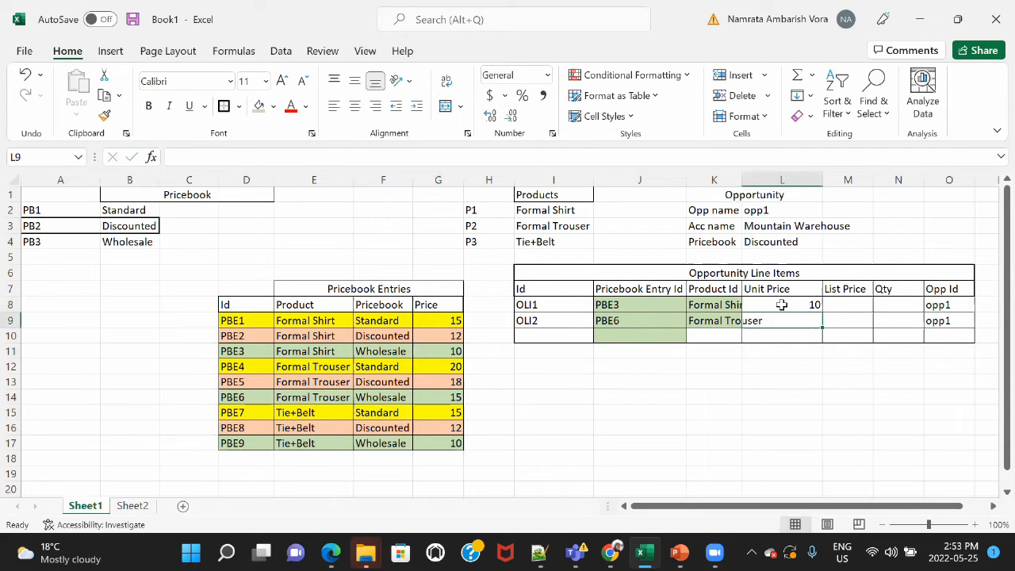
text(15)
key(Return)
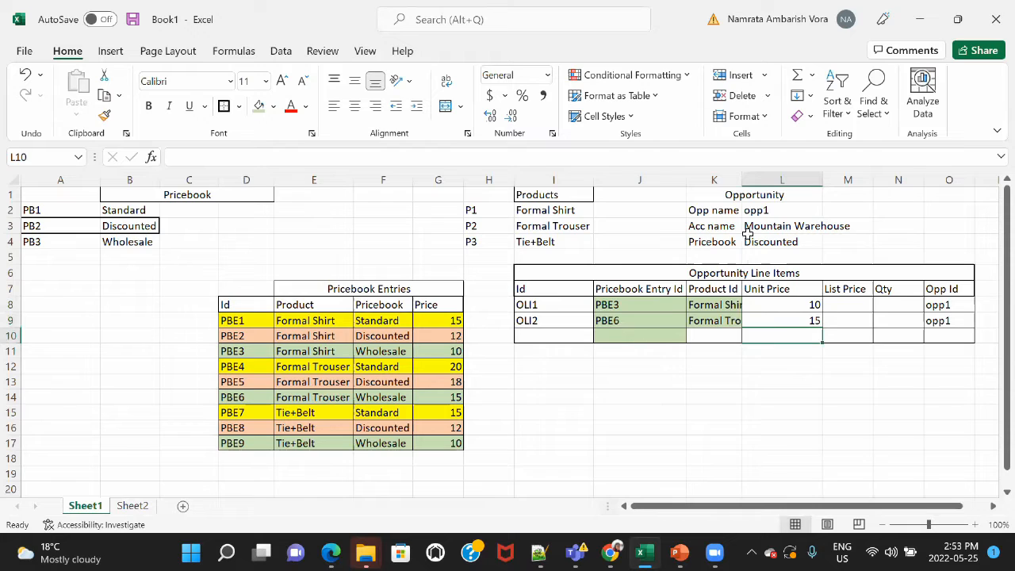
double_click(742, 180)
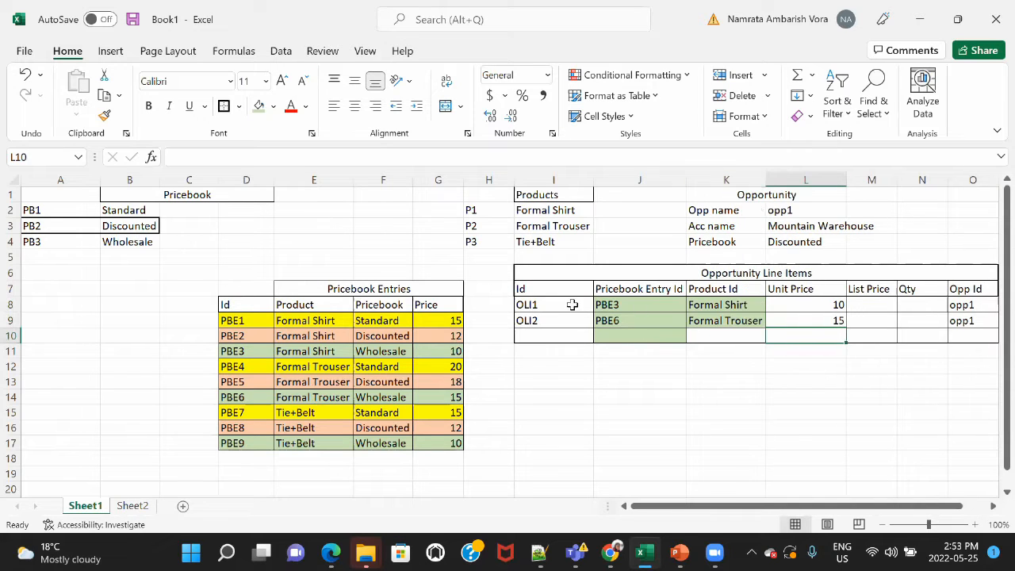
click(788, 272)
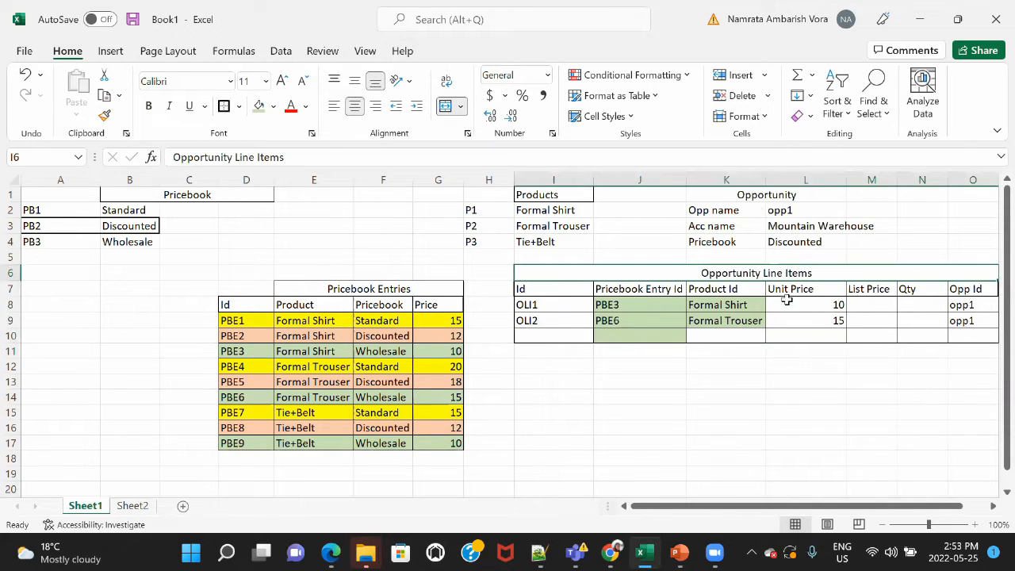
Copy the Unit Price values of OLI1 and OLI2 into their List Price cells.
click(867, 308)
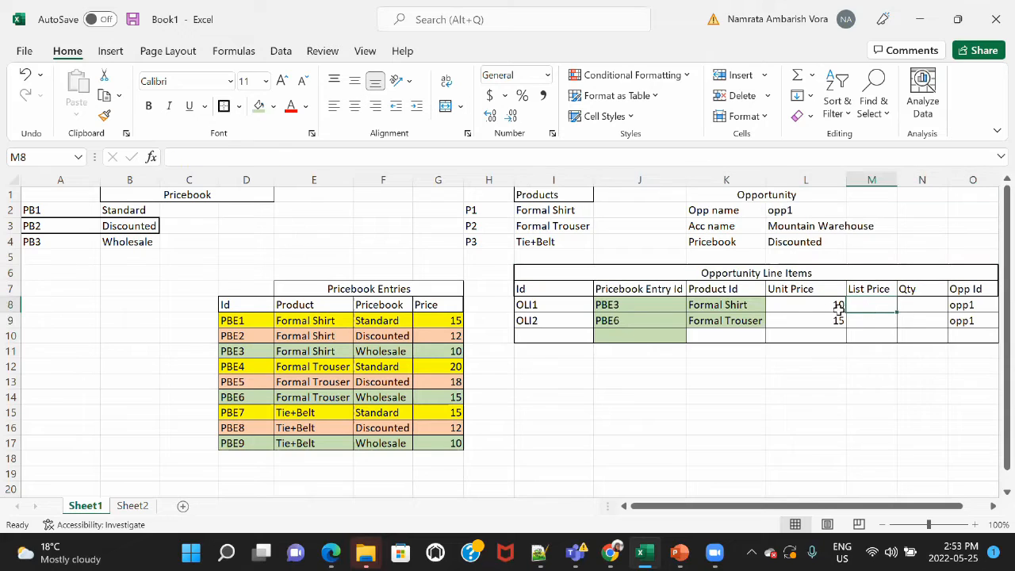
drag(825, 309, 833, 321)
key(ctrl+c)
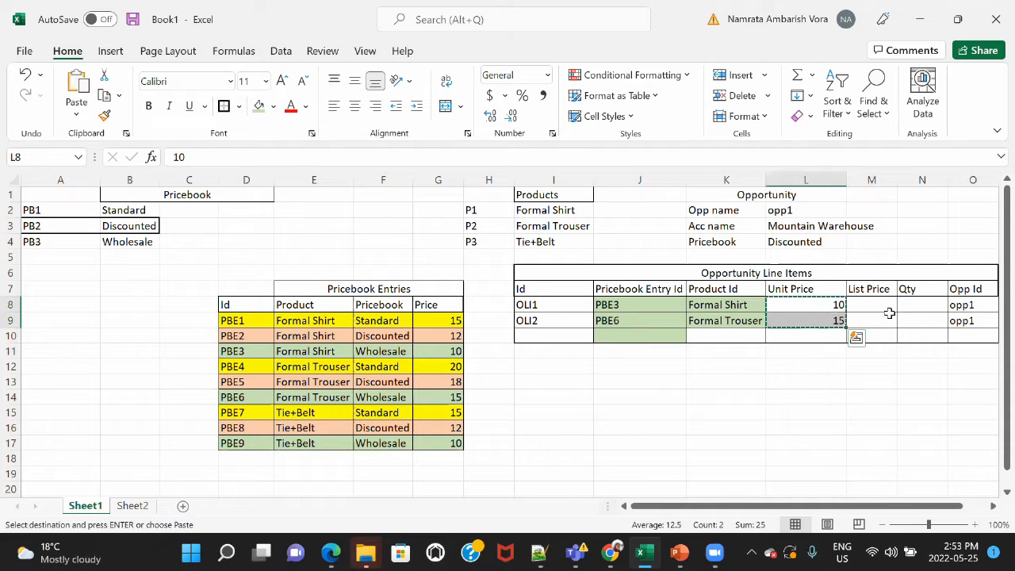
click(872, 305)
key(ctrl+v)
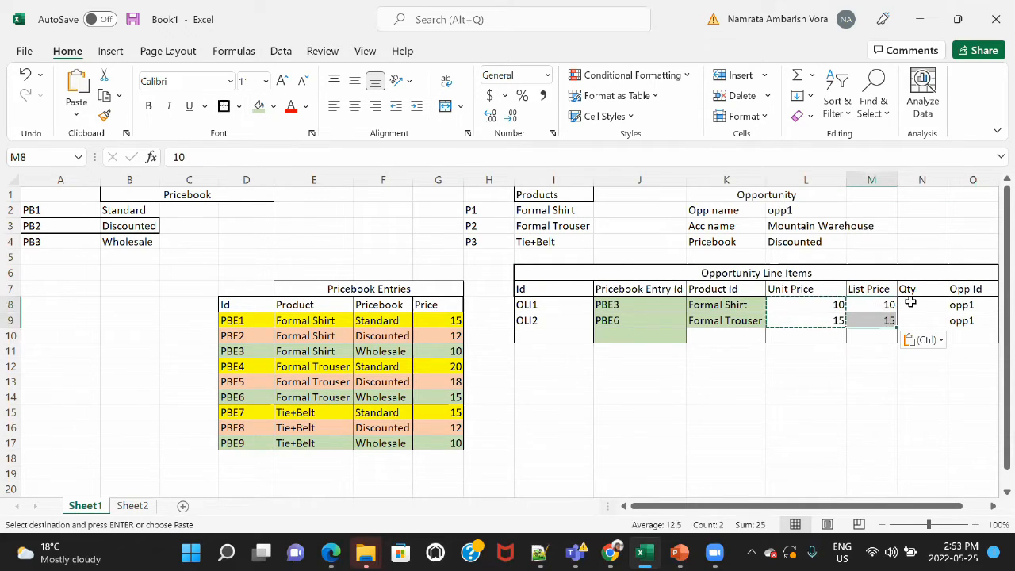
Set the Qty to 20 for both OLI1 and OLI2.
click(911, 305)
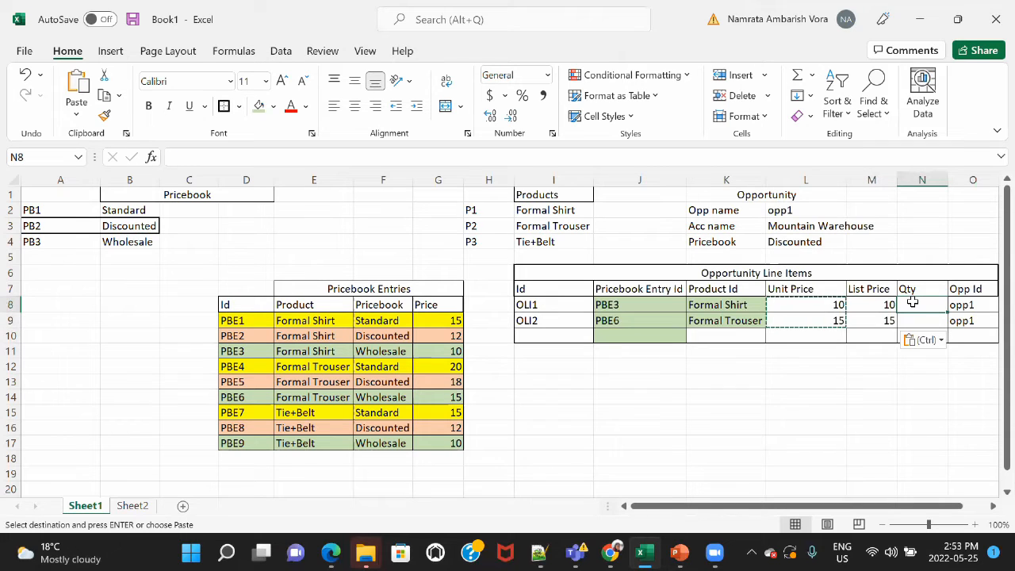
text(20)
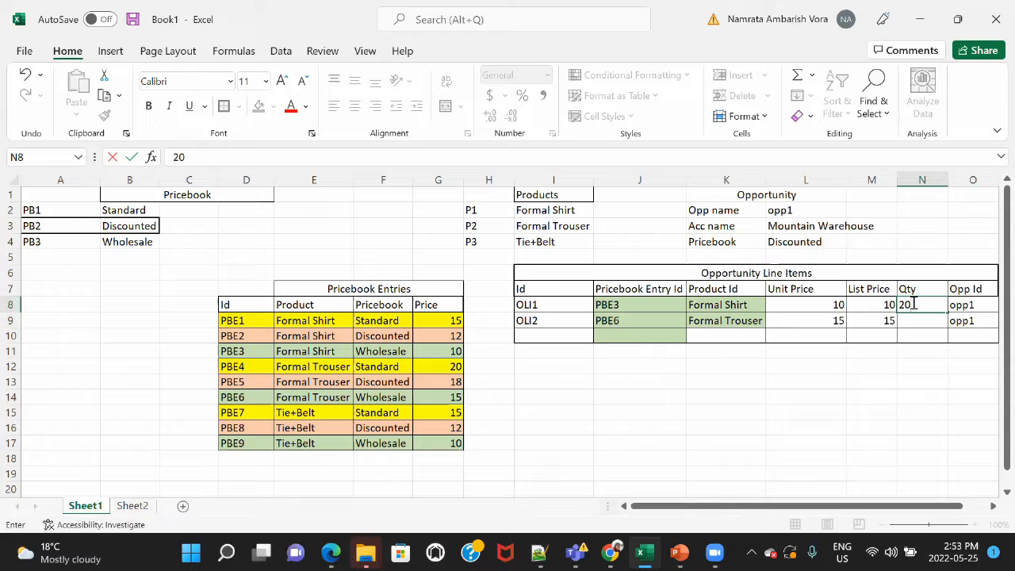
key(Return)
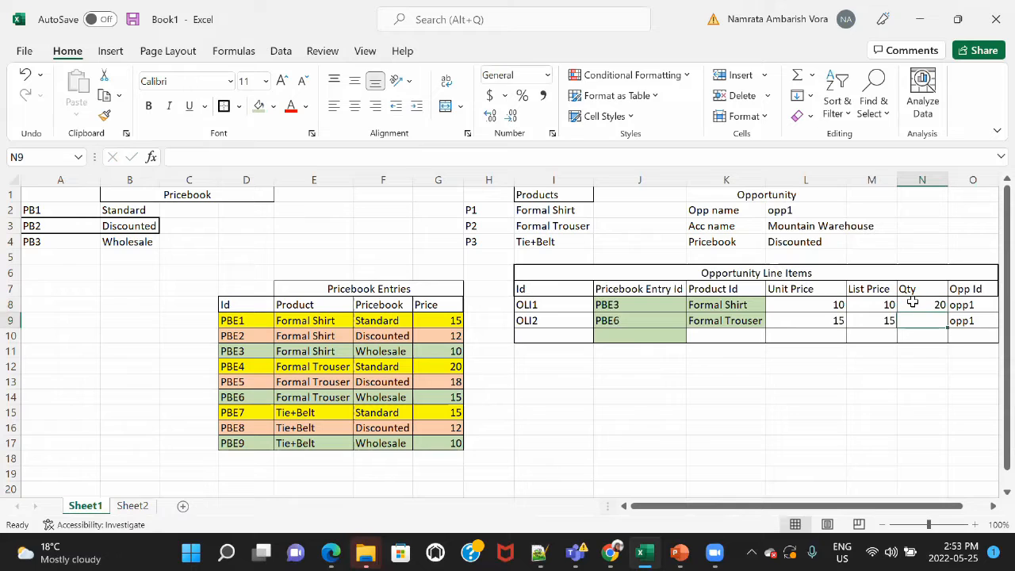
text(20)
key(Return)
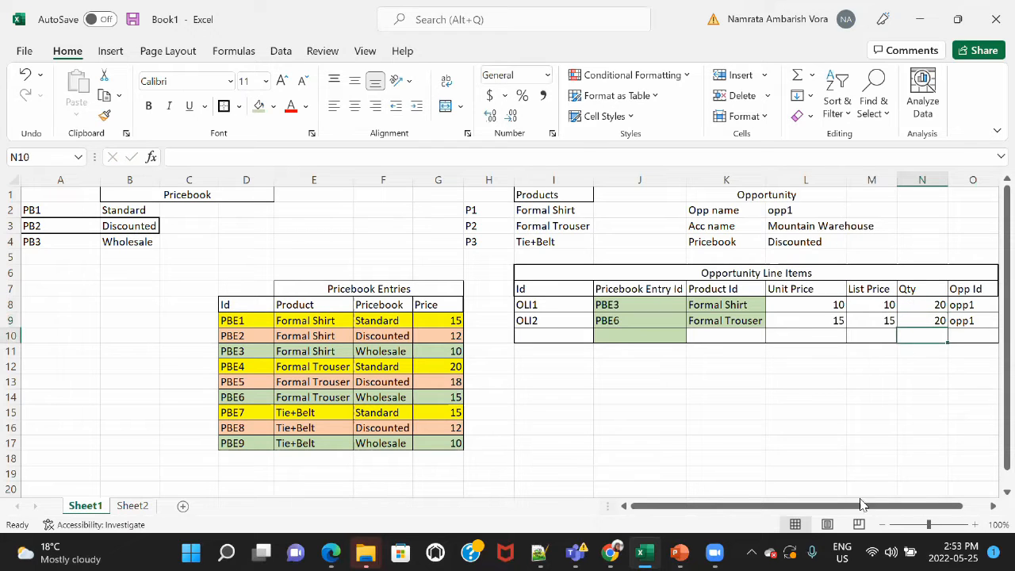
Add a Total Price column heading beside Opp Id in the Opportunity Line Items table.
drag(844, 507, 869, 507)
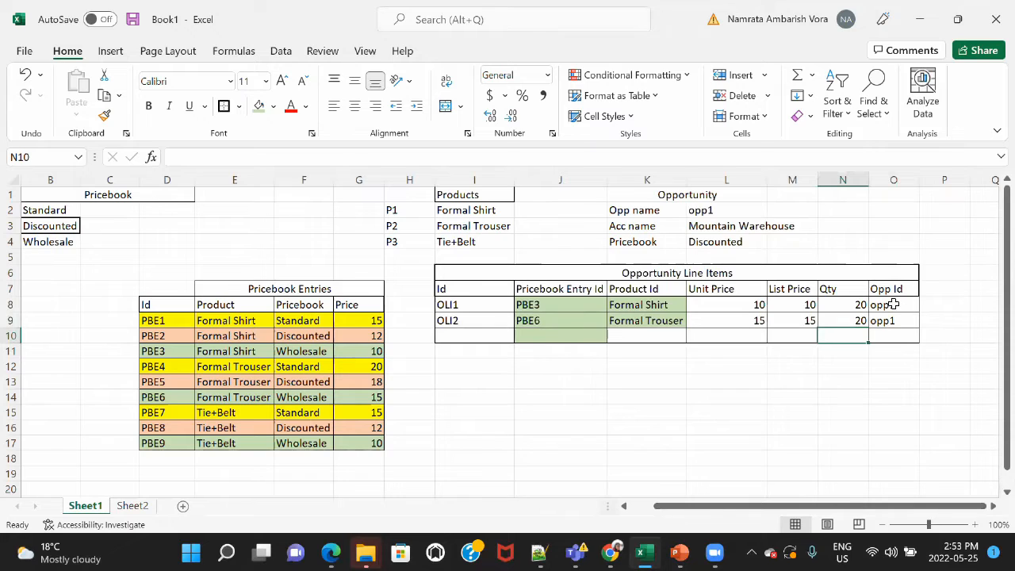
click(718, 211)
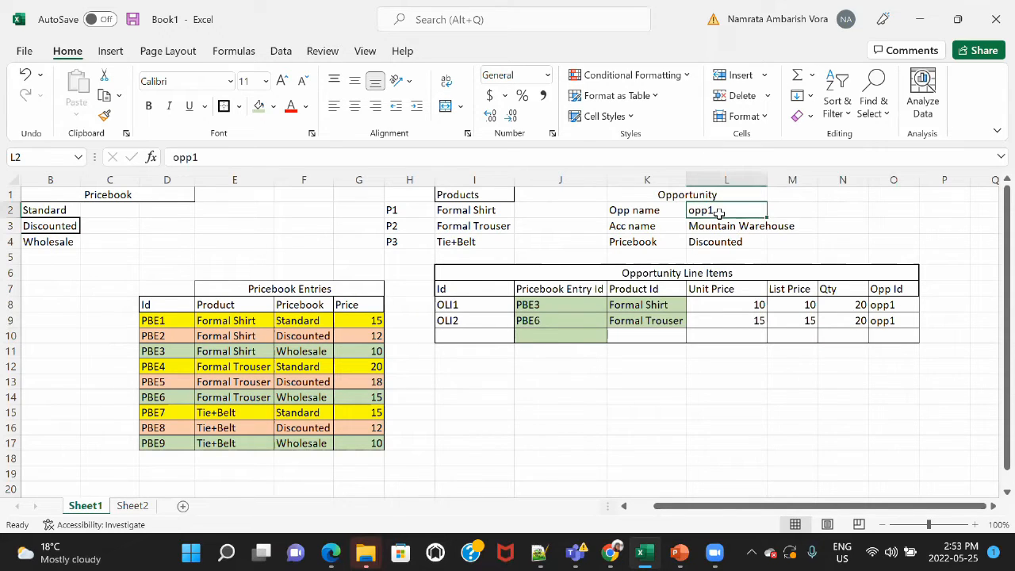
click(924, 289)
text(Tot)
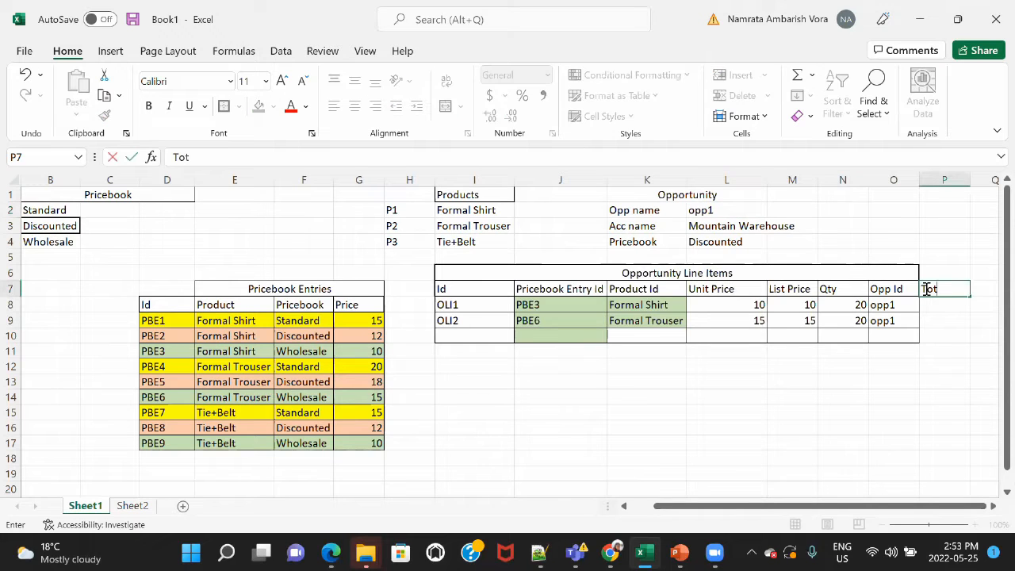
text(al Price)
key(Return)
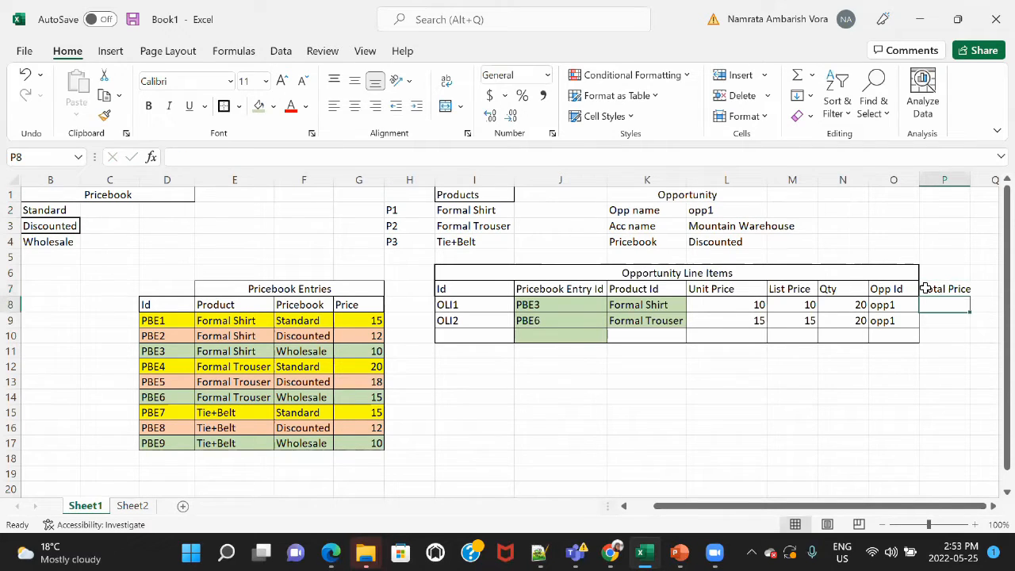
Enter Total Price 200 for OLI1 and 300 for OLI2.
click(751, 304)
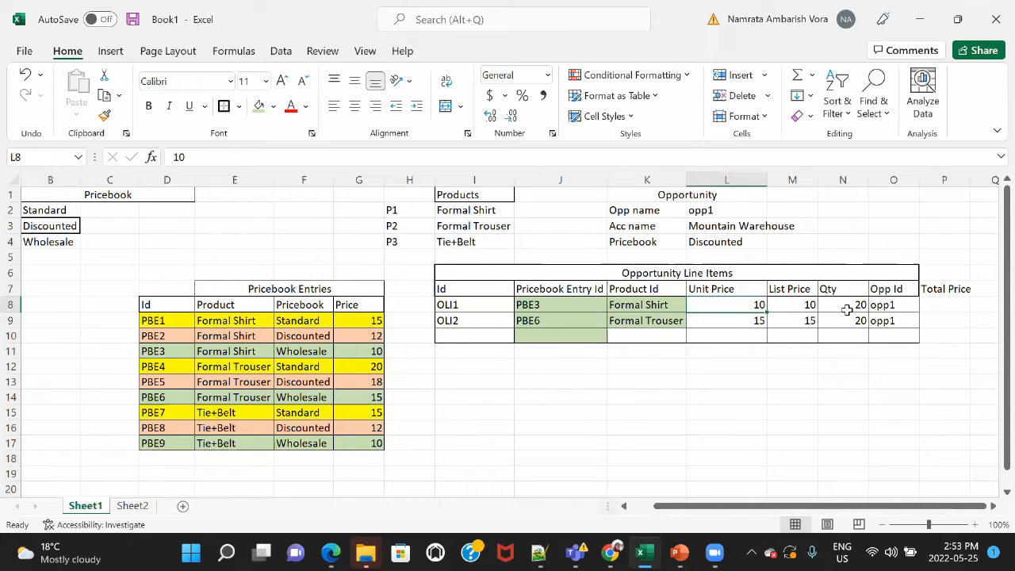
click(944, 303)
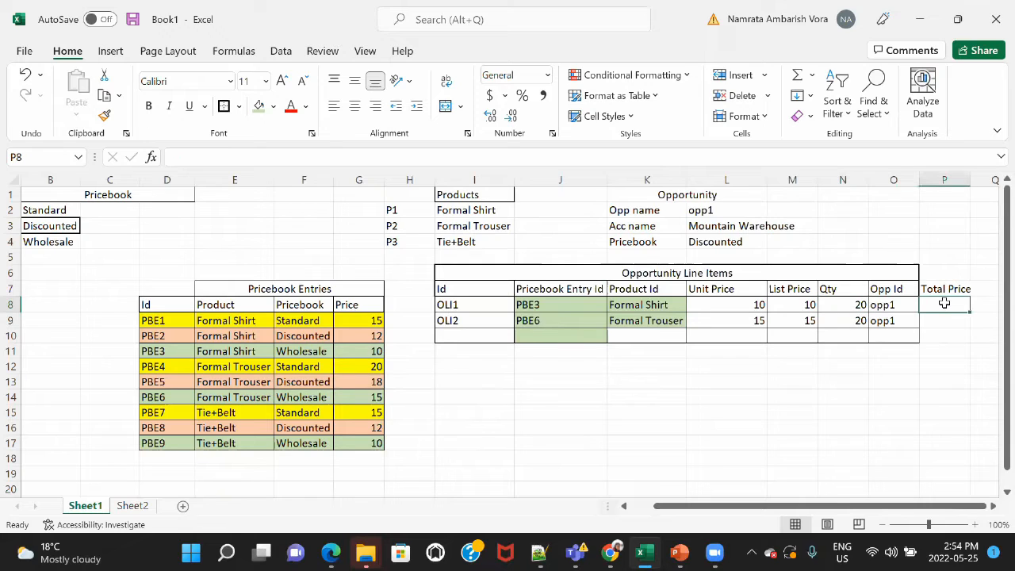
text(2)
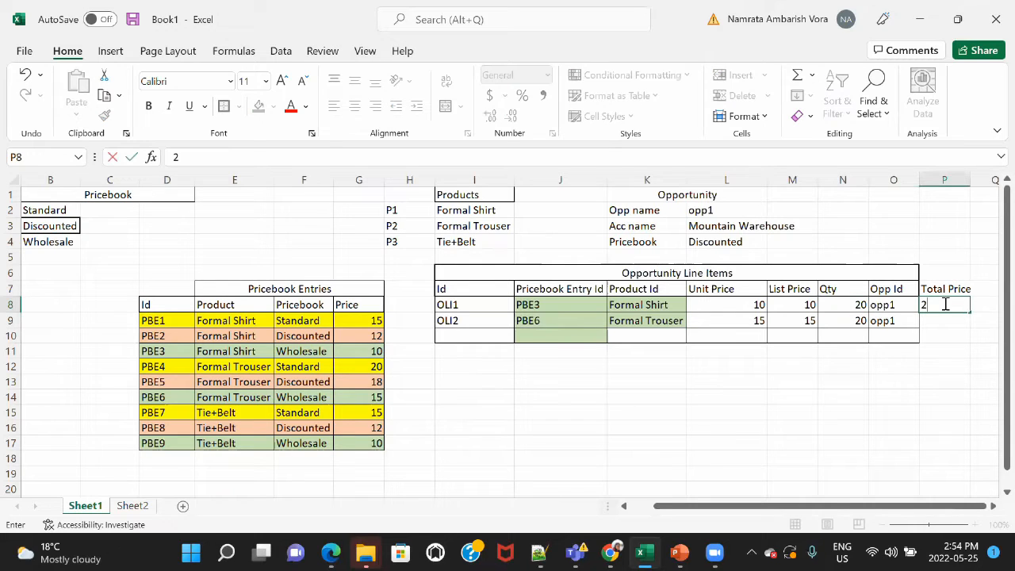
text(00)
key(Return)
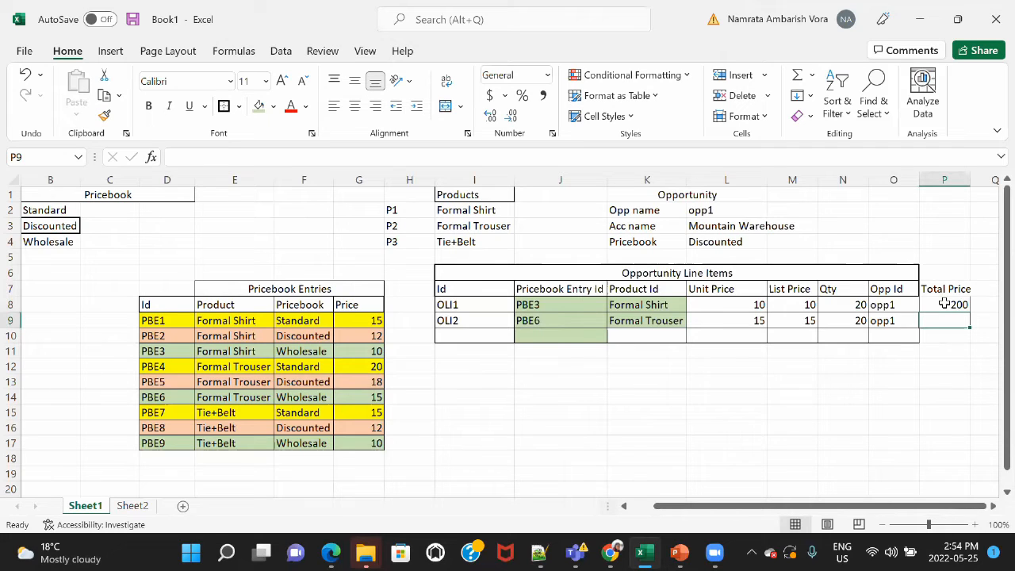
text(3)
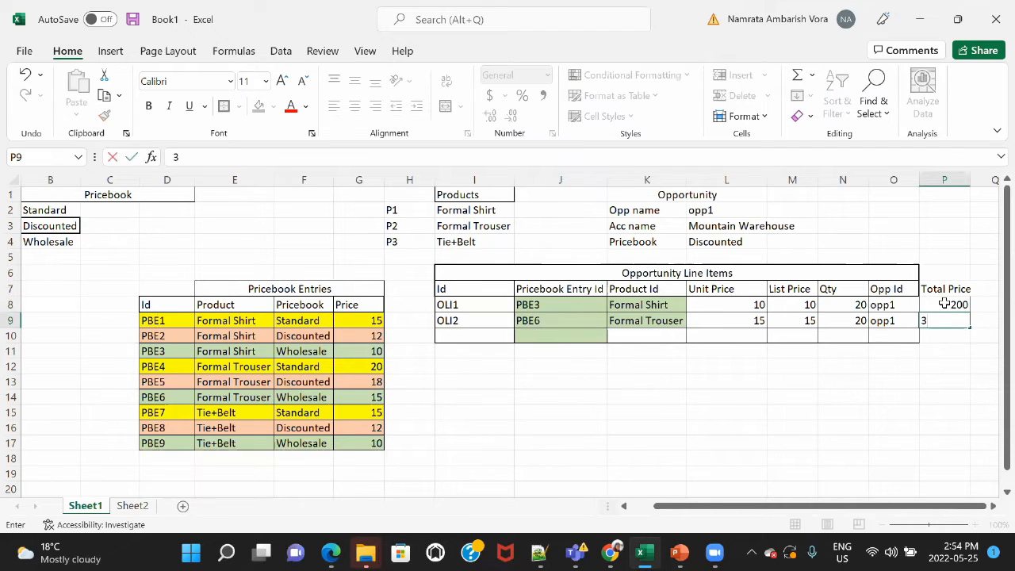
text(00)
key(Return)
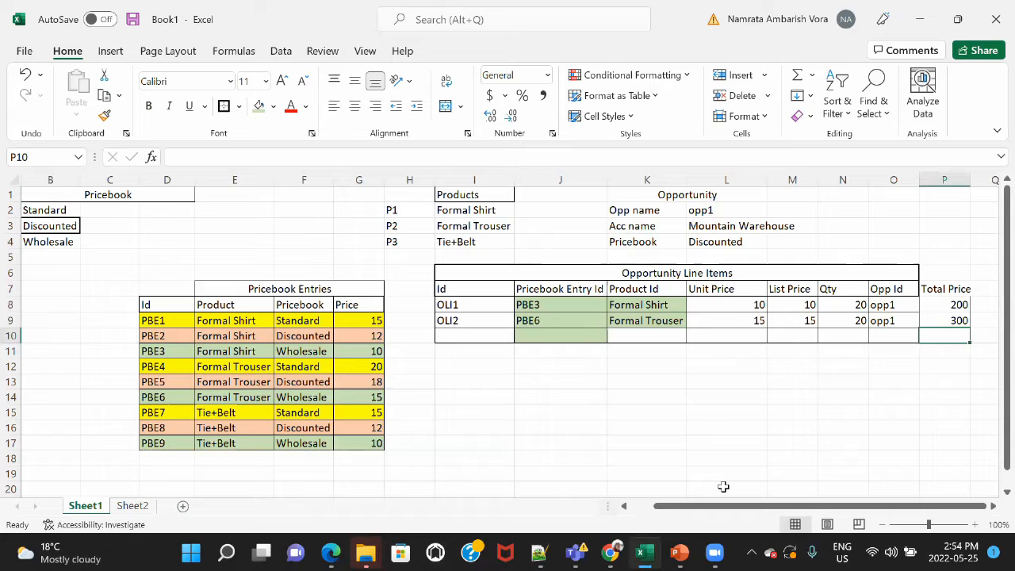
click(696, 442)
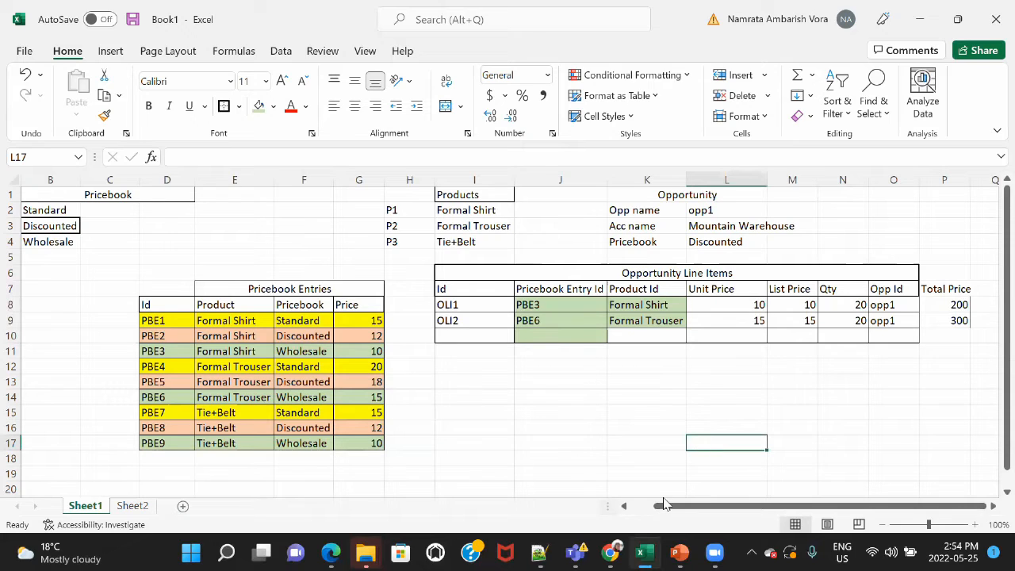
click(665, 273)
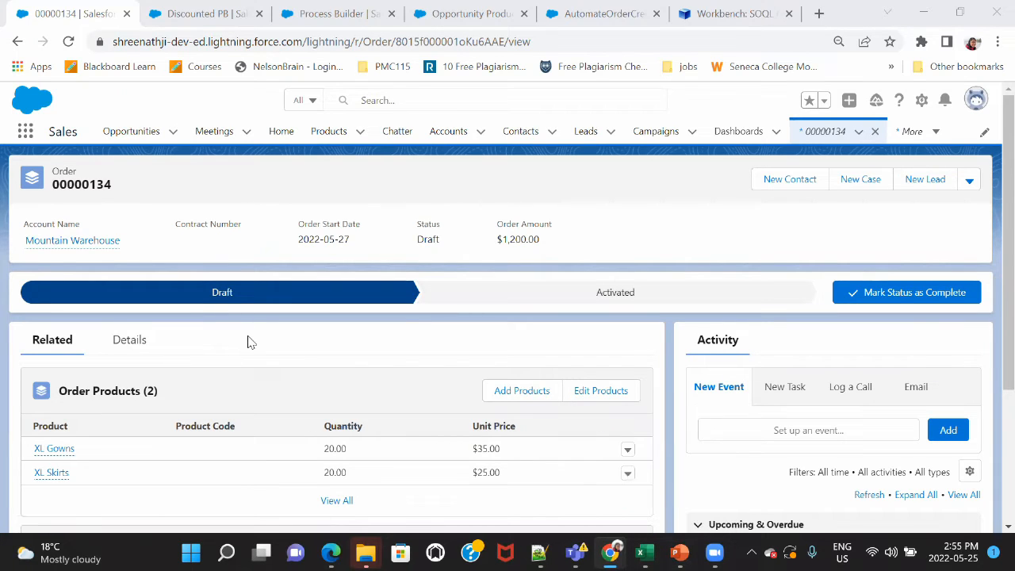
Review the Mountain Warehouse order's details and order products in Salesforce, and compare them with the Opportunity Line Items table in Excel.
mouse_move(75, 241)
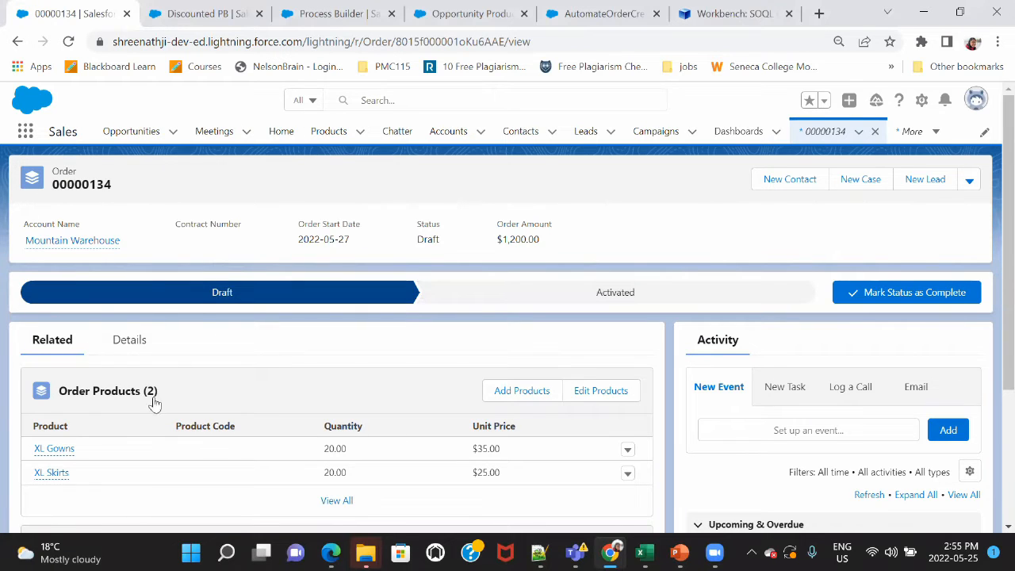
click(129, 340)
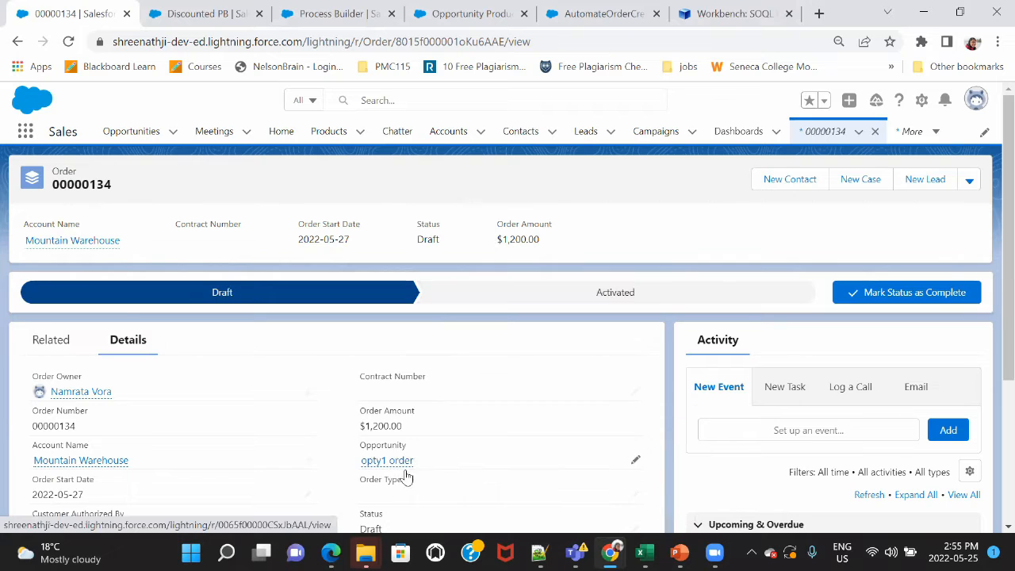
click(40, 342)
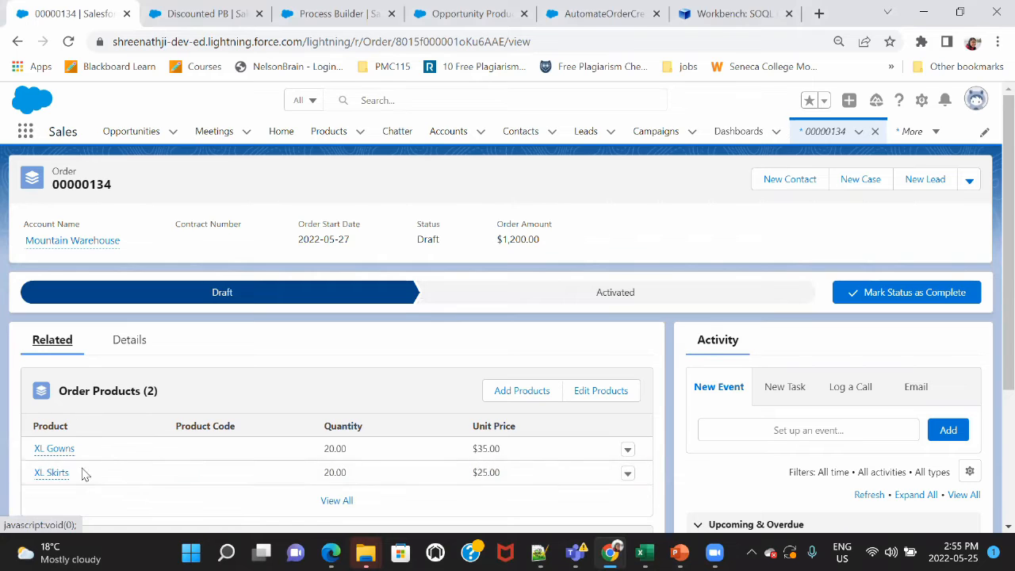
mouse_move(45, 455)
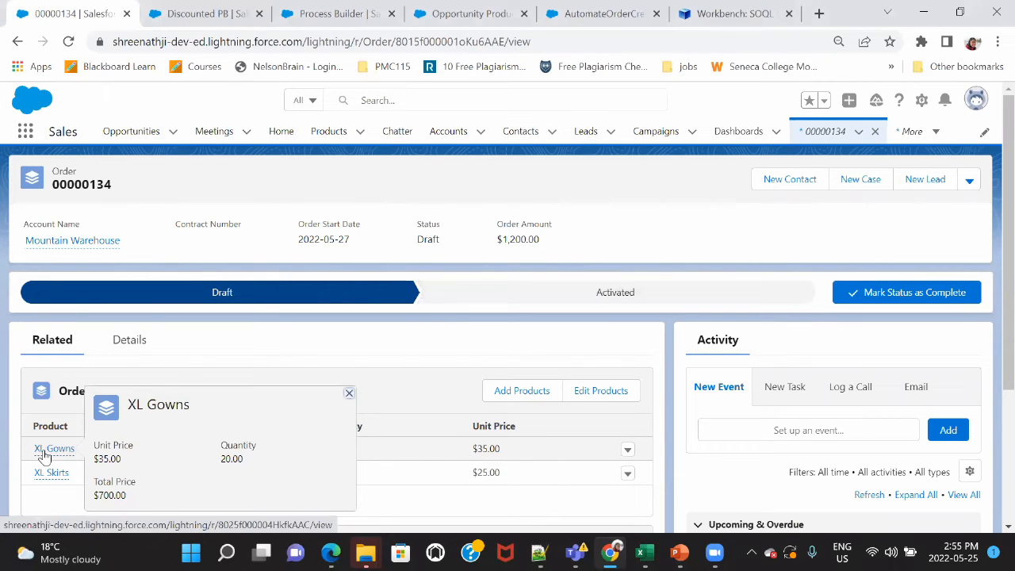
click(645, 551)
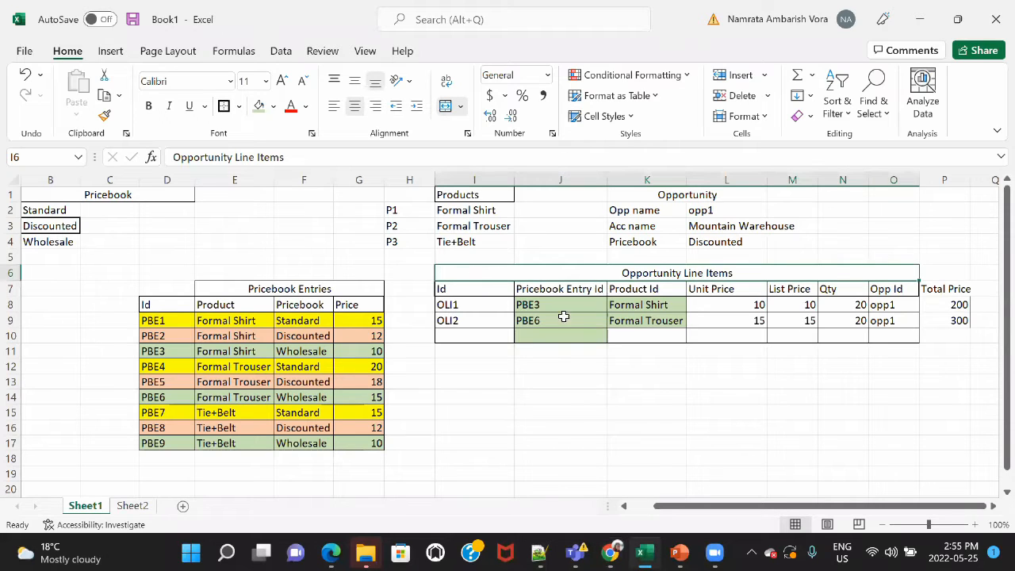
drag(559, 274, 971, 320)
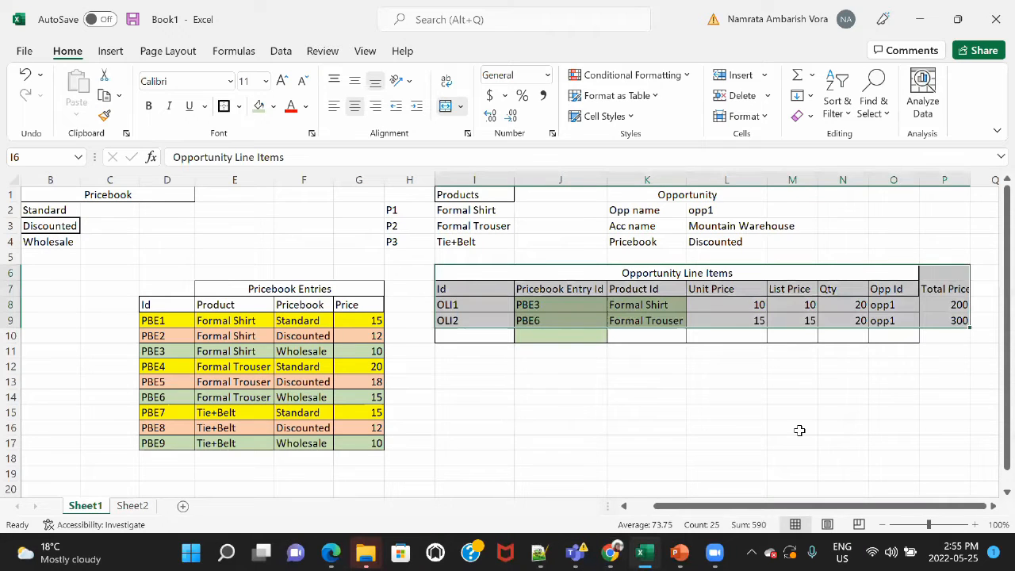
Switch to the Salesforce Flows setup page and create a new record-triggered flow.
click(656, 96)
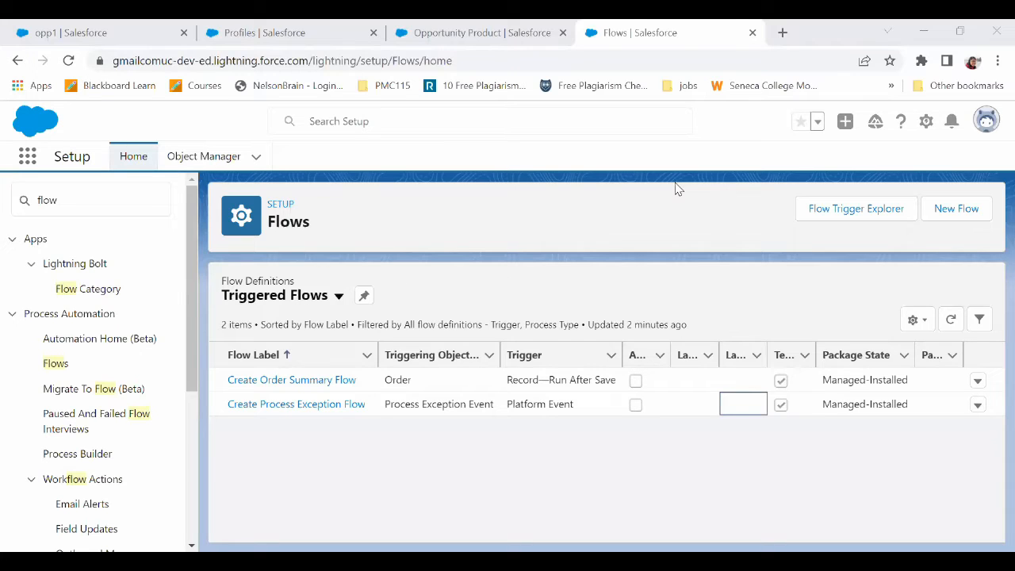
click(955, 210)
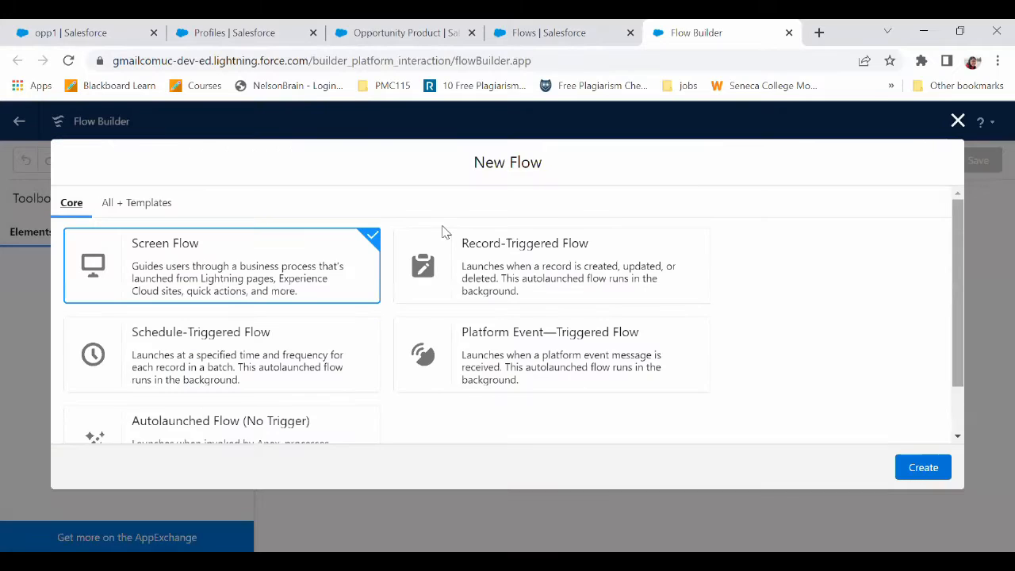
click(456, 241)
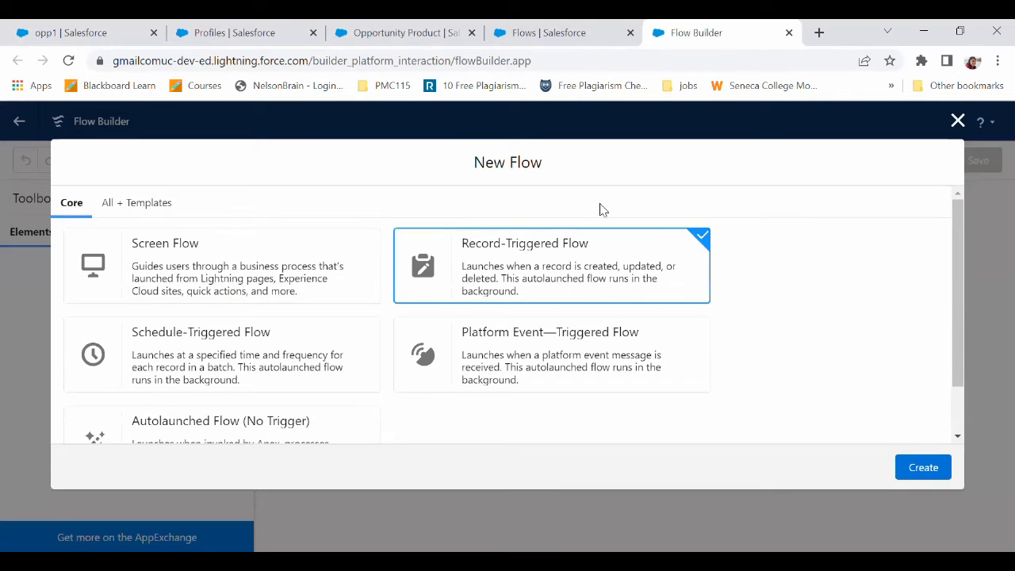
click(914, 468)
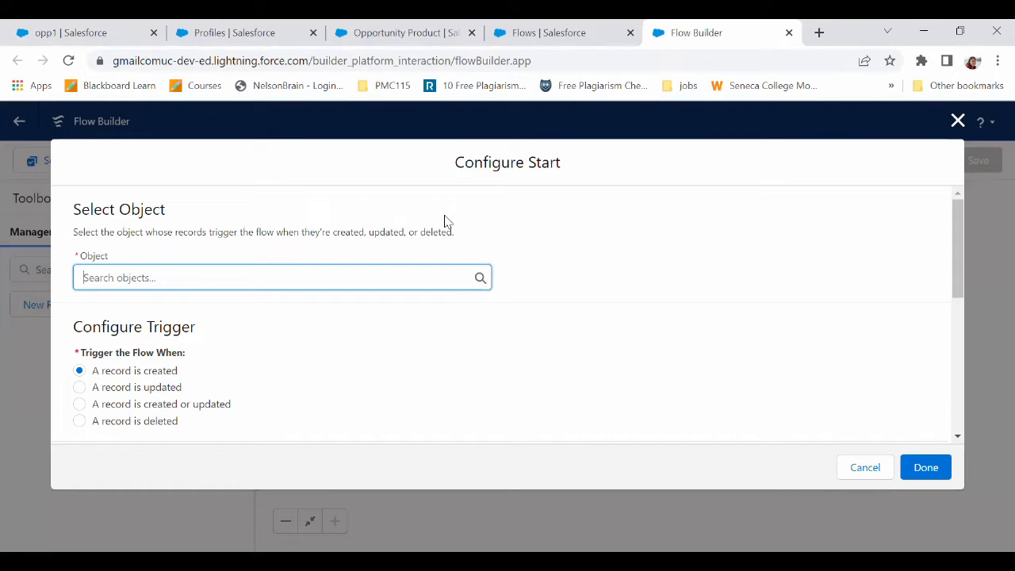
Set the flow's triggering object to Opportunity and run it when a record is created or updated.
text(opp)
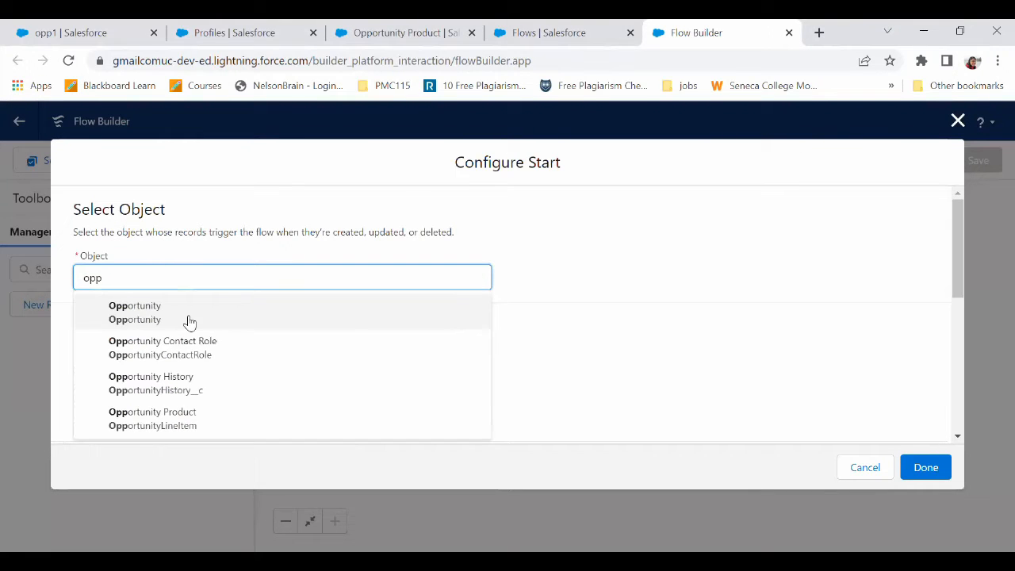
click(190, 322)
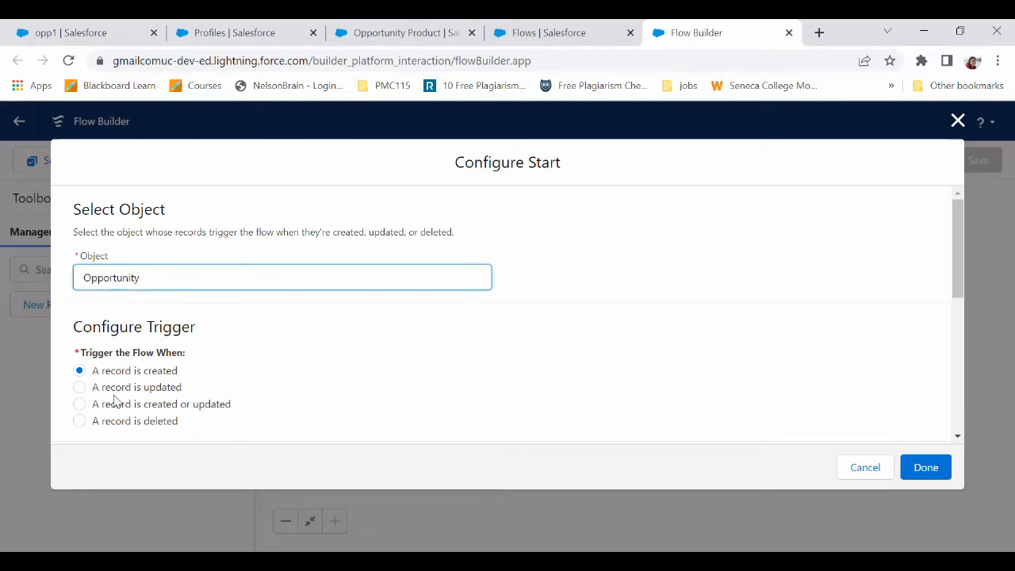
click(81, 406)
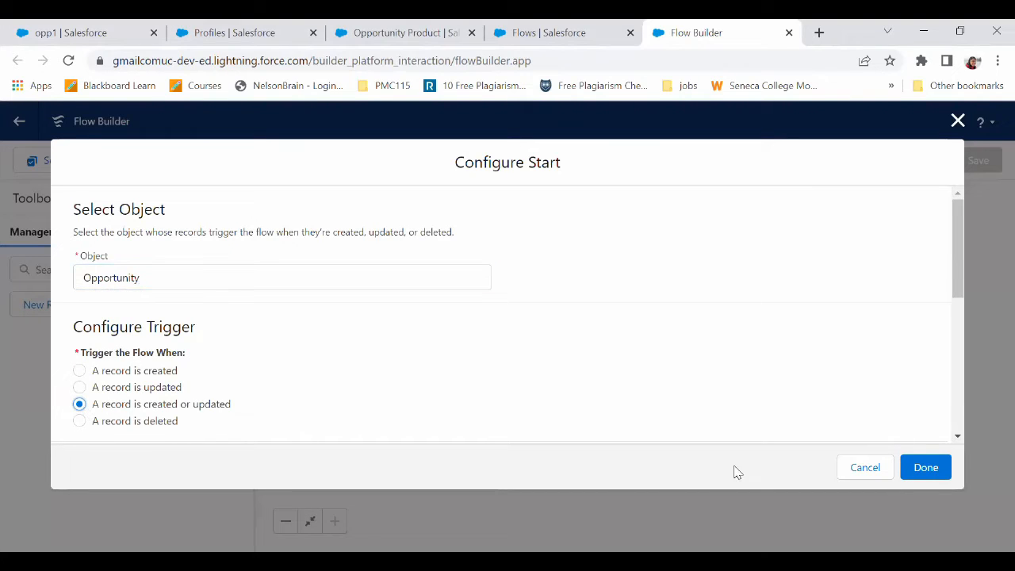
Require all entry conditions to be met, with StageName Equals Closed Won, and finish the start configuration.
drag(959, 274, 994, 309)
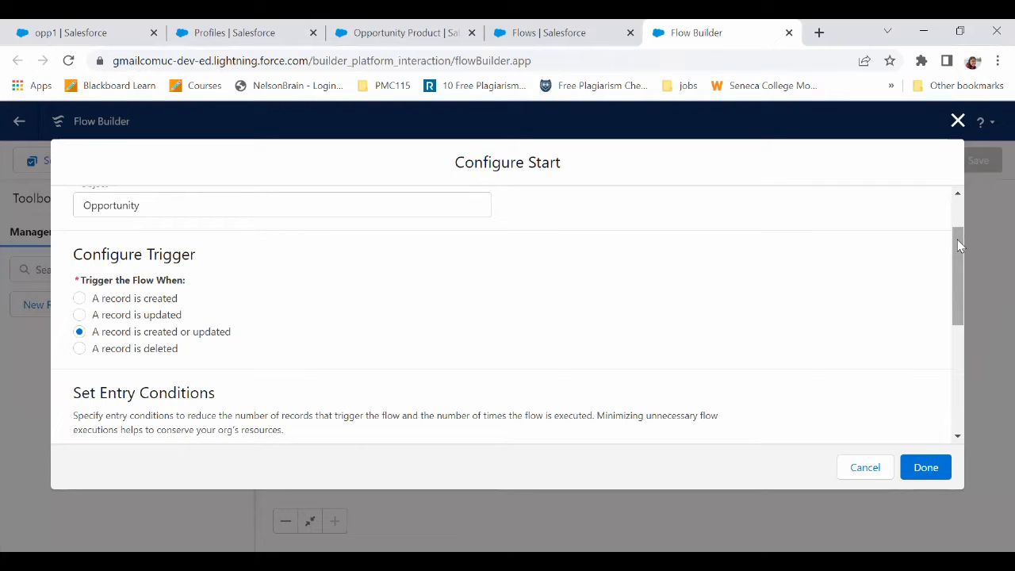
drag(957, 245, 971, 367)
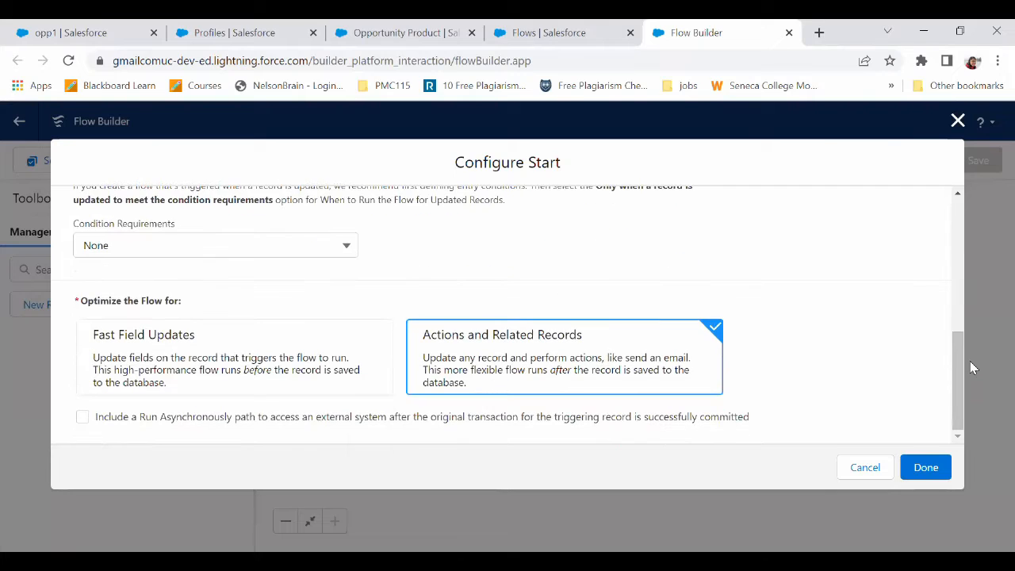
click(266, 248)
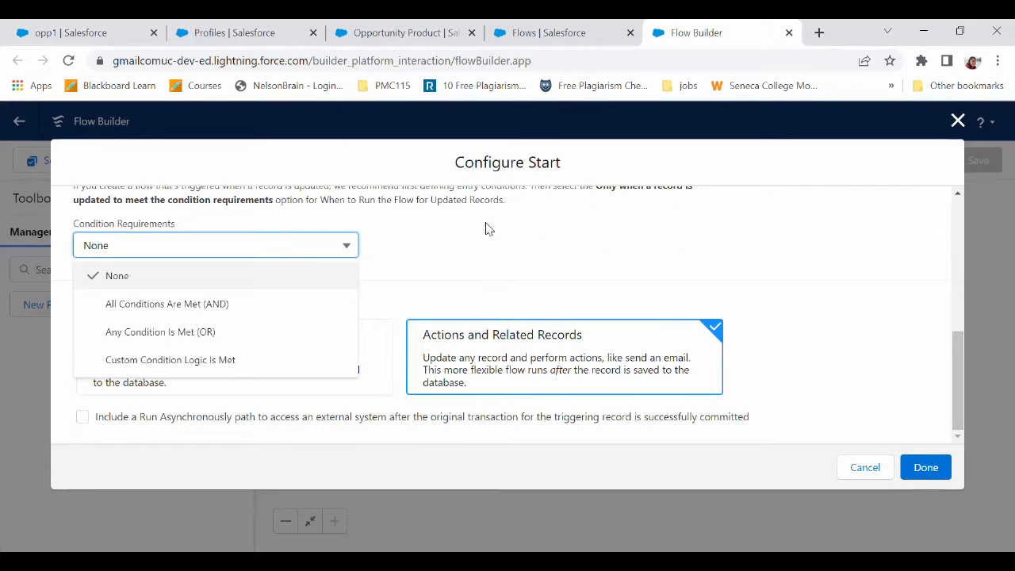
click(223, 307)
click(194, 301)
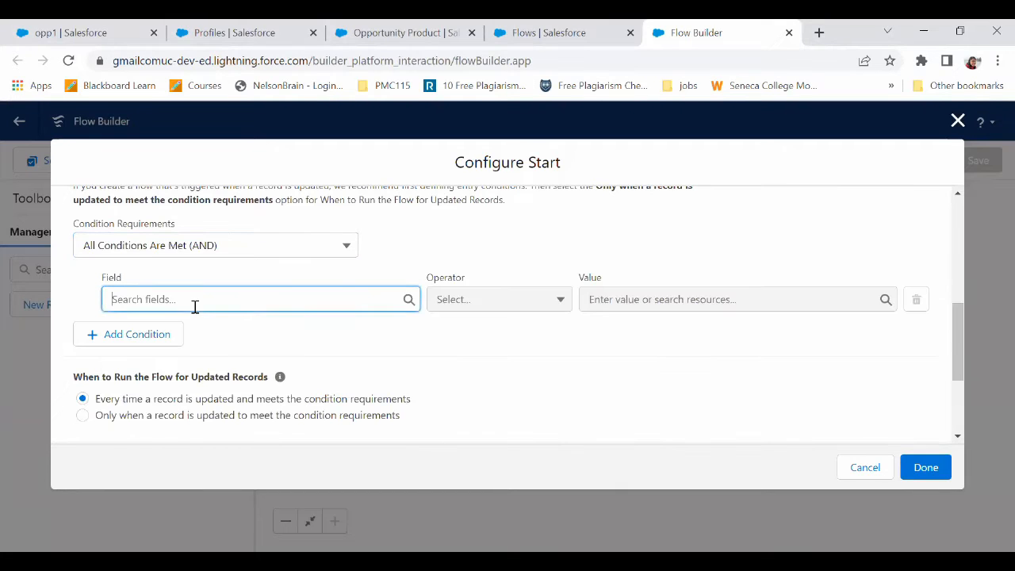
text(stage)
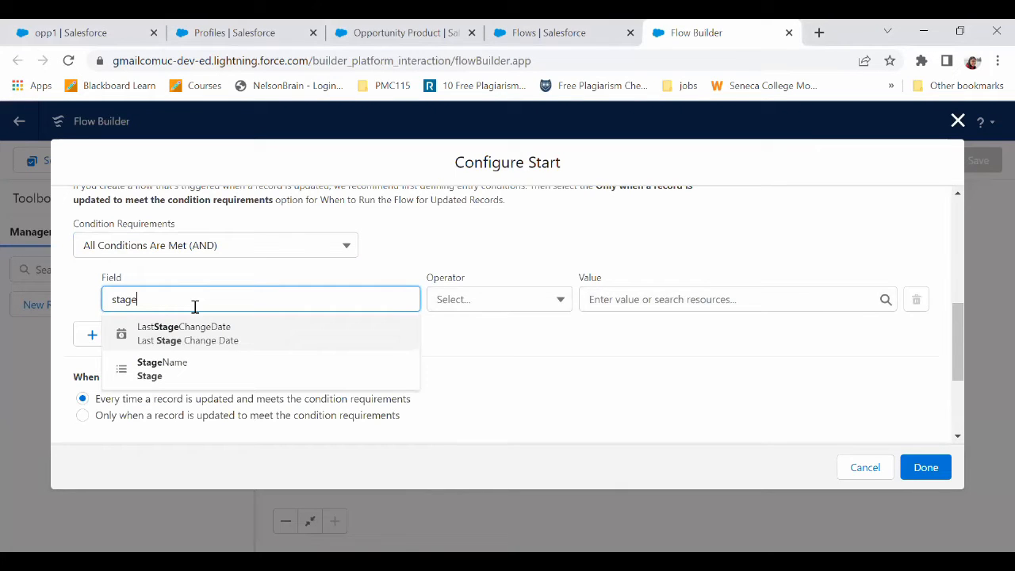
click(201, 384)
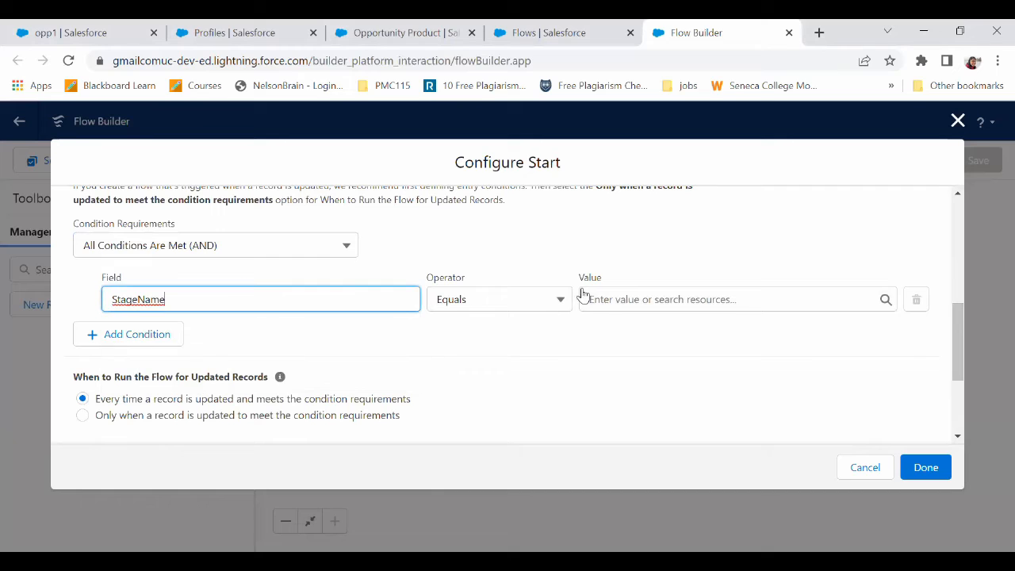
click(623, 299)
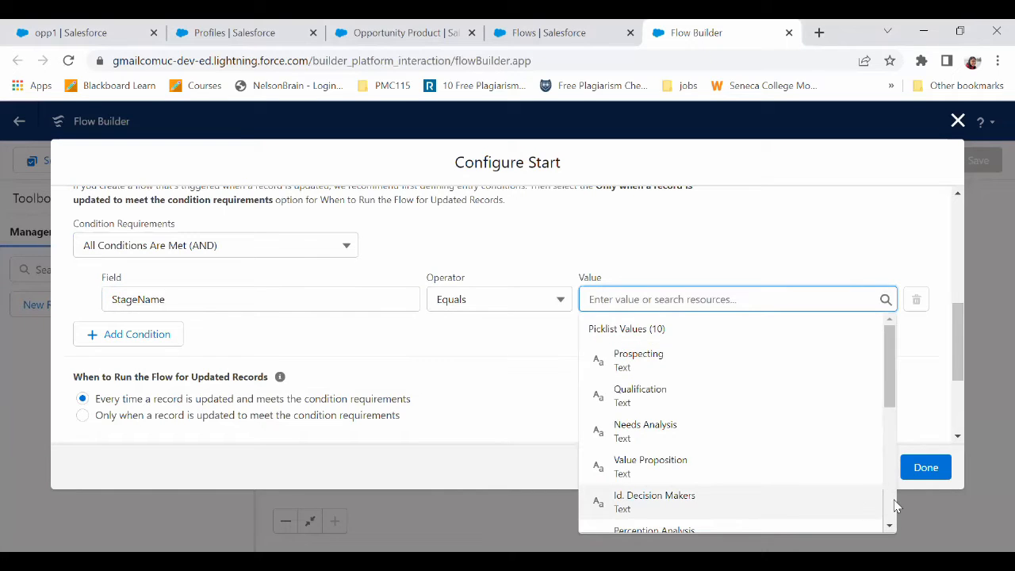
scroll(892, 515, down, 5)
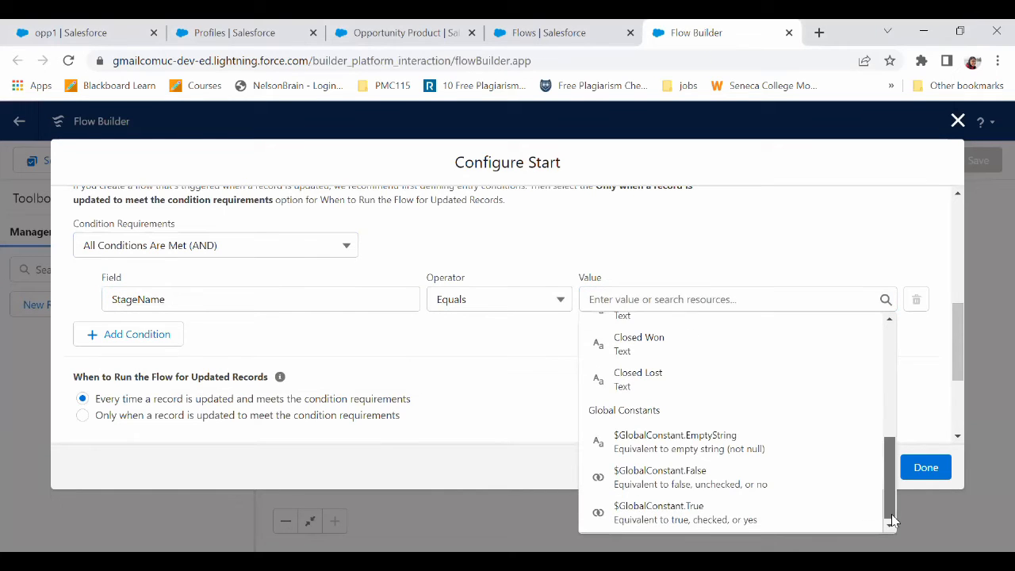
click(666, 339)
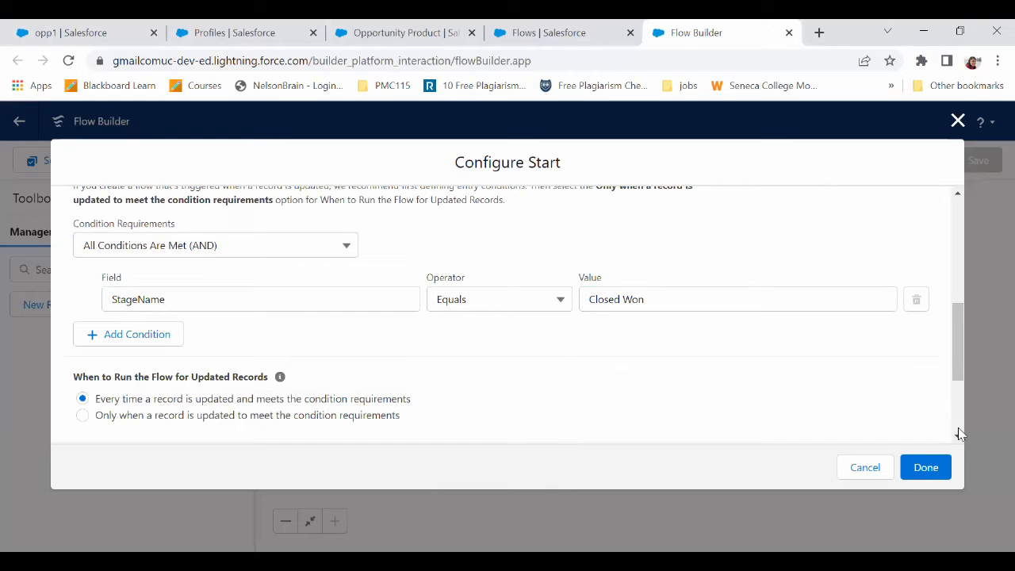
scroll(961, 431, down, 2)
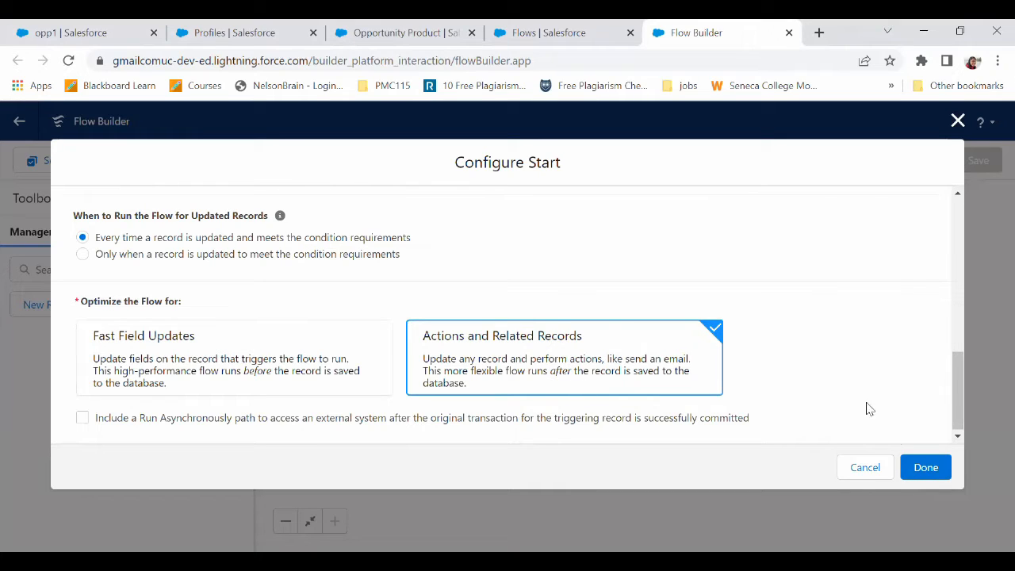
click(919, 467)
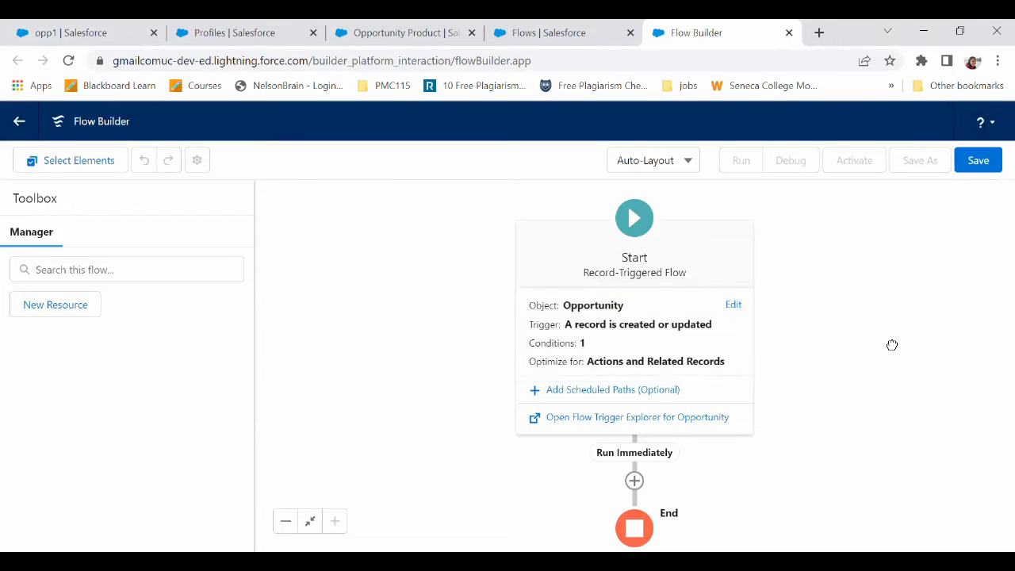
Add a Create Records element to the Run Immediately path between Start and End.
drag(893, 344, 722, 195)
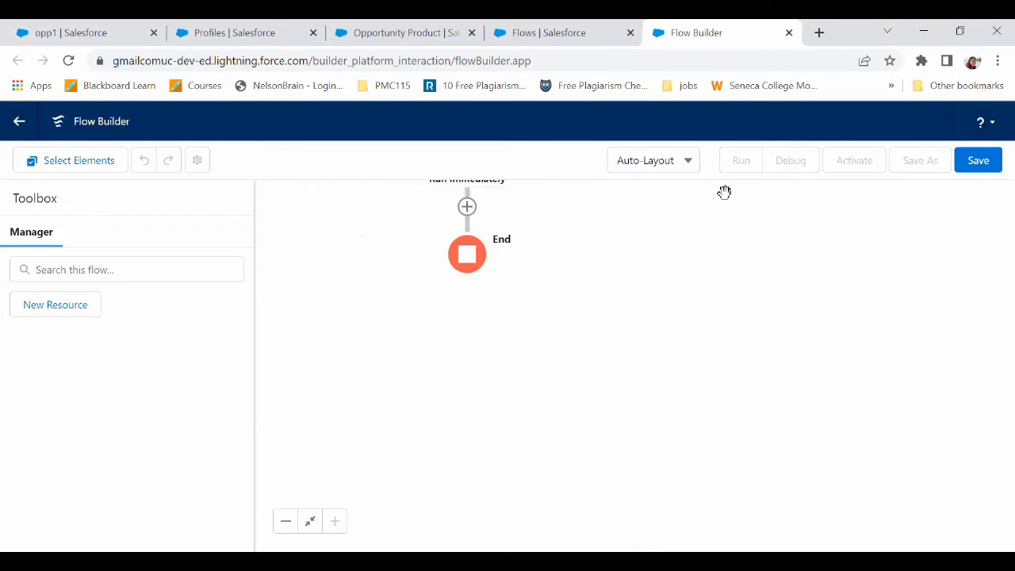
drag(657, 290, 667, 420)
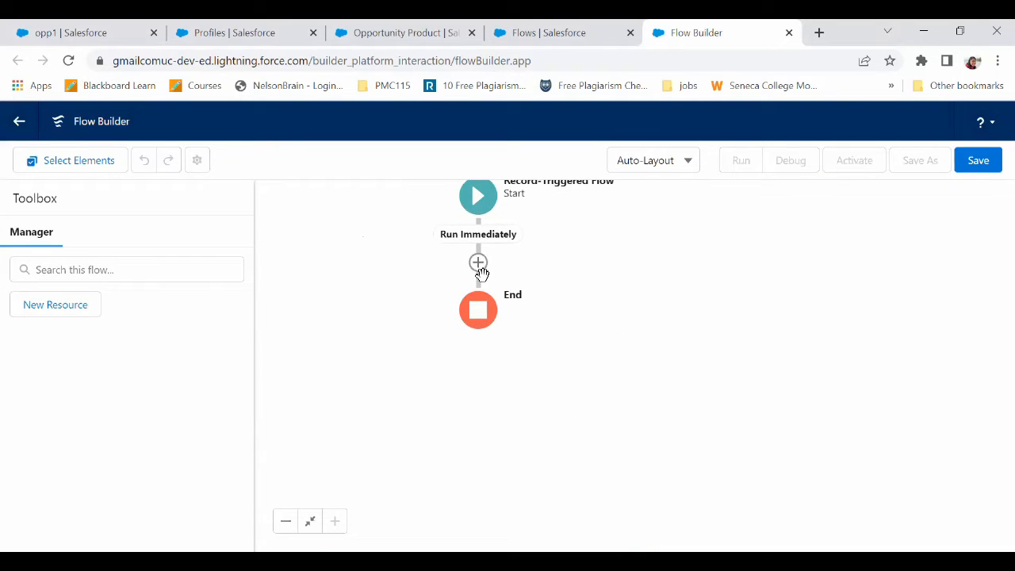
click(475, 260)
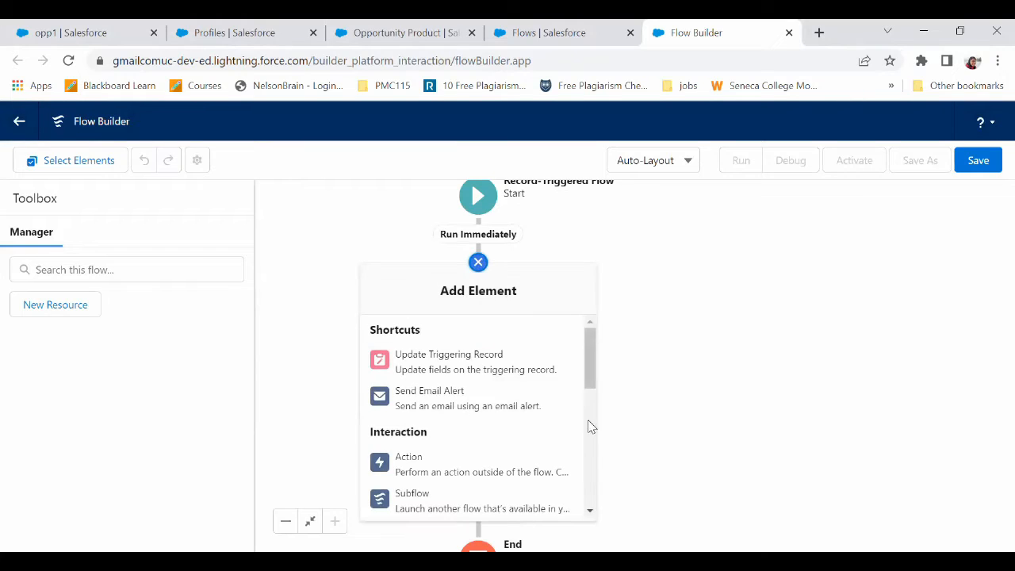
drag(586, 356, 593, 450)
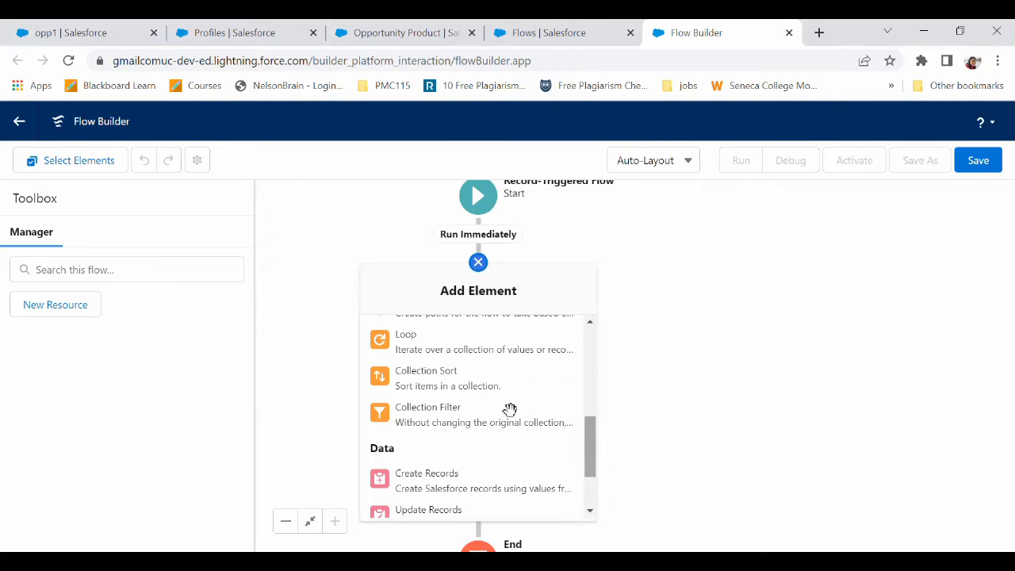
click(463, 493)
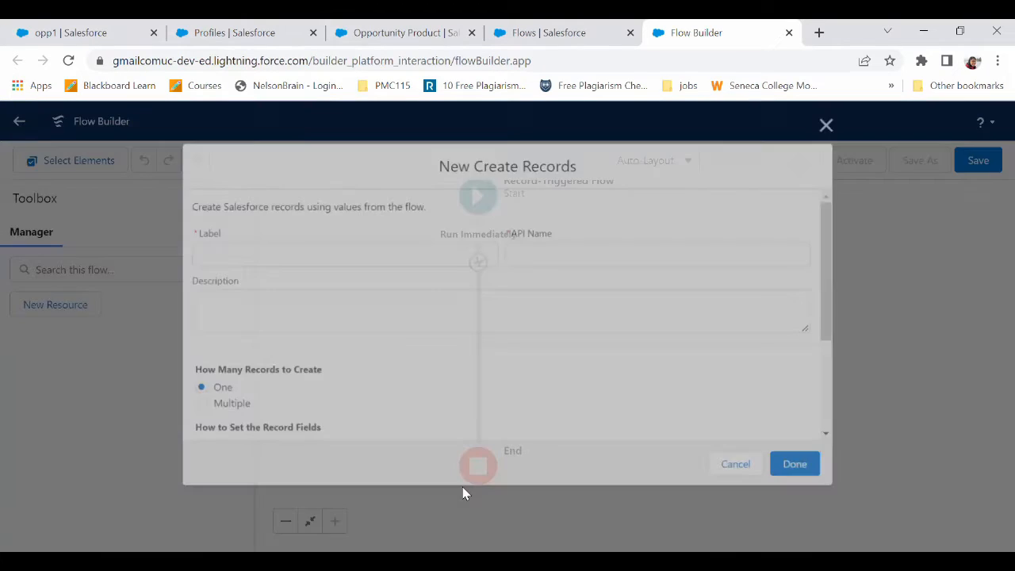
Label the new Create Records element Create Order, with Create_Order as its API name.
text(create )
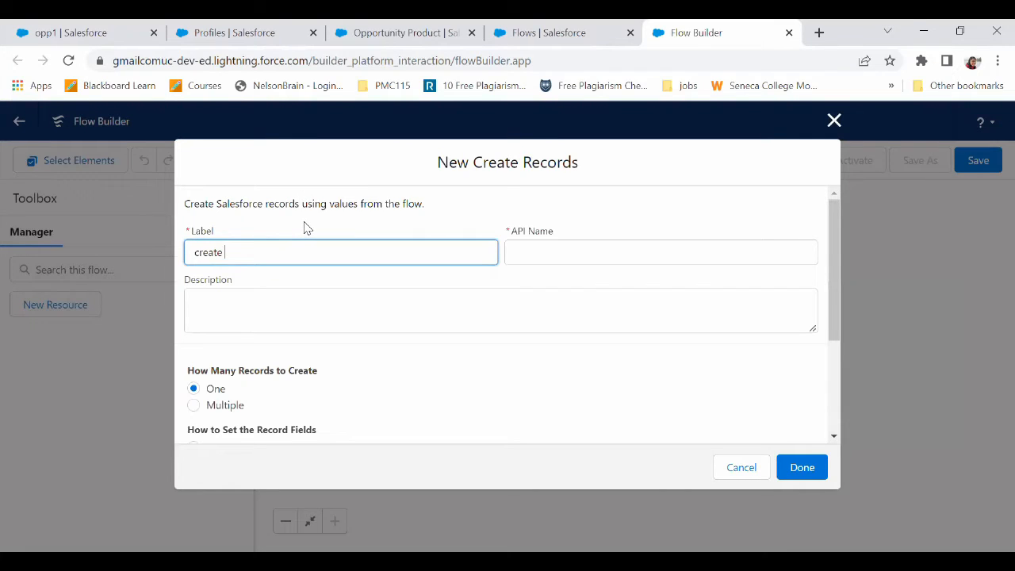
text(Ordet)
key(BackSpace)
key(BackSpace)
text(er)
click(201, 251)
key(BackSpace)
text(C)
click(254, 301)
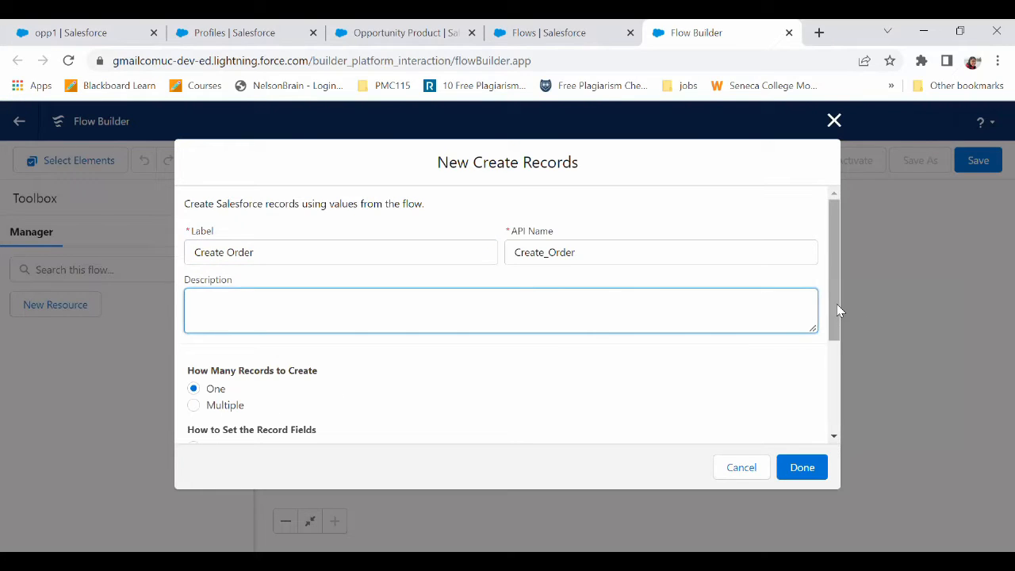
Set the record fields to use separate resources and literal values, and choose Order as the object to create.
drag(836, 310, 837, 398)
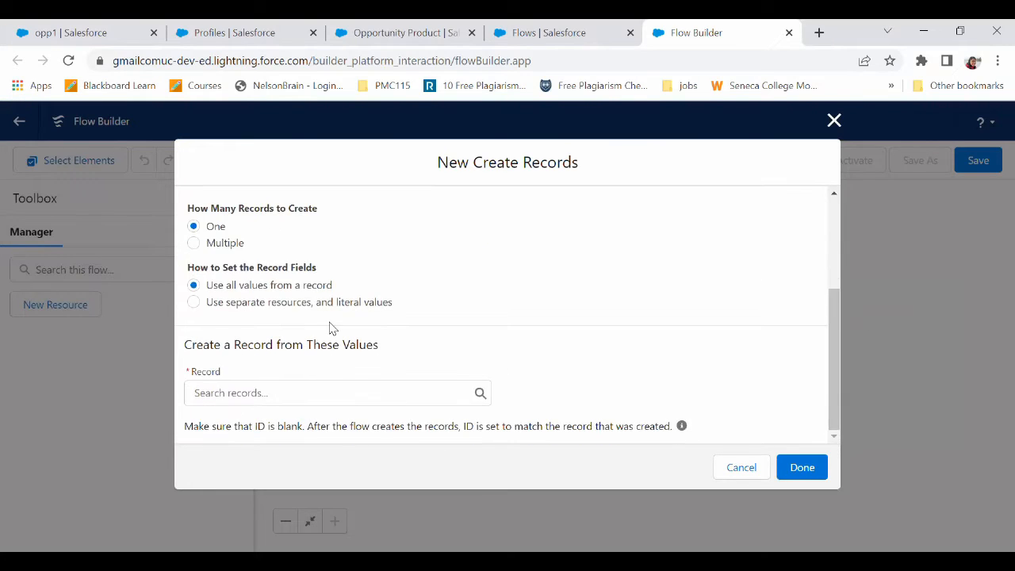
click(238, 305)
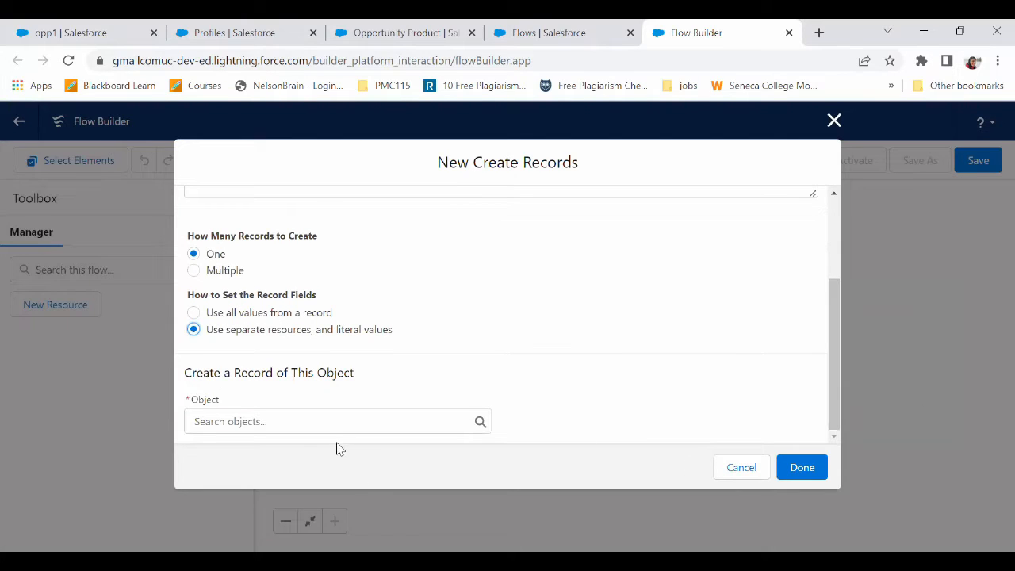
click(315, 419)
text(or)
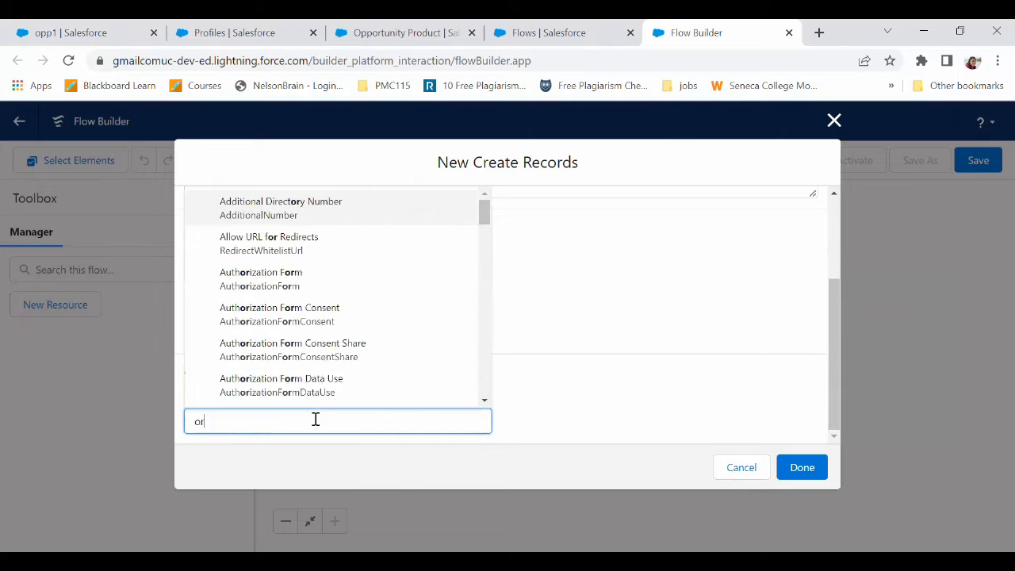
text(der)
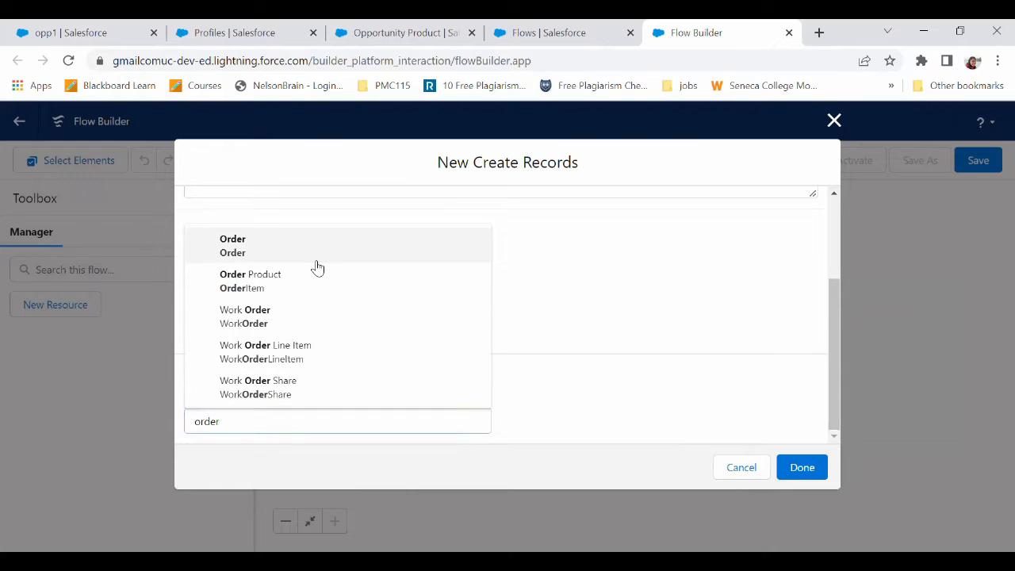
click(317, 268)
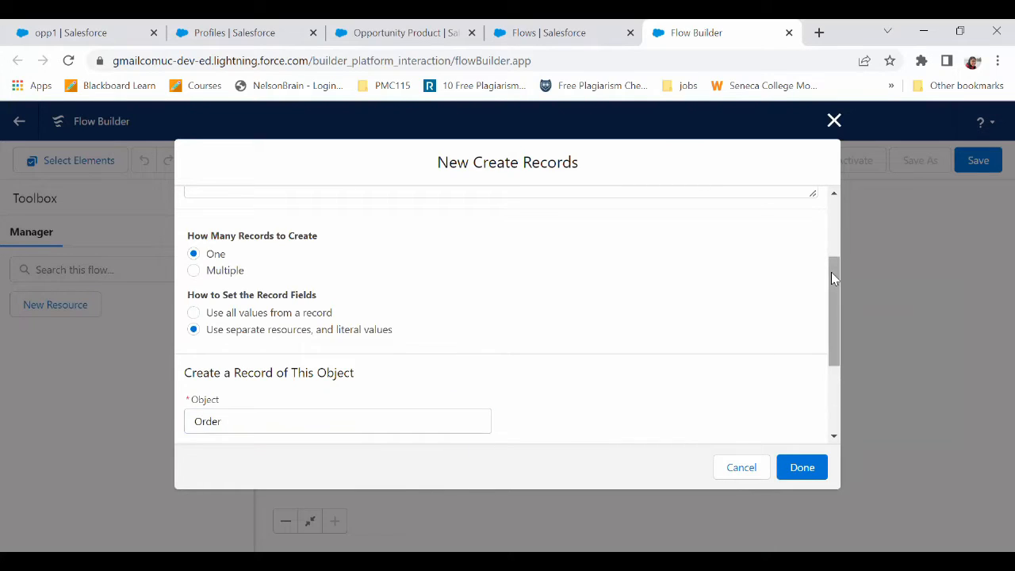
Choose AccountId as the first field to set on the new Order record.
drag(832, 278, 837, 348)
click(277, 349)
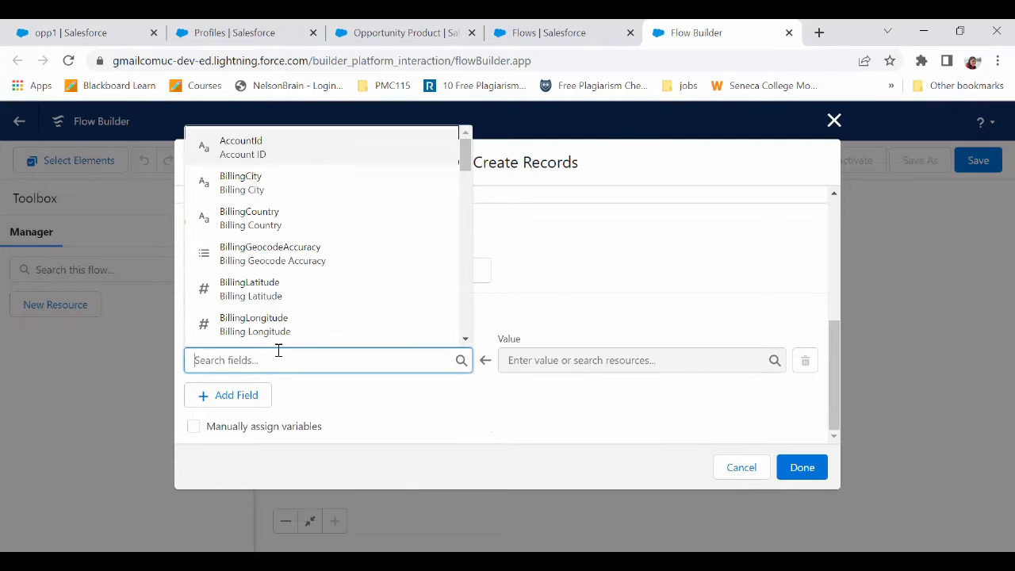
click(279, 148)
Set the AccountId value to $Record > Account ID > Account ID and add a second field row.
click(515, 357)
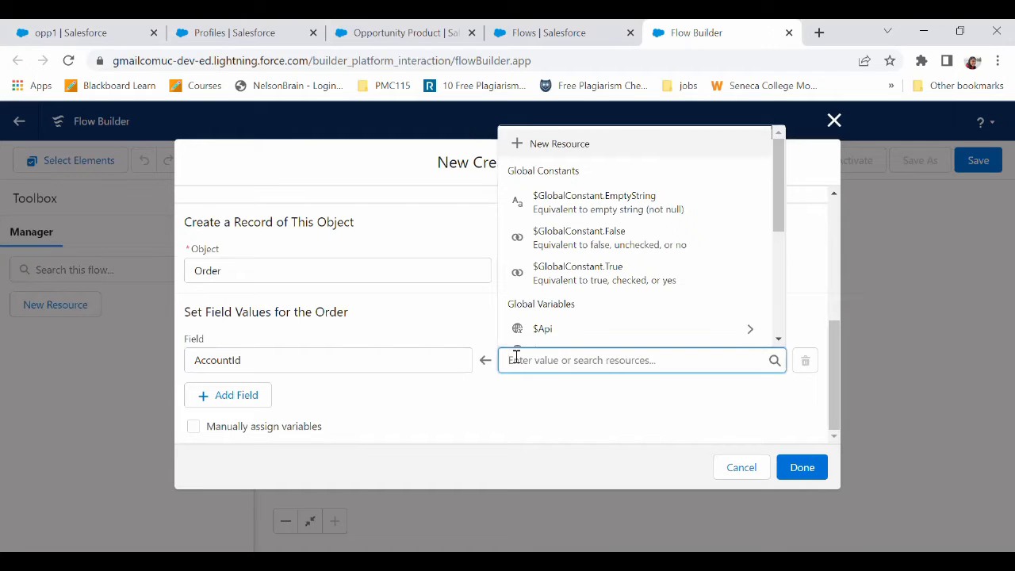
text(rec)
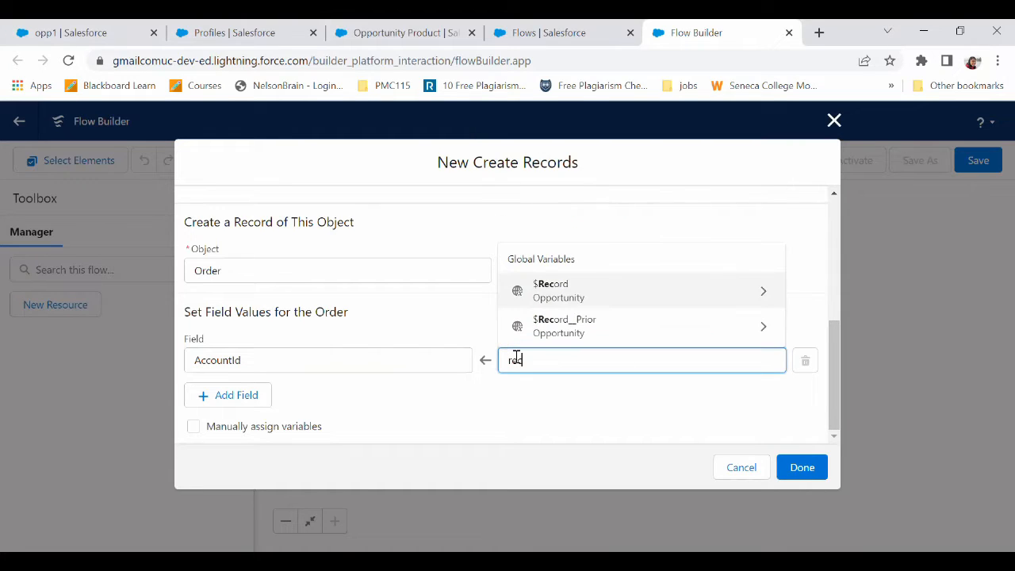
click(591, 294)
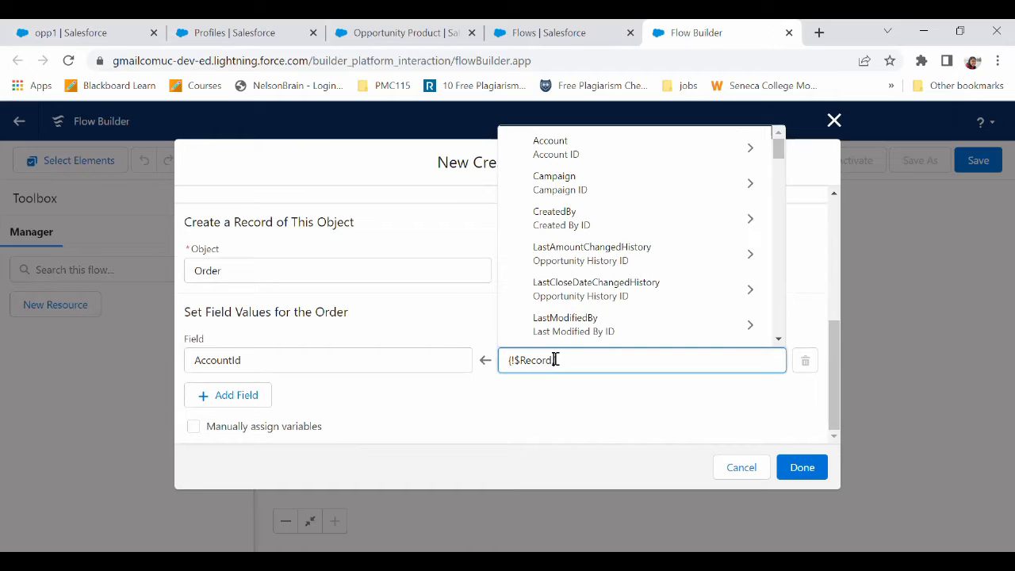
click(593, 143)
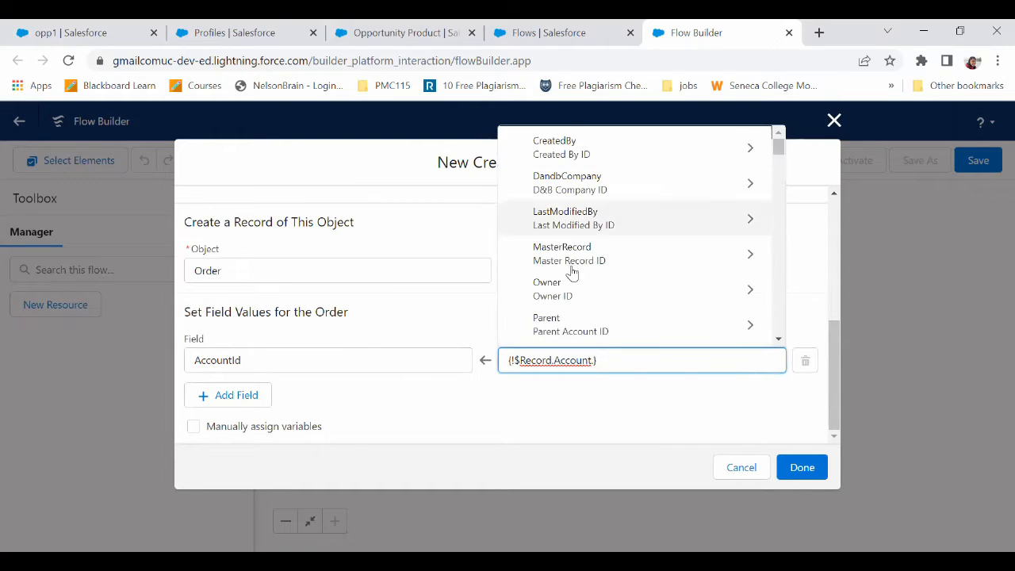
click(779, 339)
drag(779, 338, 779, 338)
click(746, 134)
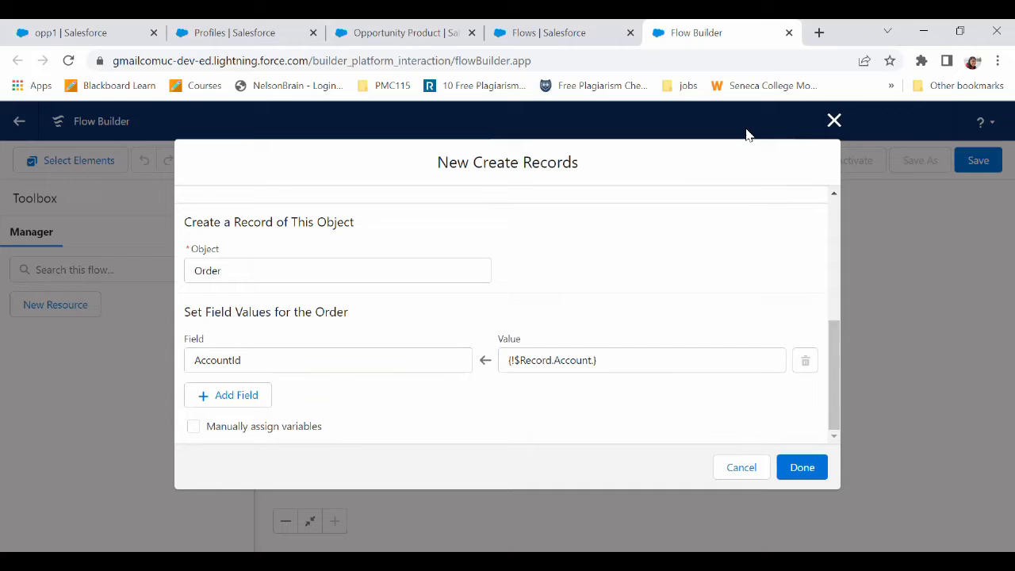
click(595, 361)
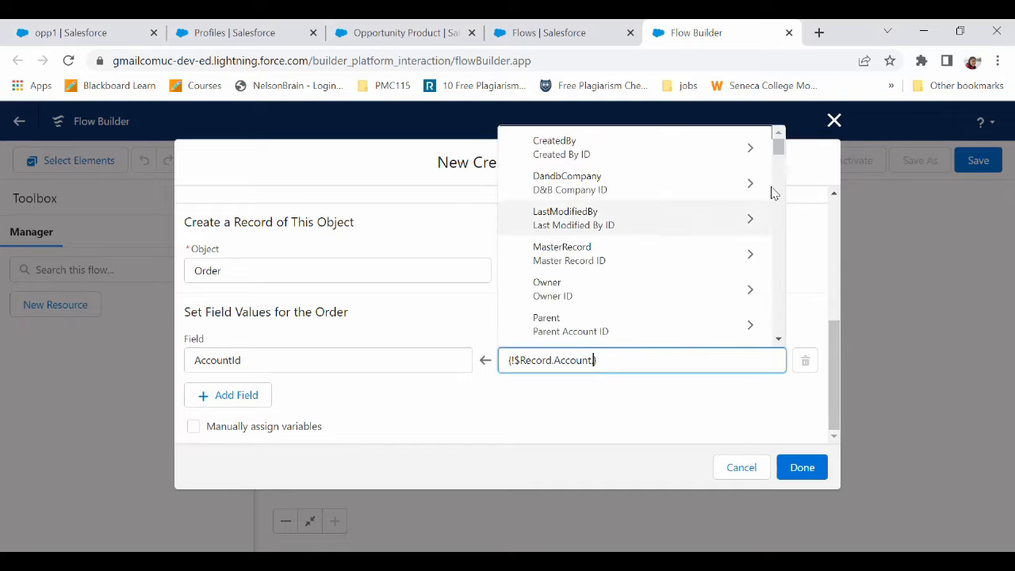
drag(778, 151, 780, 211)
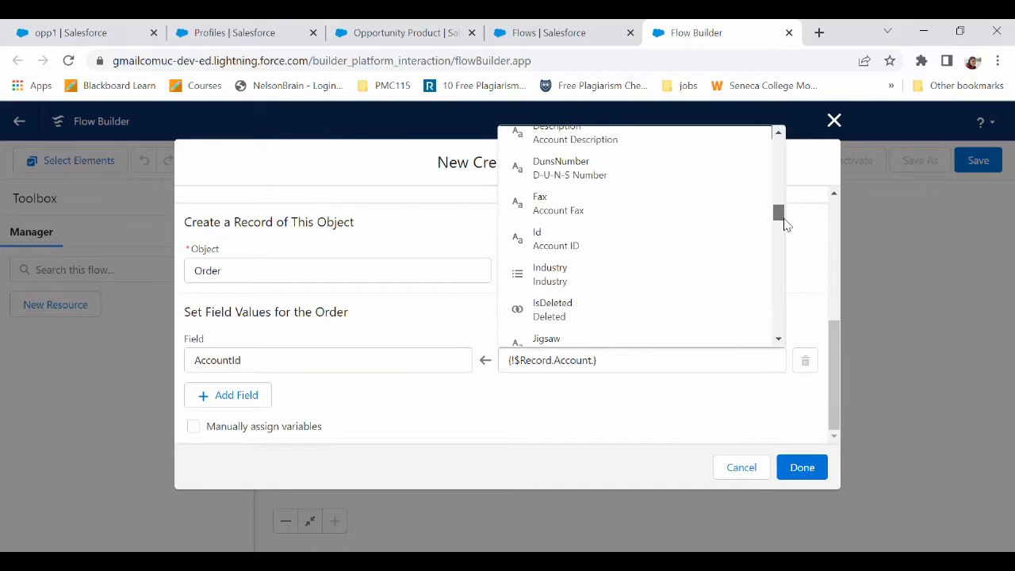
click(582, 233)
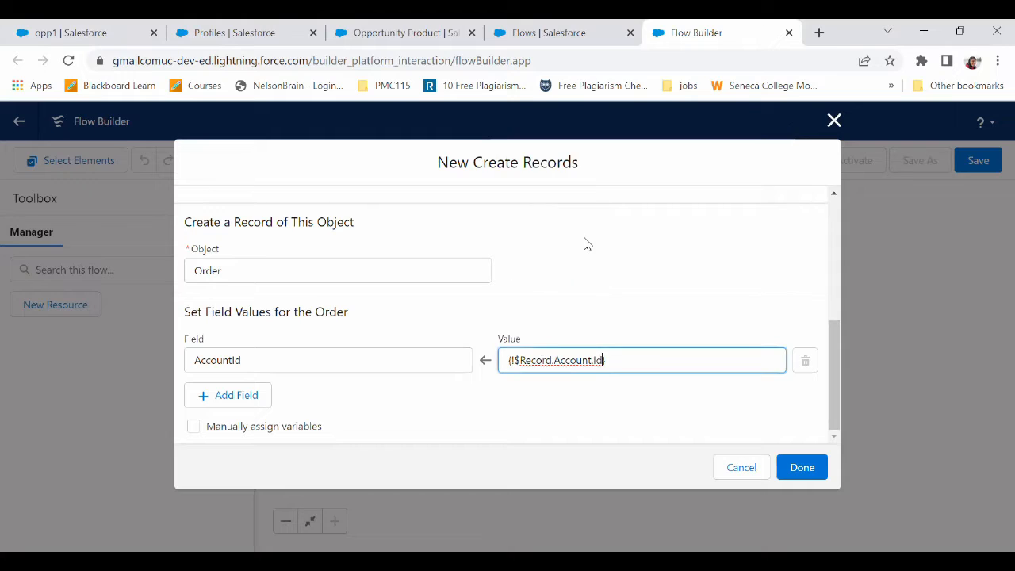
click(507, 414)
click(238, 399)
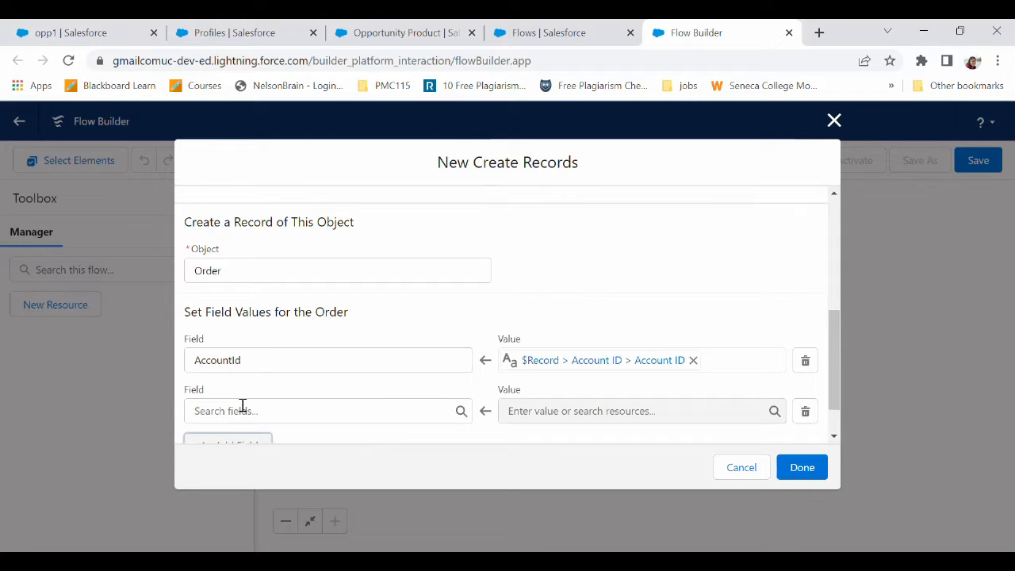
click(243, 406)
text(opp)
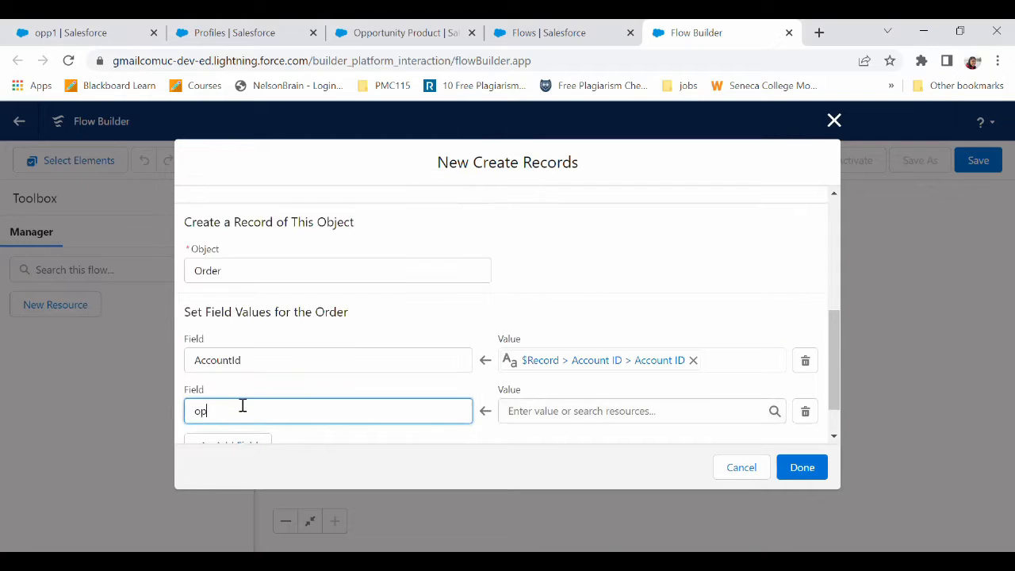
key(BackSpace)
key(BackSpace)
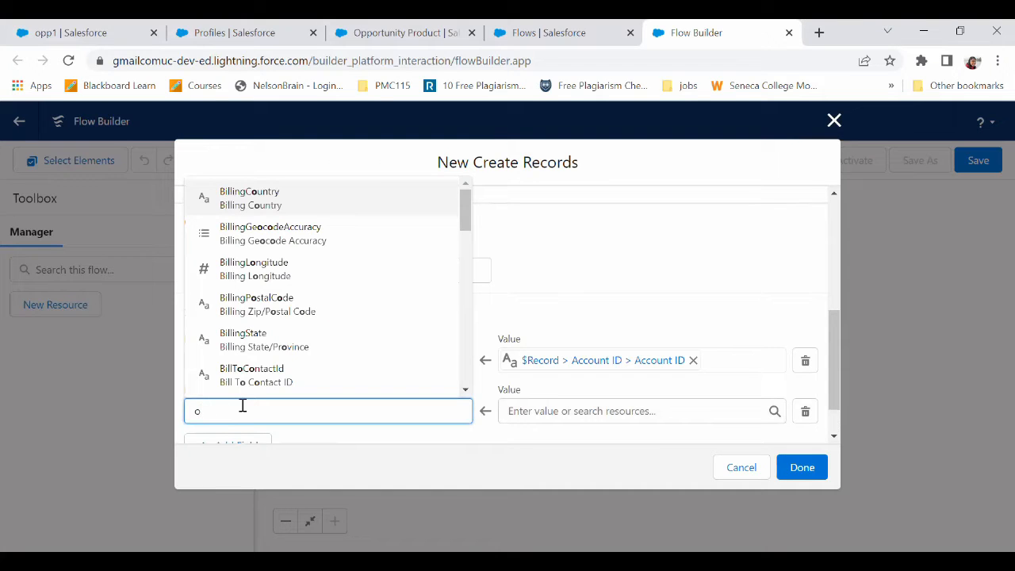
mouse_move(465, 223)
mouse_down()
mouse_move(463, 401)
mouse_move(480, 325)
mouse_move(478, 208)
mouse_up()
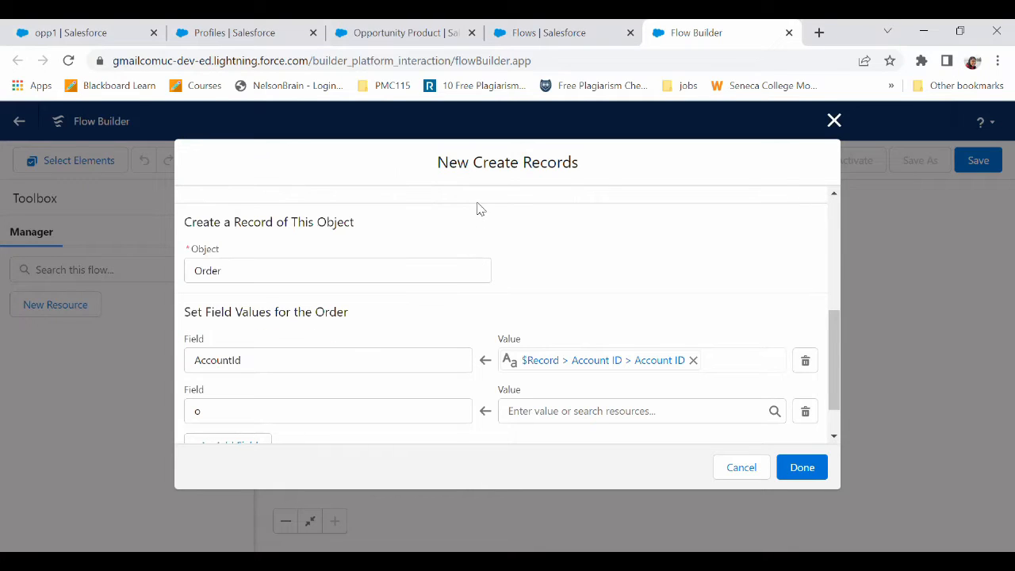
click(231, 410)
key(BackSpace)
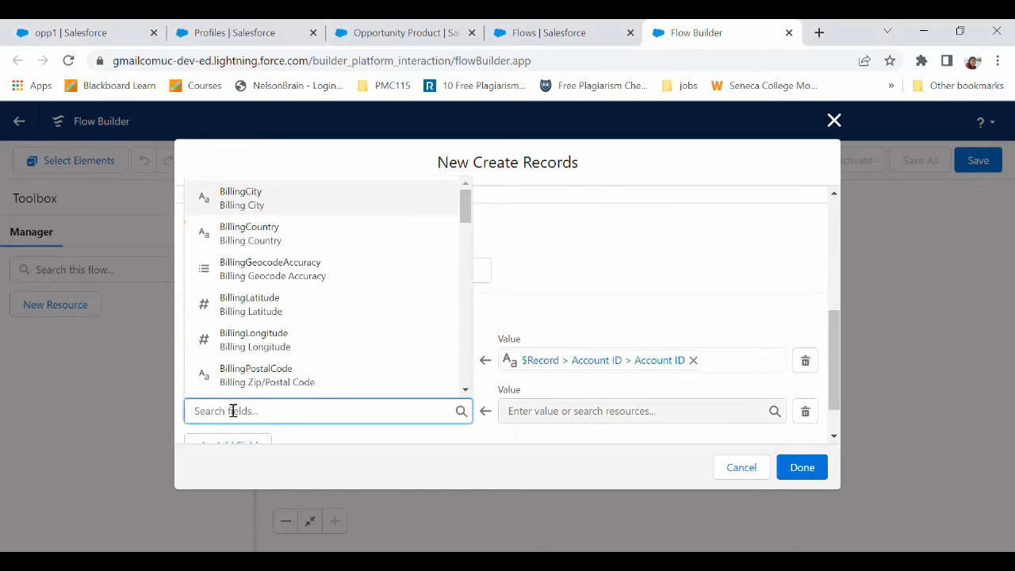
click(529, 284)
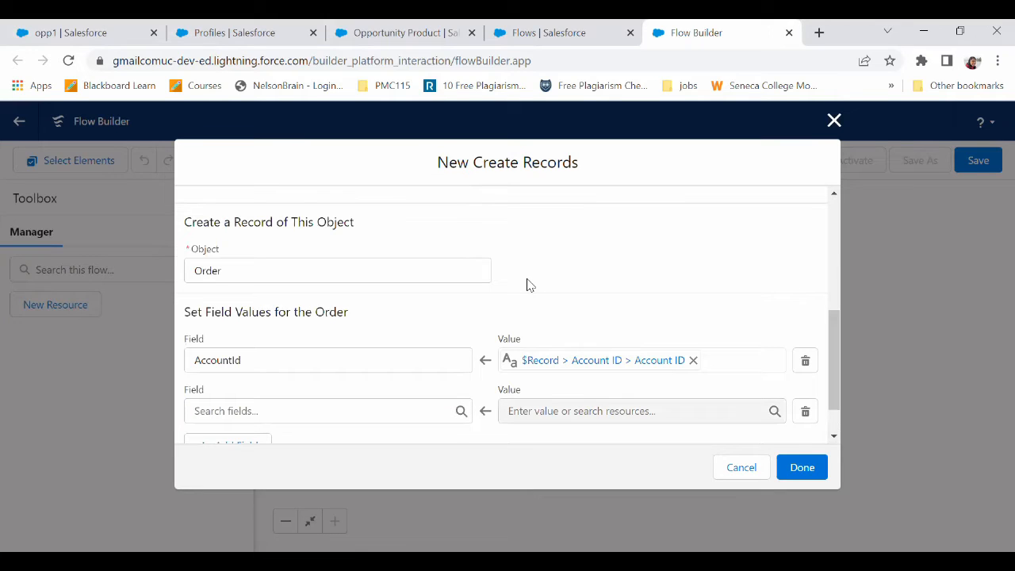
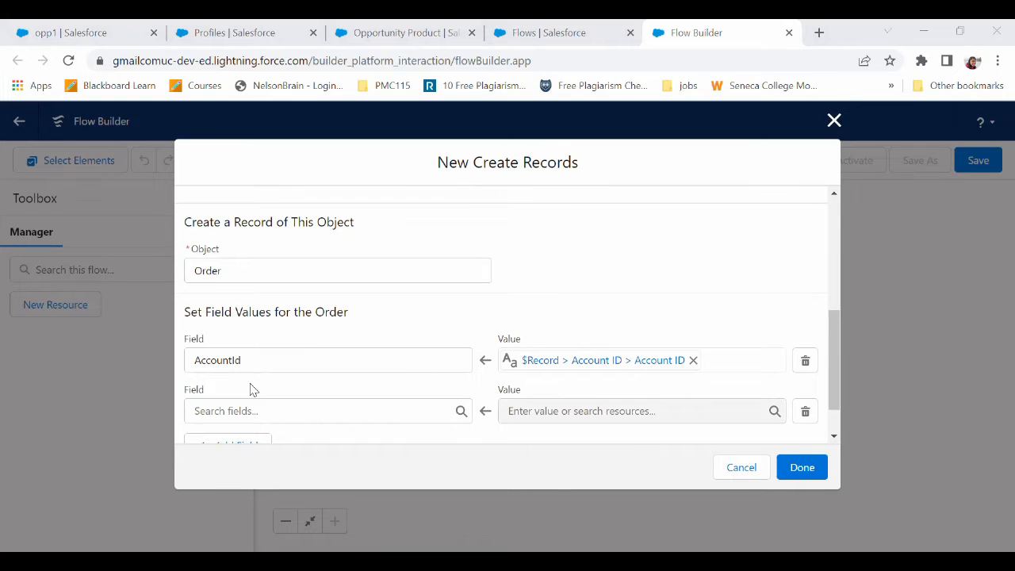
click(266, 406)
text(opp)
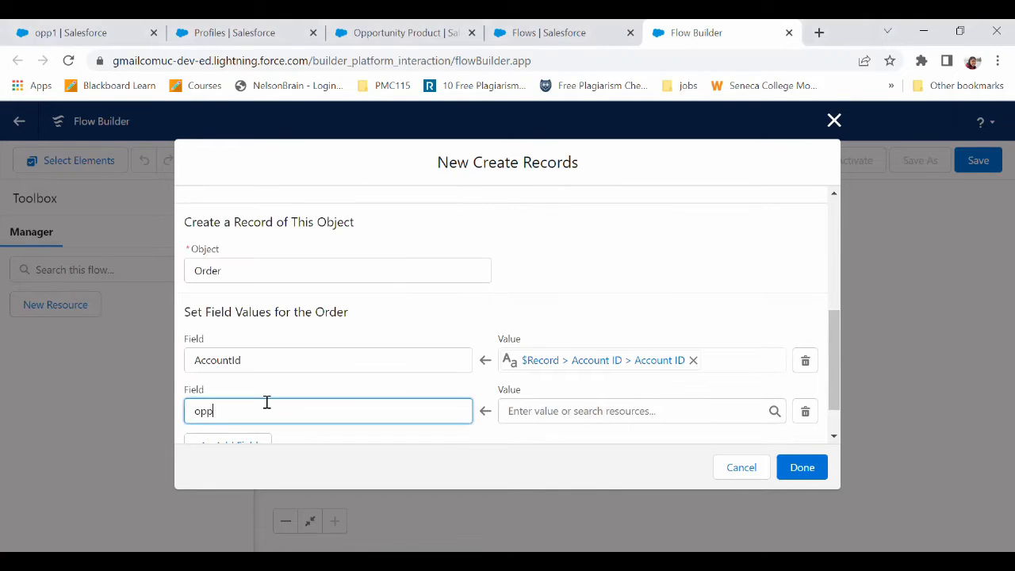
double_click(267, 402)
key(BackSpace)
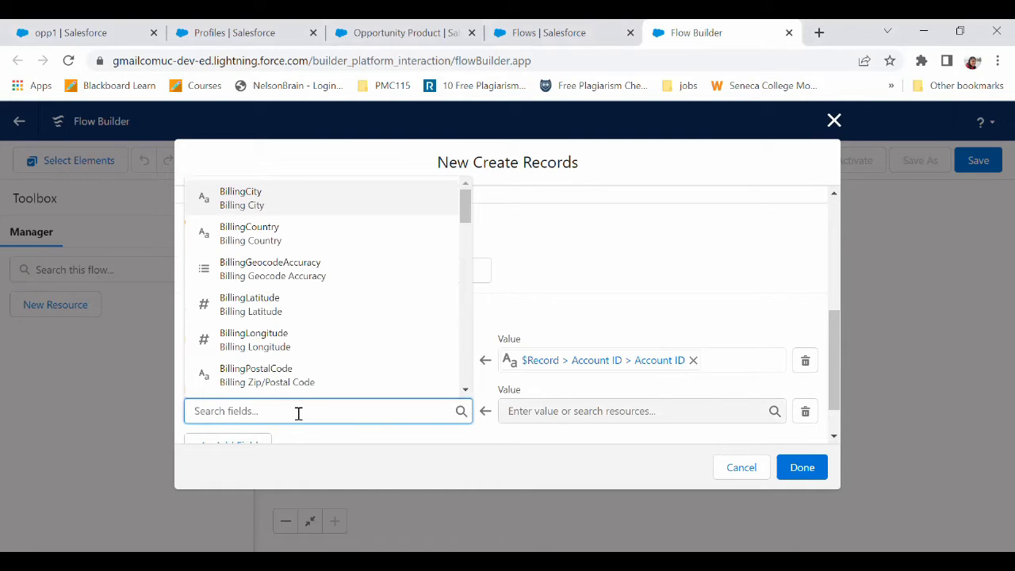
click(470, 129)
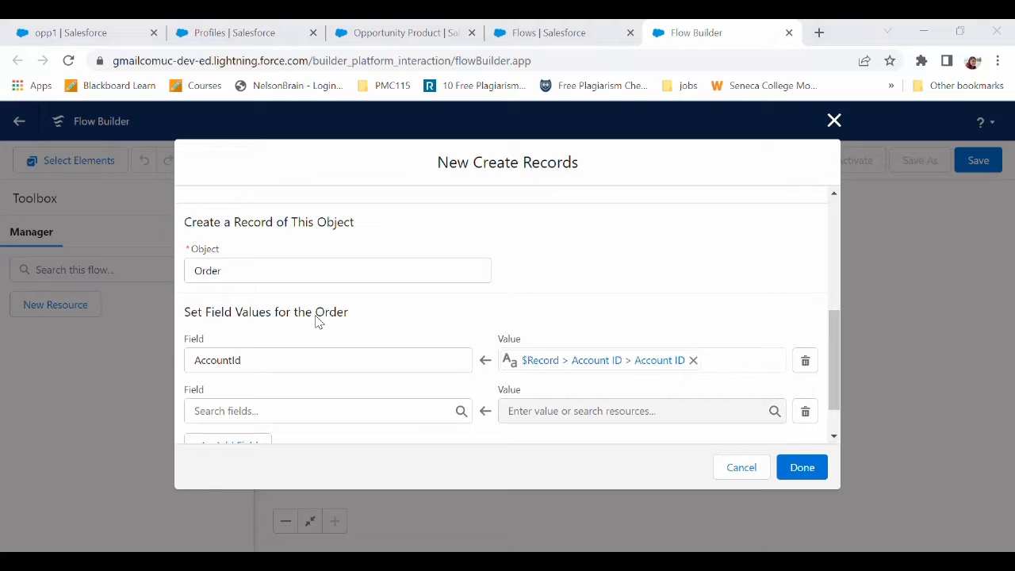
Set the Order's Pricebook2Id field to the triggering opportunity's price book, $Record.Pricebook2Id.
click(307, 409)
text(pri)
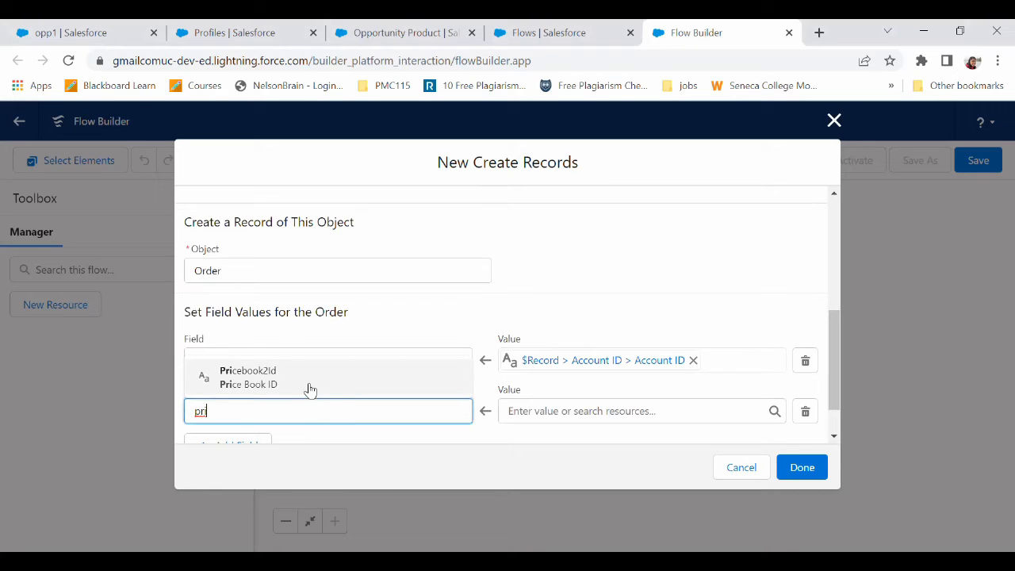
click(308, 384)
click(560, 414)
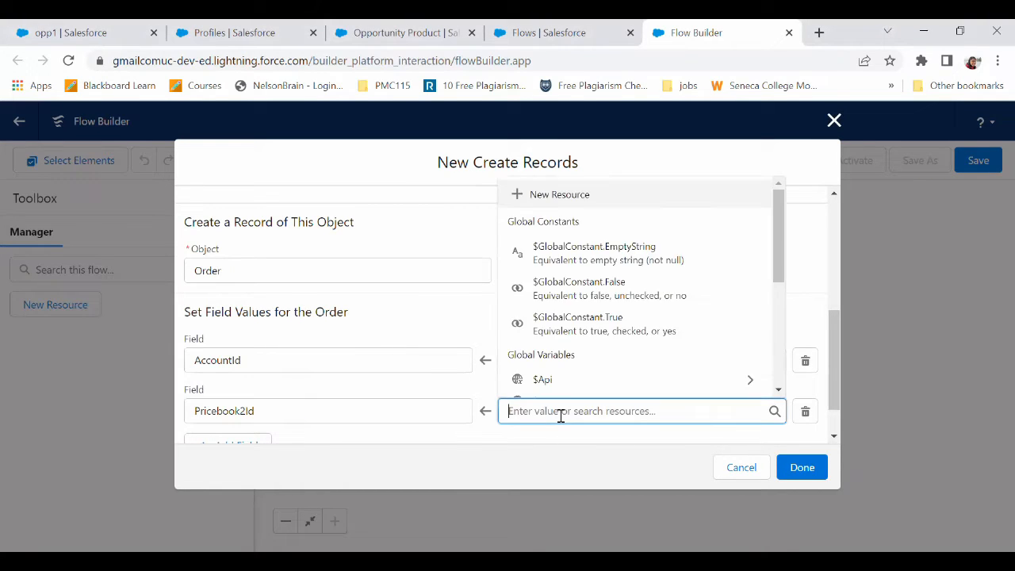
text(rec)
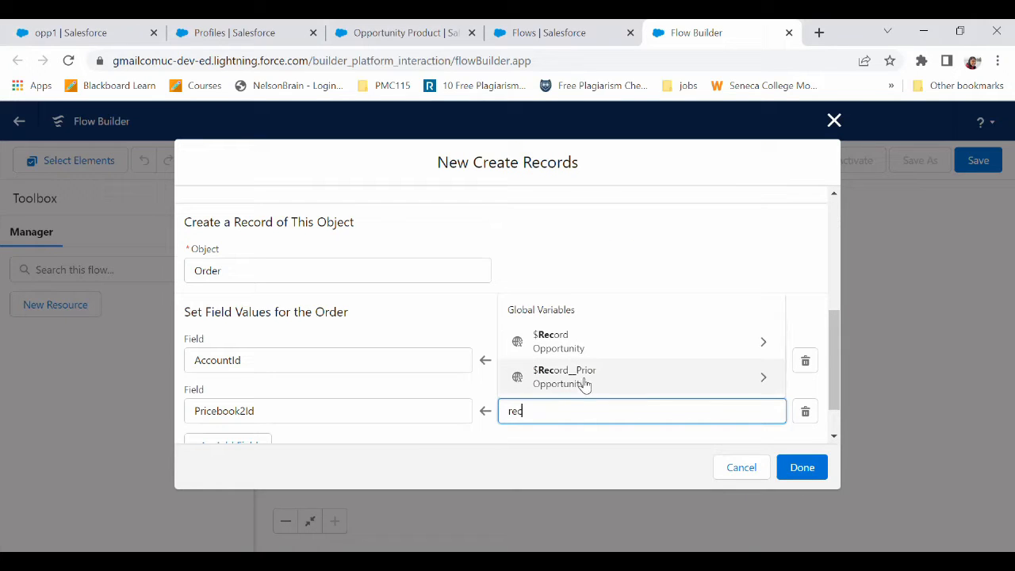
click(600, 341)
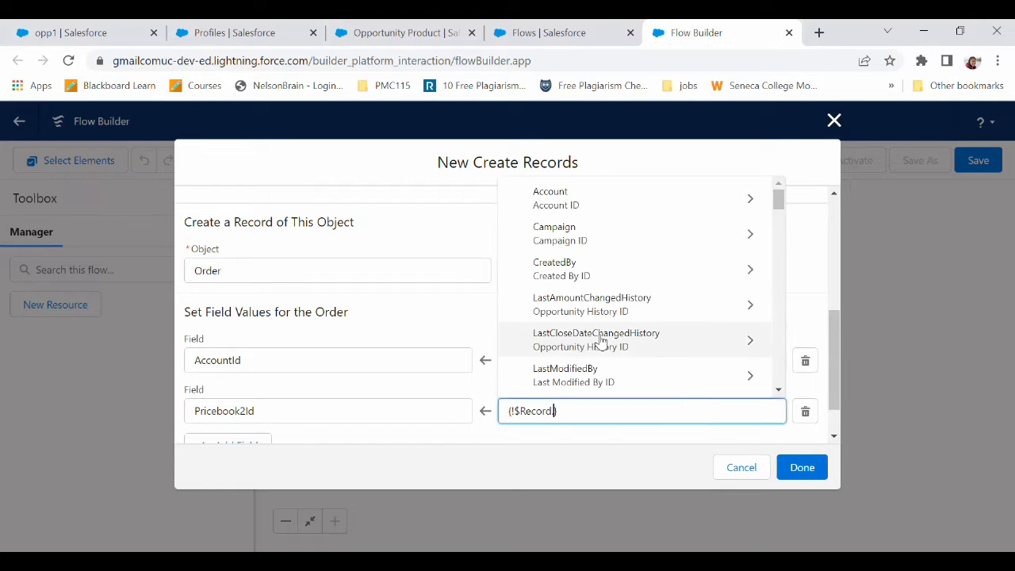
drag(777, 200, 775, 366)
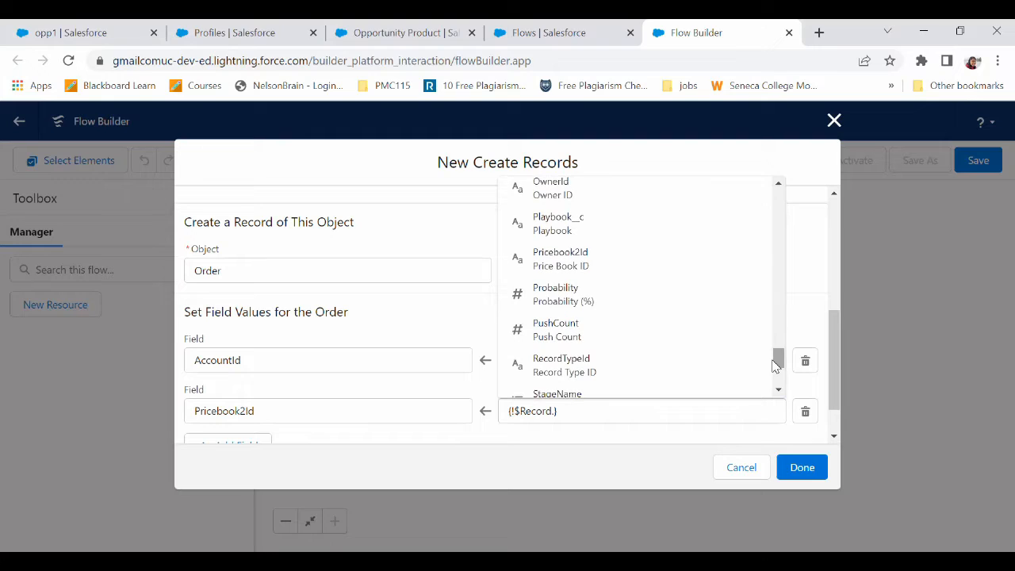
click(576, 268)
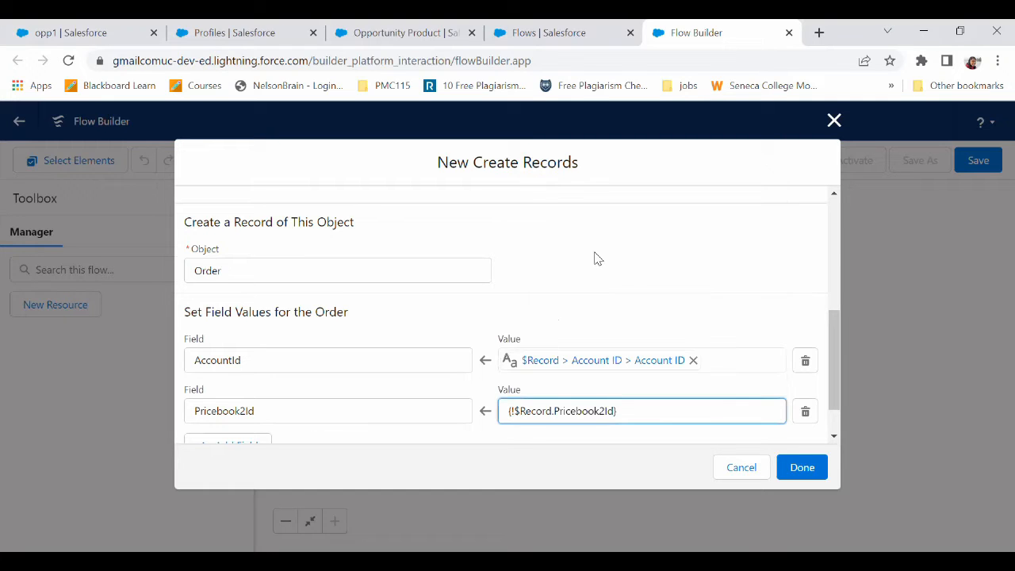
Add a third field row to the Order values and choose CustomerAuthorizedById as its field.
scroll(831, 336, down, 1)
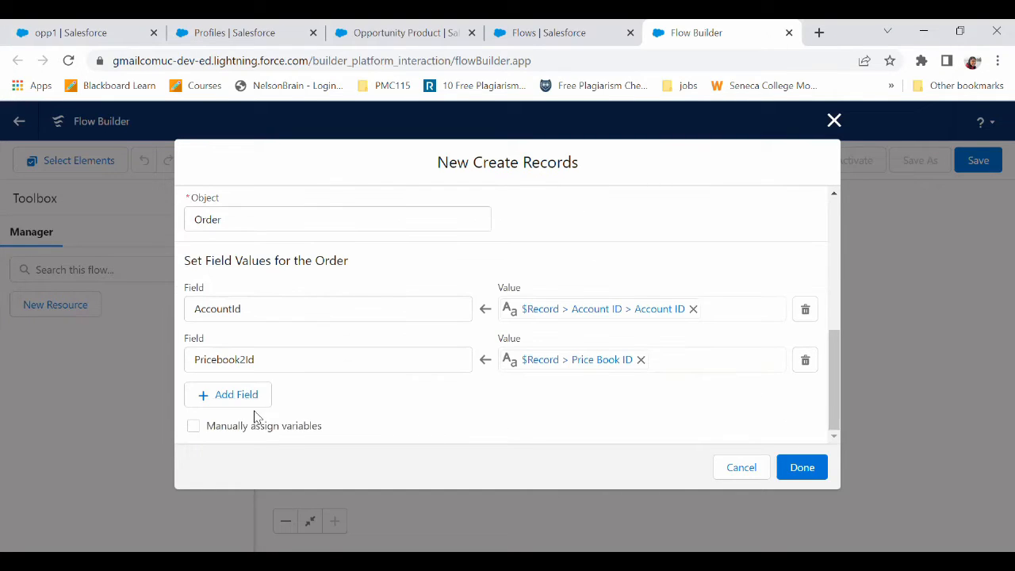
click(246, 400)
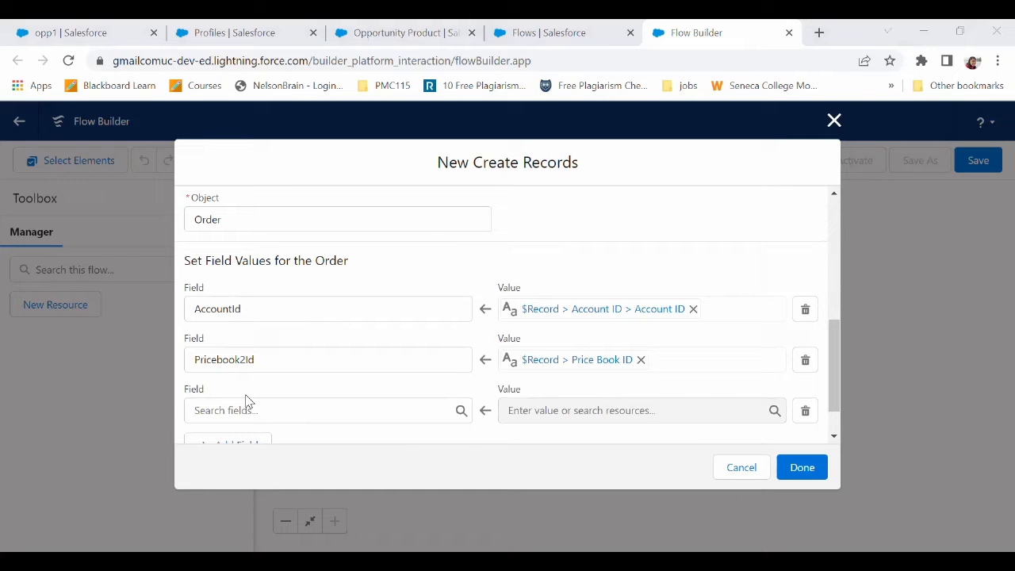
click(236, 413)
text(custom)
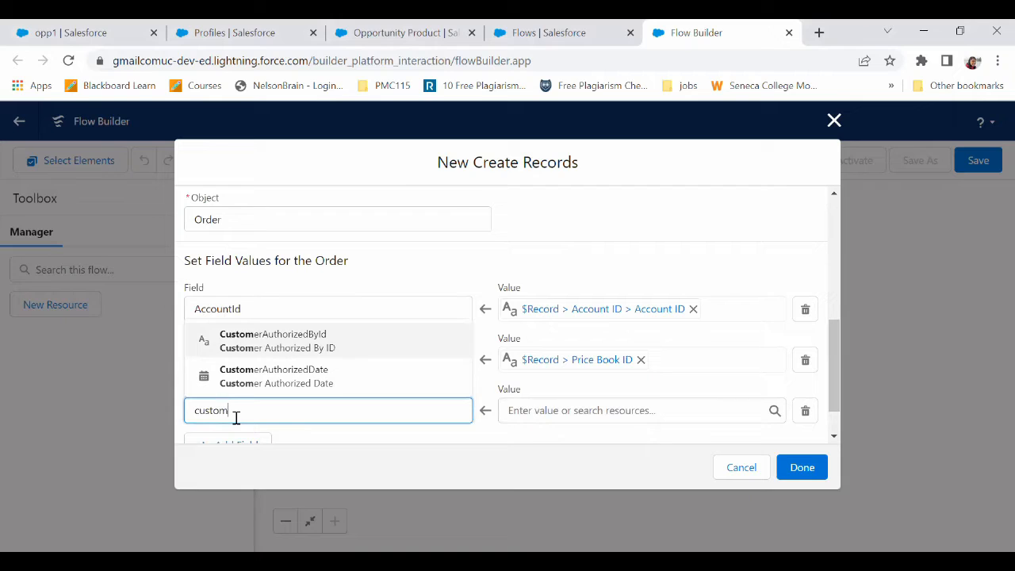
click(300, 348)
Set the CustomerAuthorizedById value to $Record.ContactId and add a fourth field row.
click(519, 409)
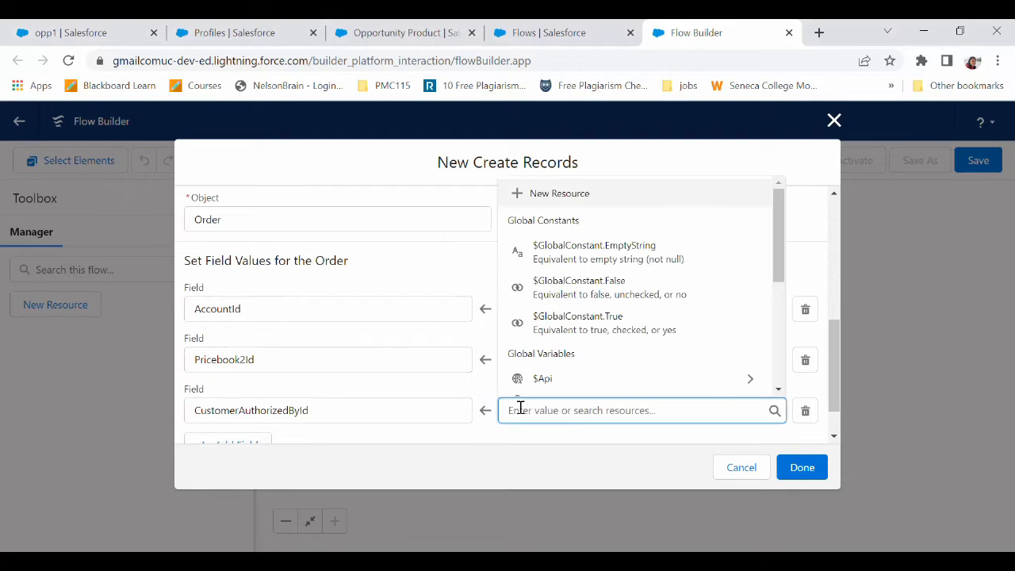
key(alt+Tab)
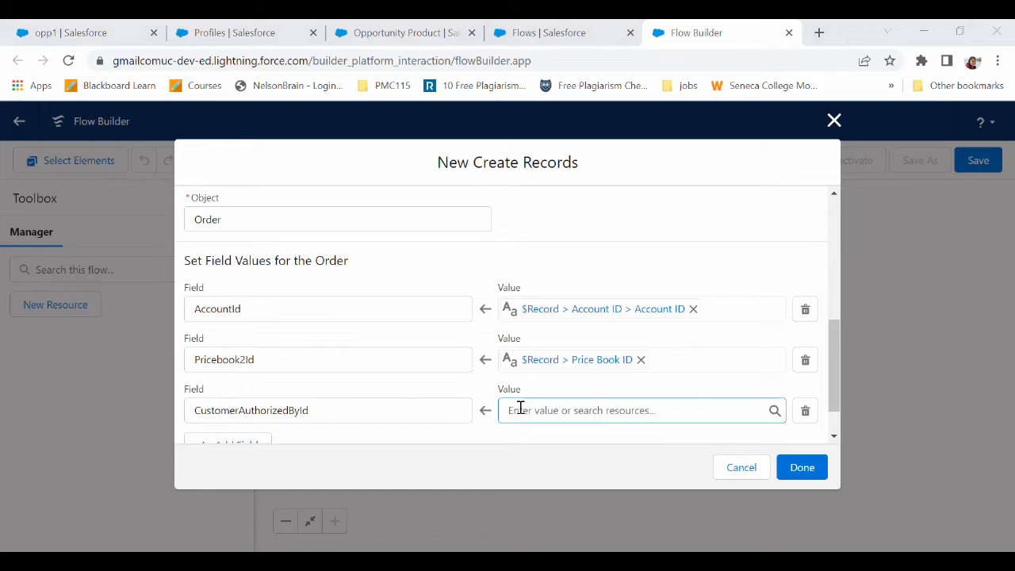
click(519, 409)
text(cont)
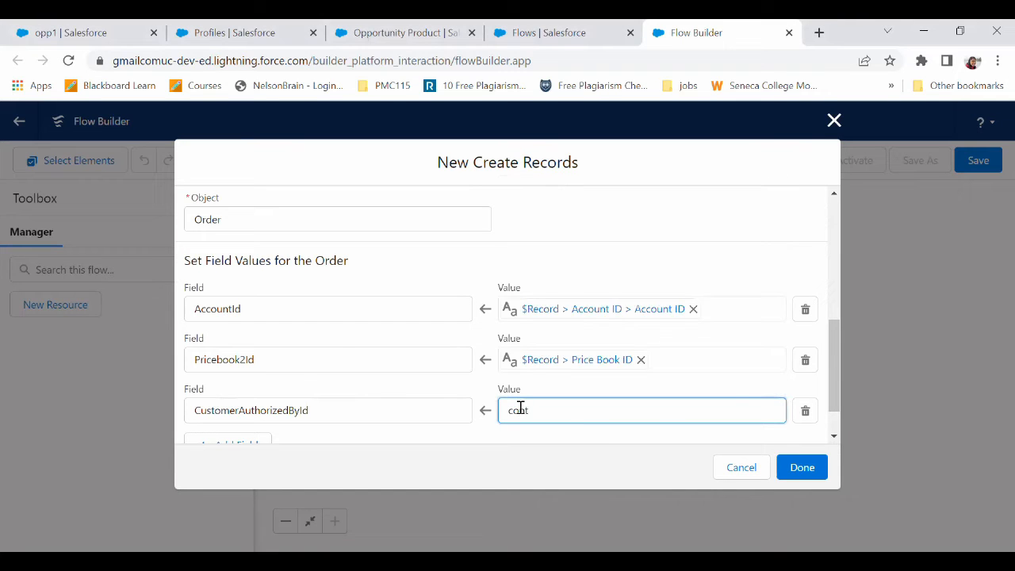
key(BackSpace)
key(BackSpace)
key(BackSpace)
key(BackSpace)
text(recor)
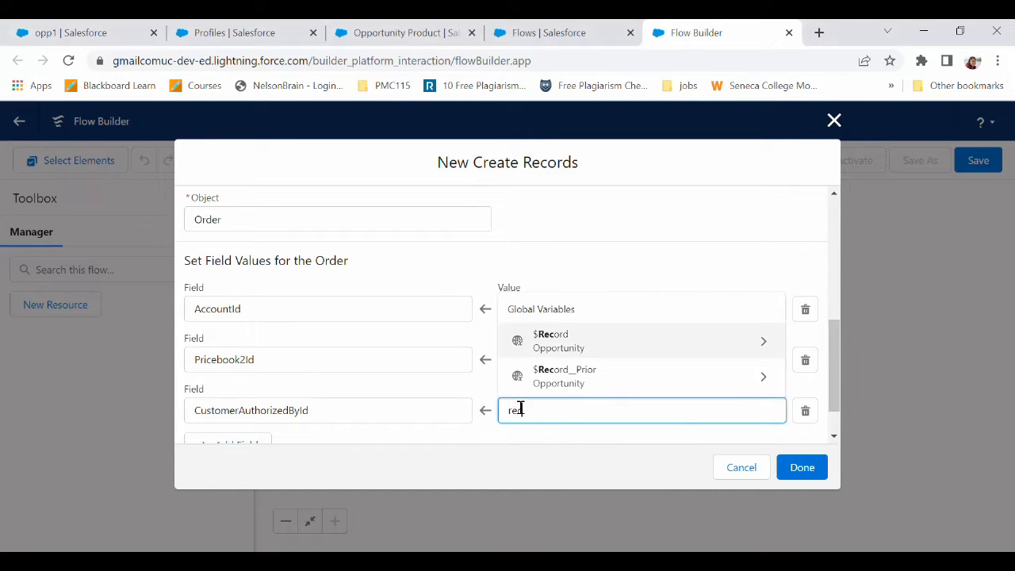
click(567, 338)
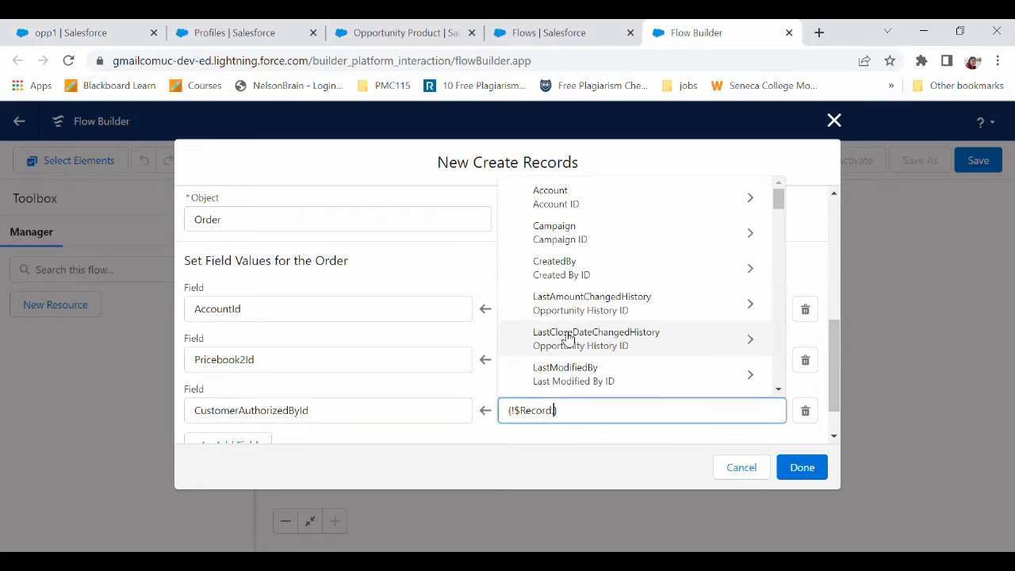
text(.cont)
click(570, 379)
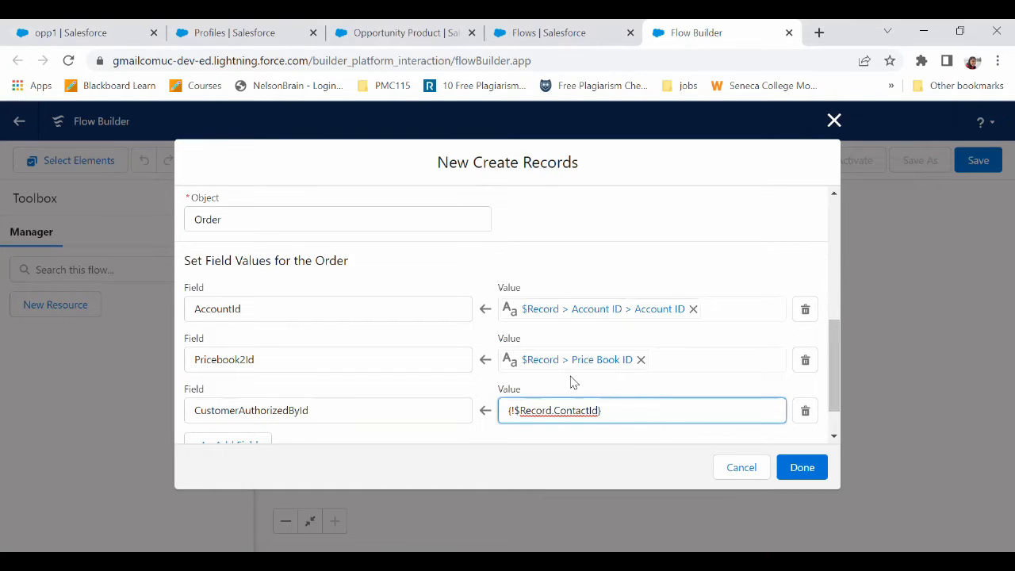
click(248, 444)
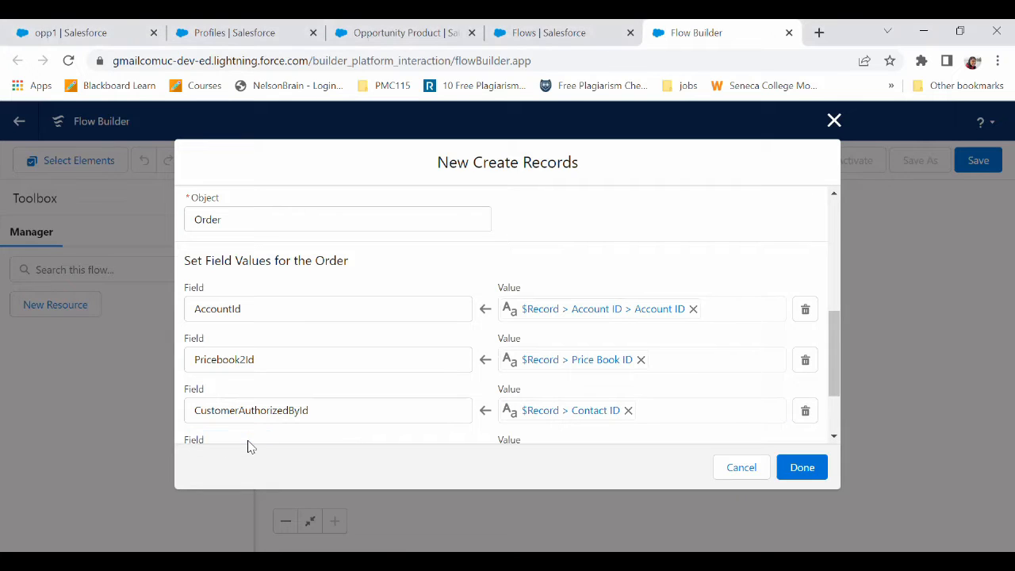
Map the order's CompanyAuthorizedDate field to the triggering record's Close Date.
scroll(832, 428, down, 2)
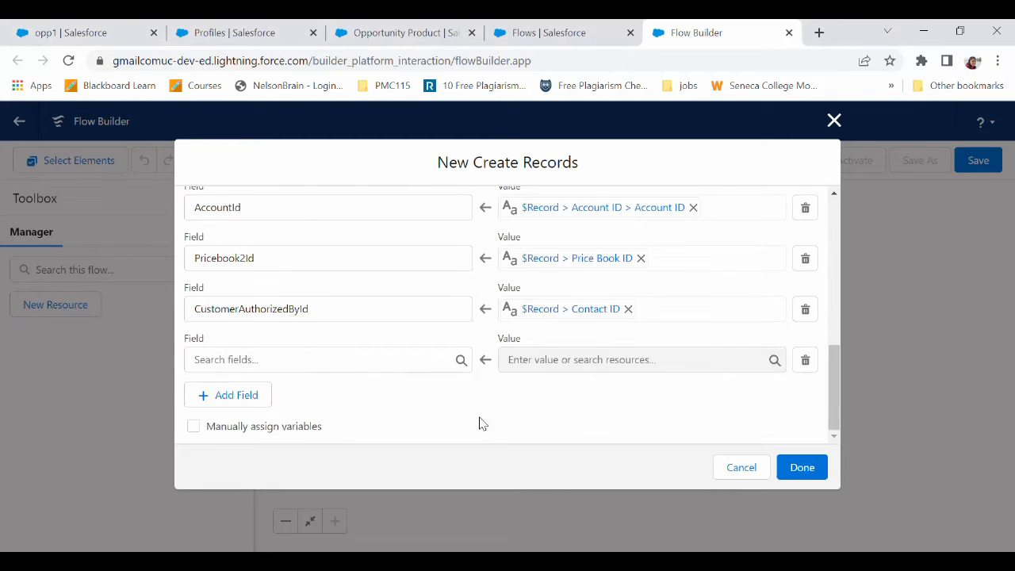
click(311, 358)
text(auth)
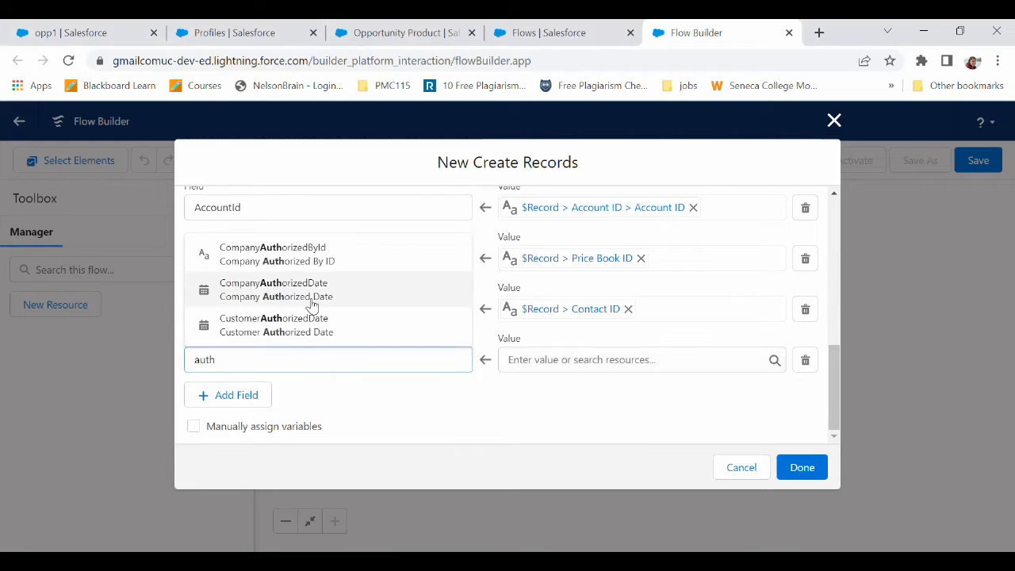
click(312, 305)
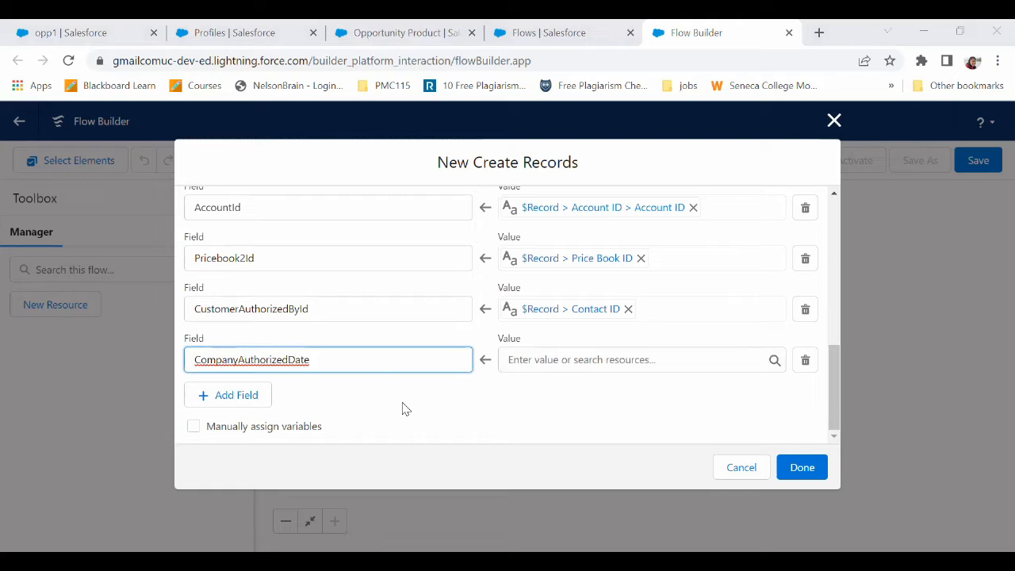
click(530, 363)
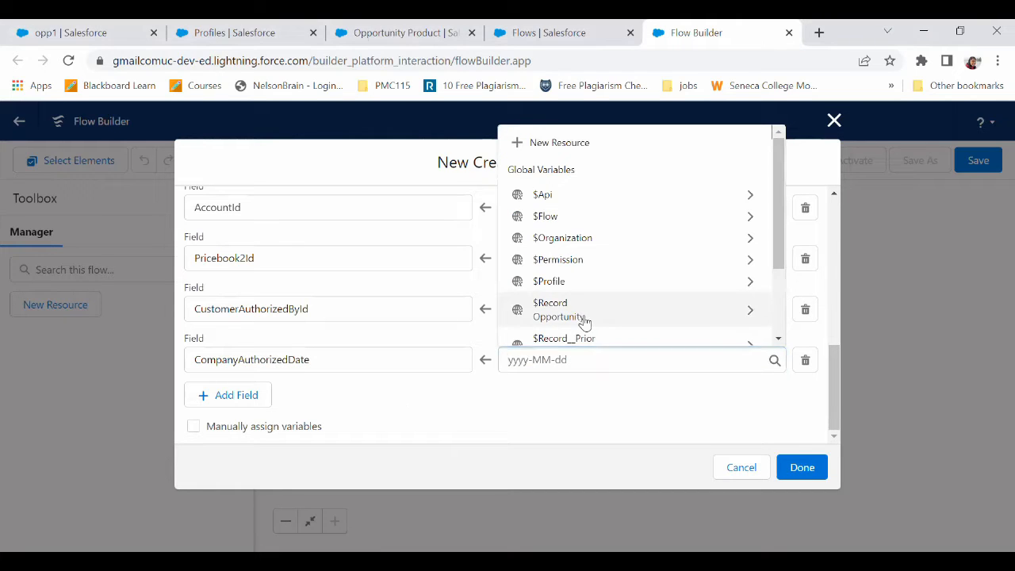
click(584, 320)
text(.)
scroll(597, 291, down, 4)
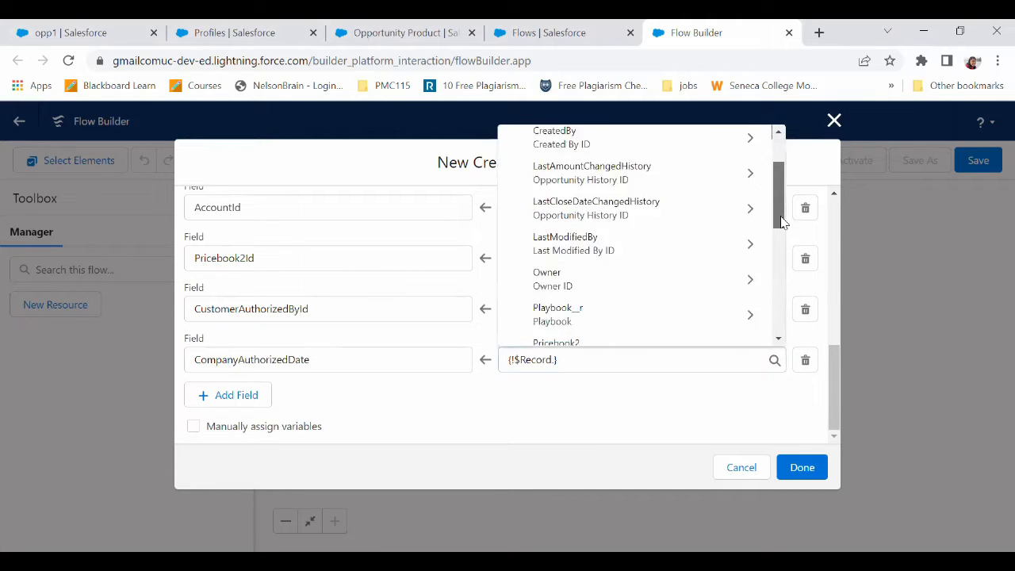
click(597, 292)
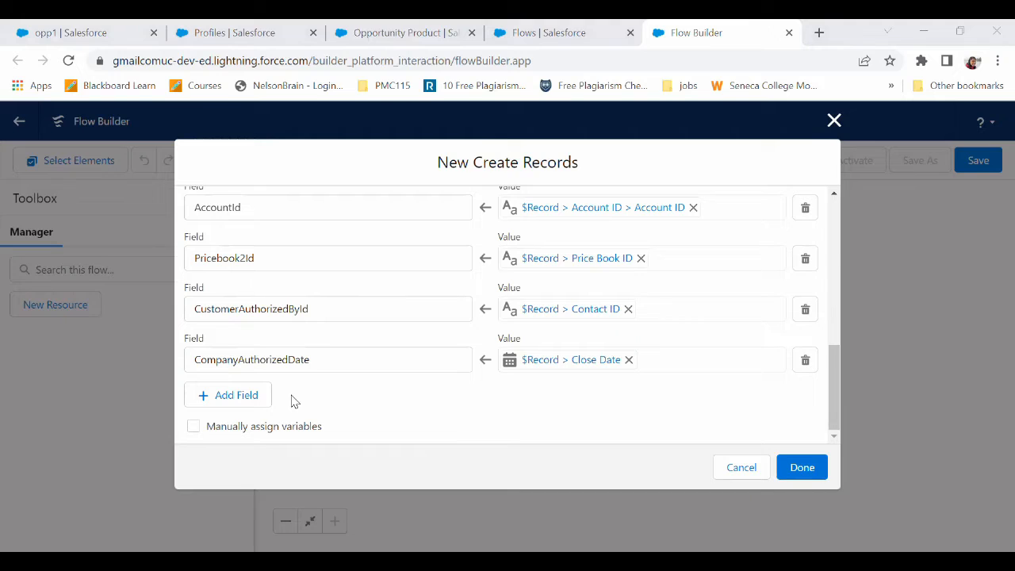
Add another field row to the order's field values and choose EffectiveDate as its field.
click(255, 390)
click(227, 408)
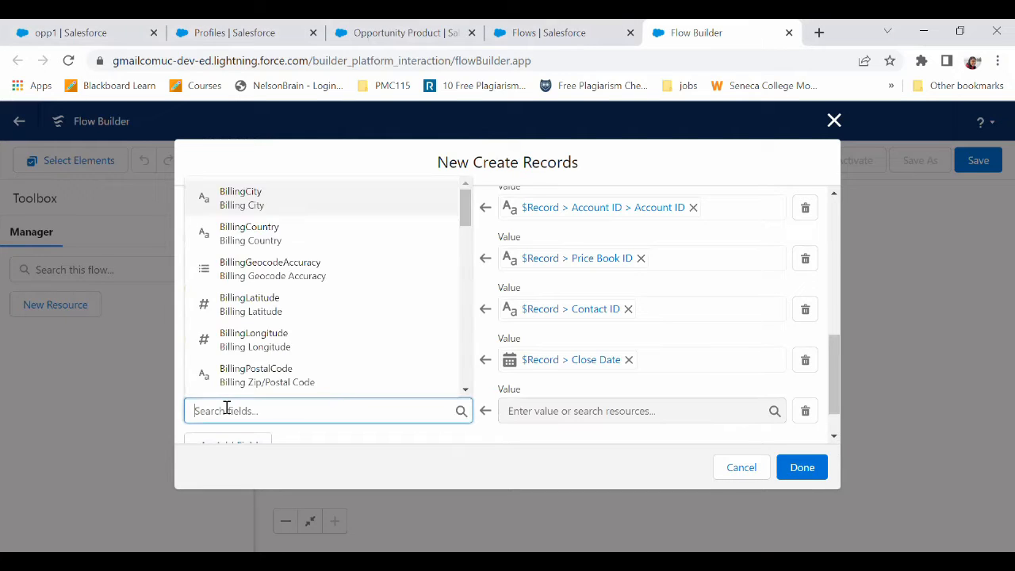
text(eff)
click(252, 388)
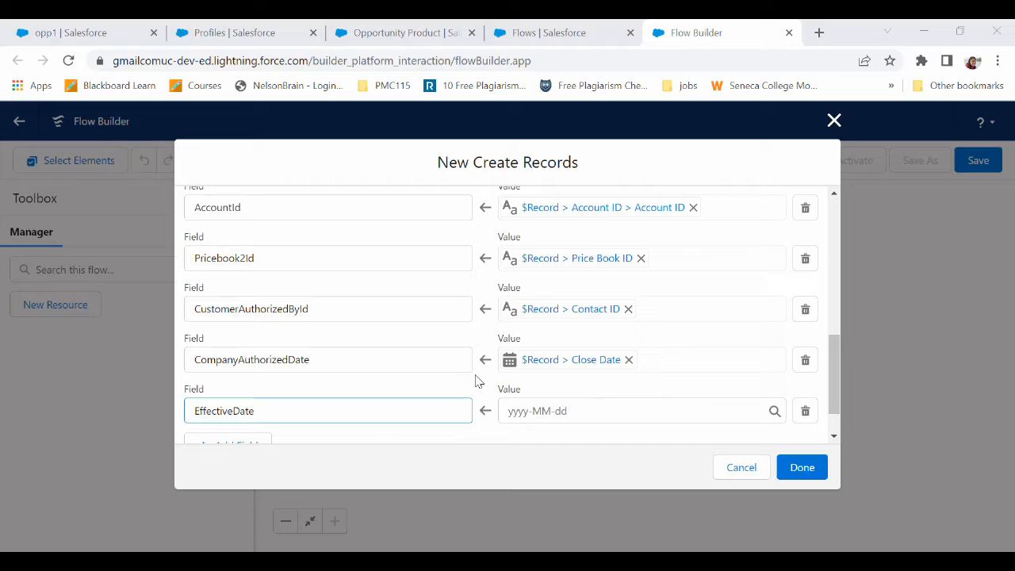
Start a new formula resource for the EffectiveDate value, with API name EffectiveDate and data type Date.
click(551, 412)
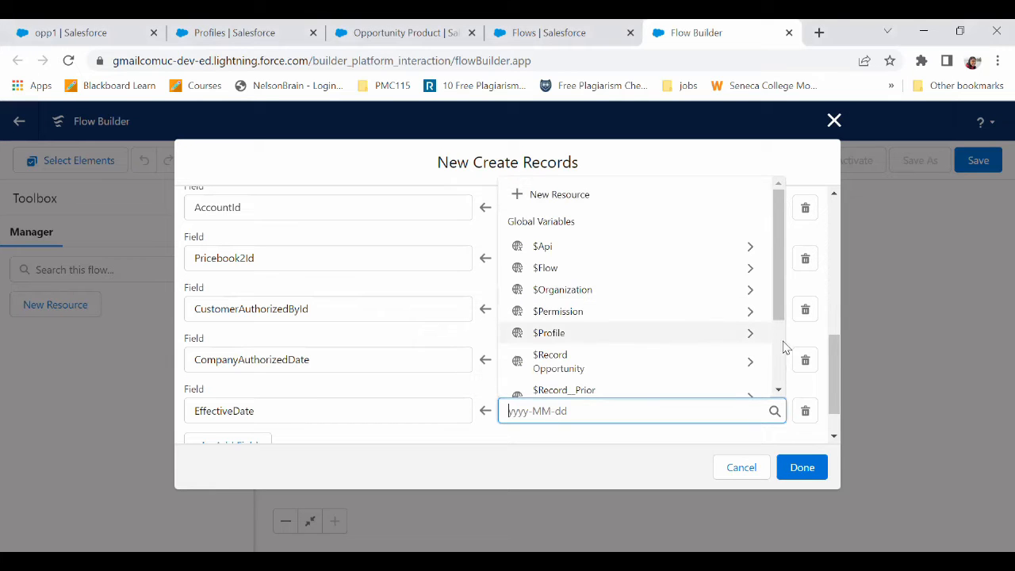
click(778, 367)
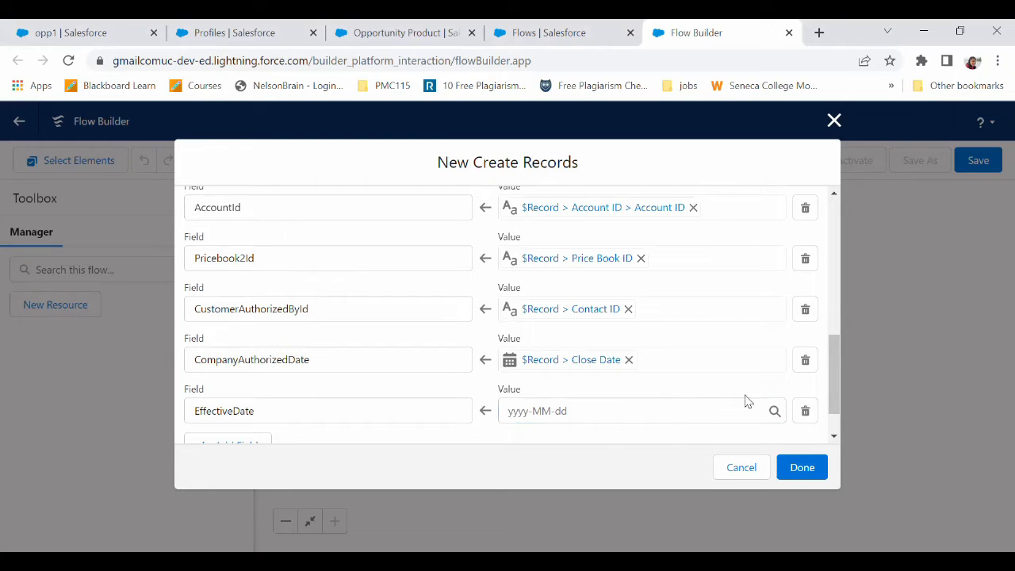
click(600, 412)
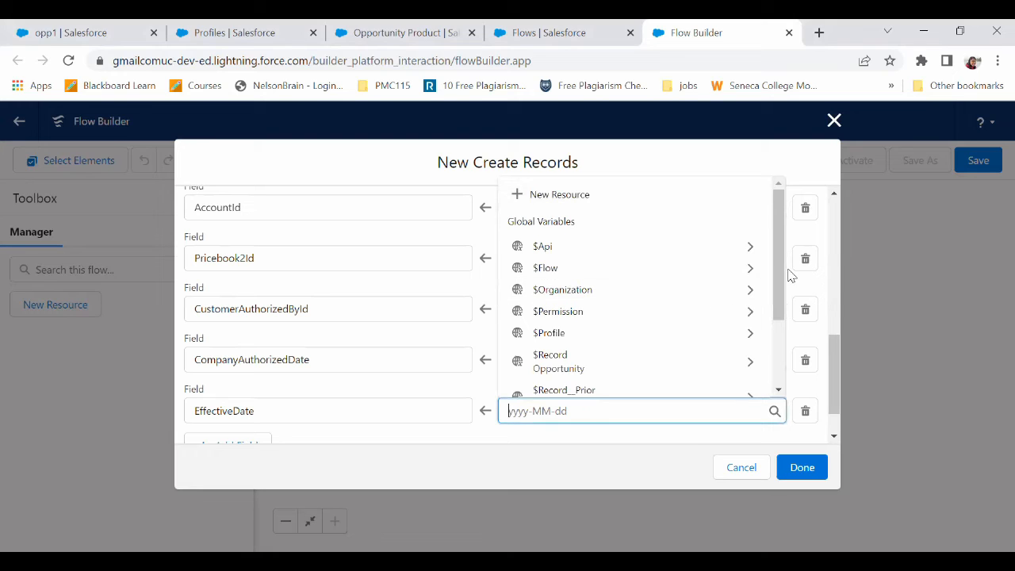
click(517, 190)
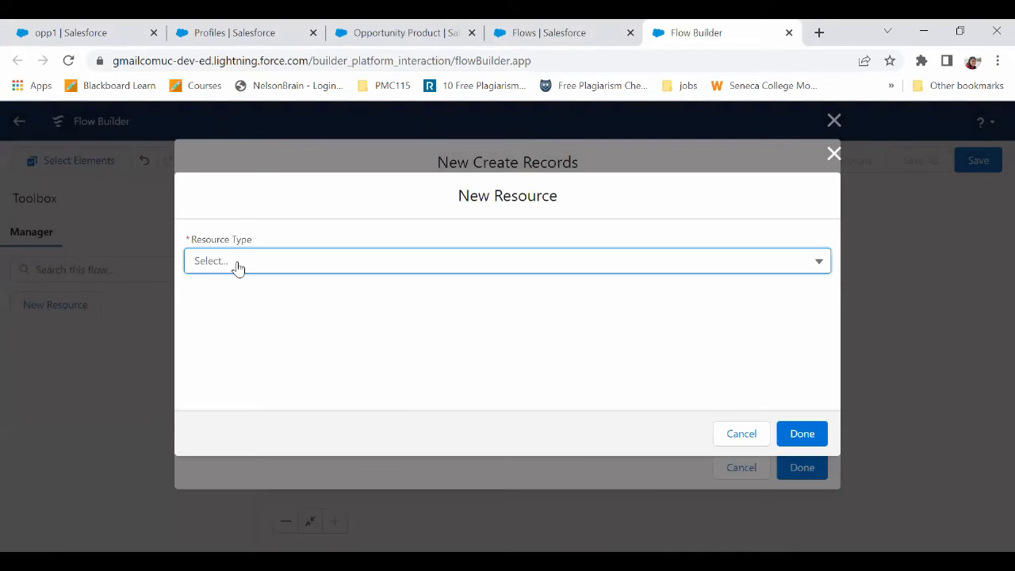
click(234, 264)
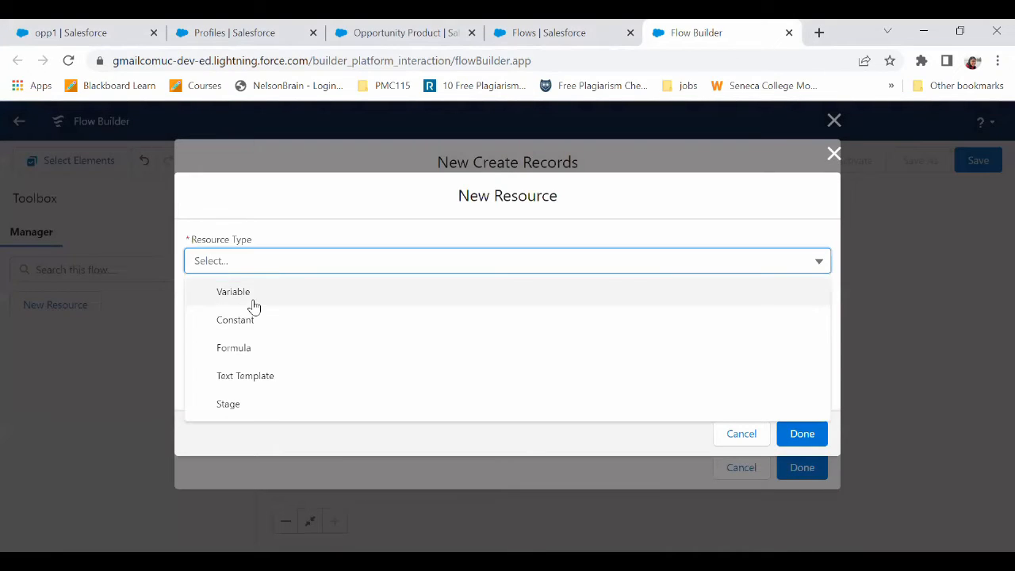
click(239, 348)
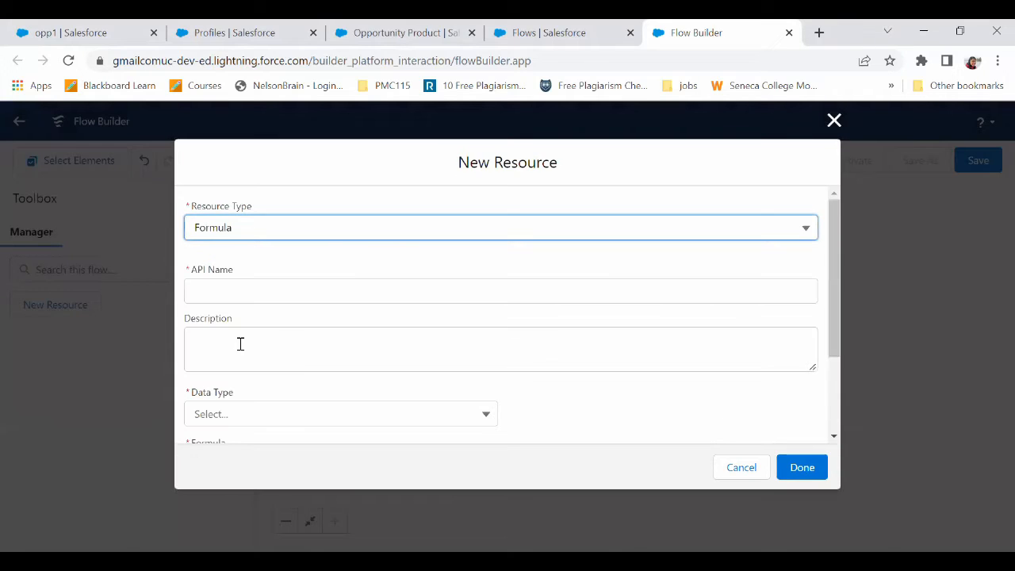
click(229, 295)
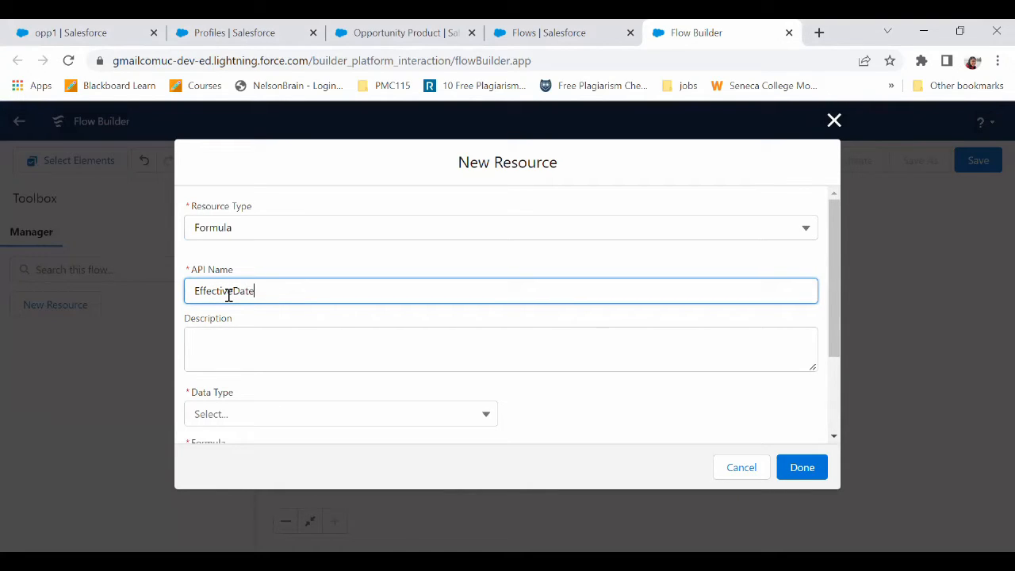
click(233, 344)
click(251, 417)
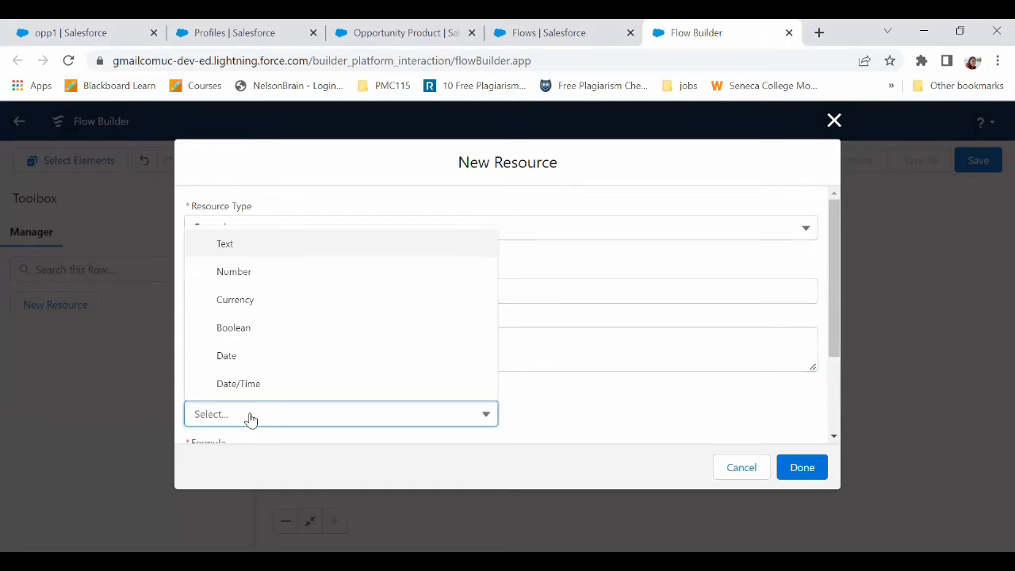
click(254, 365)
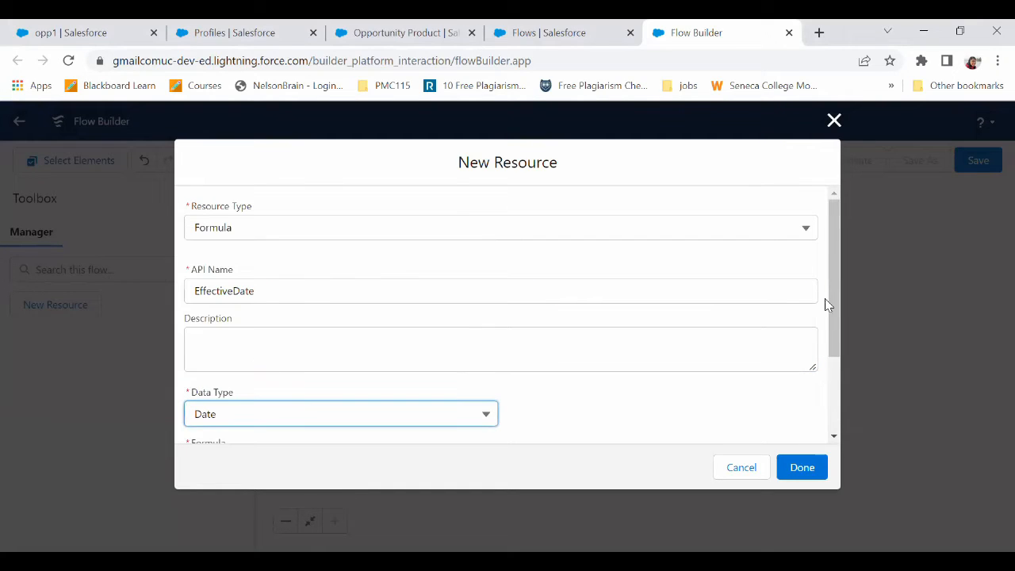
Enter the formula {!$Record.CloseDate} + 2 and apply the new resource as the EffectiveDate value.
scroll(833, 293, down, 2)
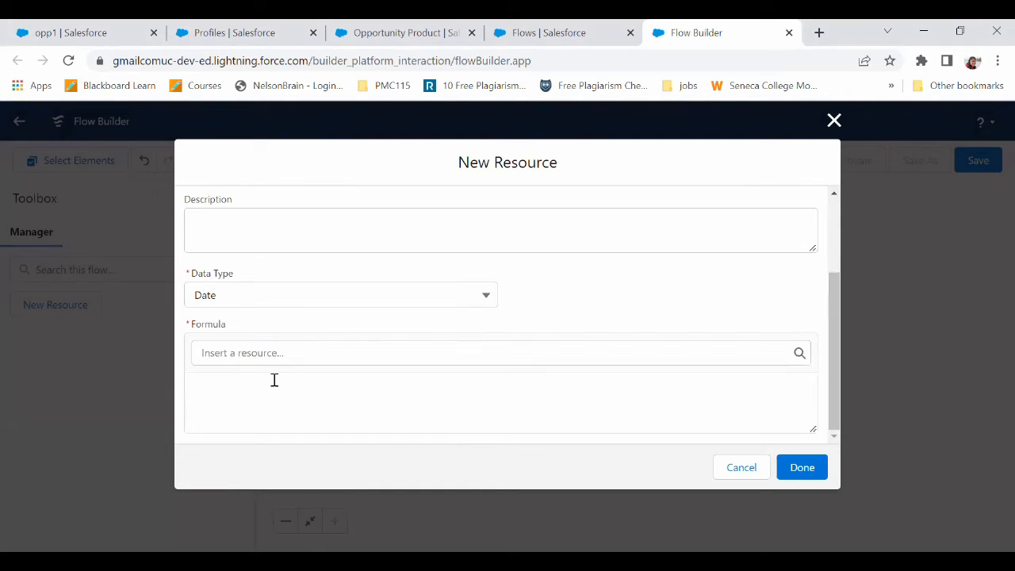
click(275, 381)
text({!$Record.CloseDate} + 2)
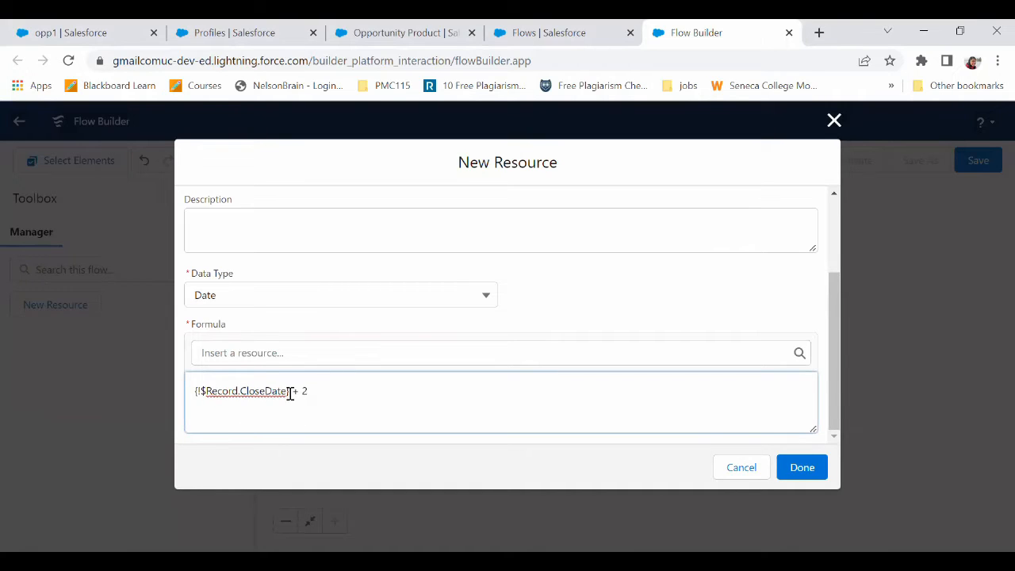
click(802, 481)
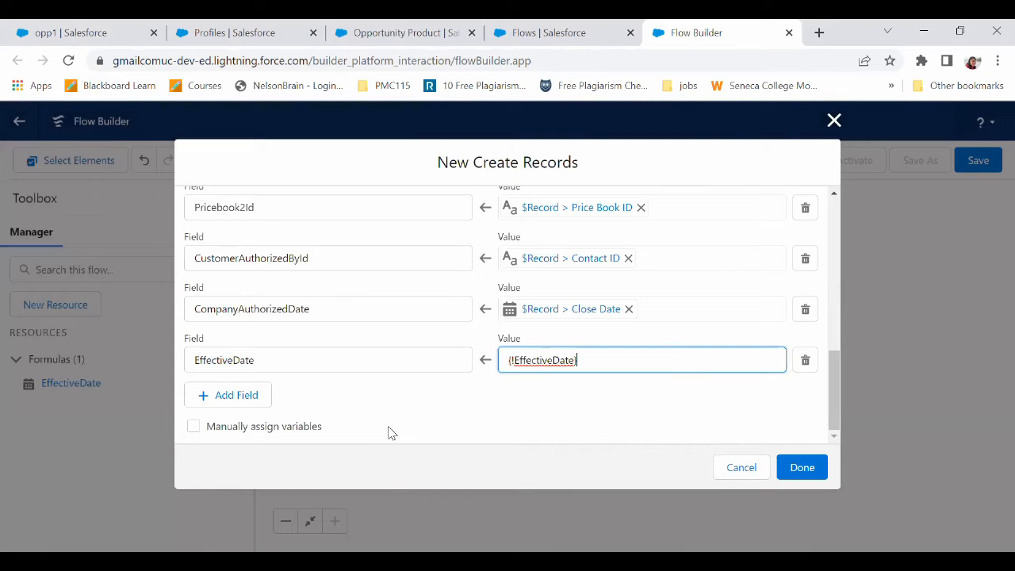
click(389, 432)
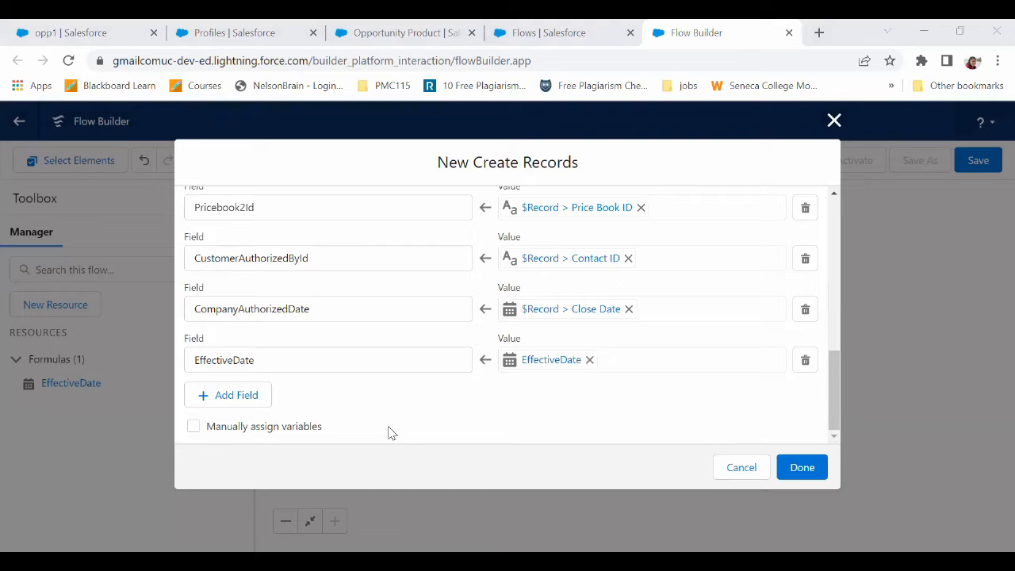
Add a Status field with the value Draft and finish the Create Records element.
click(216, 394)
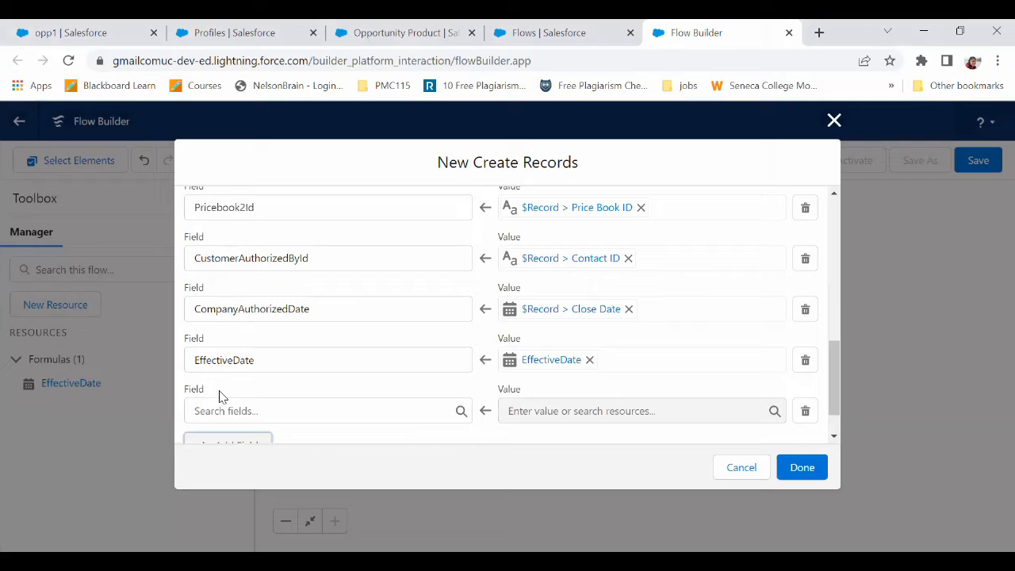
click(262, 401)
text(sta)
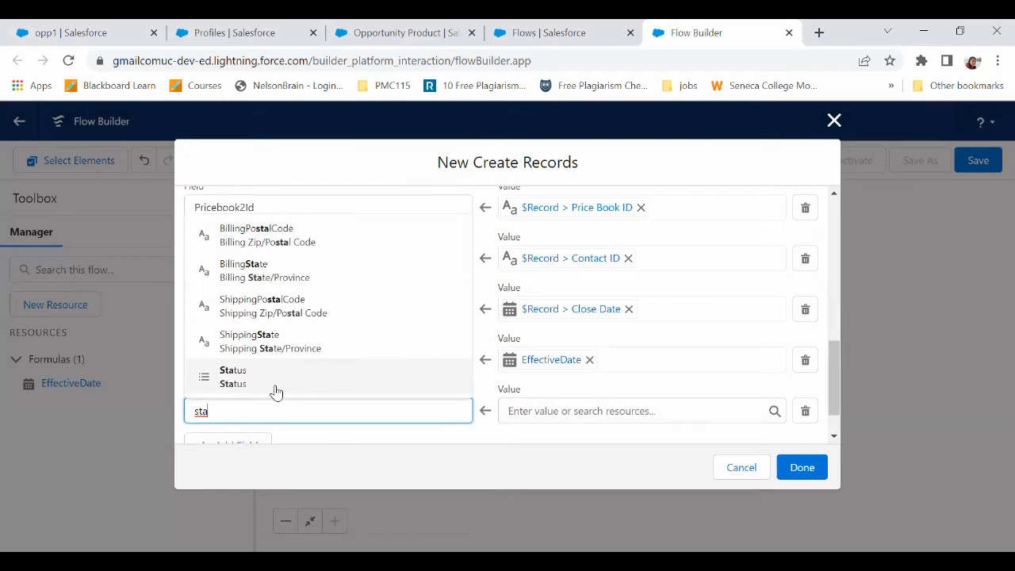
click(277, 387)
click(540, 403)
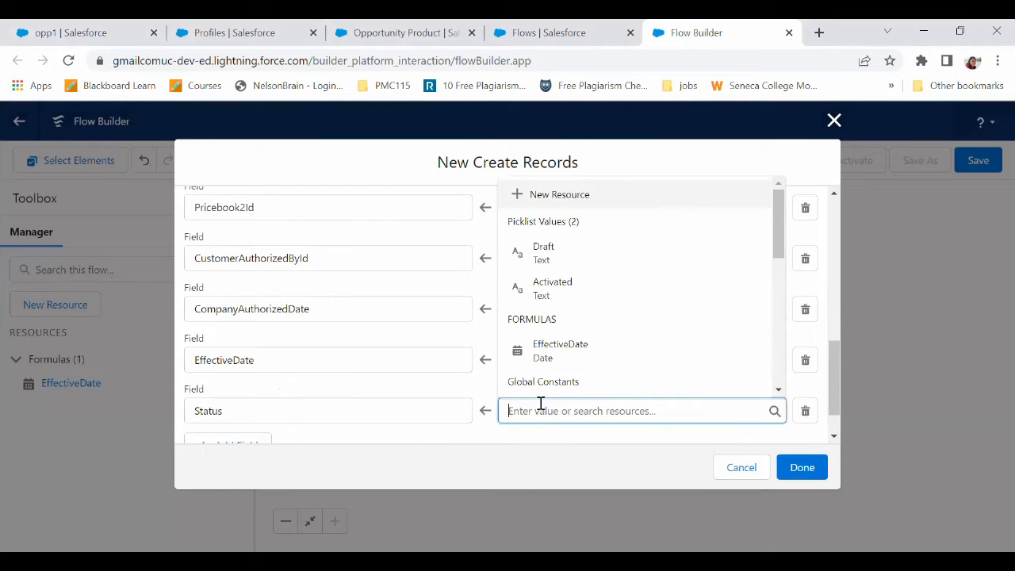
click(584, 250)
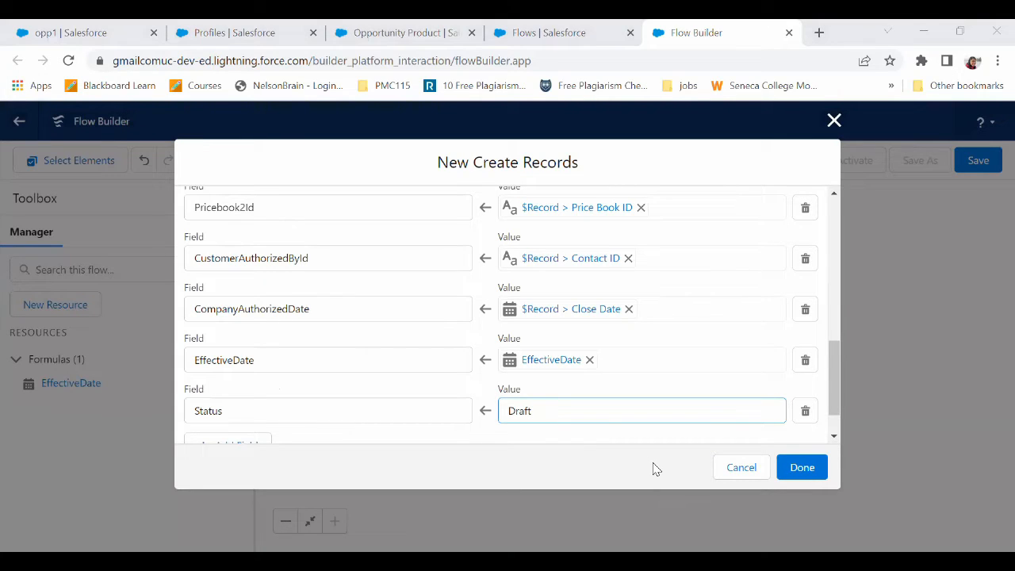
click(790, 464)
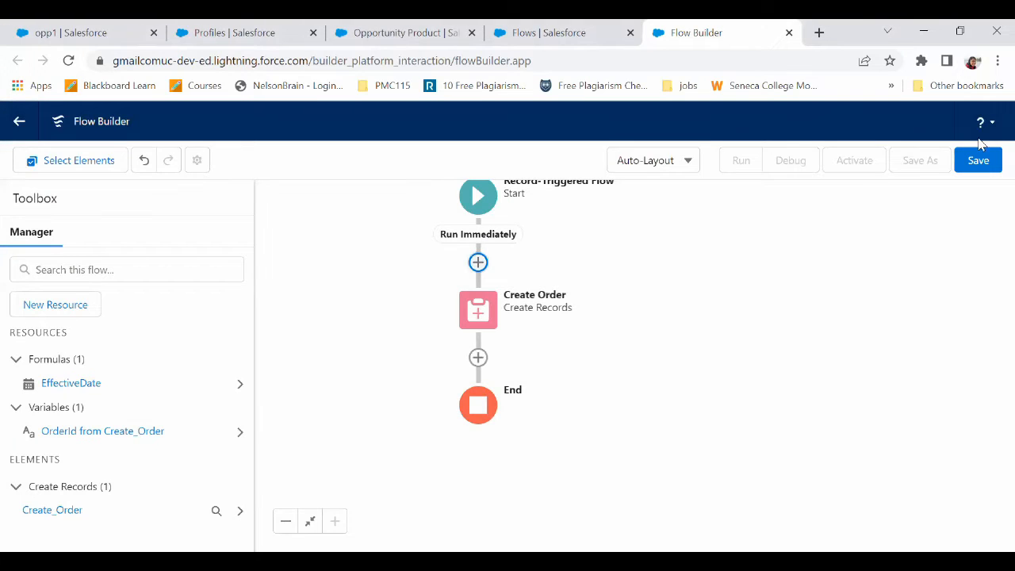
Save the flow with the label "Create Order Automatically" and activate it.
click(984, 158)
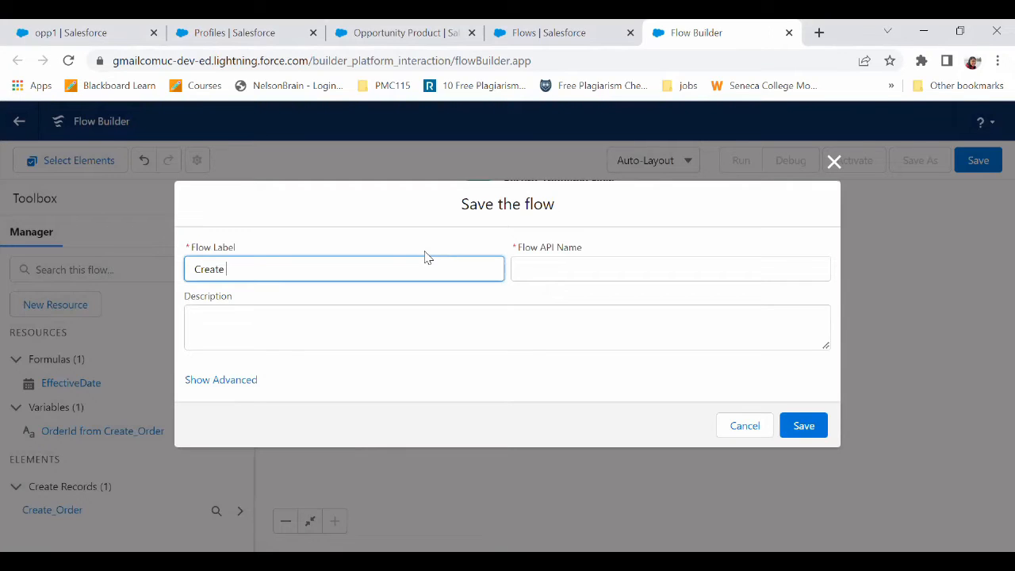
text(Create Order a)
key(BackSpace)
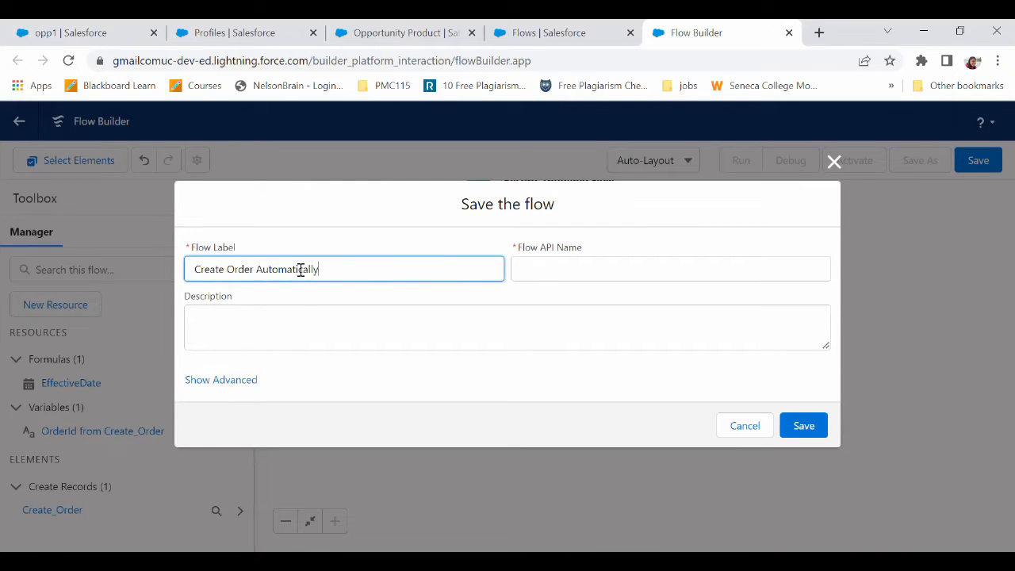
click(308, 341)
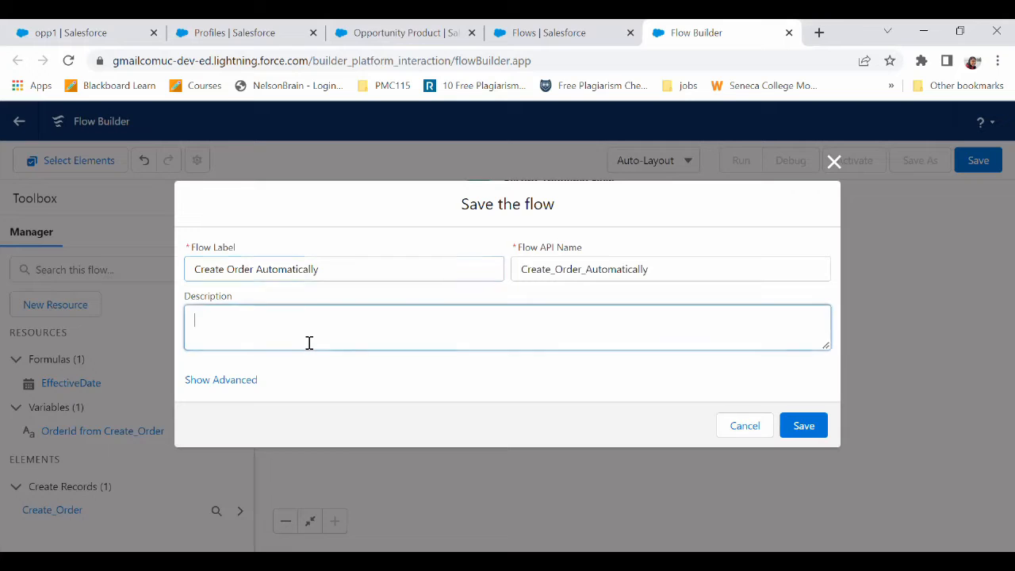
click(803, 426)
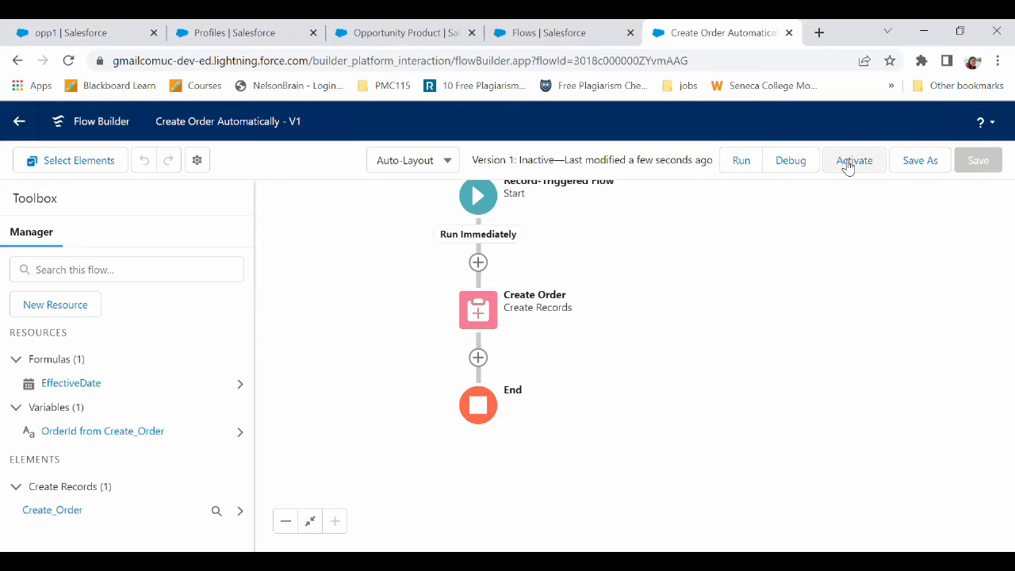
click(847, 162)
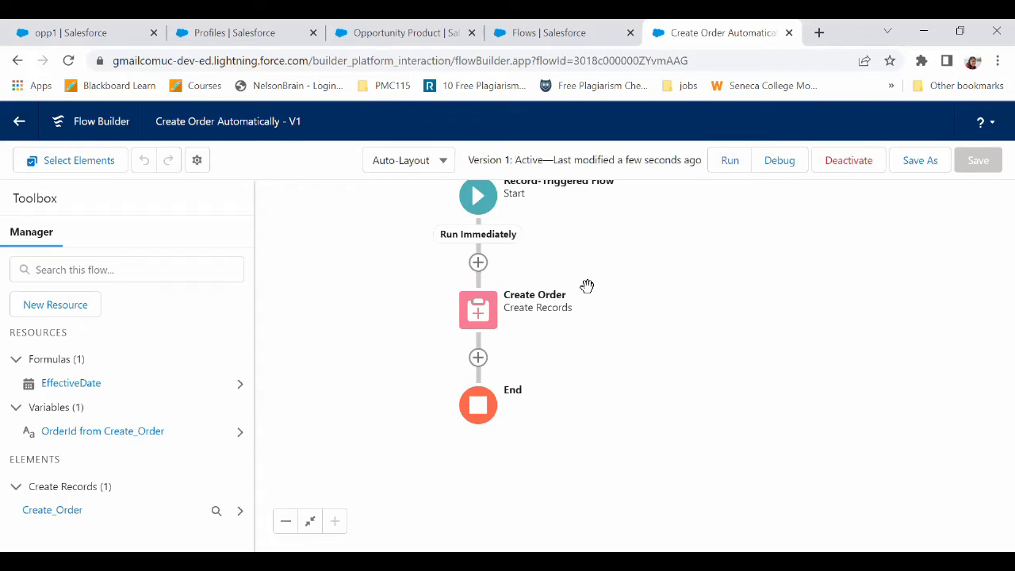
Return to the Sales opportunities, open the Lowe496 Inc opportunity and view its details.
click(72, 31)
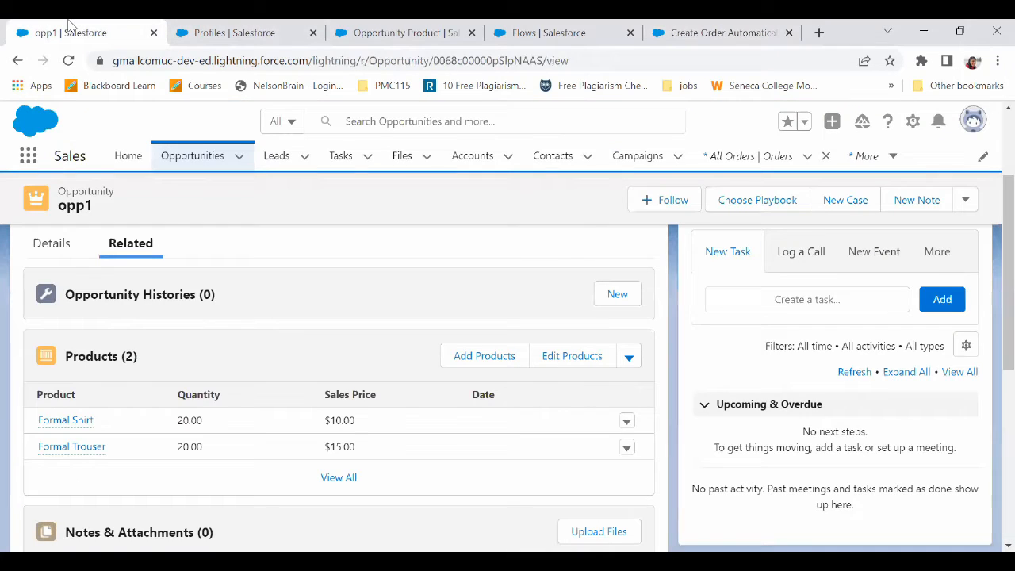
click(193, 156)
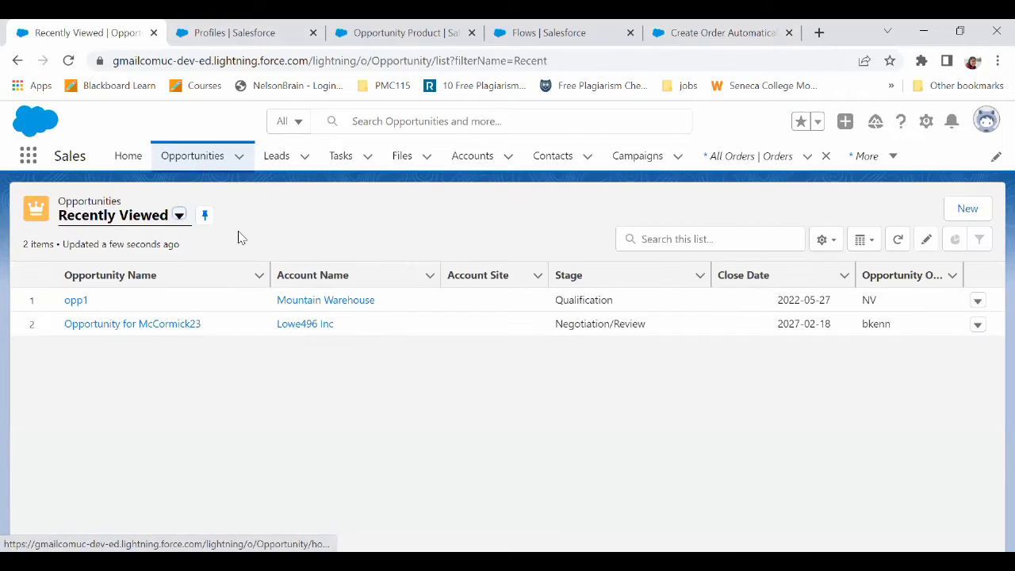
click(127, 327)
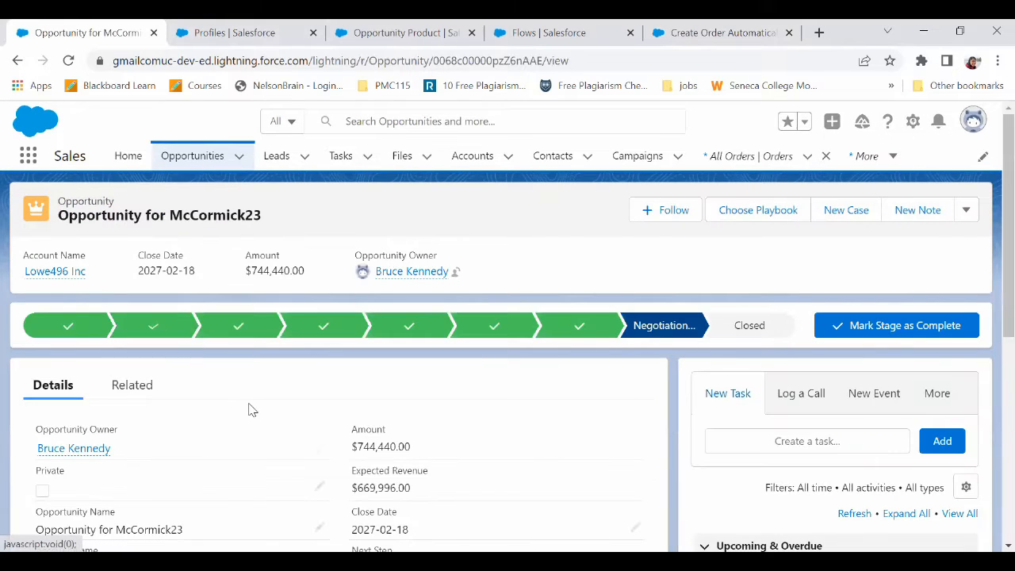
scroll(990, 321, down, 2)
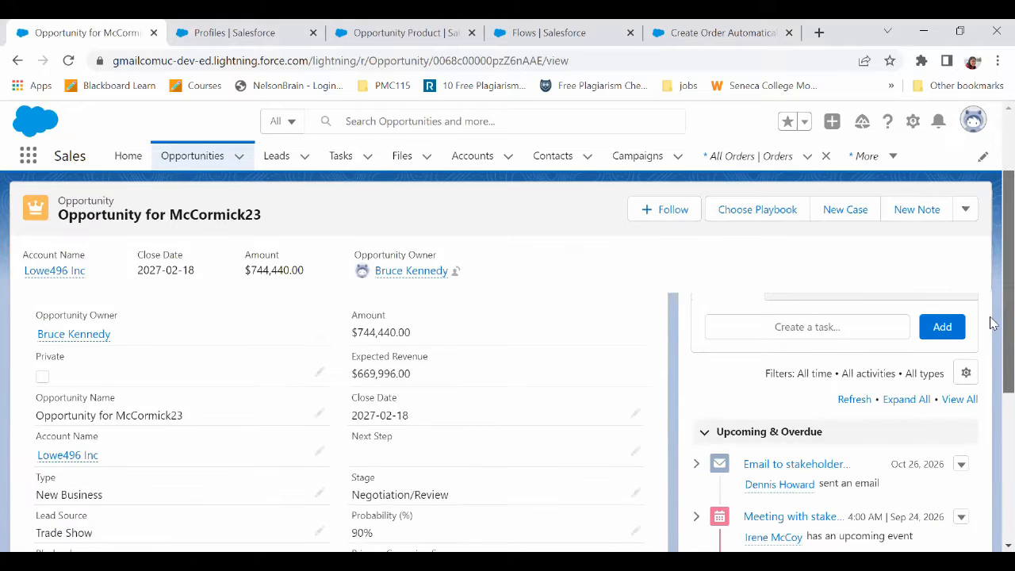
Review the opportunity's related products and return to its details.
scroll(747, 367, up, 2)
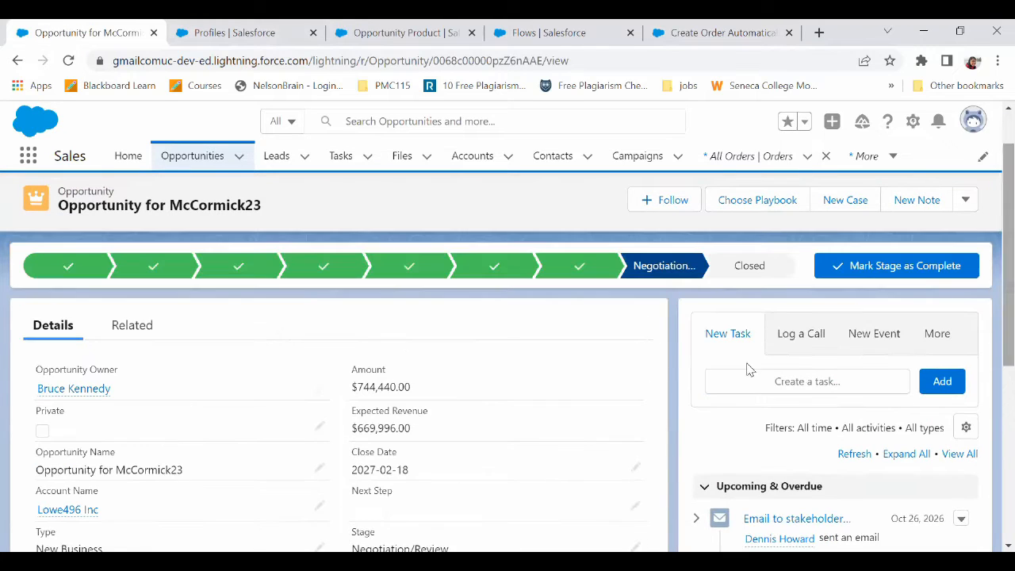
click(146, 329)
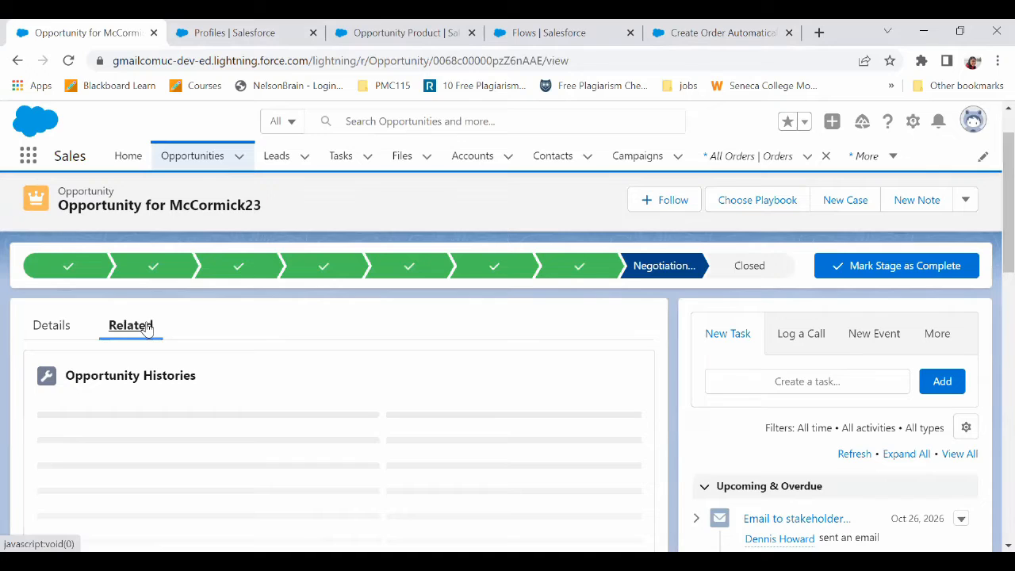
scroll(618, 371, down, 3)
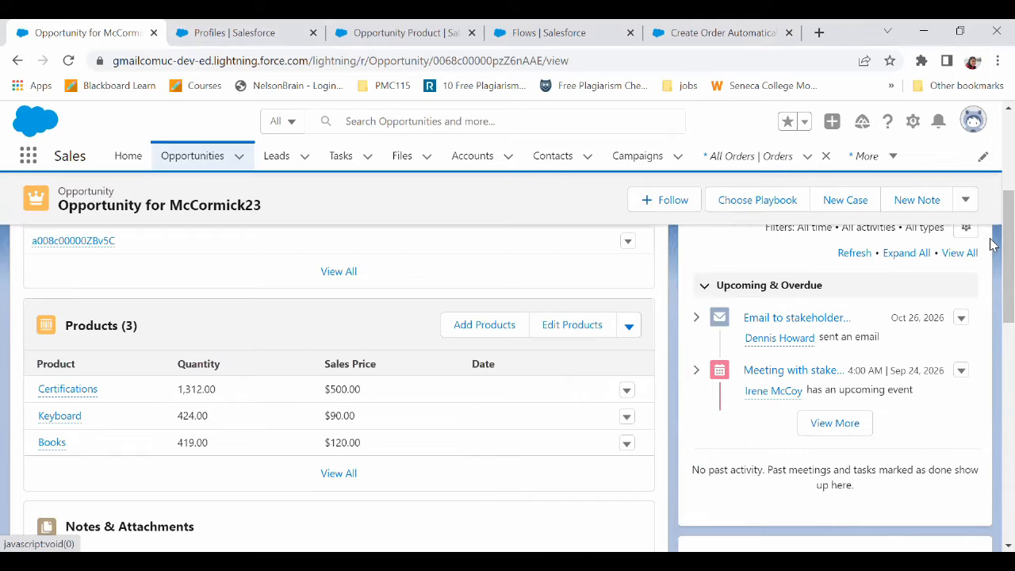
scroll(989, 244, up, 5)
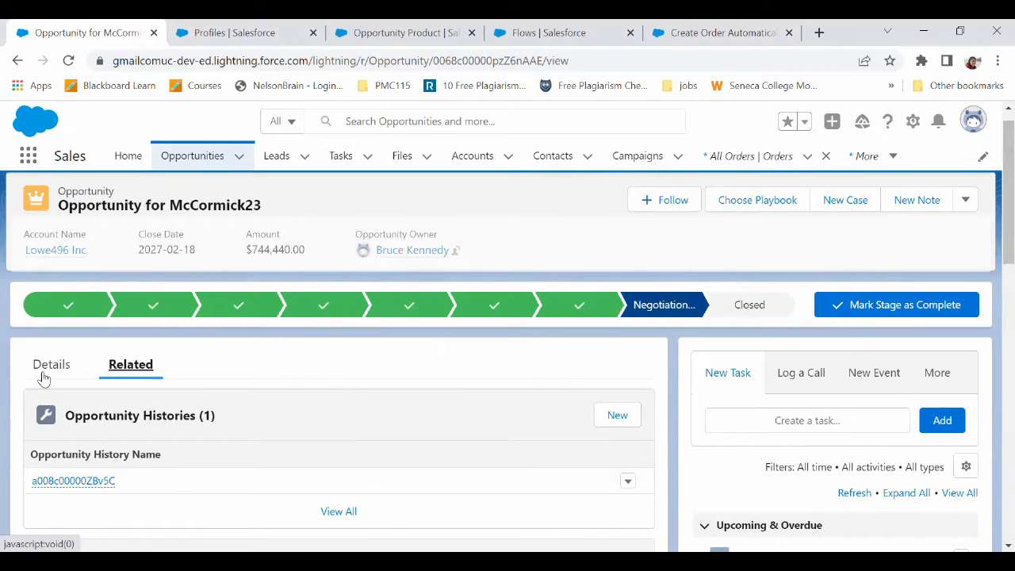
click(47, 366)
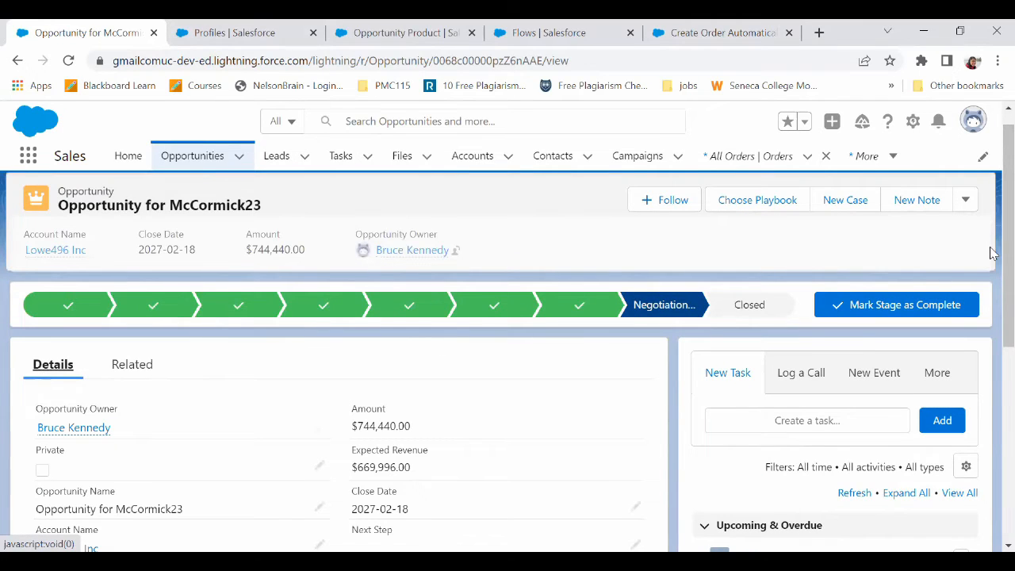
scroll(992, 254, down, 3)
Reload the Flows list in Setup and show the Triggered Flows view to check the new order flow.
click(600, 25)
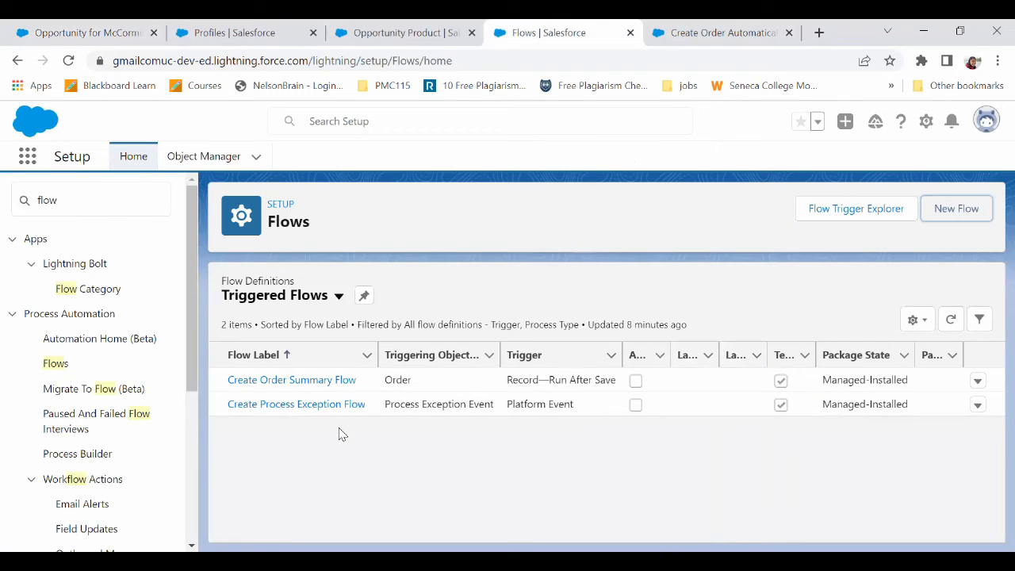
click(317, 295)
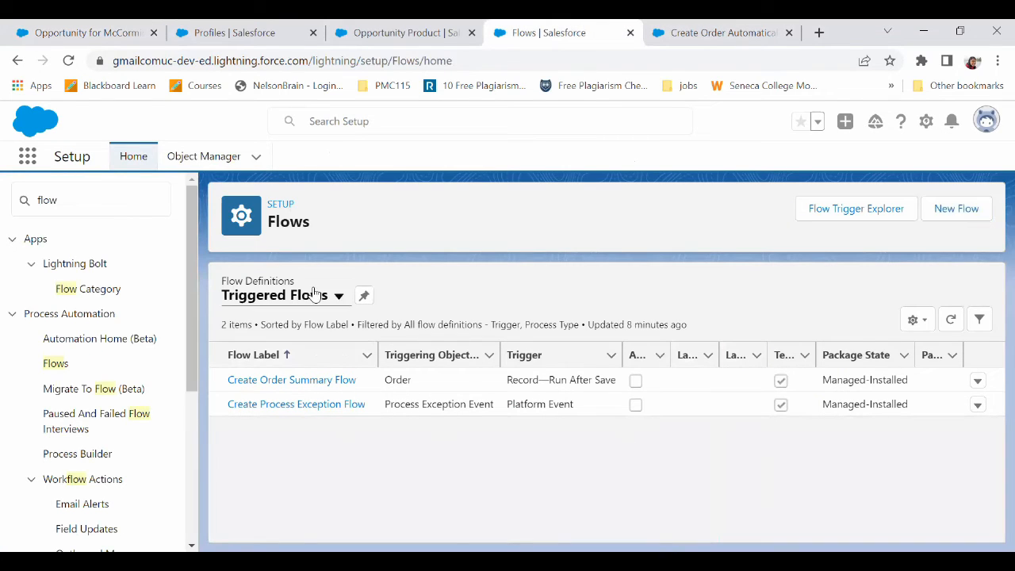
click(68, 60)
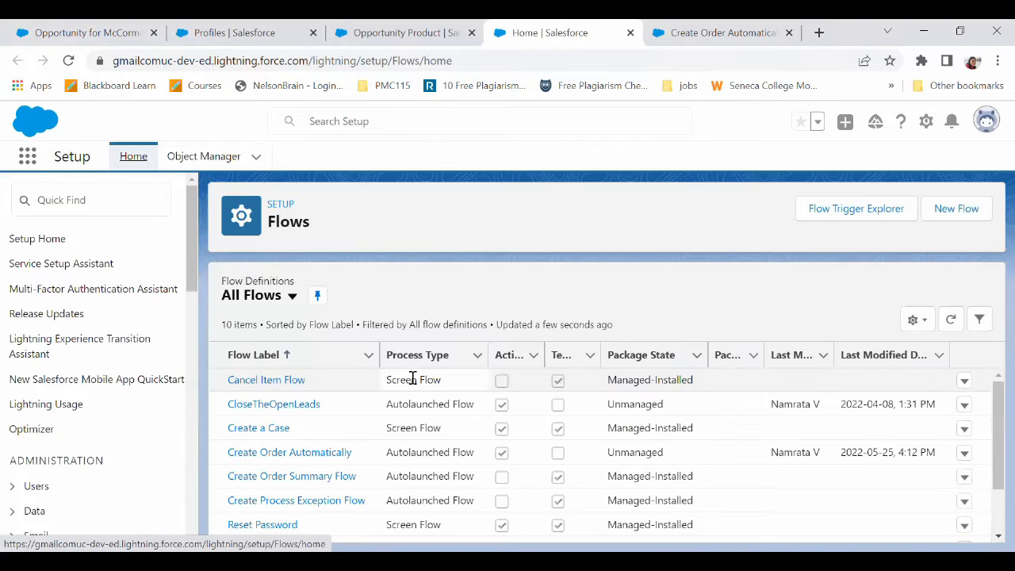
click(272, 298)
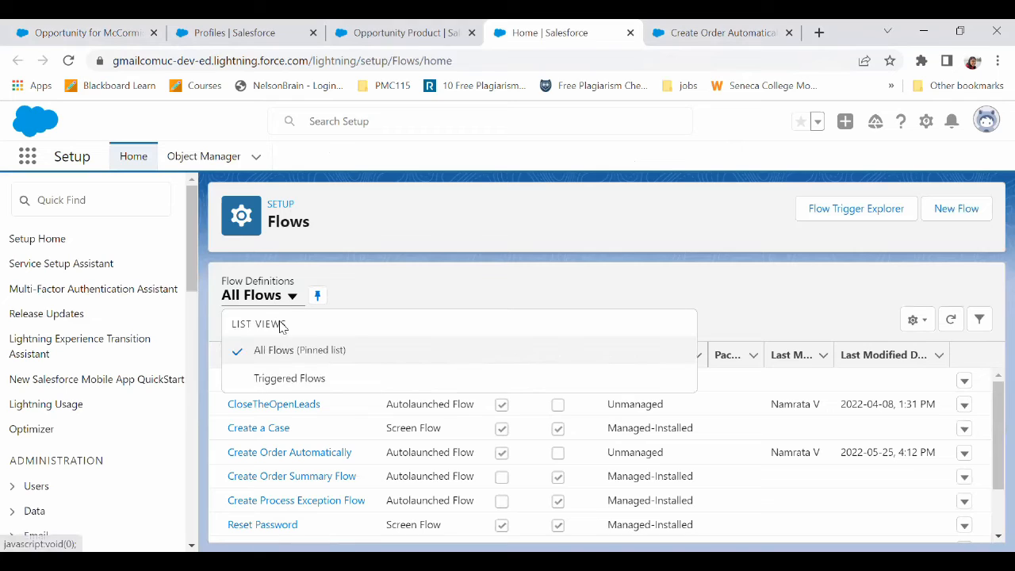
click(290, 378)
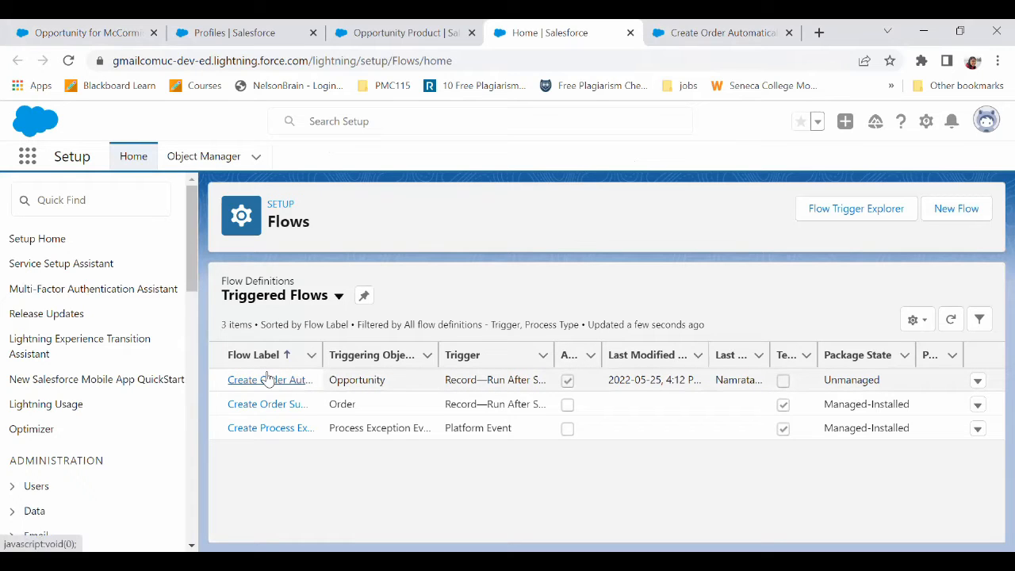
Return to the Lowe496 Inc opportunity, set its Stage to Closed Won and save the record.
click(87, 32)
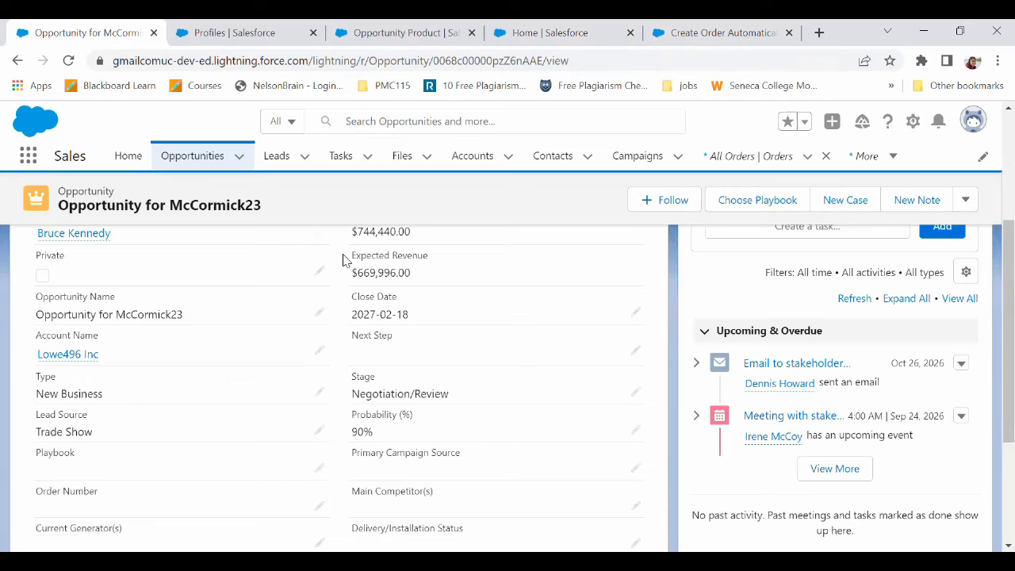
scroll(990, 165, up, 3)
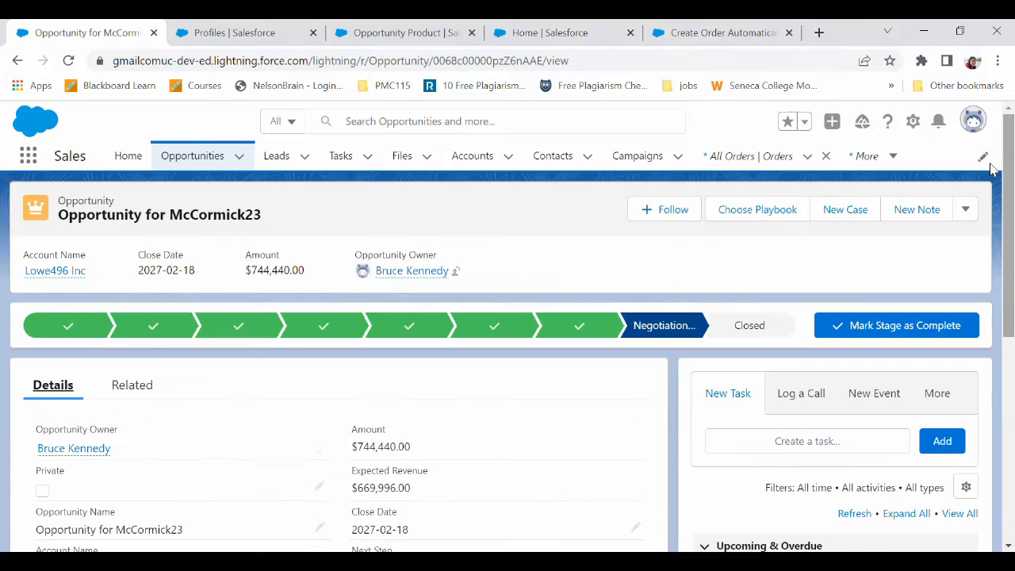
scroll(990, 165, down, 3)
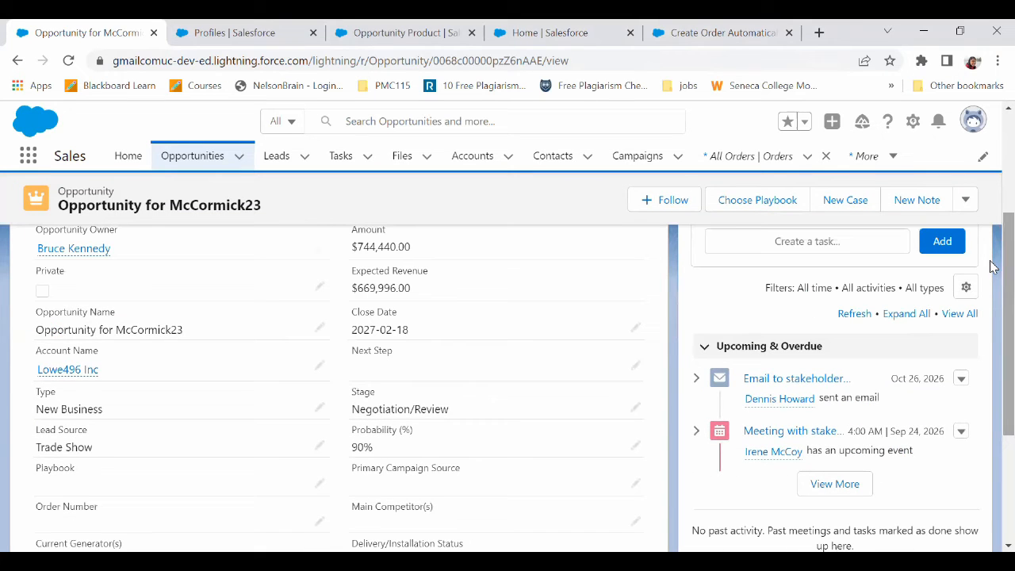
click(634, 409)
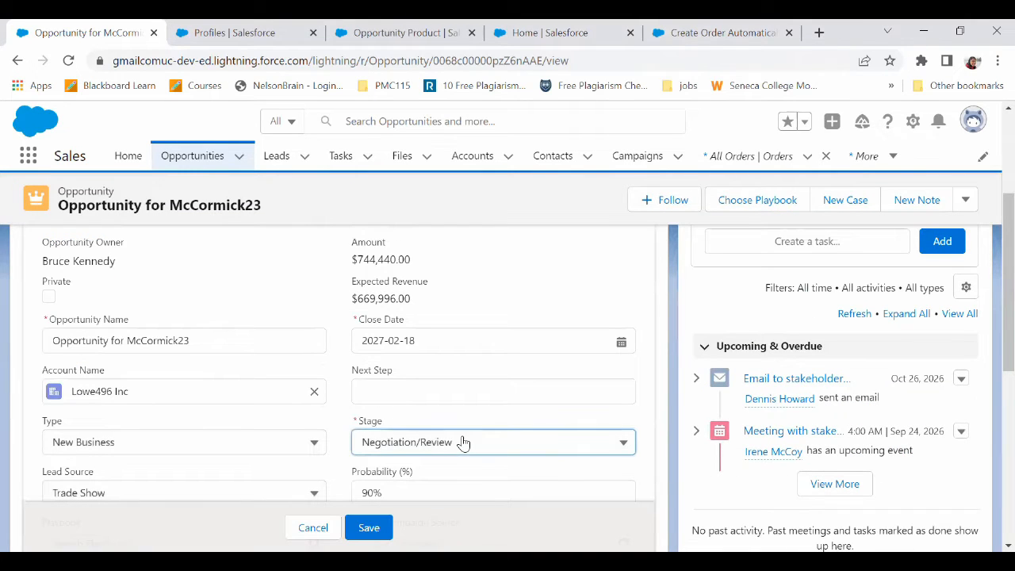
click(463, 440)
scroll(628, 412, down, 2)
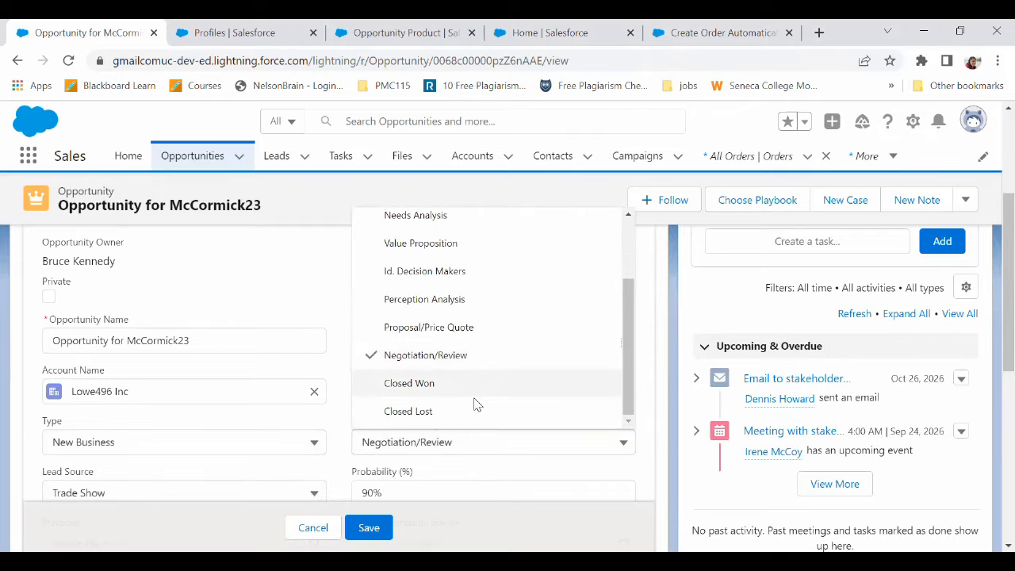
click(453, 386)
click(368, 528)
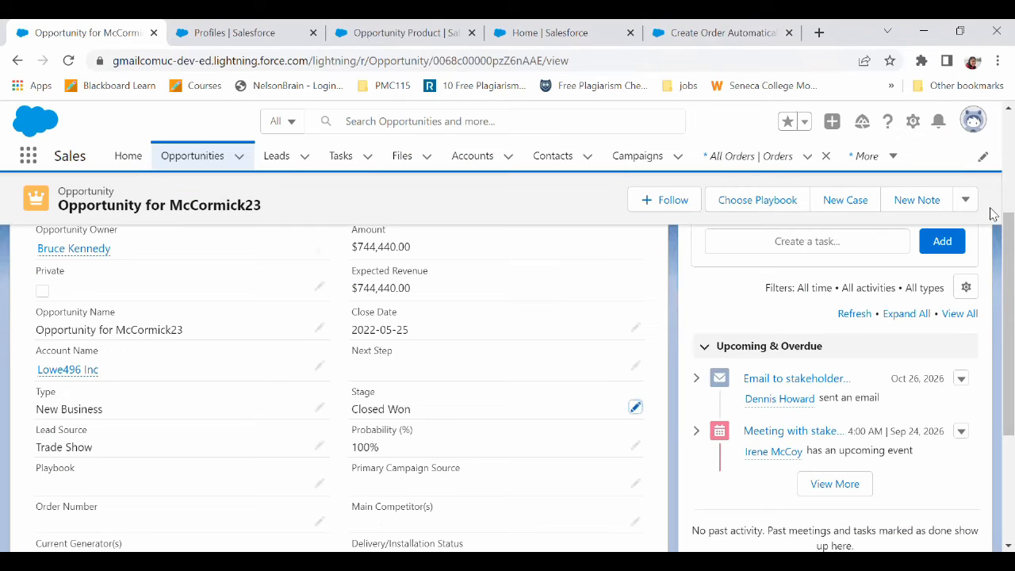
Show the All Draft Orders list and open the order for Lowe496 Inc.
scroll(991, 168, up, 3)
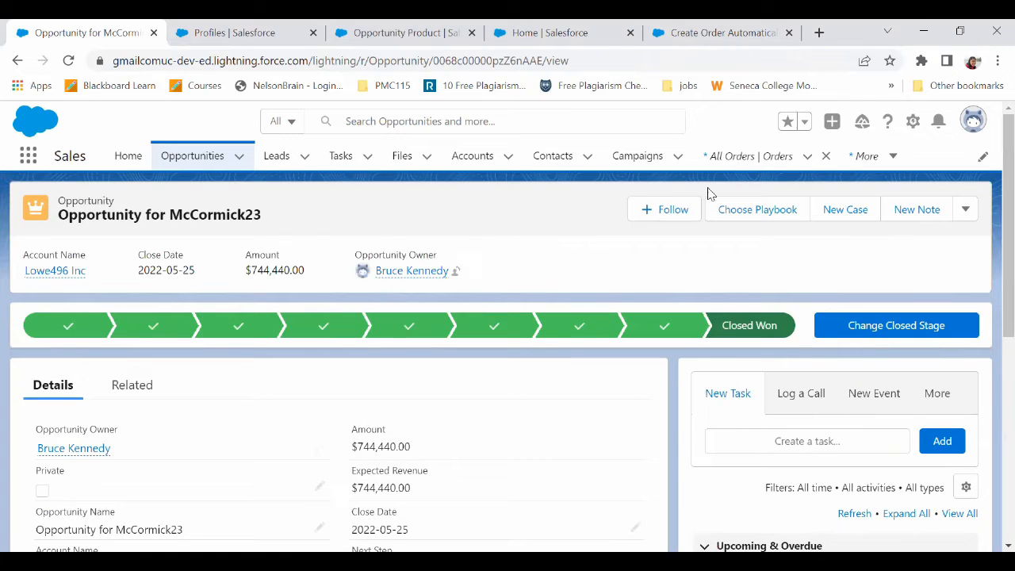
click(748, 158)
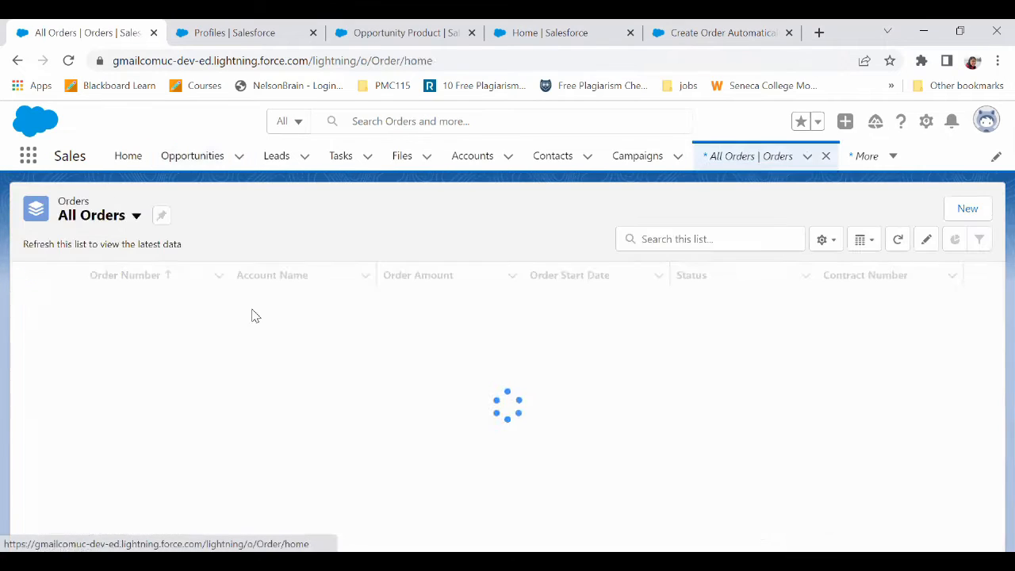
click(151, 217)
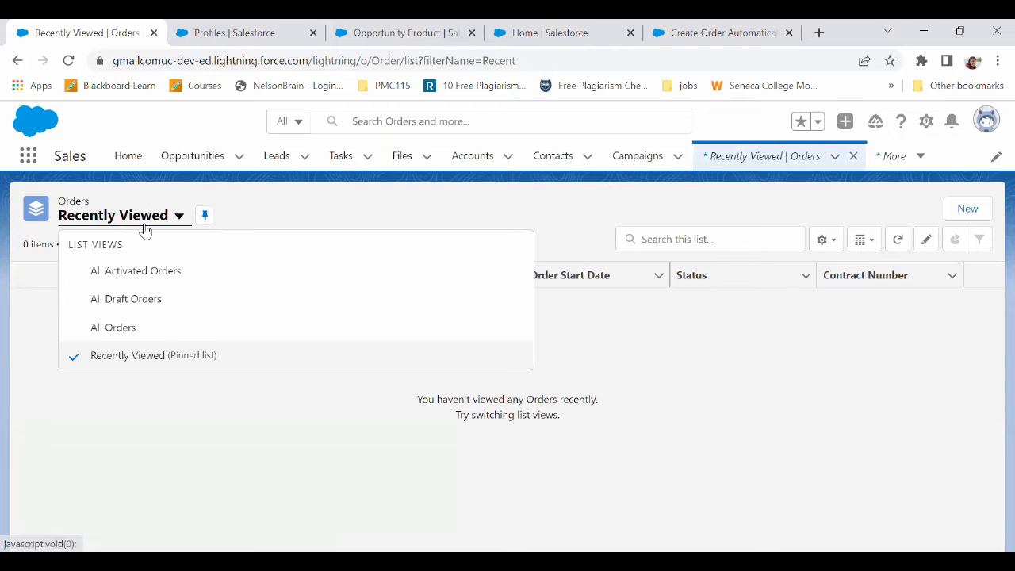
click(145, 305)
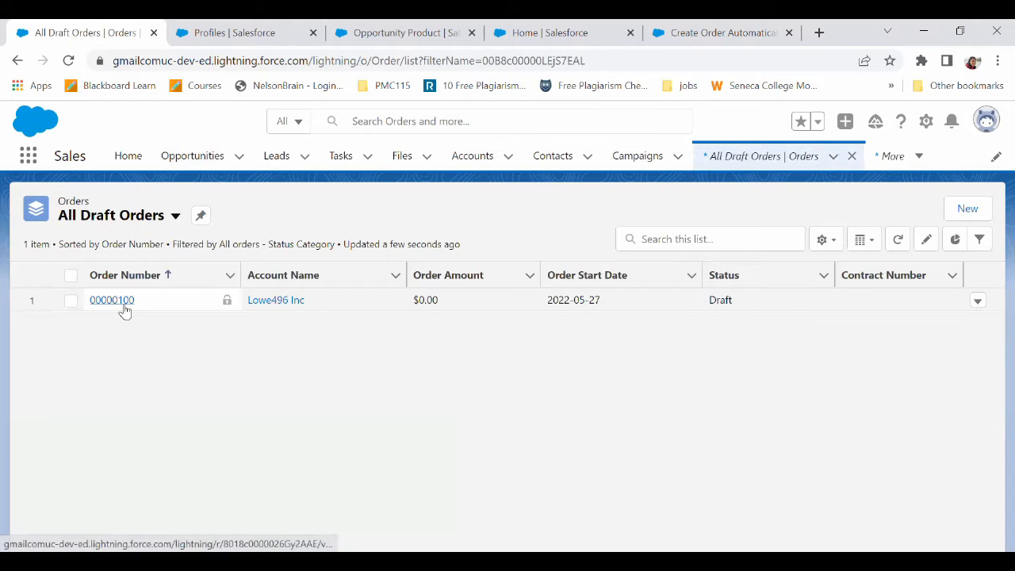
click(123, 305)
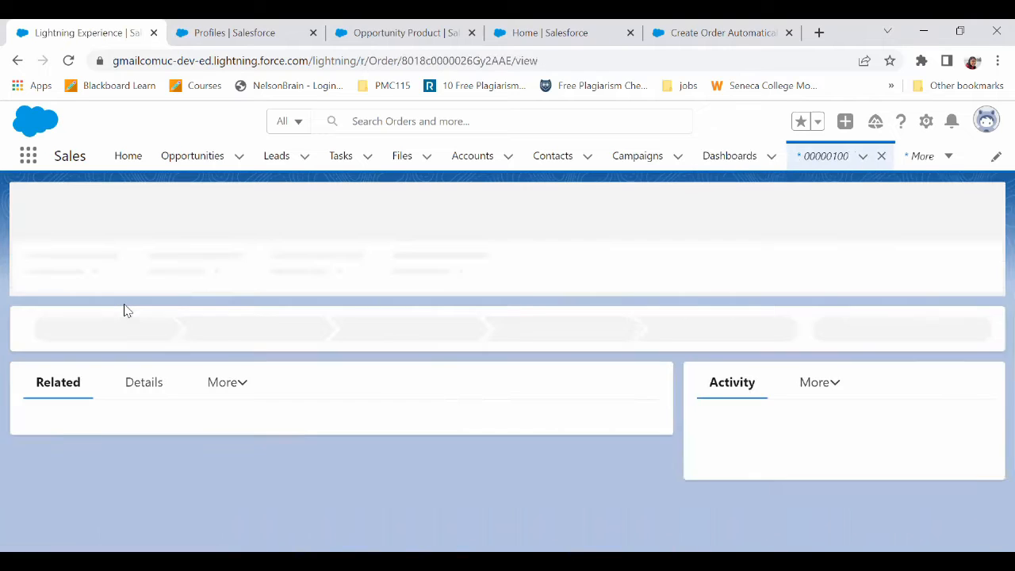
Open Opportunities in a separate browser tab and open the Lowe496 Inc opportunity there, keeping the order open.
right_click(208, 157)
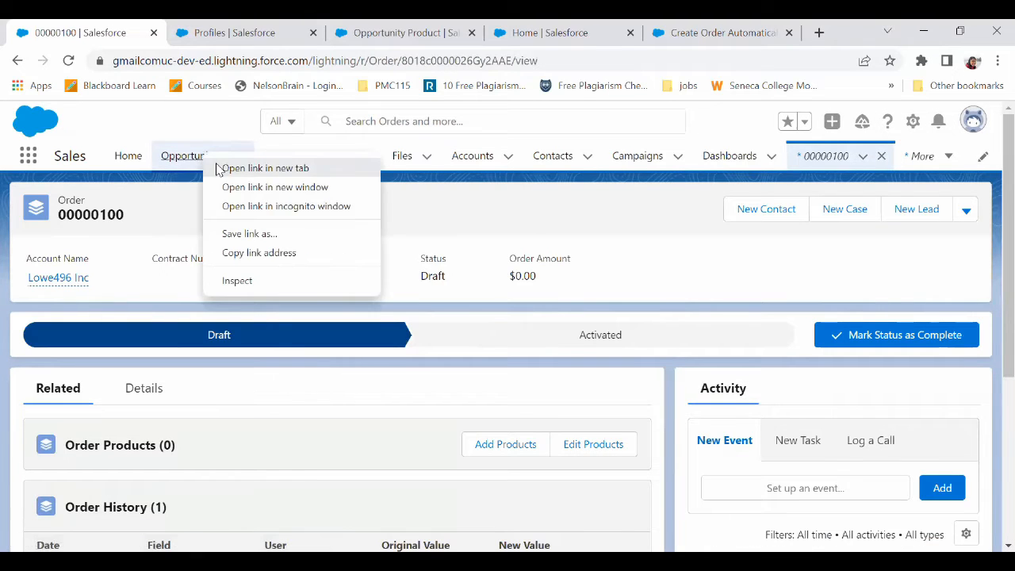
click(219, 165)
click(204, 26)
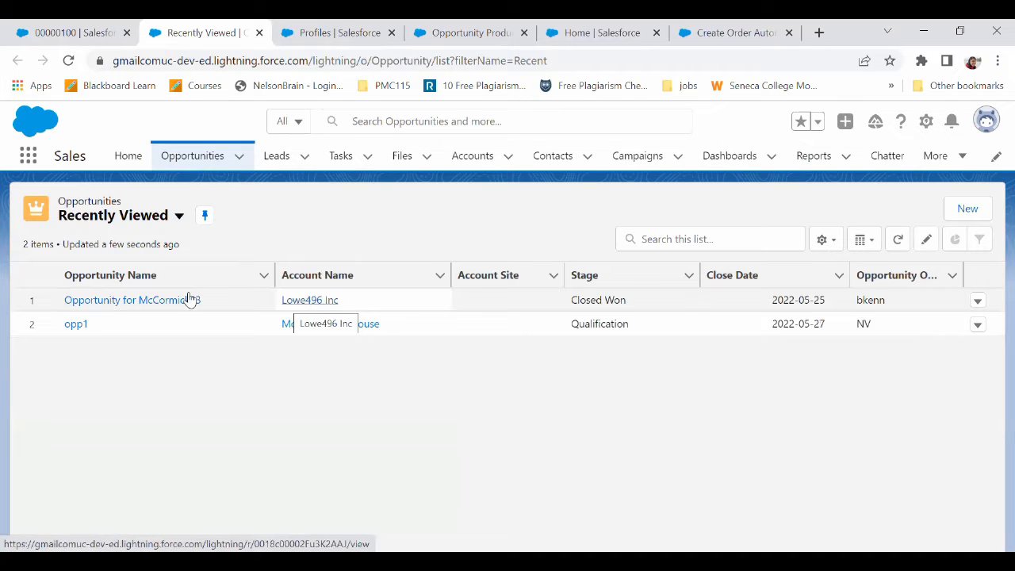
click(52, 27)
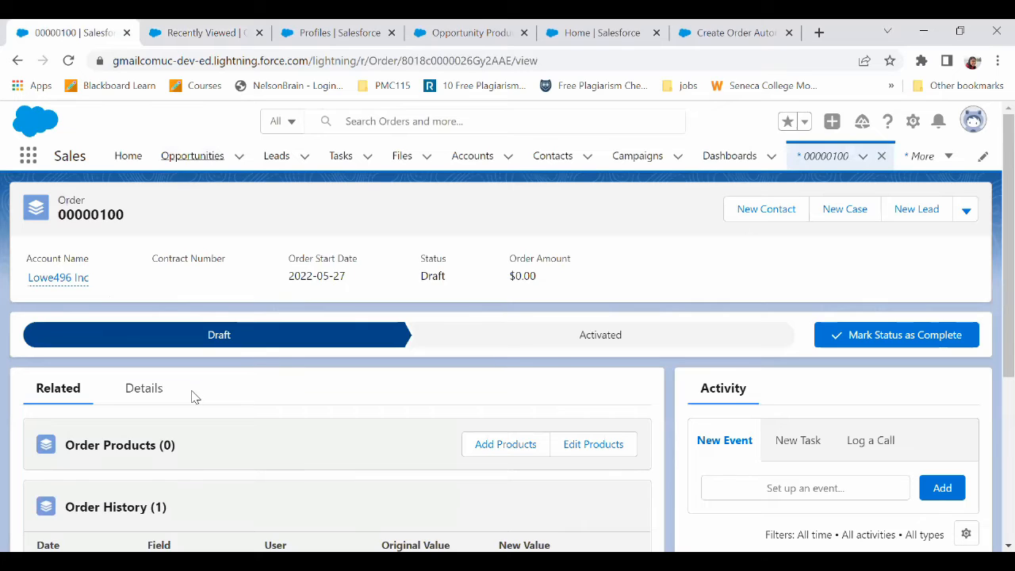
click(220, 25)
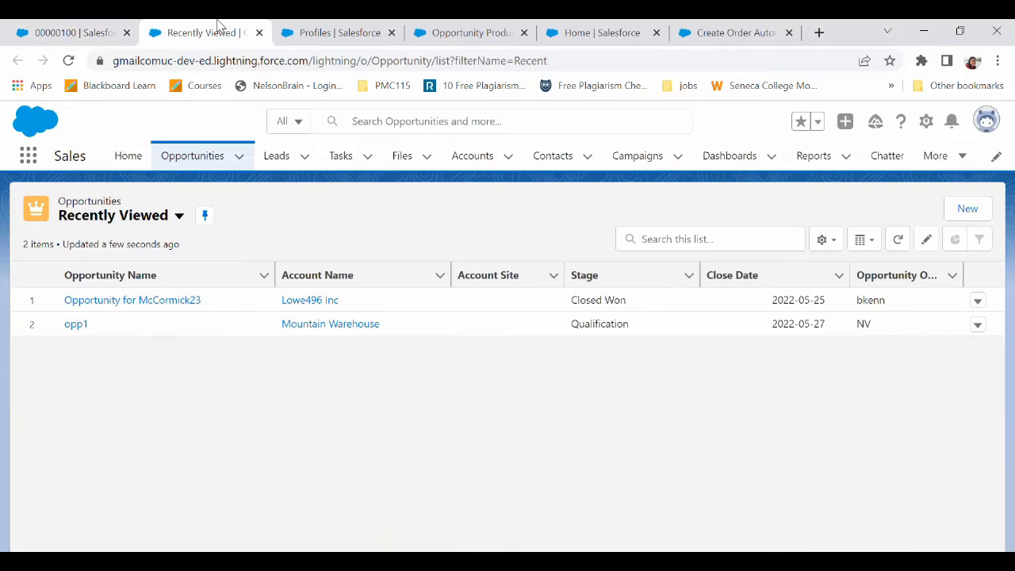
click(168, 300)
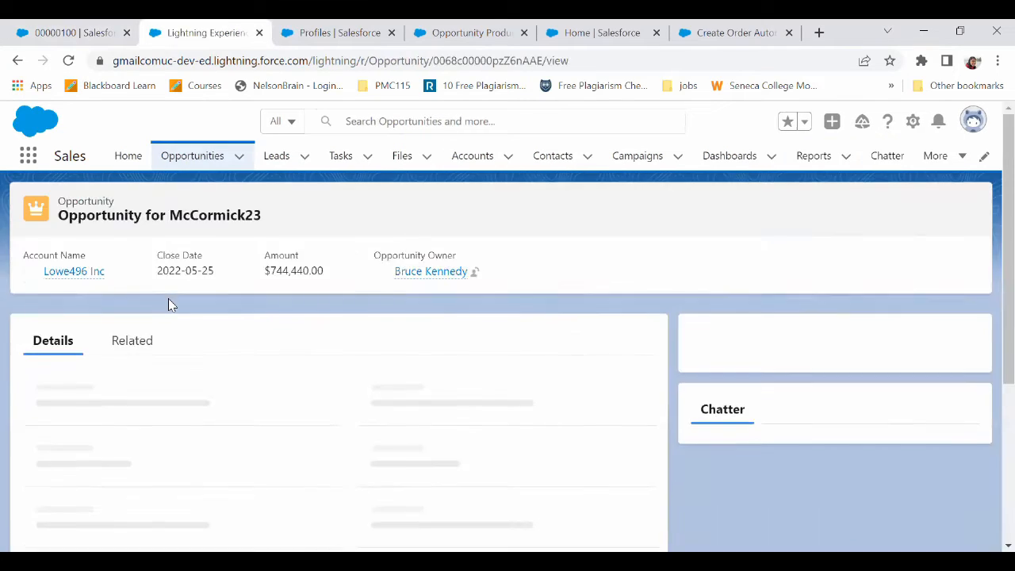
Examine the opportunity's related products and compare them with the order's products.
click(131, 385)
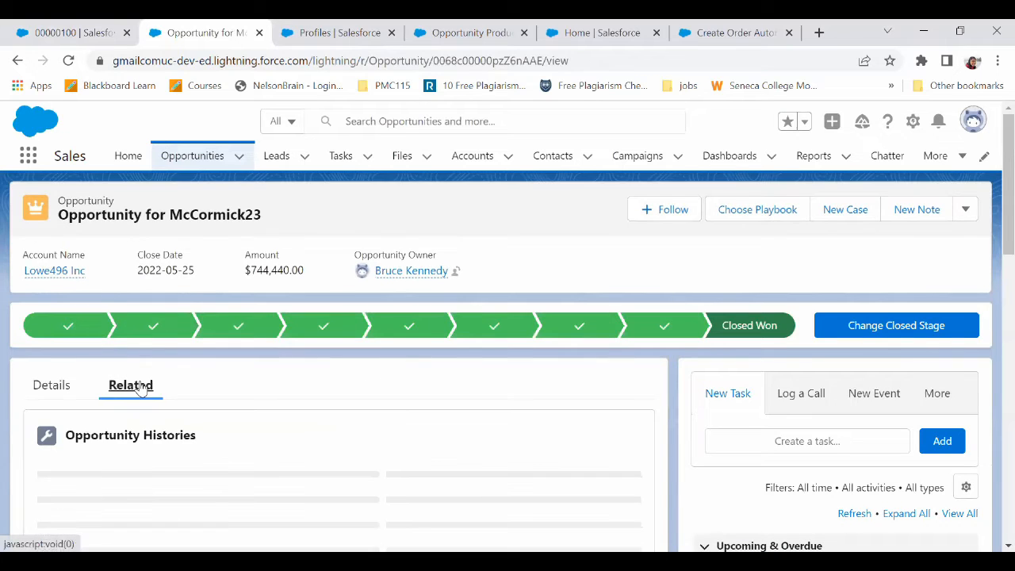
scroll(994, 260, down, 2)
scroll(993, 269, down, 3)
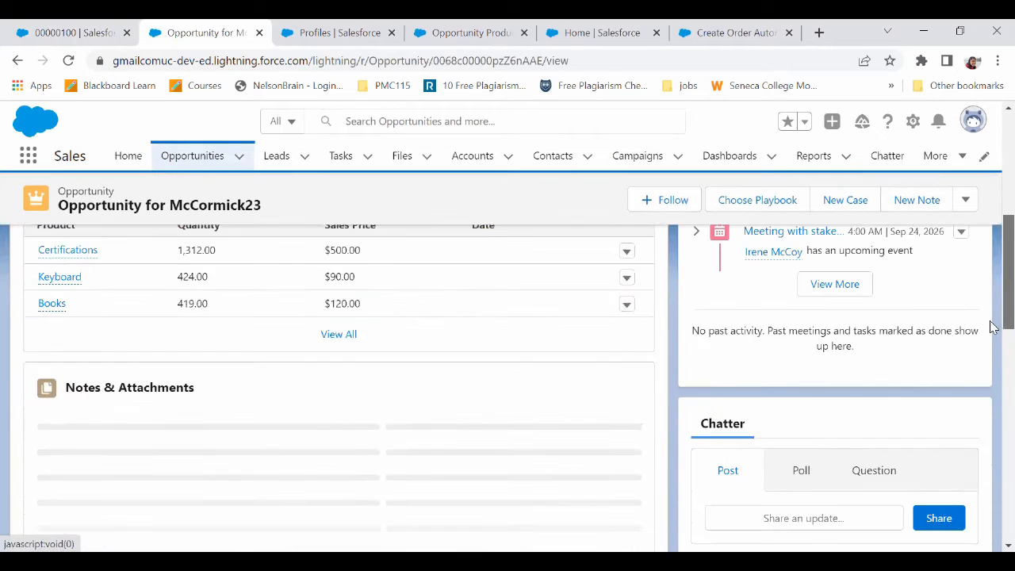
scroll(991, 269, up, 2)
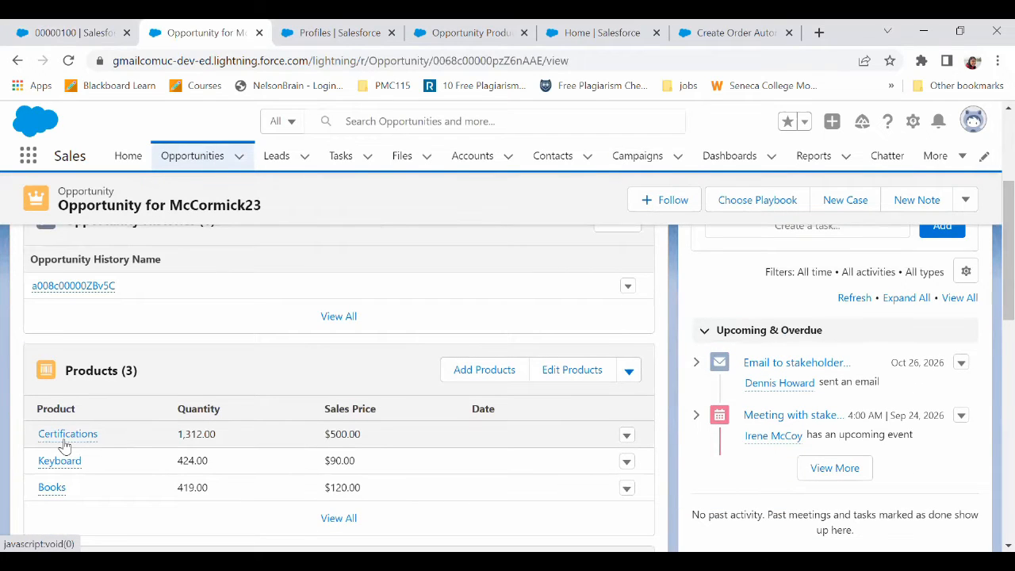
mouse_move(53, 495)
click(33, 30)
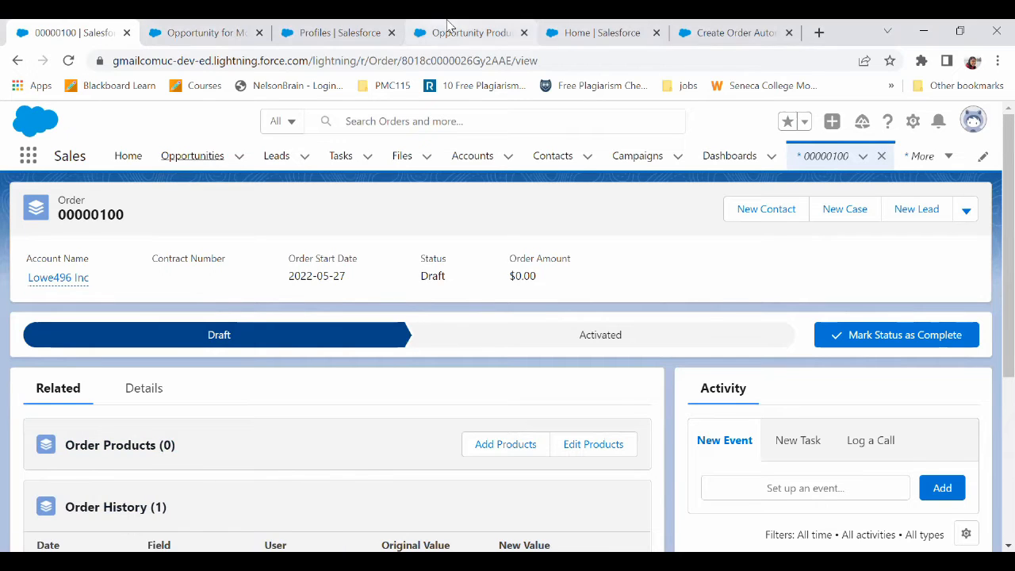
Return to the Create Order Automatically flow and start a new Get Records element directly after Create Order.
click(468, 33)
click(775, 26)
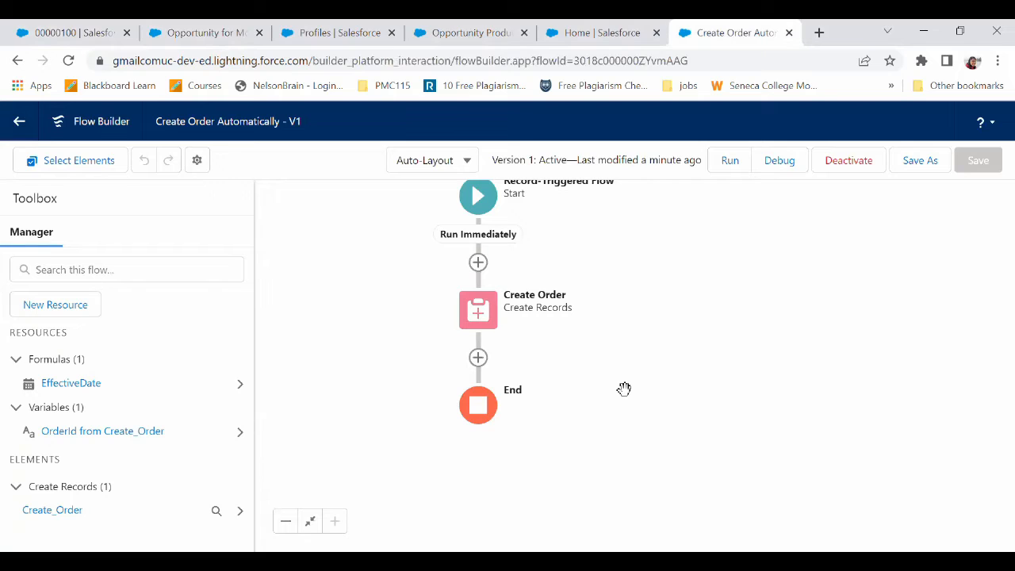
click(478, 356)
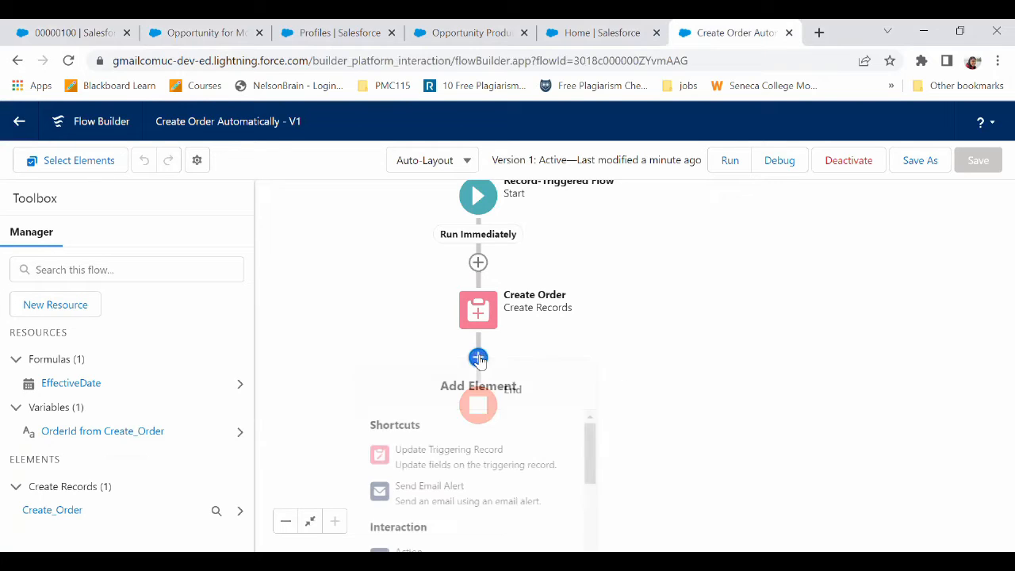
drag(844, 405, 807, 218)
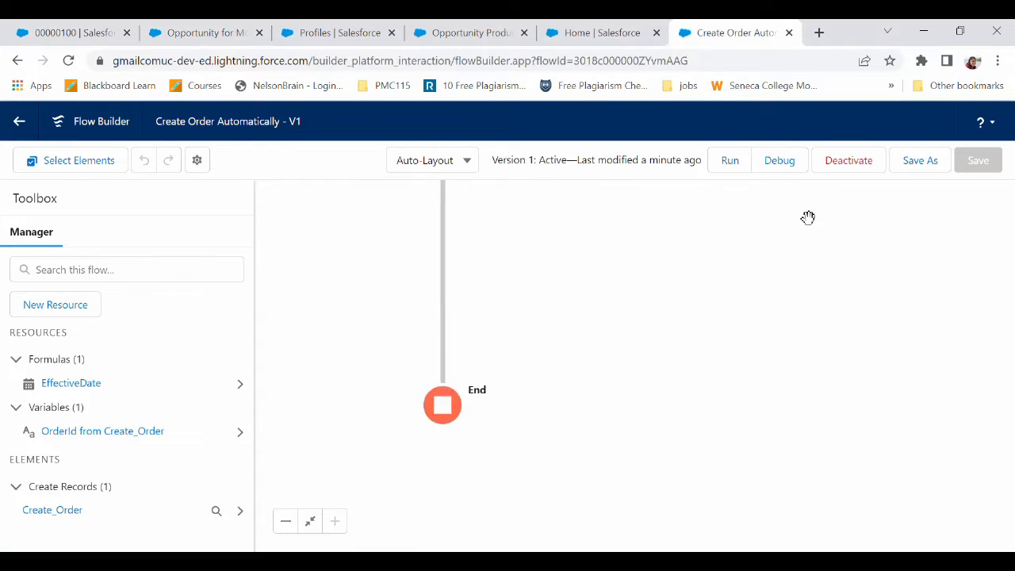
drag(572, 263, 608, 471)
click(490, 237)
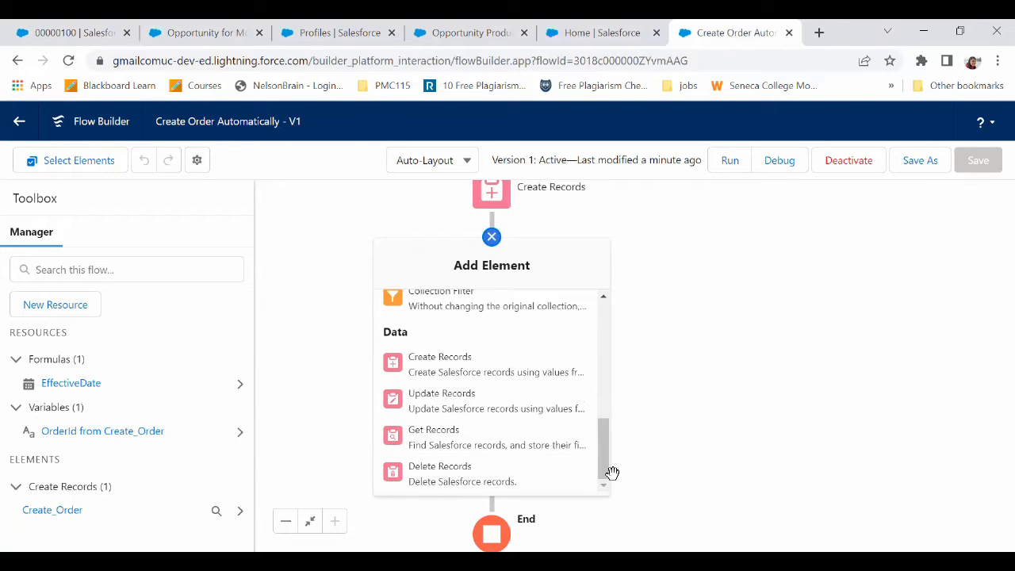
click(465, 444)
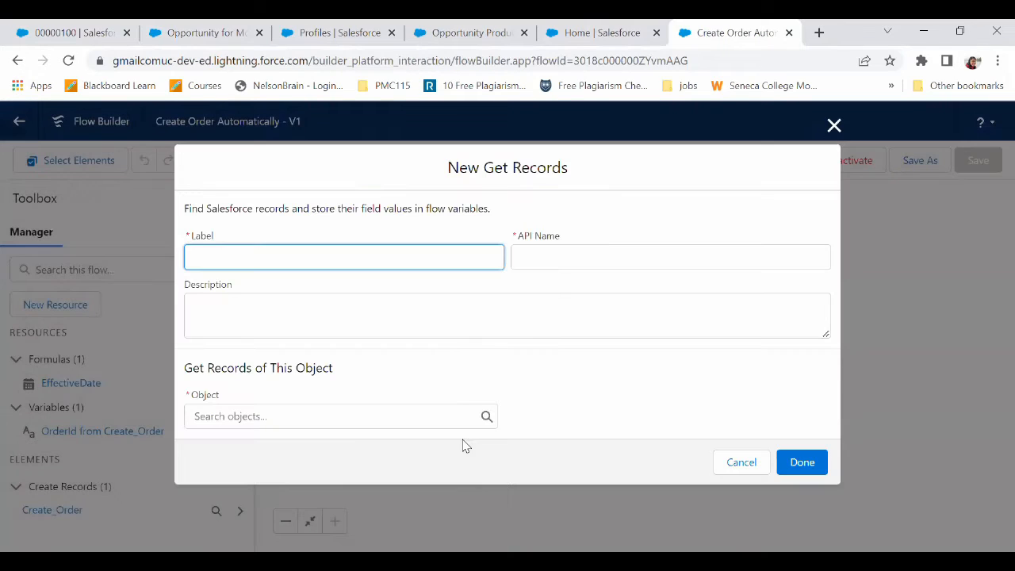
Label the Get Records element "Get All Opp Line Items" and set its object to Opportunity Product.
text(Get All Opp)
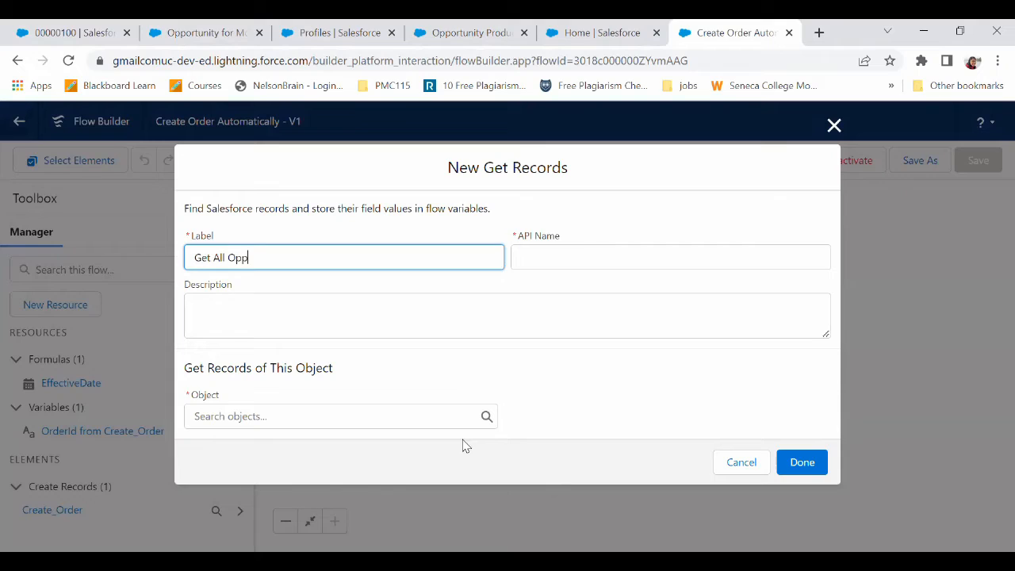
text( Line Items)
click(394, 309)
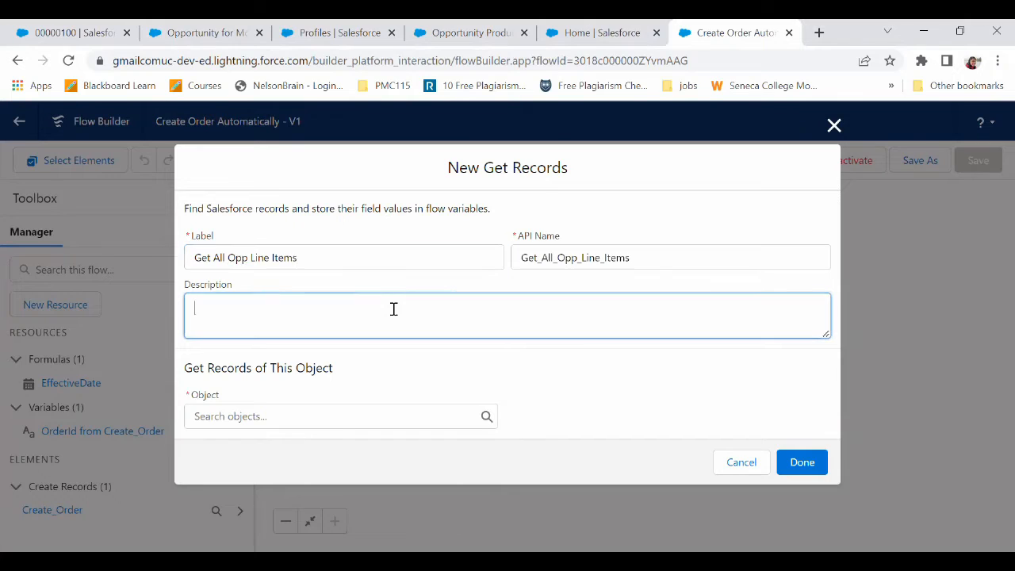
click(341, 413)
text(opp)
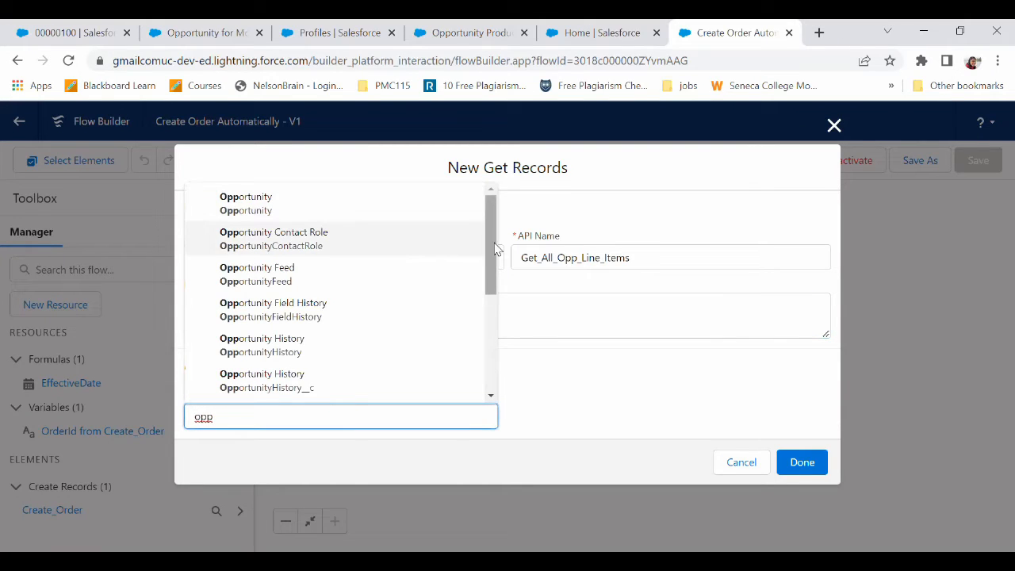
drag(494, 247, 497, 346)
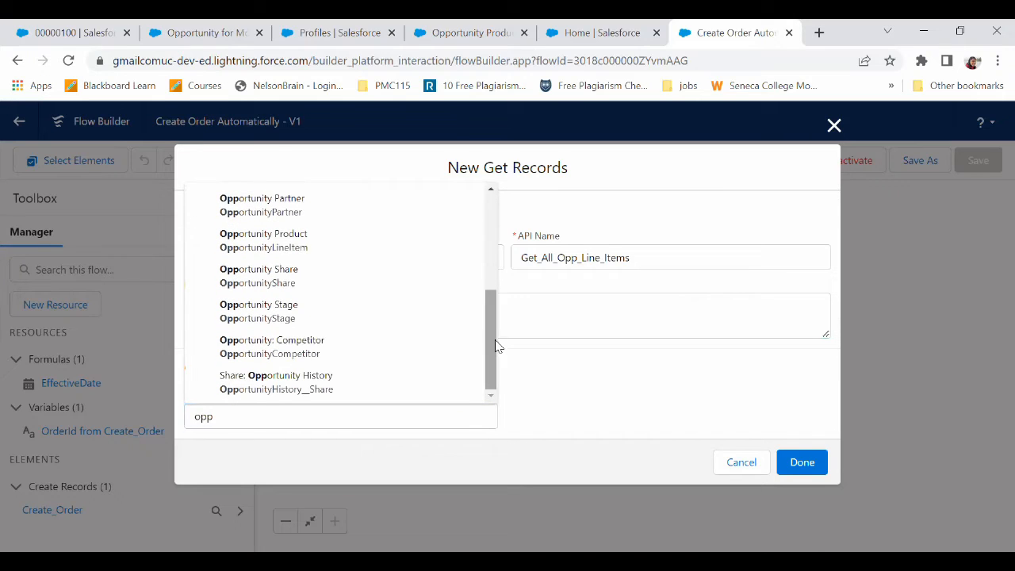
click(287, 251)
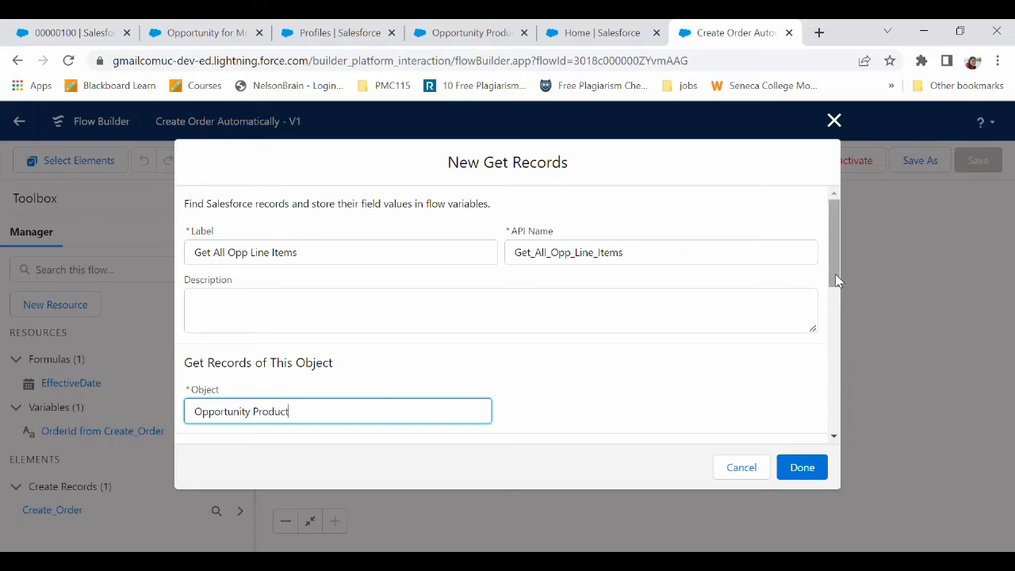
Filter the Opportunity Product records with the condition OpportunityId Equals $Record > Opportunity ID.
drag(835, 278, 485, 373)
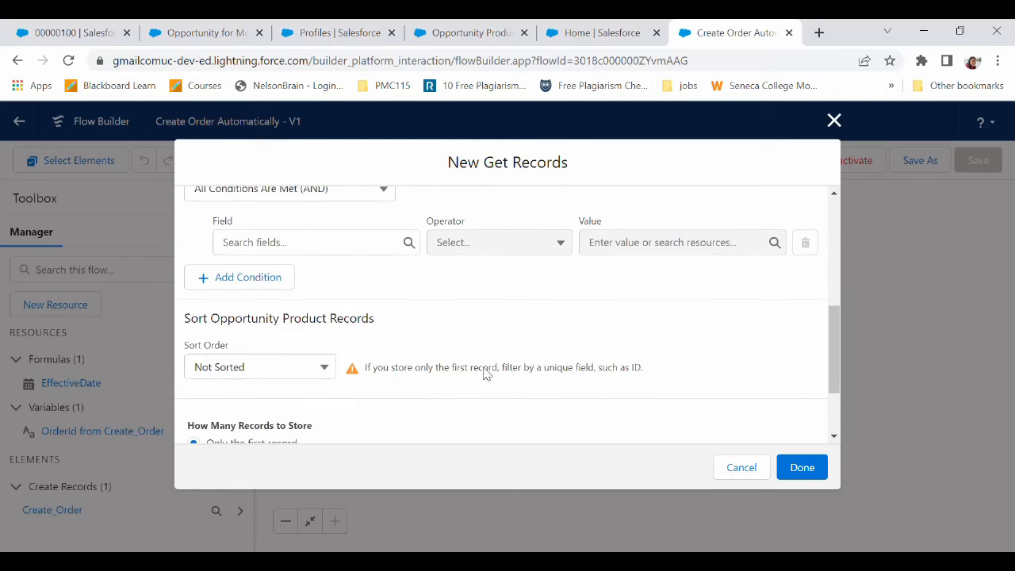
click(320, 241)
text(opp)
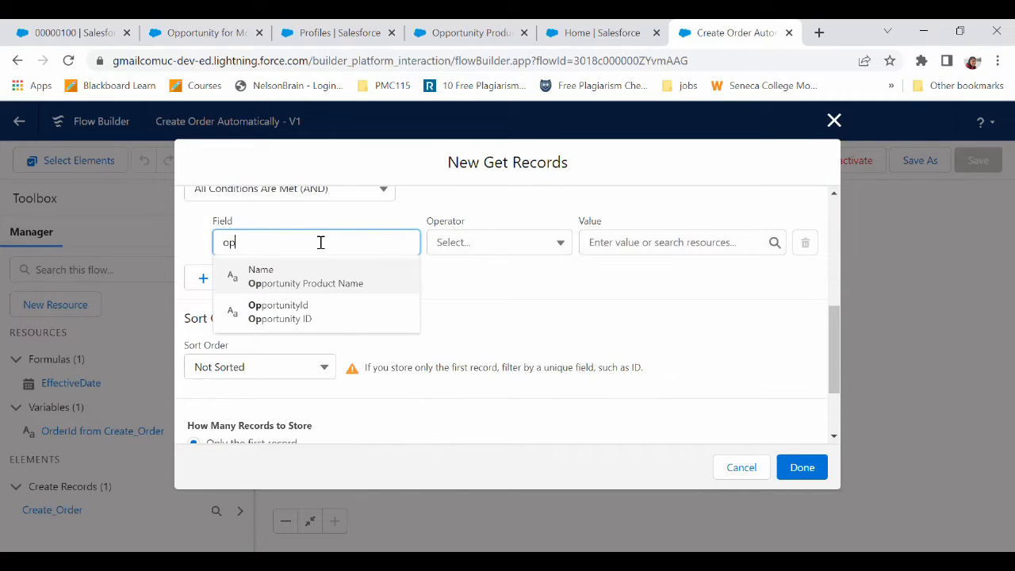
click(318, 310)
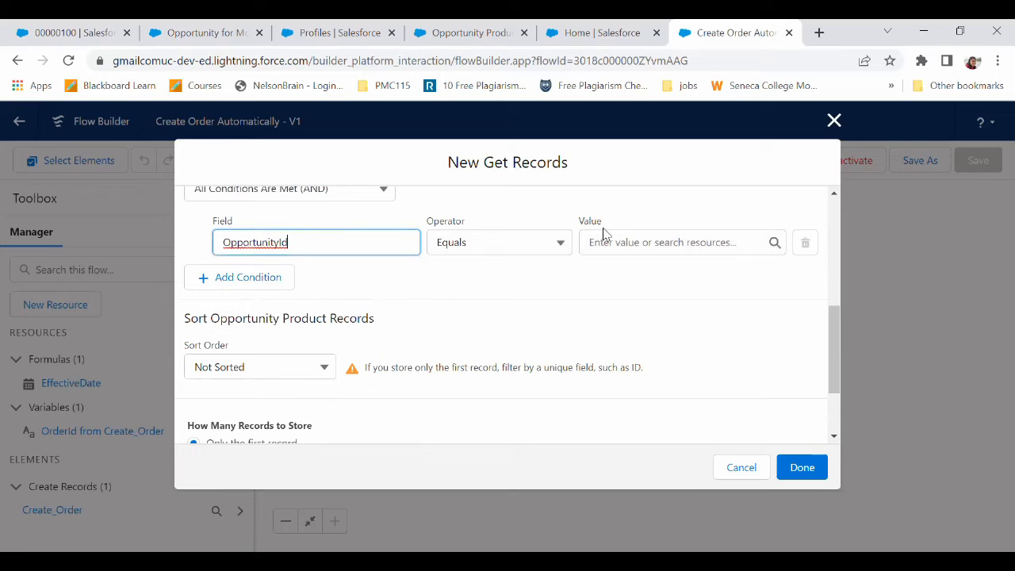
click(622, 240)
text(reco)
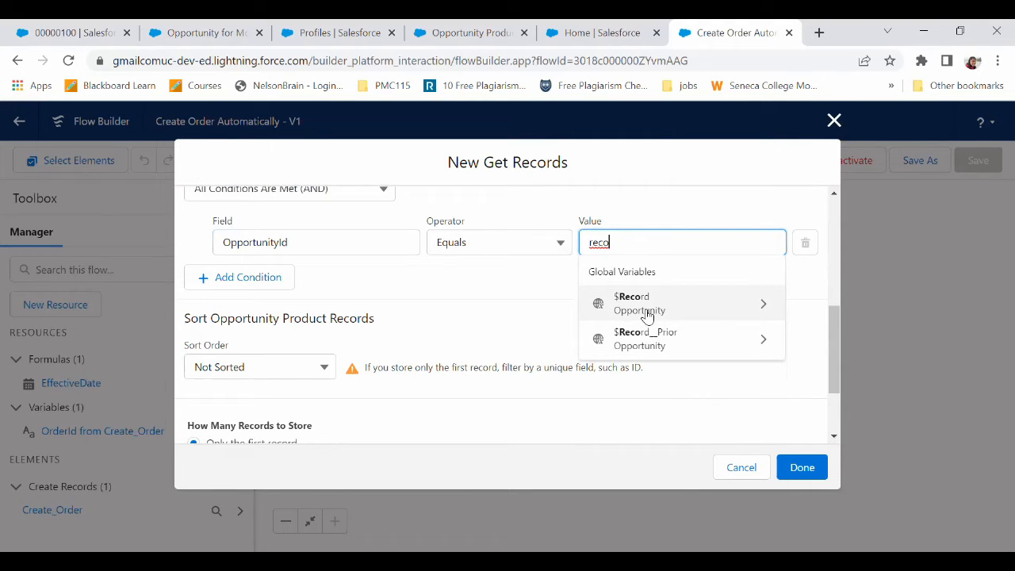
click(646, 315)
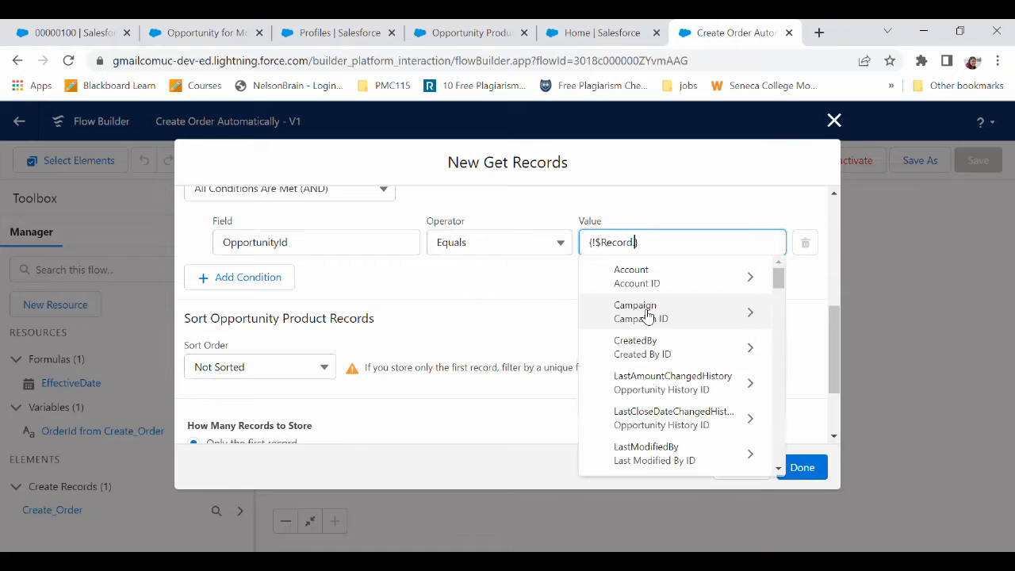
text(id)
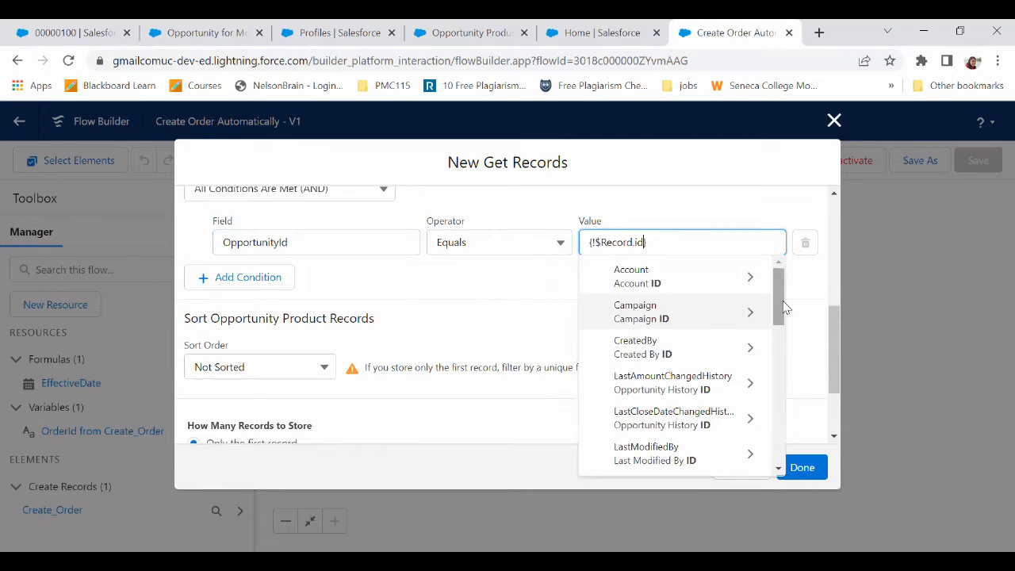
drag(779, 305, 779, 403)
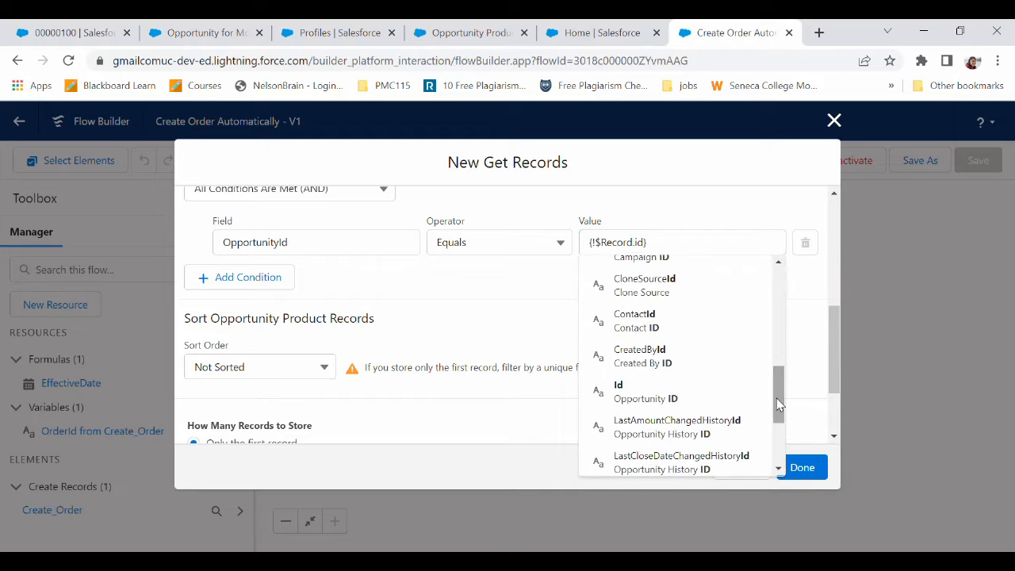
click(656, 389)
click(510, 278)
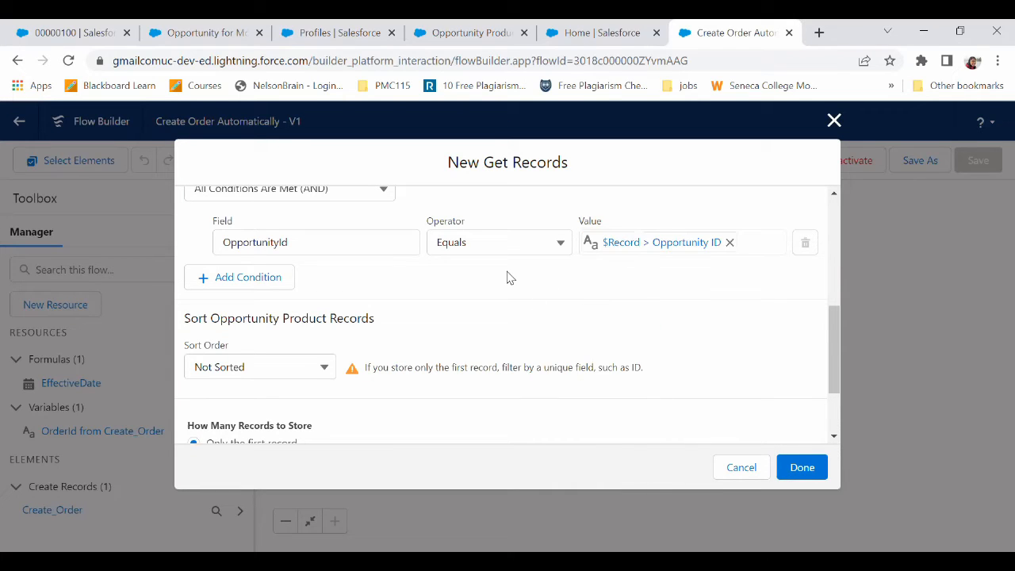
Set the Get Records element to store all records and finish it.
click(832, 419)
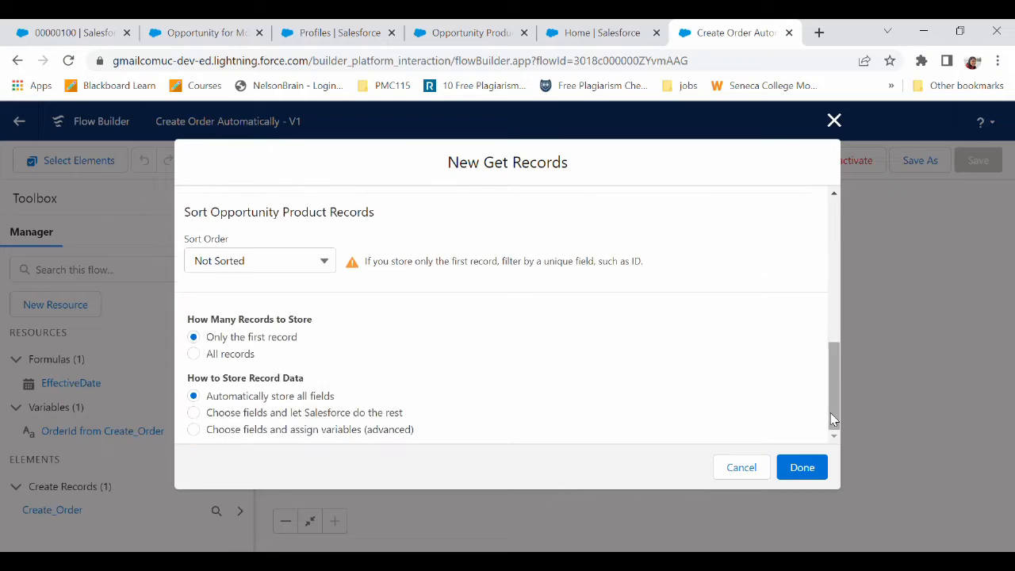
click(194, 355)
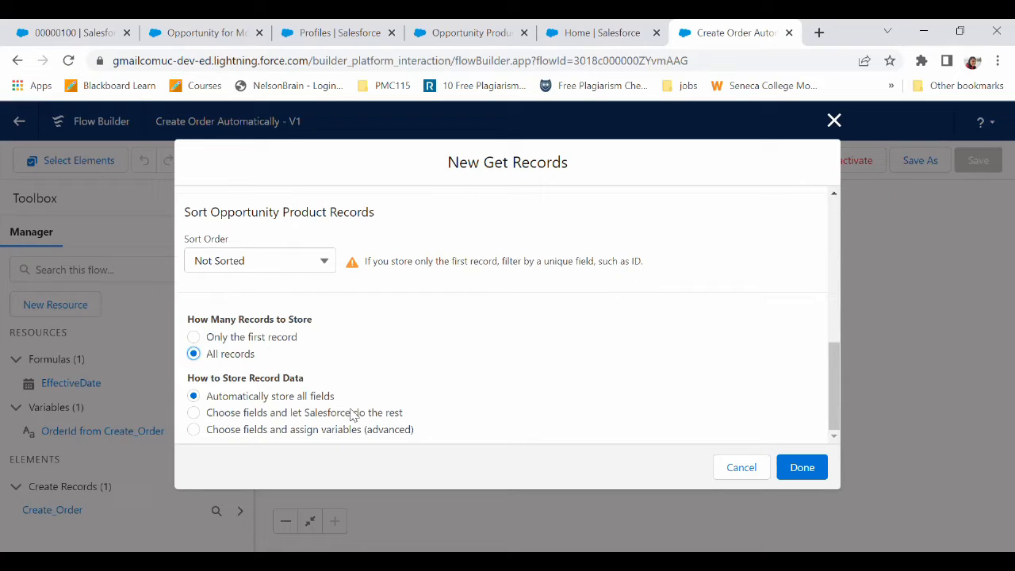
click(803, 468)
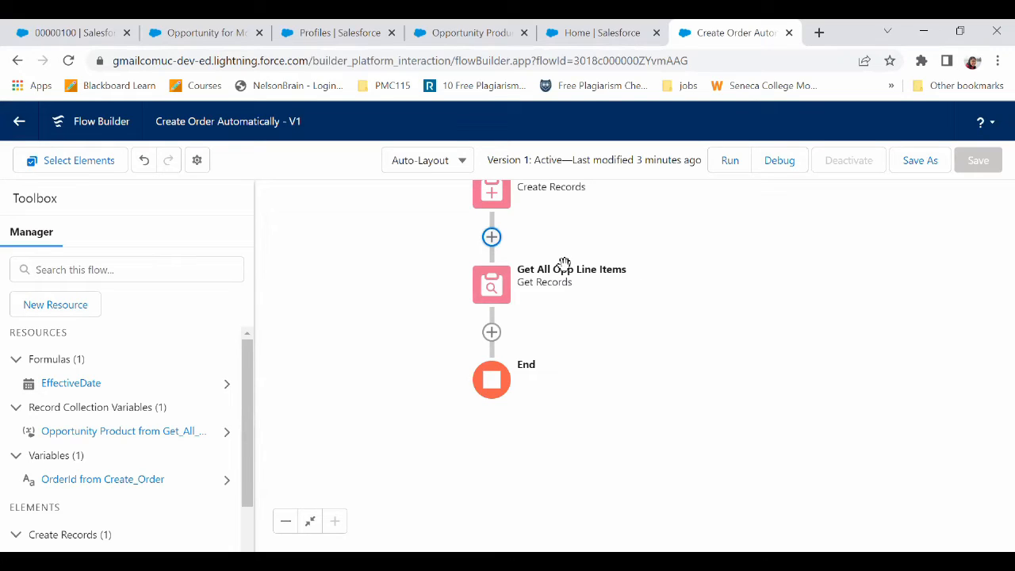
click(492, 332)
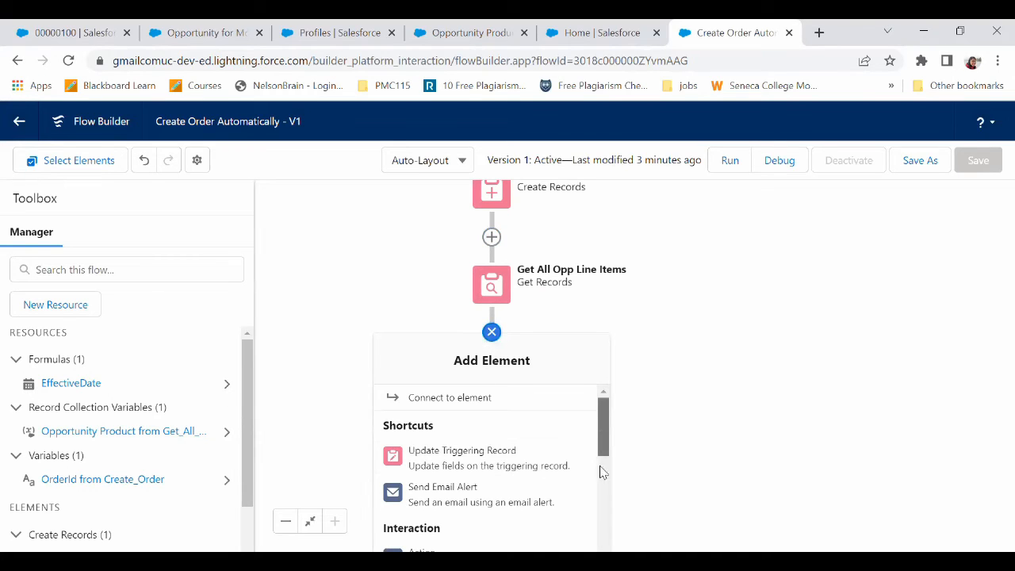
drag(599, 436, 601, 547)
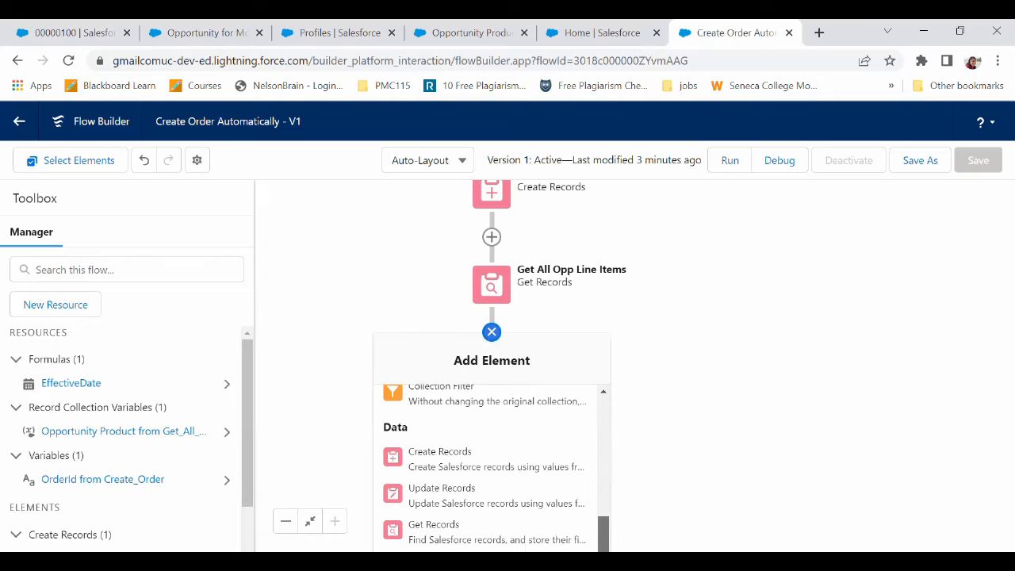
click(693, 396)
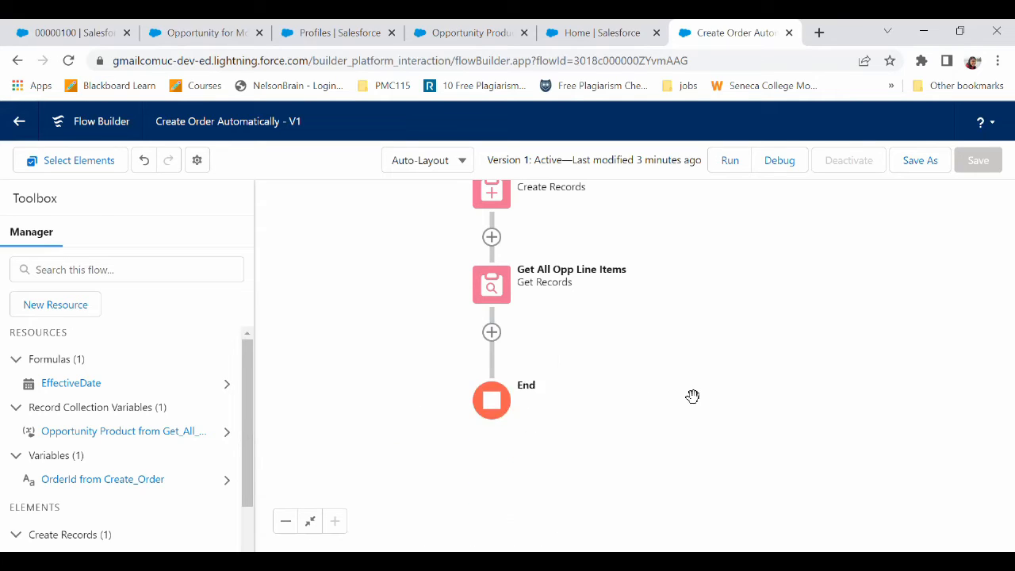
Add a Loop element after Get All Opp Line Items and label it "Loop Thru All Opp Line Items".
drag(735, 369, 707, 298)
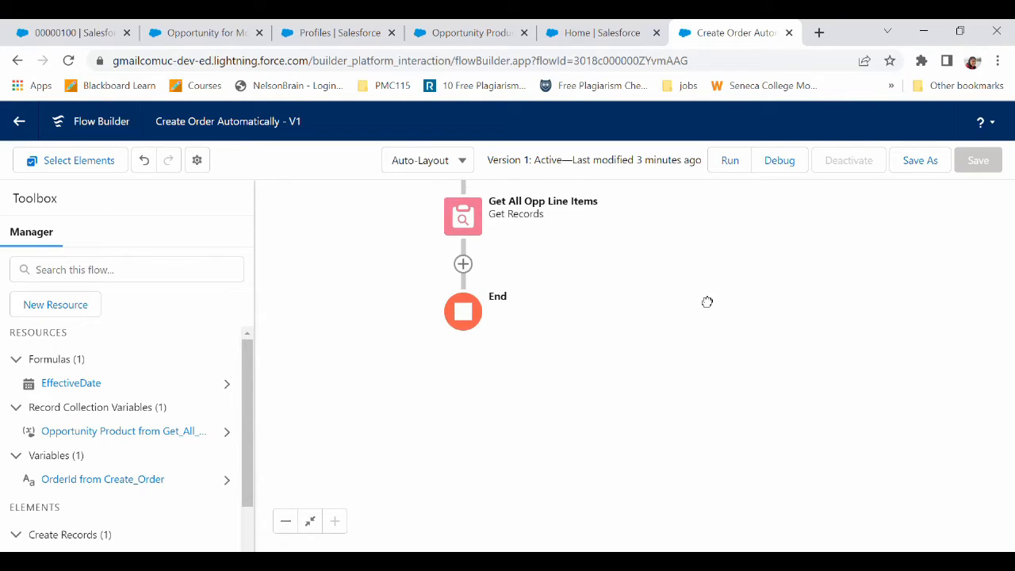
click(463, 263)
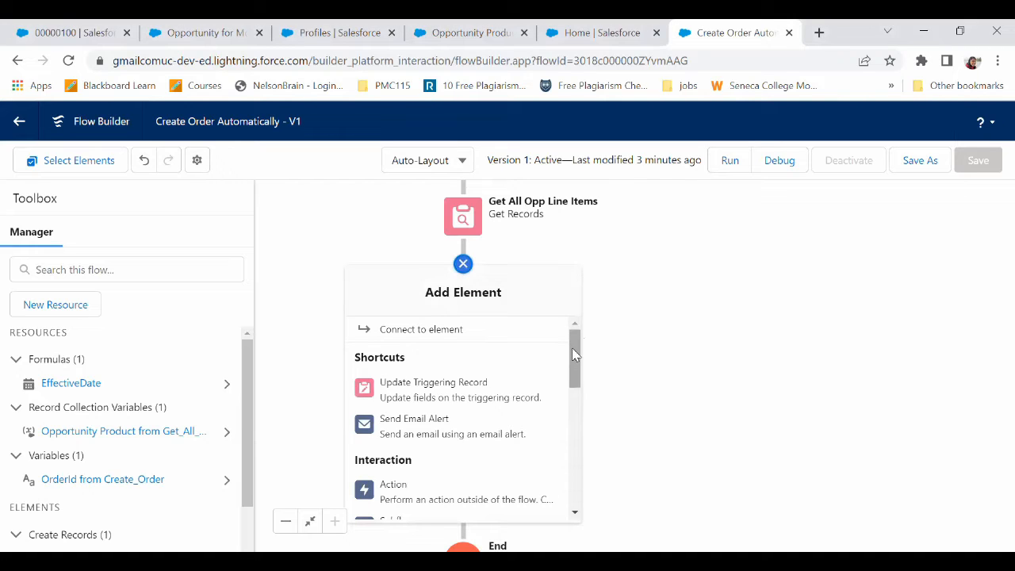
drag(574, 354, 572, 426)
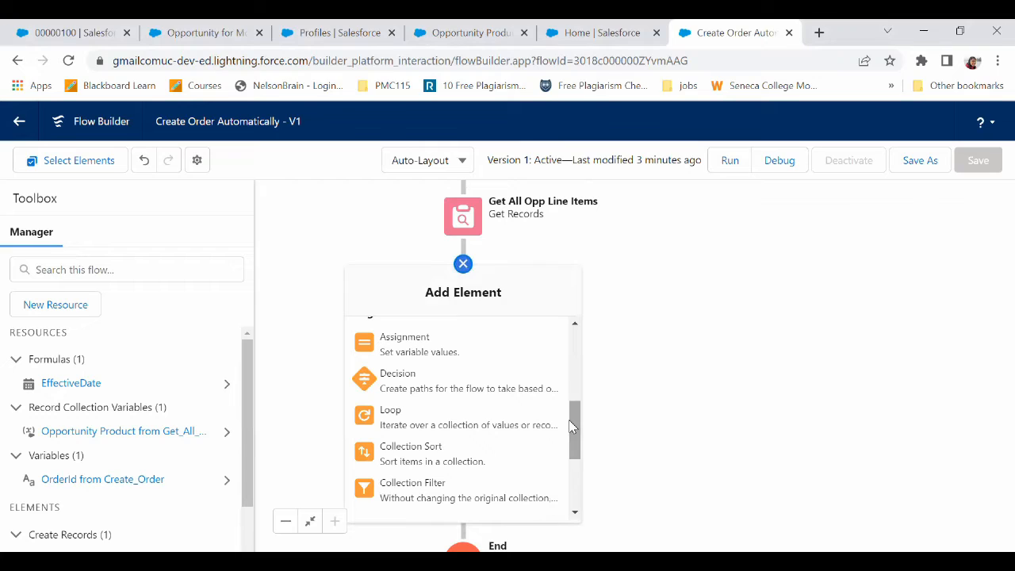
click(389, 418)
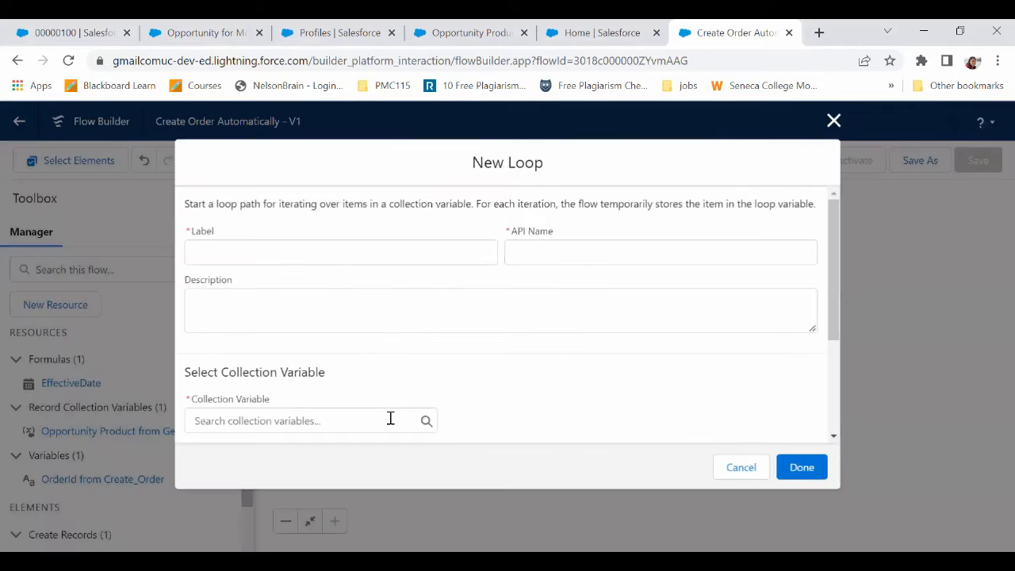
click(396, 251)
text(Loop )
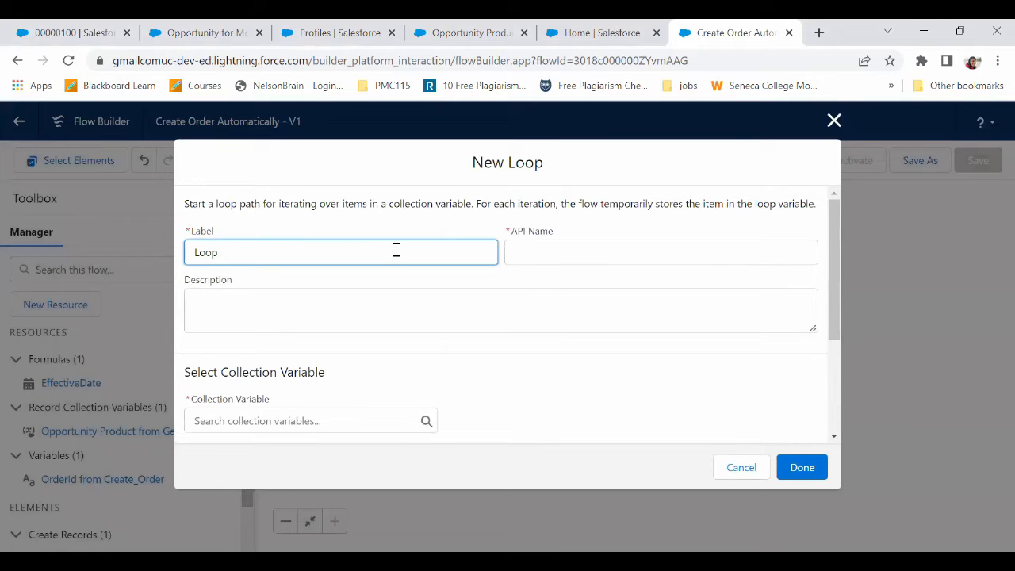
text(Thru A)
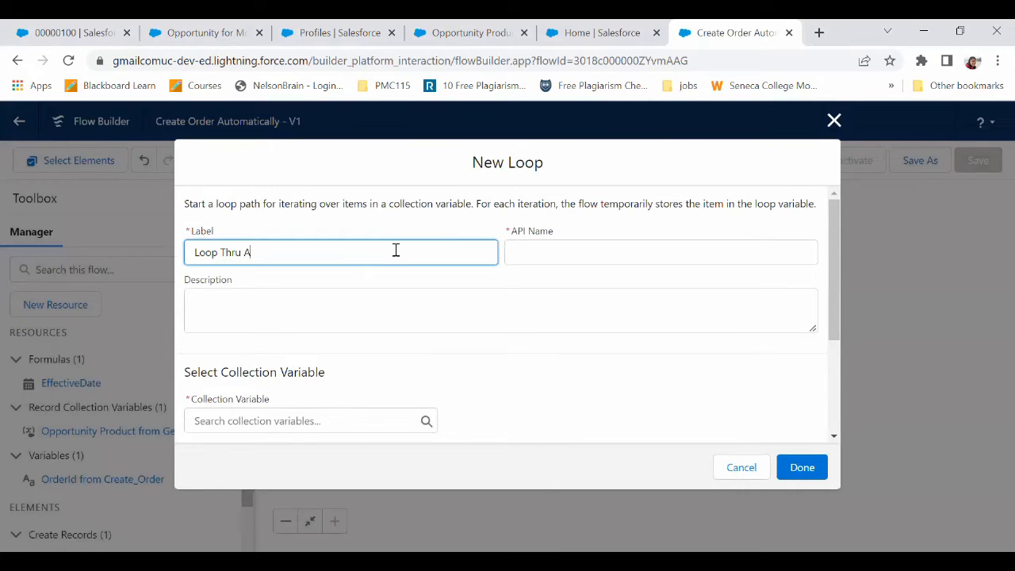
text(ll Opp Line Items)
click(348, 315)
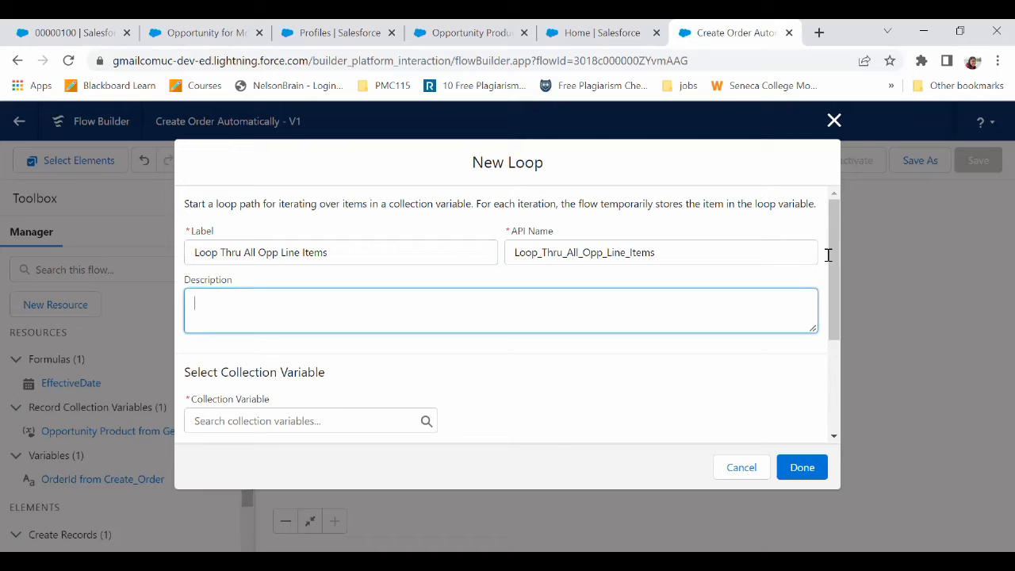
Set the loop's collection variable to the Opportunity Product collection from Get_All_Opp_Line_Items and finish the element.
drag(833, 223, 833, 314)
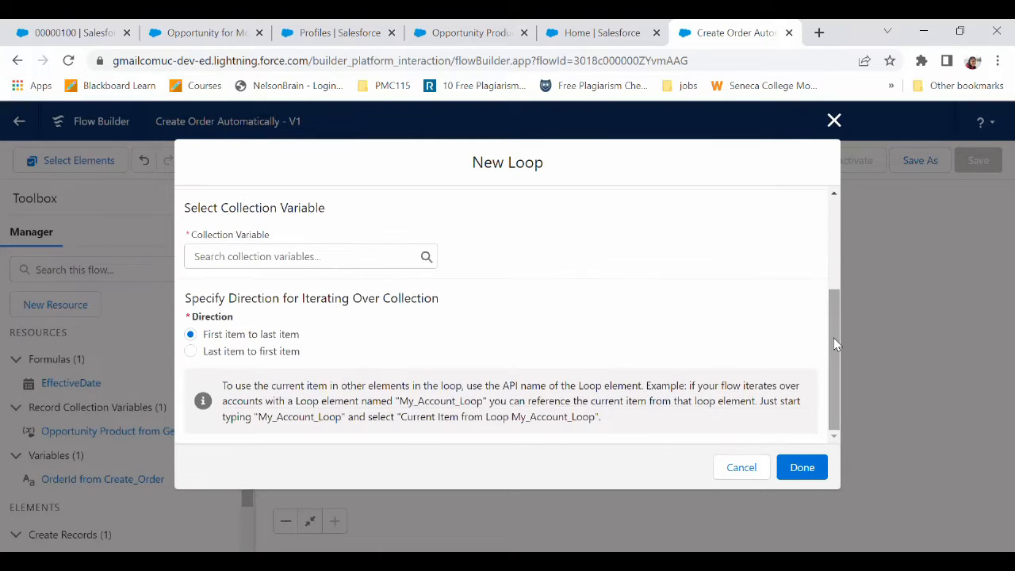
click(252, 252)
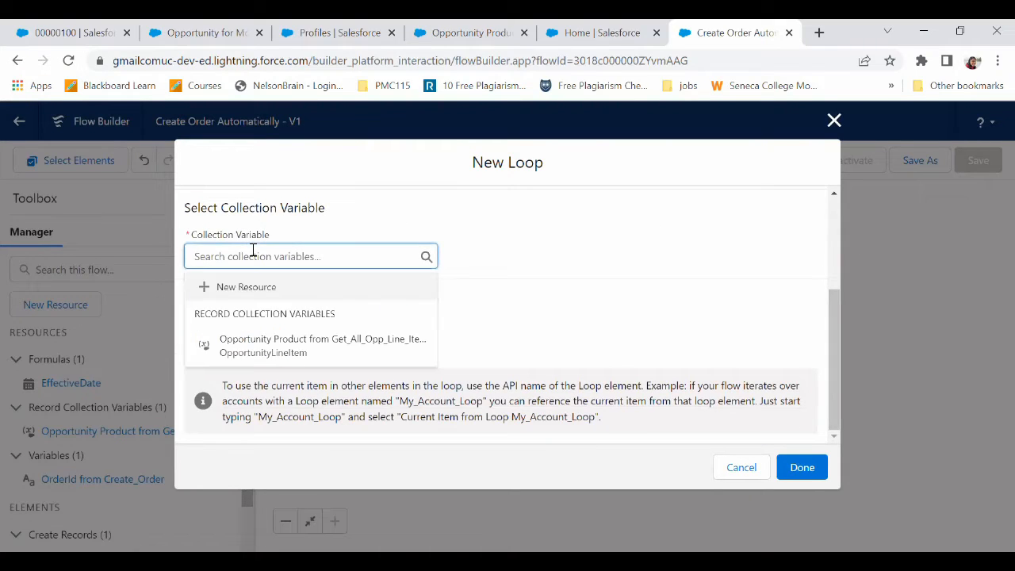
click(354, 345)
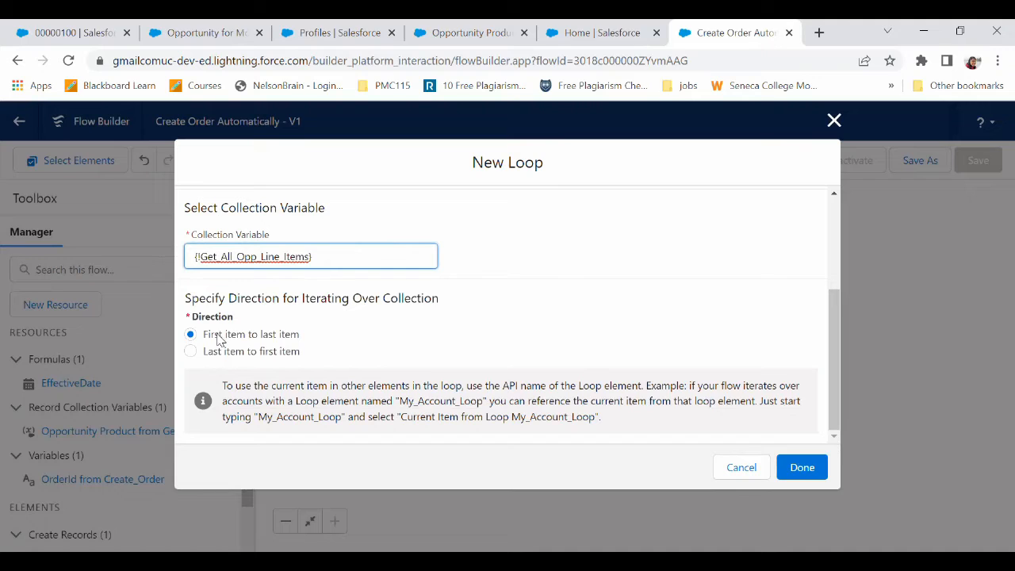
click(801, 469)
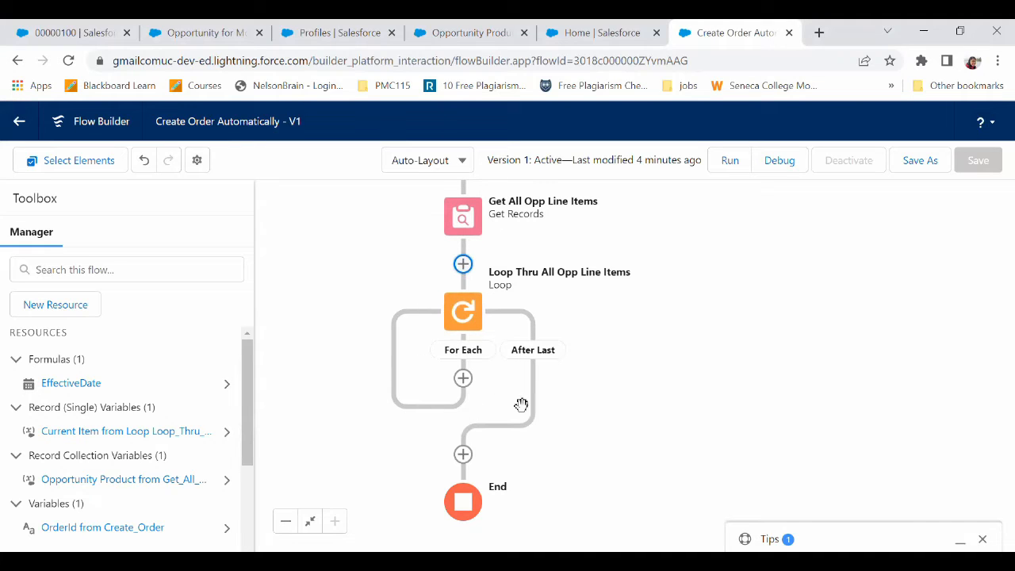
Review the collection variable and iteration direction of the Loop Thru All Opp Line Items element.
click(463, 315)
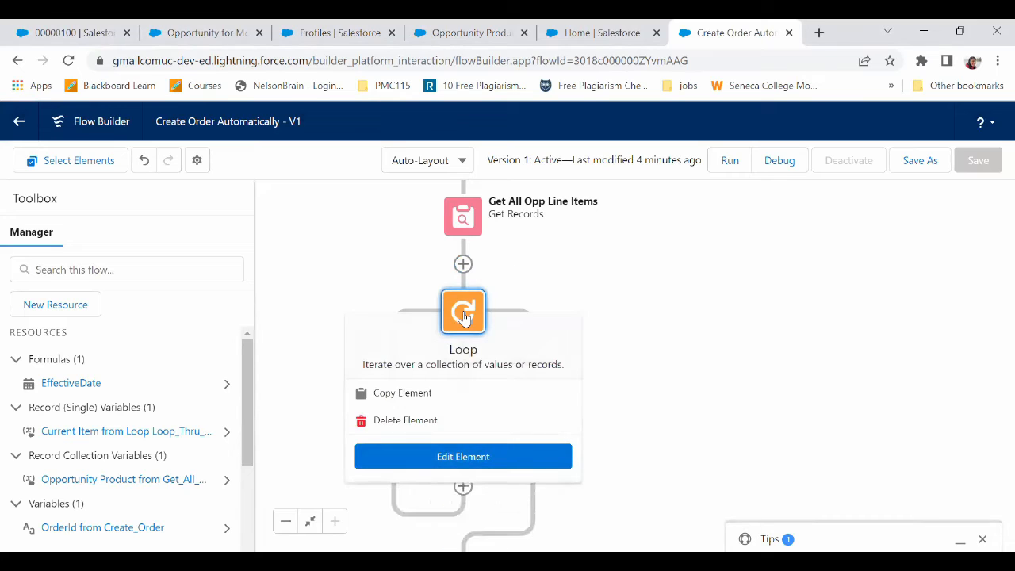
click(466, 451)
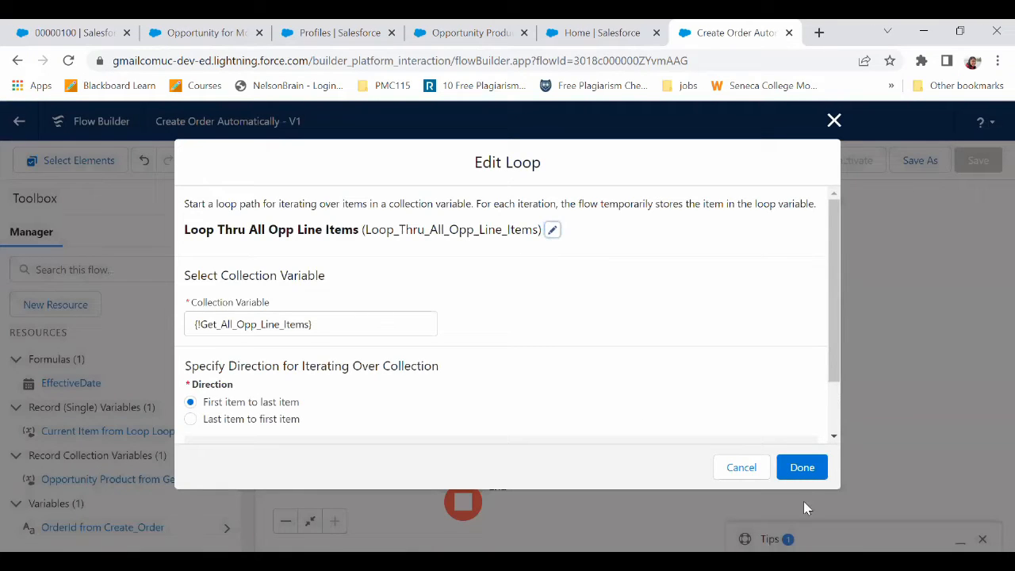
click(802, 466)
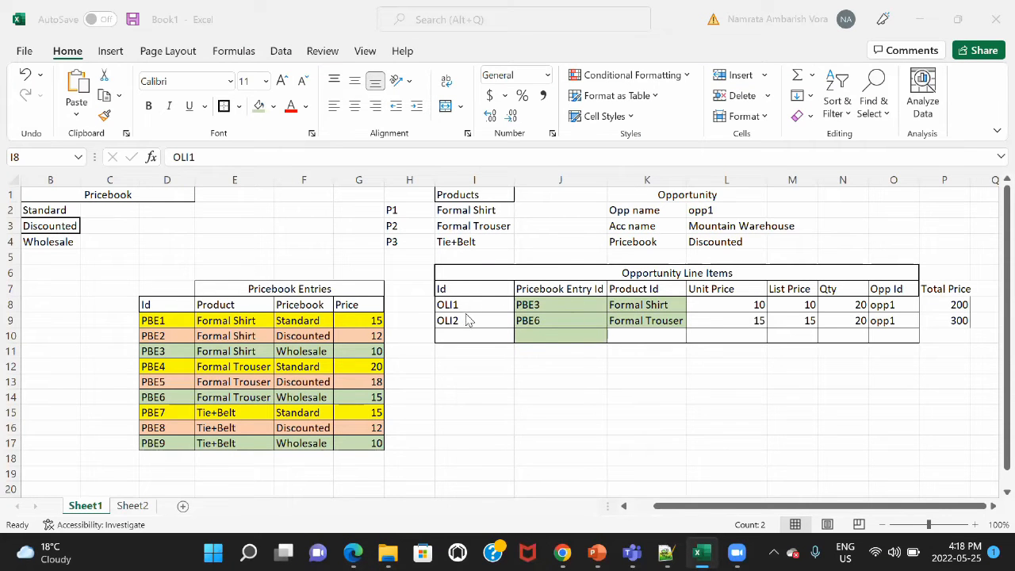
Examine the opportunity line items table in the Excel workbook and return to the flow in the browser.
click(636, 306)
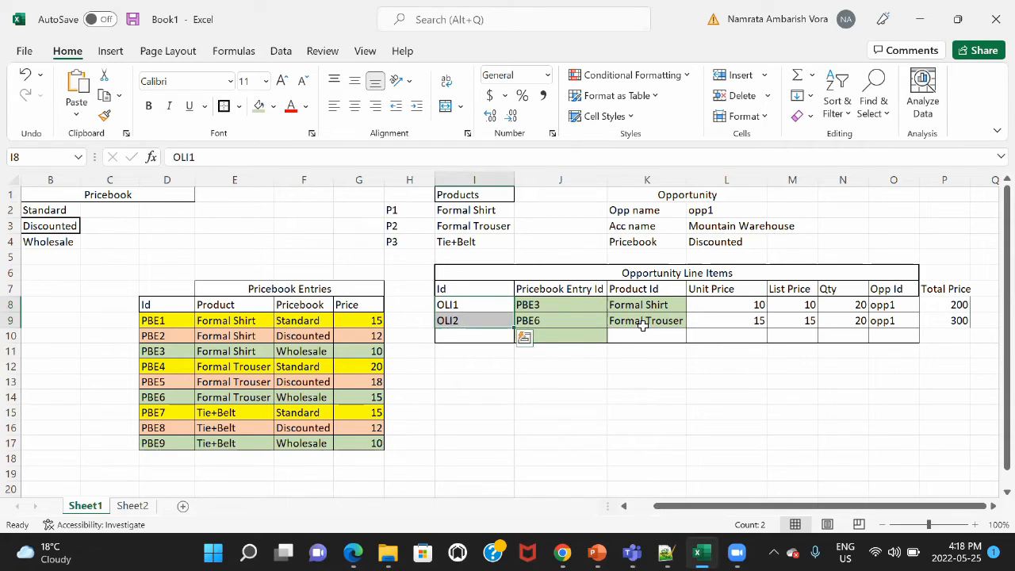
key(alt+Tab)
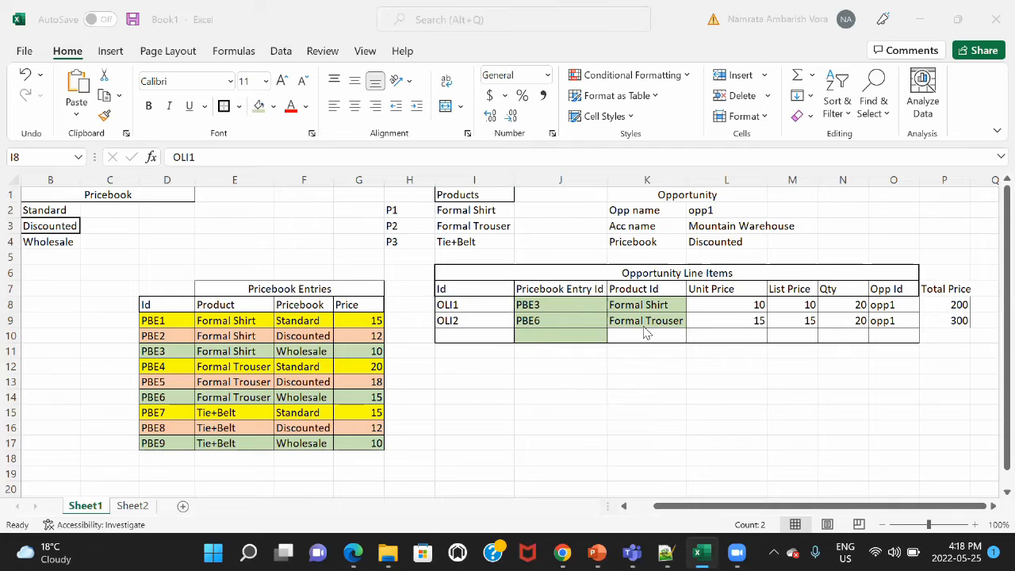
key(Tab)
key(Tab)
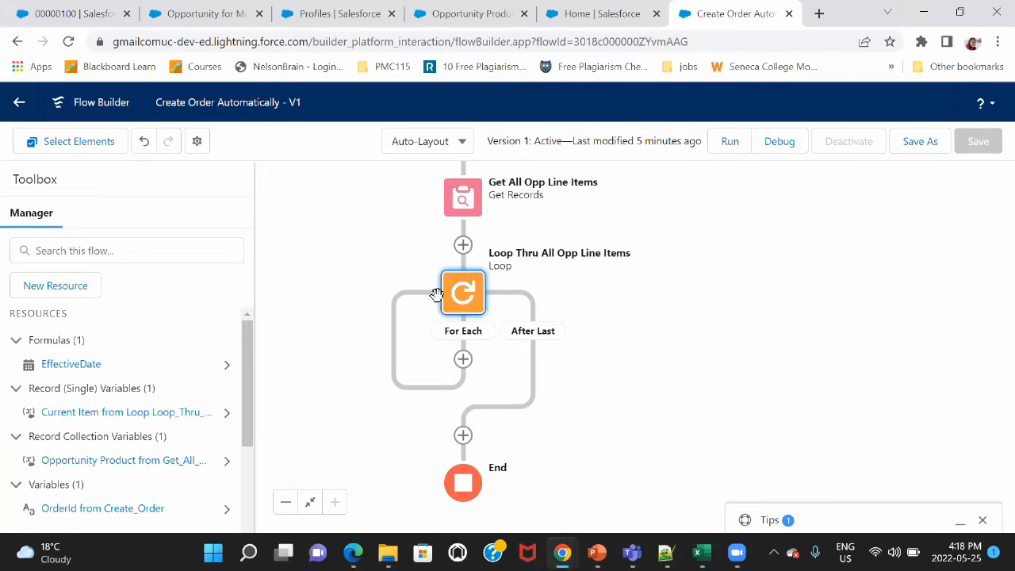
click(509, 346)
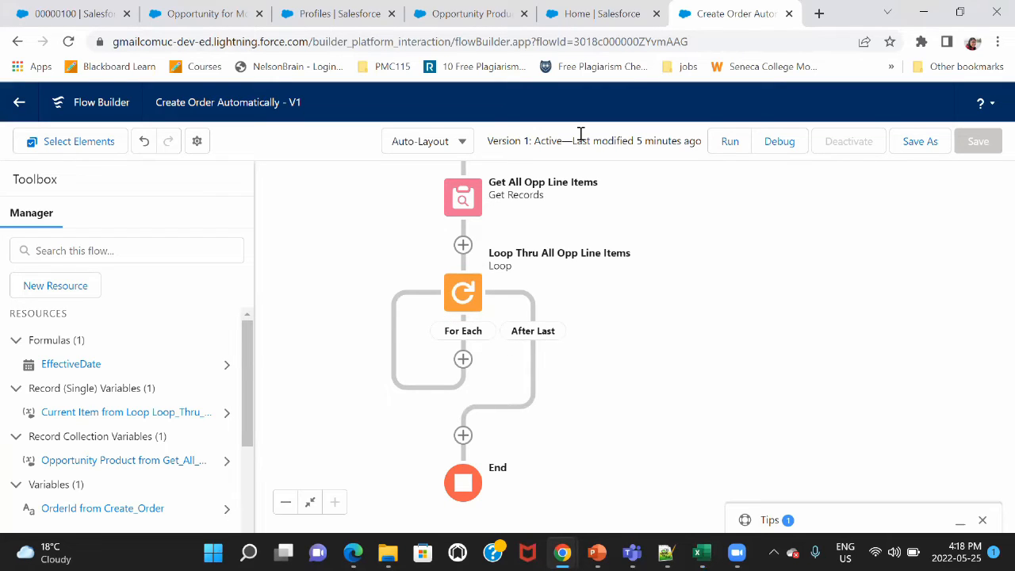
key(alt+Tab)
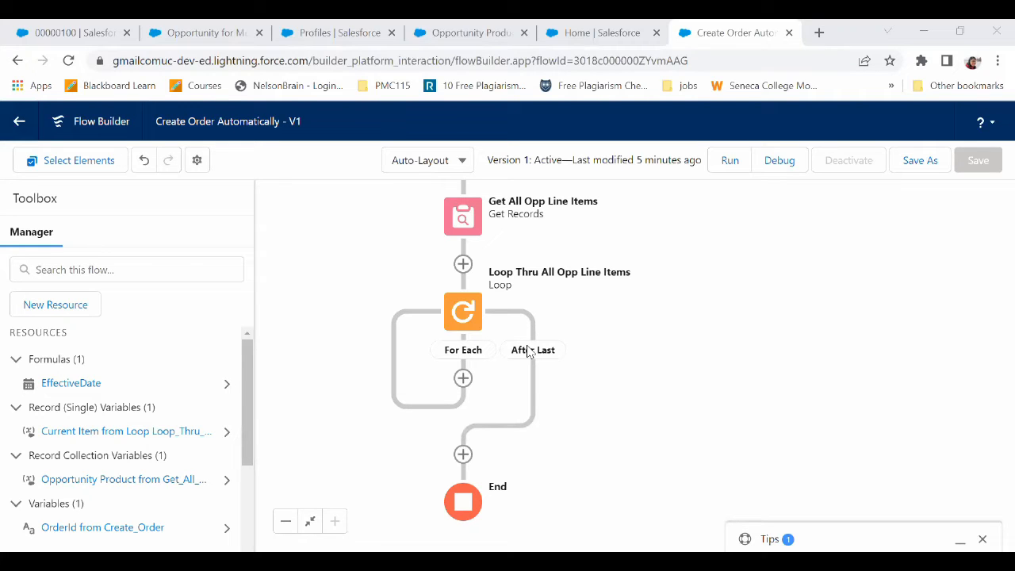
key(alt+Tab)
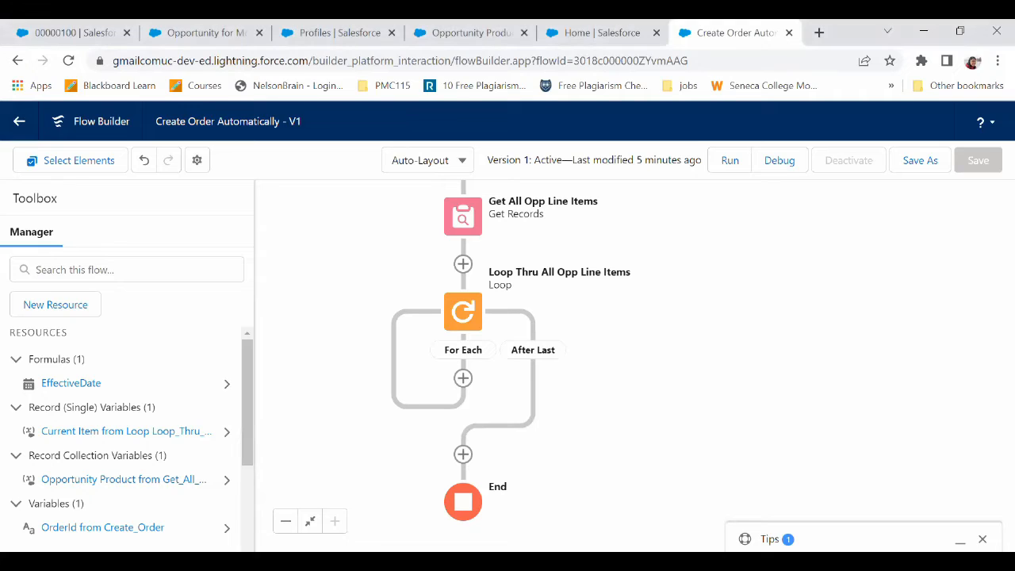
key(alt+Tab)
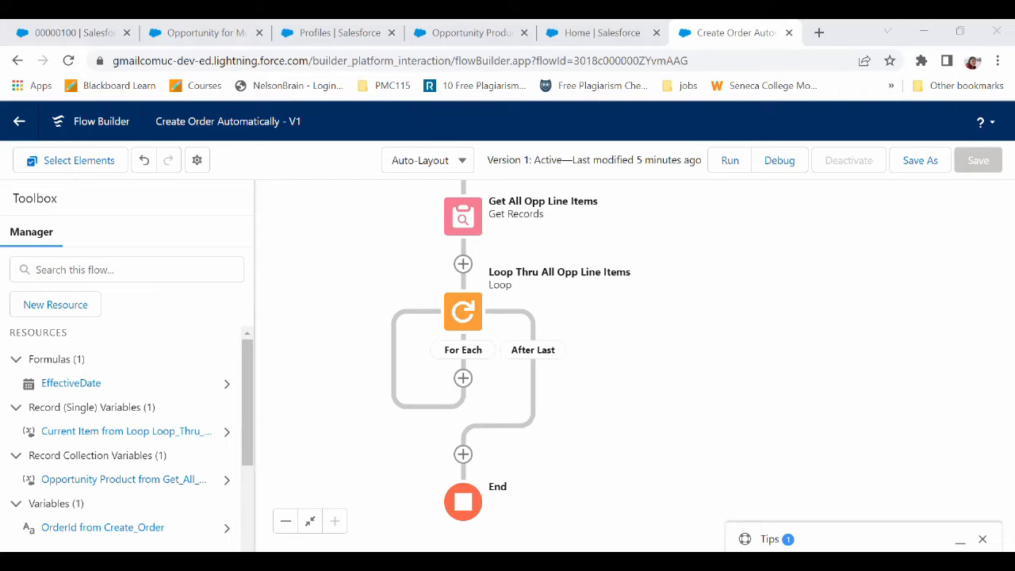
key(alt+Tab)
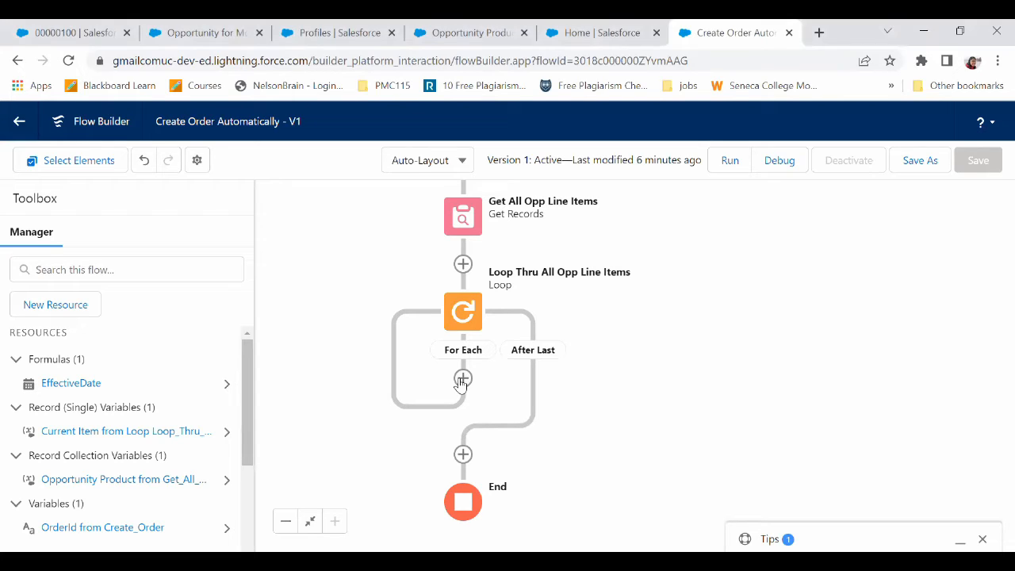
Add a Create Records element on the loop's For Each path and label it "Create Order Product".
click(462, 378)
scroll(773, 238, down, 6)
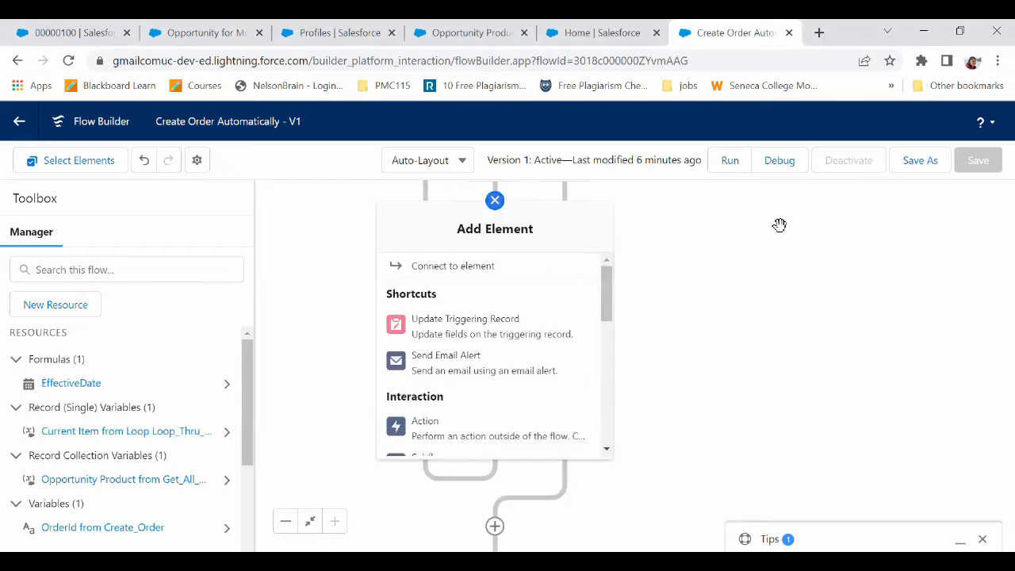
click(495, 202)
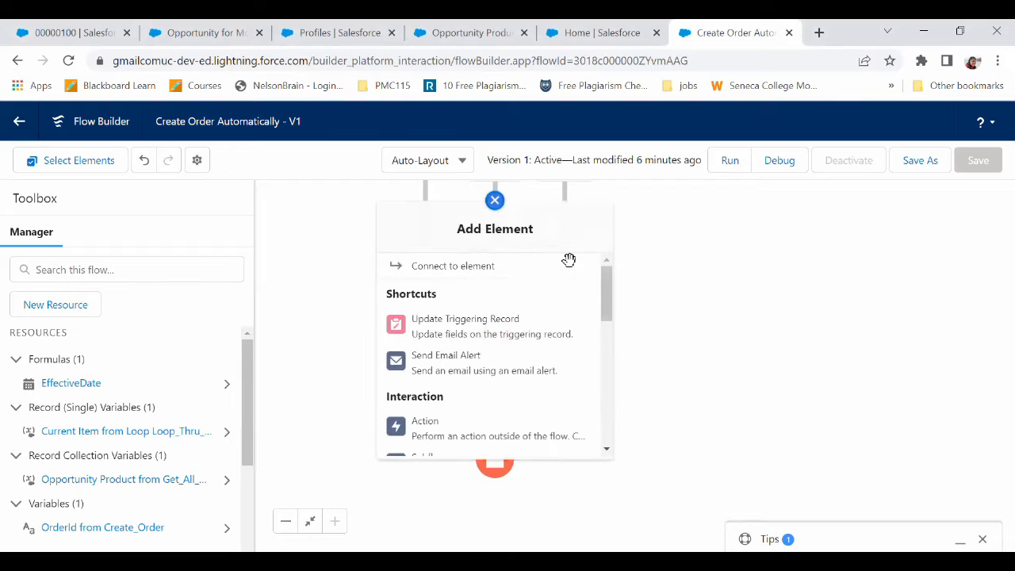
drag(609, 304, 607, 432)
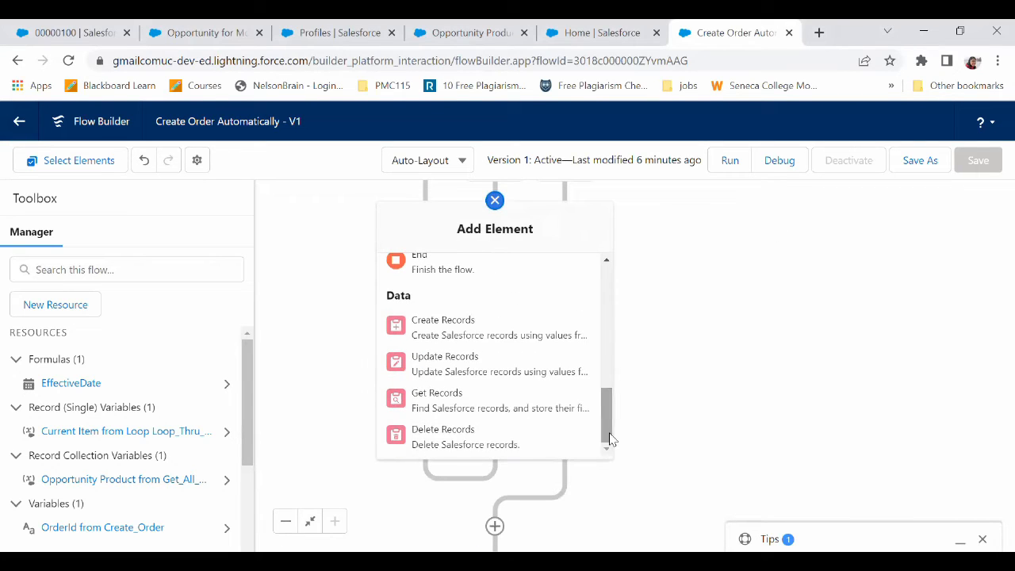
click(473, 325)
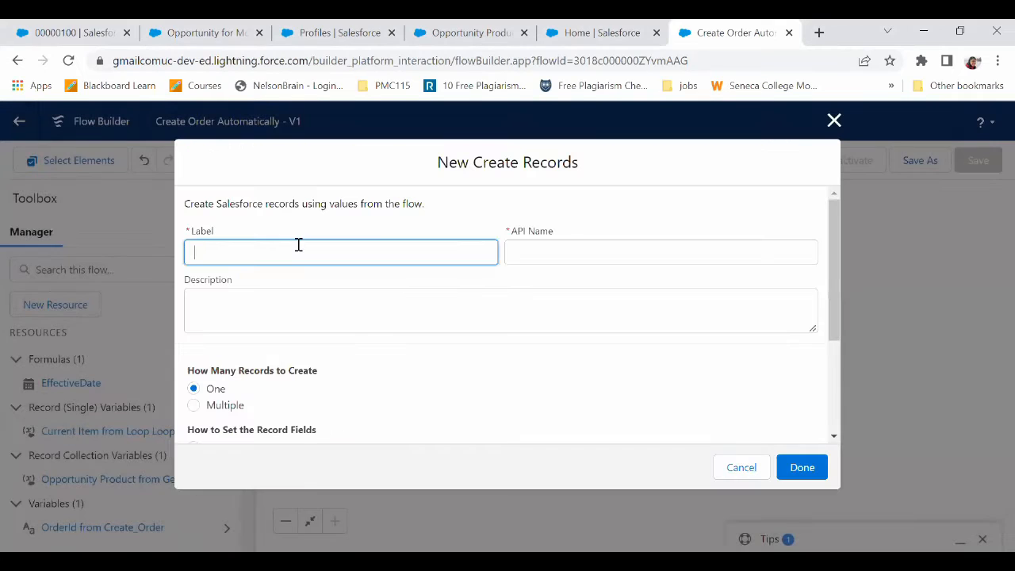
text(Create Order)
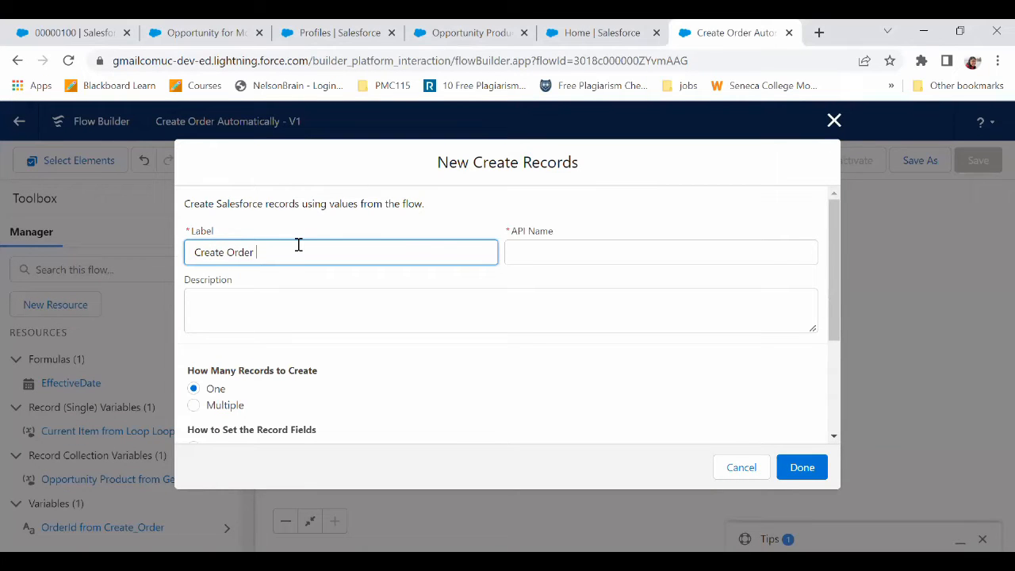
text( Pro)
text(uct)
key(BackSpace)
key(BackSpace)
key(BackSpace)
text(duct)
click(299, 304)
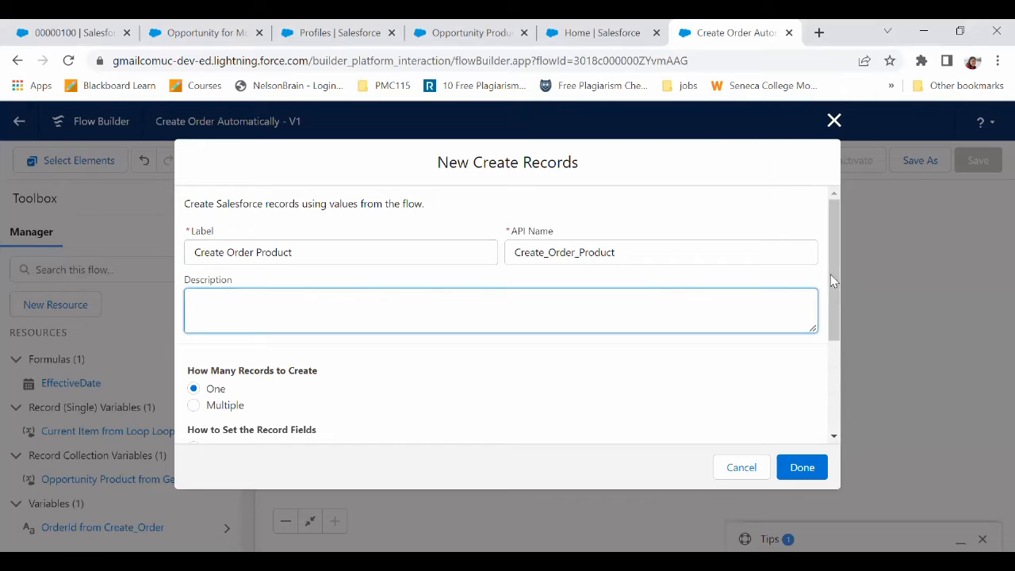
Set the element to use separate resources and literal values and to create a record of the Order Product object.
drag(834, 278, 838, 366)
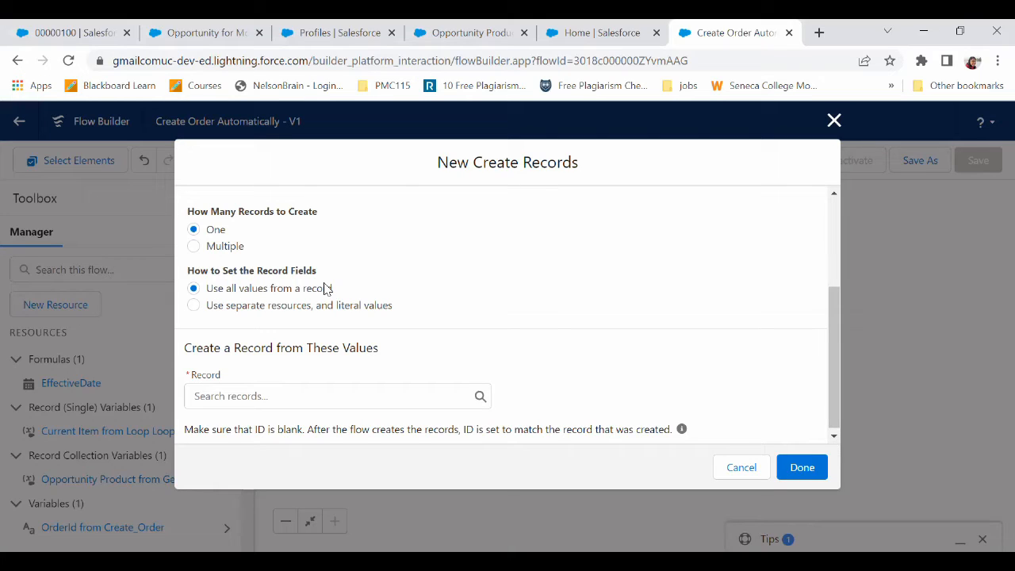
click(325, 309)
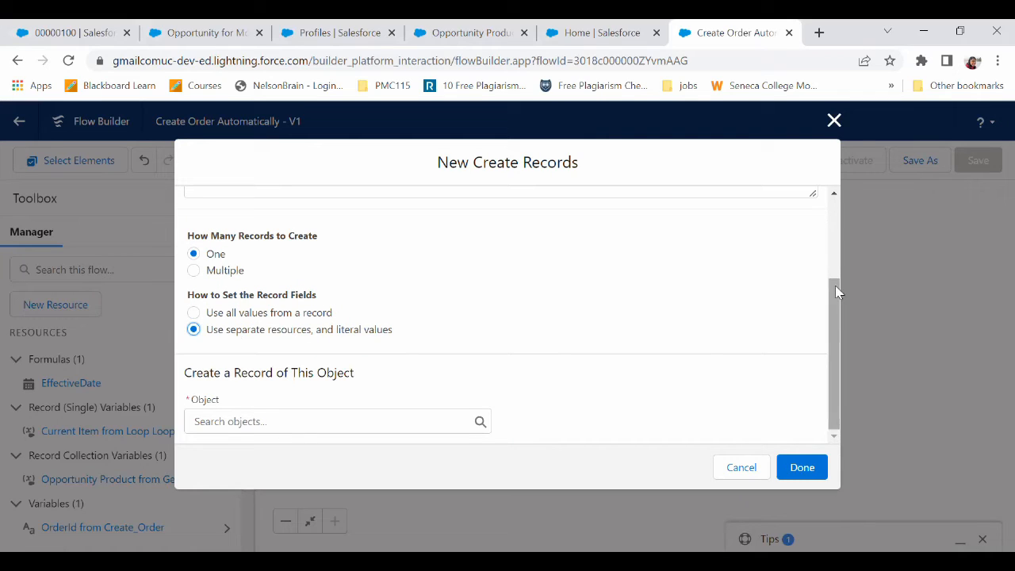
click(280, 427)
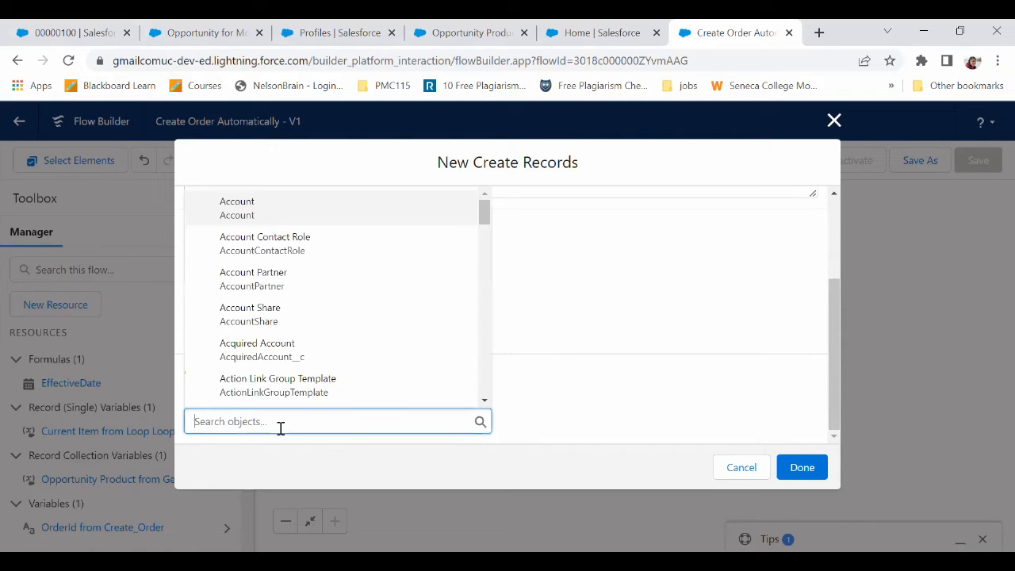
text(order)
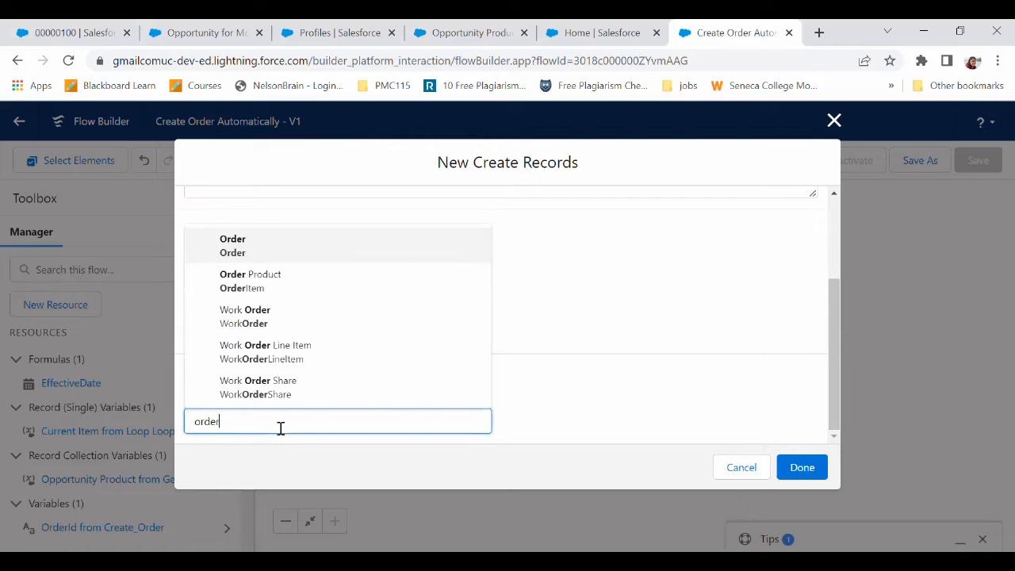
click(228, 289)
drag(833, 298, 827, 395)
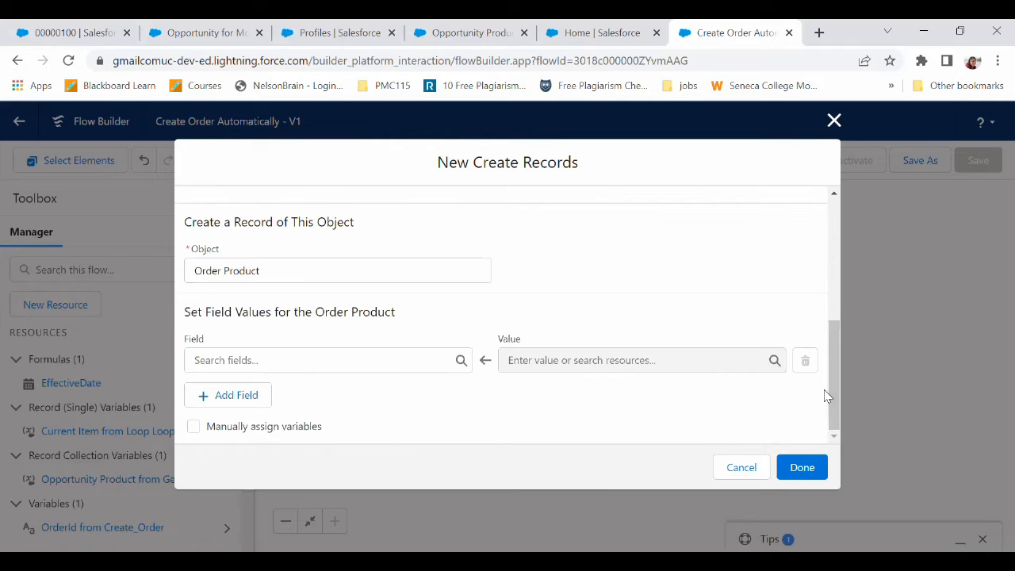
Set the Order Product's OrderId field to OrderId from Create_Order and finish the element.
click(252, 361)
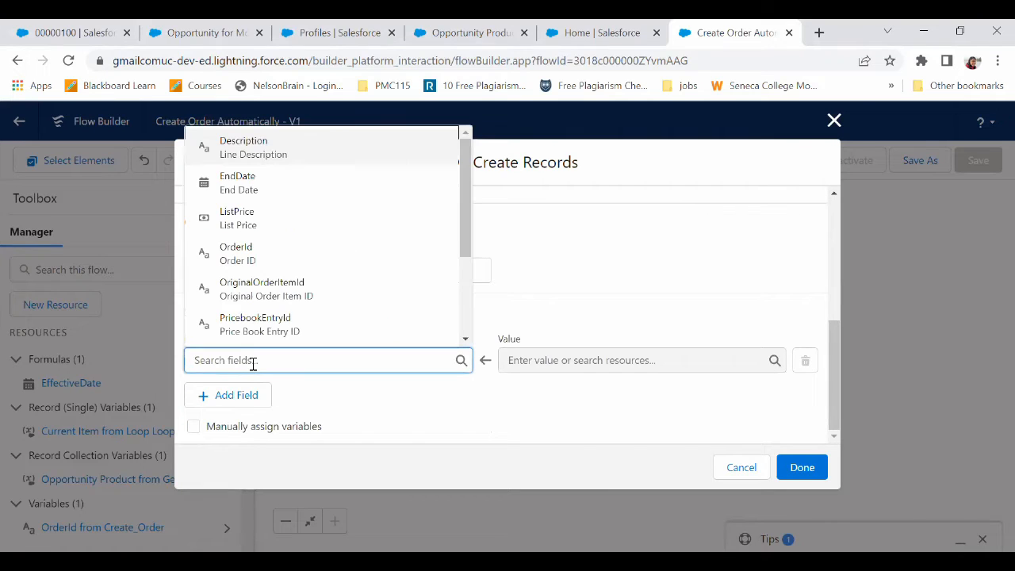
click(264, 256)
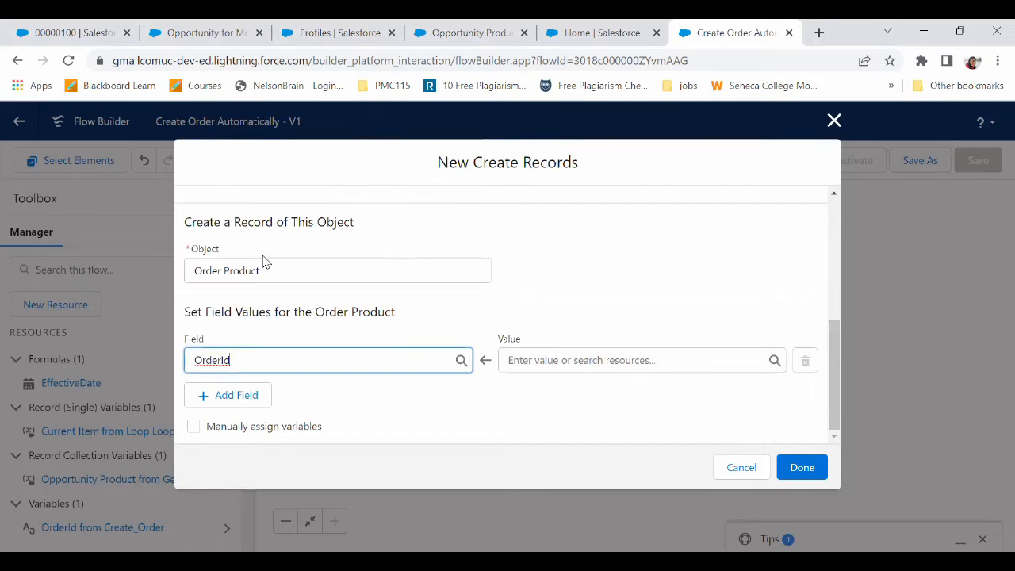
click(543, 364)
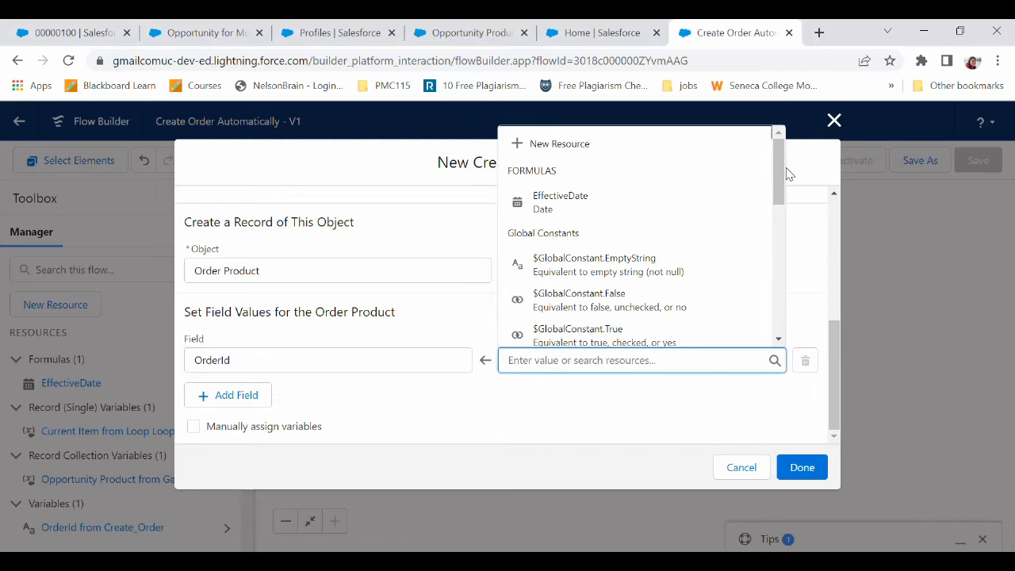
drag(782, 173, 784, 237)
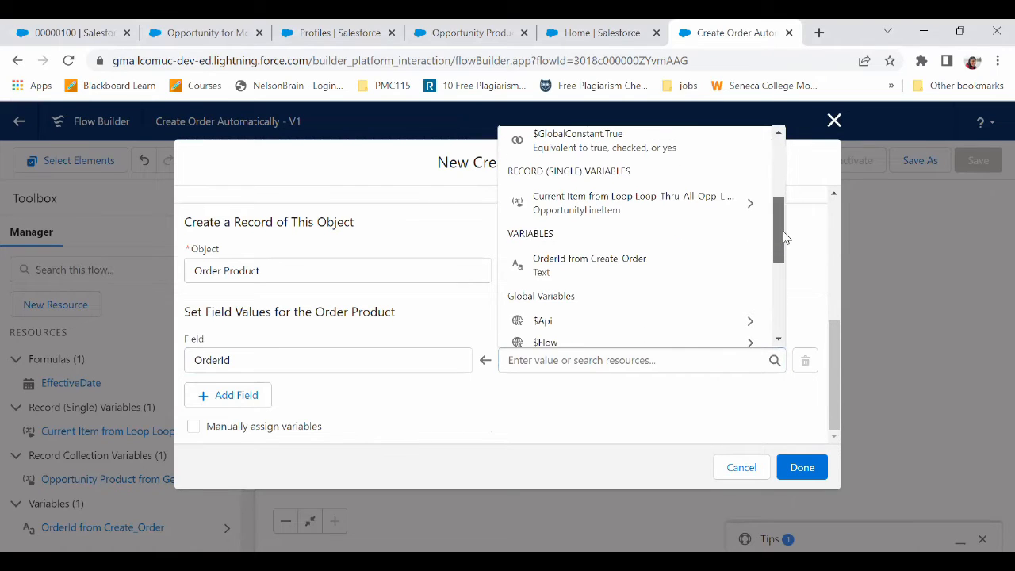
click(571, 261)
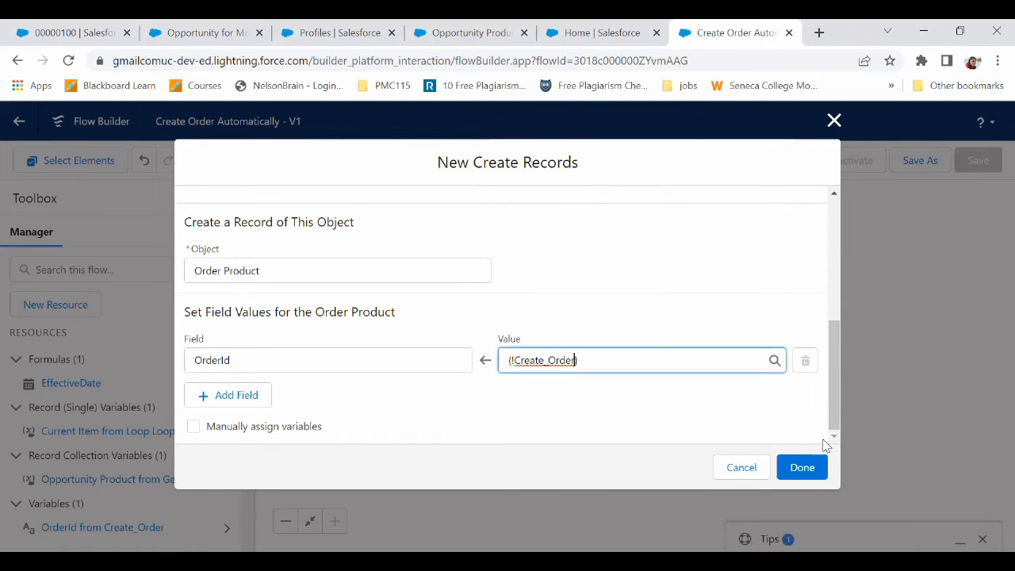
click(800, 468)
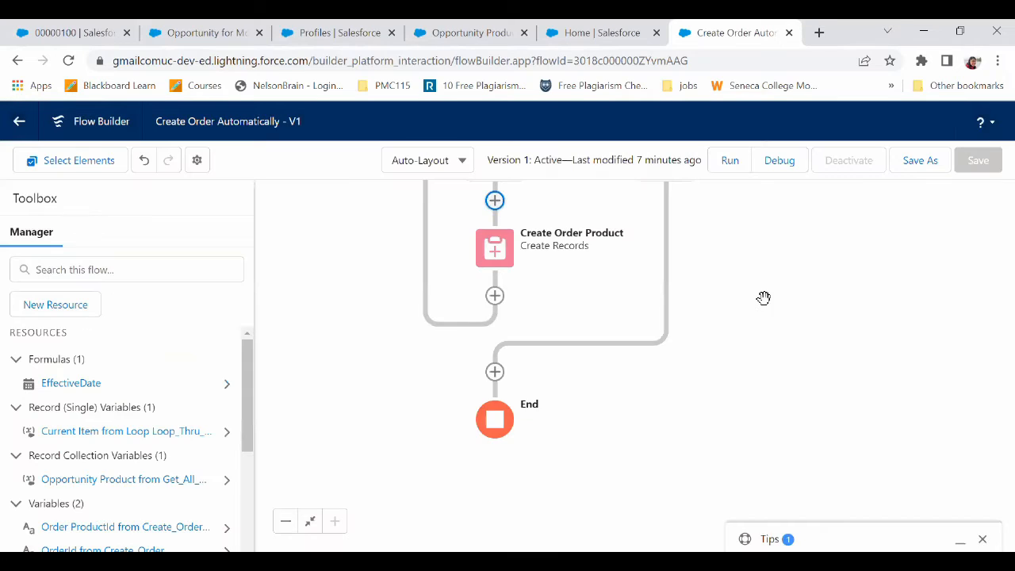
Open the Create Order Product element inside the loop for editing and add another field row below OrderId.
drag(763, 296, 706, 520)
drag(771, 253, 786, 331)
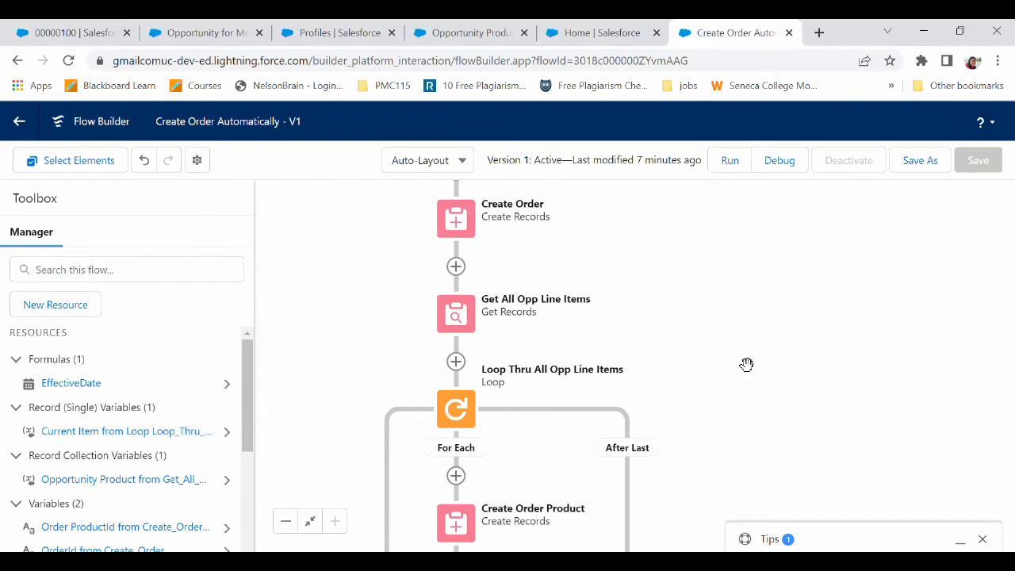
drag(748, 362, 786, 232)
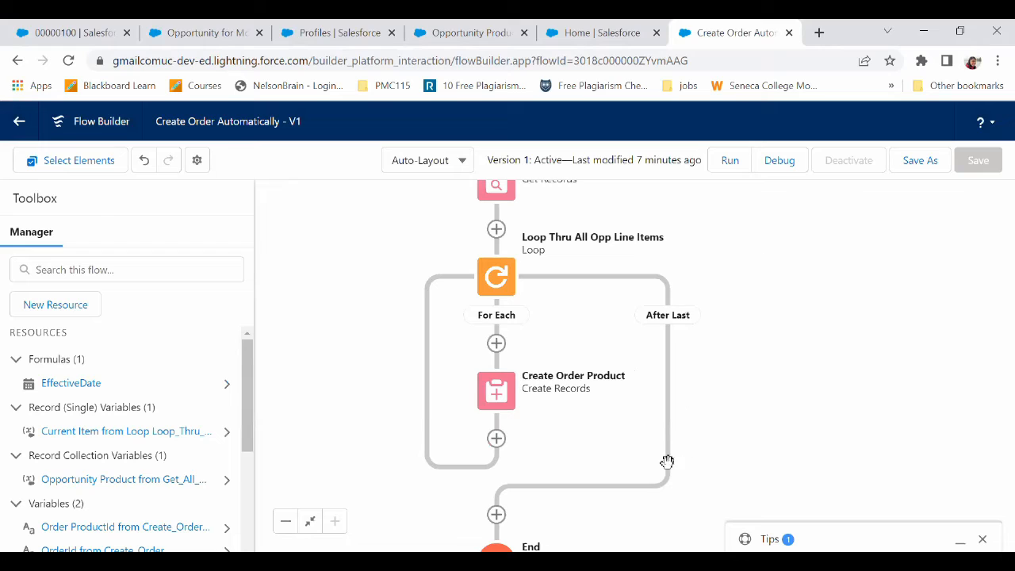
click(496, 411)
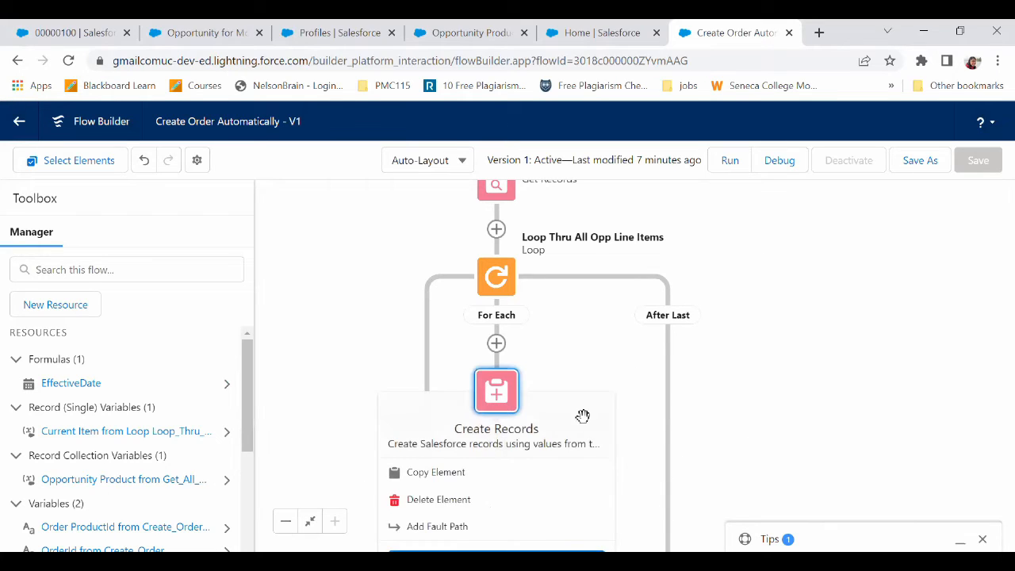
click(772, 358)
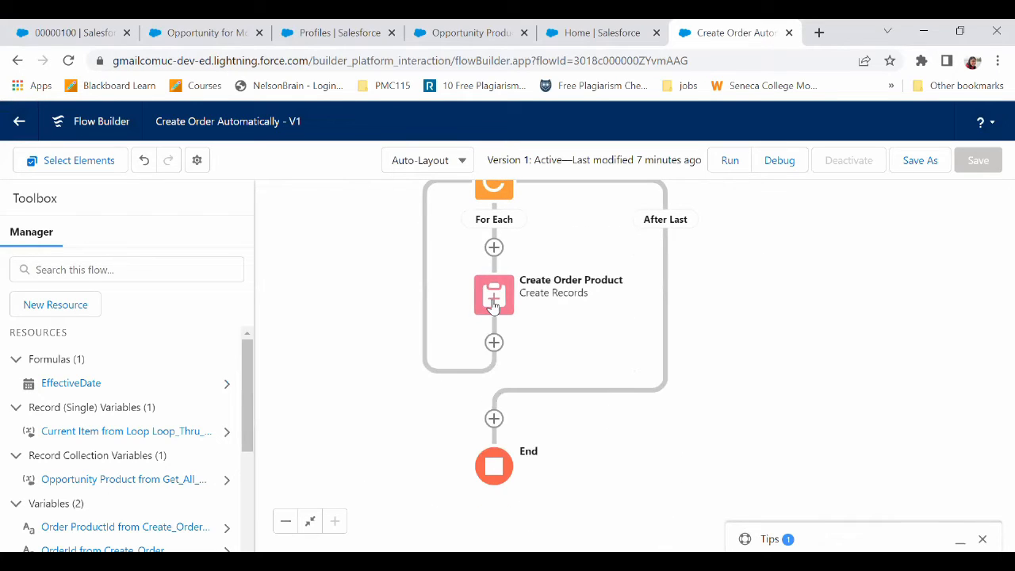
click(492, 292)
click(498, 467)
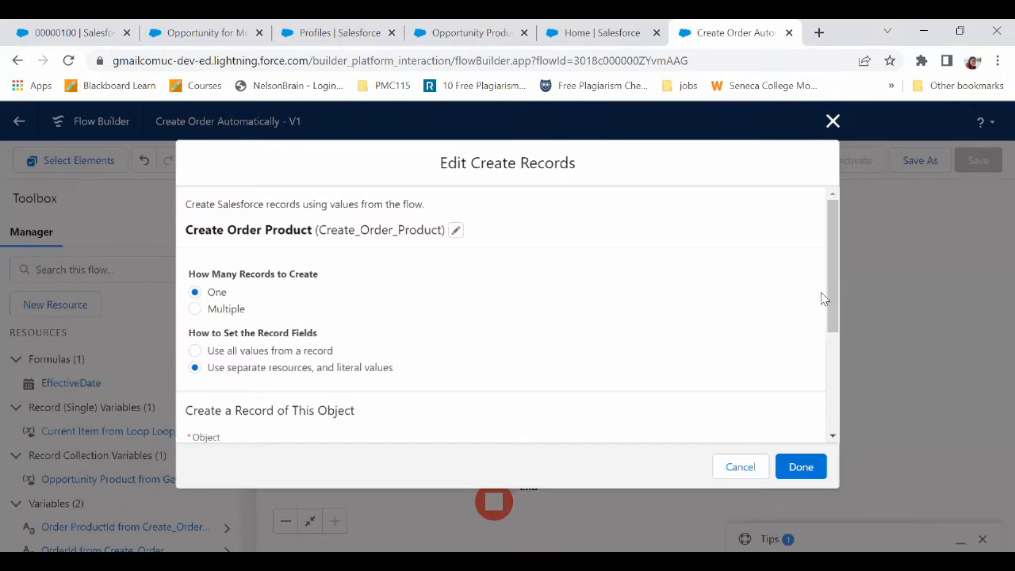
drag(834, 300, 840, 401)
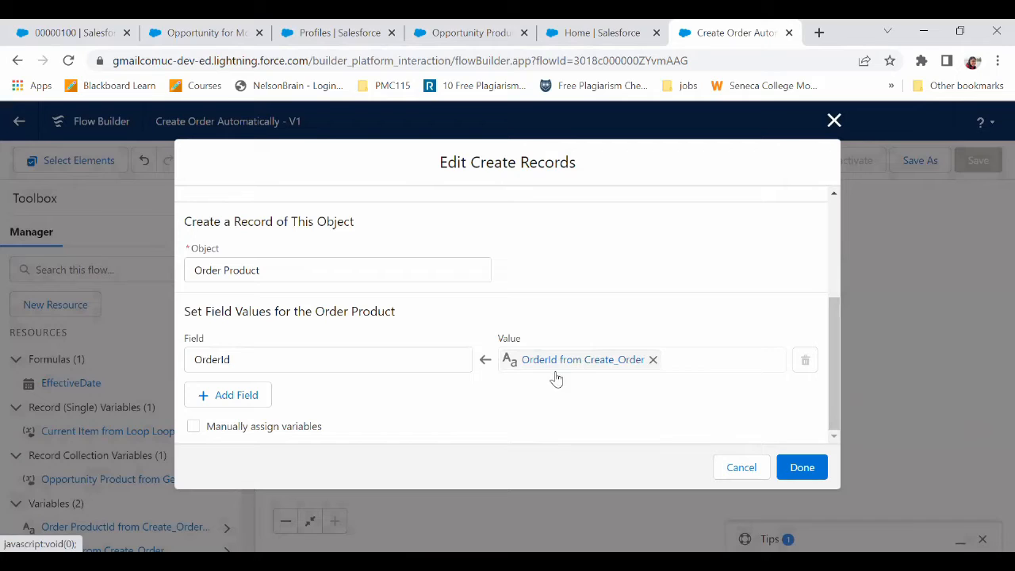
click(241, 397)
drag(830, 311, 830, 335)
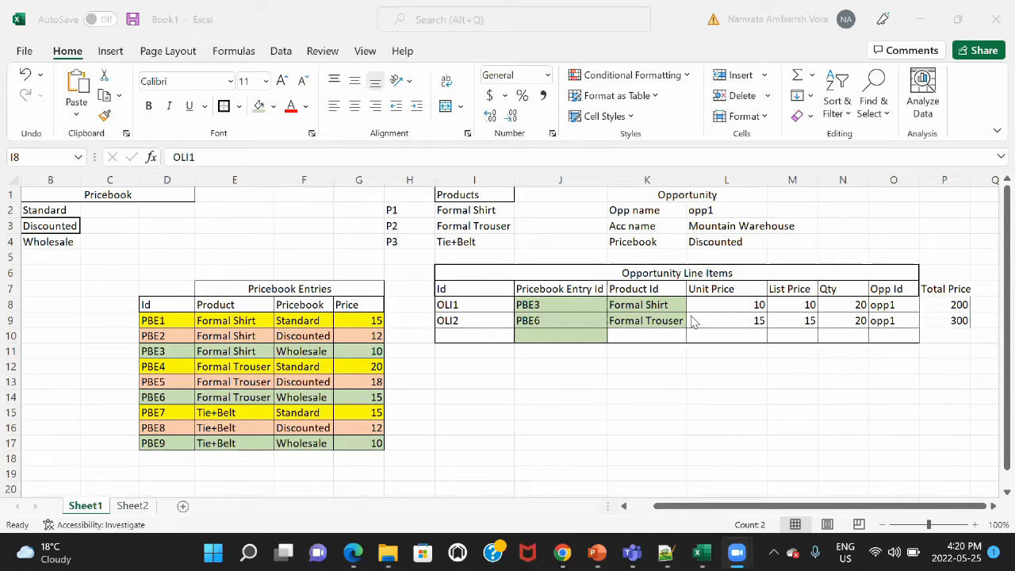
Check the Opportunity Line Items columns in the Excel workbook, including Pricebook Entry Id, and return to the flow in the browser.
click(584, 296)
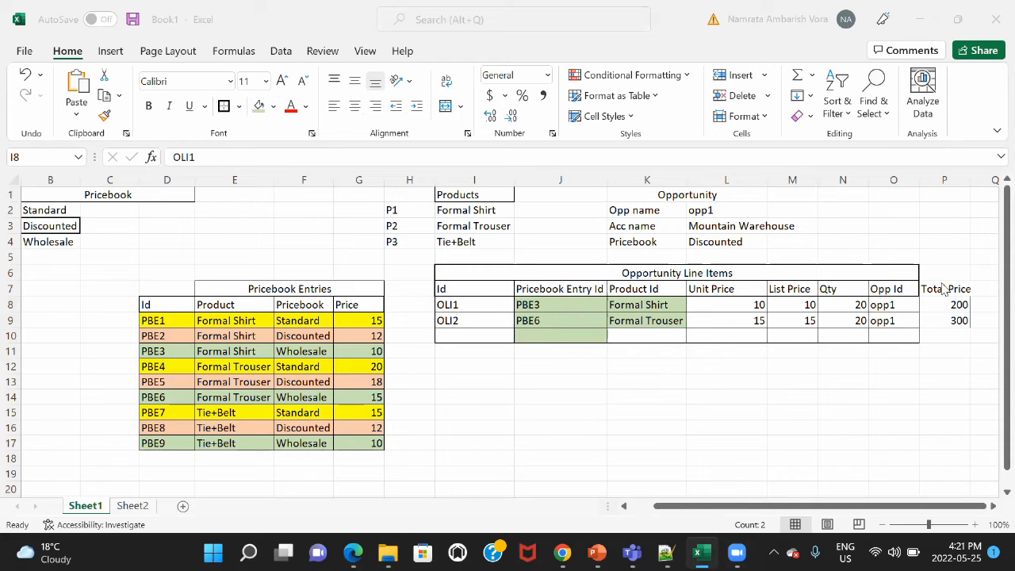
key(alt+Tab)
key(Tab)
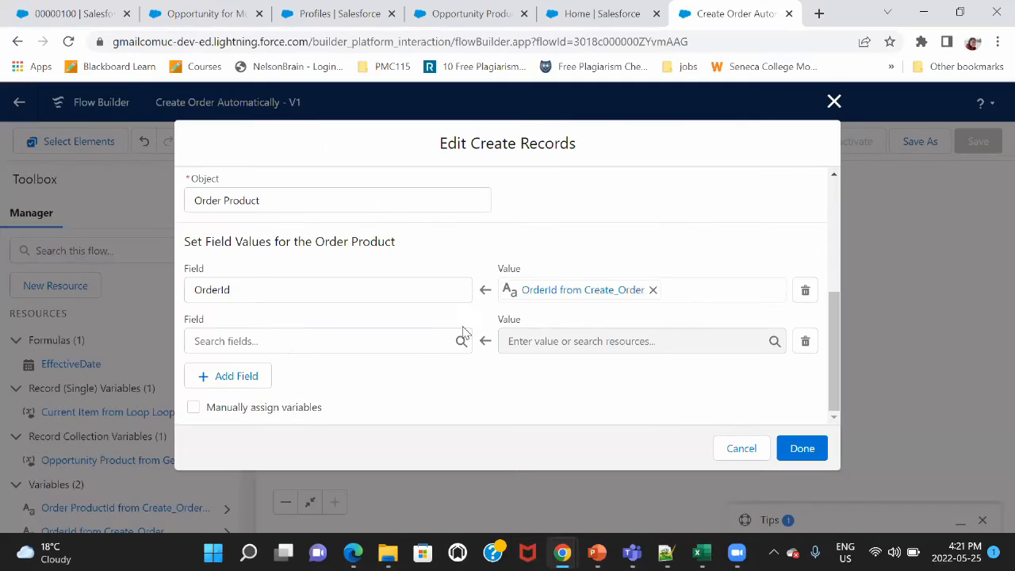
click(288, 346)
key(alt+Tab)
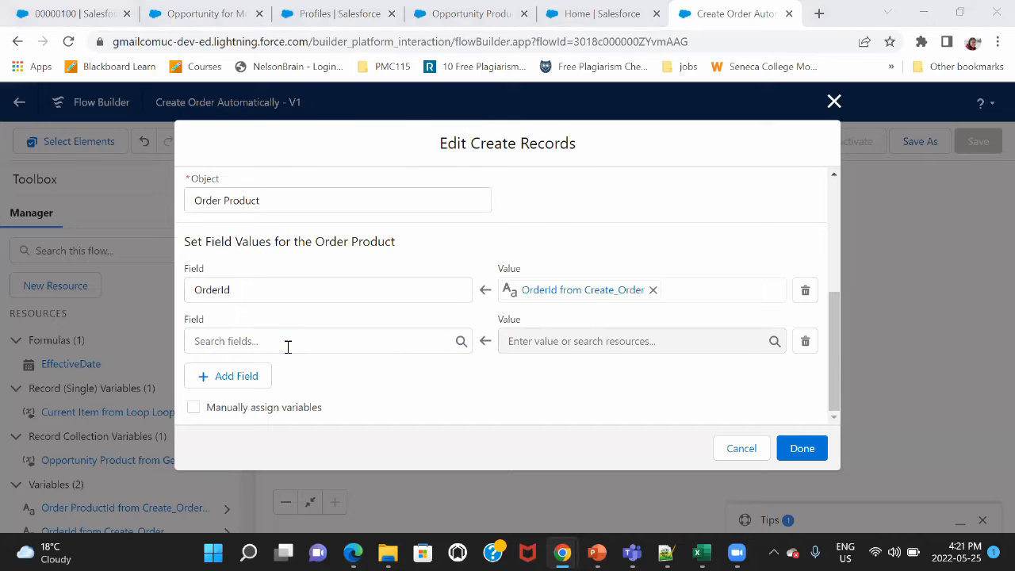
key(alt+Tab)
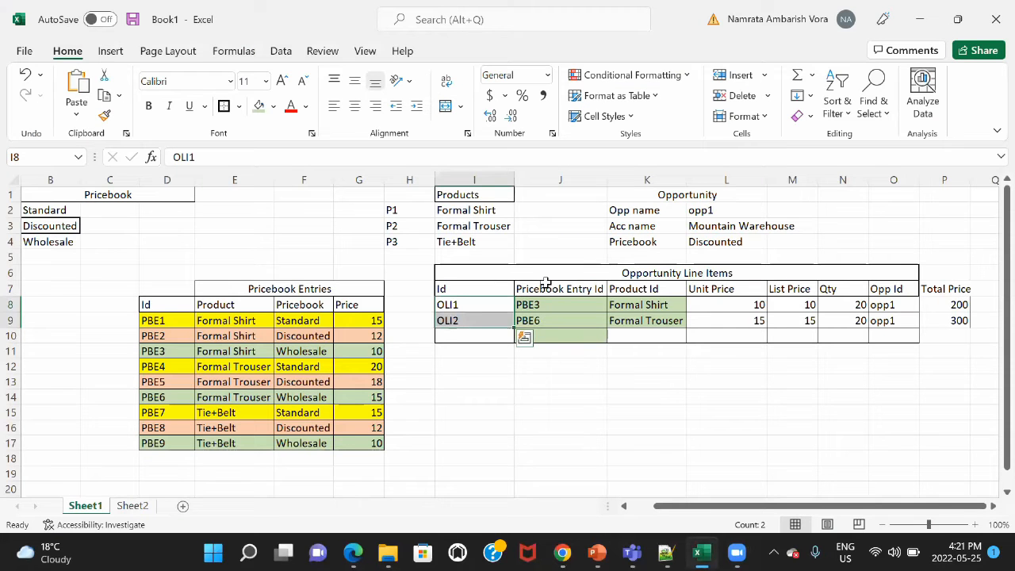
click(547, 284)
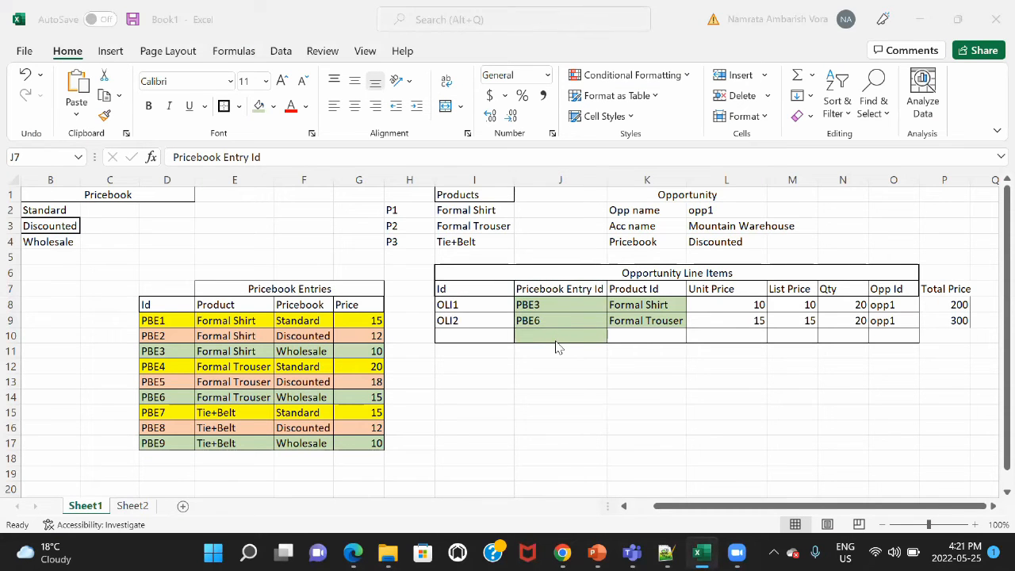
key(alt+Tab)
key(Tab)
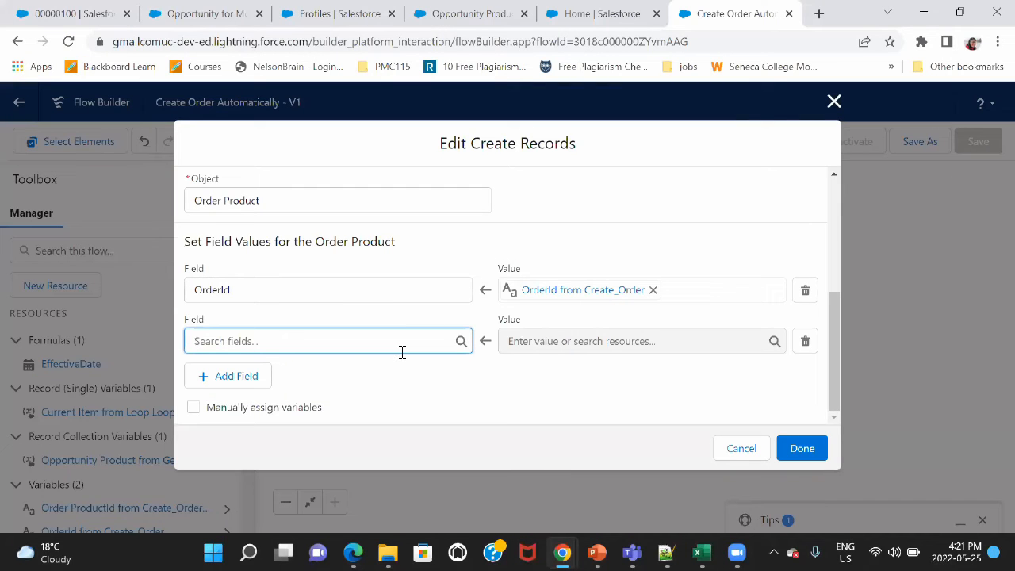
Set the Order Product's PricebookEntryId field to PricebookEntry.Id of the current item from Loop_Thru_All_Opp_Line_Items.
text(price)
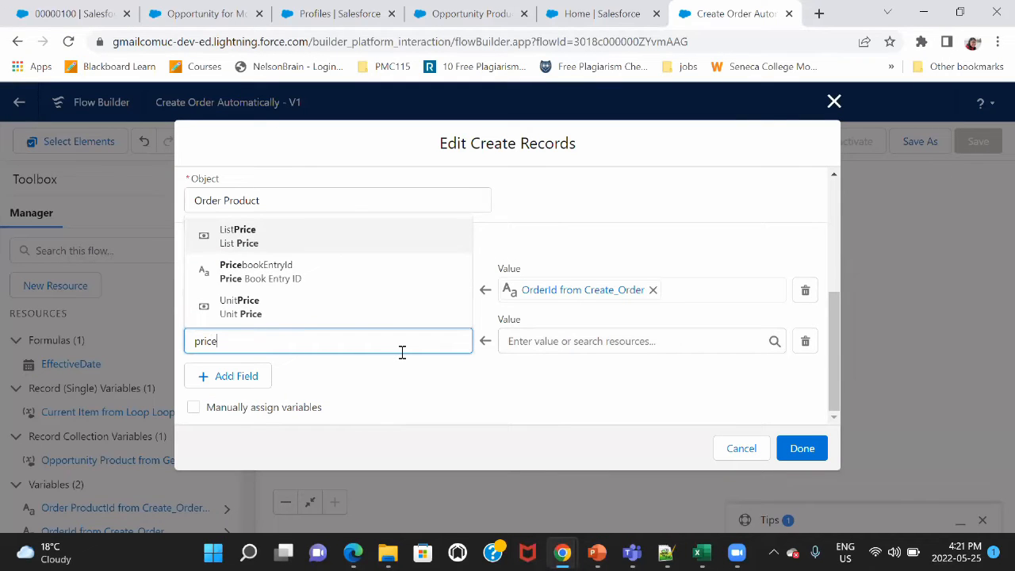
click(296, 279)
click(560, 350)
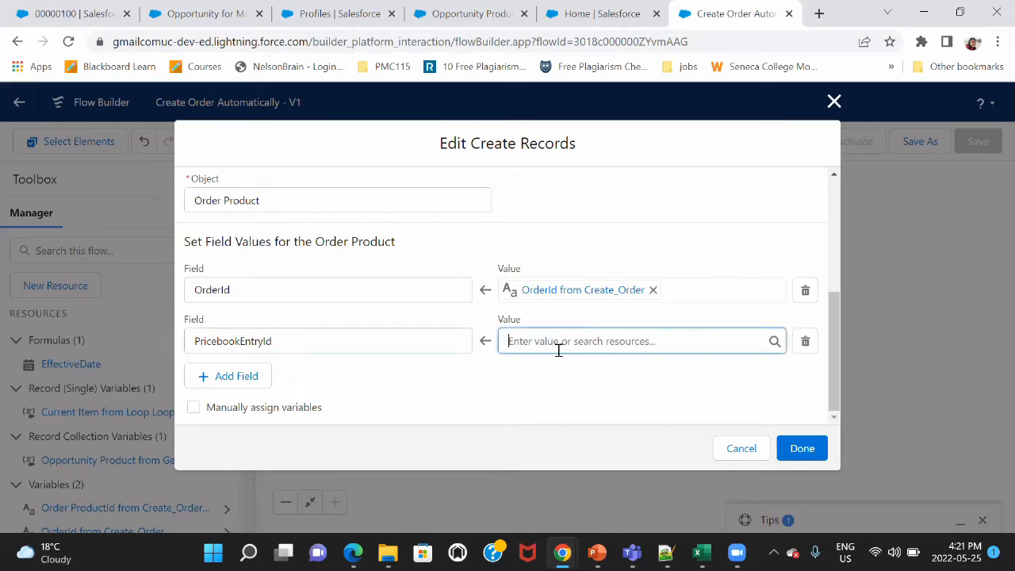
drag(780, 148, 777, 197)
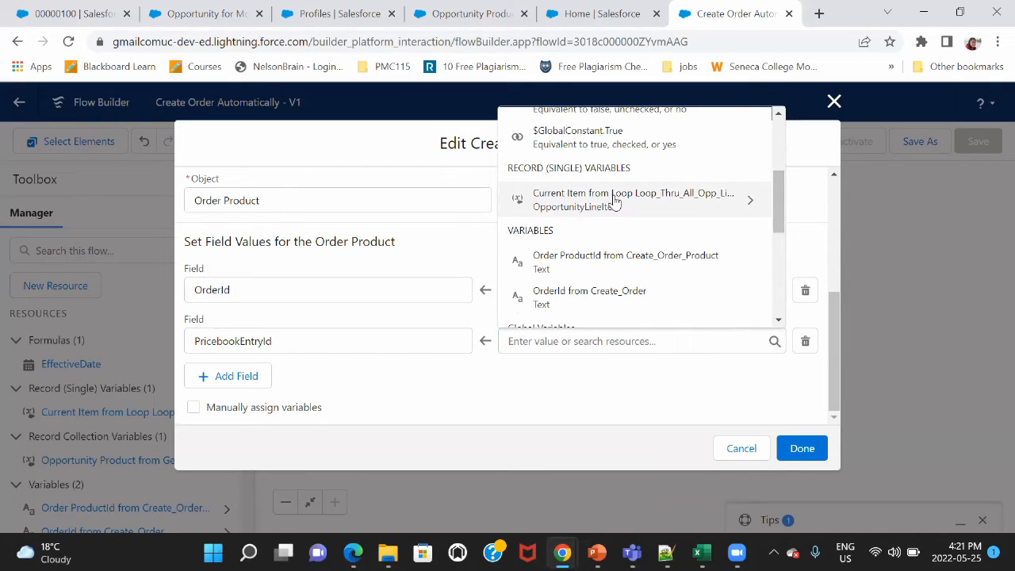
click(614, 200)
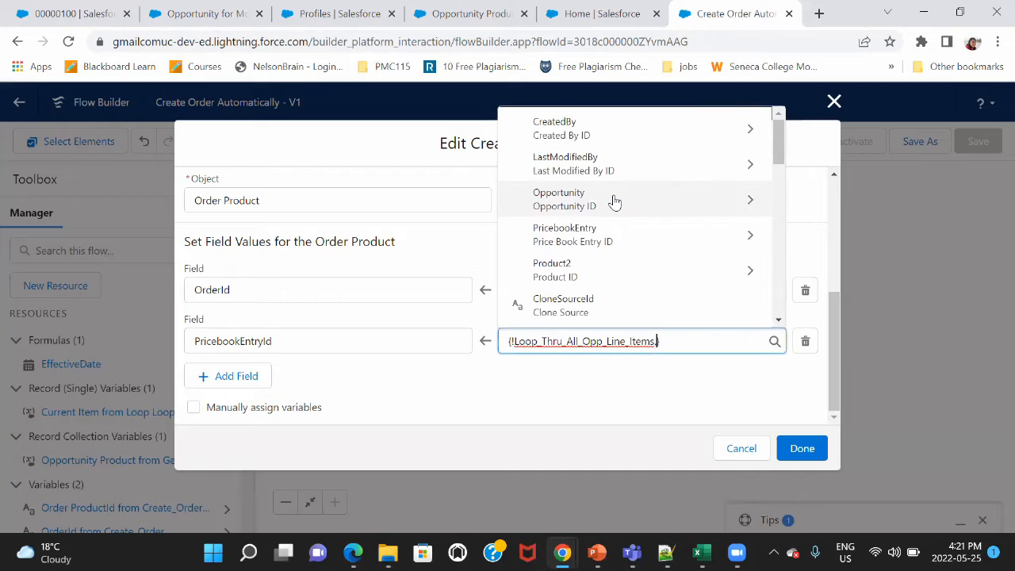
click(559, 242)
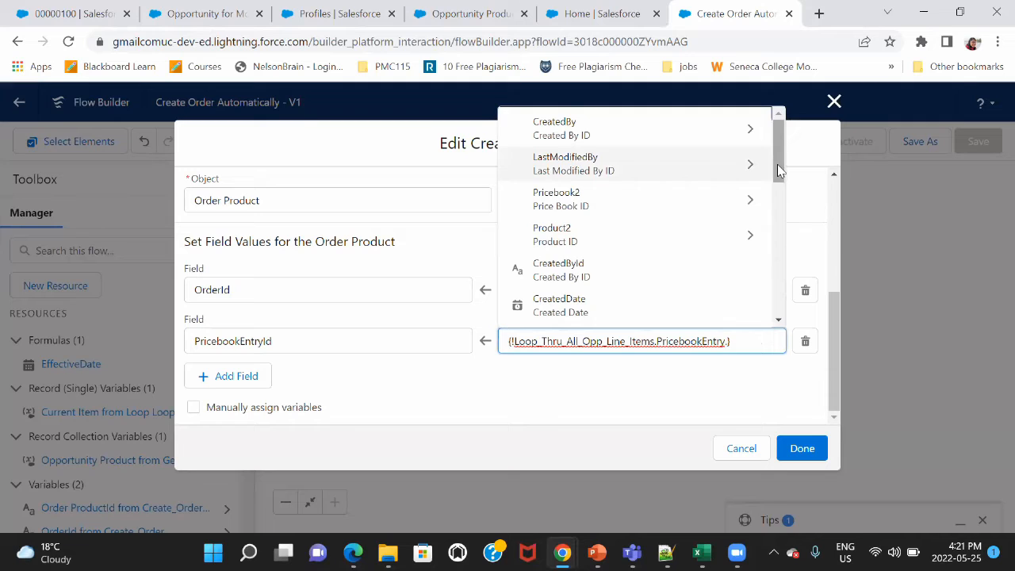
drag(778, 171, 788, 222)
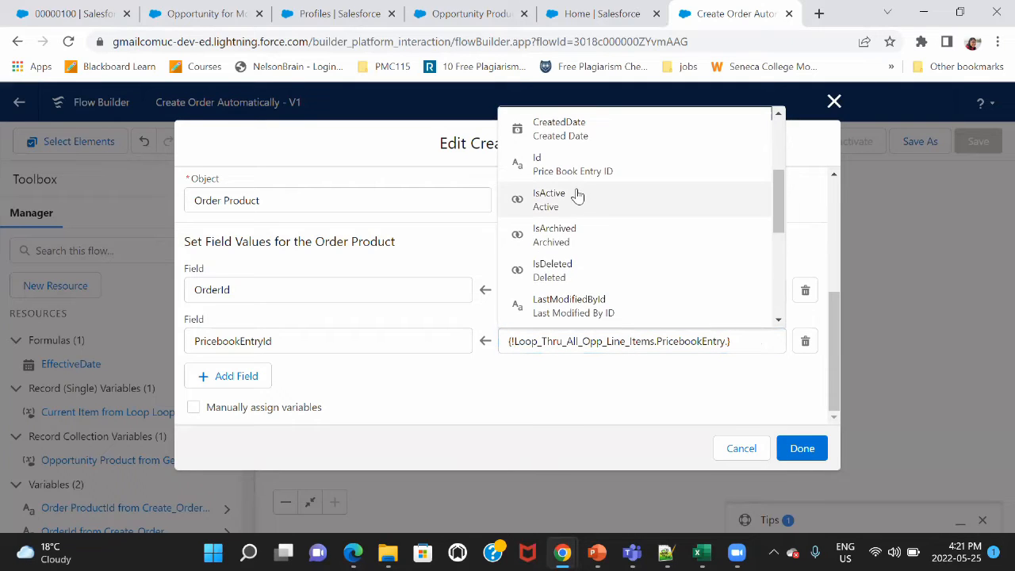
click(594, 164)
click(601, 390)
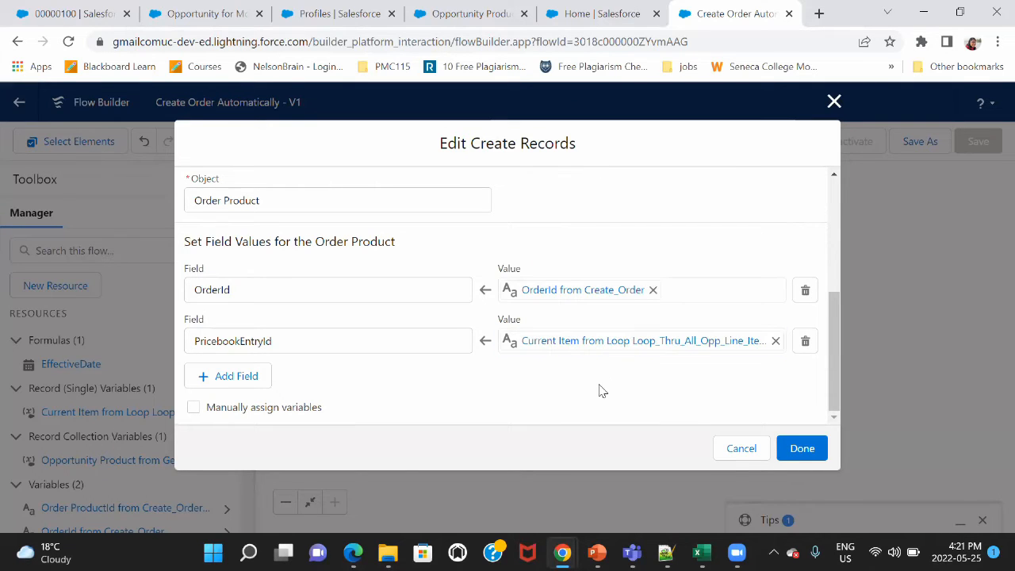
Add the Product2Id field and set it to Product2.Id of the current item from Loop_Thru_All_Opp_Line_Items.
click(244, 376)
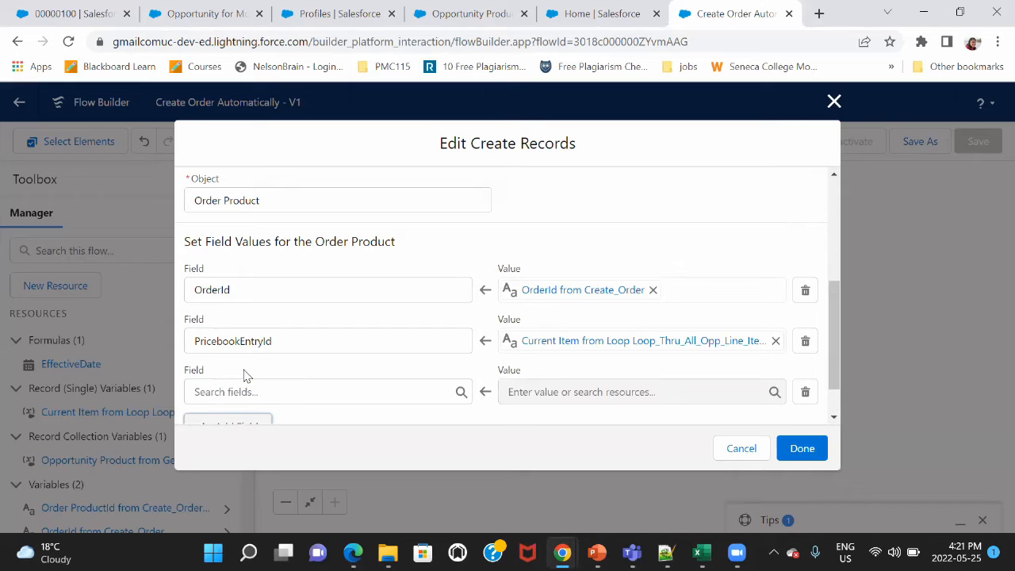
click(249, 386)
text(prod)
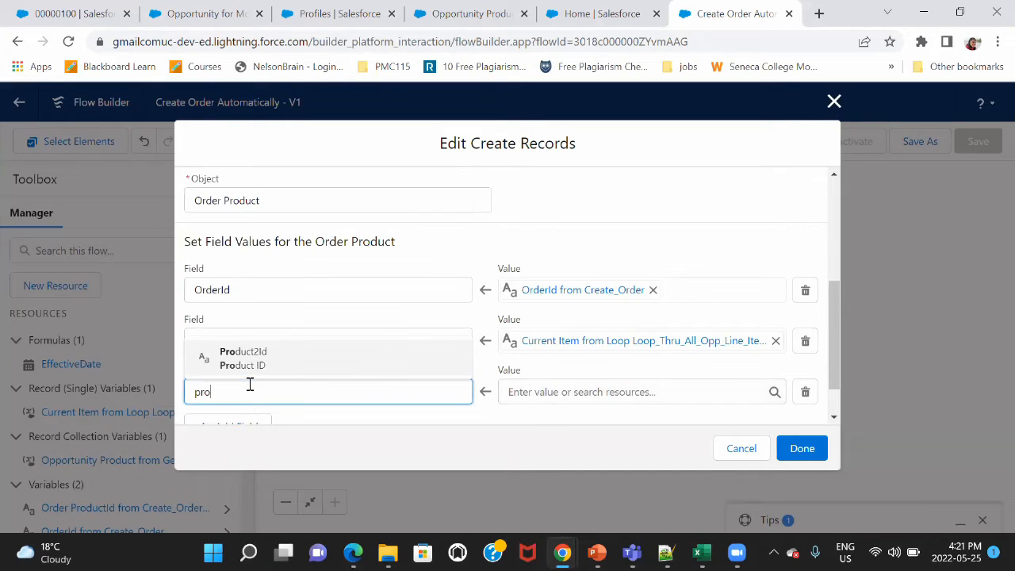
click(278, 354)
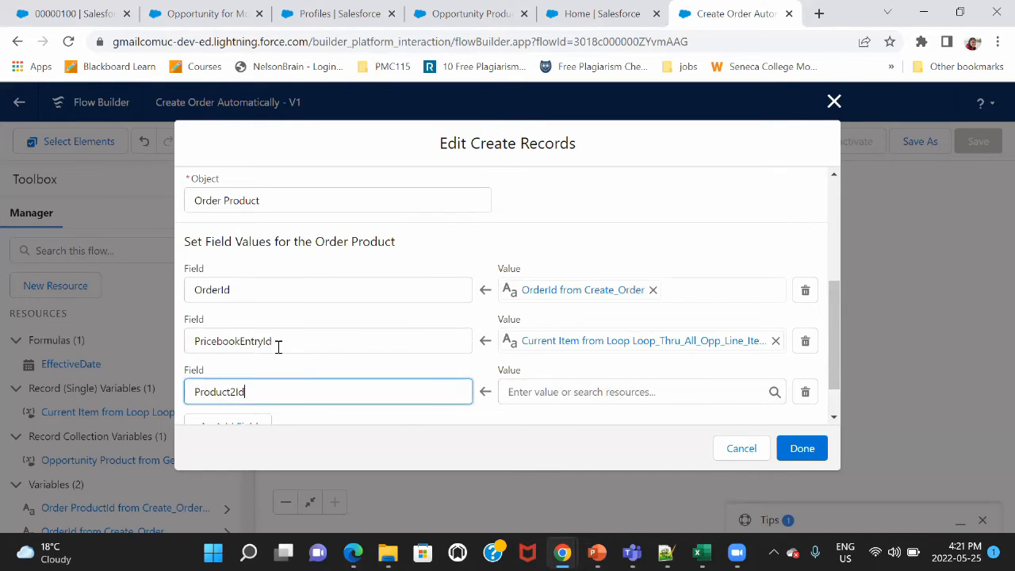
click(533, 394)
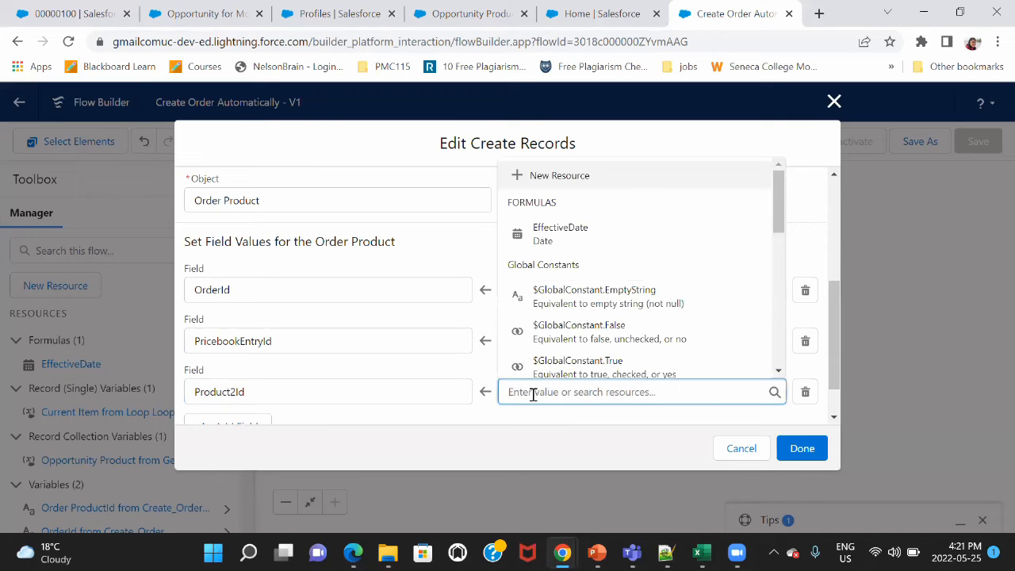
drag(776, 206, 781, 262)
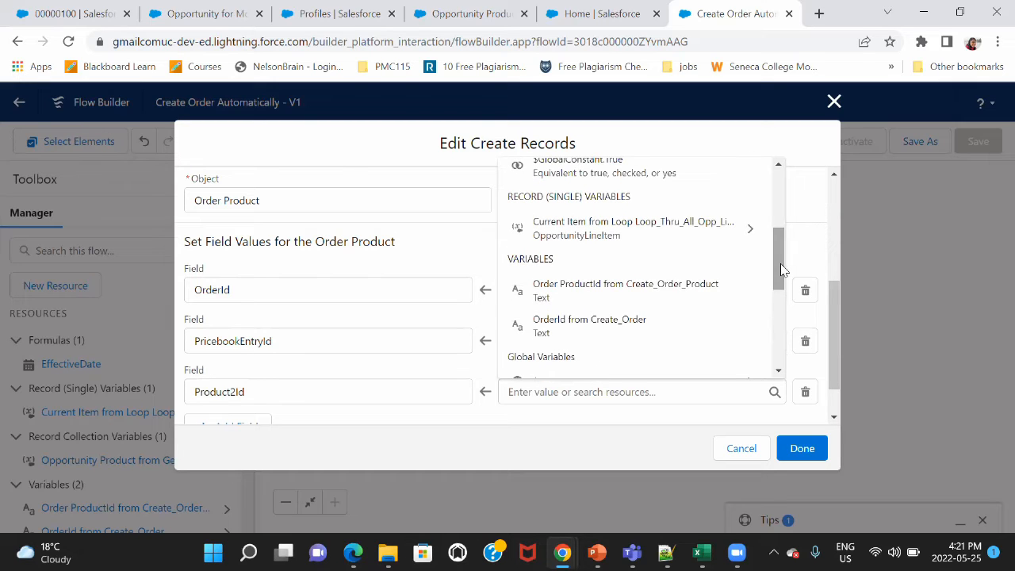
click(613, 219)
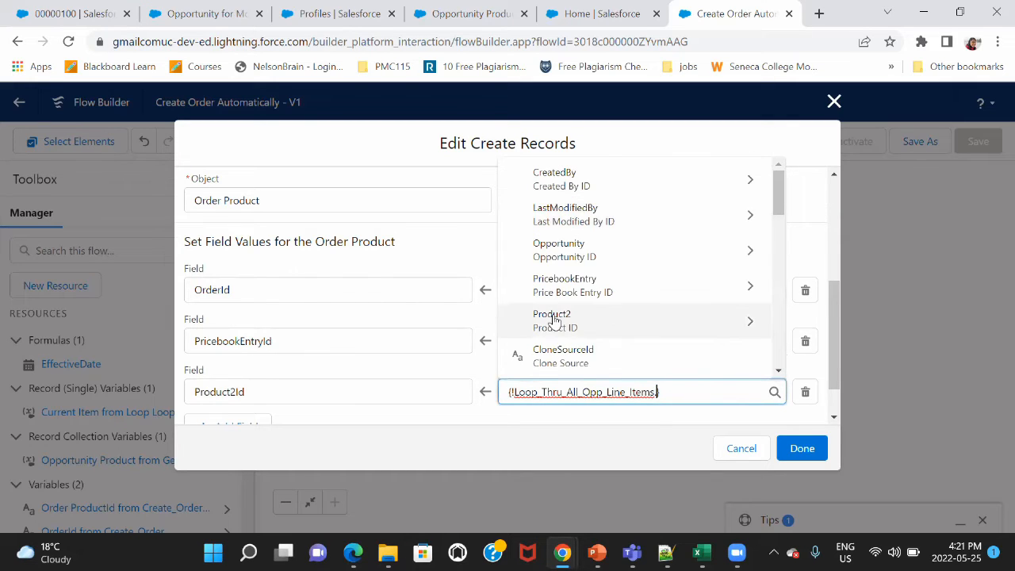
click(553, 320)
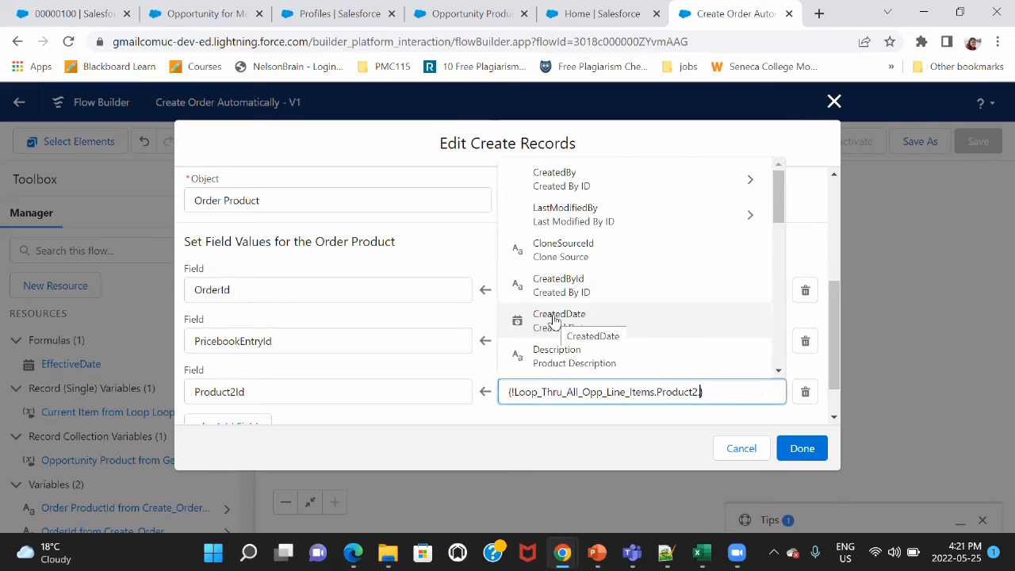
text(id)
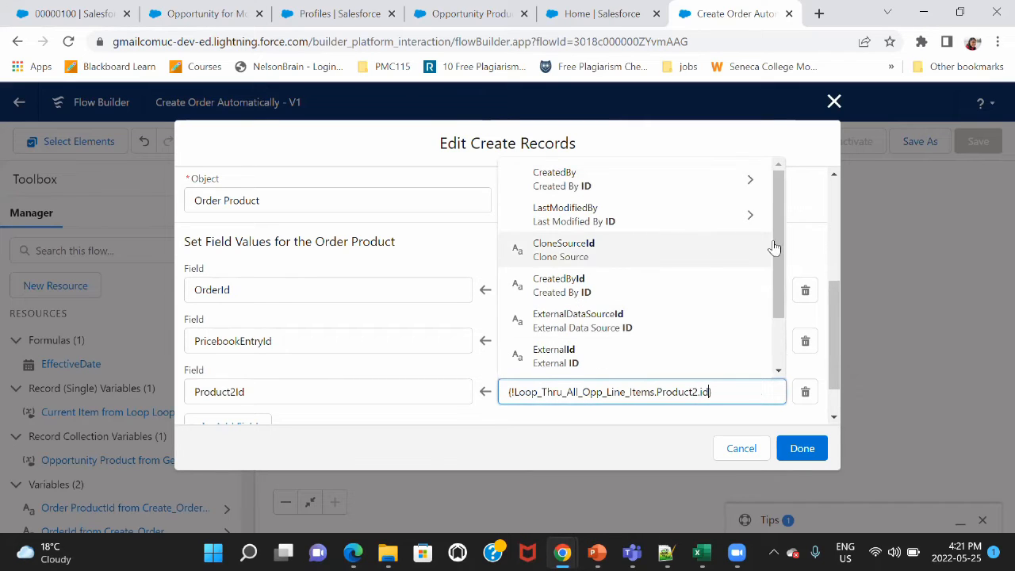
drag(784, 249, 784, 306)
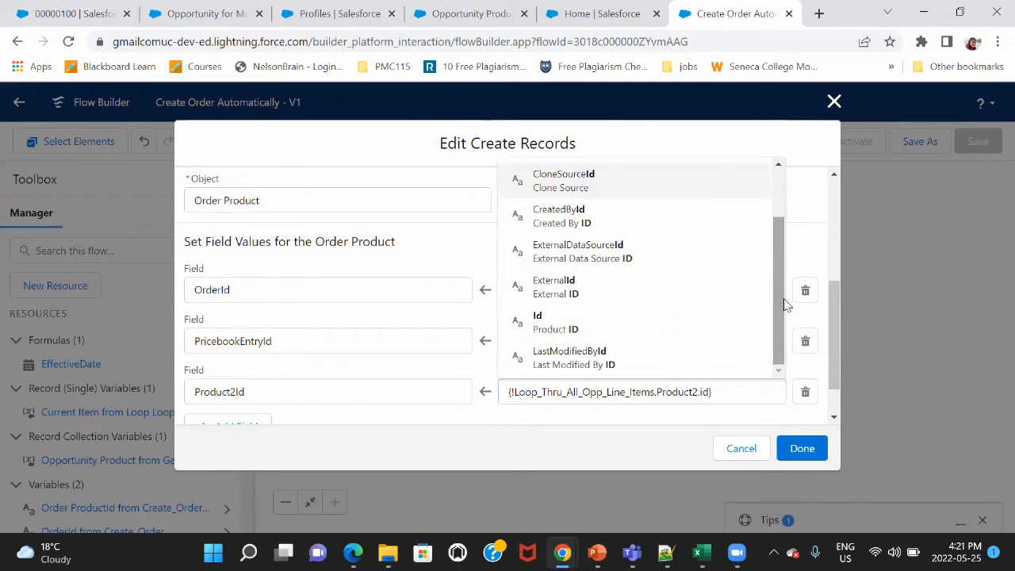
click(572, 323)
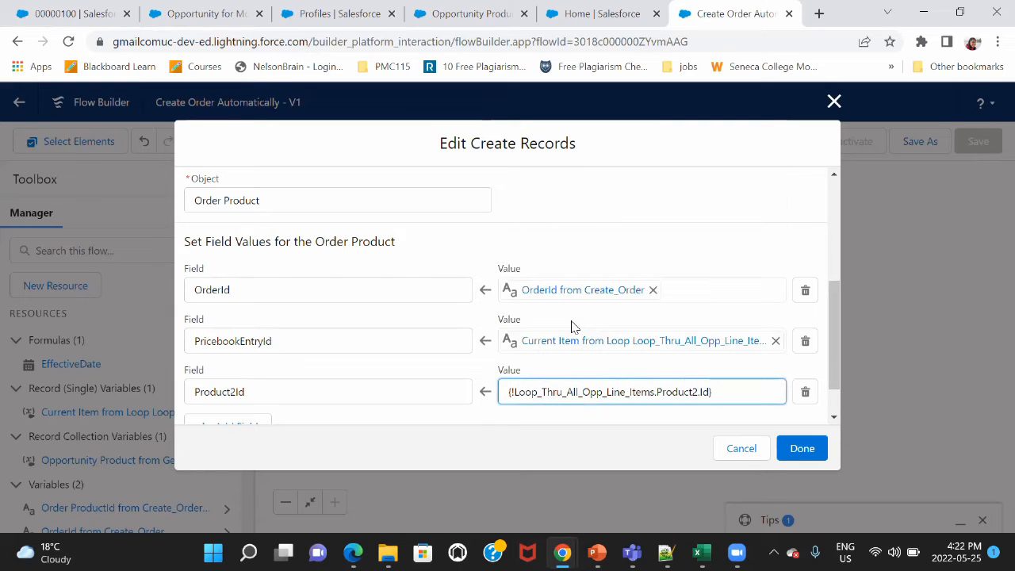
click(477, 418)
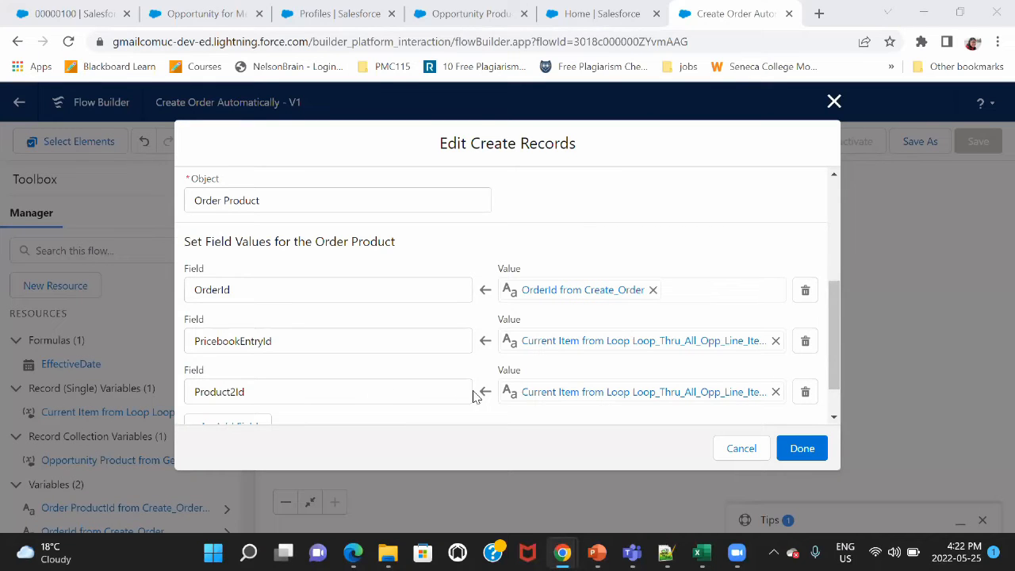
Review the Product Id column of the line items in the Excel workbook and return to the element's field values in the browser.
key(alt+Tab)
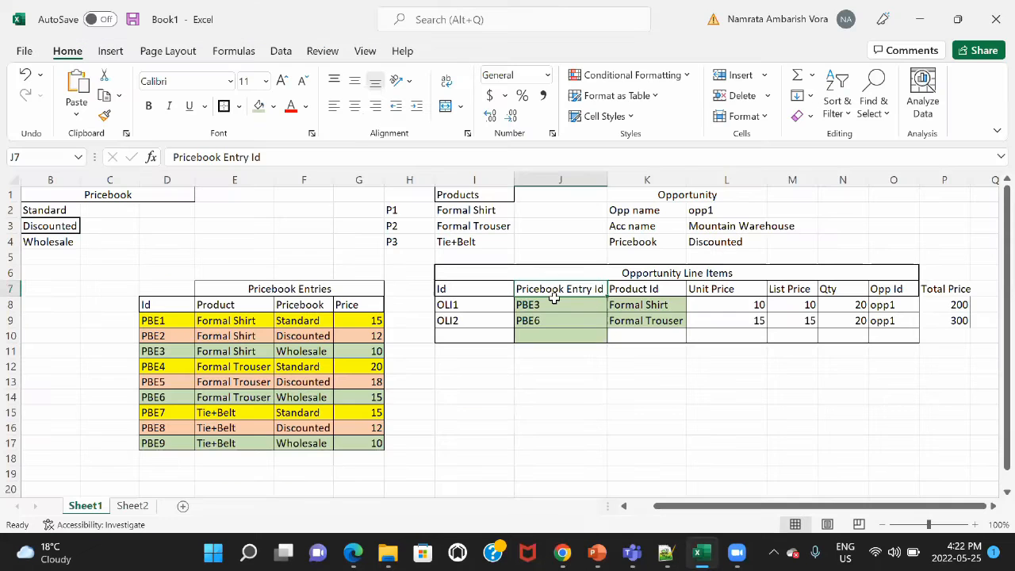
click(663, 314)
click(640, 309)
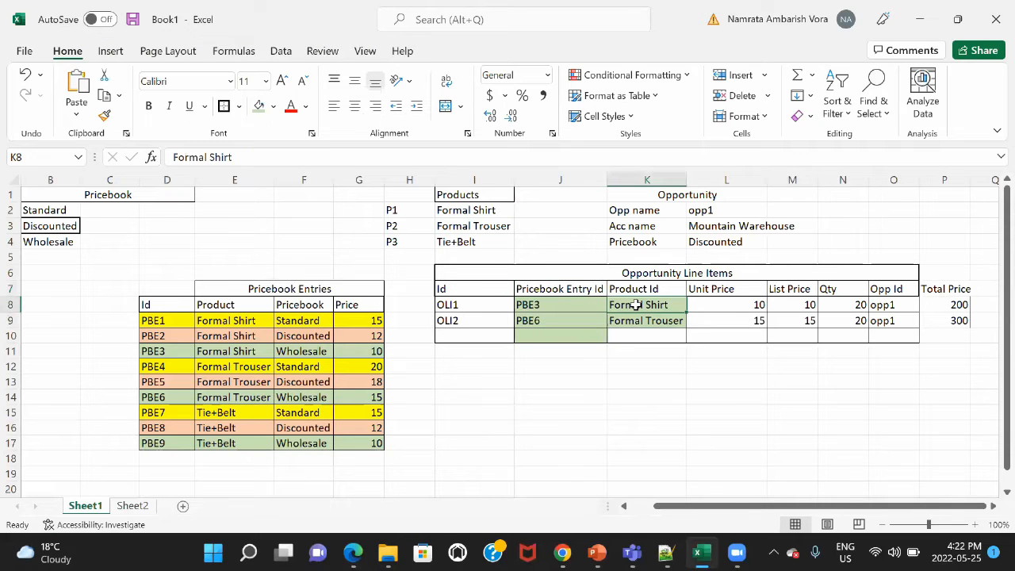
key(alt+Tab)
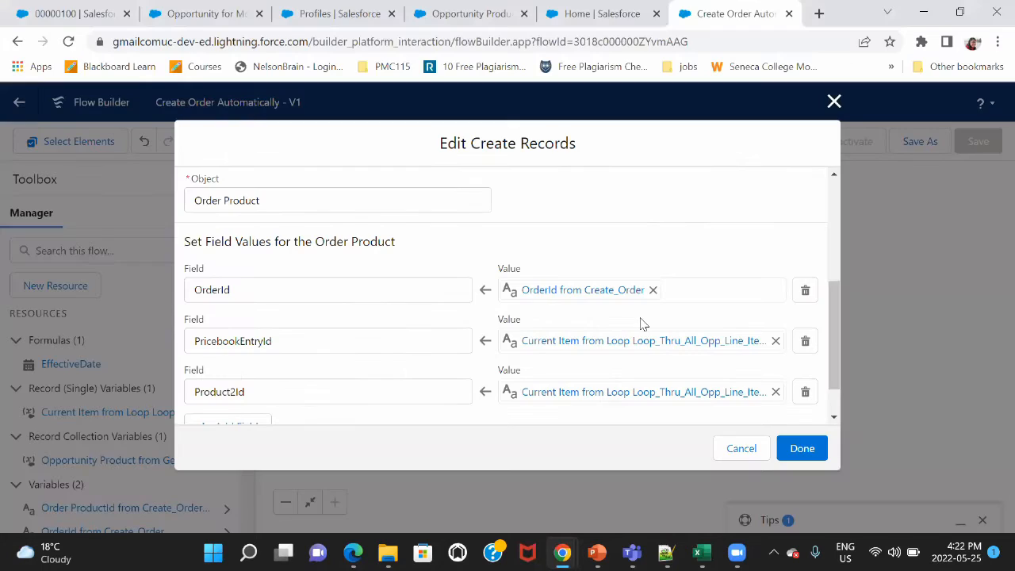
scroll(834, 406, down, 2)
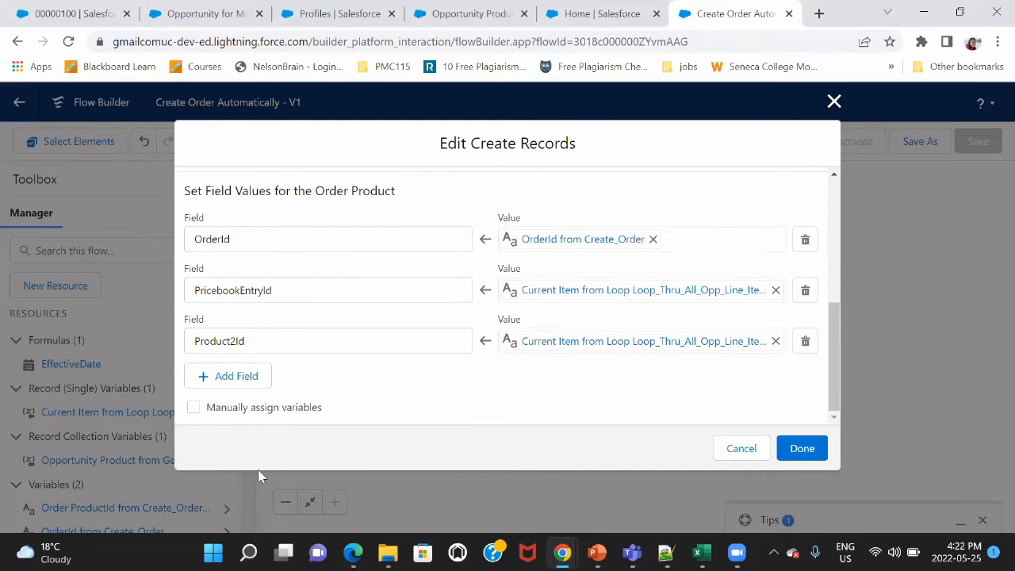
Add the UnitPrice field to the Order Product and set it to UnitPrice of the current item from Loop_Thru_All_Opp_Line_Items.
click(229, 384)
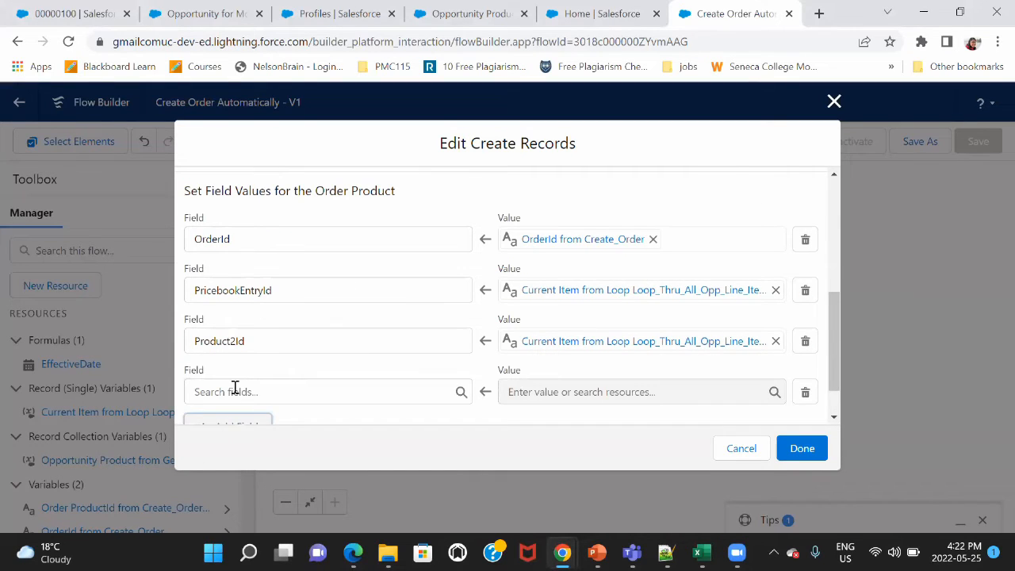
click(234, 388)
text(unit)
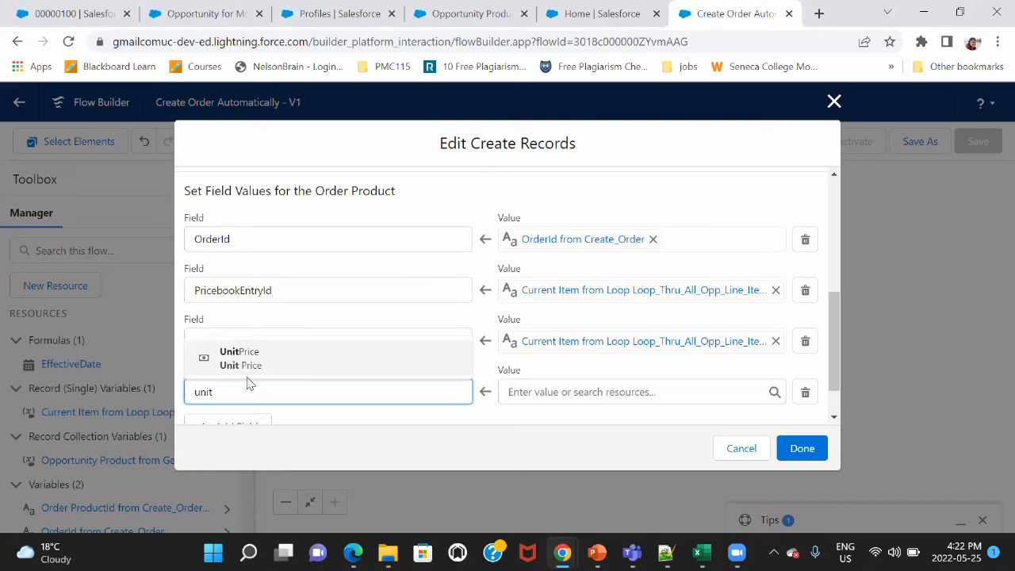
click(255, 365)
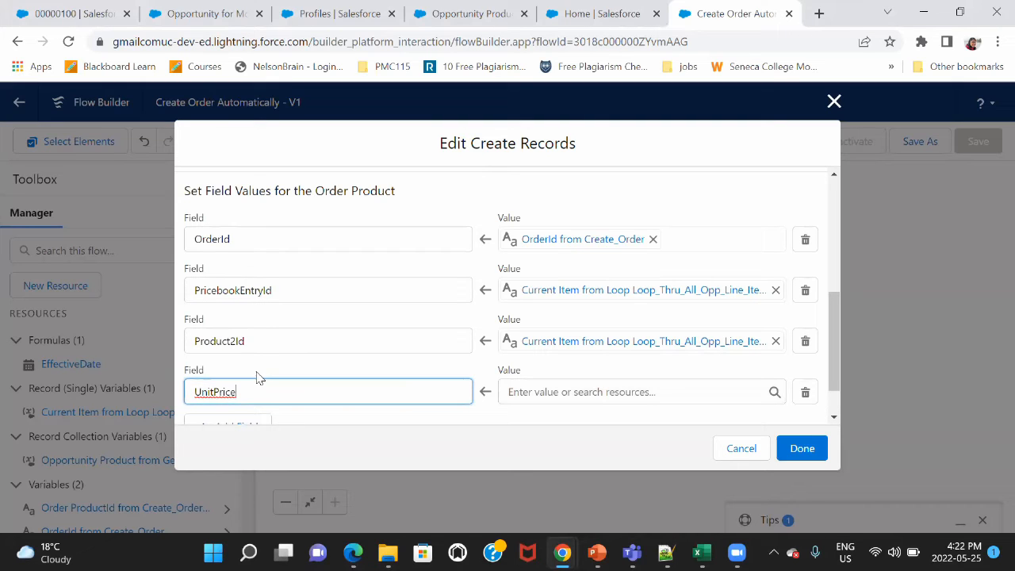
click(569, 392)
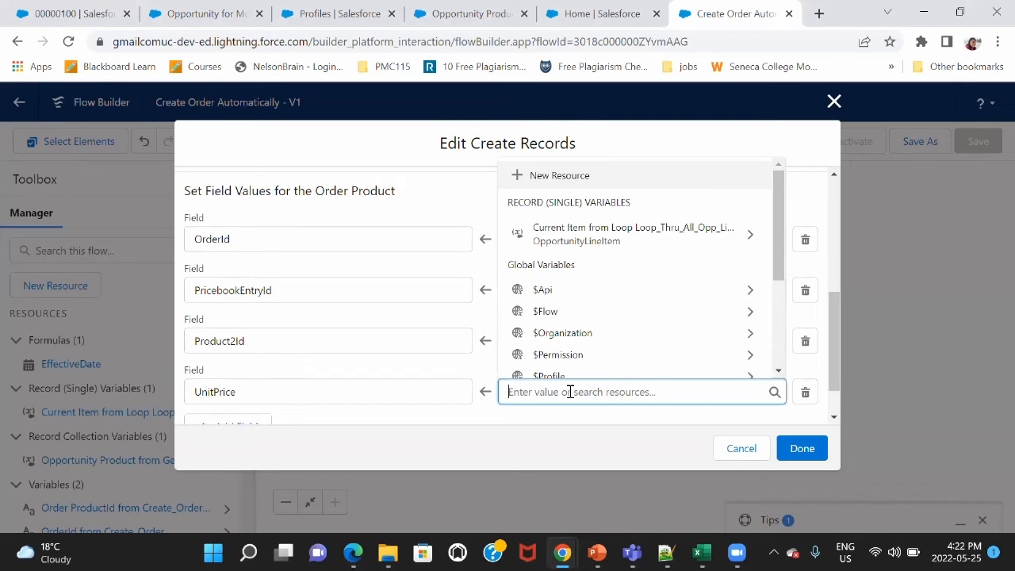
click(615, 235)
text(.un)
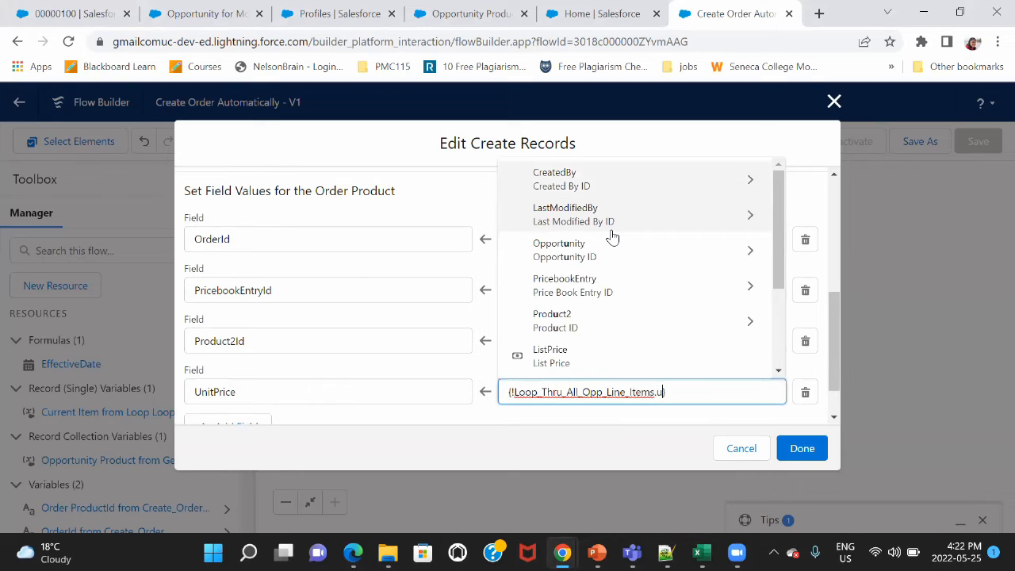
click(570, 361)
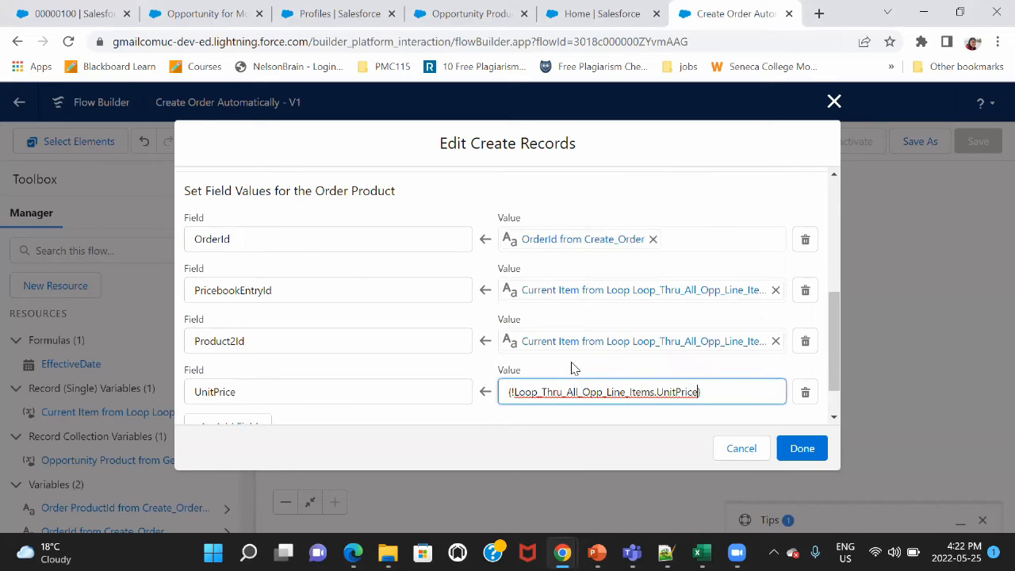
click(419, 417)
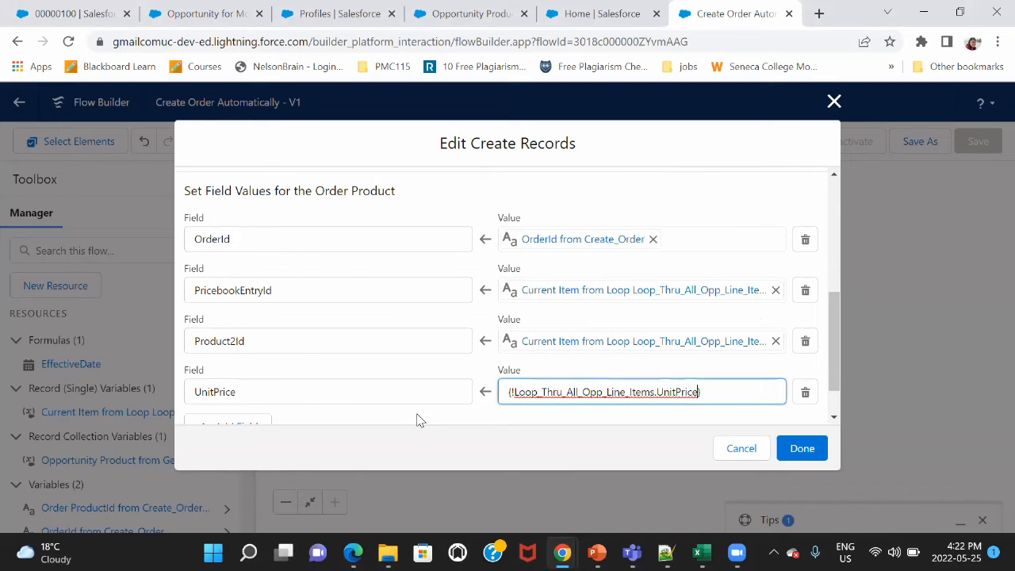
Check the line item columns in the Excel workbook, then add the ListPrice field with ListPrice of the current Loop_Thru_All_Opp_Line_Items item.
click(230, 422)
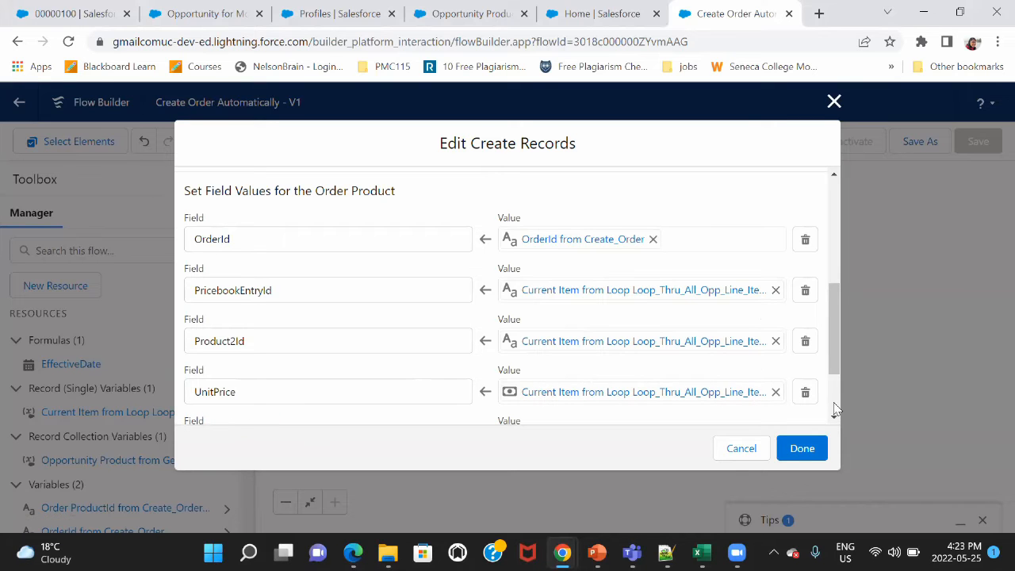
click(834, 408)
key(alt+Tab)
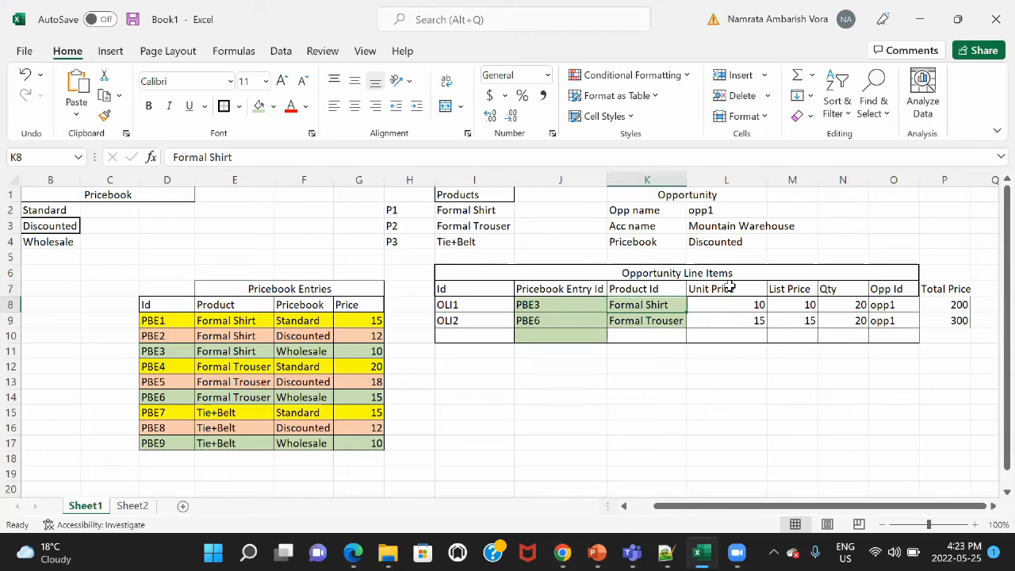
key(alt+Tab)
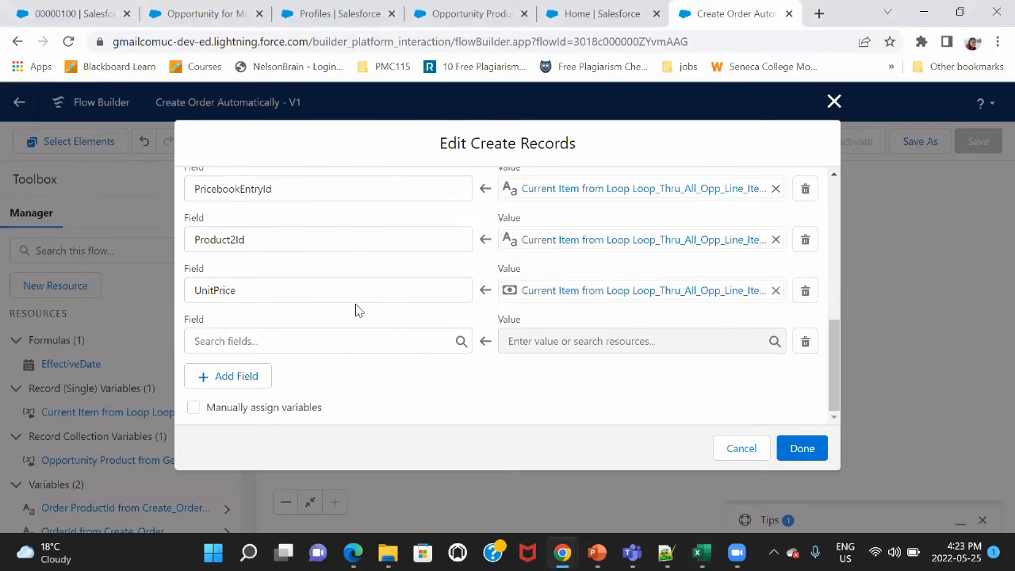
click(333, 341)
text(list)
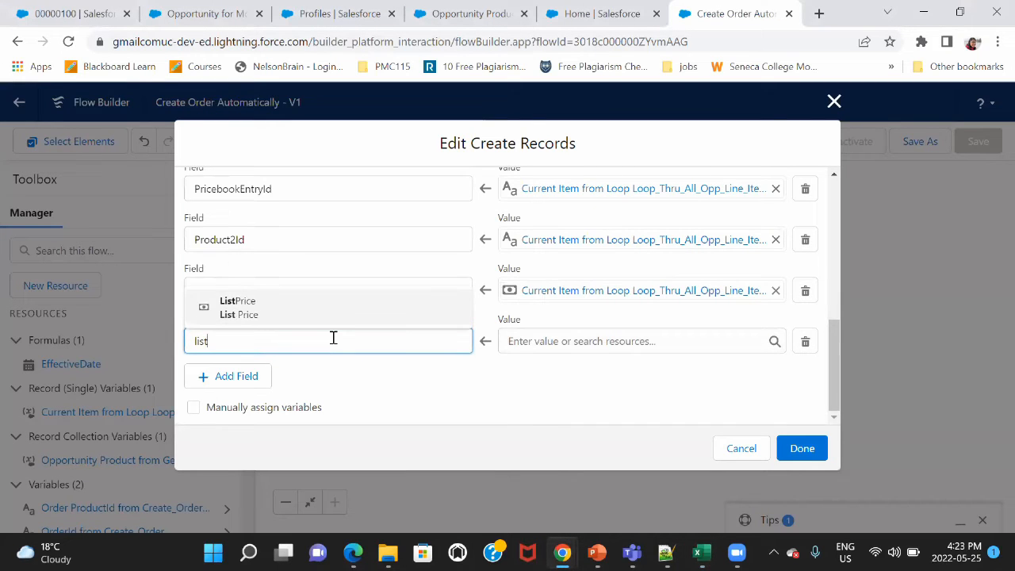
click(308, 314)
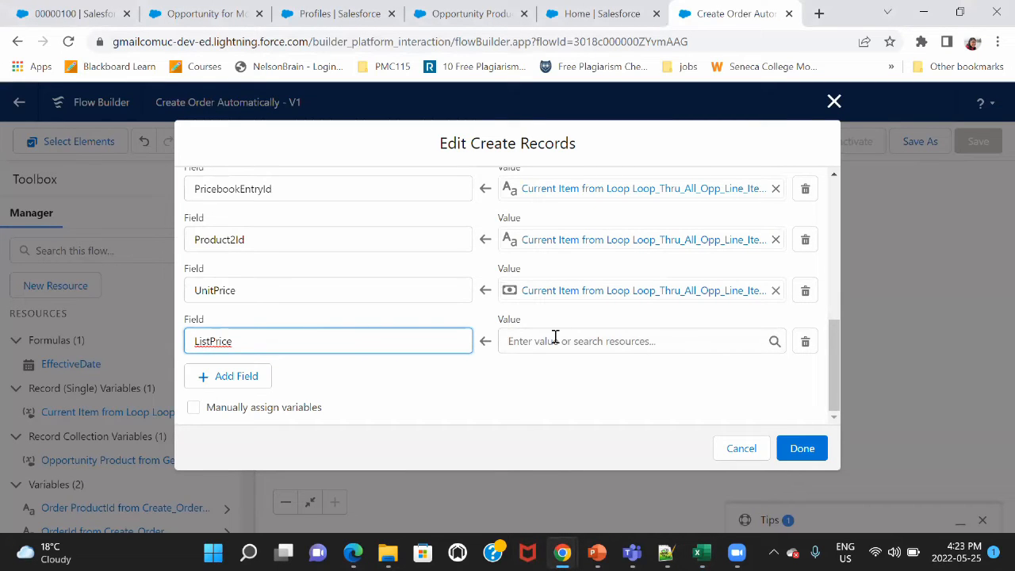
click(555, 339)
click(653, 188)
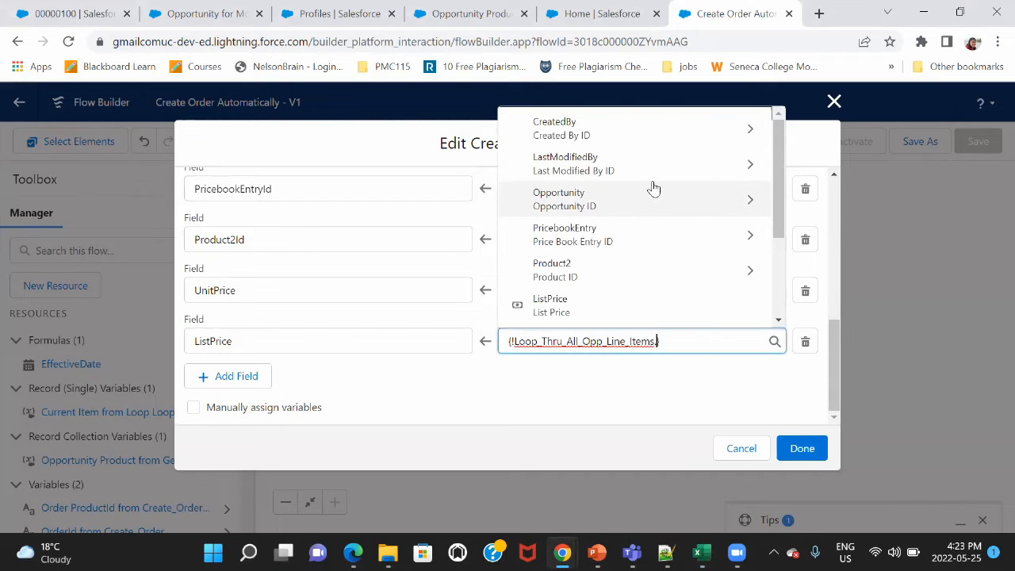
text(list)
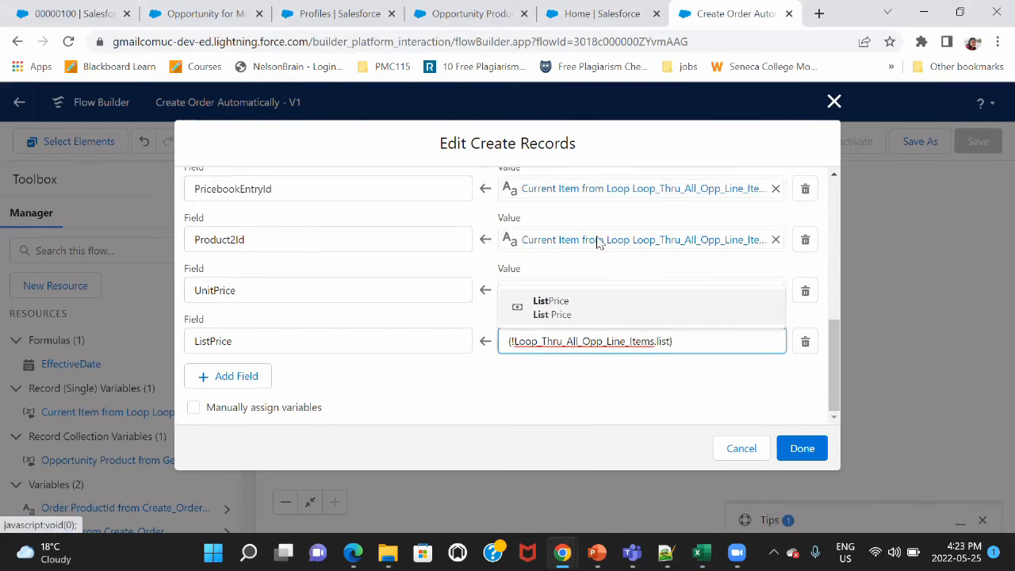
click(580, 305)
click(508, 389)
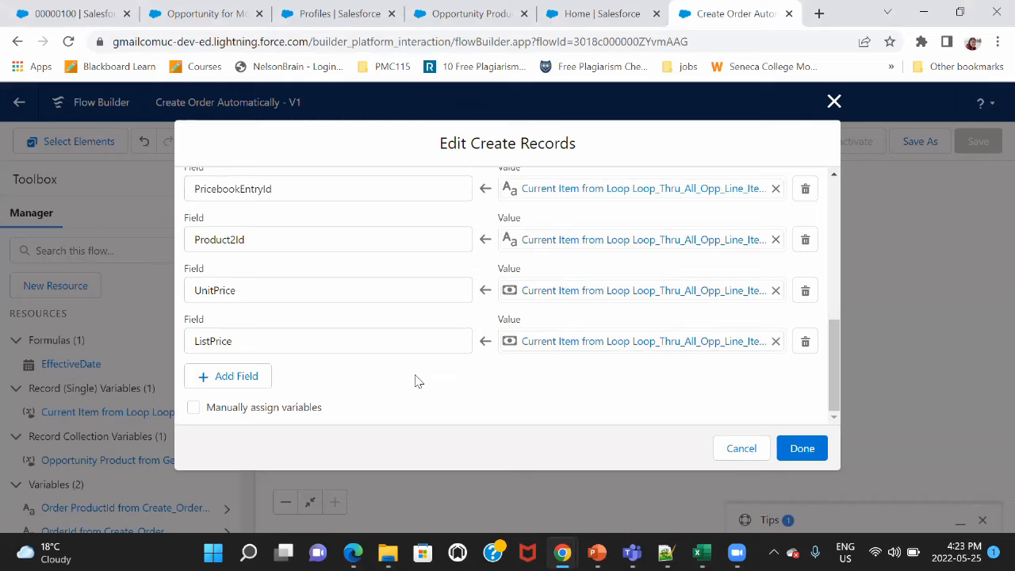
Add the Quantity field and set it to Quantity of the current item from Loop_Thru_All_Opp_Line_Items, consulting the Excel workbook's columns.
click(245, 378)
key(alt+Tab)
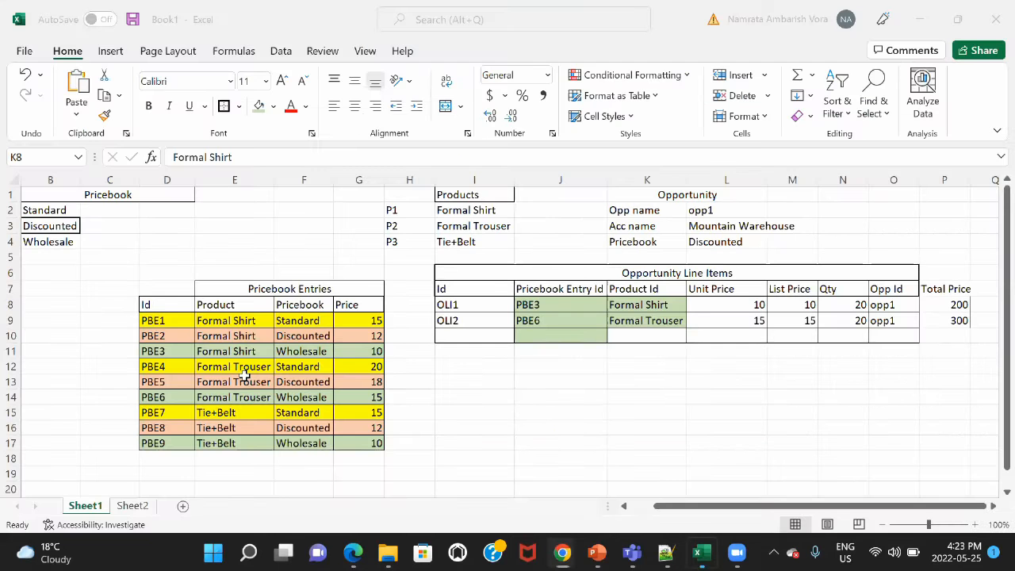
key(alt+Tab)
click(323, 386)
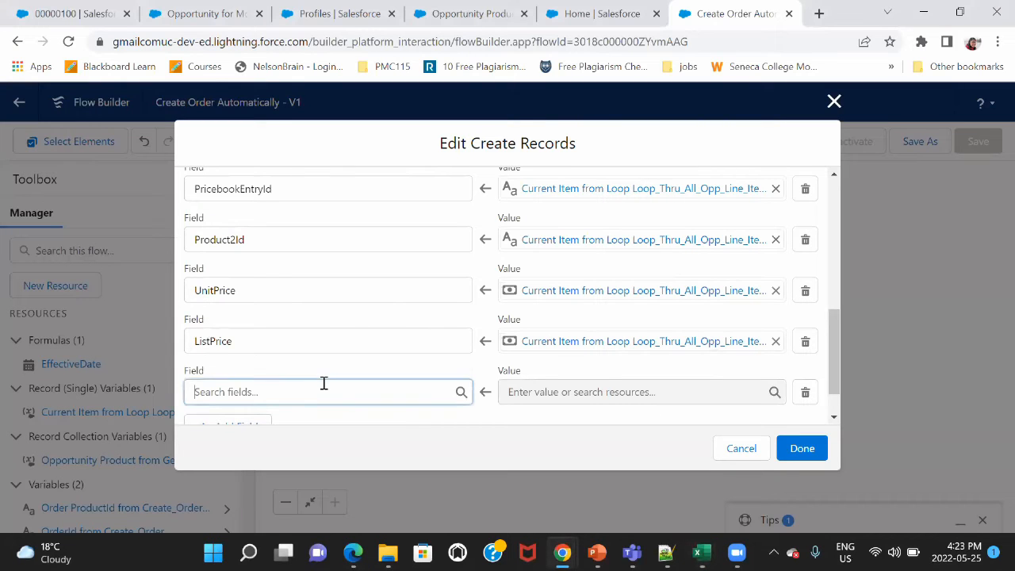
text(quan)
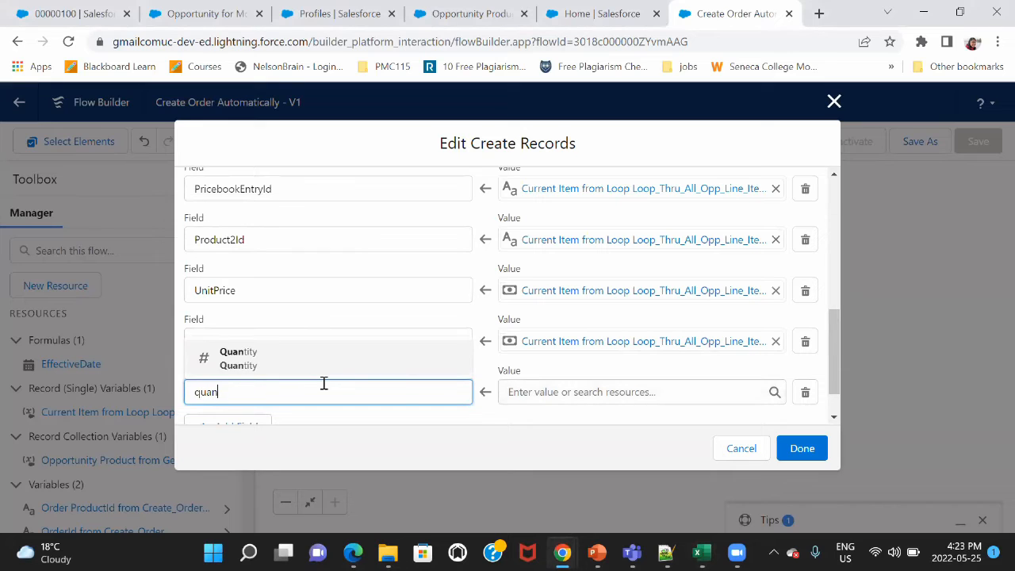
click(314, 363)
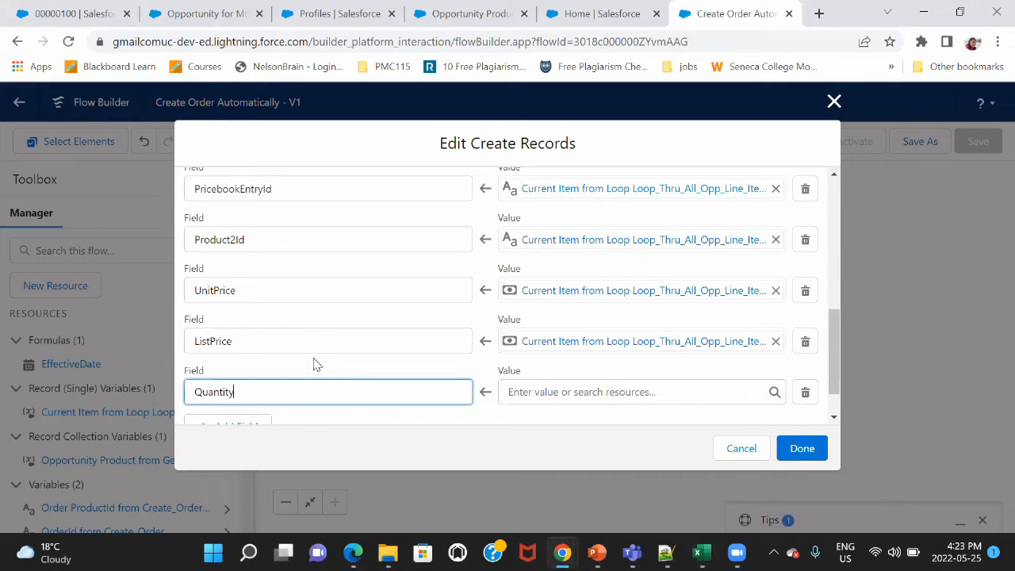
click(614, 397)
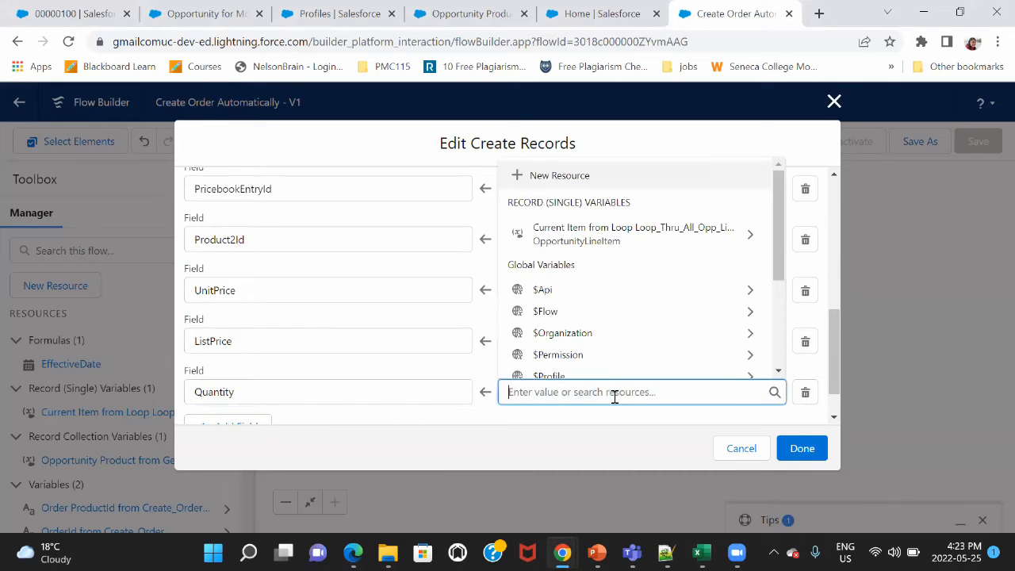
click(607, 241)
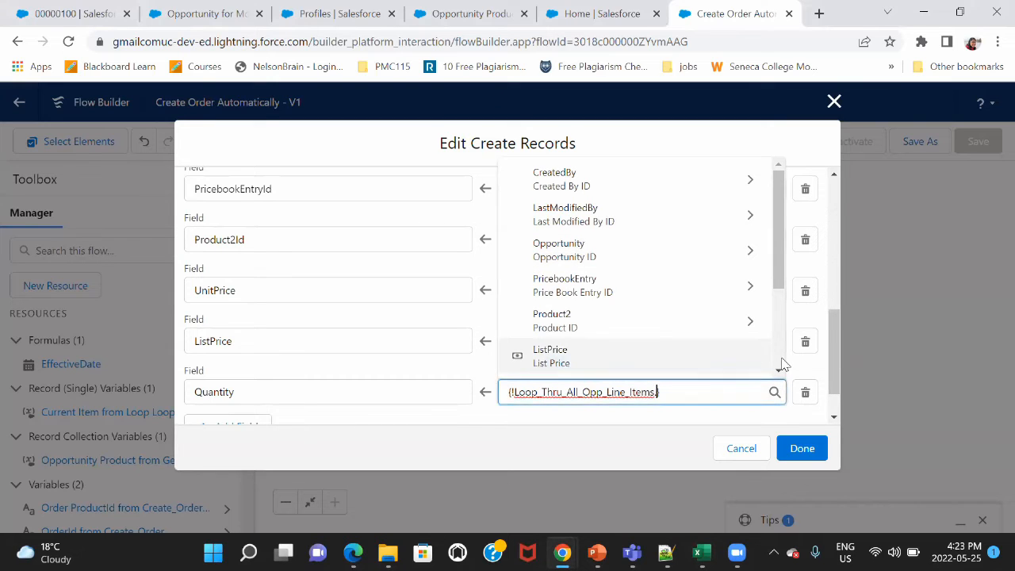
scroll(783, 357, down, 3)
click(576, 254)
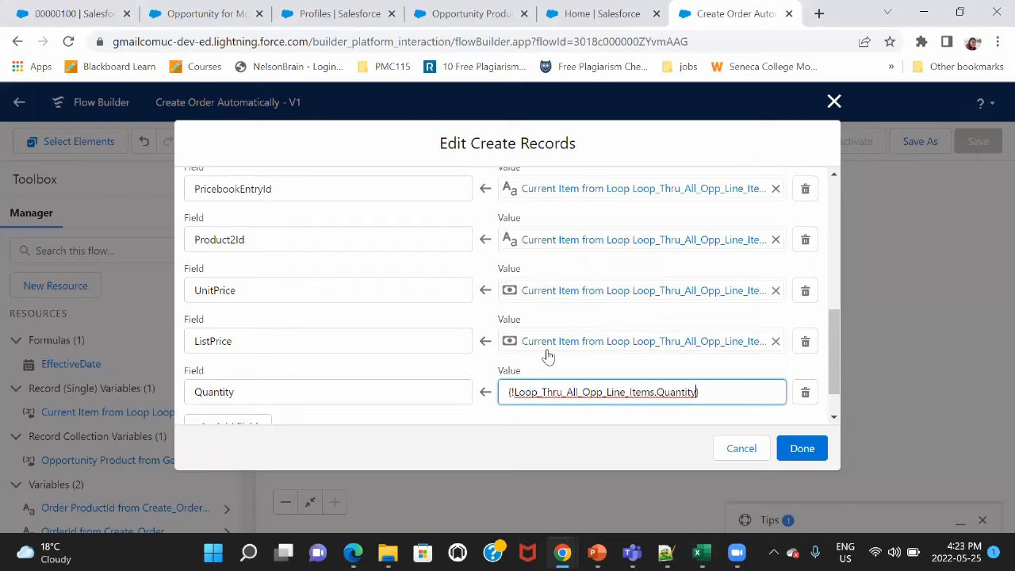
click(532, 413)
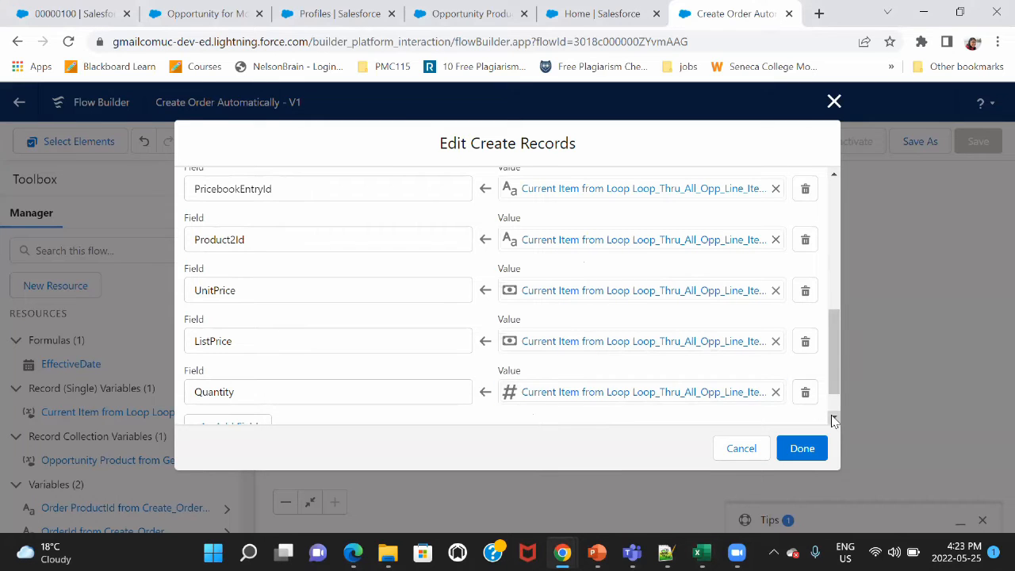
Add another empty field row, check the remaining Opportunity Line Items columns in the Excel workbook, and return to the browser.
click(834, 417)
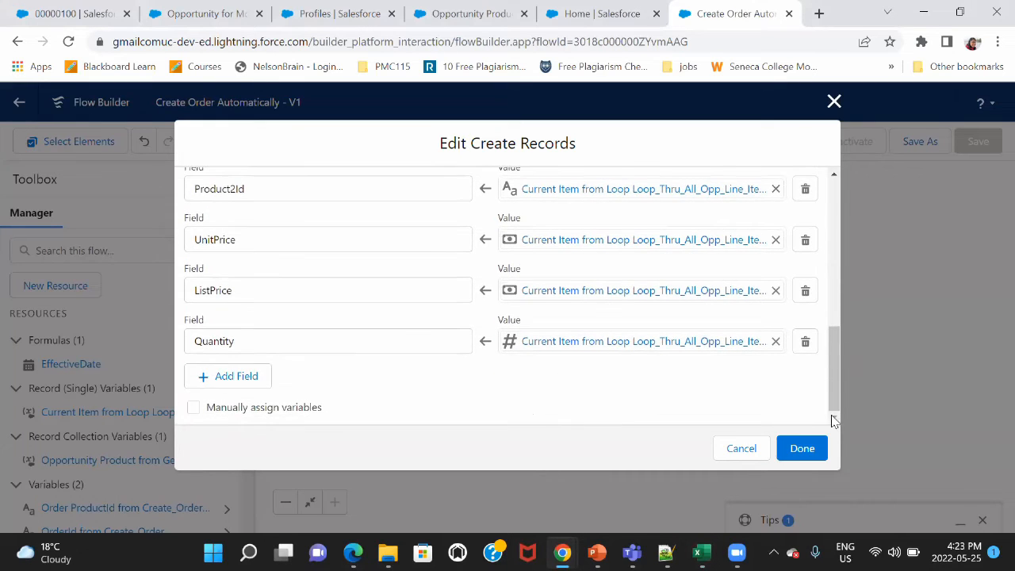
click(248, 380)
click(248, 383)
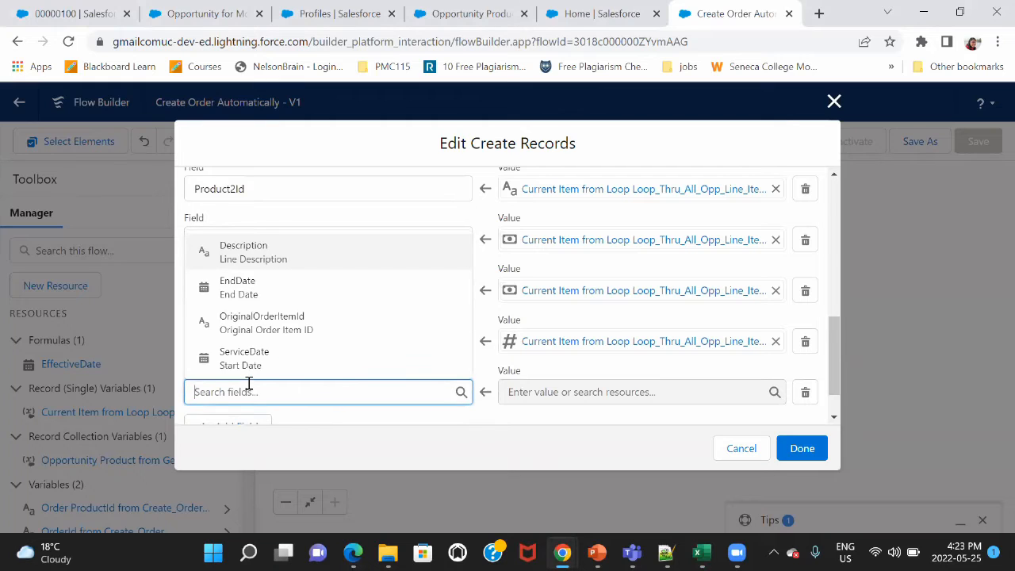
key(alt+Tab)
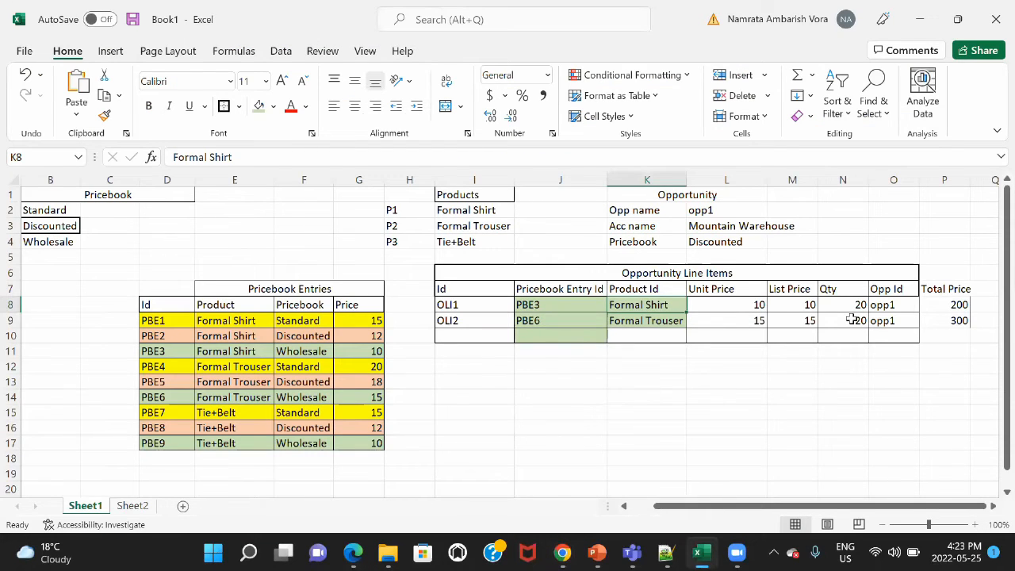
key(alt+Tab)
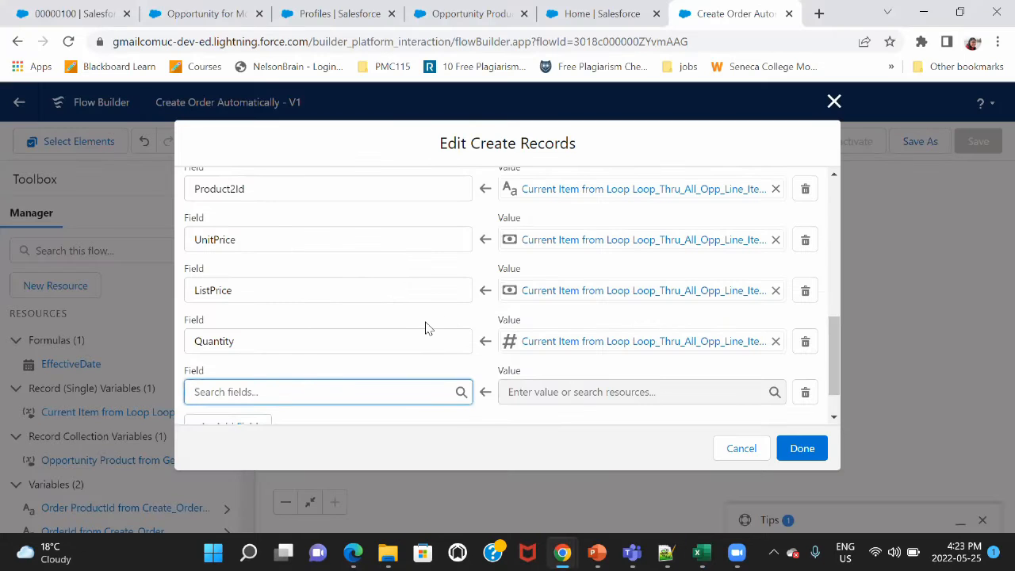
Review the field values of the createOrderProduct element in the AutomateOrderCreation flow's browser window for comparison.
mouse_move(561, 552)
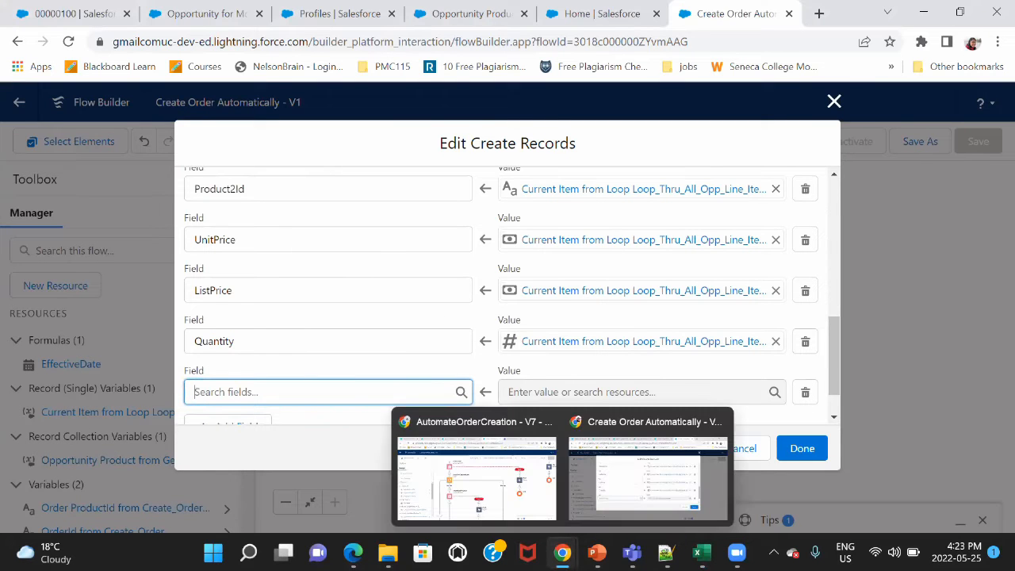
click(465, 482)
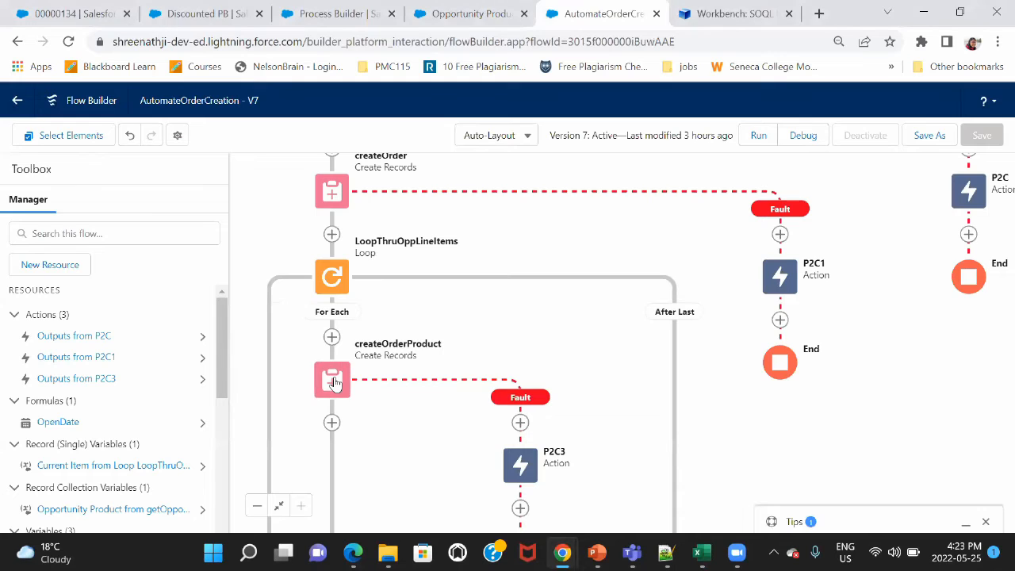
double_click(334, 383)
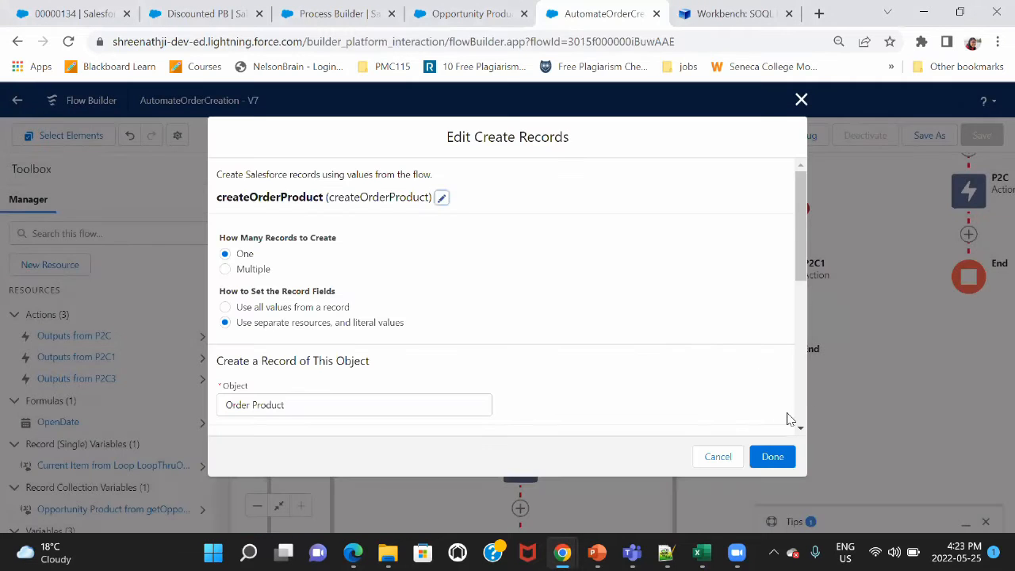
scroll(799, 283, down, 3)
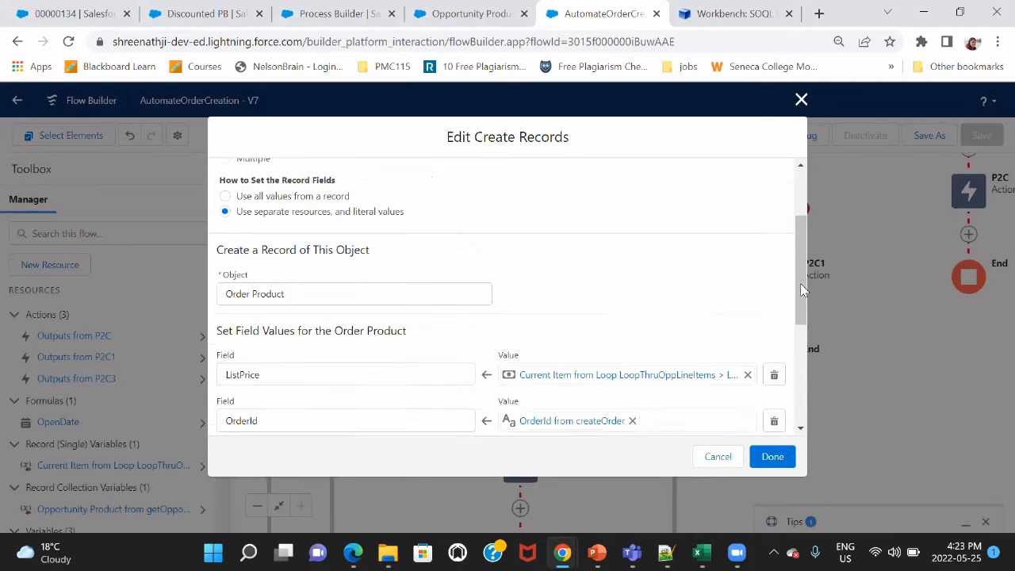
drag(800, 283, 797, 342)
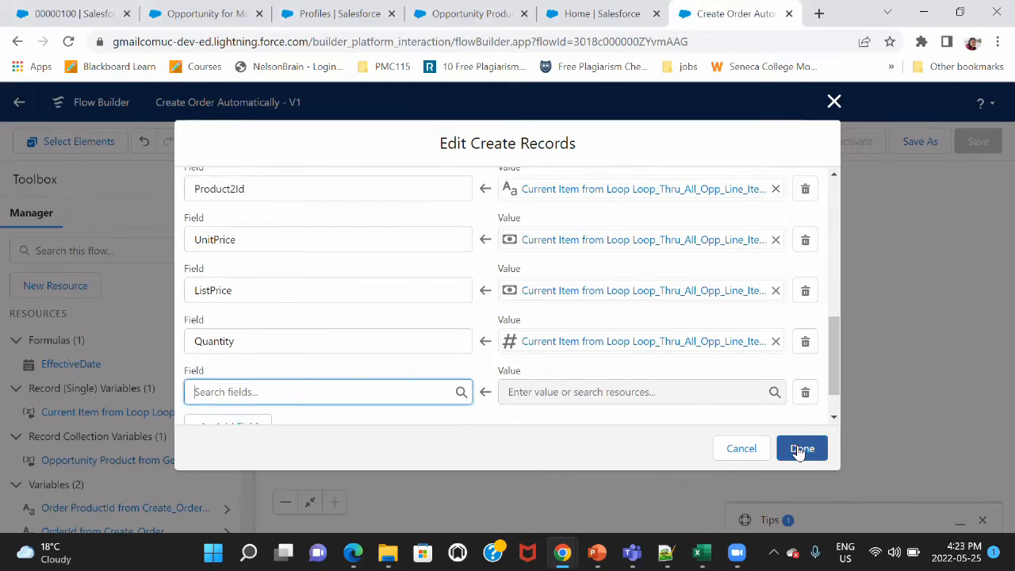
Delete the empty field row from the Create Order Product element's field values.
click(799, 450)
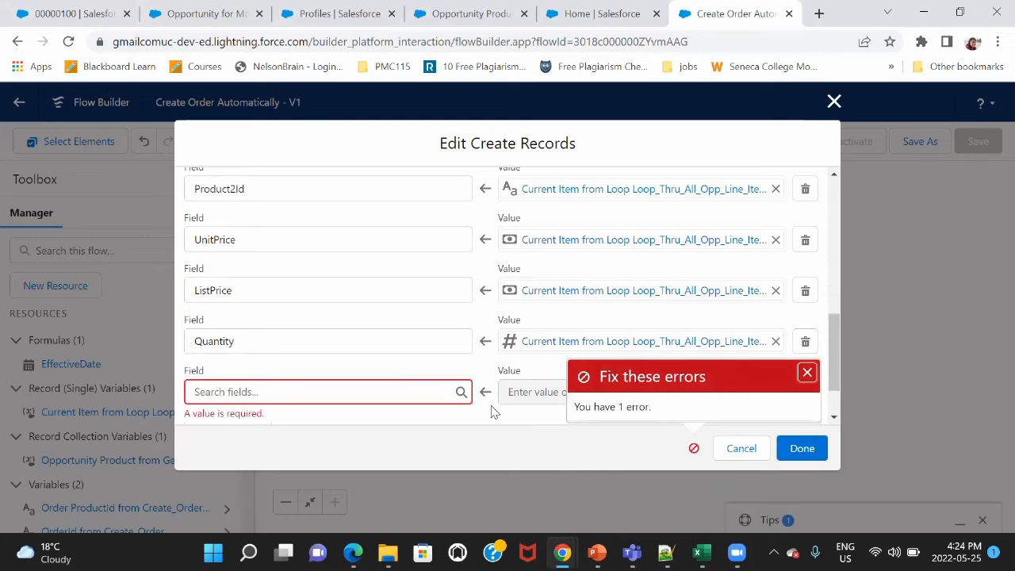
click(805, 371)
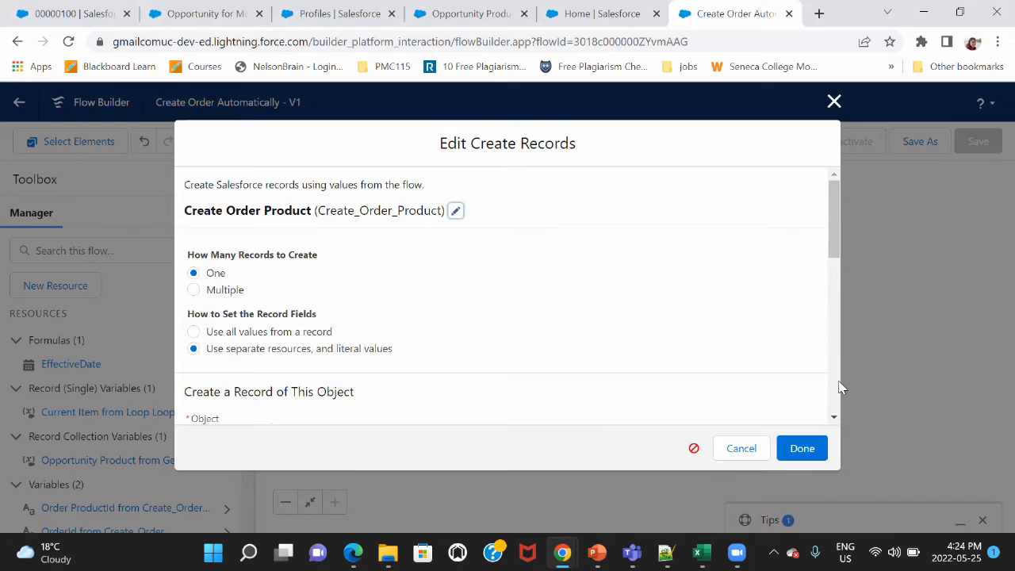
scroll(840, 386, down, 10)
click(805, 386)
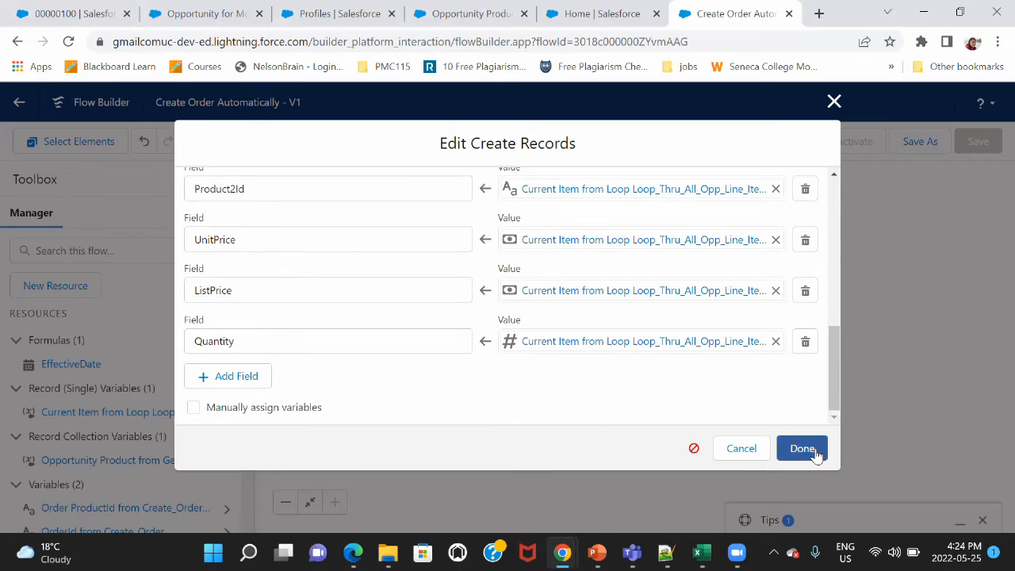
Confirm the Create Order Product element, save the flow as a new version, and activate that version.
click(802, 448)
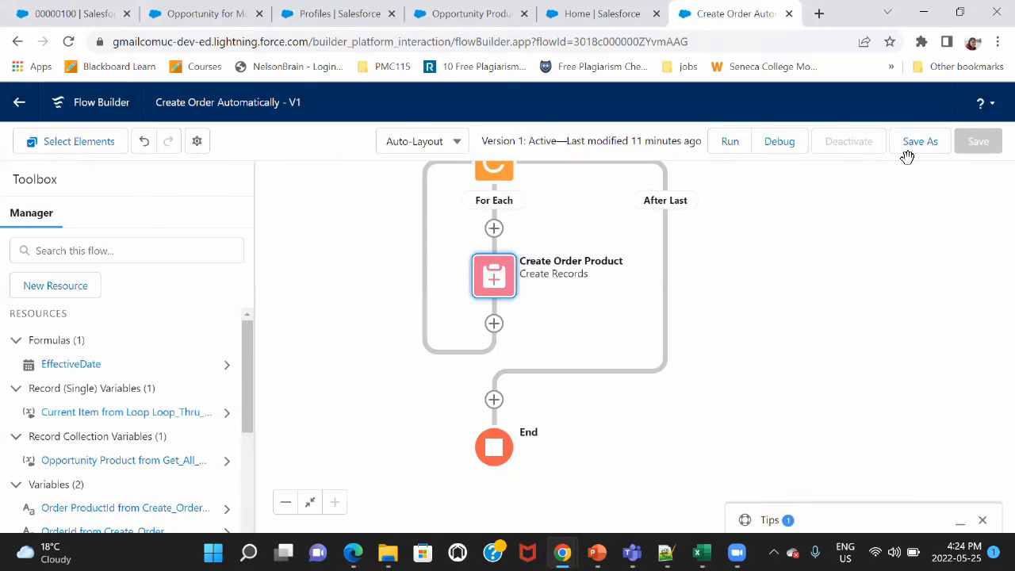
click(916, 146)
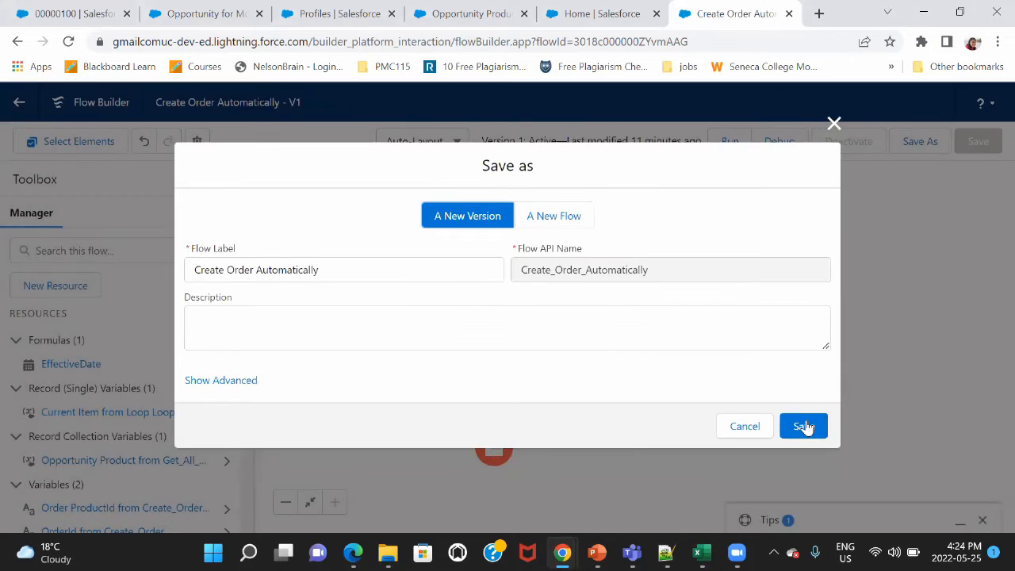
click(803, 427)
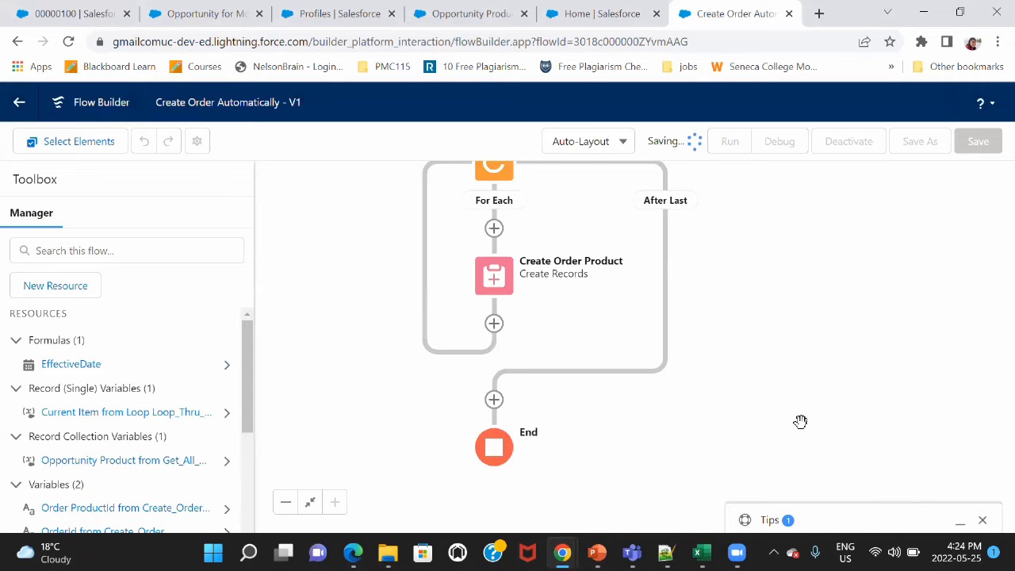
click(851, 143)
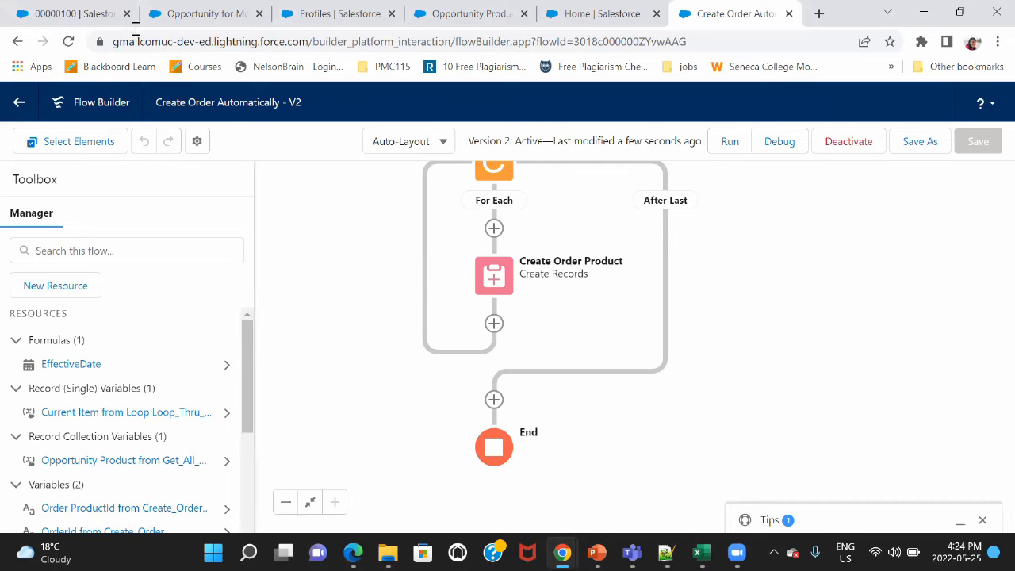
Switch to the order's browser tab, open the Closed Won opportunity from the Opportunities list, and return to the list.
click(83, 14)
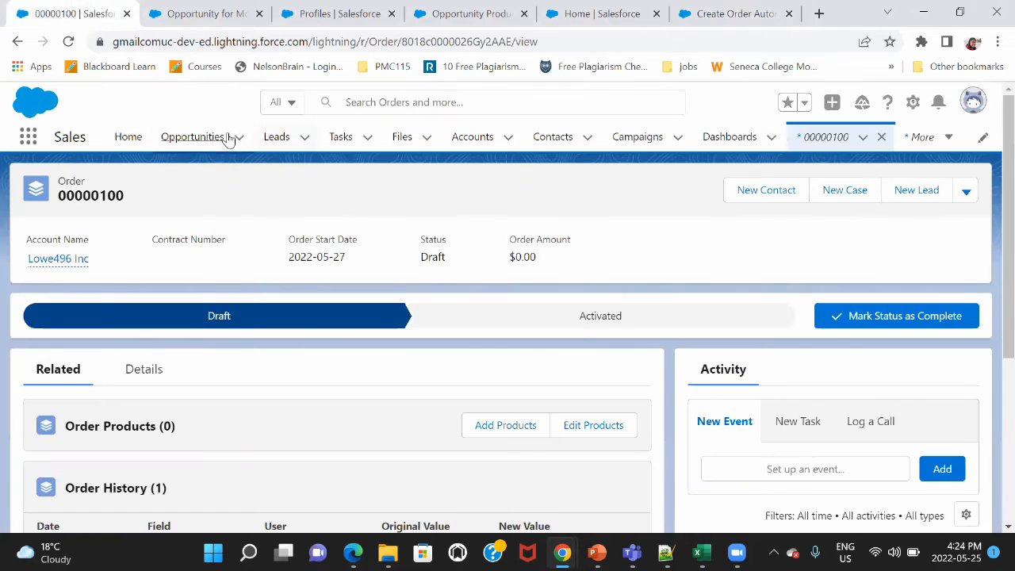
click(202, 143)
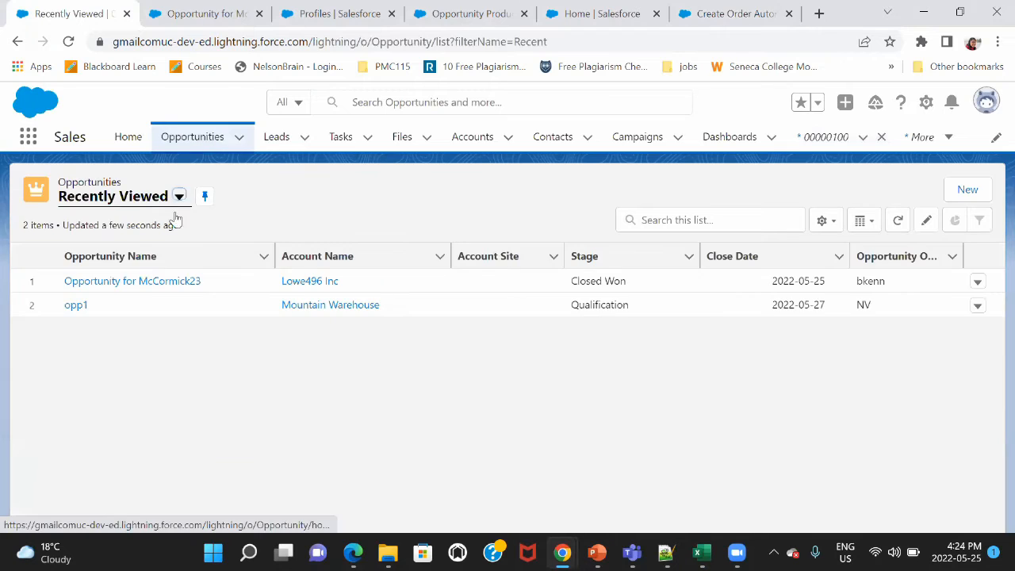
click(158, 284)
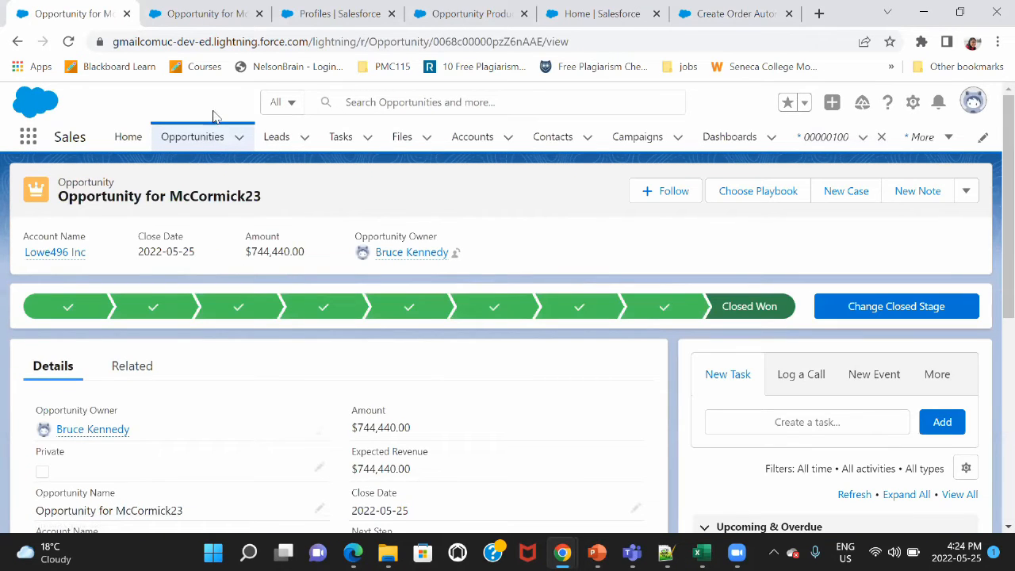
click(208, 144)
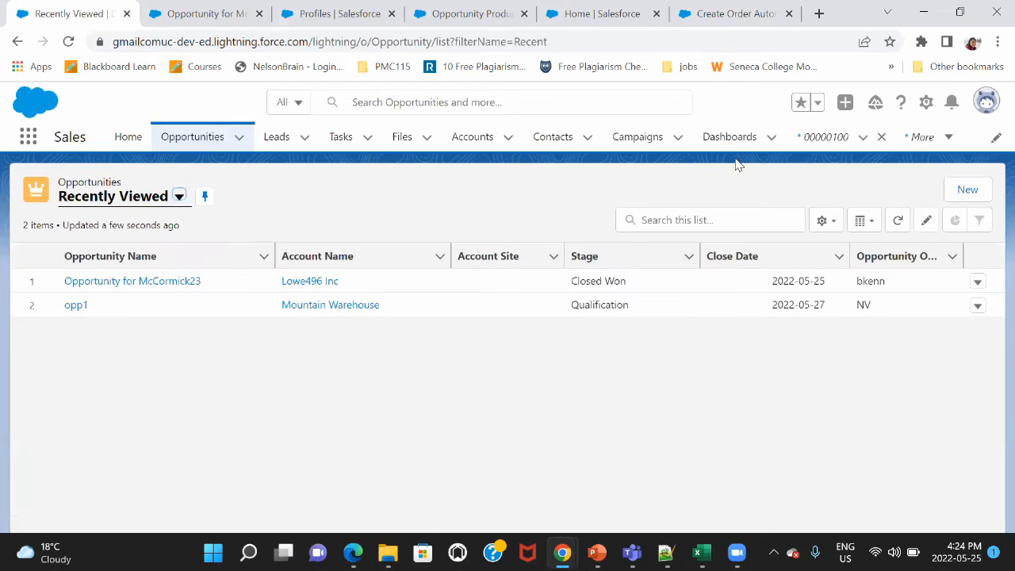
Create an opportunity named opp2 with close date 2022-05-25 and stage Perception Analysis.
click(961, 189)
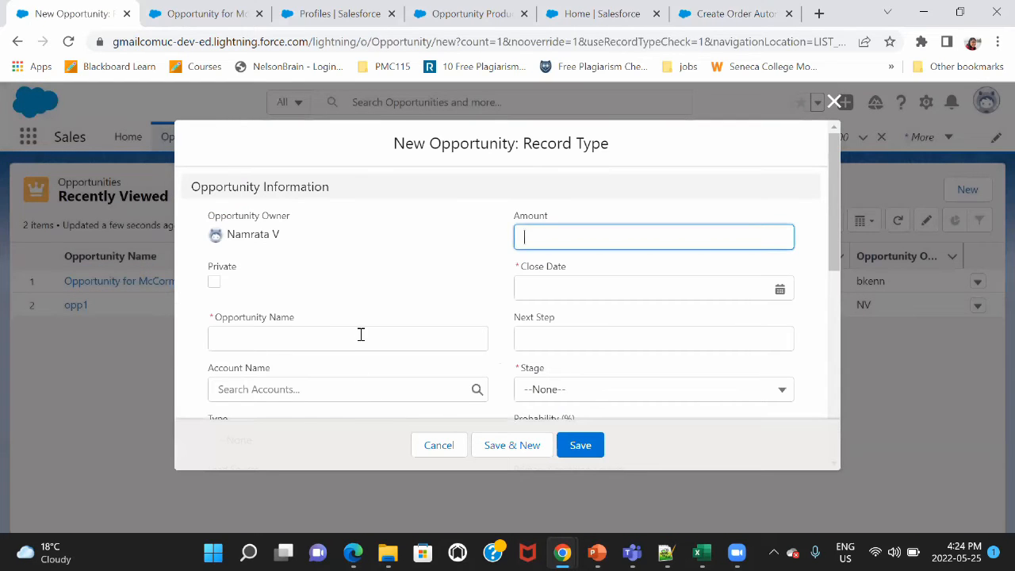
click(360, 334)
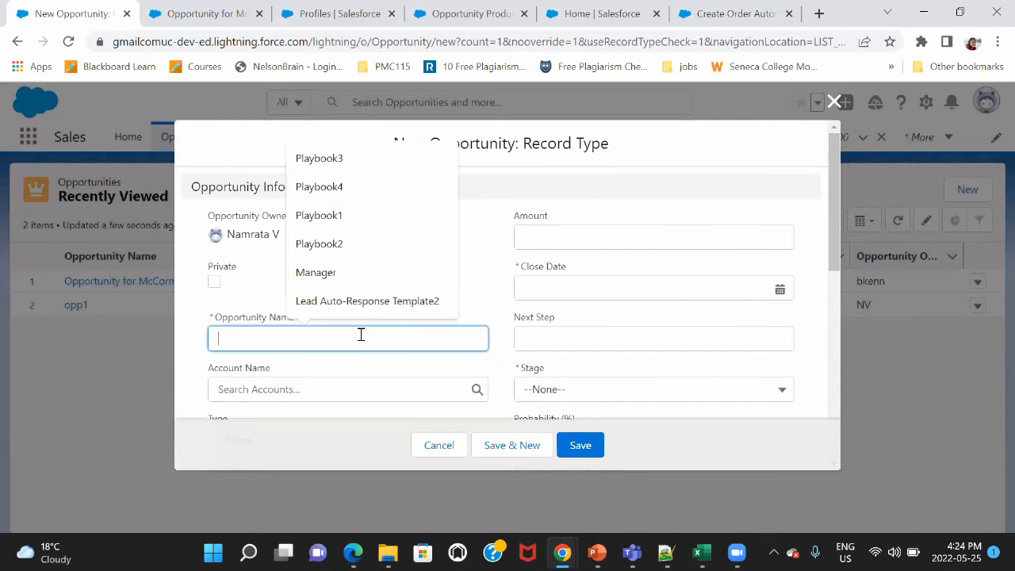
text(opp2)
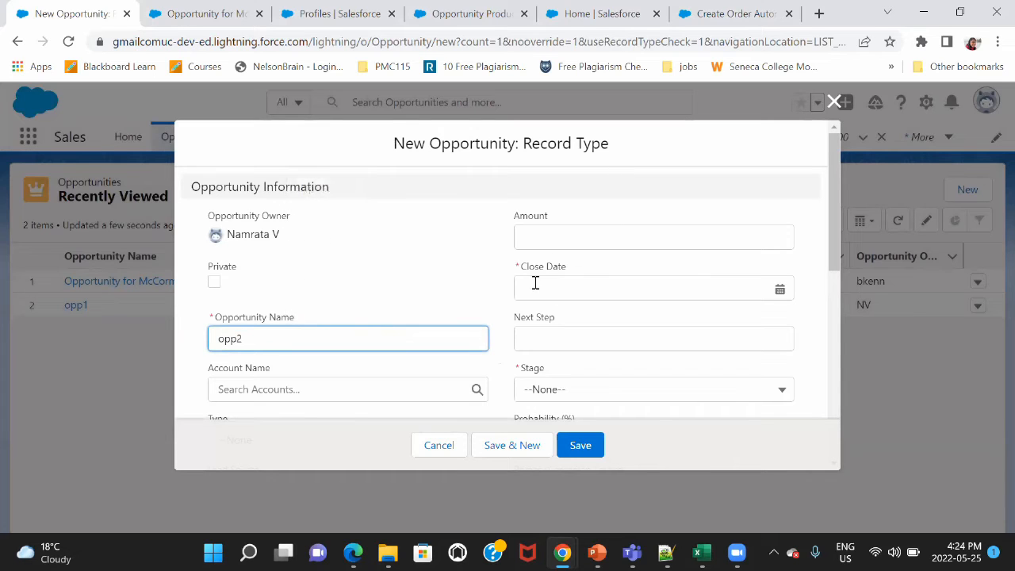
click(535, 293)
click(682, 479)
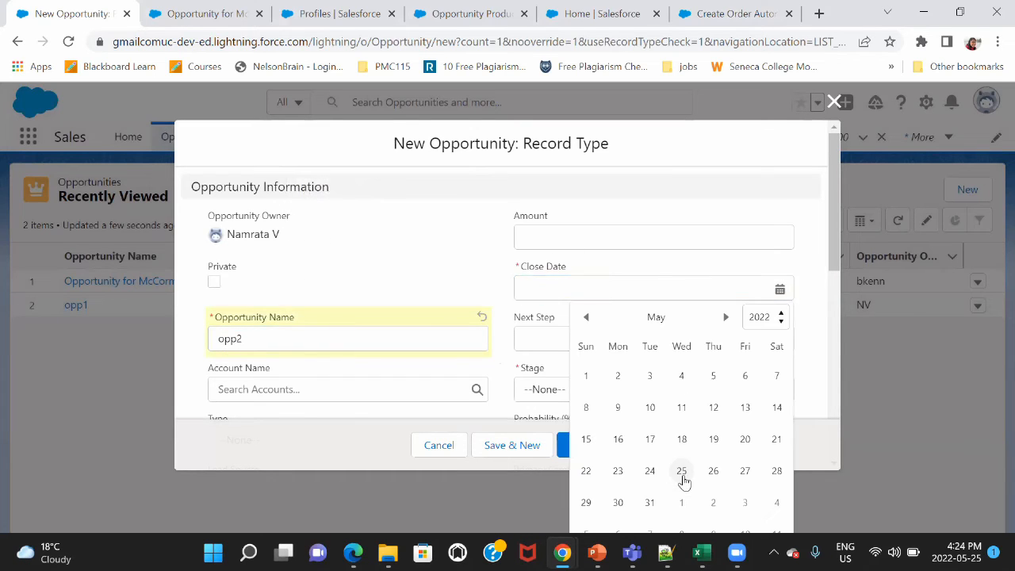
scroll(830, 240, down, 3)
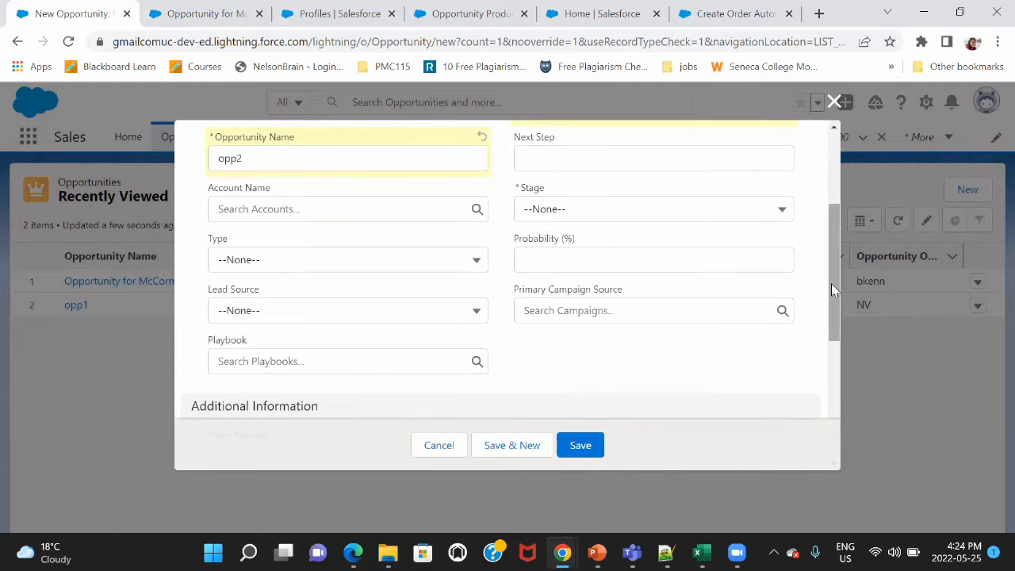
click(593, 209)
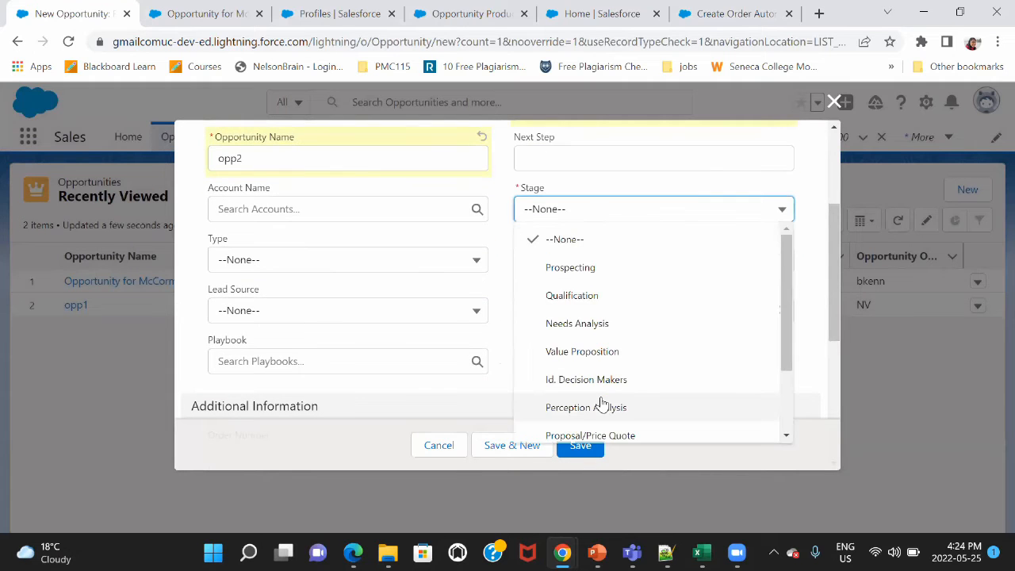
click(601, 405)
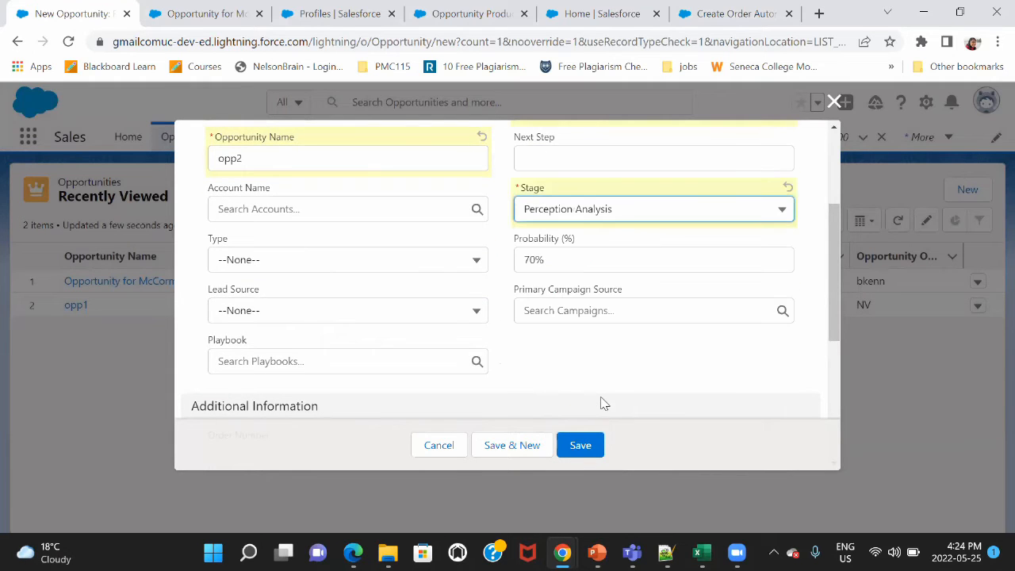
click(589, 444)
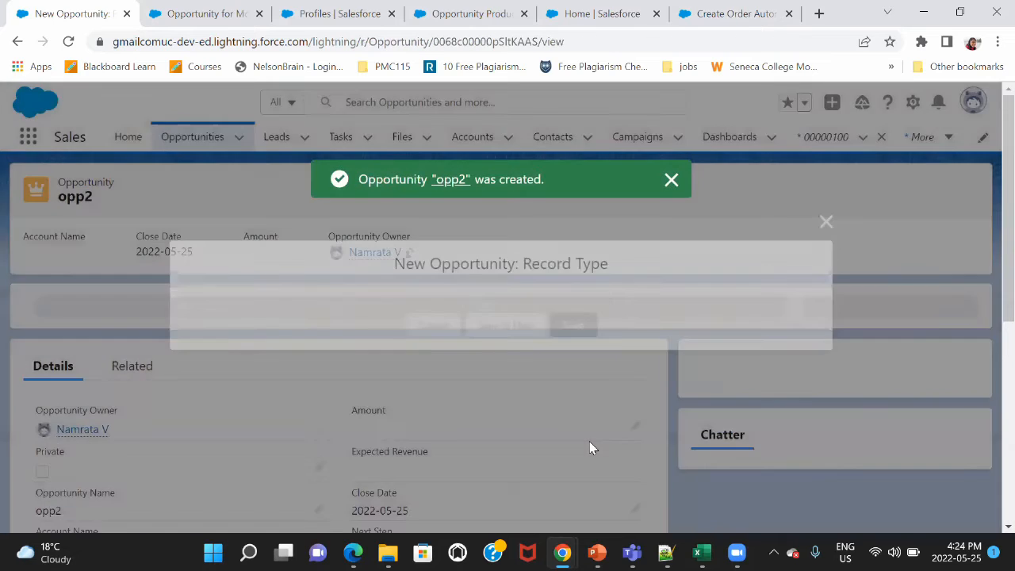
Associate the Wholesale price book with opportunity opp2.
click(129, 369)
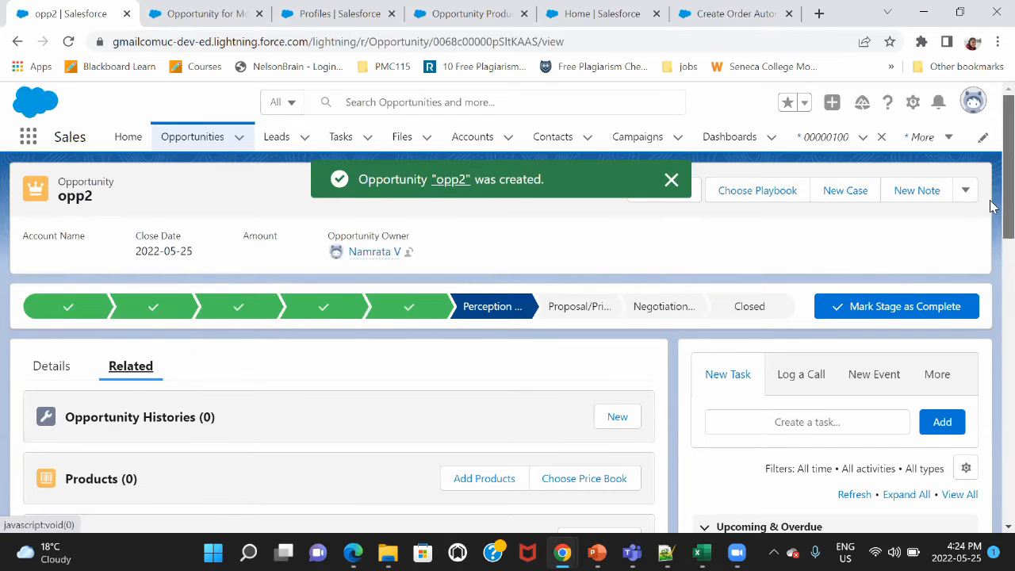
scroll(608, 272, down, 3)
click(609, 267)
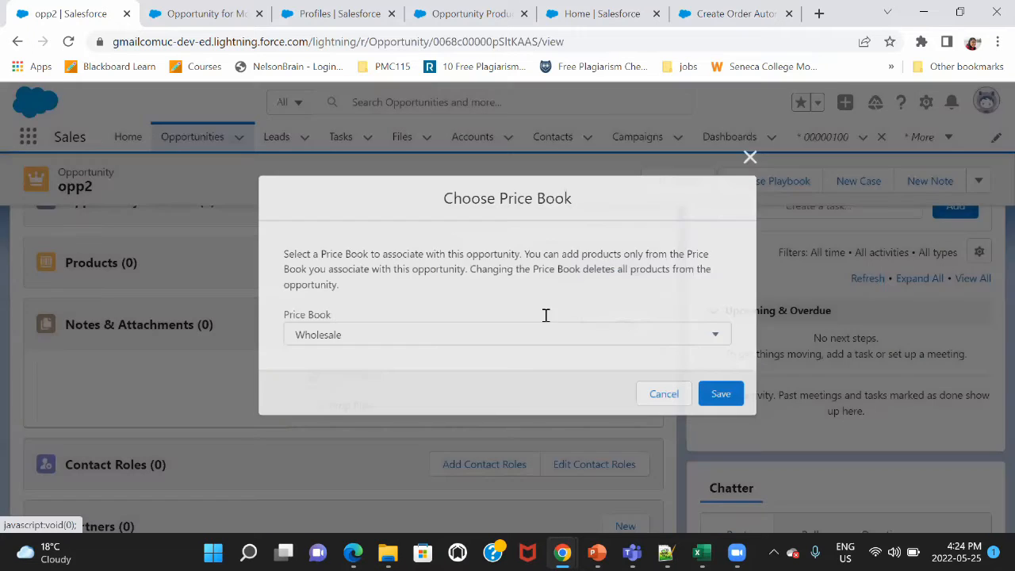
click(736, 395)
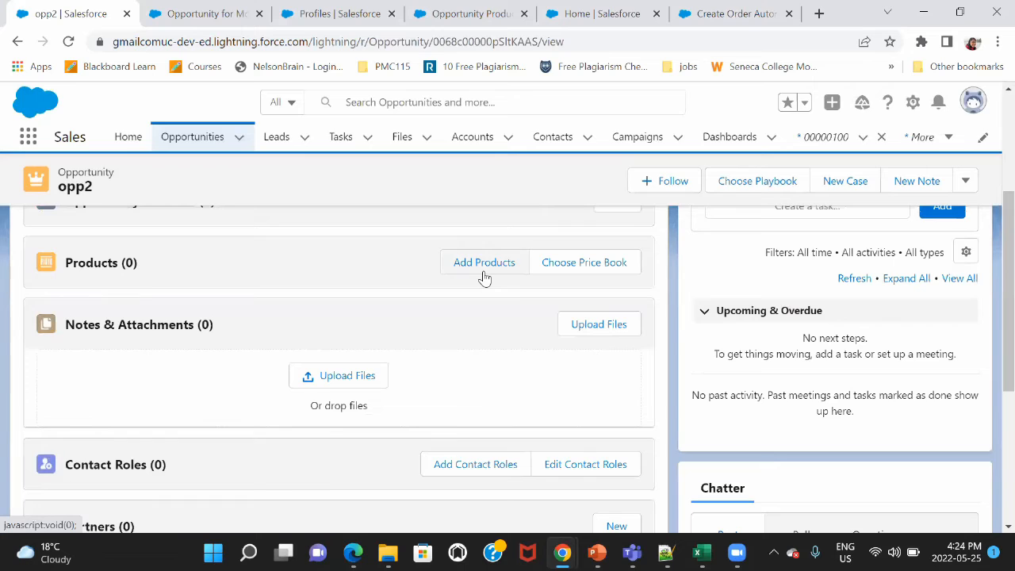
Select Formal Shirt and Formal Trouser as products for opp2 and proceed to their line details.
click(484, 274)
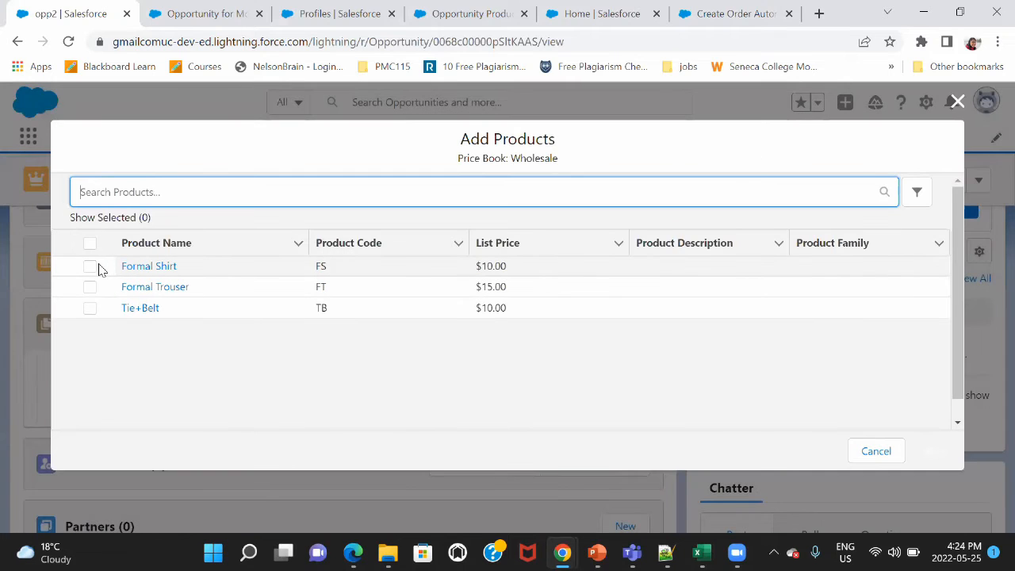
click(91, 268)
click(90, 287)
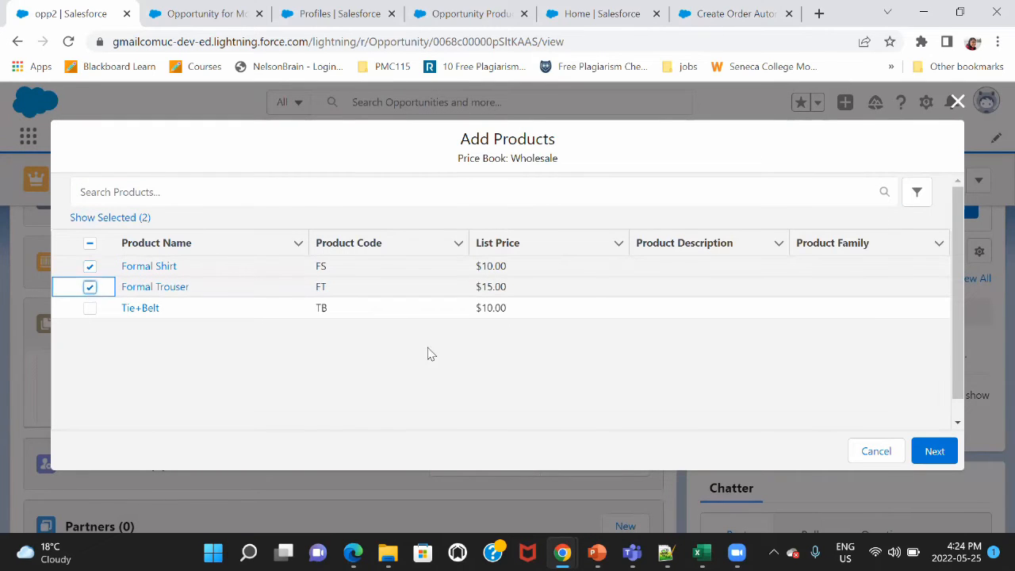
click(934, 450)
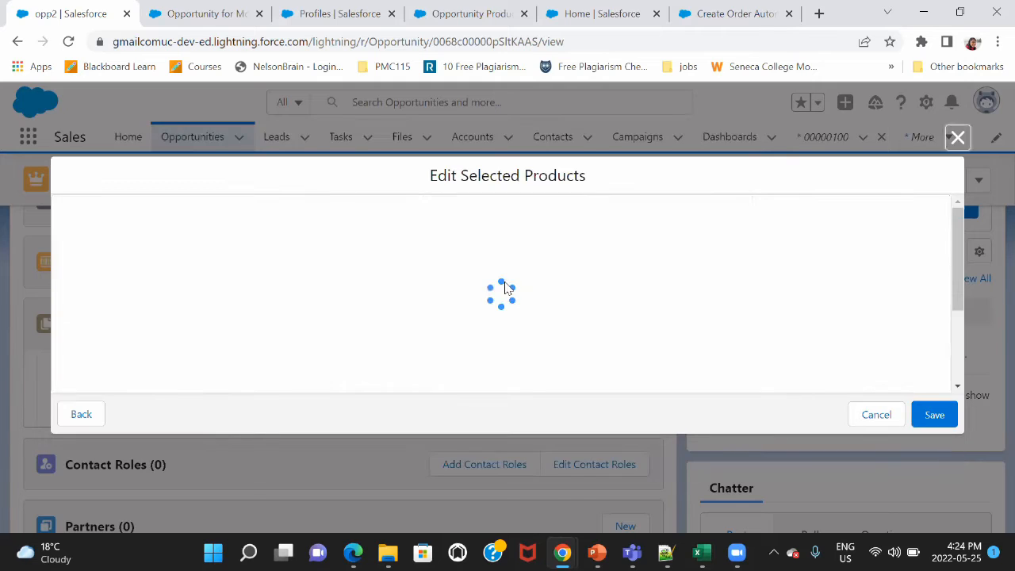
Set the quantity of both Formal Shirt and Formal Trouser to 20 and save the opportunity products.
click(369, 228)
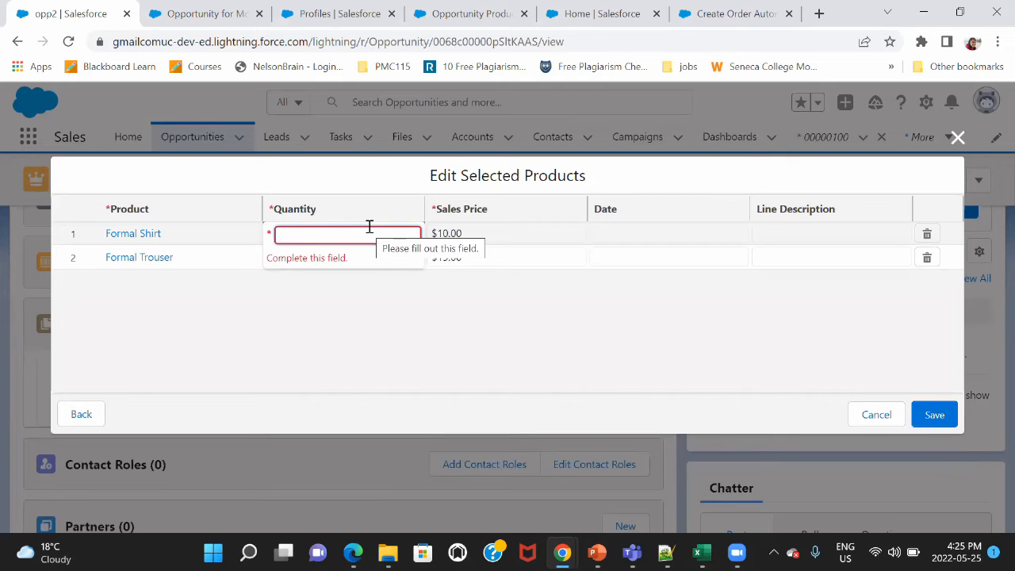
text(20)
click(362, 284)
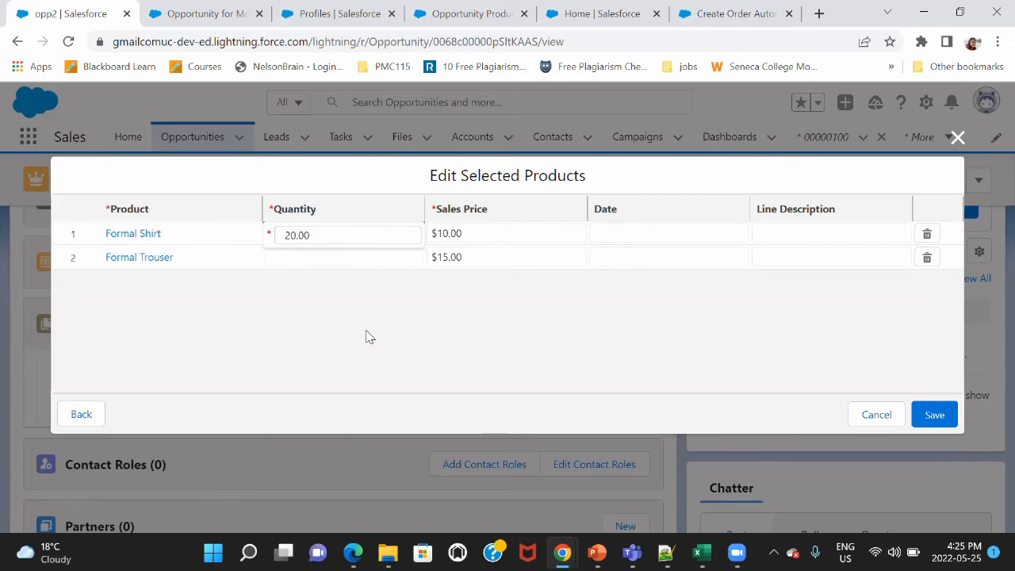
click(325, 258)
text(20)
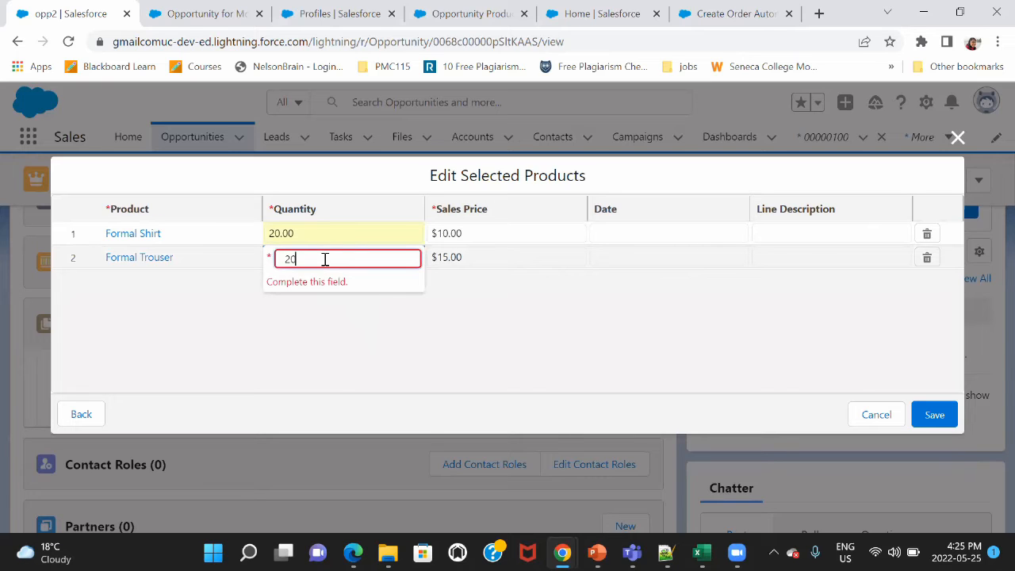
click(401, 340)
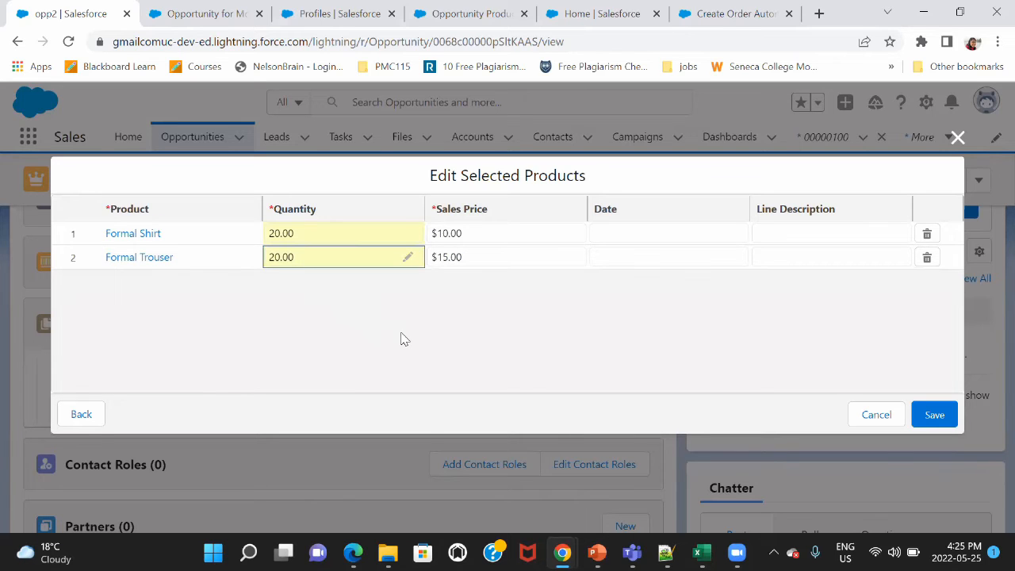
click(933, 415)
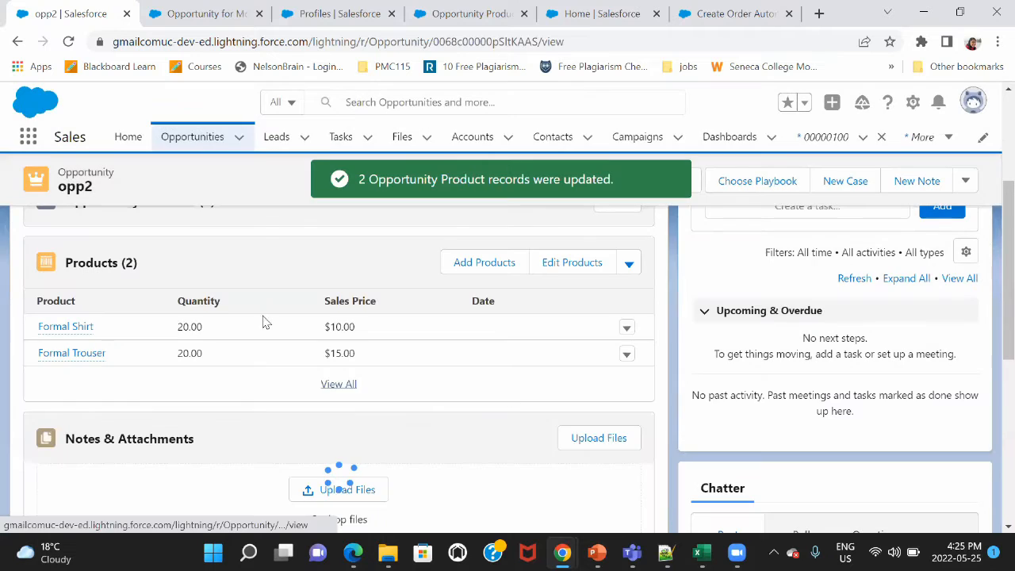
Review opp2's product line items and its detail fields, including stage and order number.
mouse_move(74, 331)
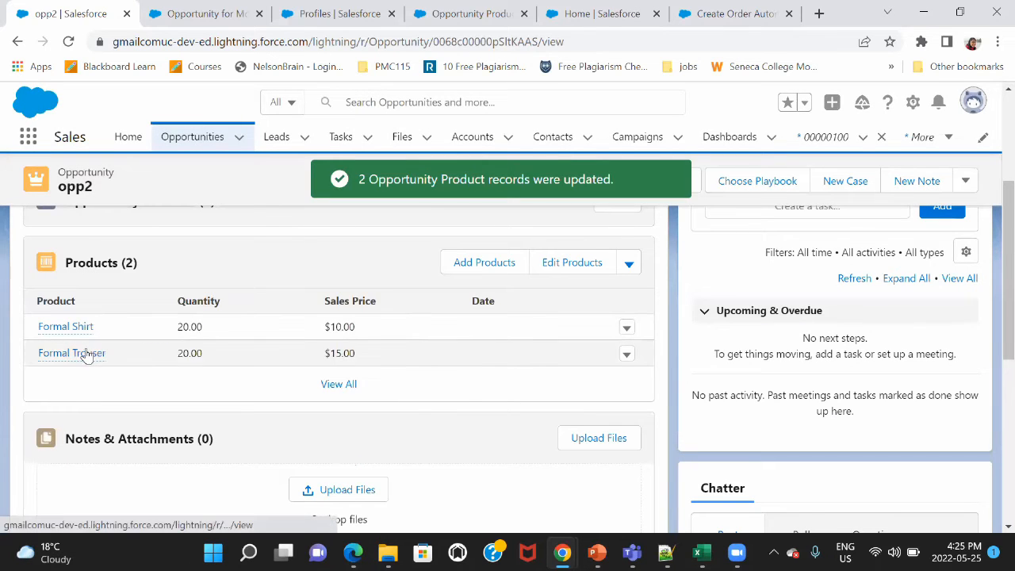
mouse_move(69, 353)
scroll(993, 127, up, 3)
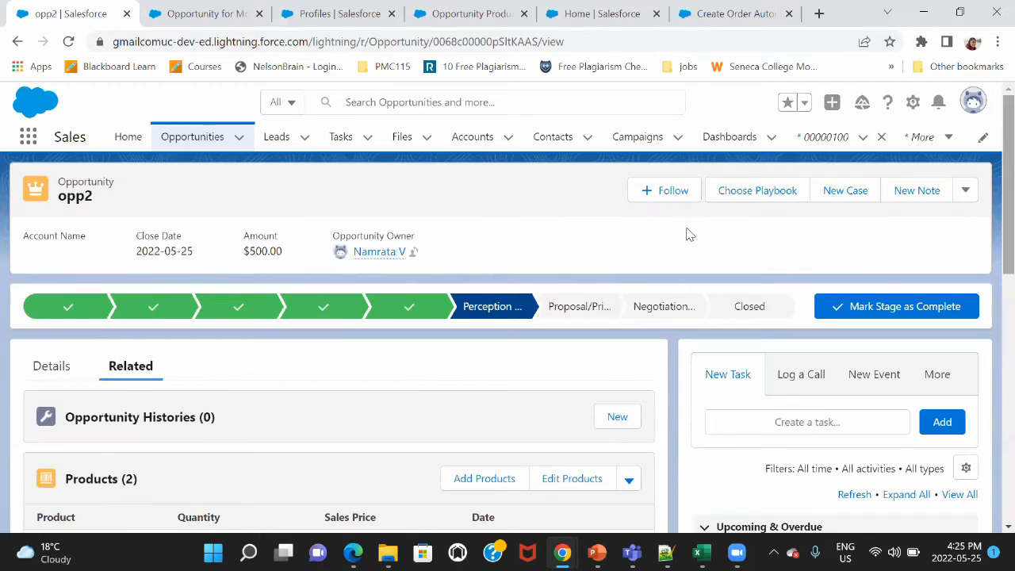
click(48, 371)
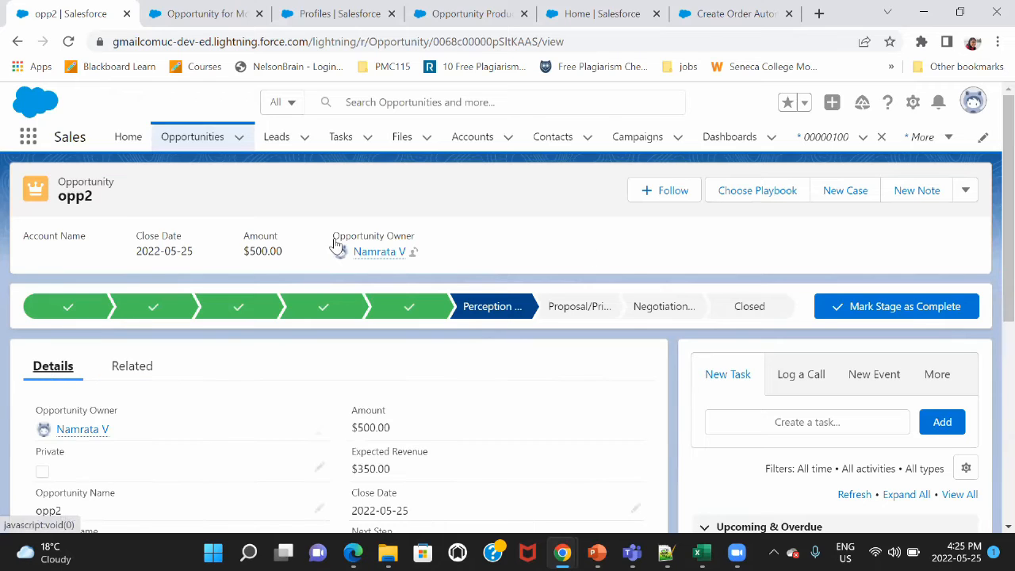
scroll(993, 242, down, 4)
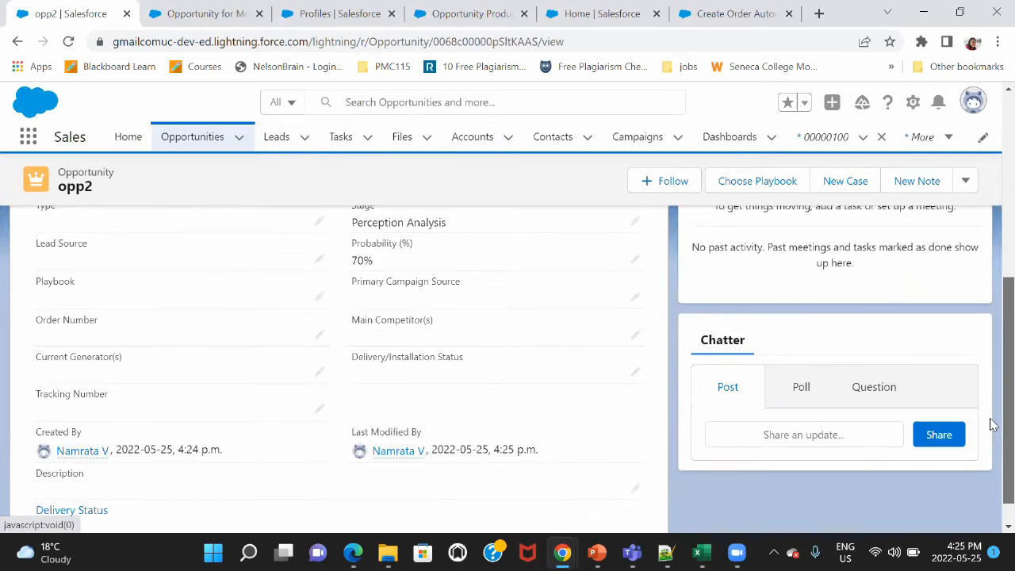
scroll(991, 397, up, 3)
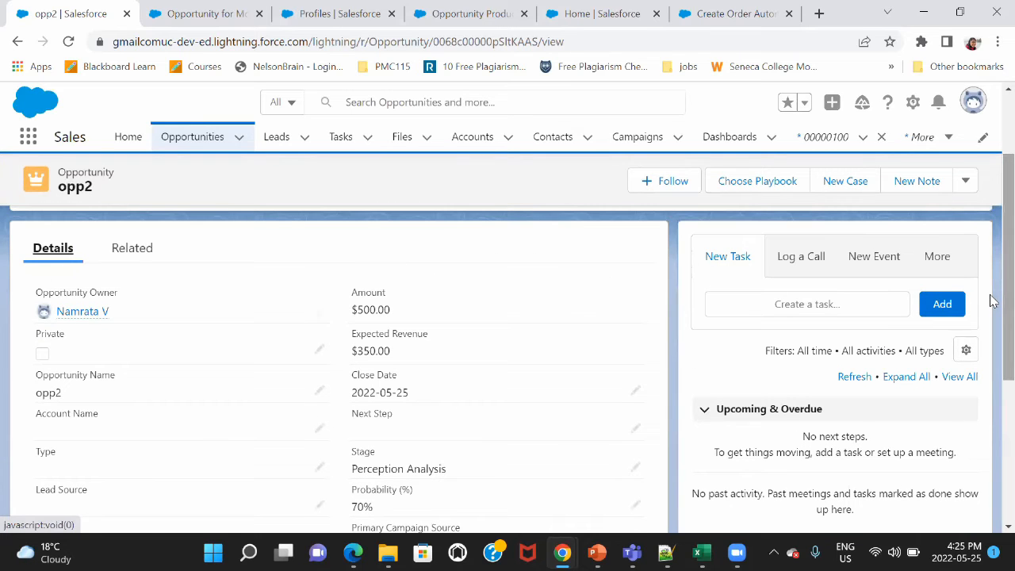
click(137, 250)
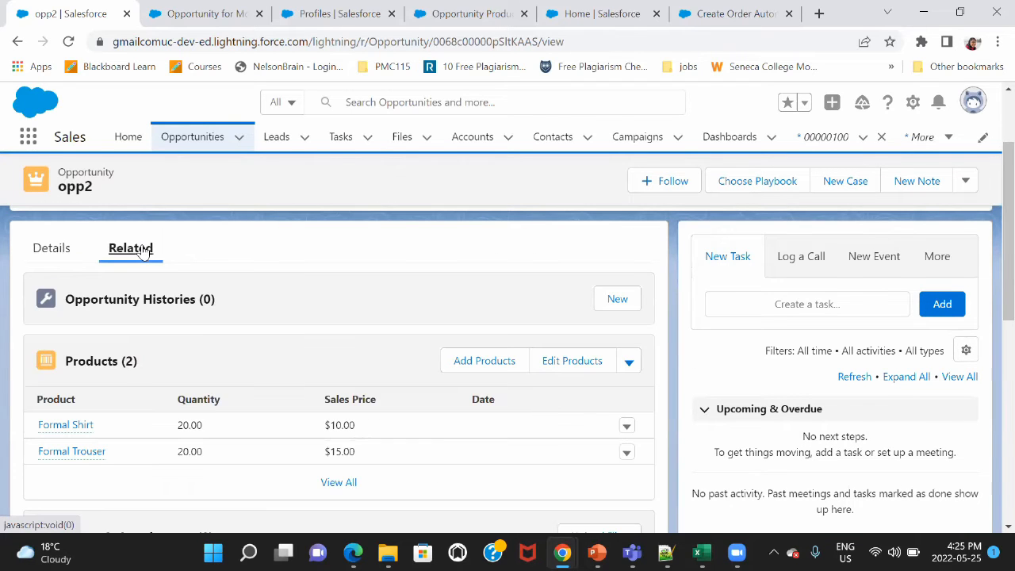
scroll(989, 336, up, 10)
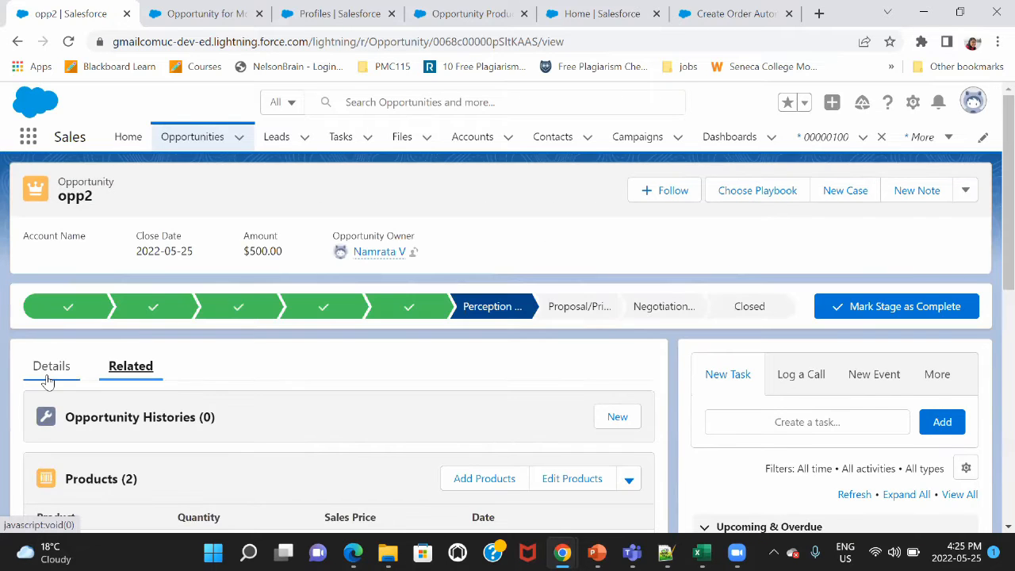
click(47, 379)
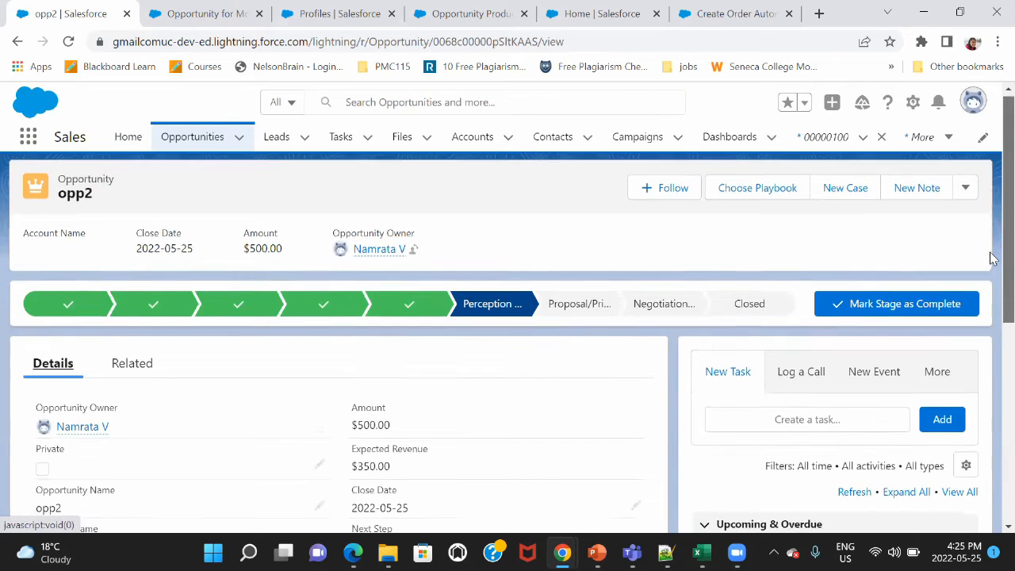
Try to set opportunity opp2's stage to Closed Won and save the record.
scroll(988, 256, down, 1)
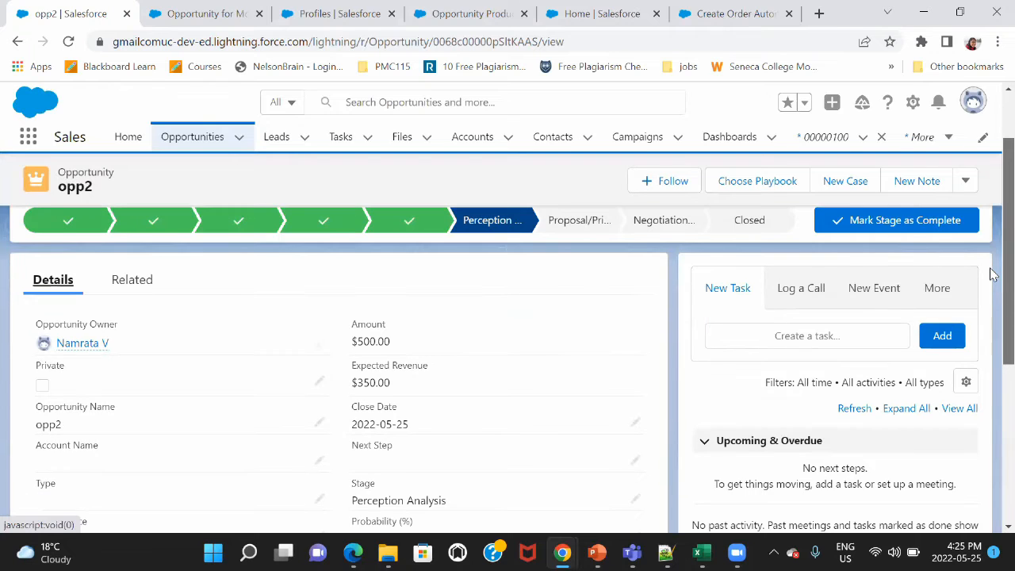
scroll(990, 273, down, 2)
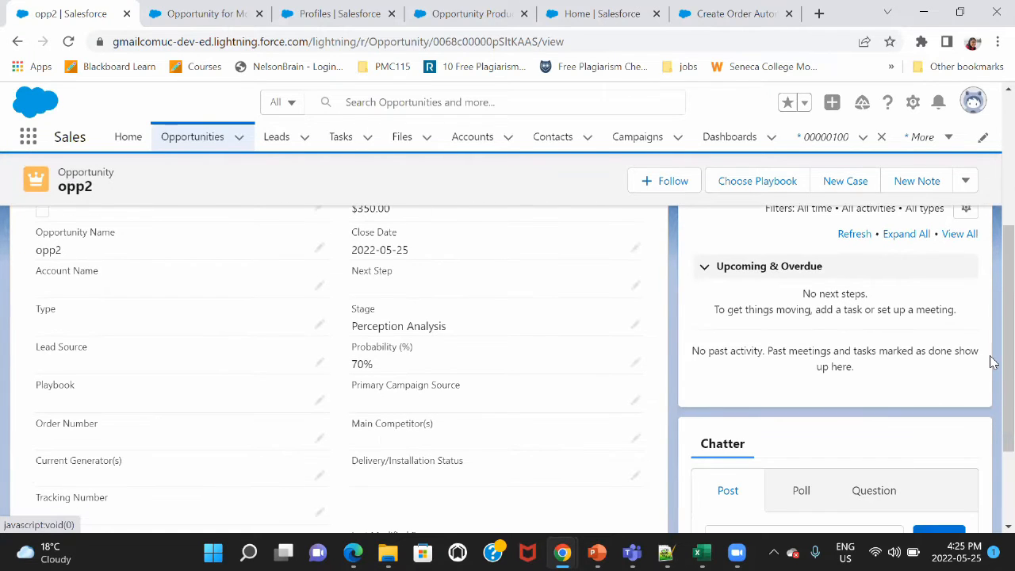
click(635, 326)
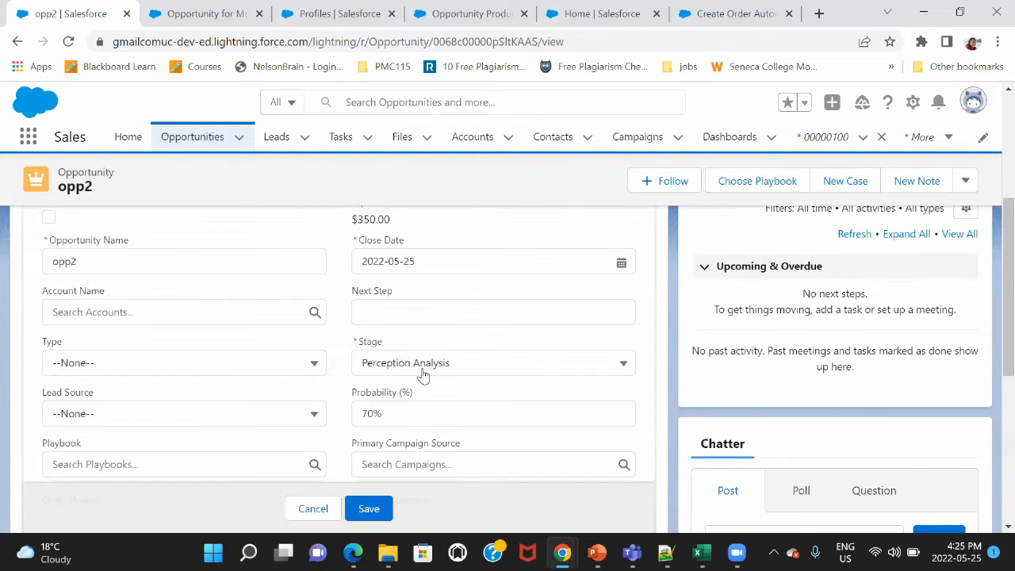
click(399, 366)
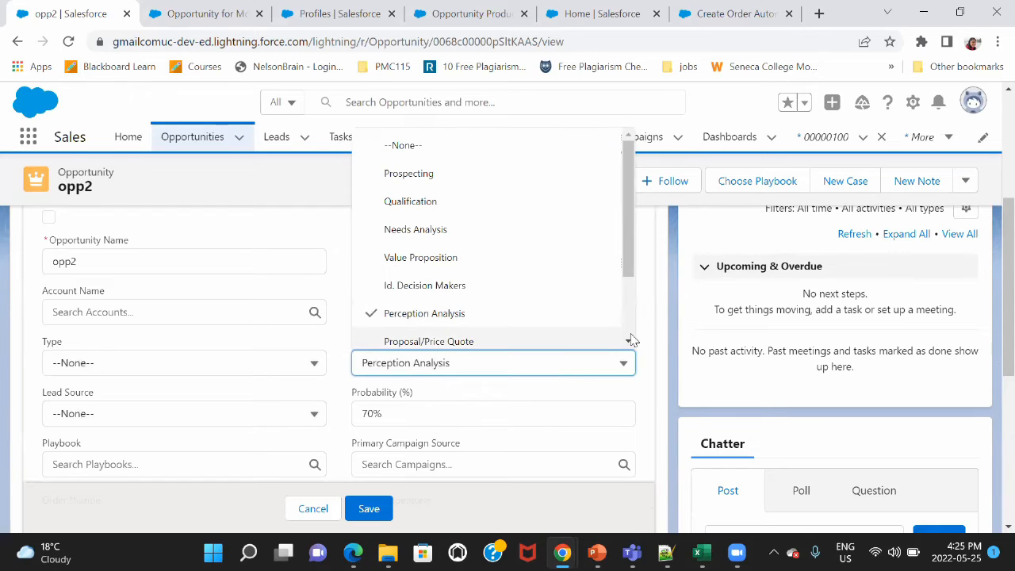
scroll(630, 339, down, 2)
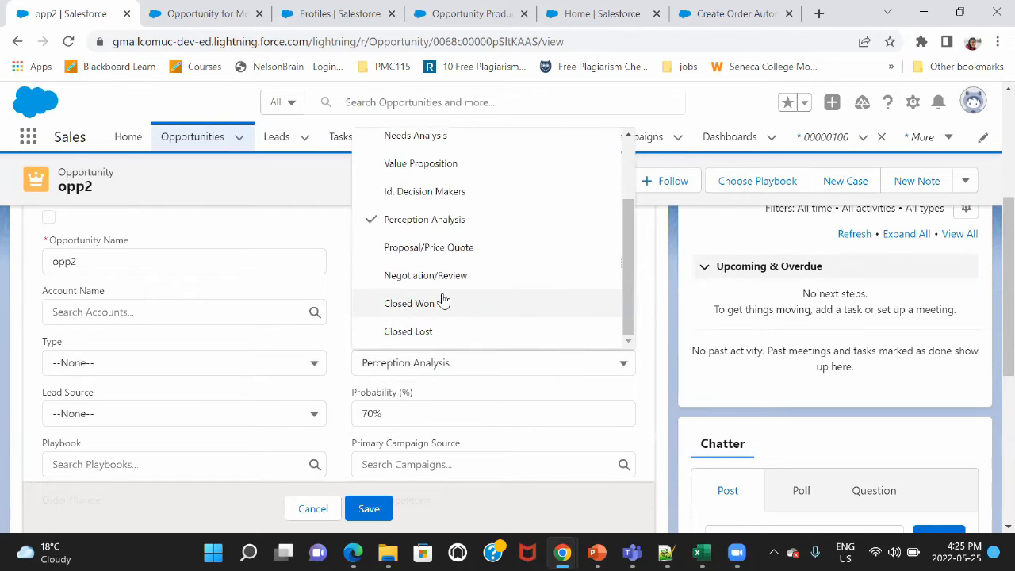
click(443, 301)
click(364, 510)
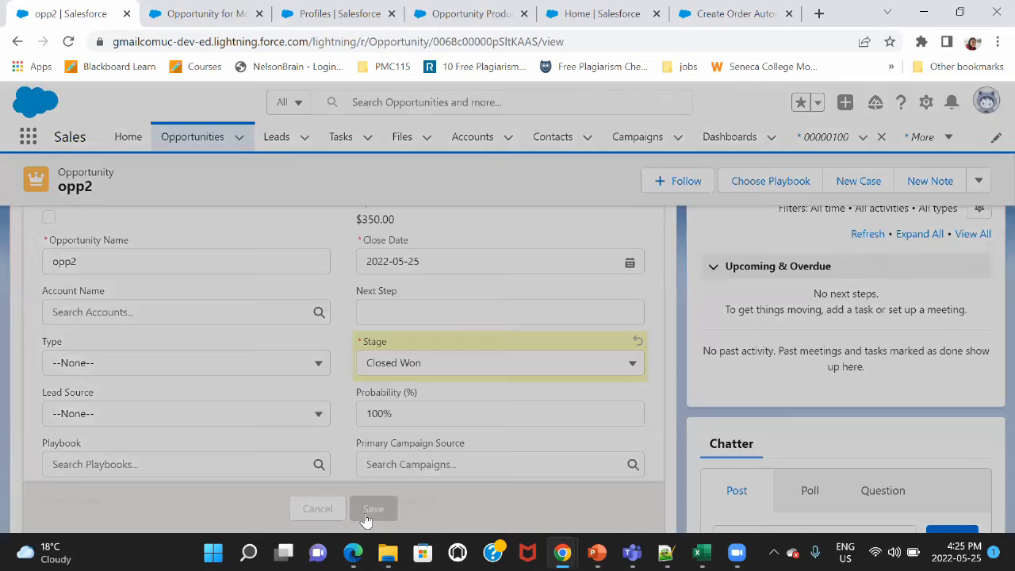
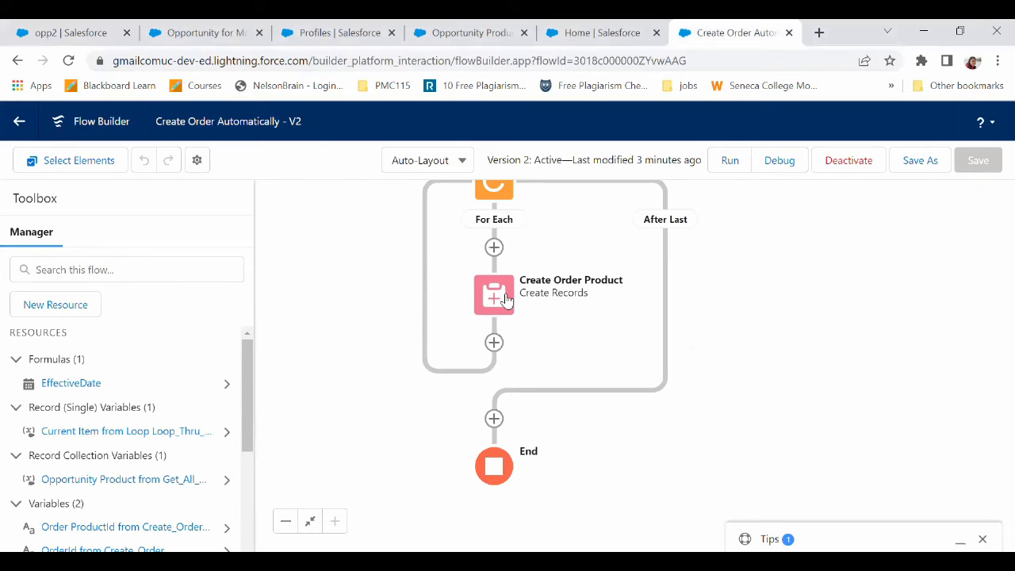
Search the fields available in the flow's Create Order Product element for an account field and discard the edit.
double_click(506, 300)
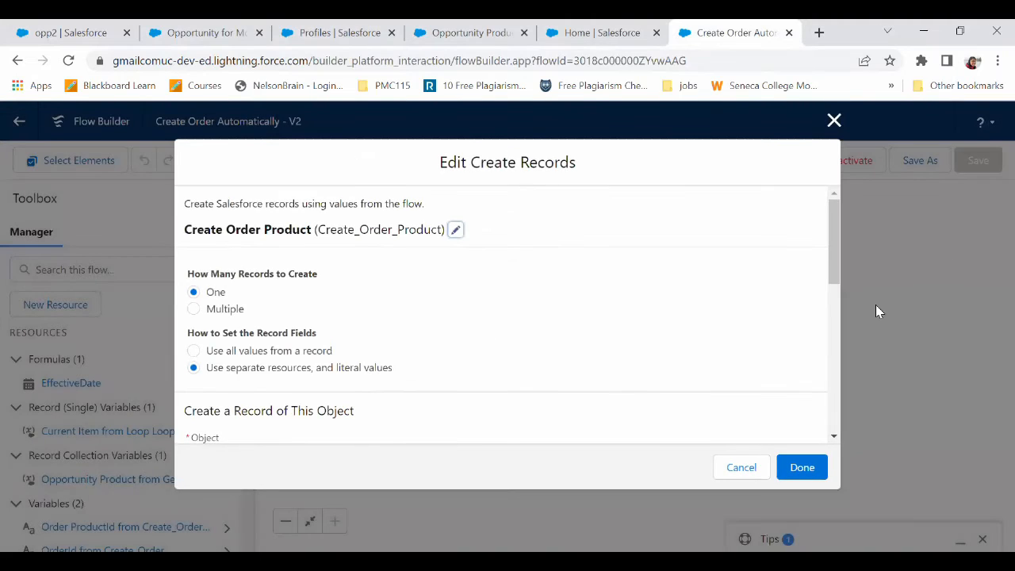
scroll(834, 354, down, 3)
scroll(834, 413, down, 3)
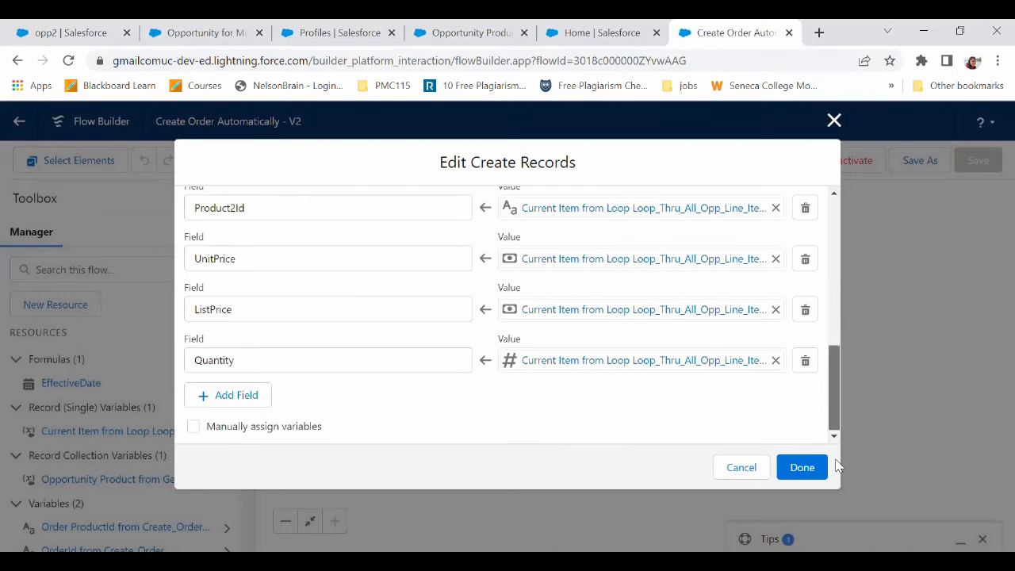
click(263, 403)
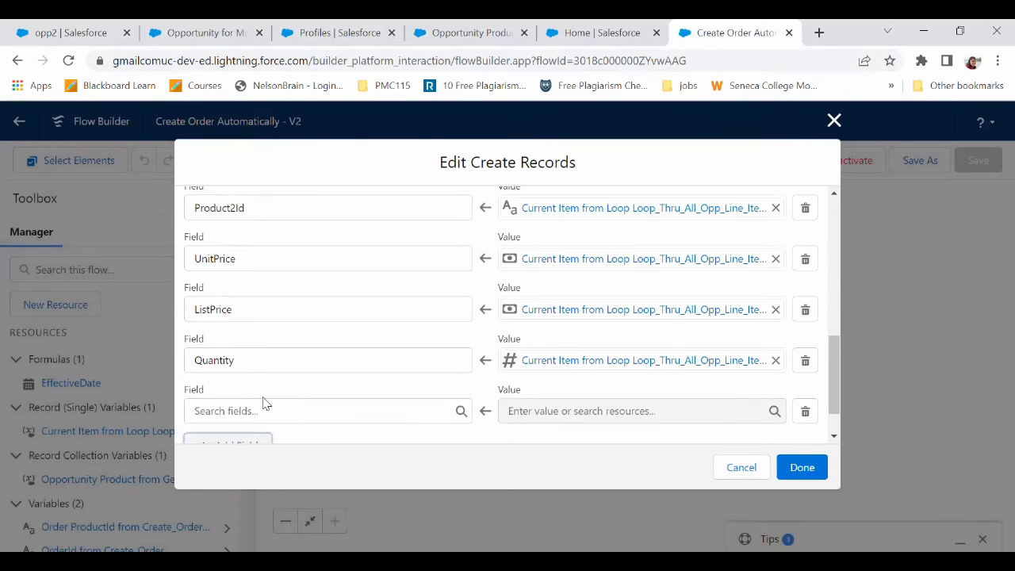
click(263, 410)
text(accou)
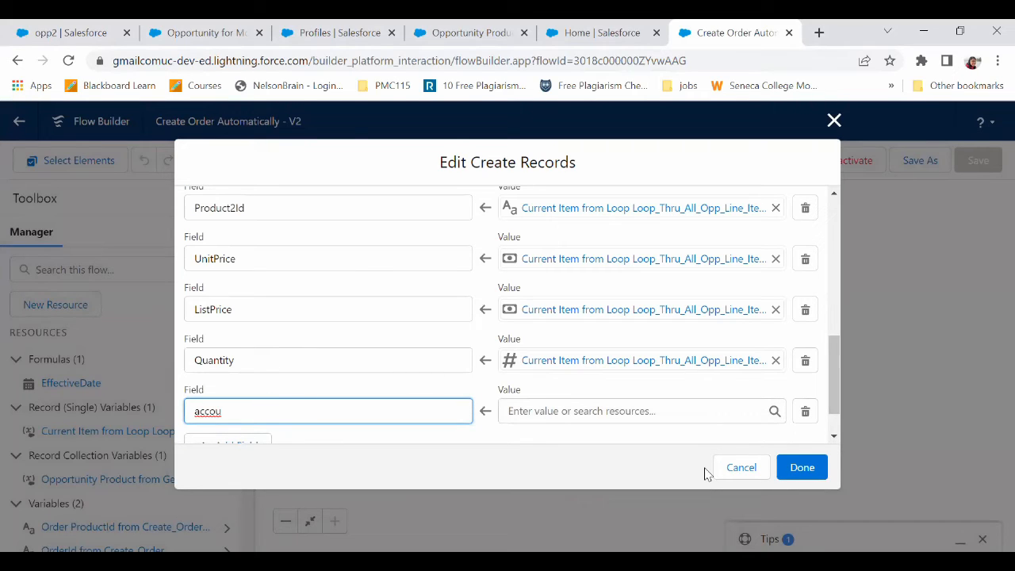
key(BackSpace)
key(BackSpace)
key(BackSpace)
key(BackSpace)
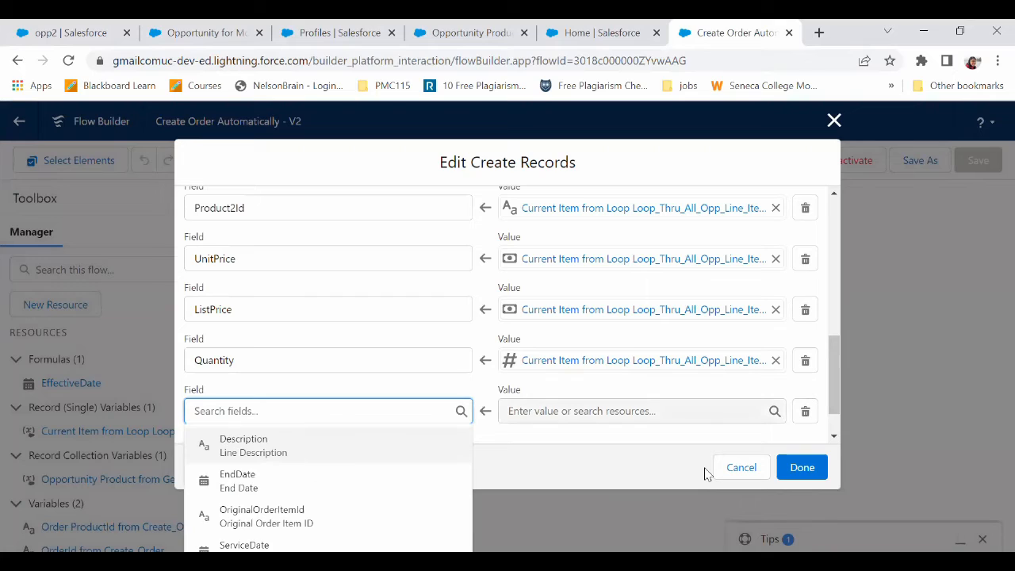
text(acc)
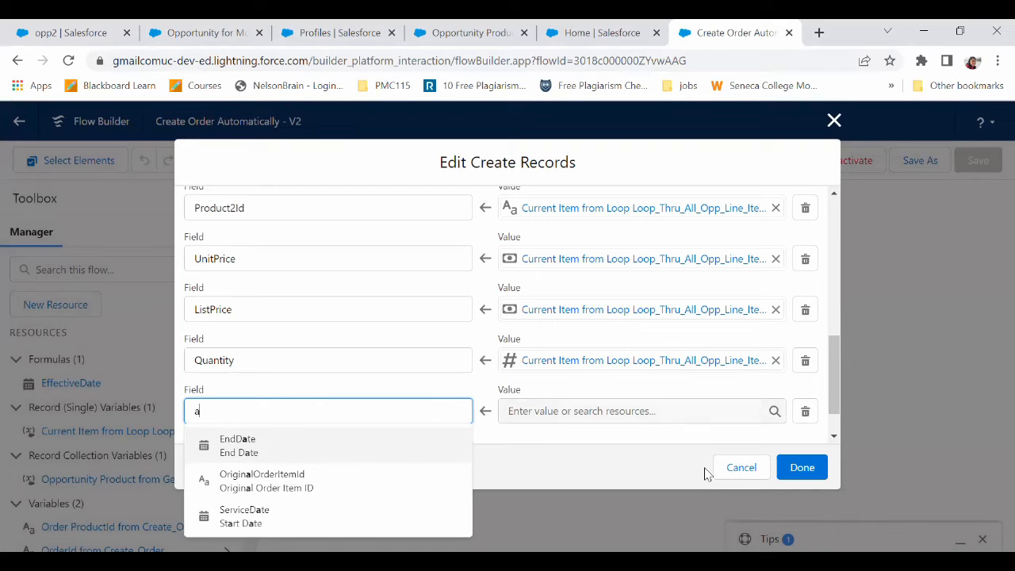
key(BackSpace)
key(BackSpace)
key(BackSpace)
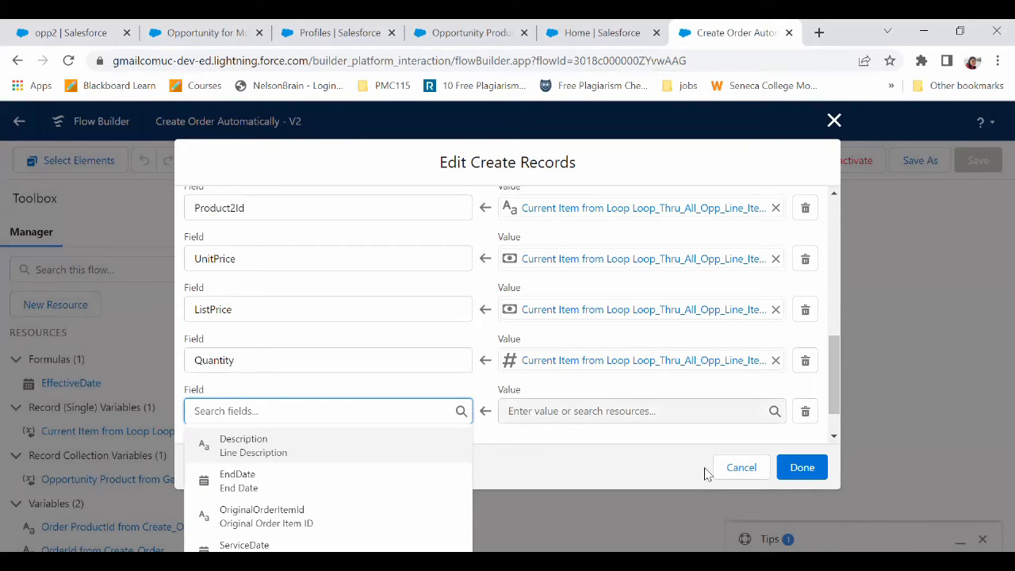
click(834, 438)
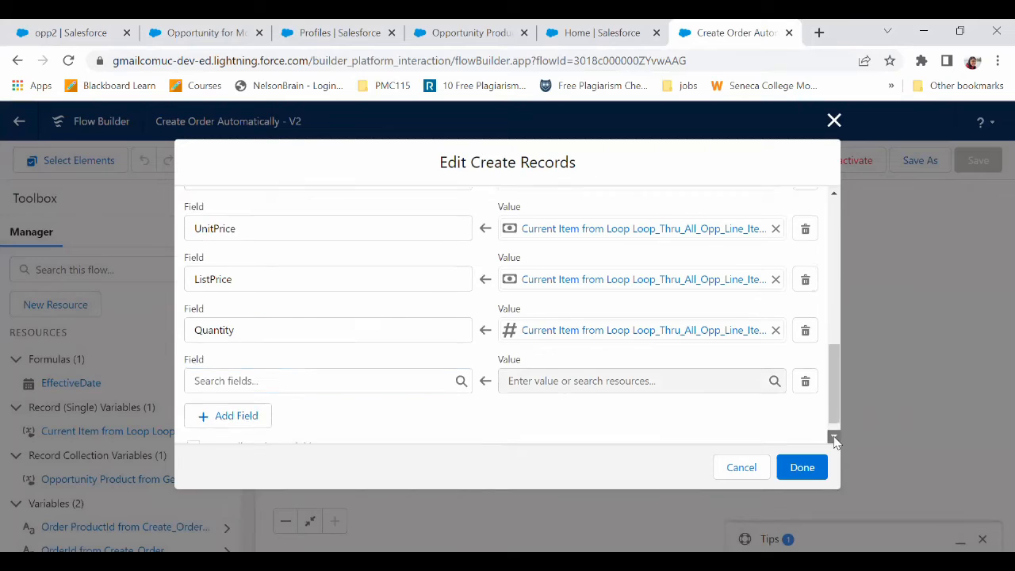
click(742, 467)
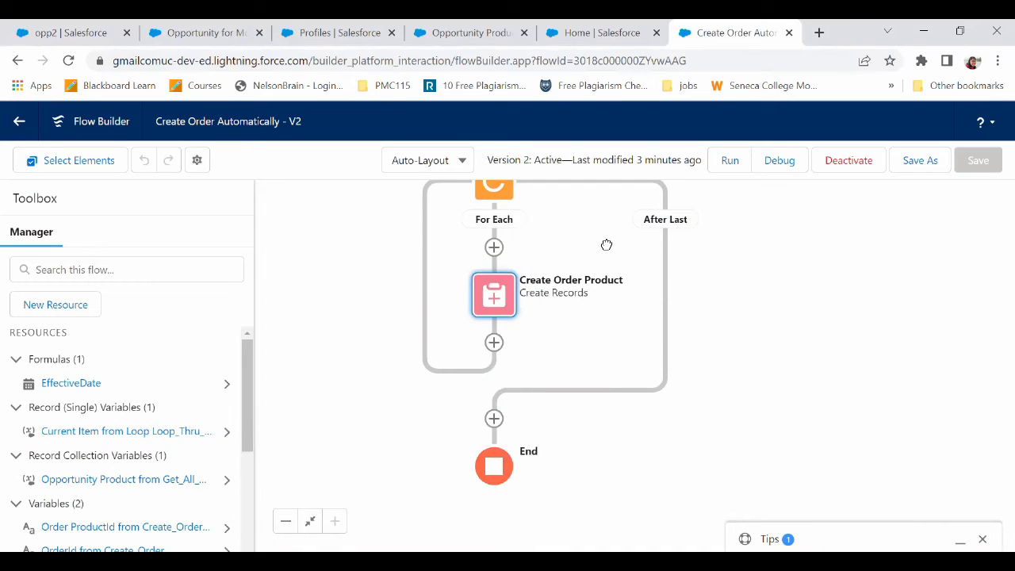
scroll(607, 243, up, 3)
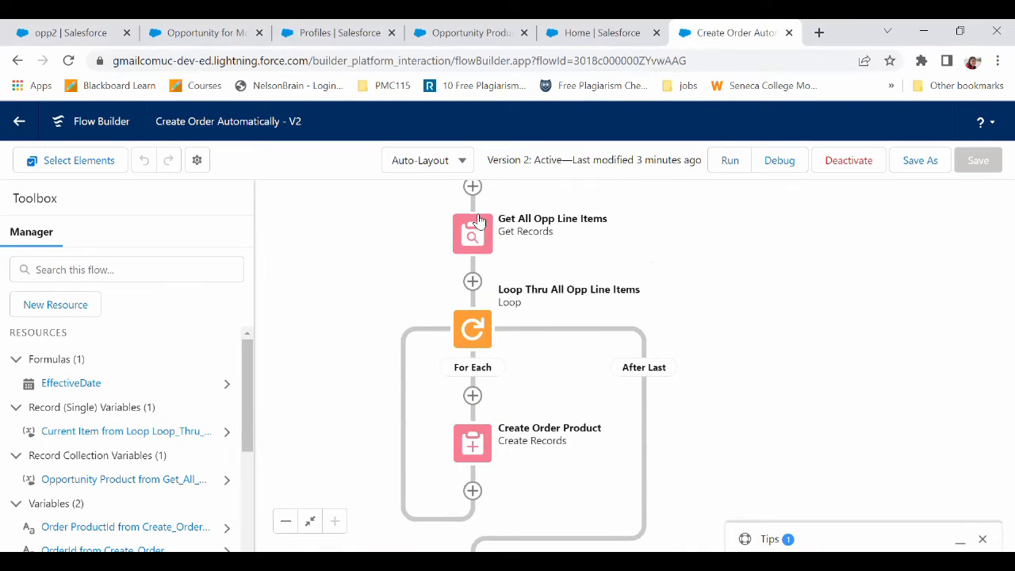
scroll(754, 397, up, 1)
scroll(754, 396, up, 2)
scroll(756, 365, down, 1)
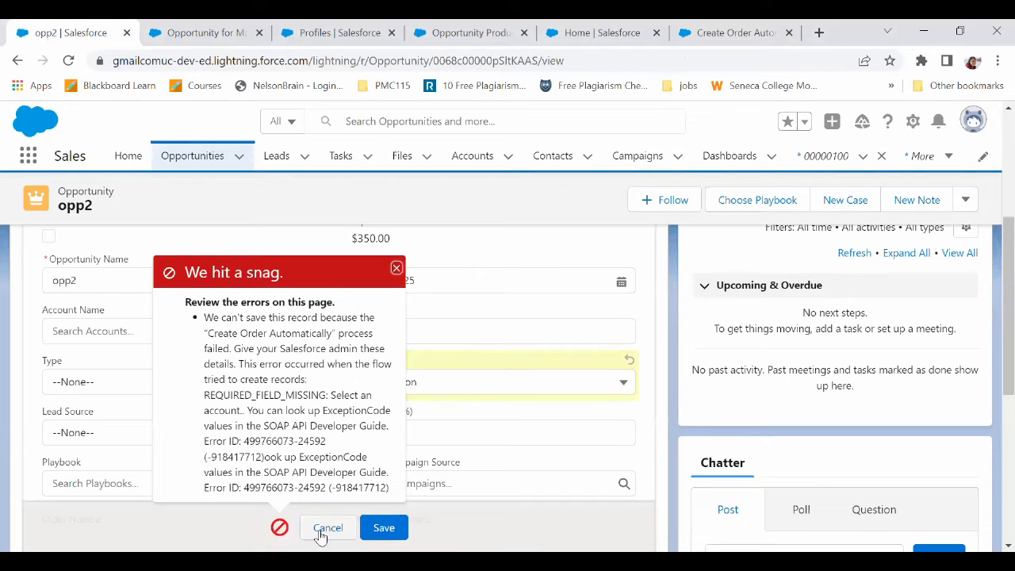
Discard the pending stage edit on opp2 and save the opportunity with Mountain Warehouse as its account.
click(325, 528)
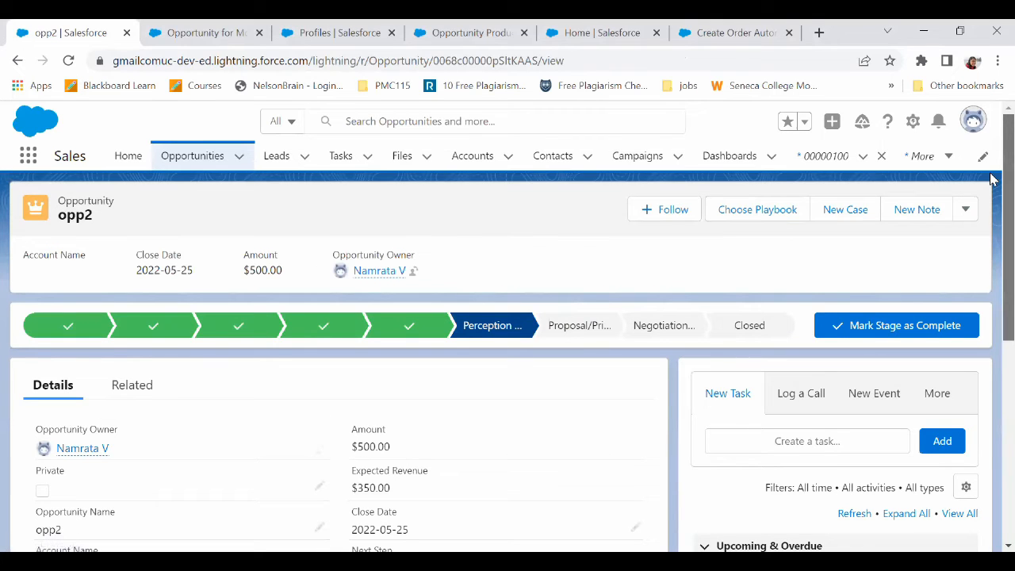
scroll(495, 437, down, 3)
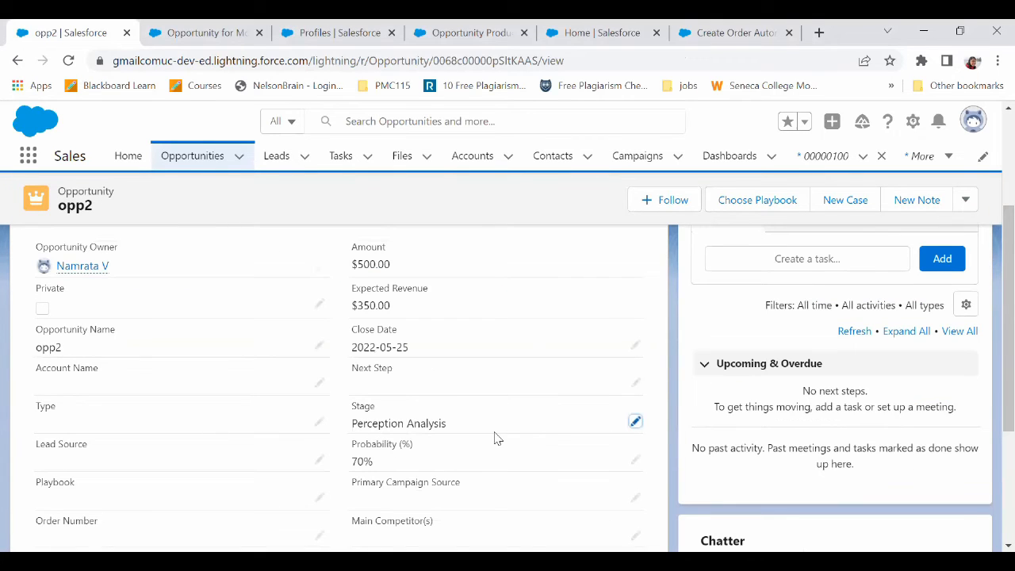
click(320, 382)
text(mount)
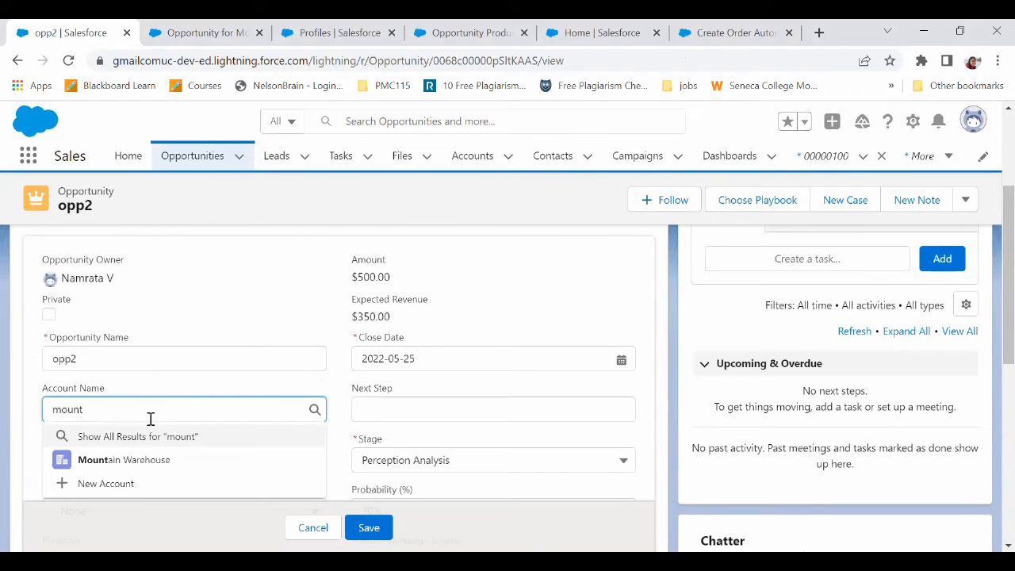
click(127, 460)
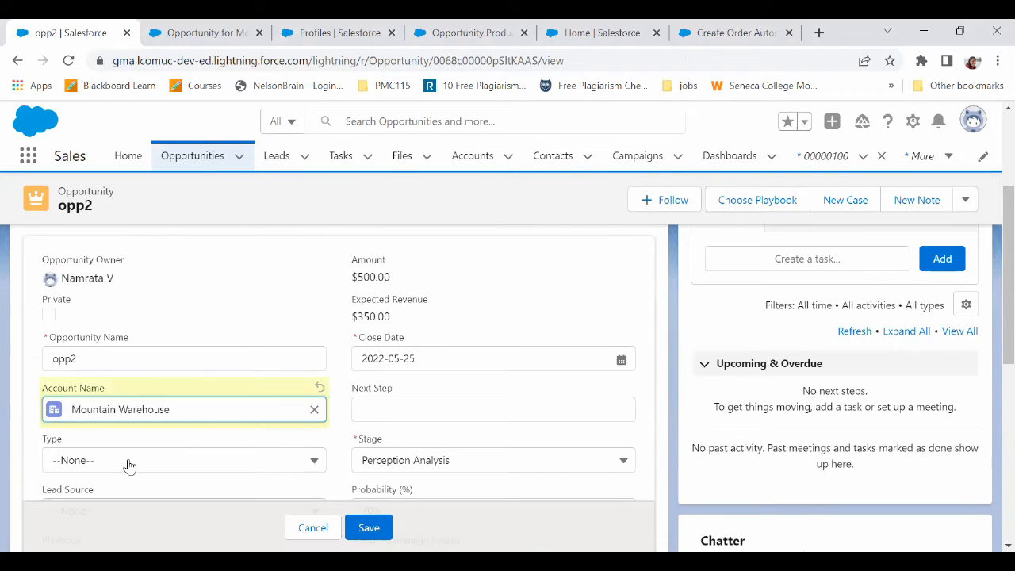
click(368, 526)
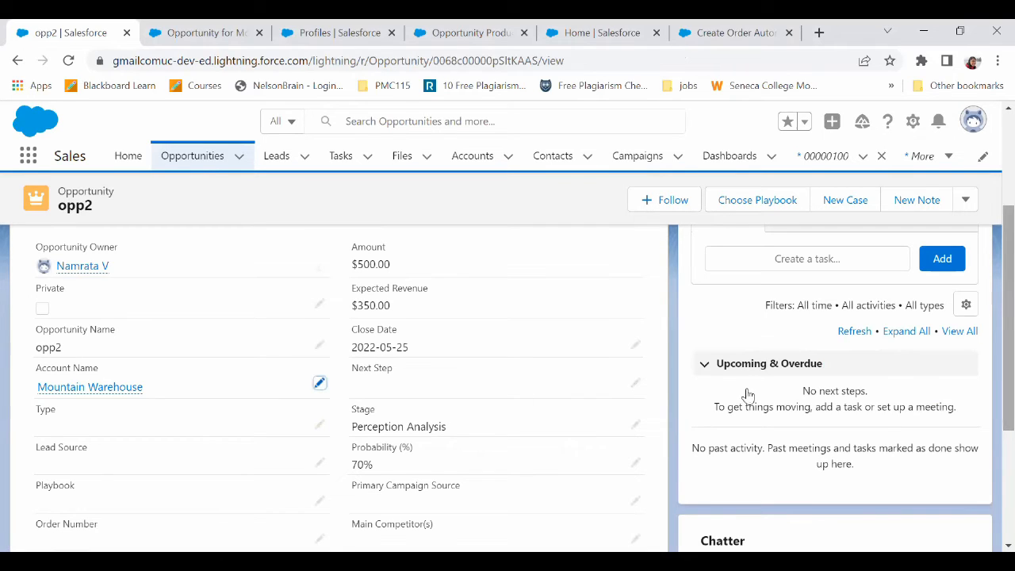
Set opp2's stage to Closed Won and save the opportunity.
click(635, 425)
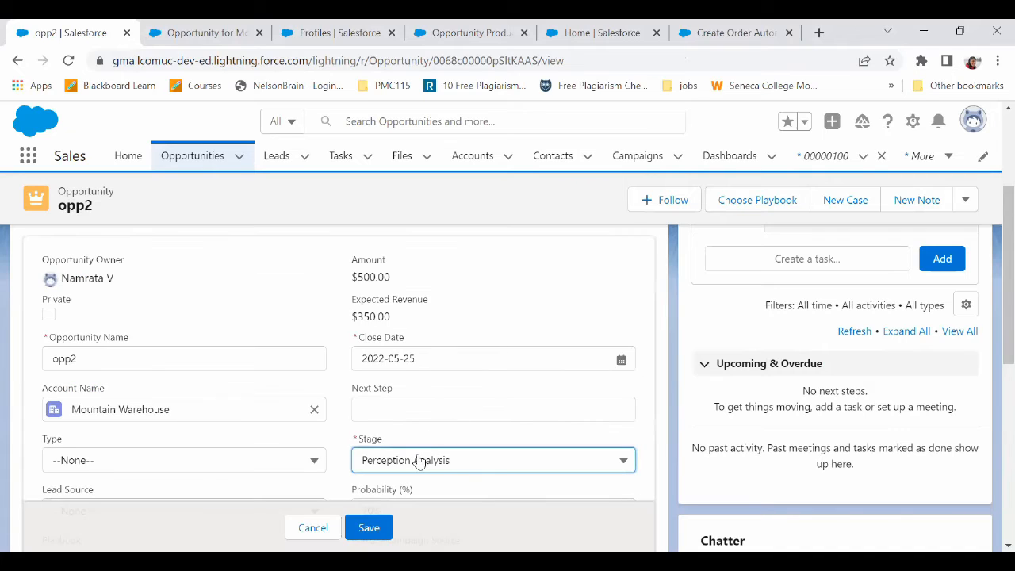
click(417, 459)
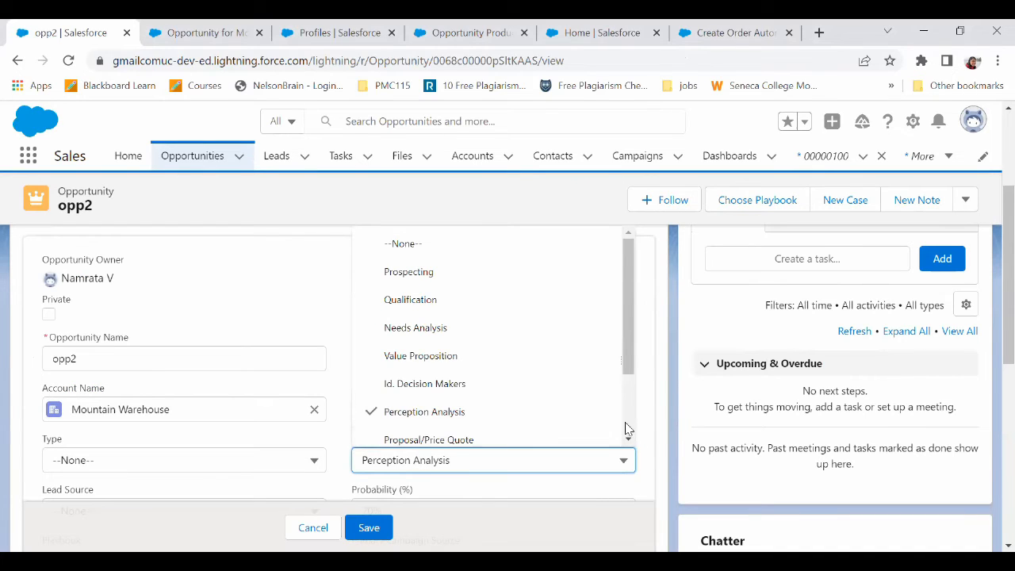
scroll(625, 423, down, 2)
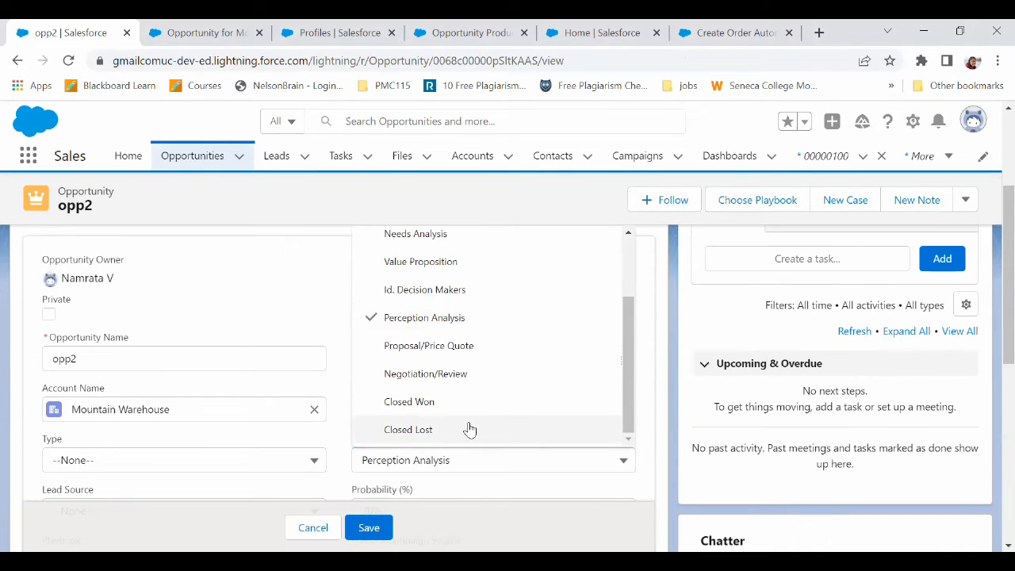
click(424, 402)
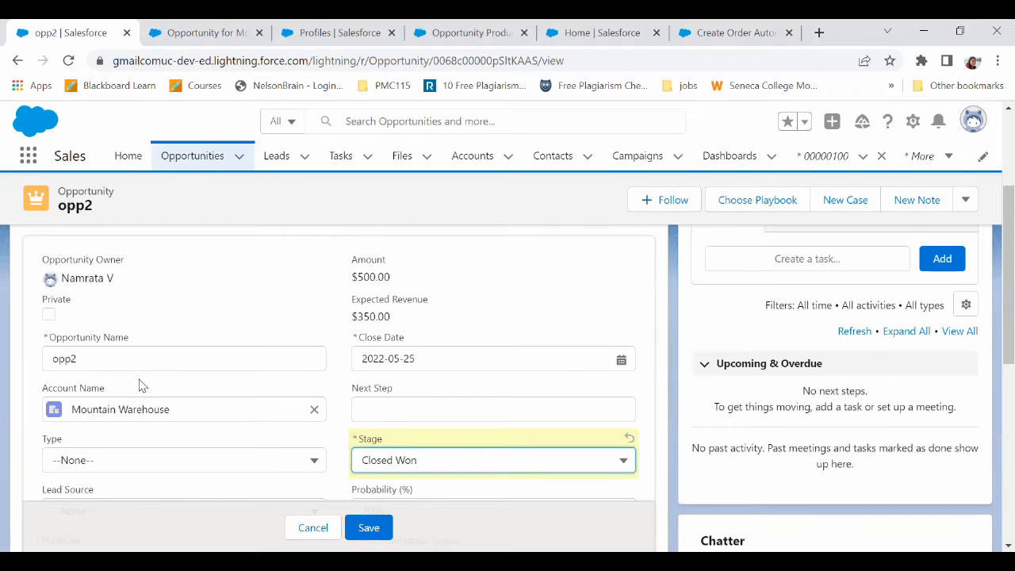
click(362, 530)
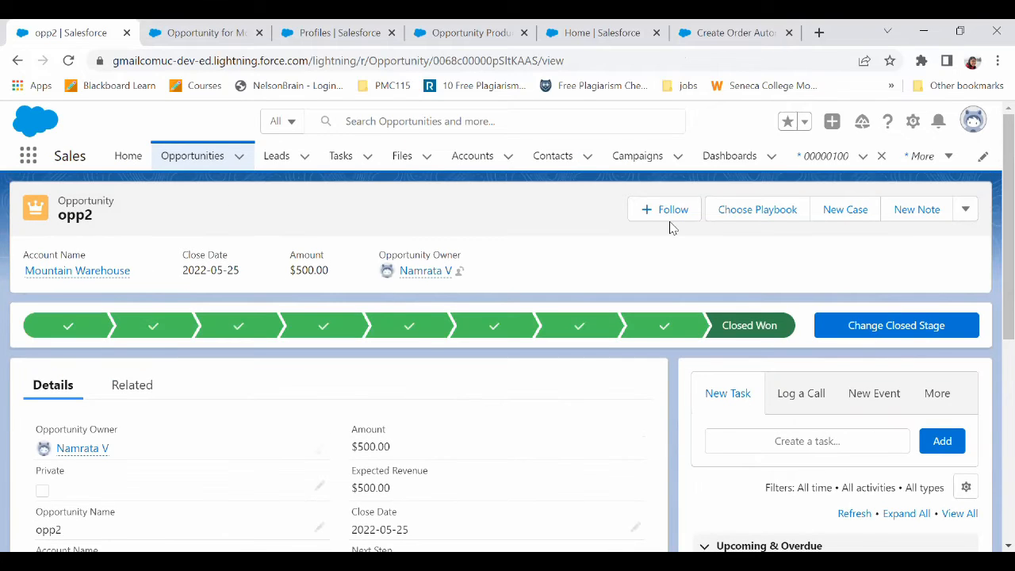
Find the Mountain Warehouse order in the Orders list and examine its order products and detail fields.
click(946, 157)
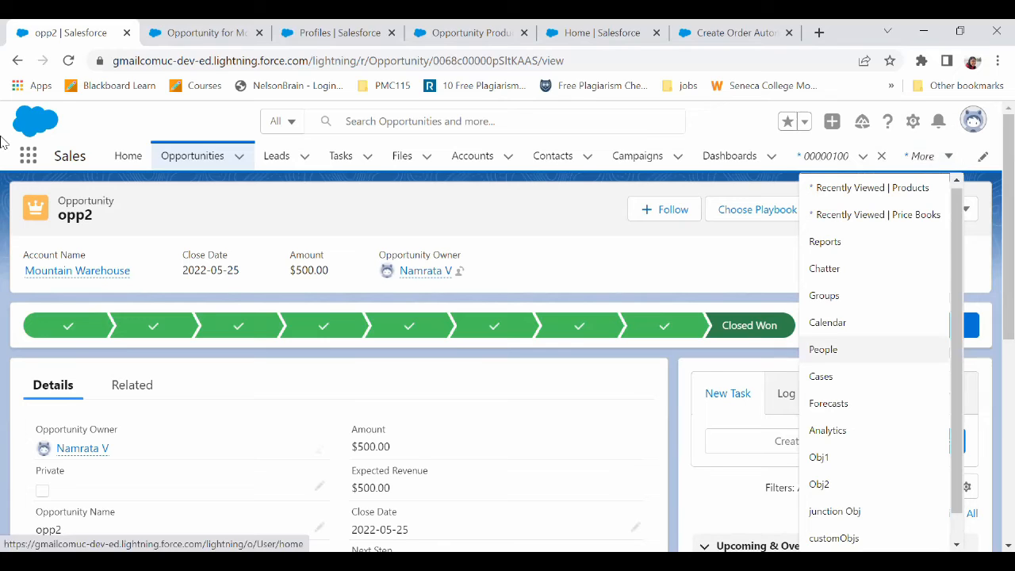
click(28, 157)
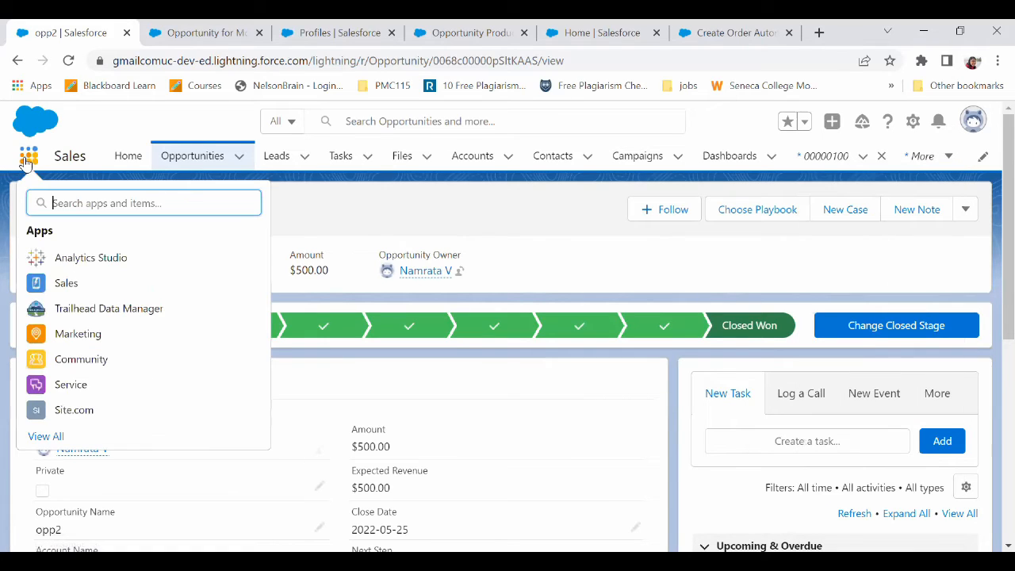
text(order)
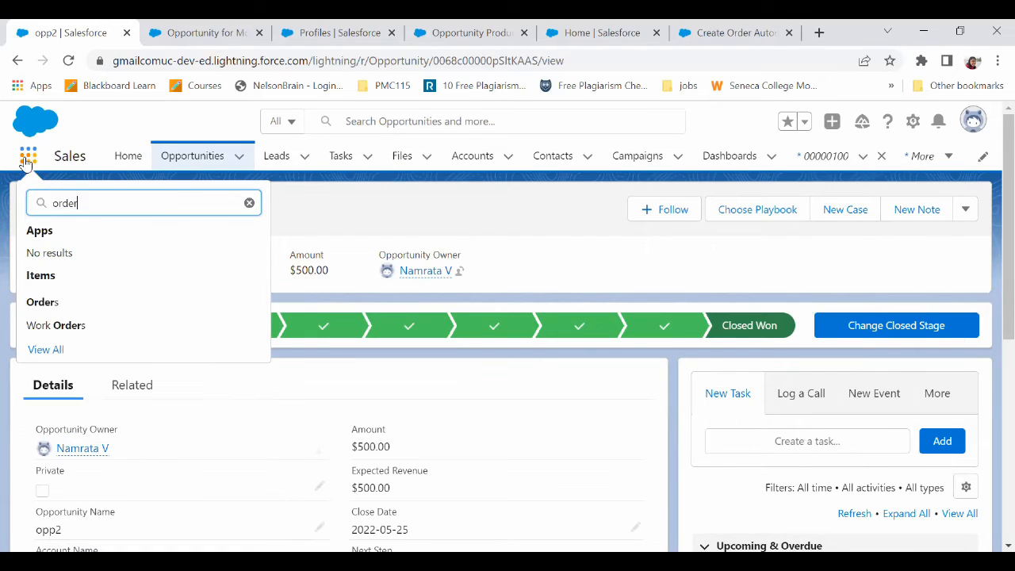
click(47, 304)
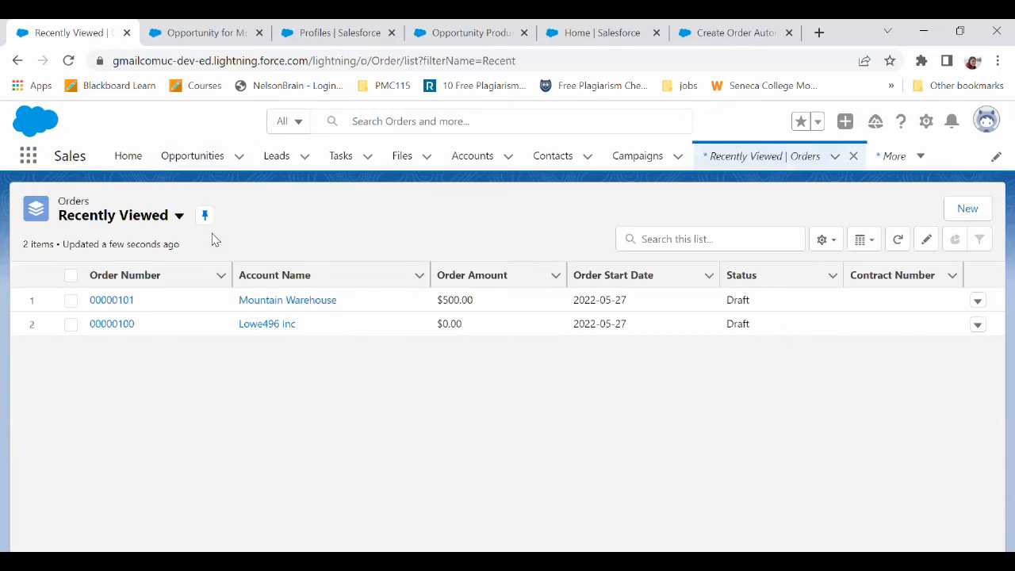
click(119, 302)
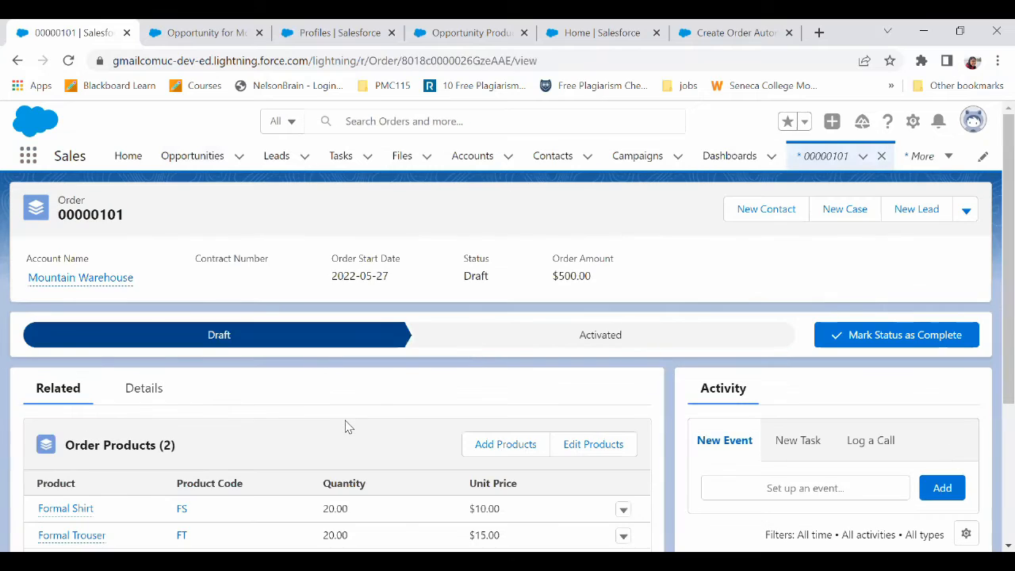
click(134, 397)
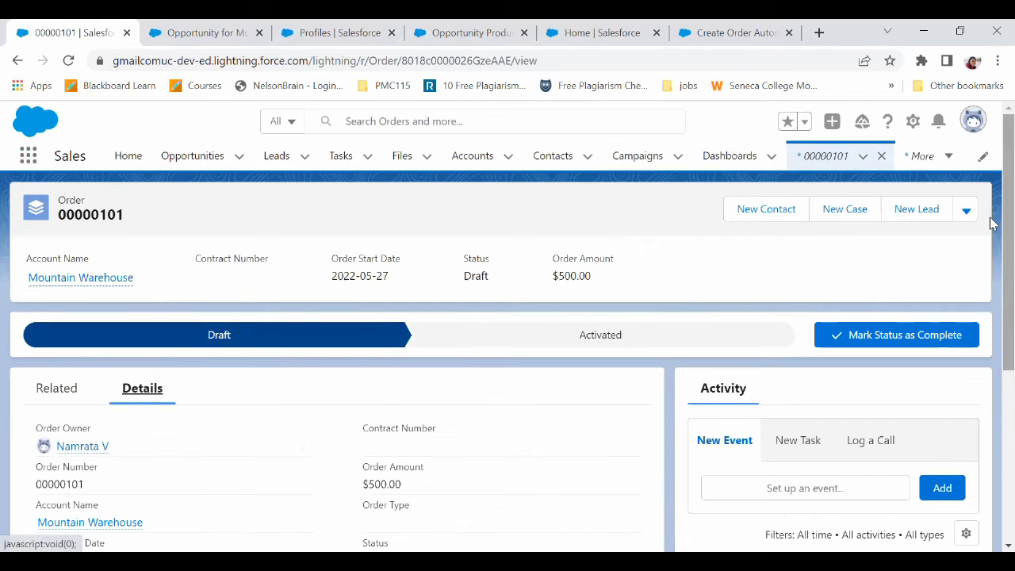
scroll(990, 325, down, 3)
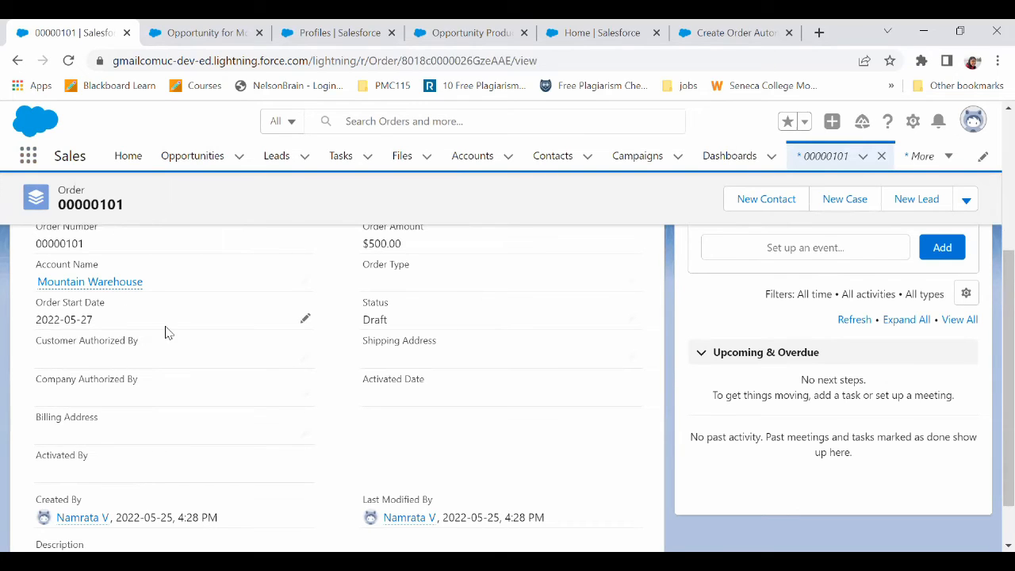
Review the order's detail fields and its related order products.
scroll(991, 396, up, 2)
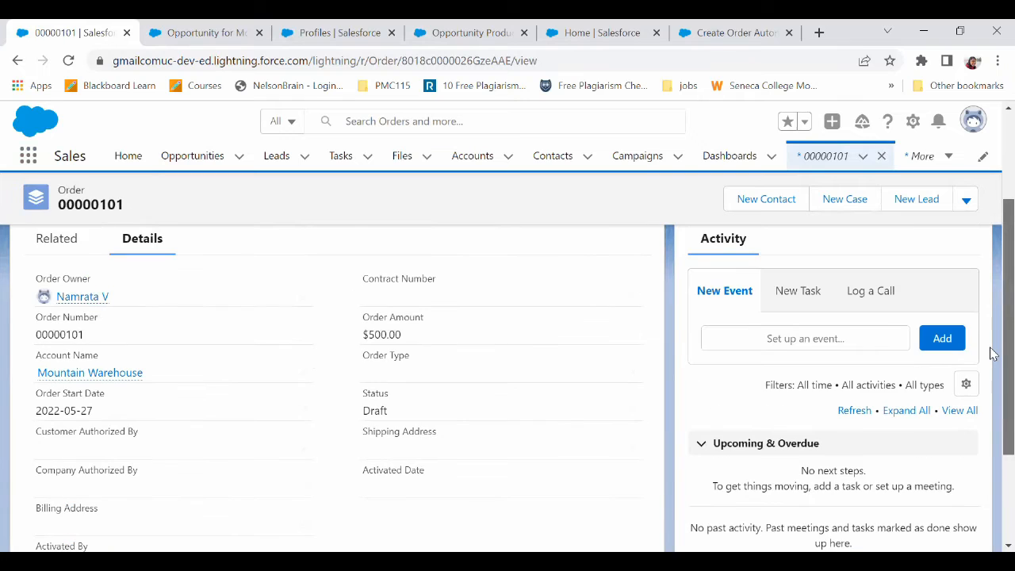
scroll(991, 365, down, 1)
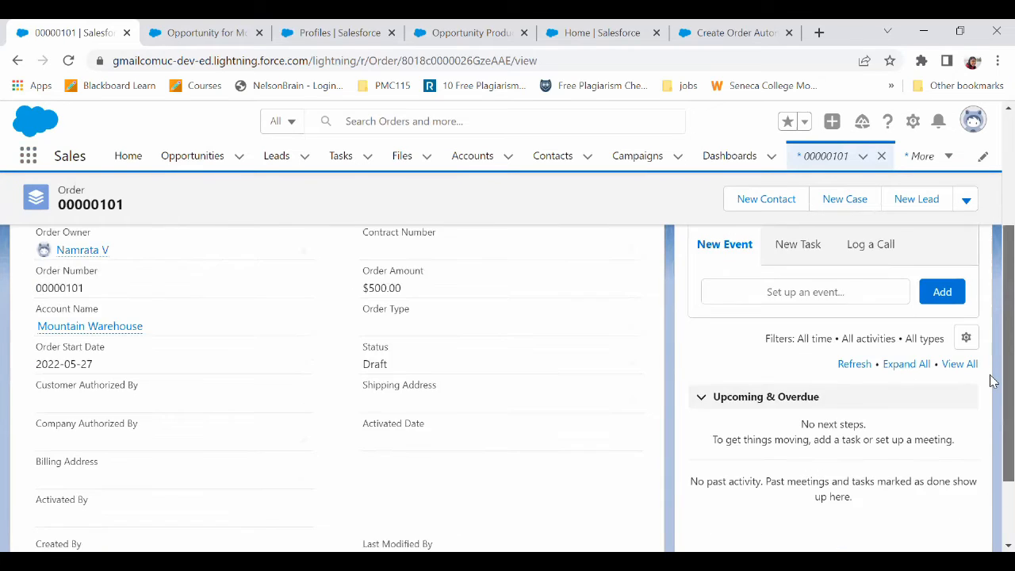
scroll(990, 333, up, 2)
click(76, 303)
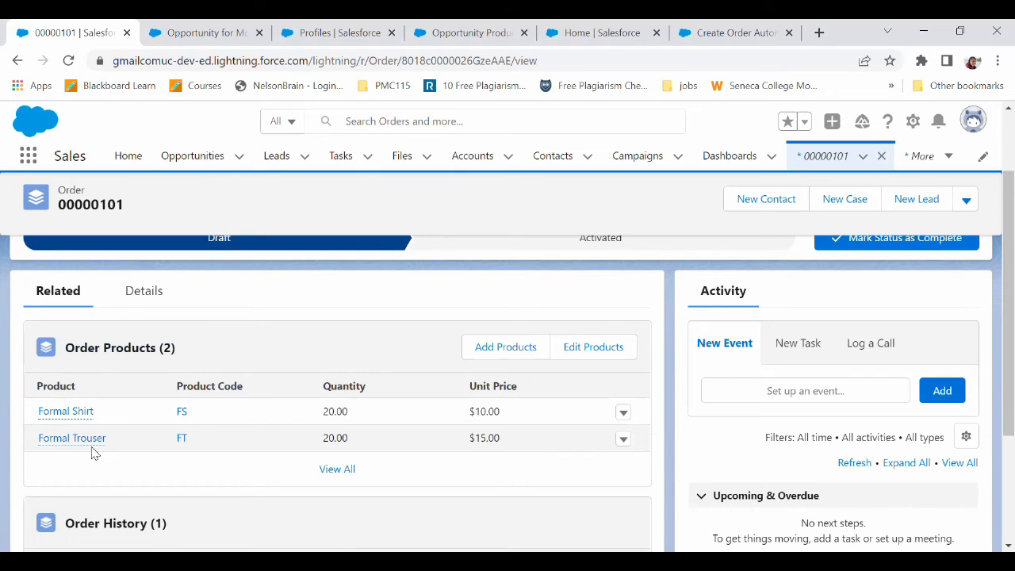
Switch to the Create Order Automatically flow and start a new variable resource named OrderProducts.
click(723, 28)
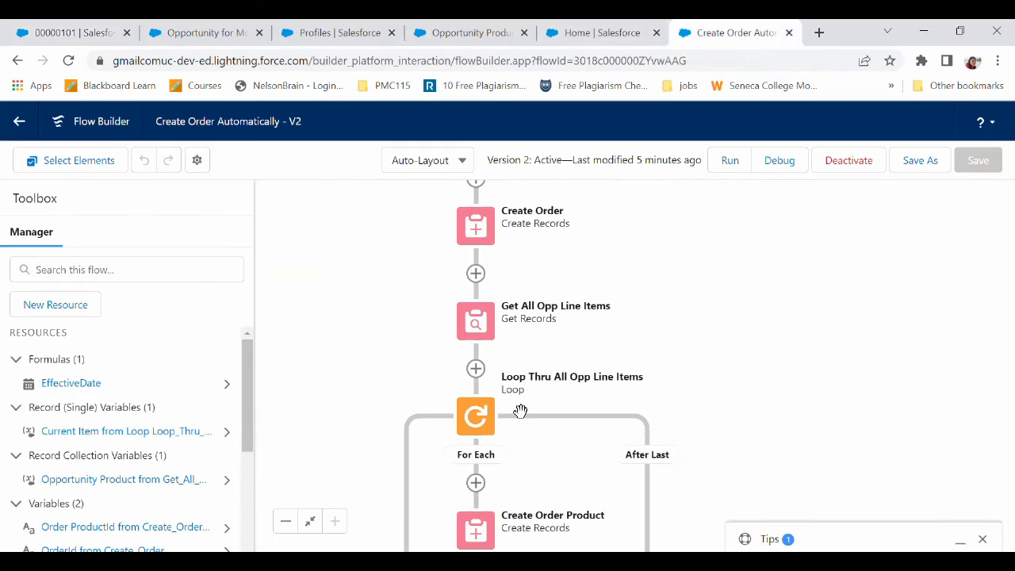
drag(774, 379, 732, 251)
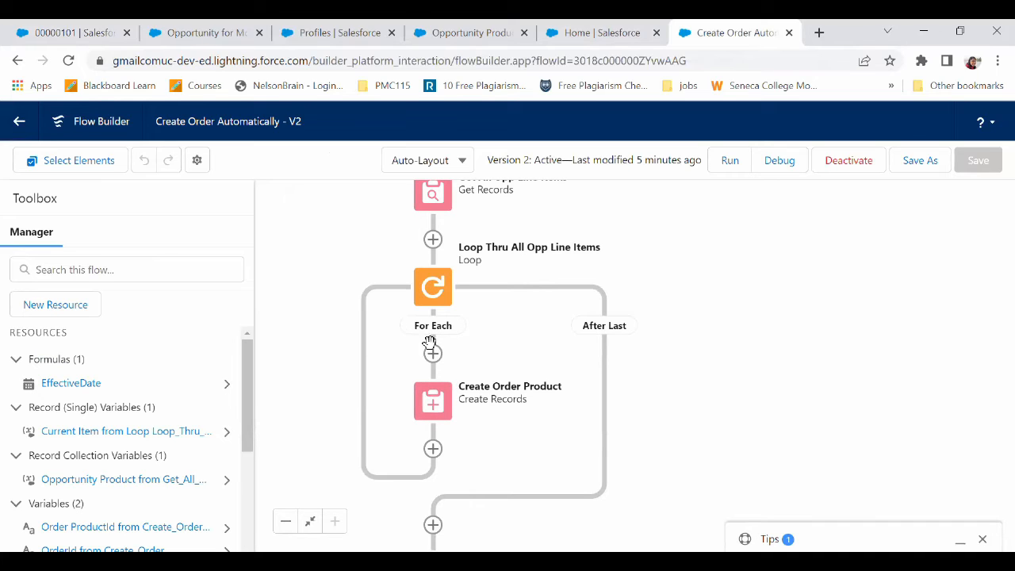
click(73, 297)
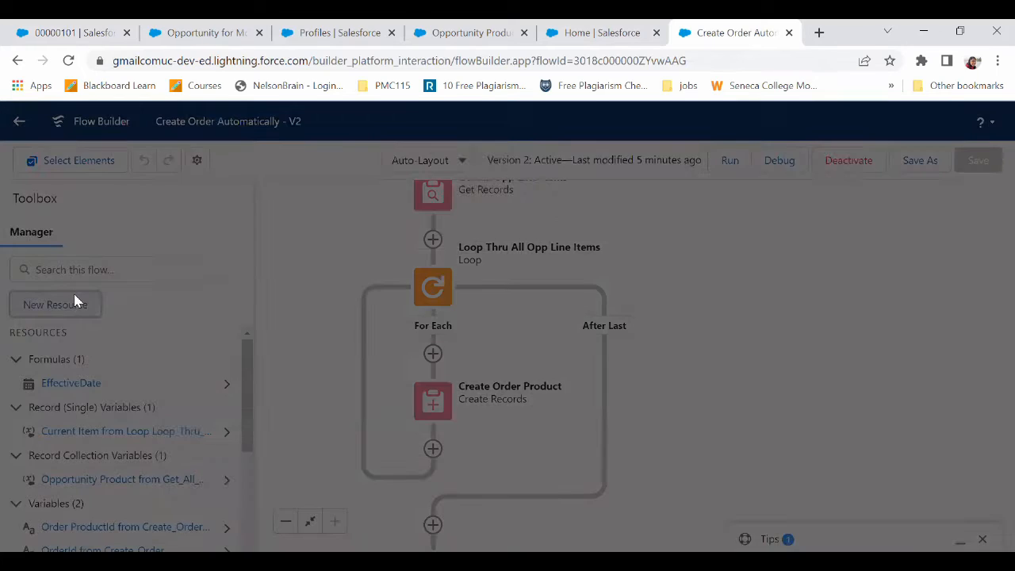
click(254, 267)
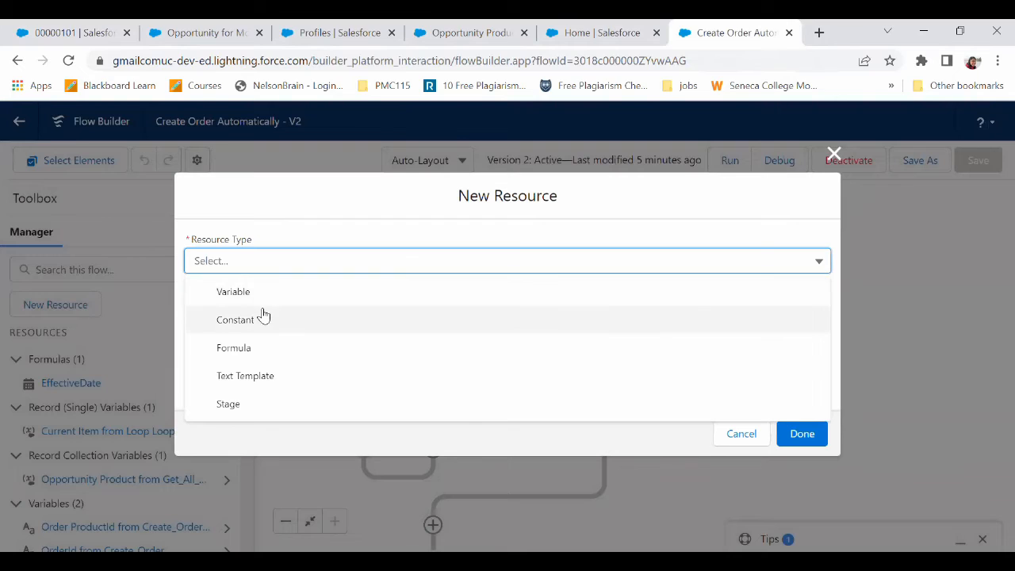
click(264, 293)
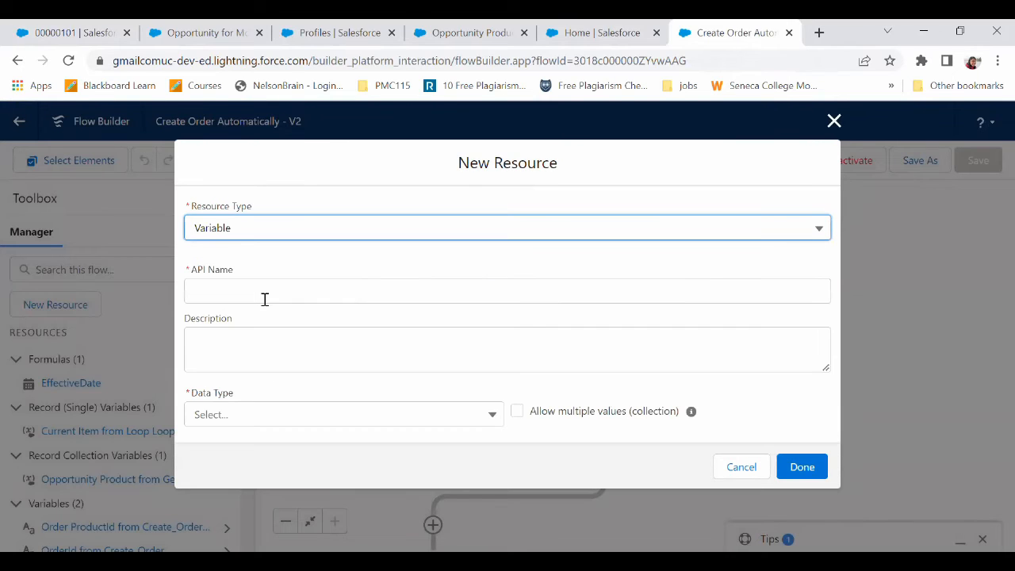
click(265, 299)
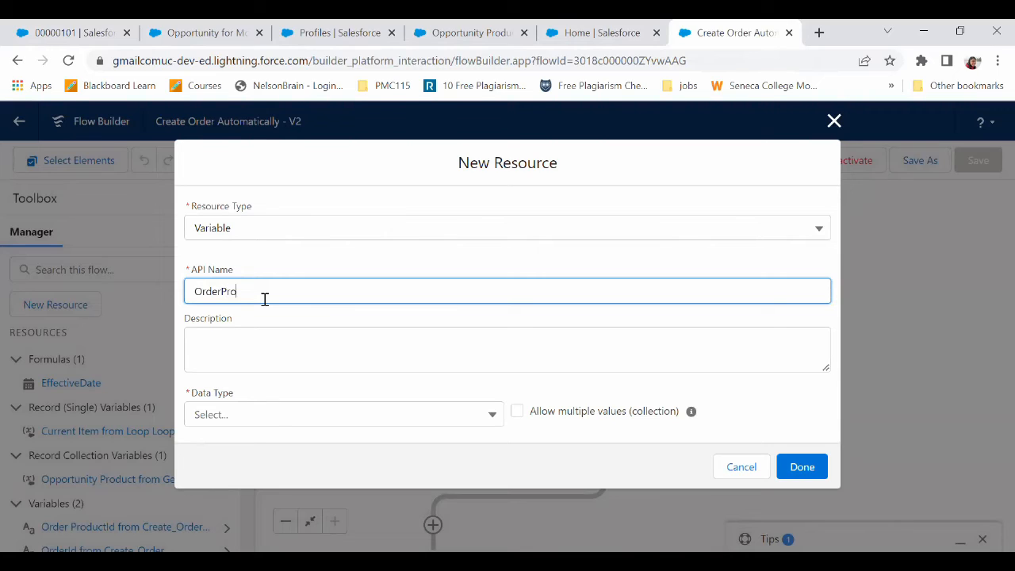
click(263, 344)
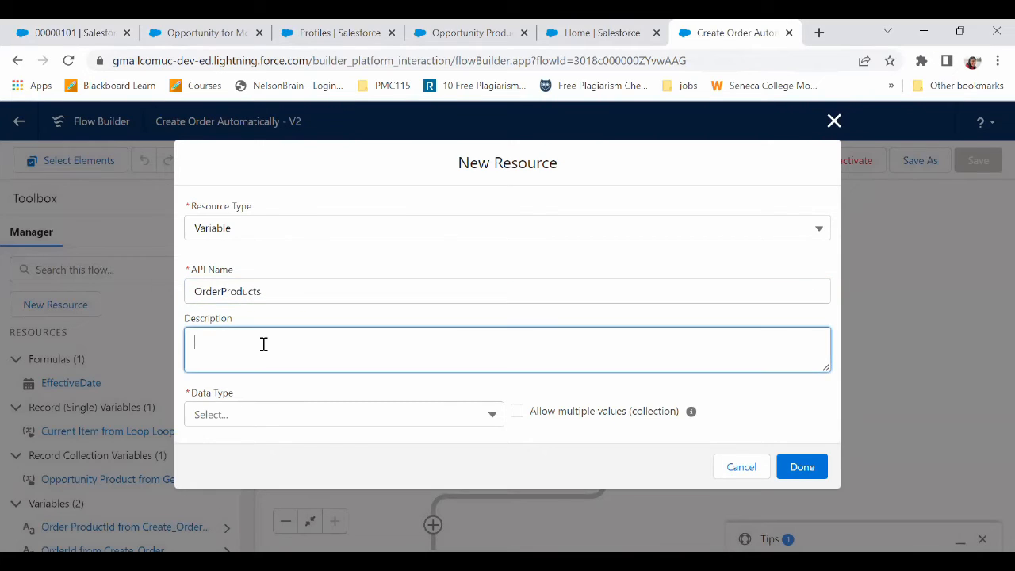
Define the OrderProducts variable as a Record collection allowing multiple values for the Order Product object, and save it.
click(266, 415)
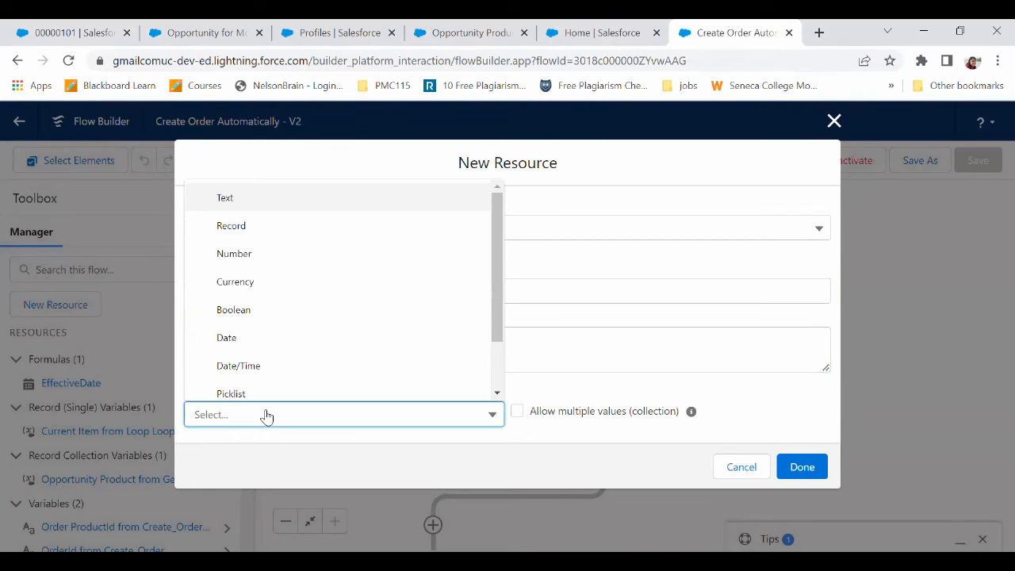
click(290, 225)
click(510, 412)
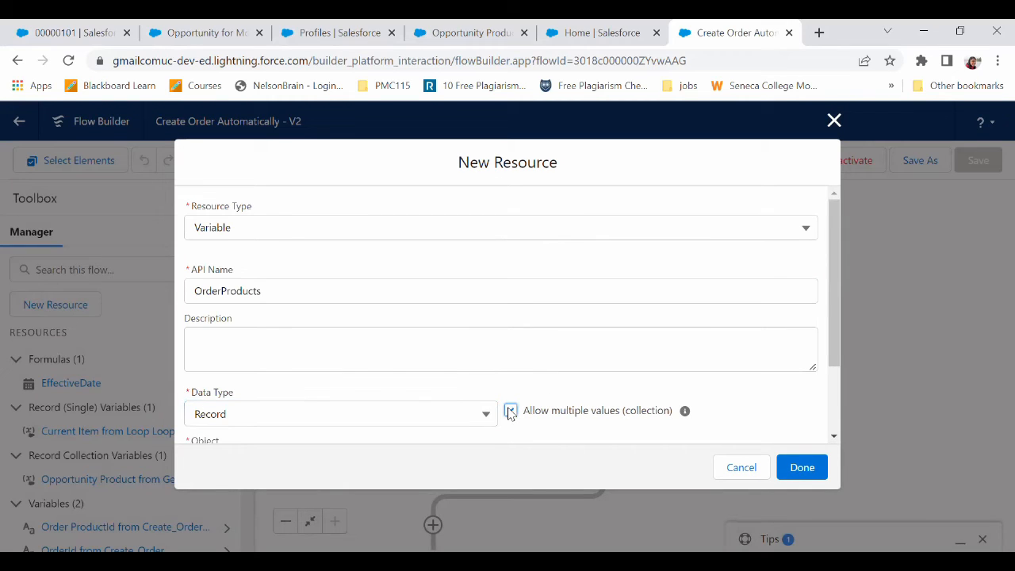
scroll(839, 420, down, 3)
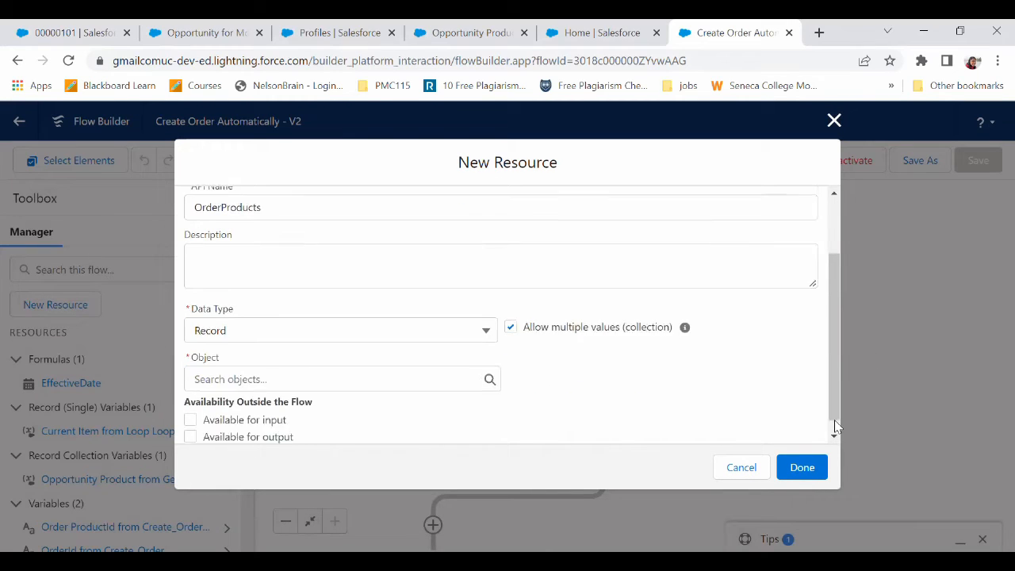
click(334, 366)
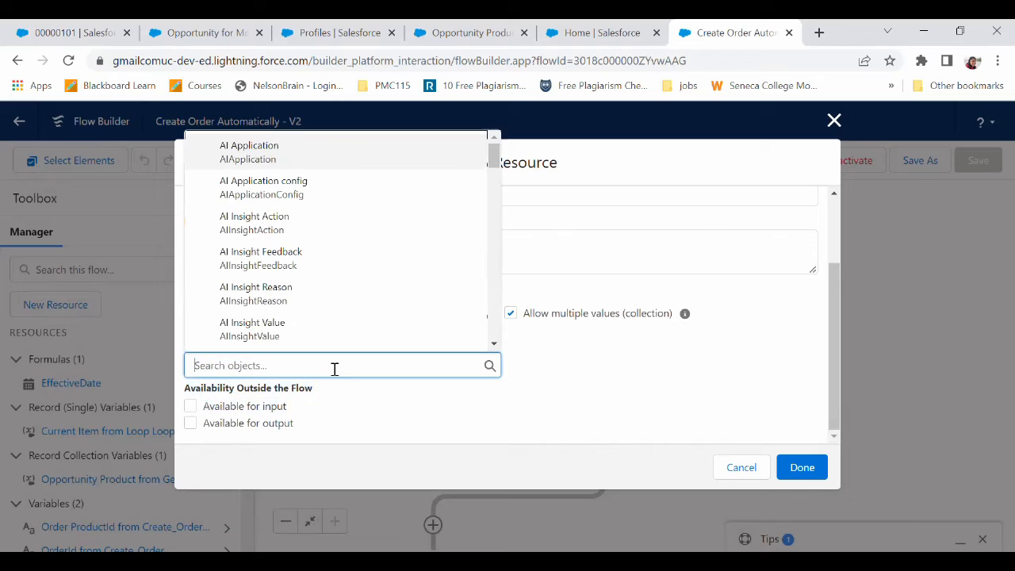
text(order)
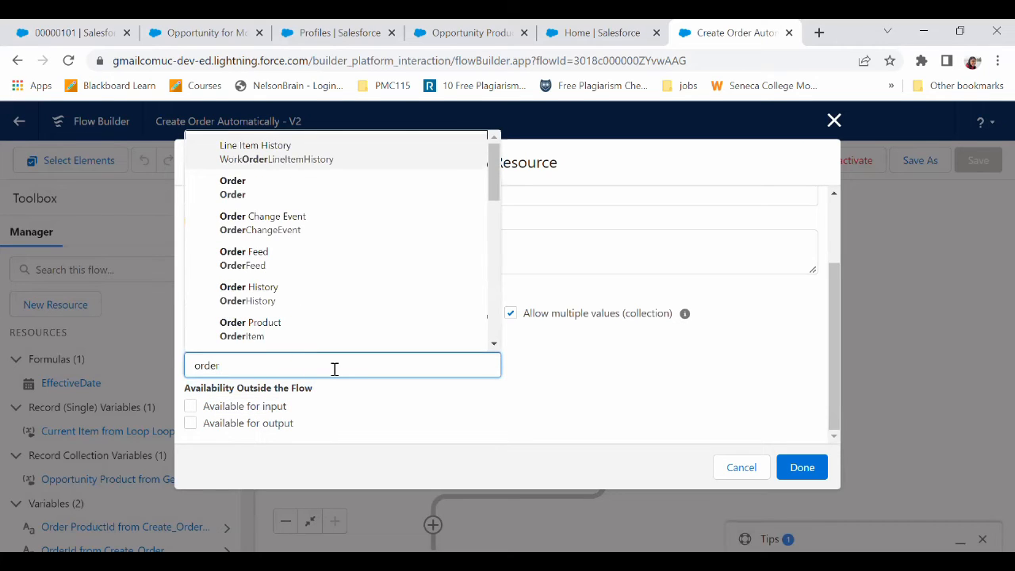
click(291, 336)
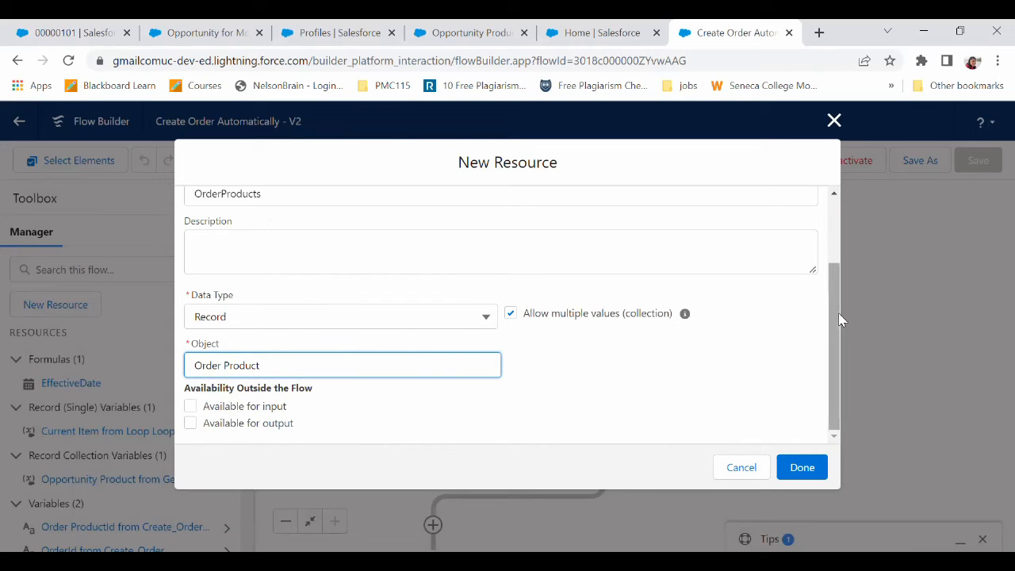
click(834, 352)
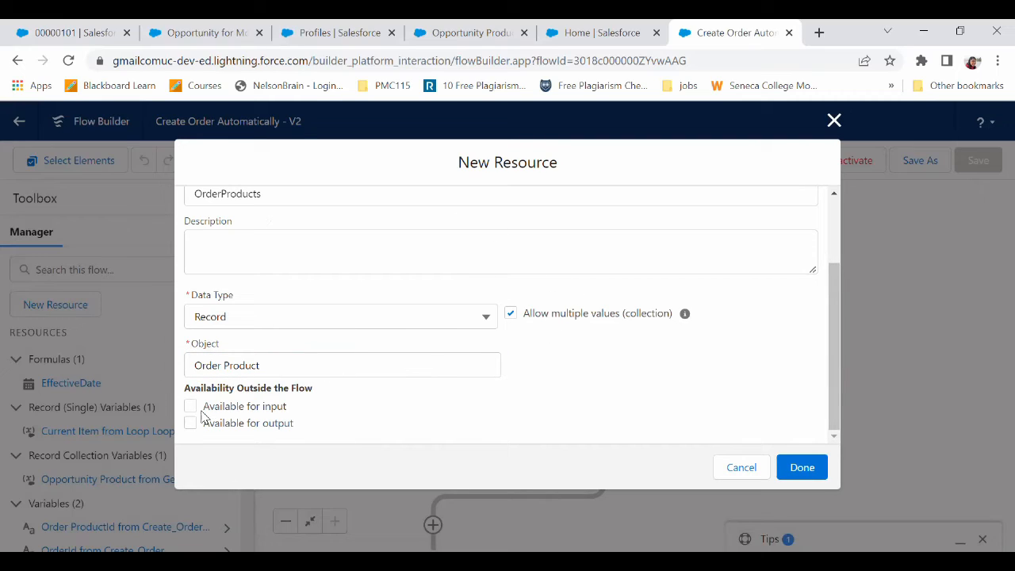
click(787, 469)
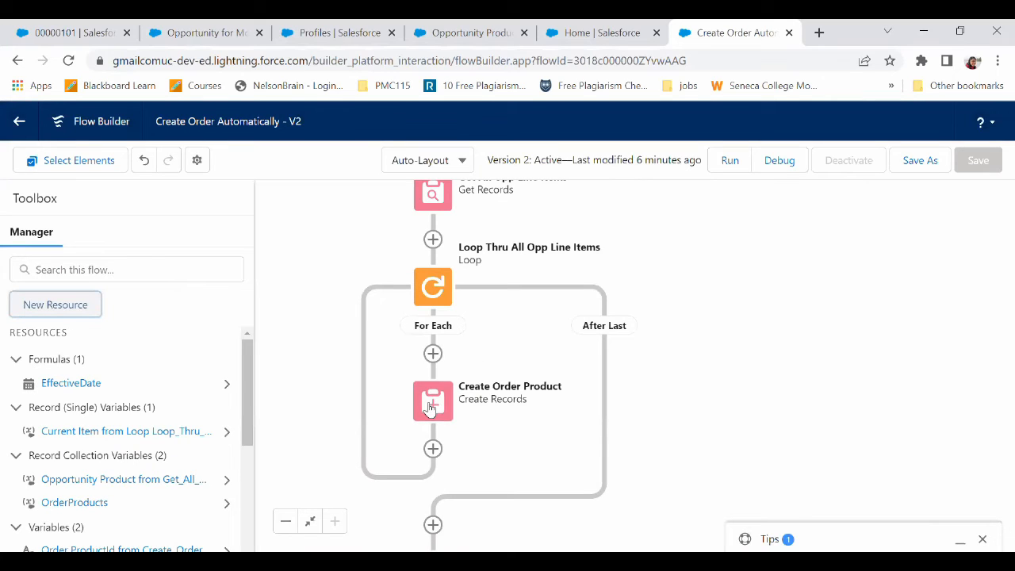
click(428, 407)
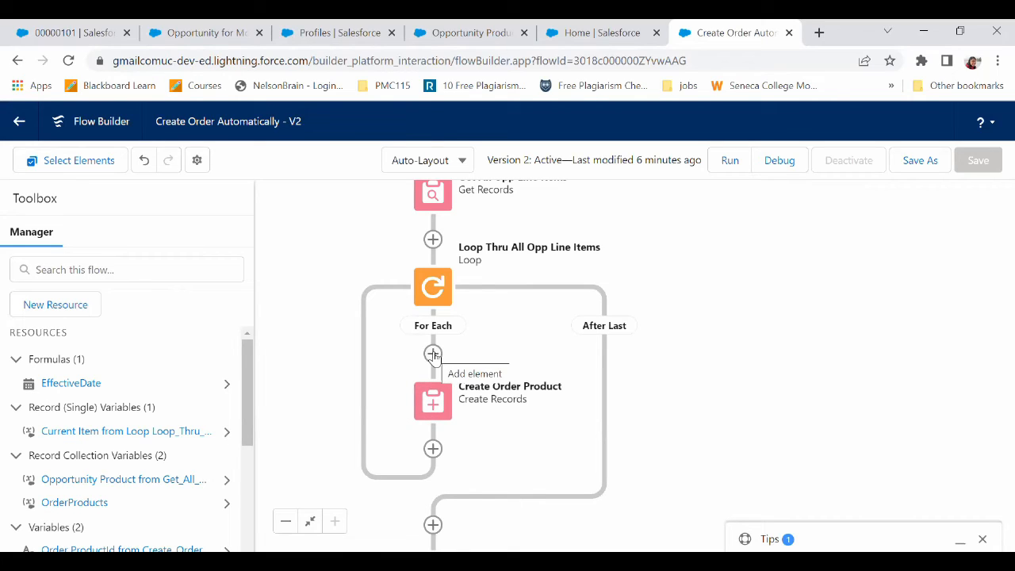
click(433, 354)
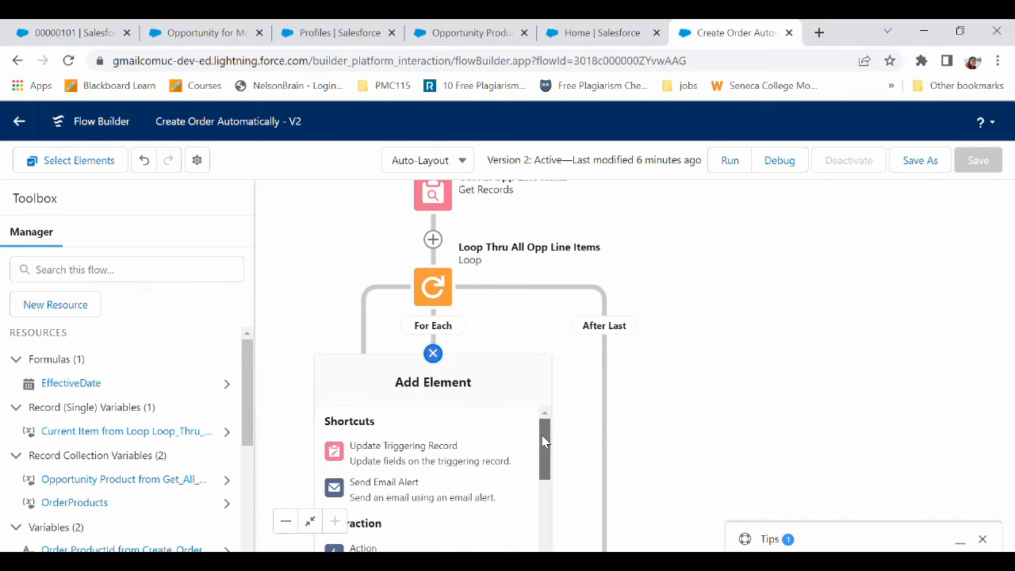
drag(542, 435, 542, 552)
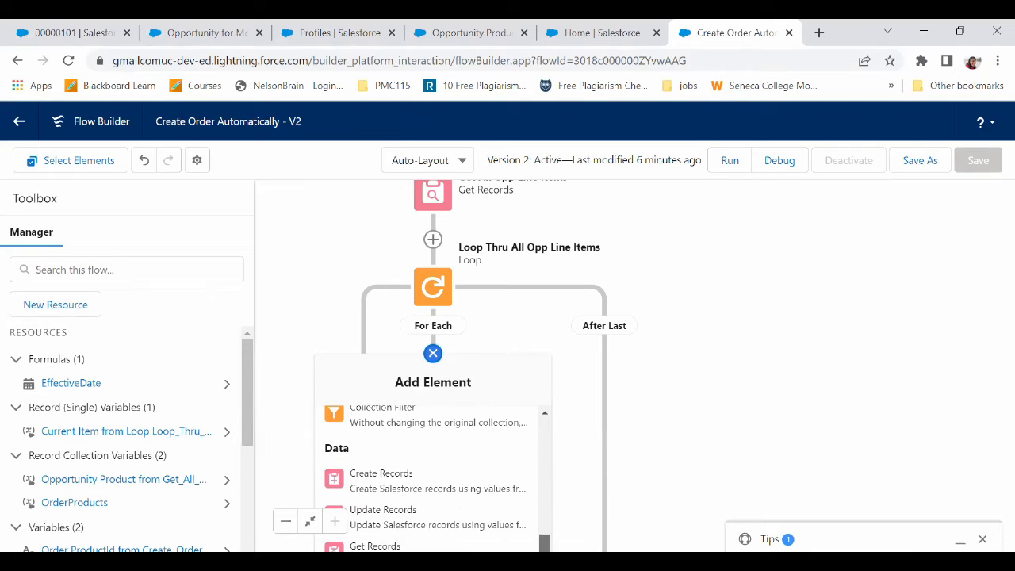
click(544, 445)
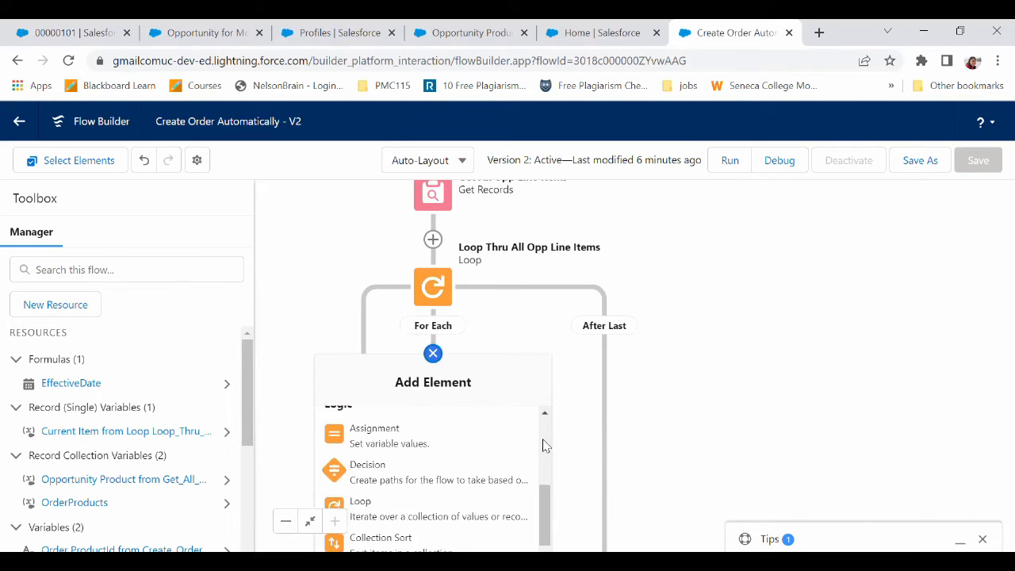
click(399, 446)
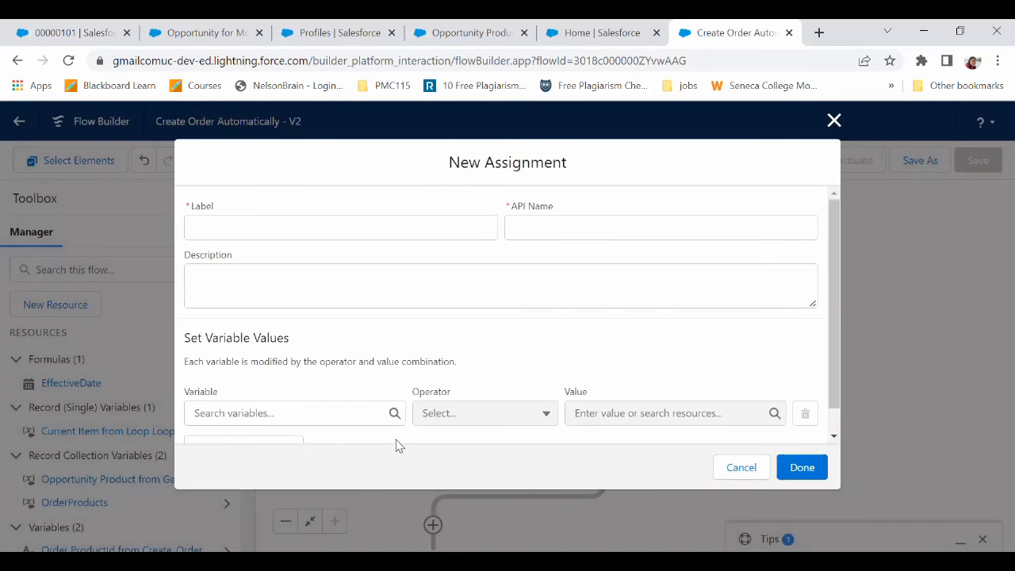
click(833, 121)
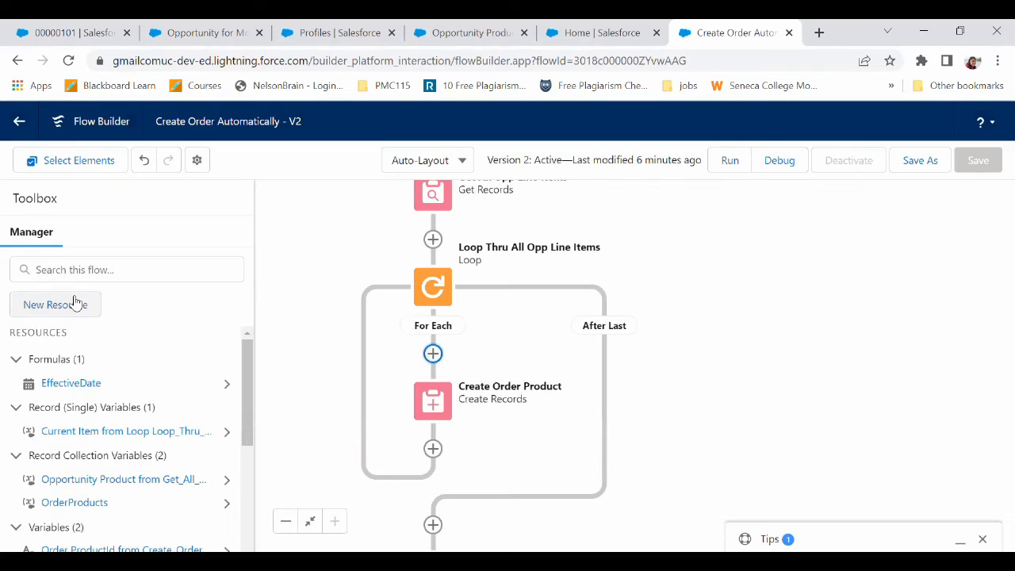
Start another variable resource named TempOrderProduct with the Record data type.
click(76, 303)
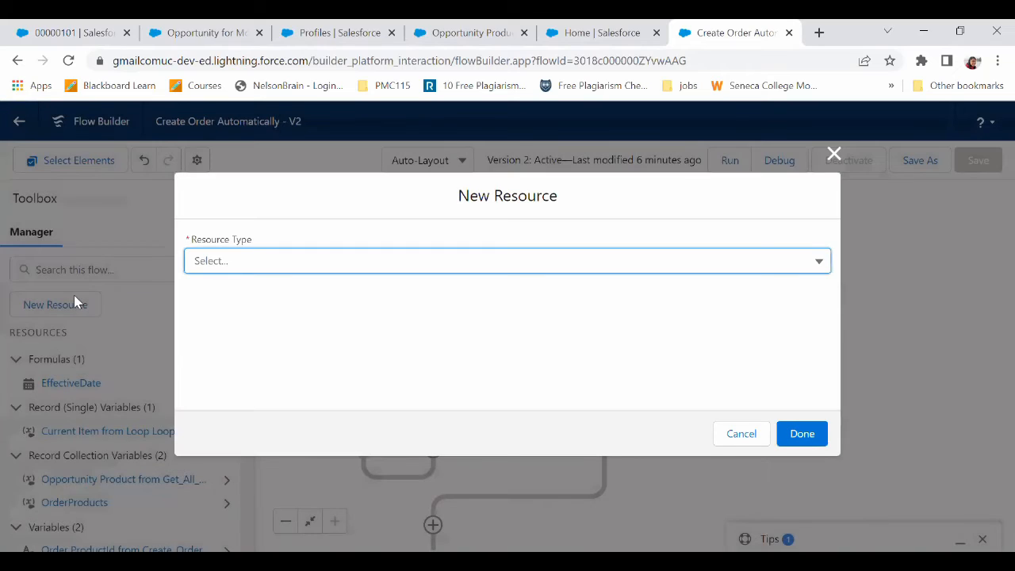
click(241, 261)
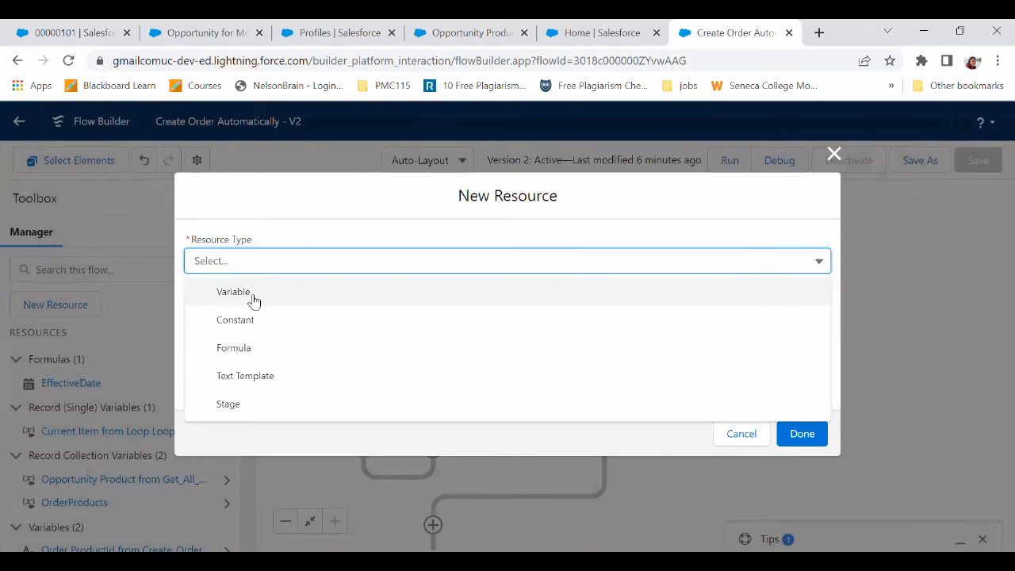
click(252, 291)
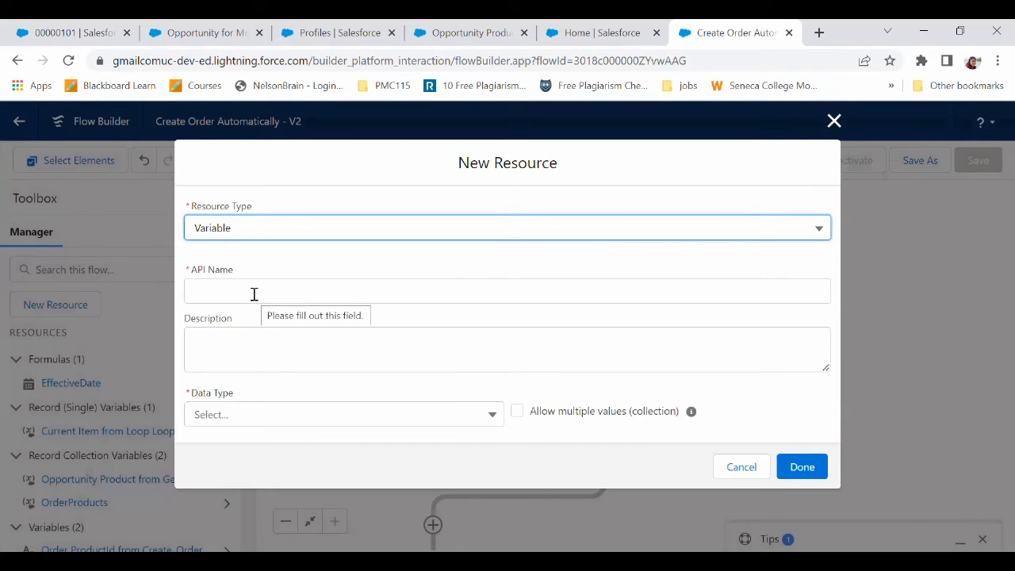
click(254, 294)
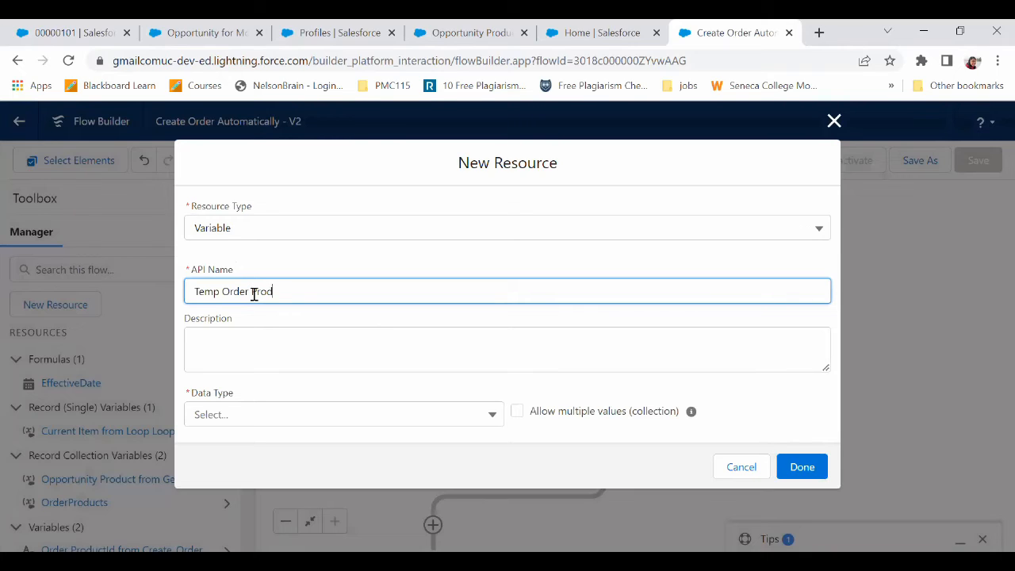
click(262, 360)
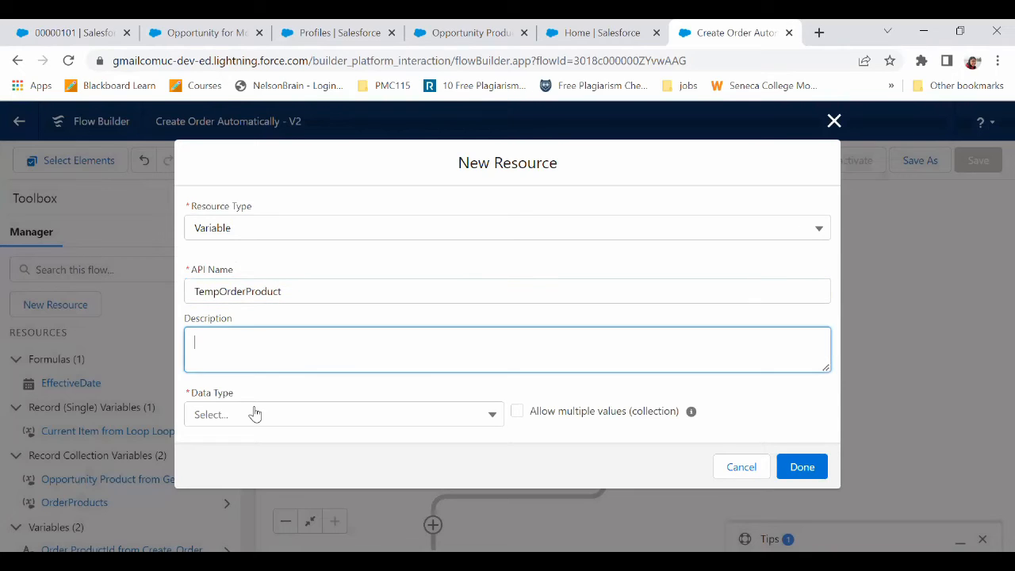
click(254, 413)
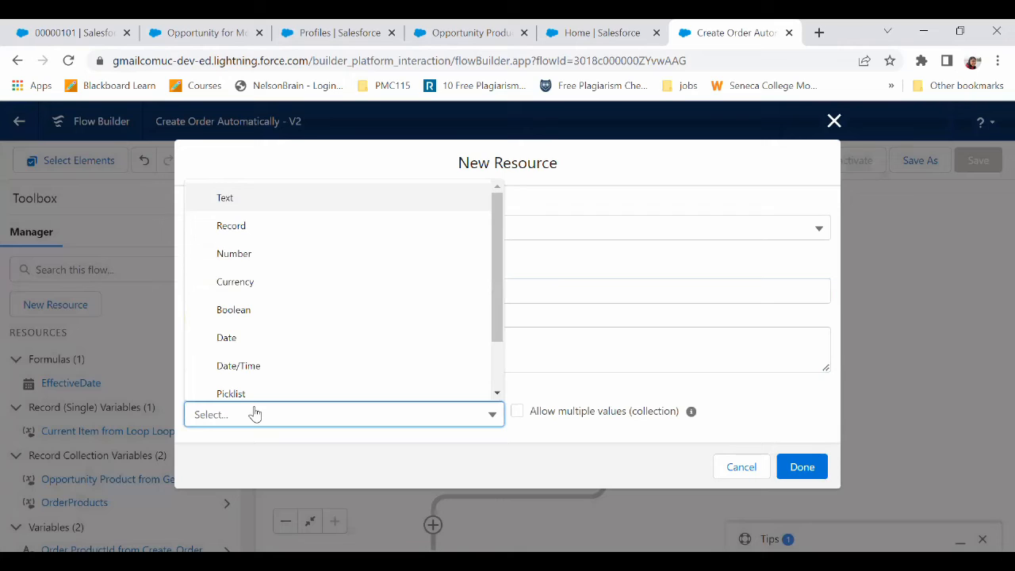
click(256, 227)
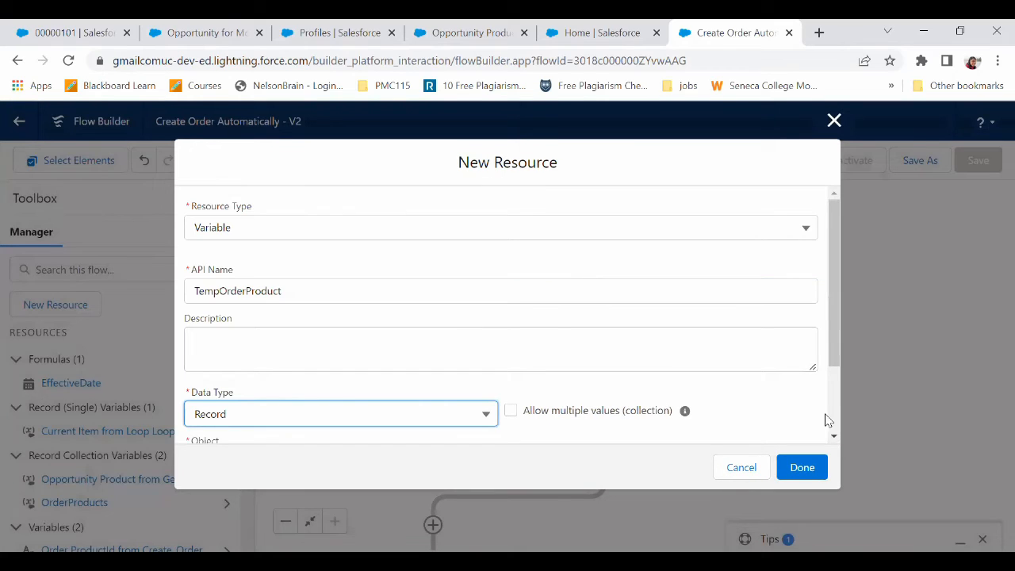
Set the TempOrderProduct record variable's object to Order Product and finish creating the resource.
scroll(833, 421, down, 2)
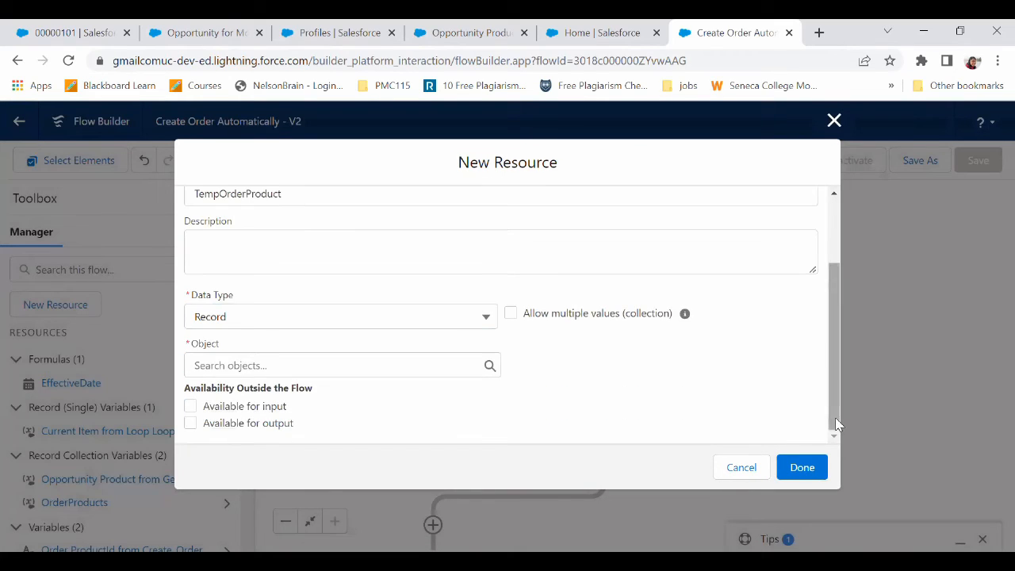
click(226, 365)
text(order)
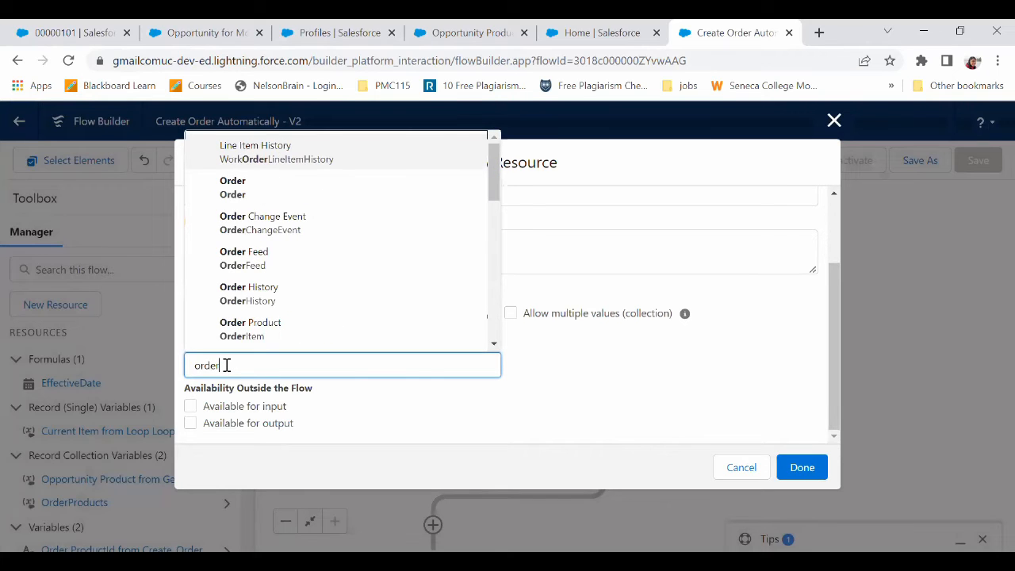
click(290, 333)
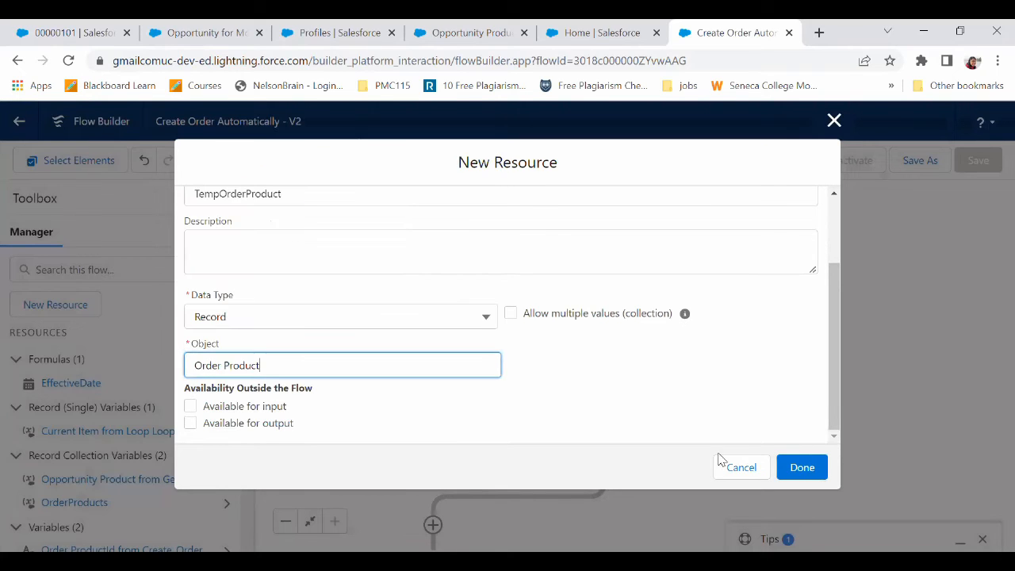
click(809, 473)
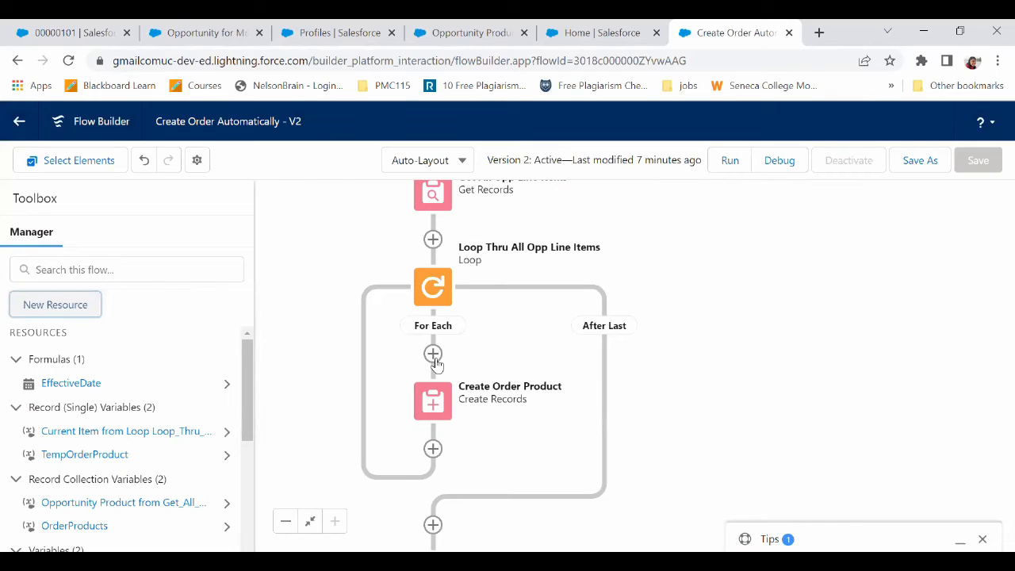
Add an Assignment element labelled "Assign Values In TempOrderProduct" to the loop's For Each path, before Create Order Product.
click(433, 354)
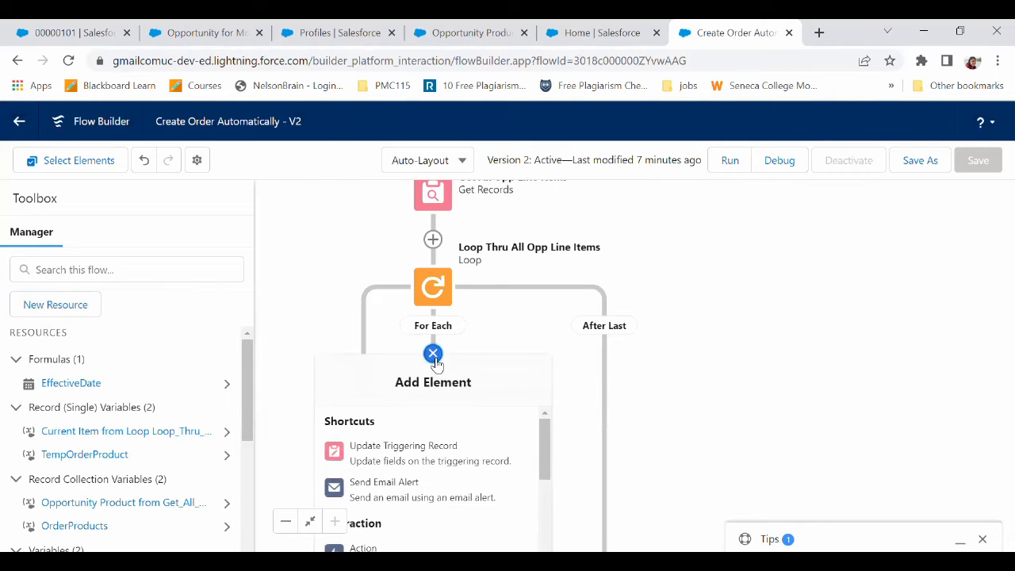
scroll(709, 252, down, 5)
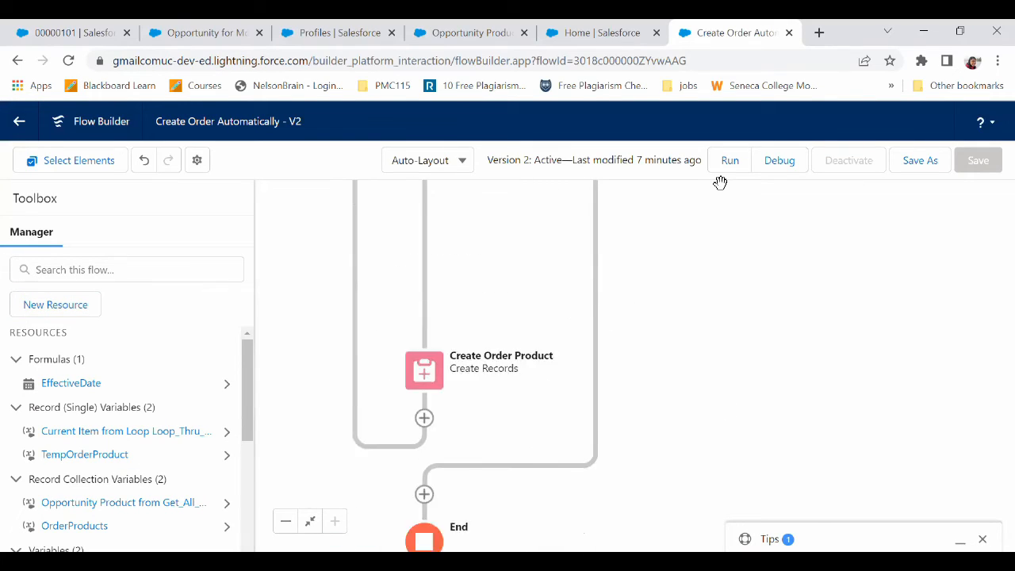
scroll(797, 419, up, 3)
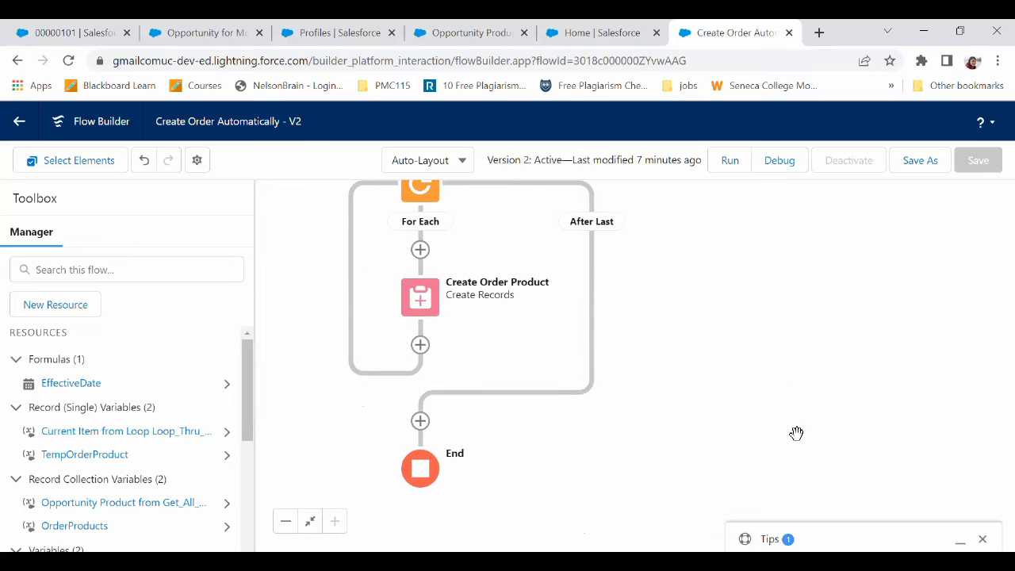
click(421, 252)
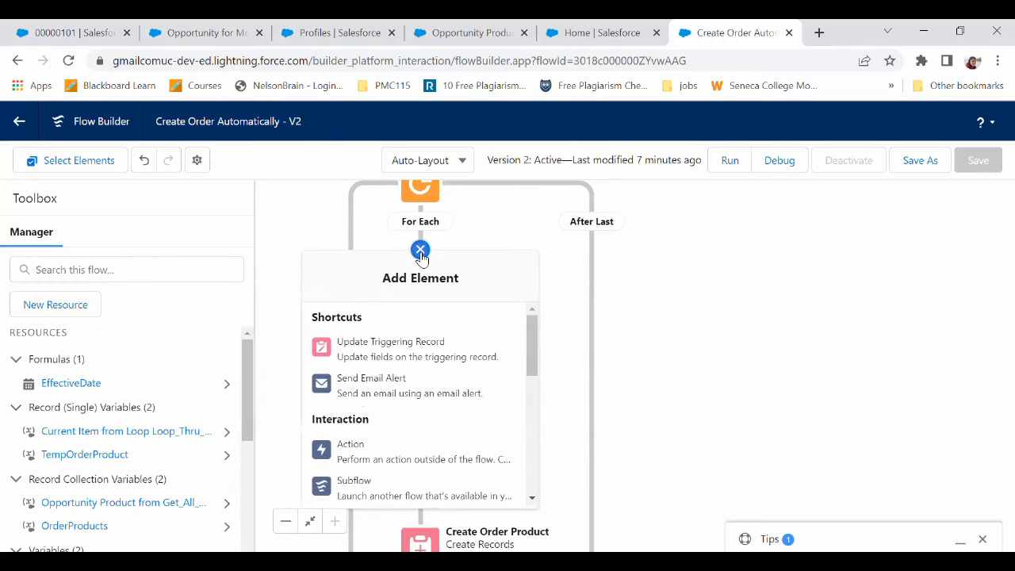
scroll(534, 472, down, 3)
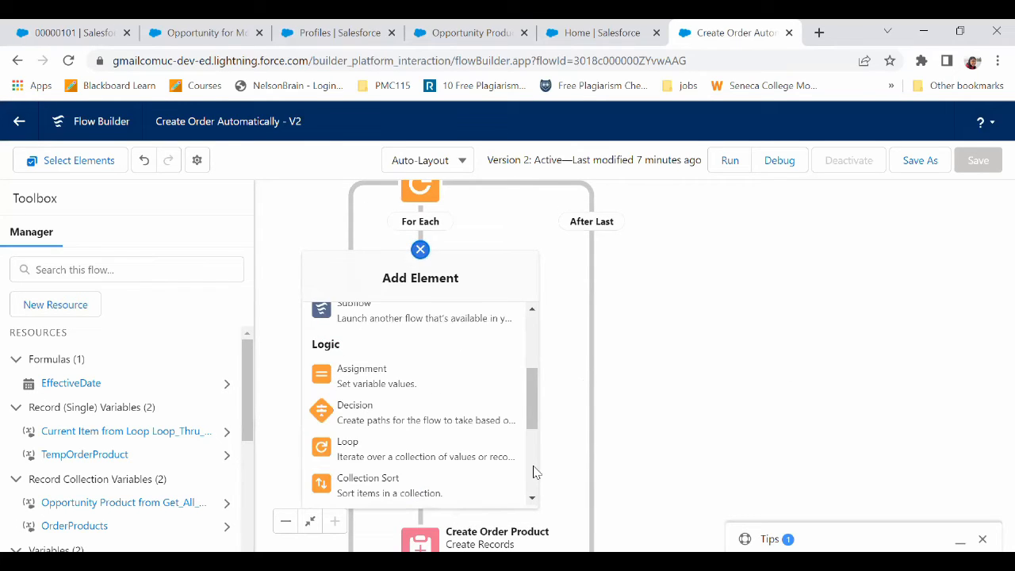
click(412, 387)
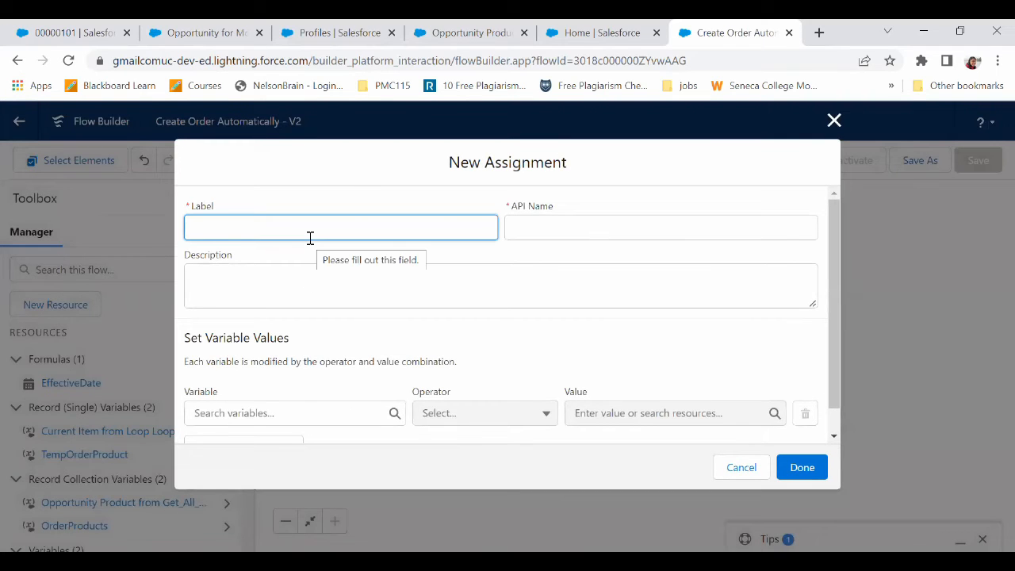
text(Assign Values In TempOrderProduct)
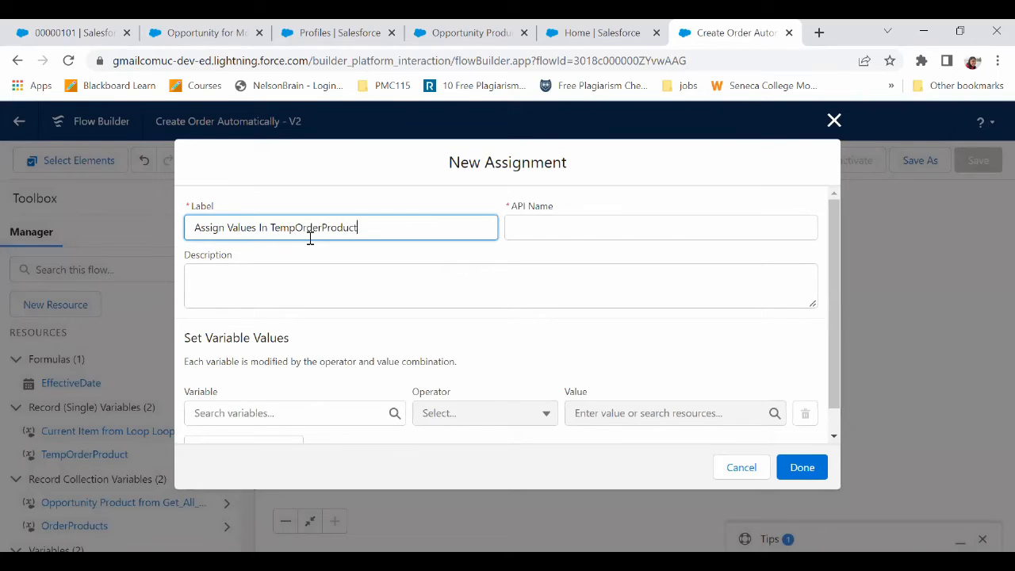
click(310, 296)
Choose the Order ID field of TempOrderProduct as the first assignment's variable.
click(307, 413)
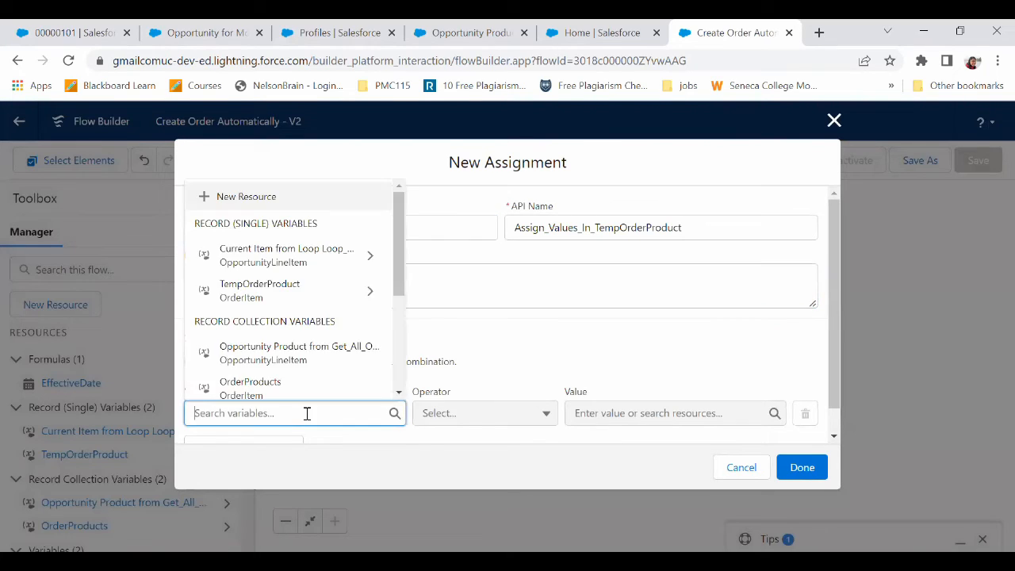
click(400, 376)
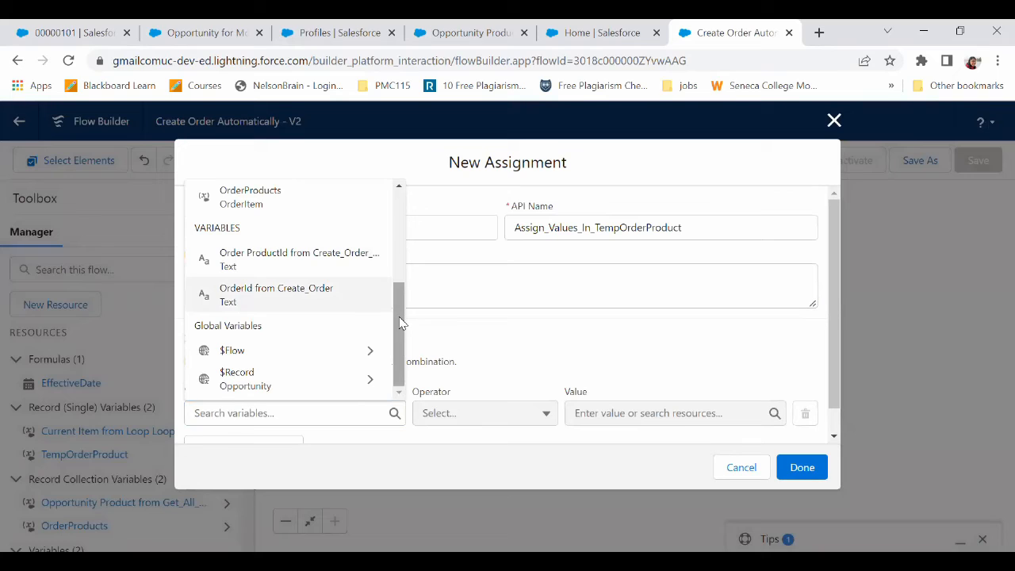
drag(400, 323, 402, 230)
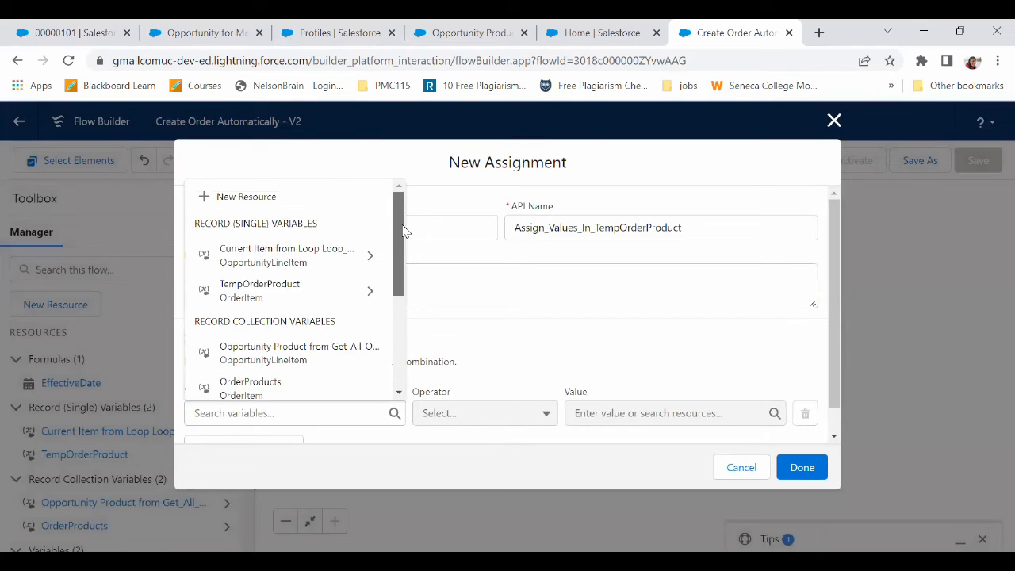
click(258, 293)
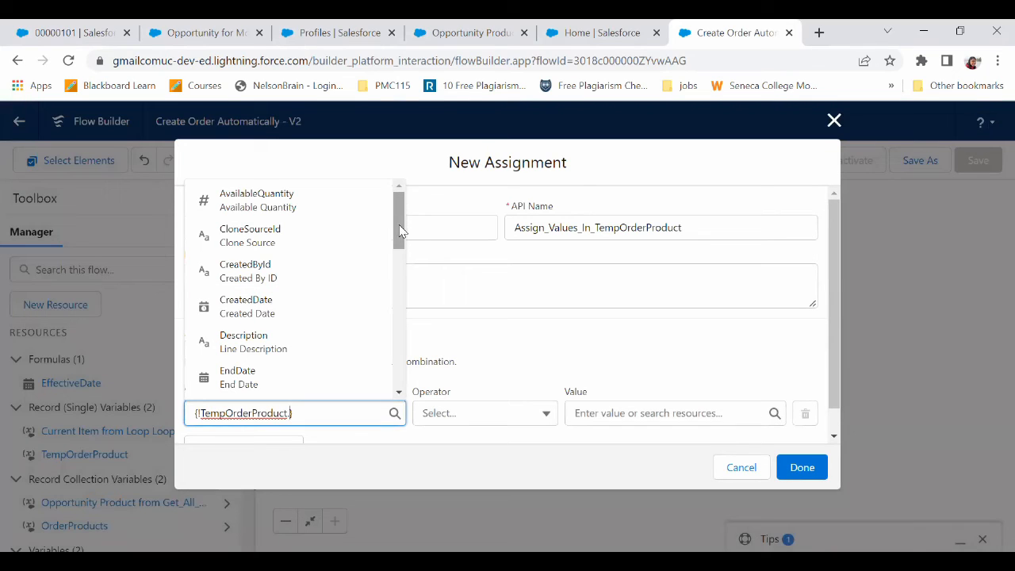
drag(397, 228, 403, 322)
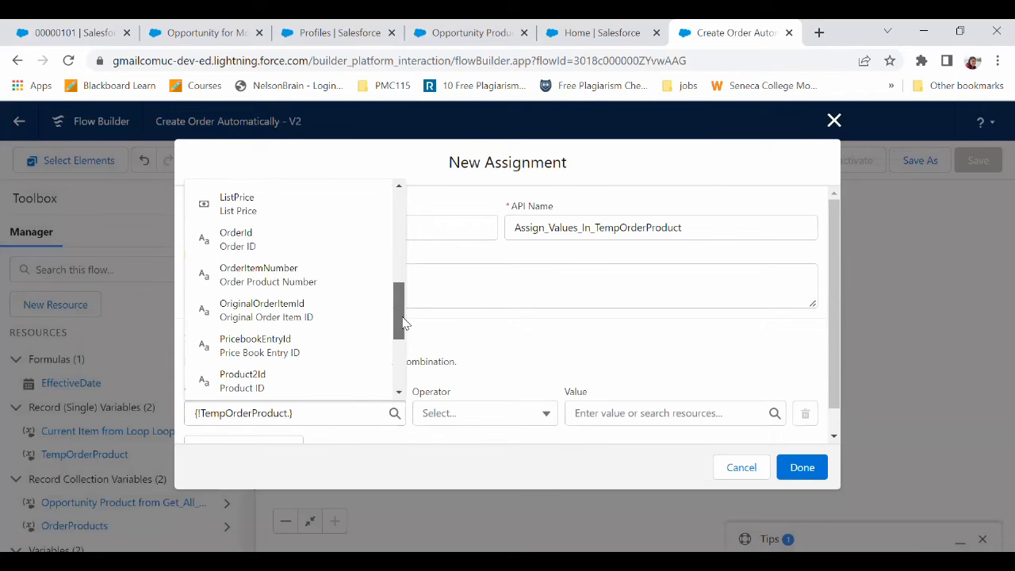
click(238, 239)
click(613, 405)
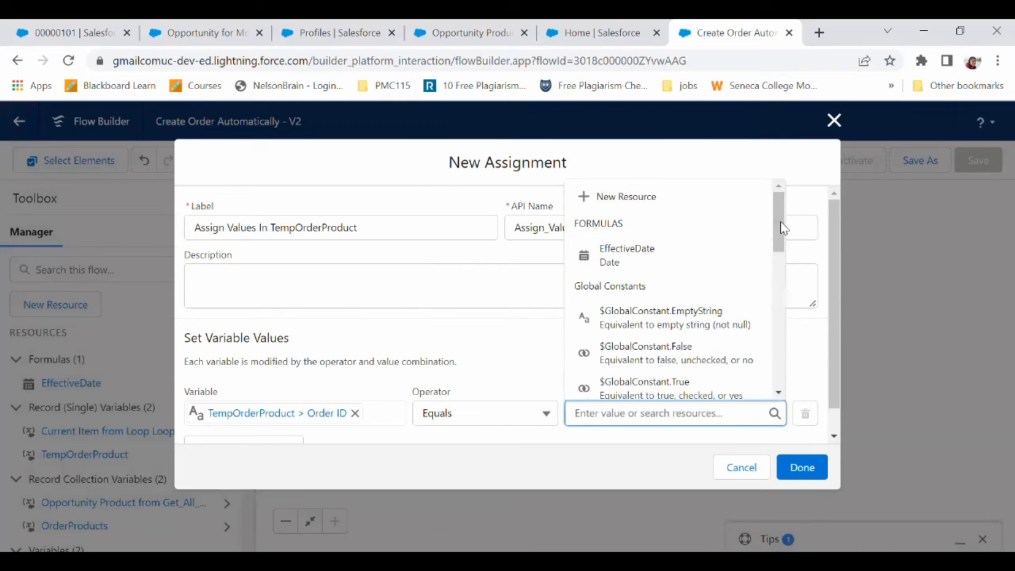
drag(780, 221, 781, 296)
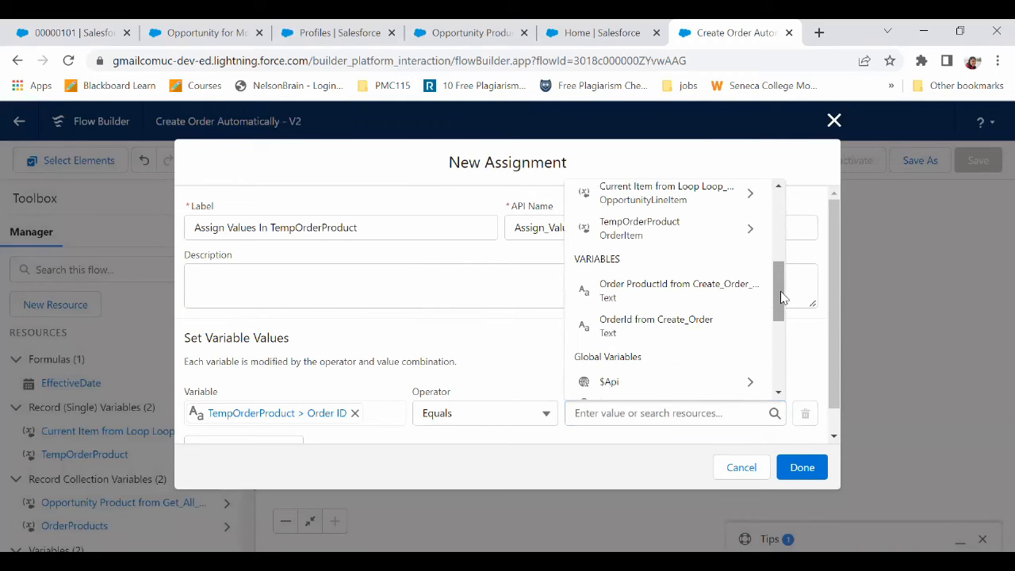
click(678, 196)
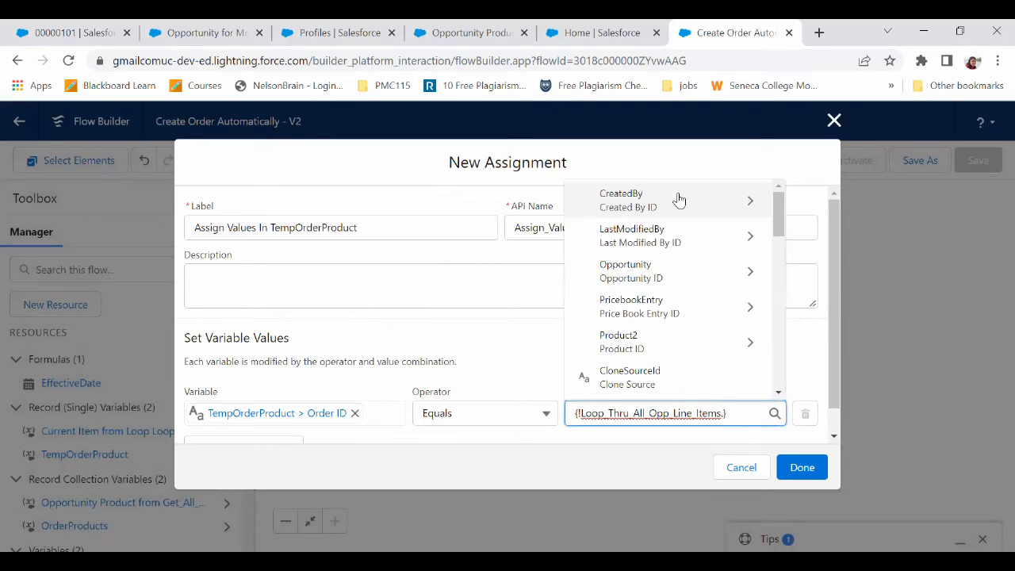
text(or)
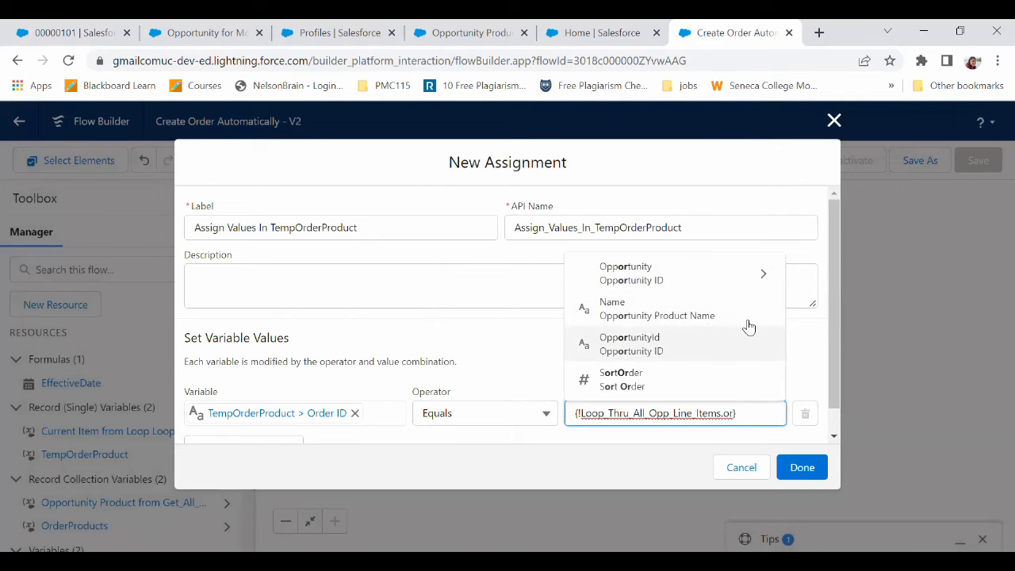
text(de)
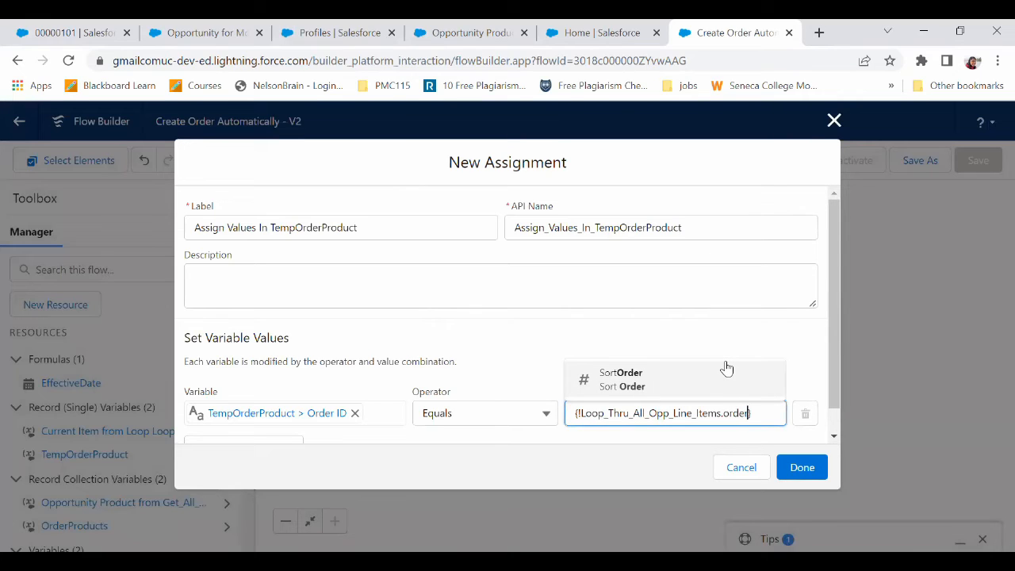
text(r)
key(BackSpace)
key(BackSpace)
key(BackSpace)
key(BackSpace)
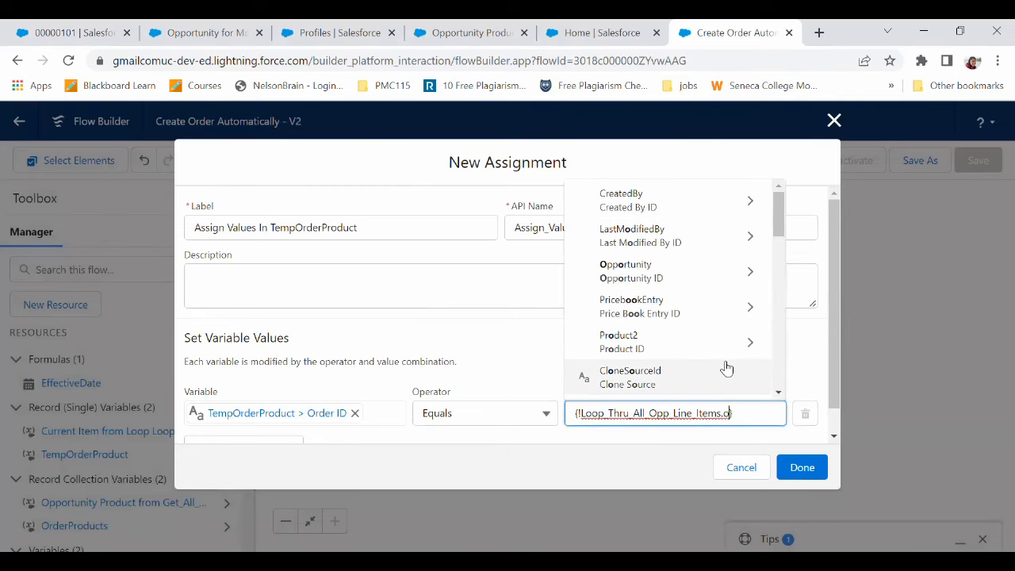
key(BackSpace)
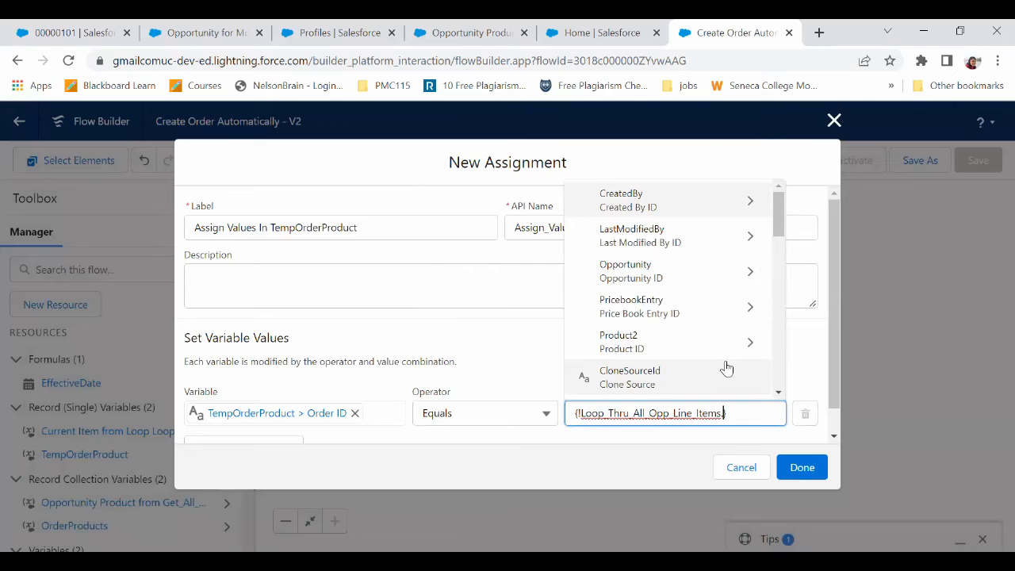
key(BackSpace)
key(BackSpace)
key(BackSpace)
key(BackSpace)
key(BackSpace)
key(BackSpace)
key(BackSpace)
key(BackSpace)
key(BackSpace)
key(BackSpace)
key(BackSpace)
key(BackSpace)
key(BackSpace)
key(BackSpace)
key(BackSpace)
key(BackSpace)
key(BackSpace)
key(BackSpace)
key(BackSpace)
key(BackSpace)
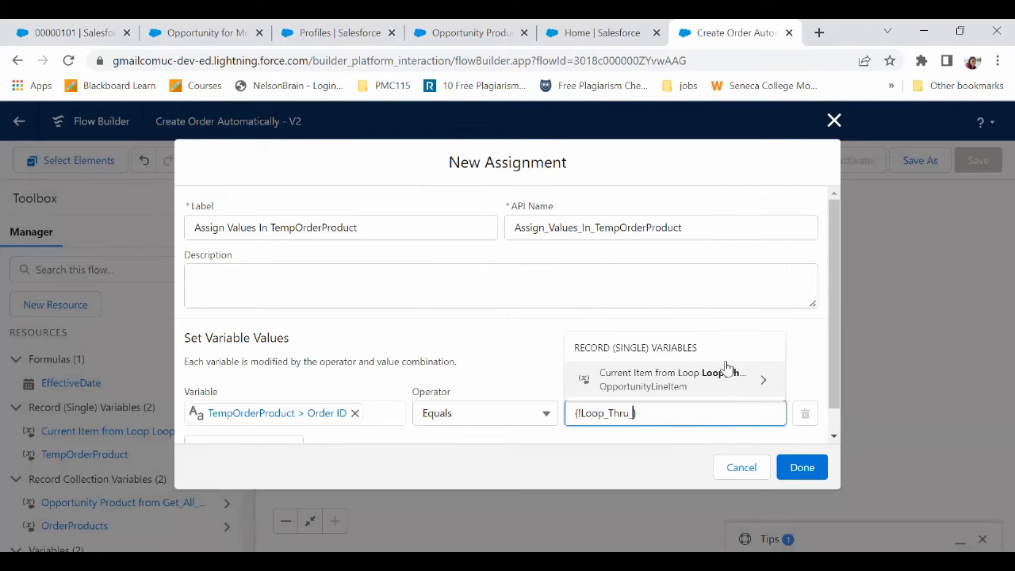
key(Delete)
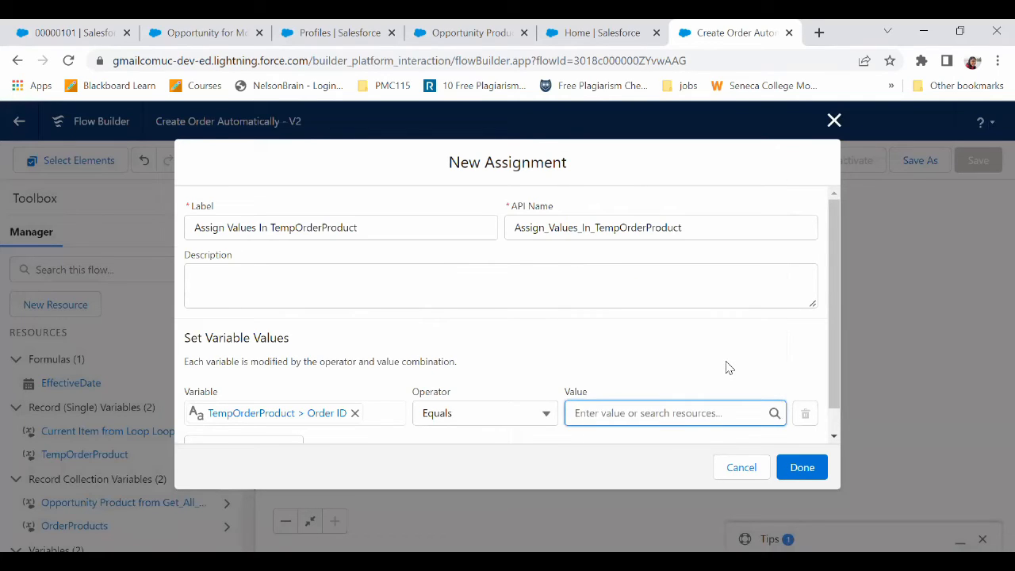
Set the value for TempOrderProduct > Order ID to OrderId from Create_Order and add a second assignment row.
click(628, 416)
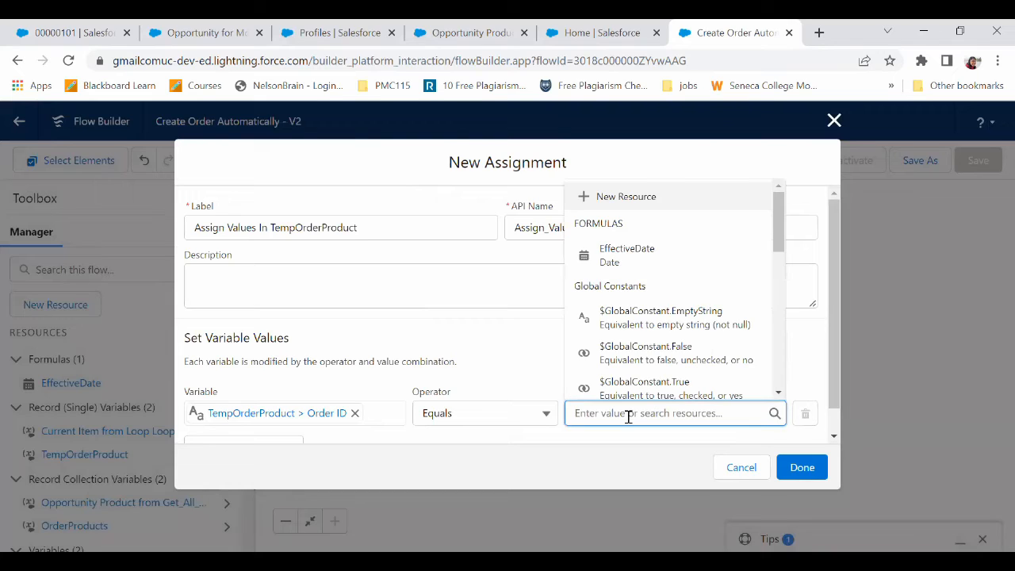
text(ord)
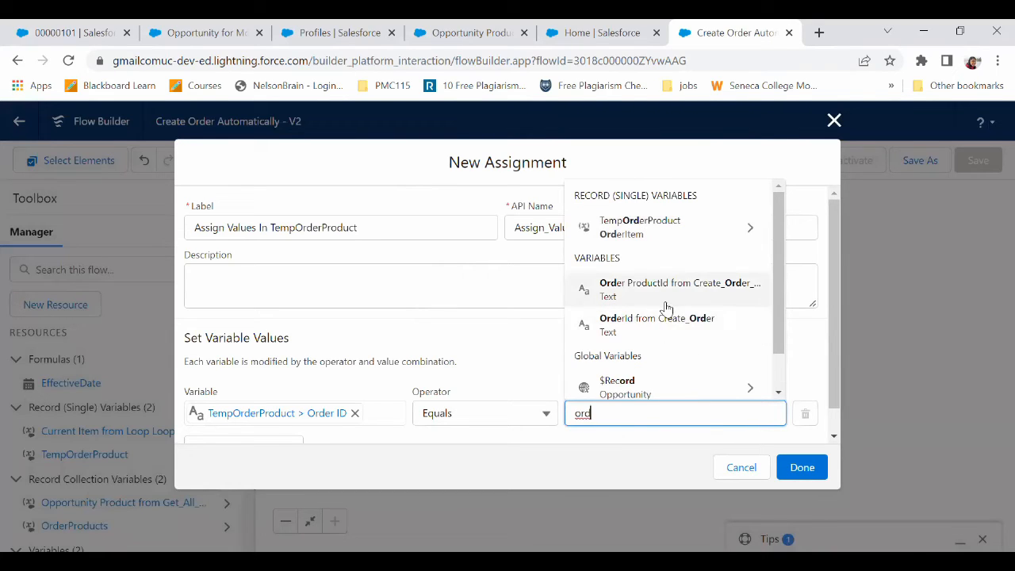
click(635, 333)
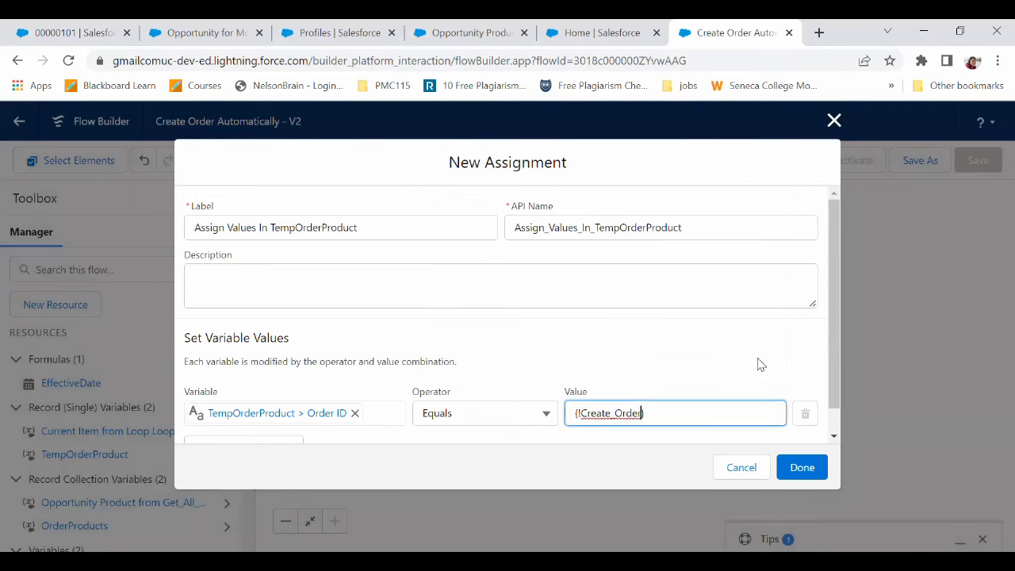
scroll(831, 432, down, 1)
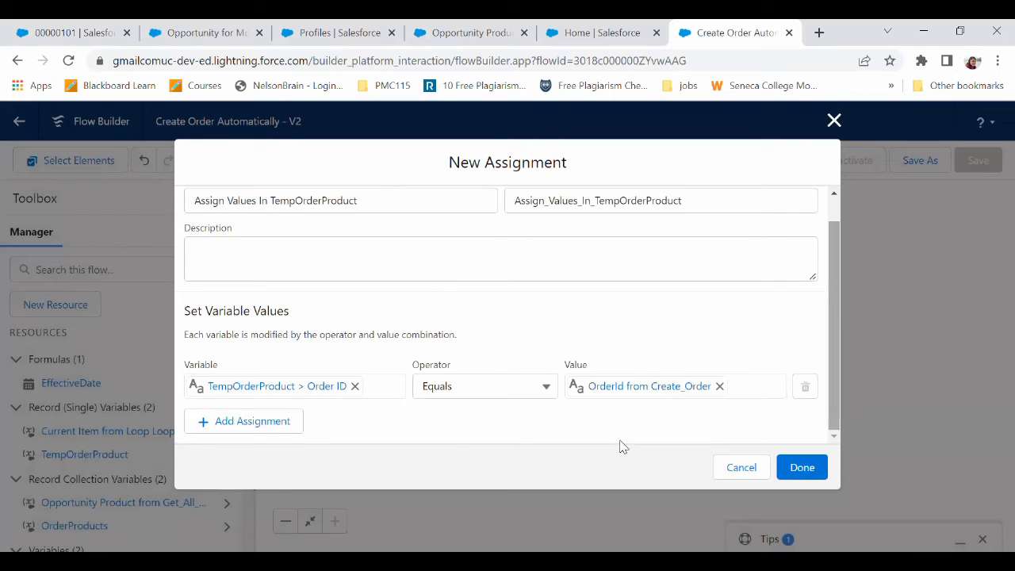
click(283, 420)
click(272, 435)
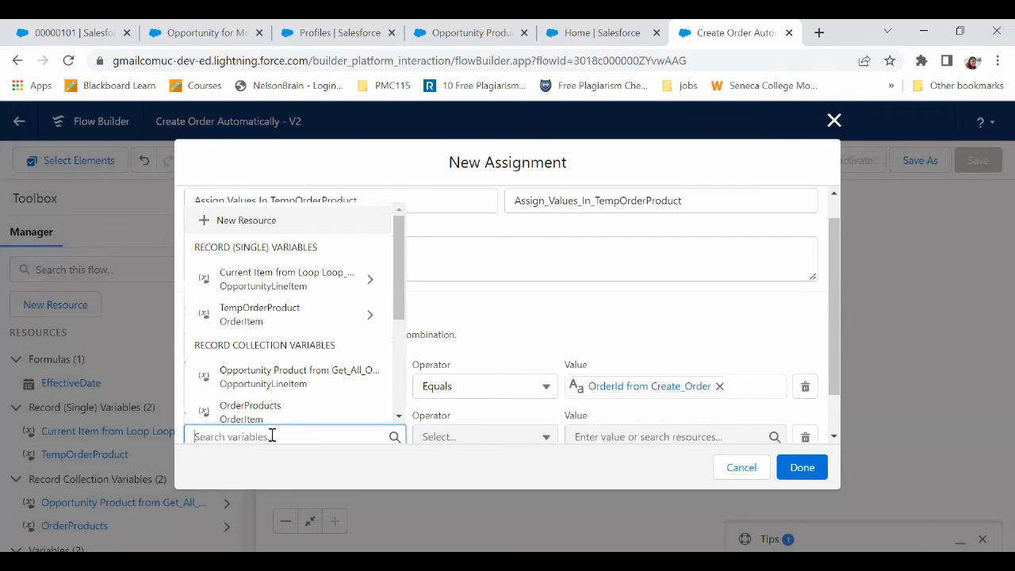
text(price)
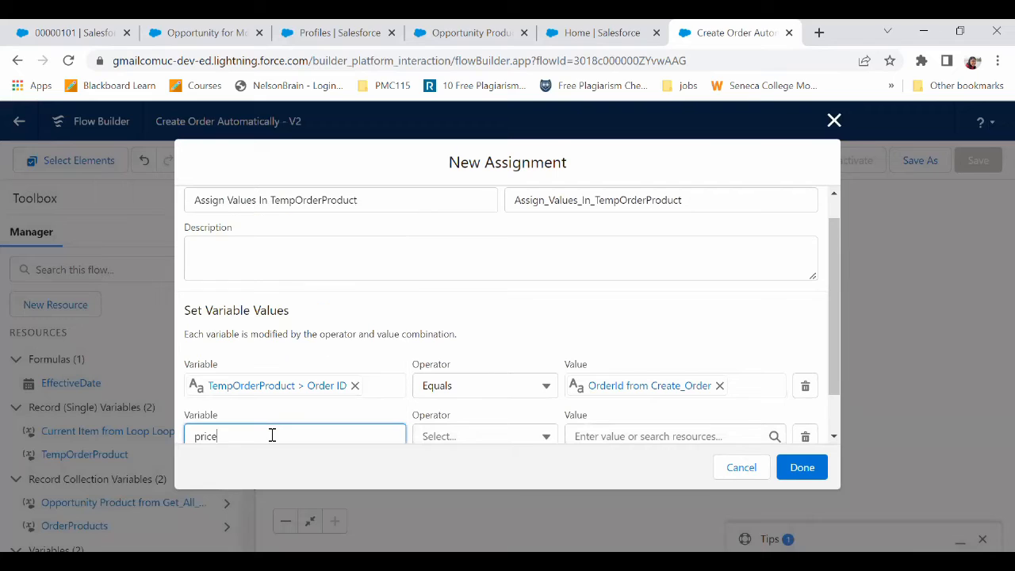
click(834, 420)
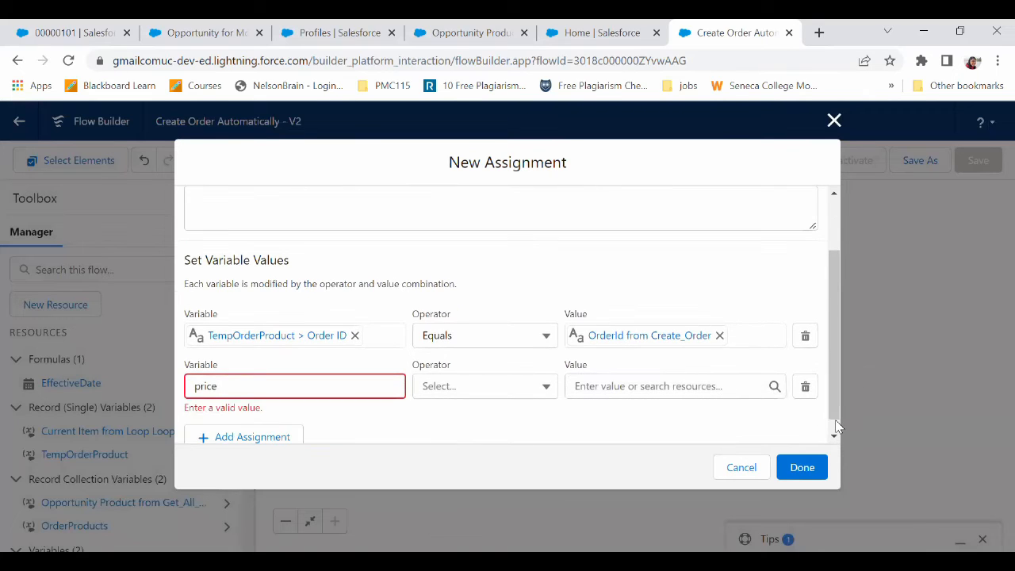
click(253, 389)
key(BackSpace)
key(BackSpace)
key(BackSpace)
key(BackSpace)
key(BackSpace)
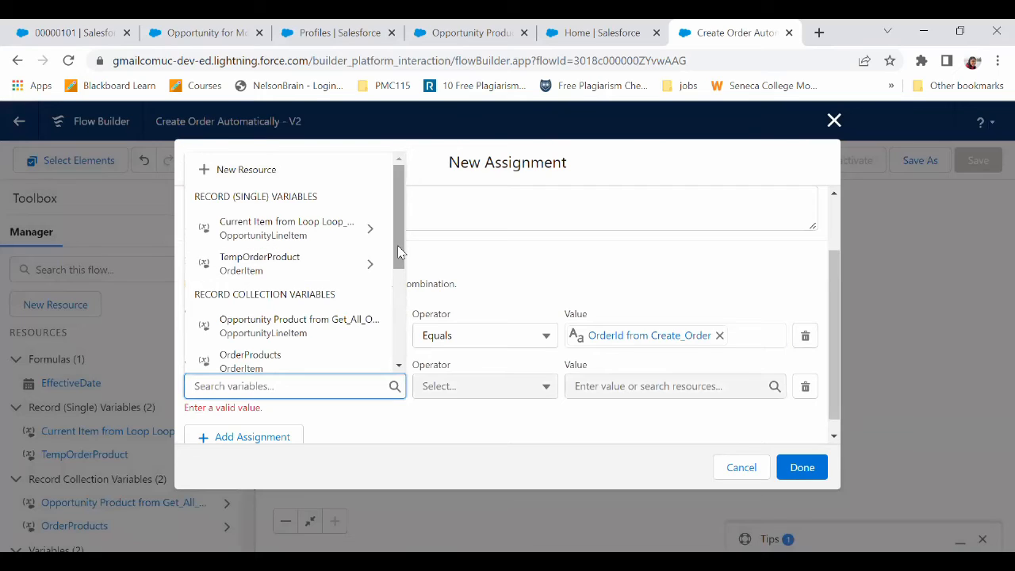
Set TempOrderProduct > Price Book Entry ID equal to PricebookEntry.Id of the current item from Loop_Thru_All_Opp_Line_Items.
click(272, 260)
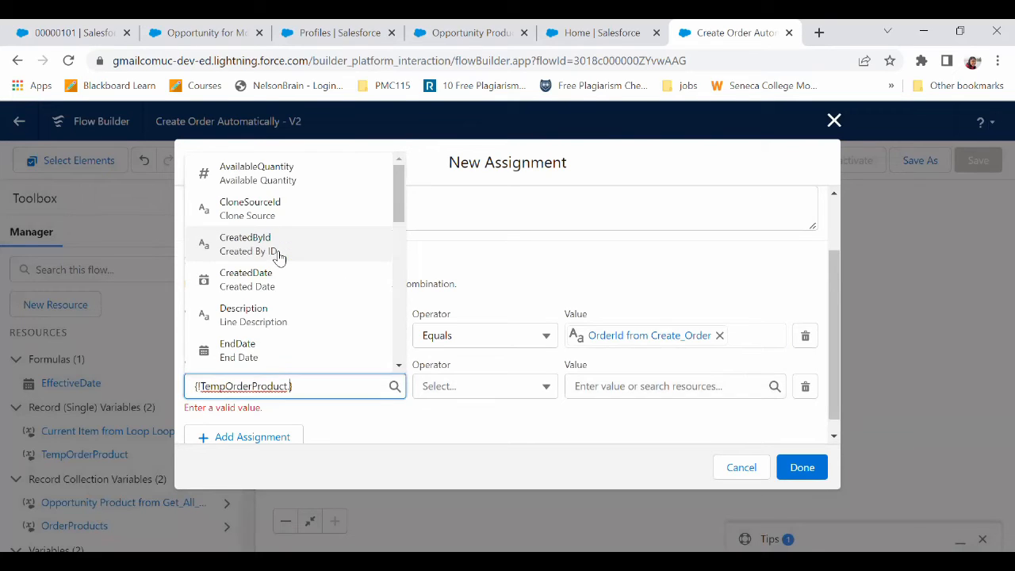
text(pric)
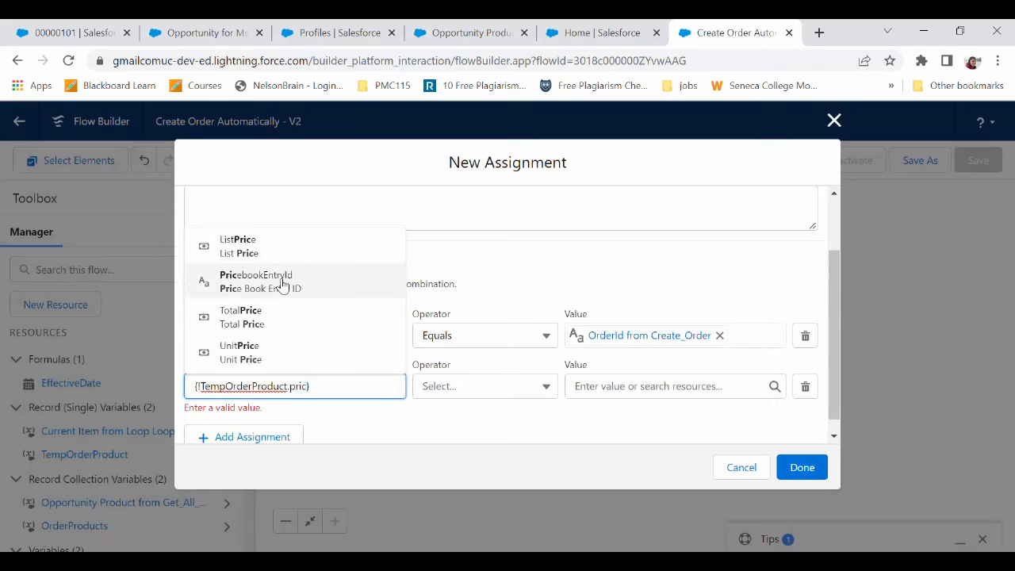
click(350, 285)
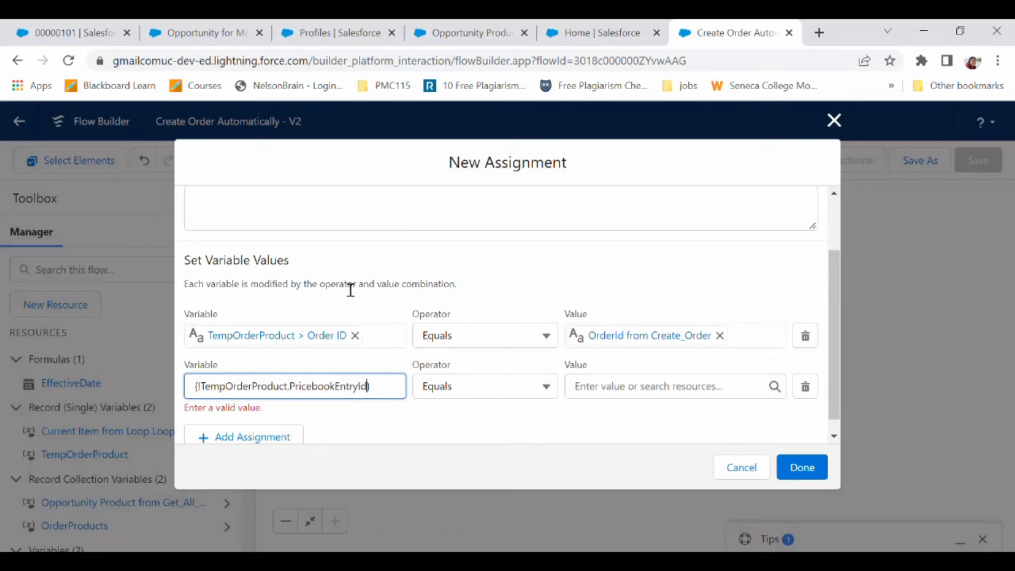
click(635, 386)
text(curr)
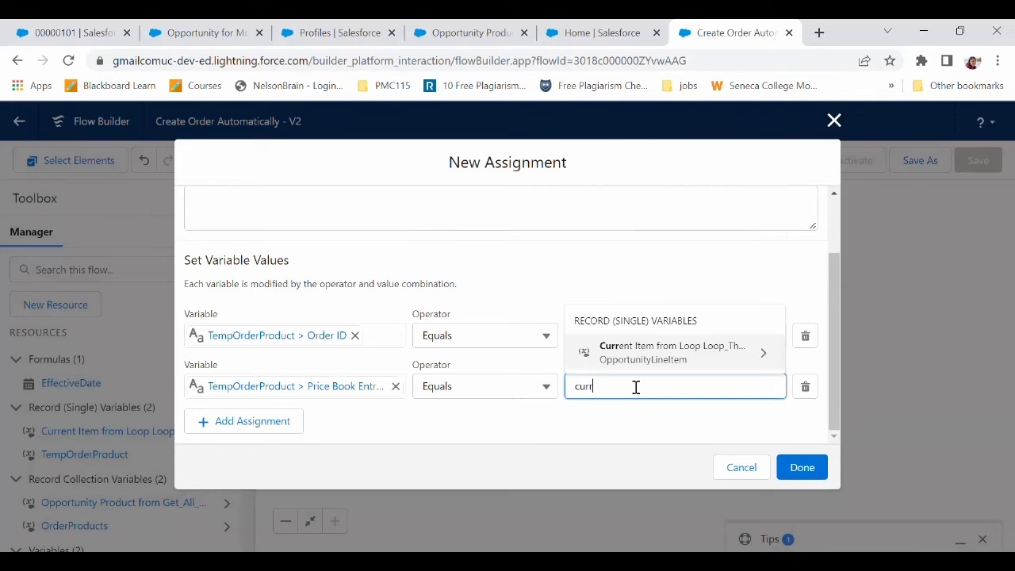
click(666, 353)
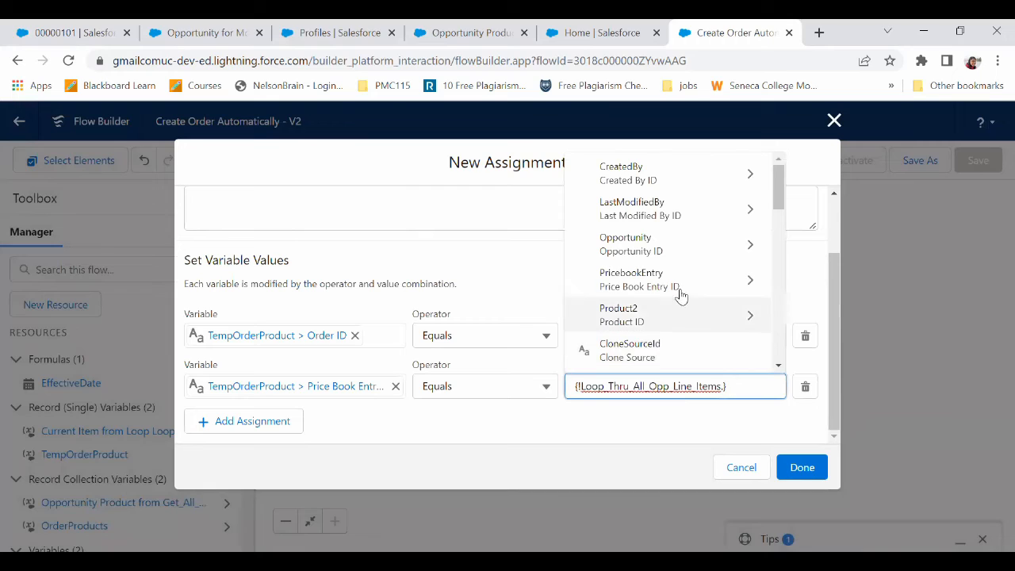
text(.Priceboo)
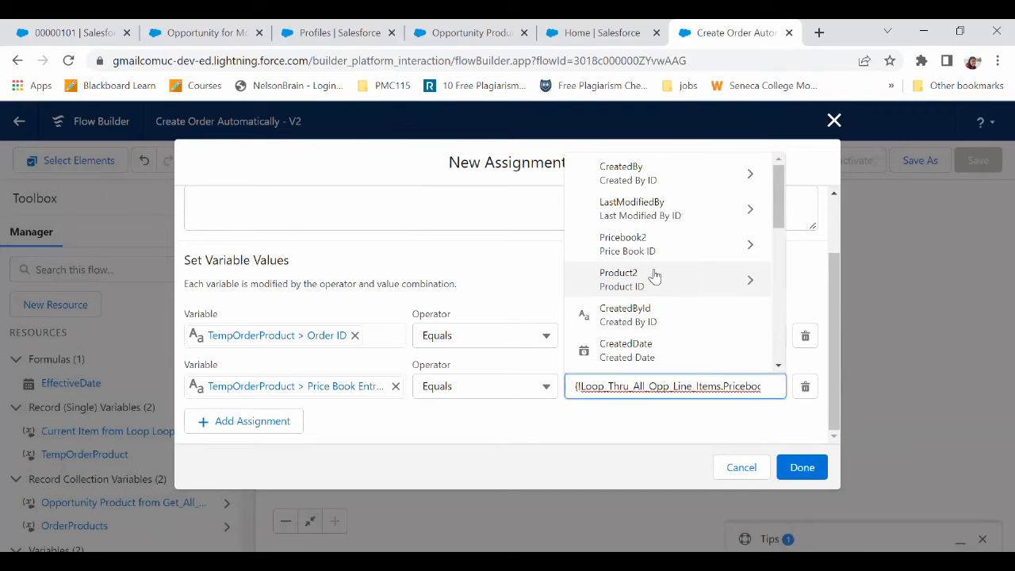
text(id)
click(639, 362)
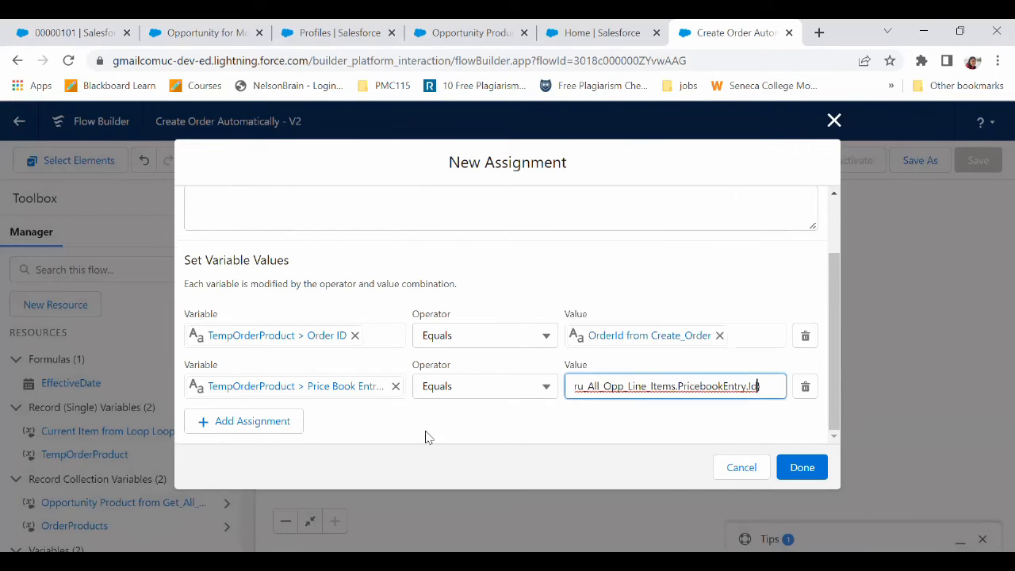
Add a third assignment row with the Product ID field (Product2Id) of TempOrderProduct as its variable.
click(266, 421)
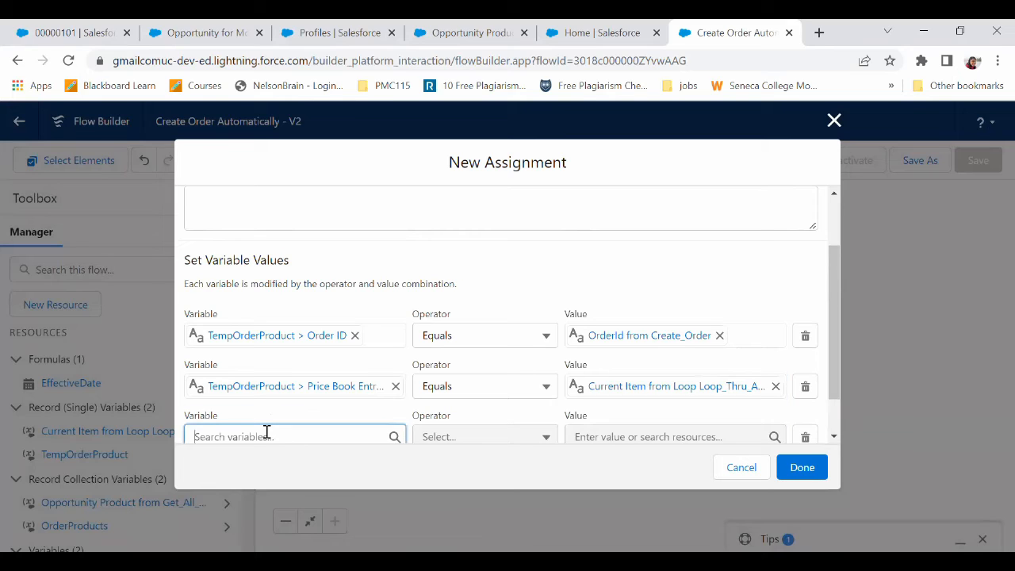
click(266, 432)
text(prod)
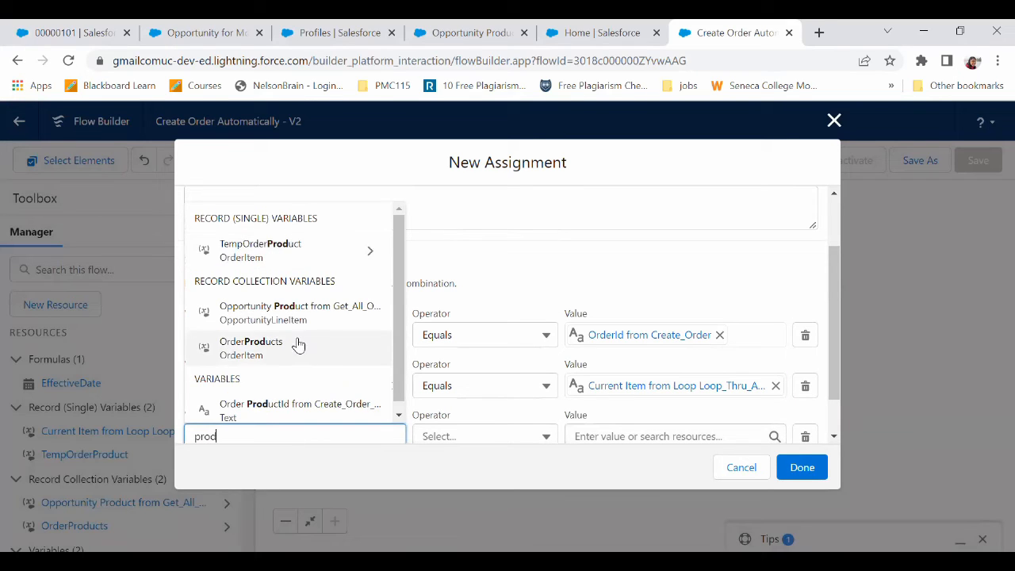
click(310, 250)
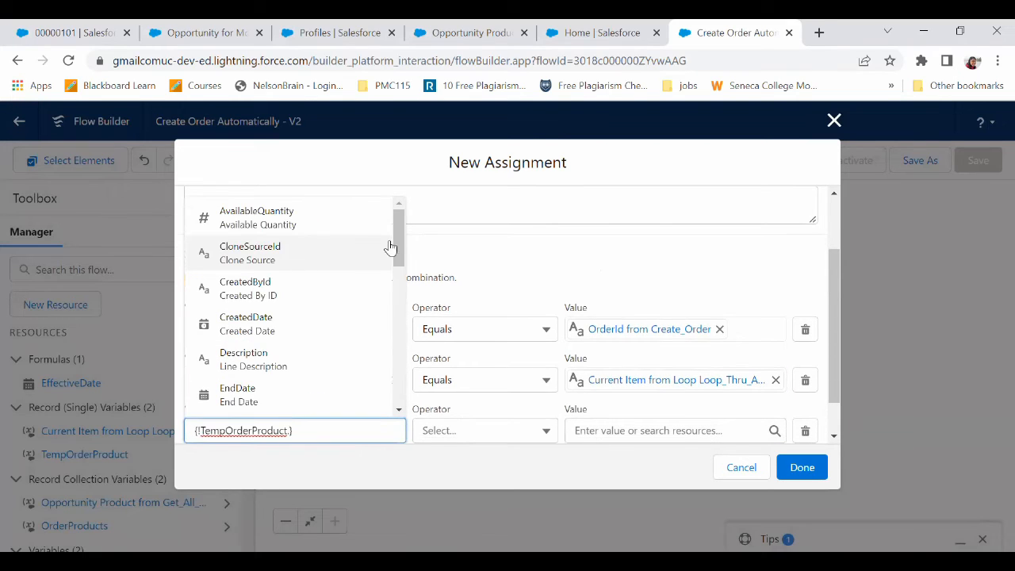
text(pro)
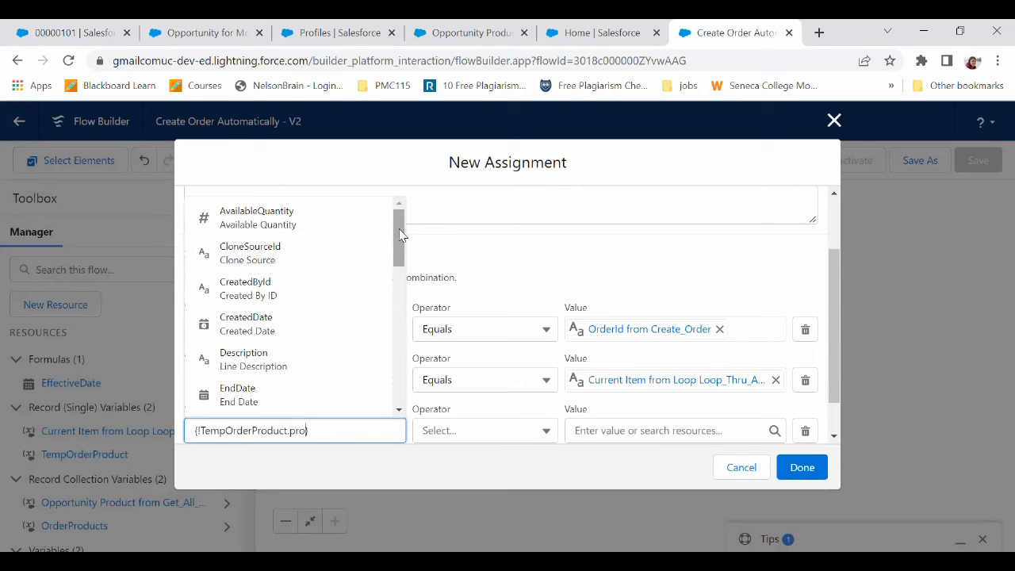
drag(400, 235, 398, 339)
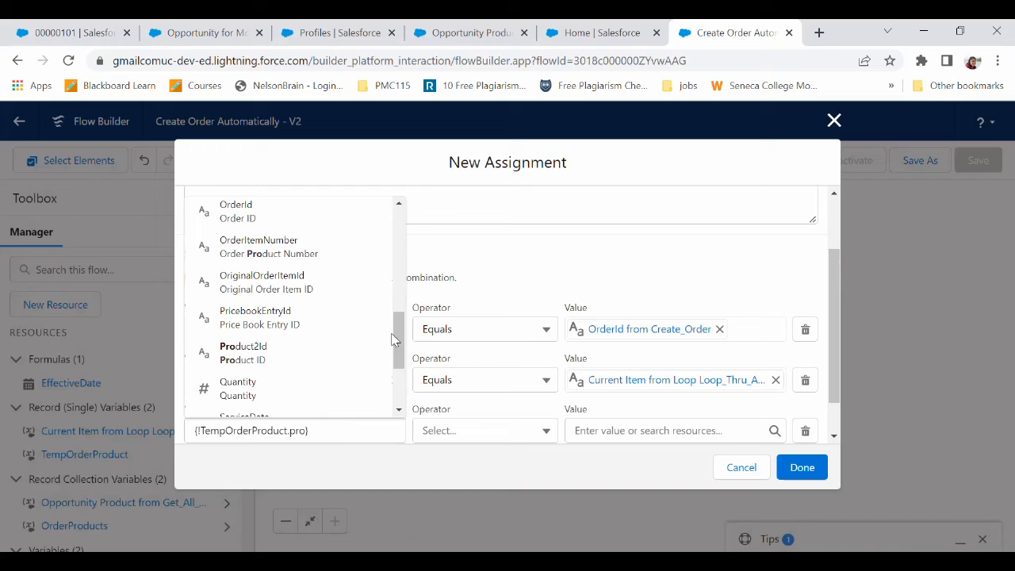
click(233, 346)
Set the value for TempOrderProduct > Product ID to Product2.Id of the loop's current item.
click(612, 428)
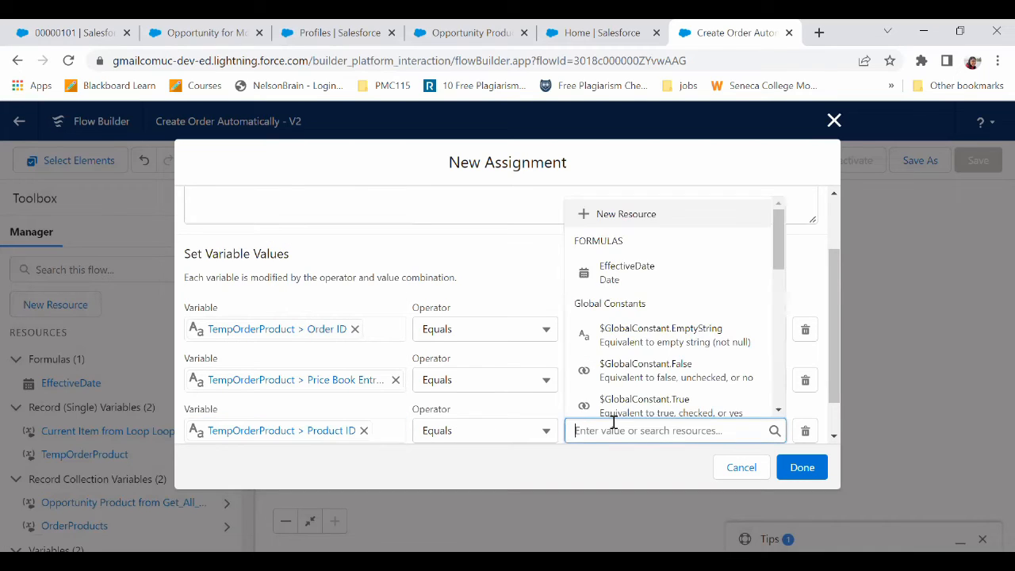
text(cur)
click(668, 392)
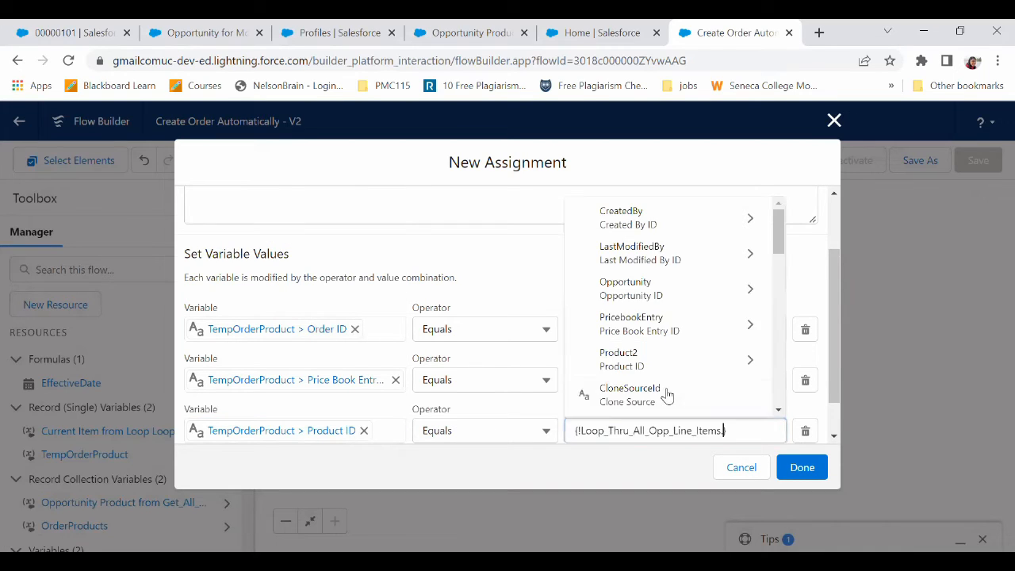
click(642, 361)
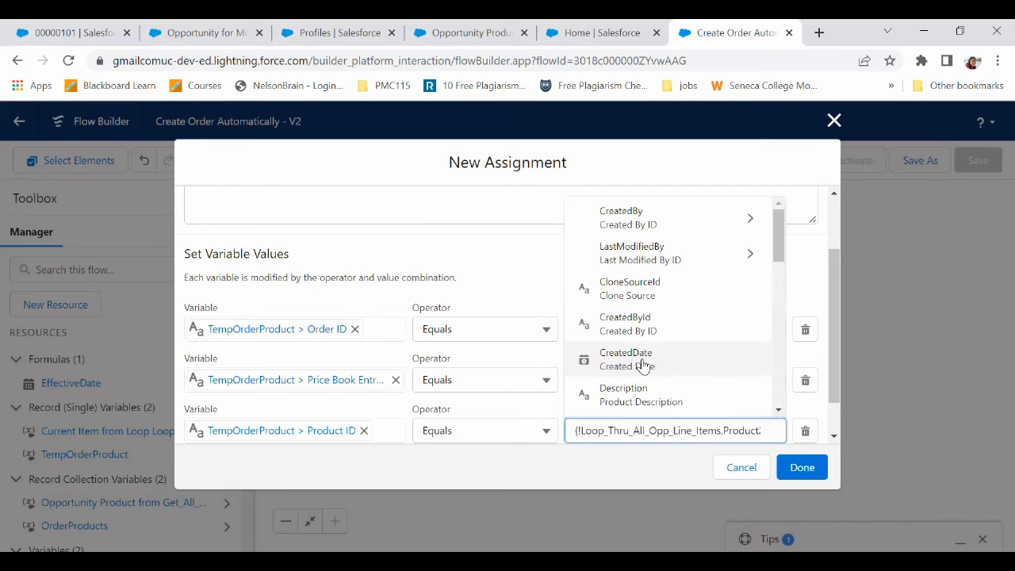
text(Id)
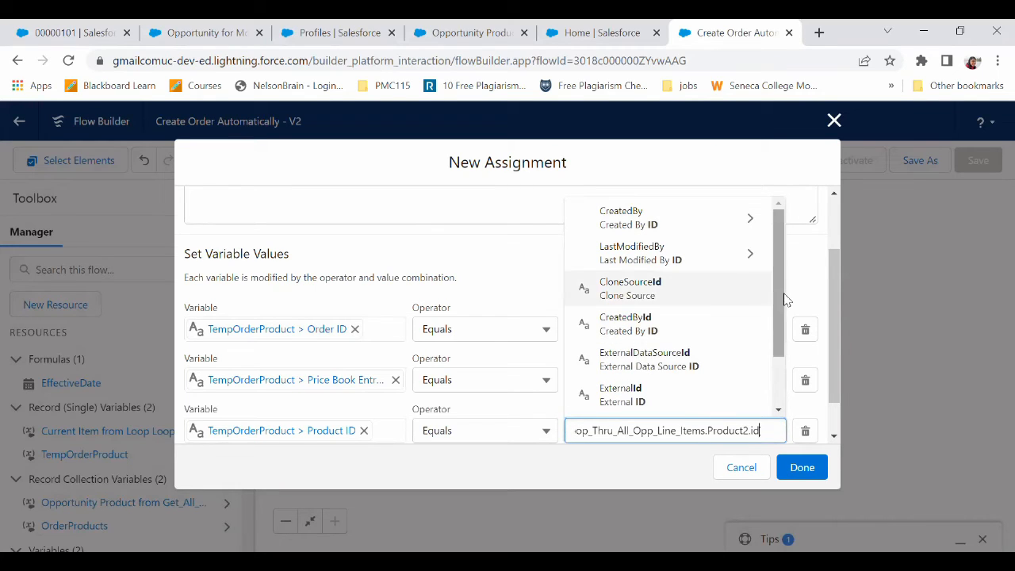
scroll(675, 363, down, 1)
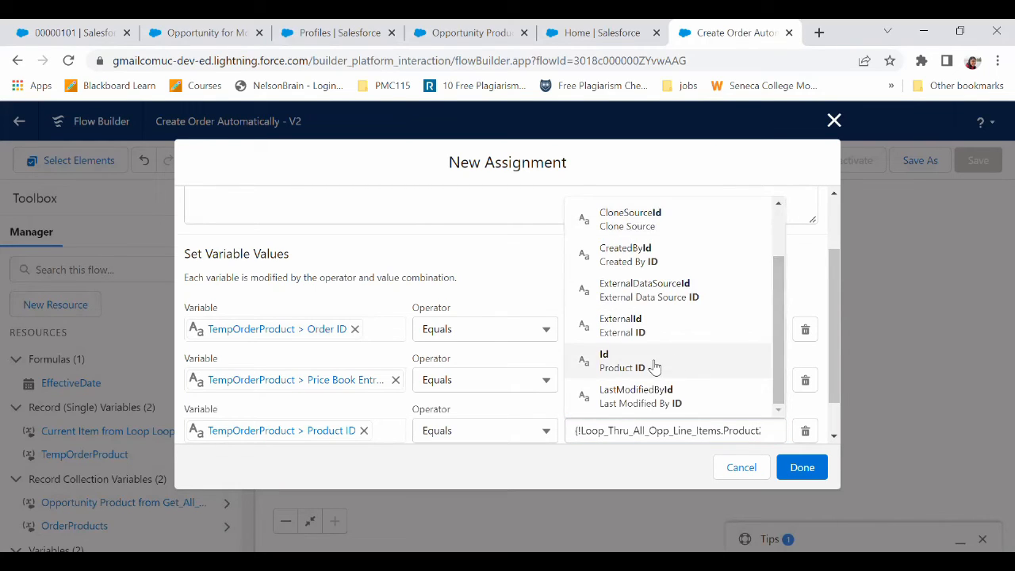
click(657, 362)
Add a fourth assignment row with the UnitPrice field of TempOrderProduct as its variable.
click(834, 436)
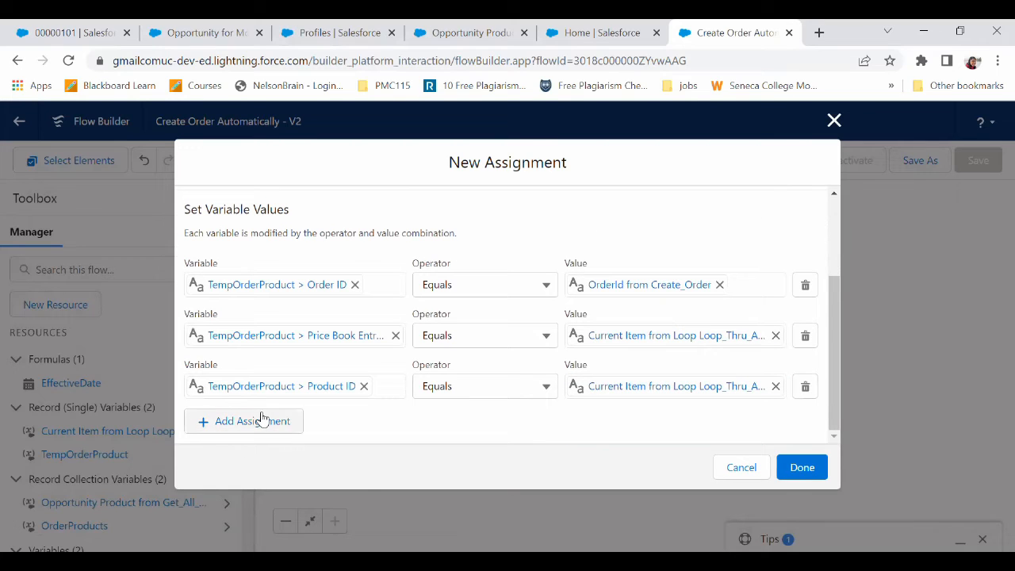
click(263, 420)
click(257, 436)
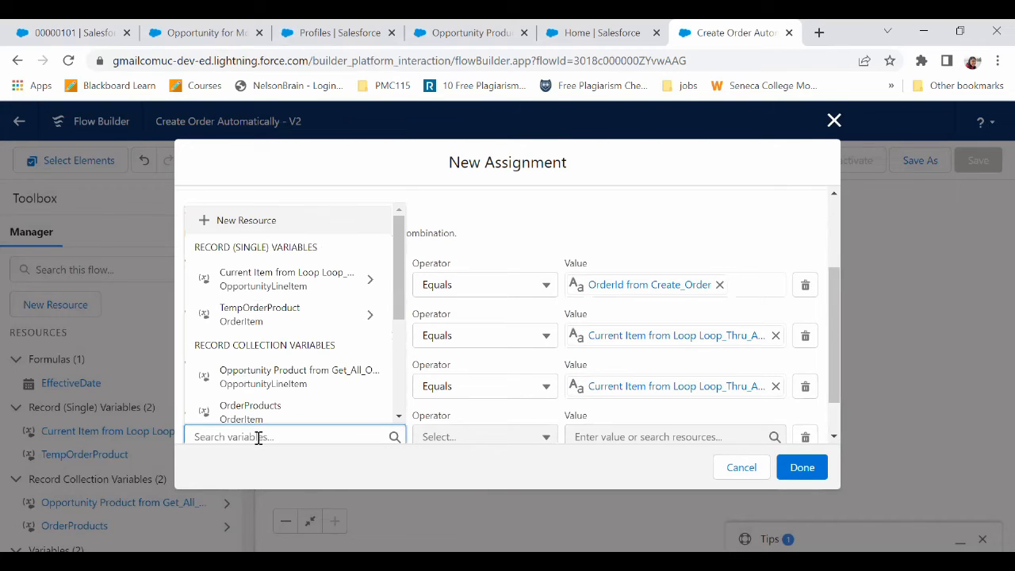
click(287, 314)
text(unit)
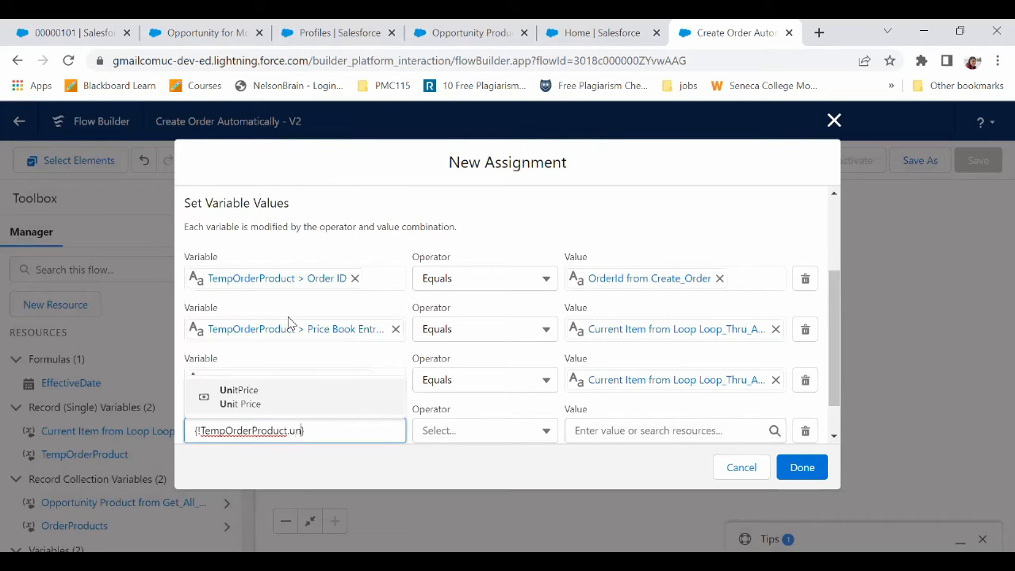
click(298, 396)
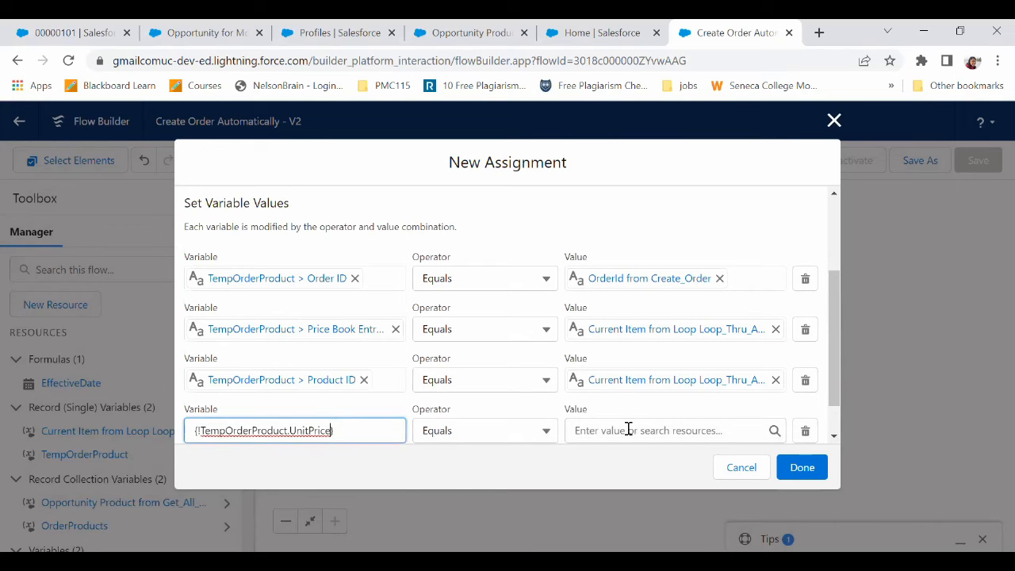
Set the value for TempOrderProduct > Unit Price to the UnitPrice (Sales Price) field of the loop's current item.
click(627, 430)
text(cur)
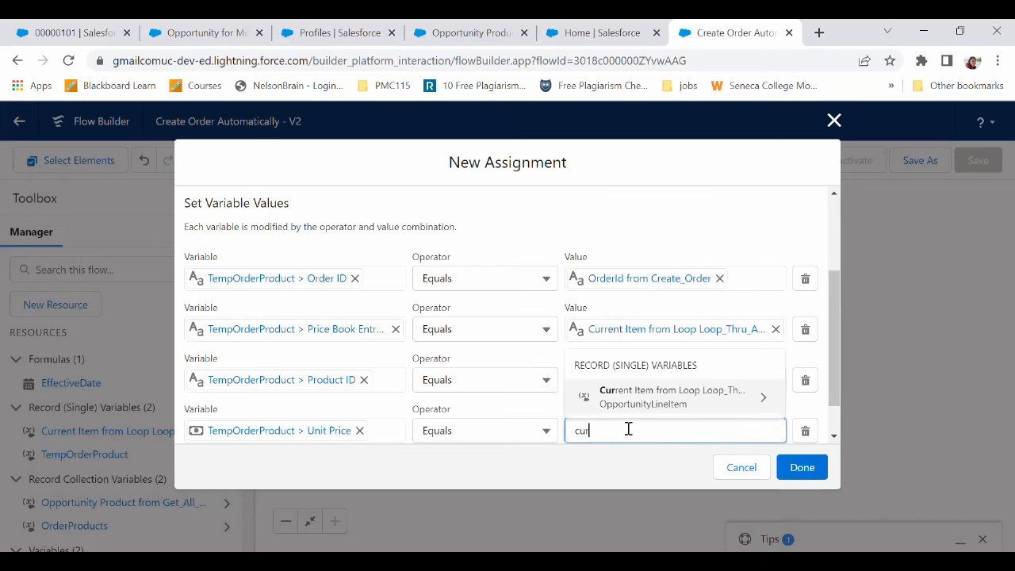
click(662, 399)
text(unit)
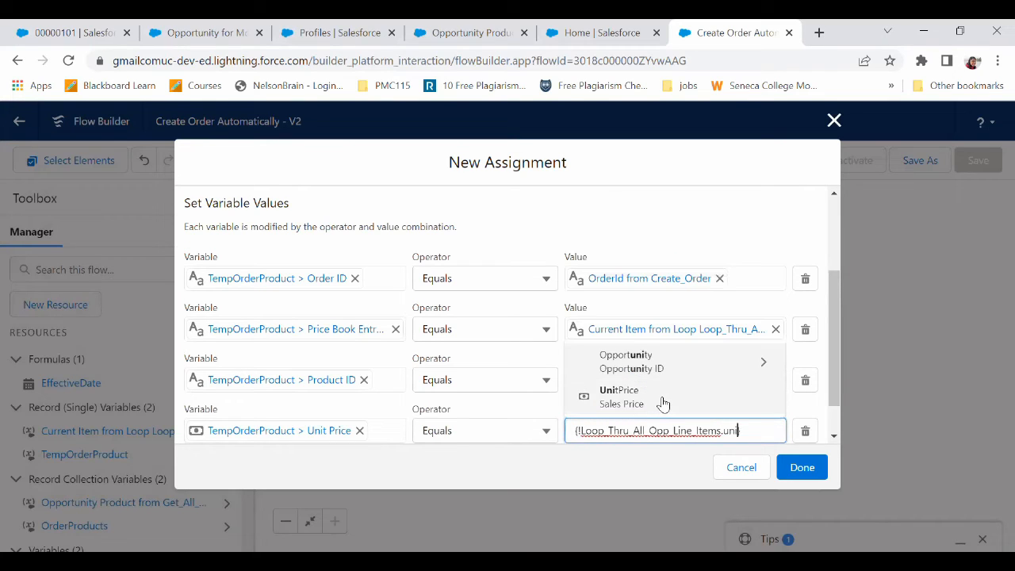
click(664, 396)
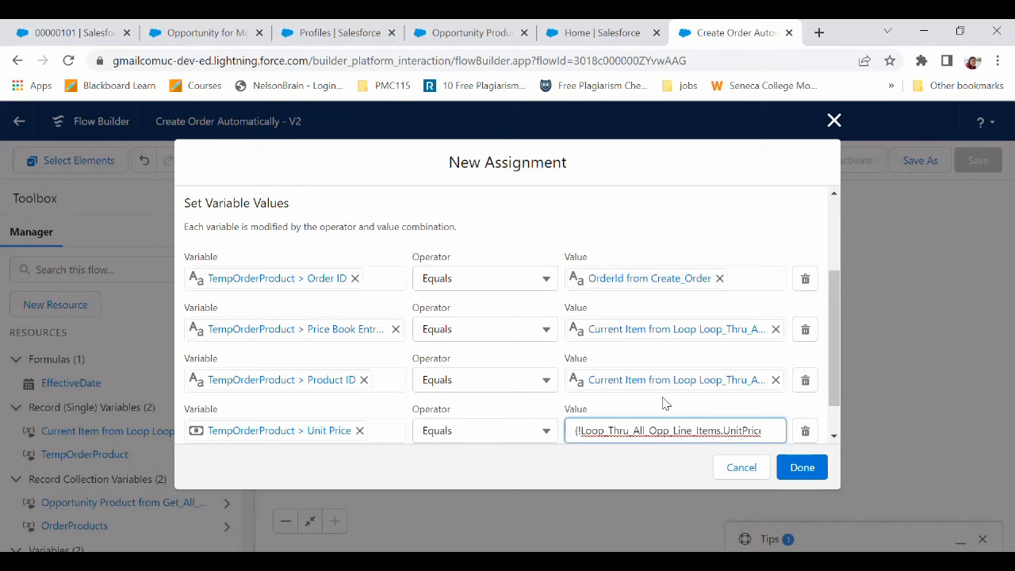
Add a fifth assignment row with the ListPrice field of TempOrderProduct as its variable.
click(834, 436)
click(270, 424)
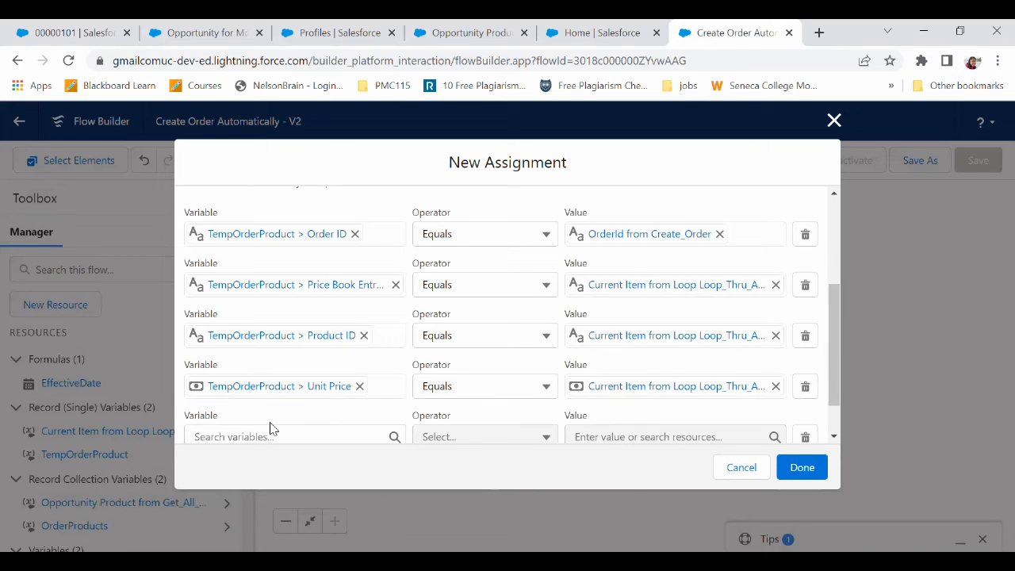
click(270, 435)
text(temp)
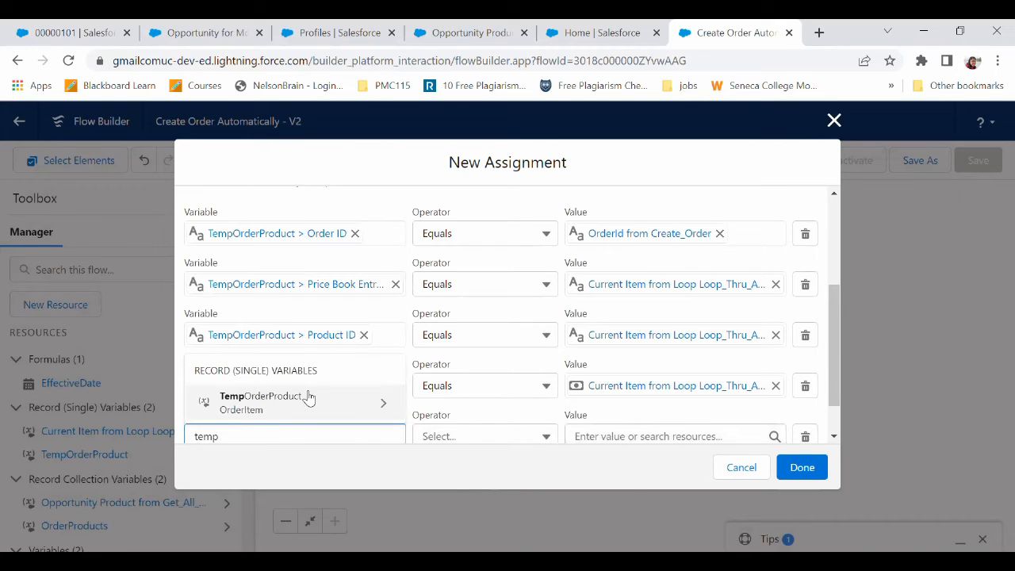
click(308, 396)
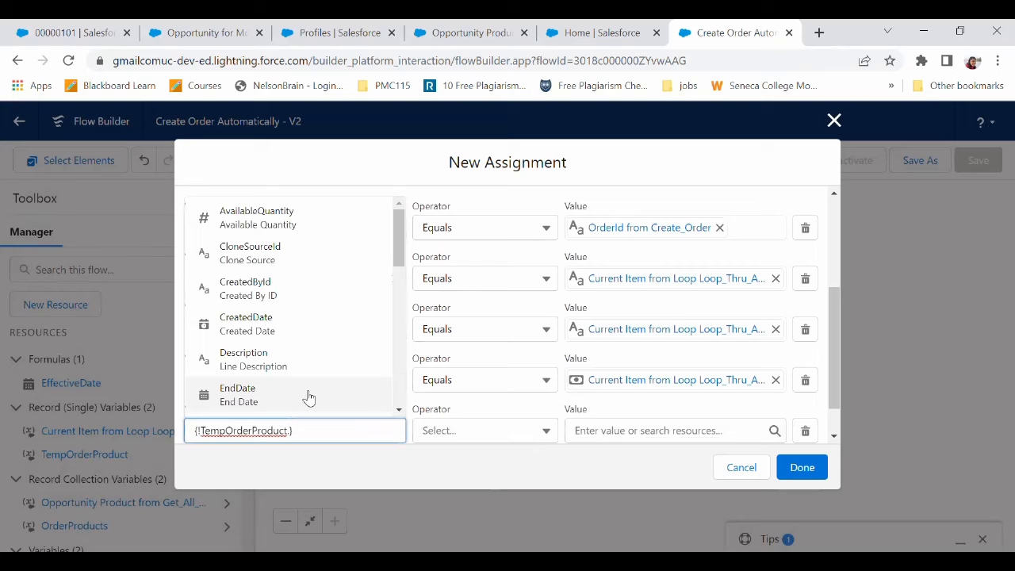
text(list)
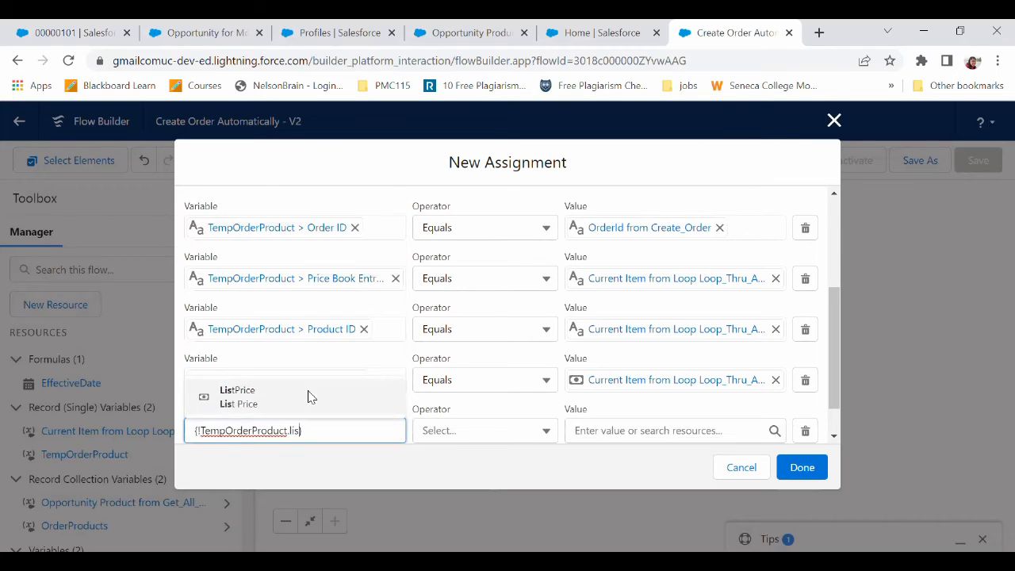
click(309, 398)
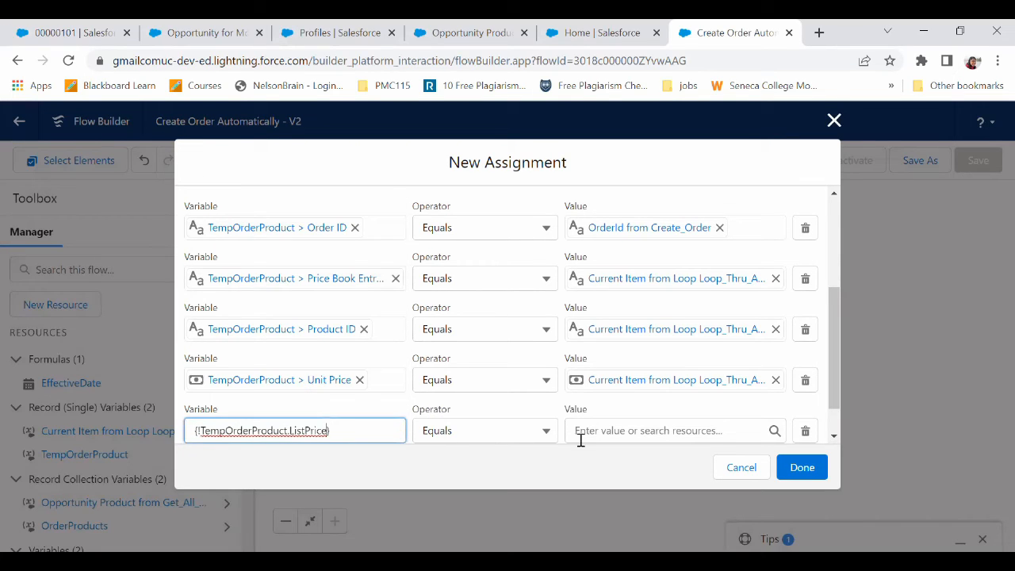
Set the value for TempOrderProduct > List Price to the ListPrice field of the loop's current item.
click(612, 419)
text(curee)
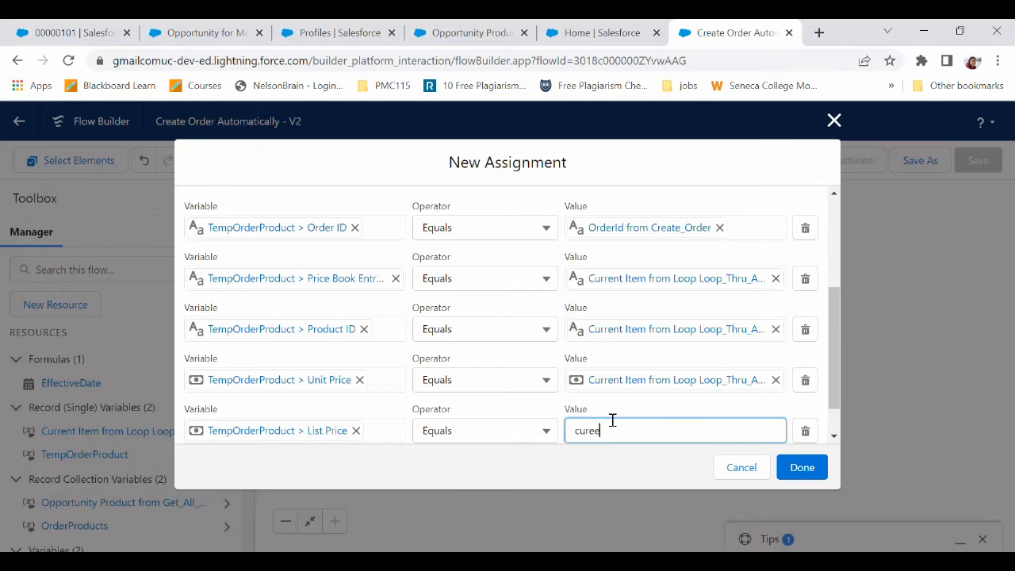
text(n)
key(BackSpace)
key(BackSpace)
key(BackSpace)
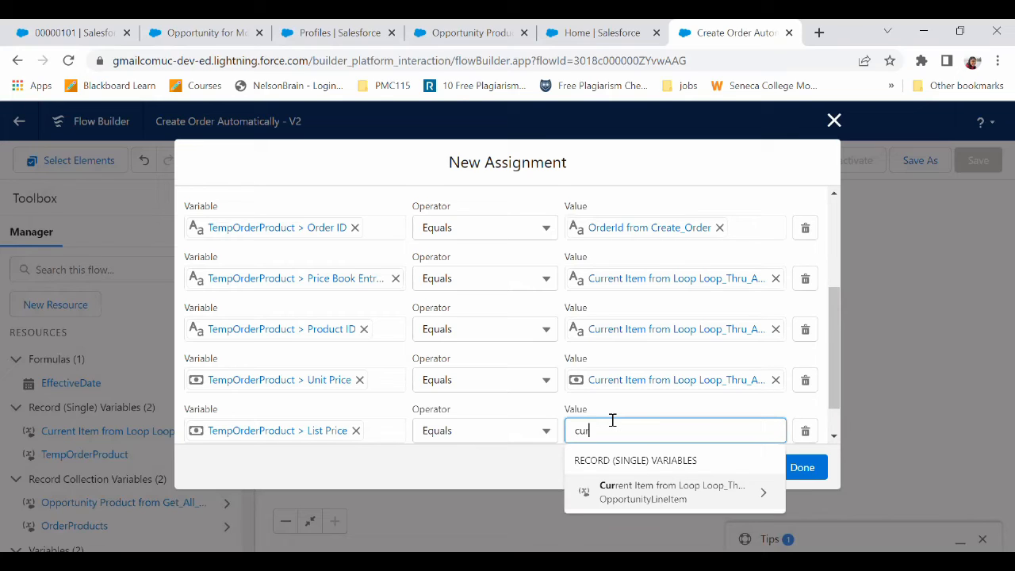
click(650, 497)
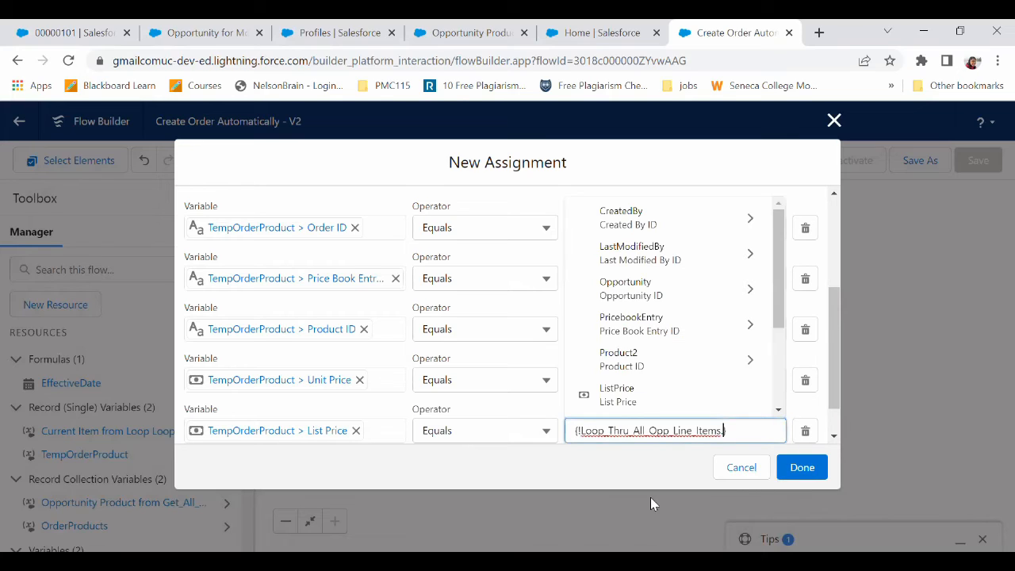
click(639, 400)
Add a sixth assignment row with the Quantity field of TempOrderProduct as its variable.
scroll(824, 429, down, 1)
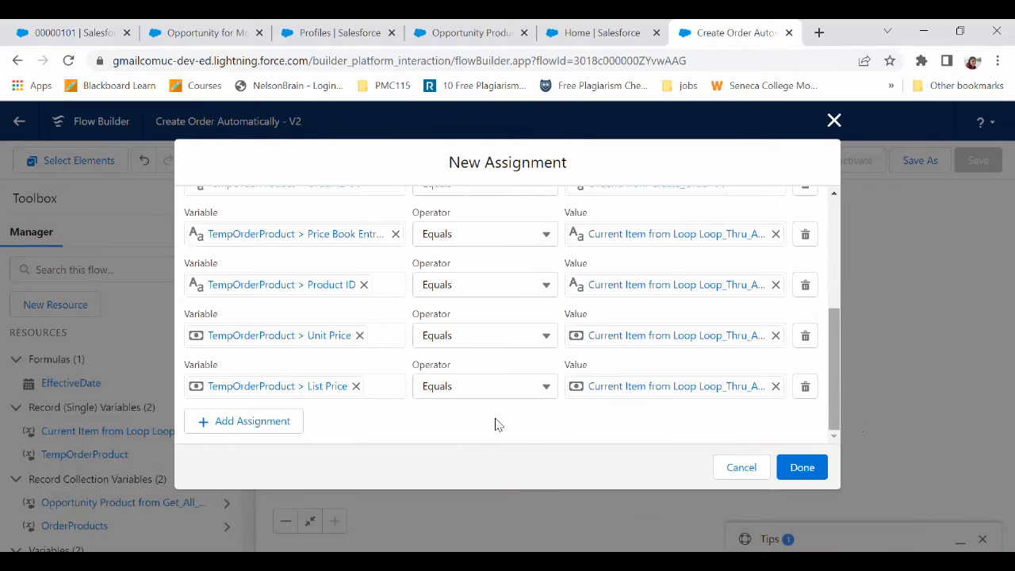
click(274, 422)
click(278, 435)
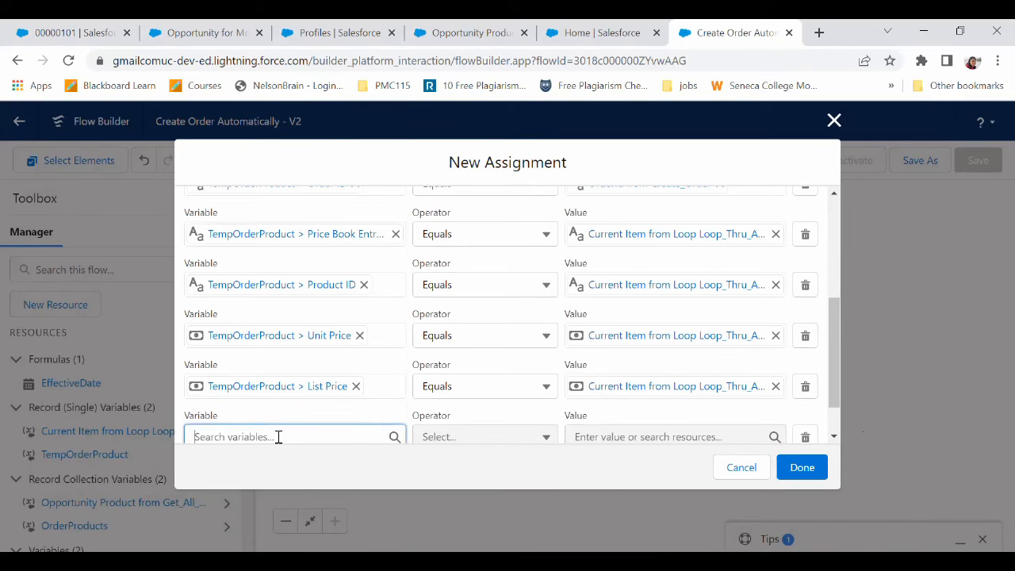
text(quanti)
text(tit)
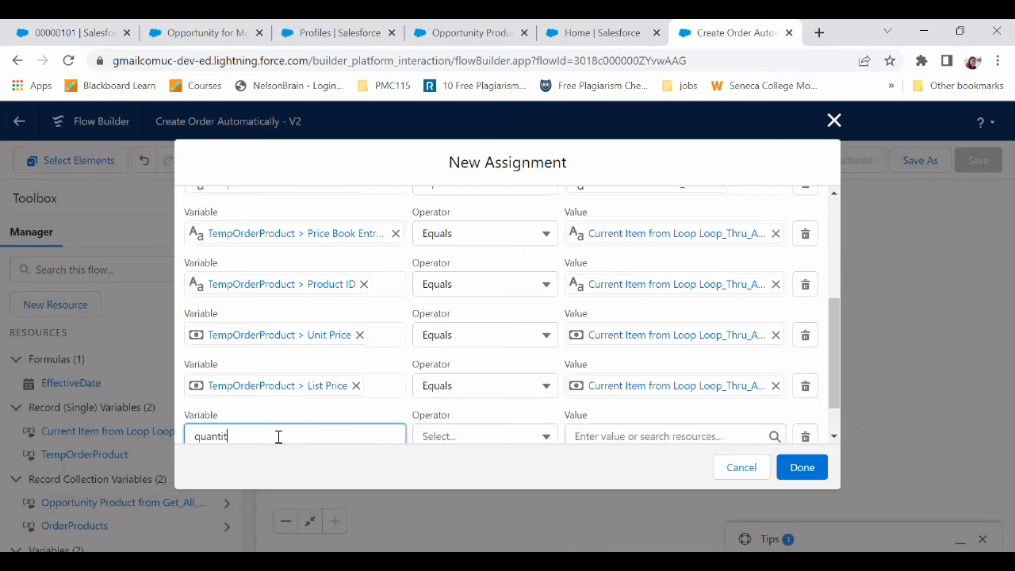
key(BackSpace)
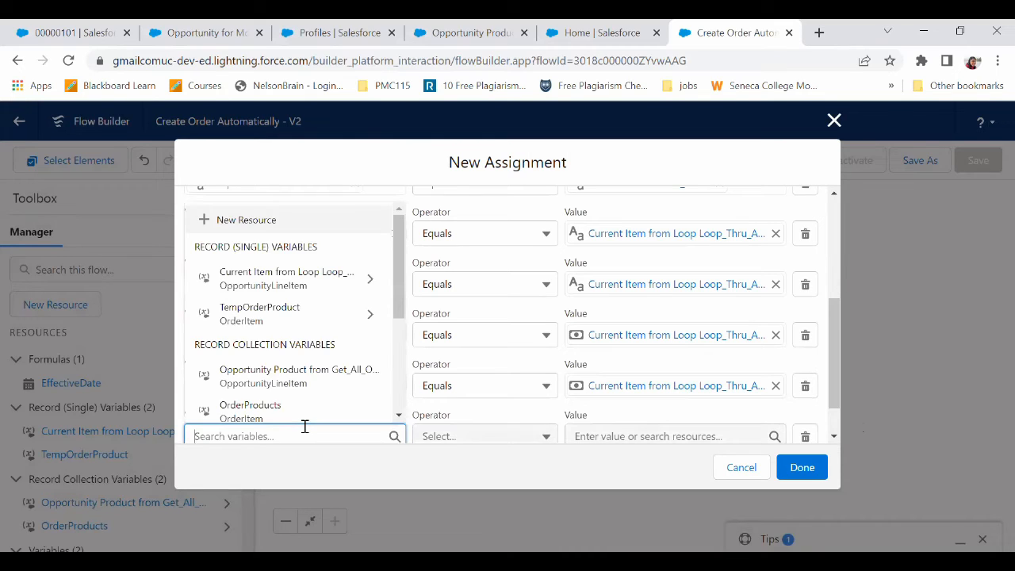
text(te)
click(313, 297)
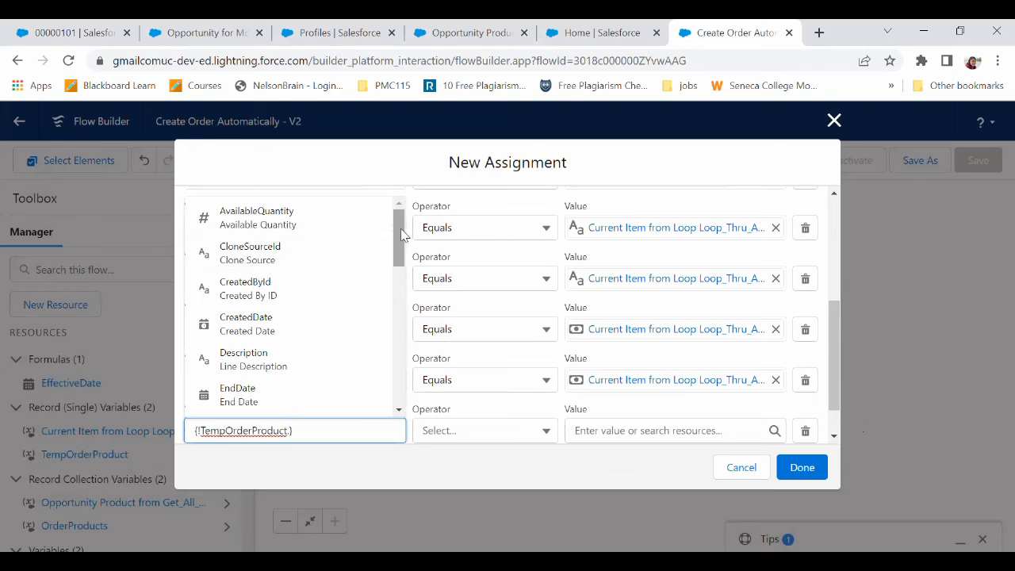
drag(401, 235, 392, 392)
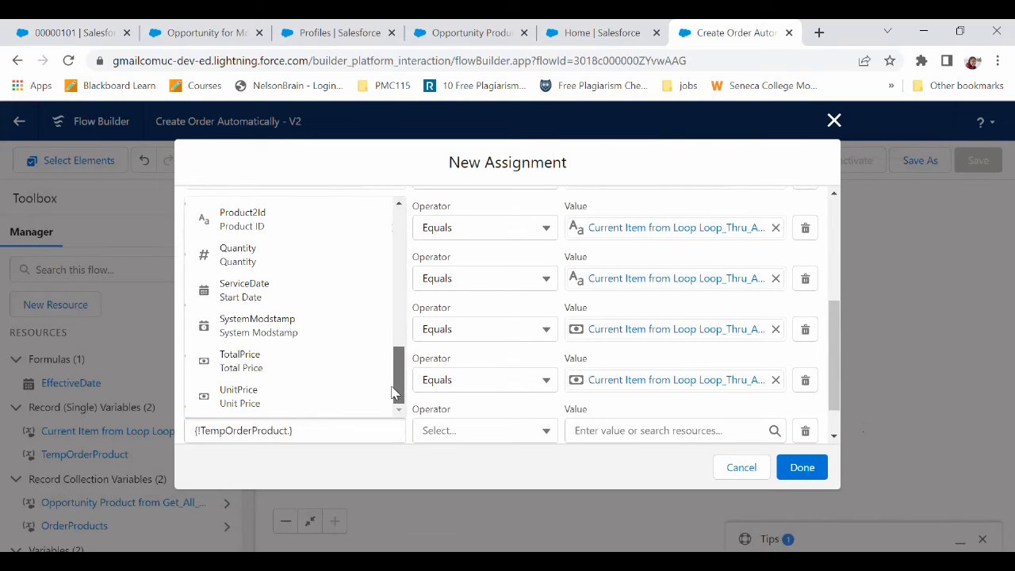
click(238, 254)
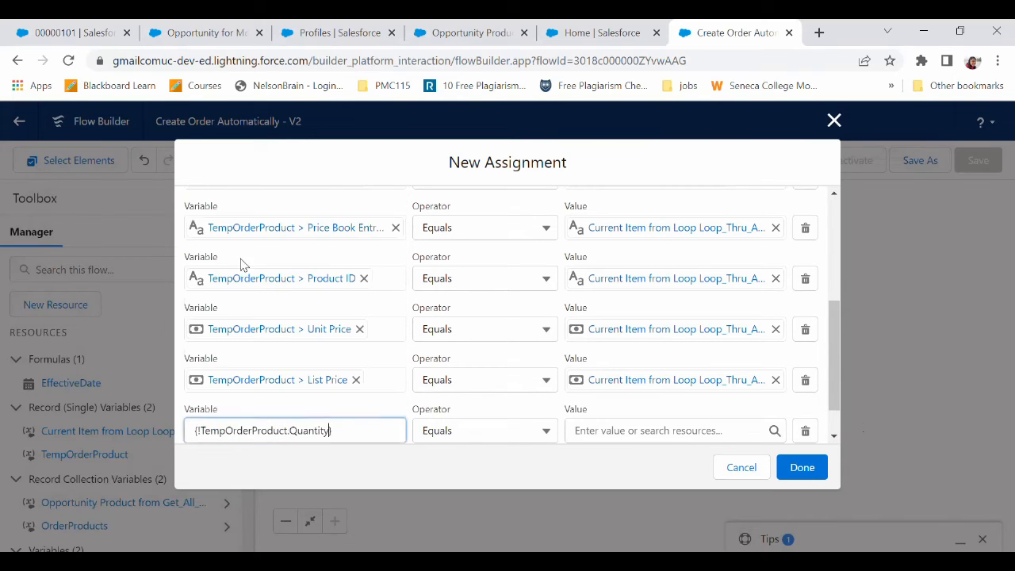
Set the value for TempOrderProduct > Quantity to the Quantity field of the loop's current item and finish the assignment.
click(630, 430)
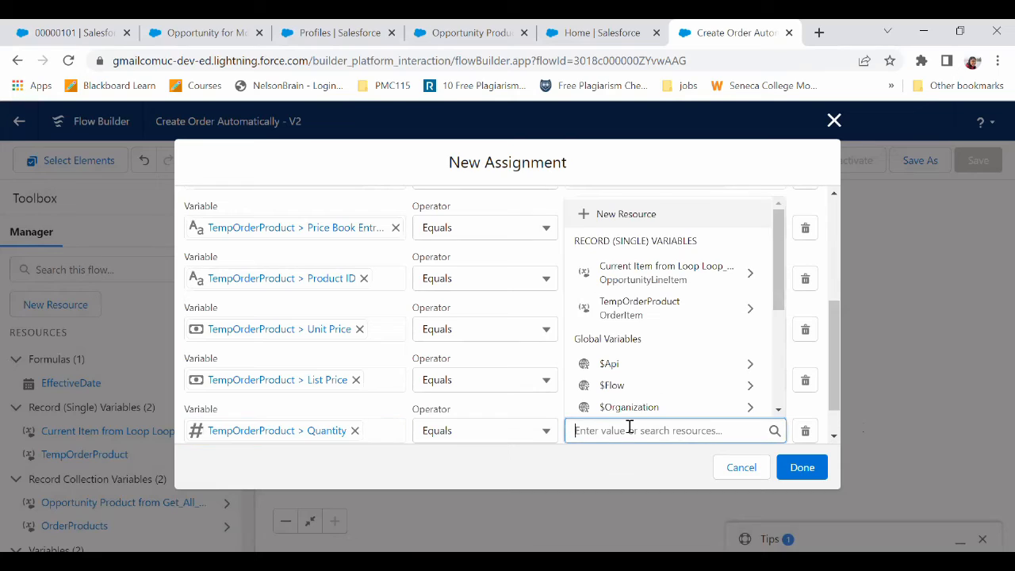
click(671, 269)
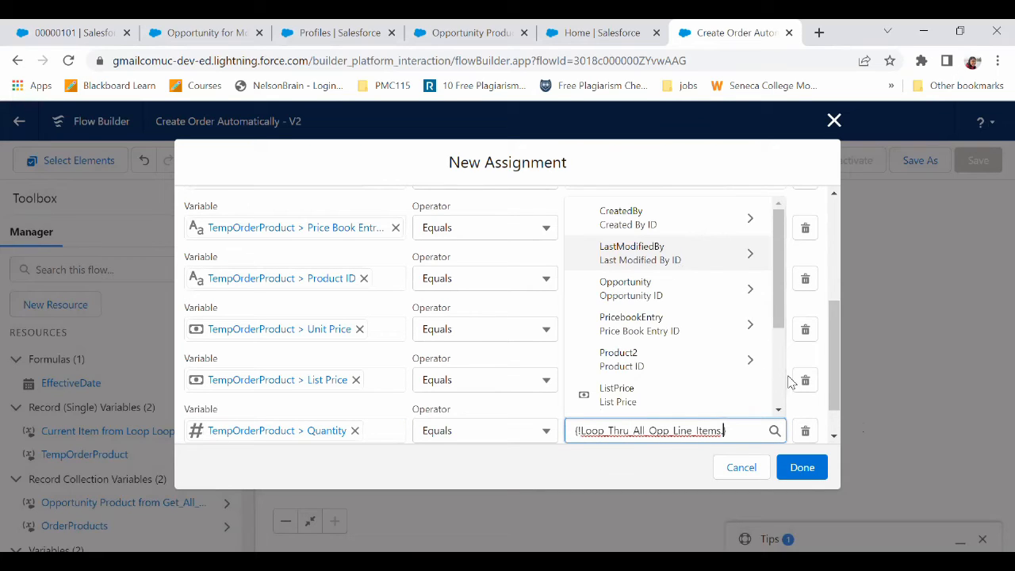
scroll(769, 389, down, 3)
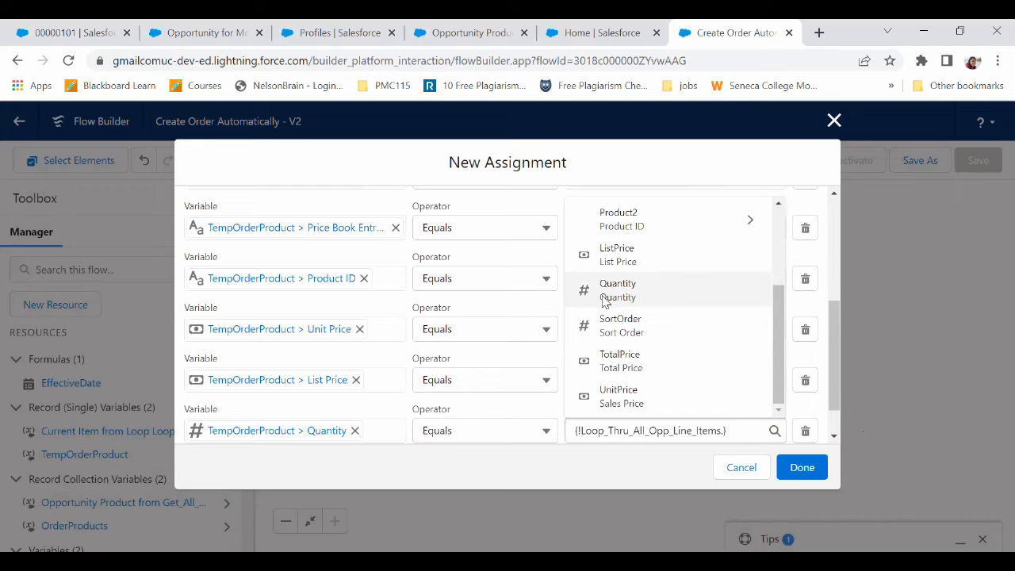
click(617, 290)
scroll(672, 428, down, 1)
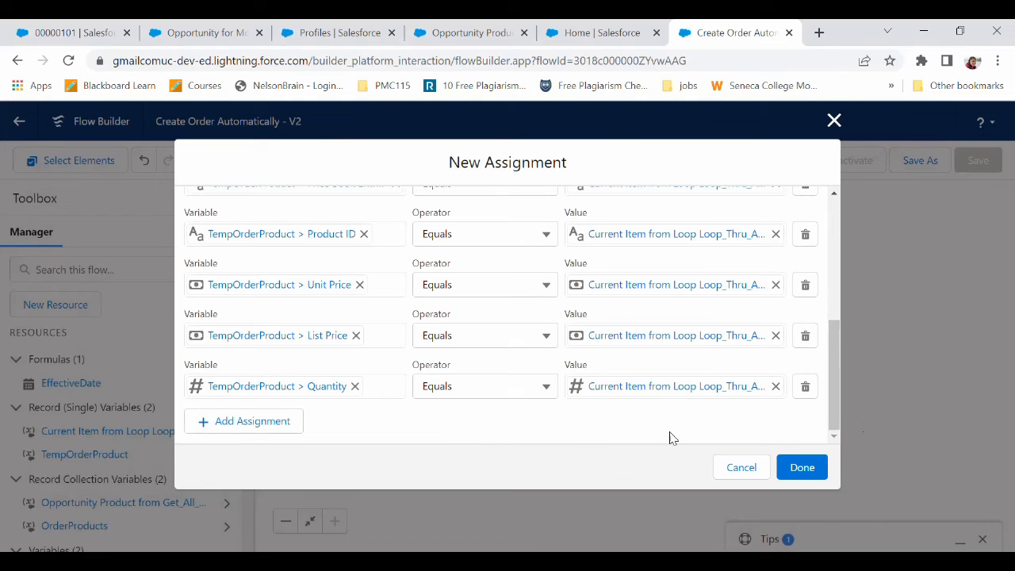
click(801, 467)
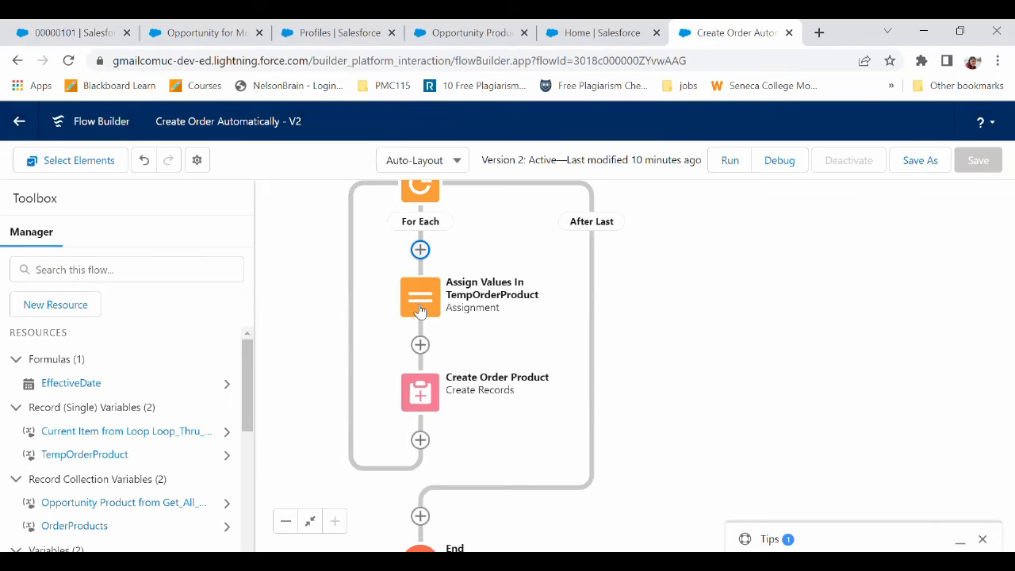
Delete the Create Order Product element from inside the loop.
click(420, 310)
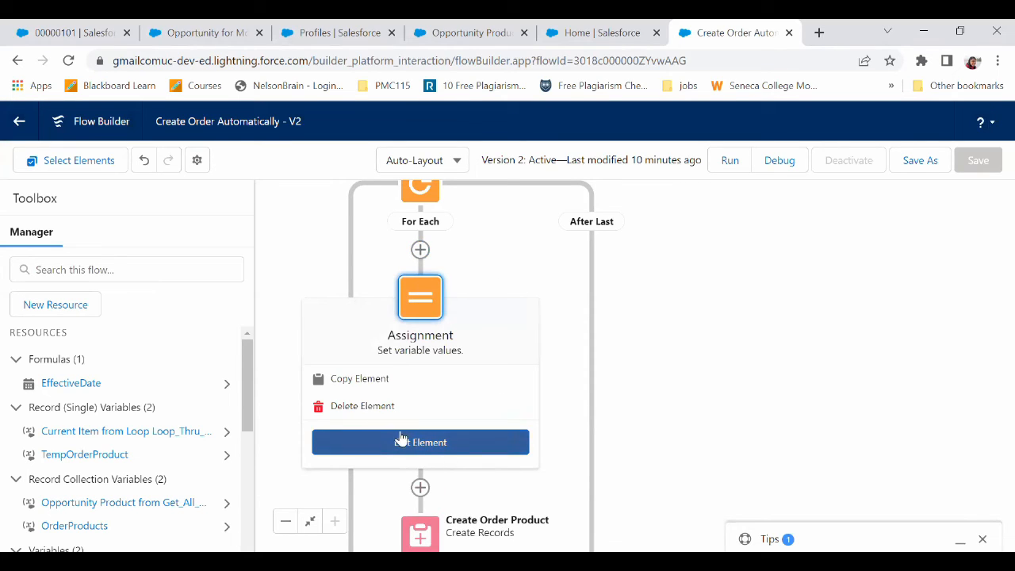
click(500, 486)
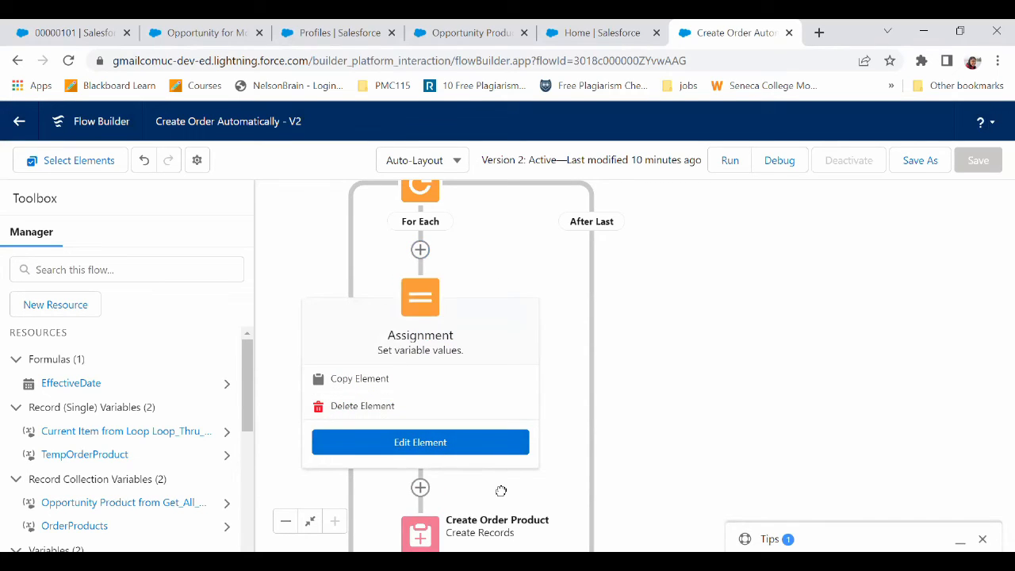
click(417, 391)
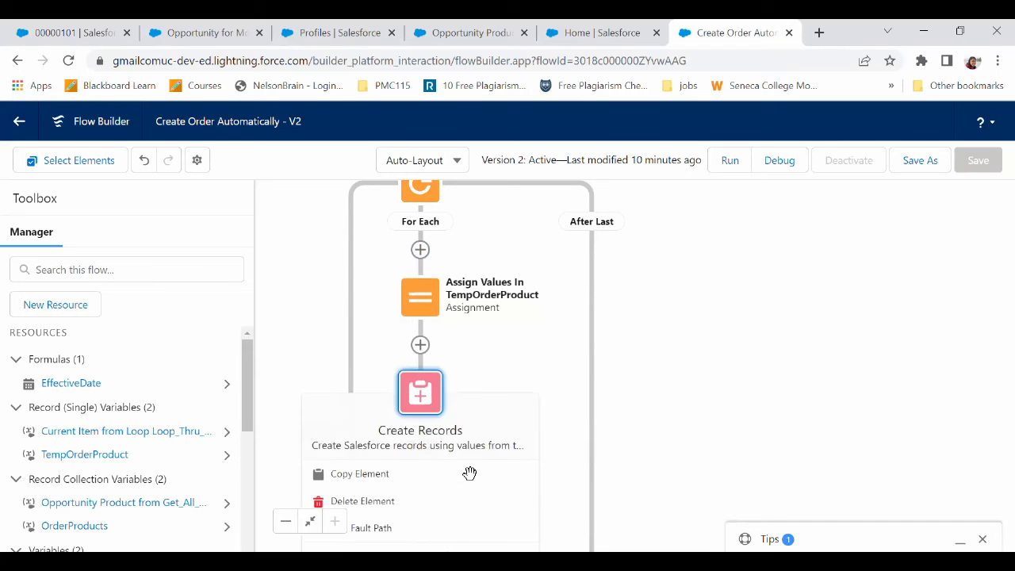
drag(737, 494, 730, 317)
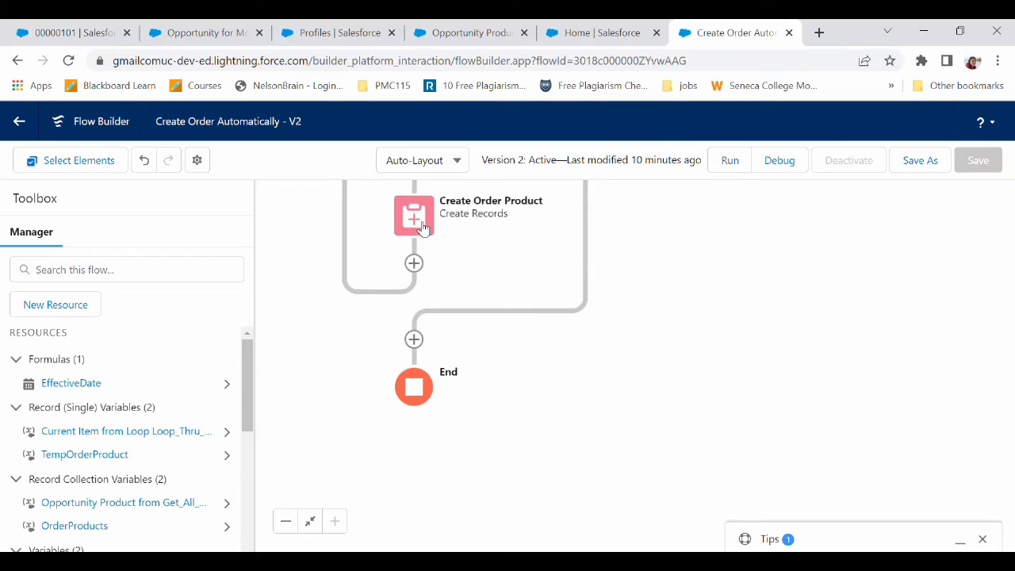
click(413, 215)
click(361, 325)
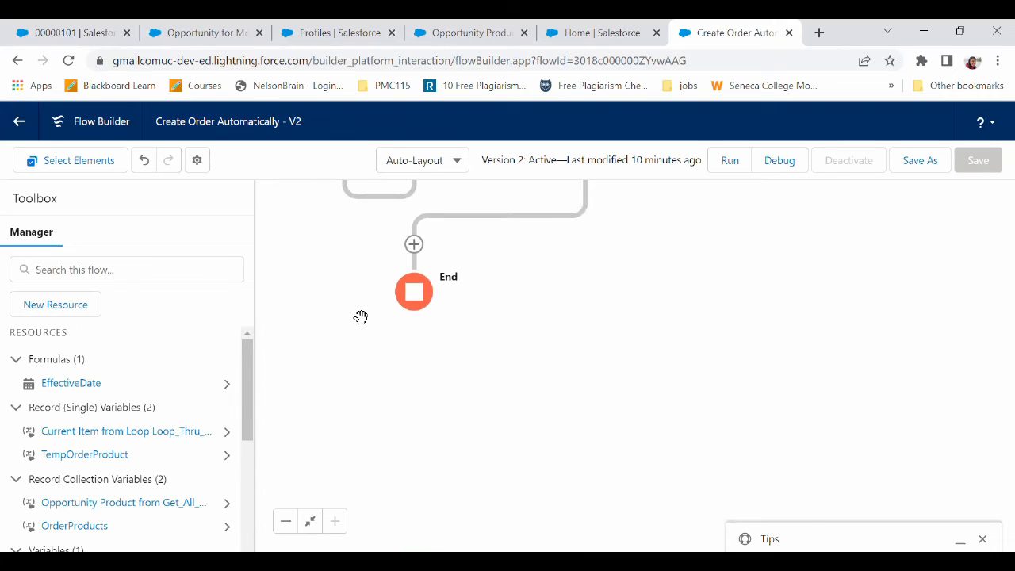
Add an Assignment element inside the loop directly after Assign Values In TempOrderProduct.
scroll(802, 437, up, 5)
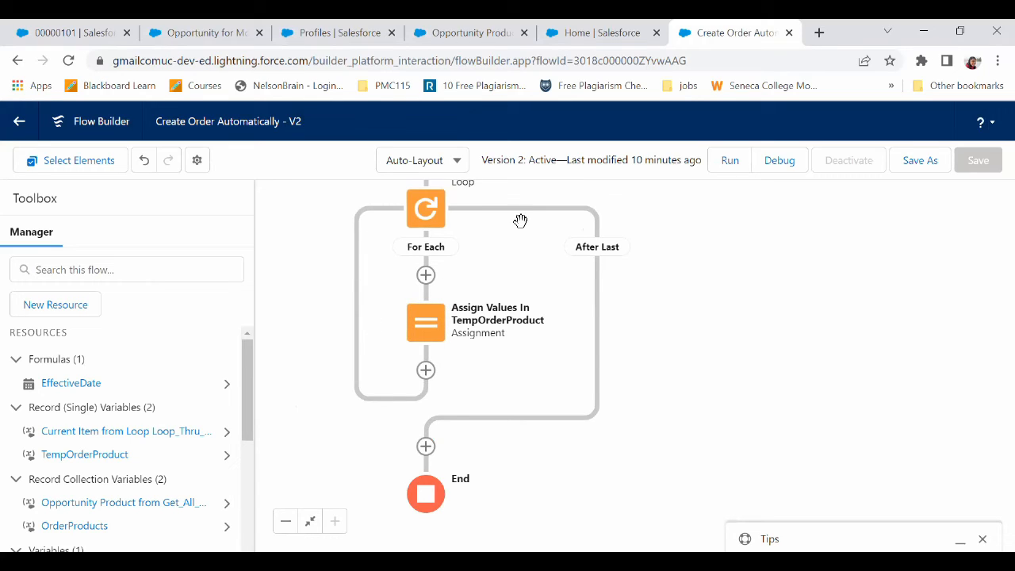
click(425, 371)
drag(770, 416, 728, 240)
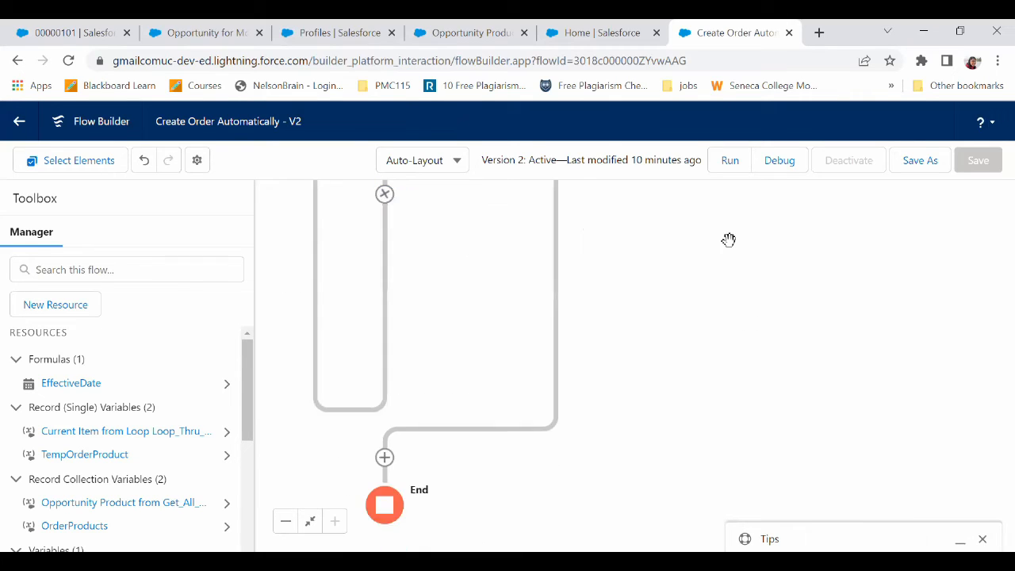
click(384, 198)
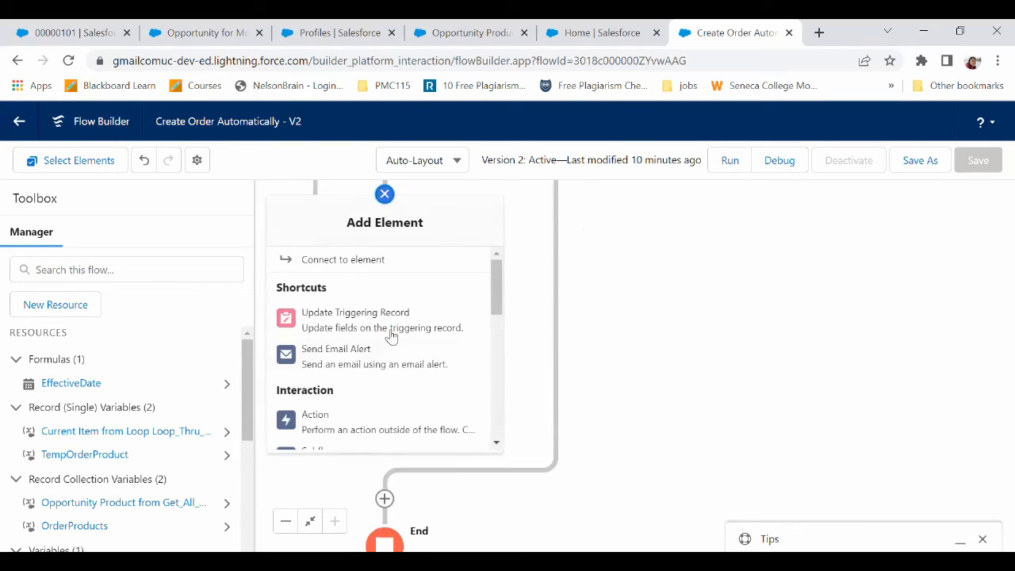
scroll(496, 415, down, 3)
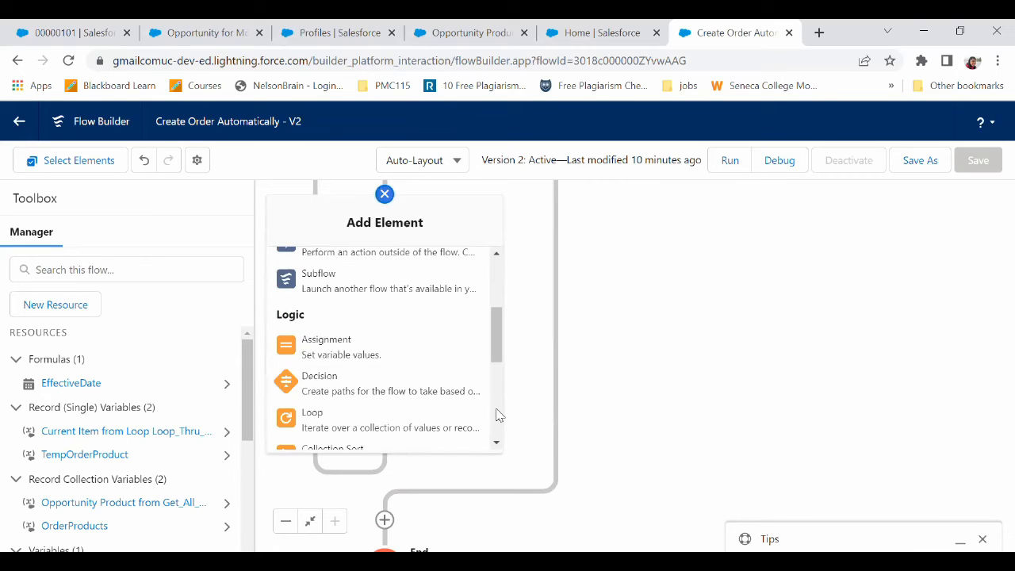
click(356, 349)
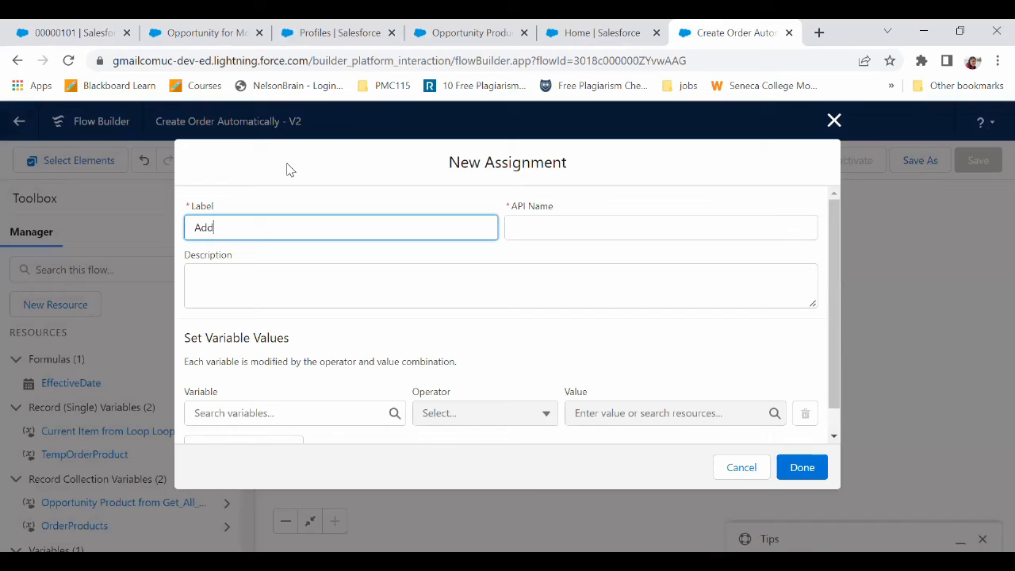
Label the new assignment Collect All OrderProducts and let its API name fill in.
text(Add OrderProducts)
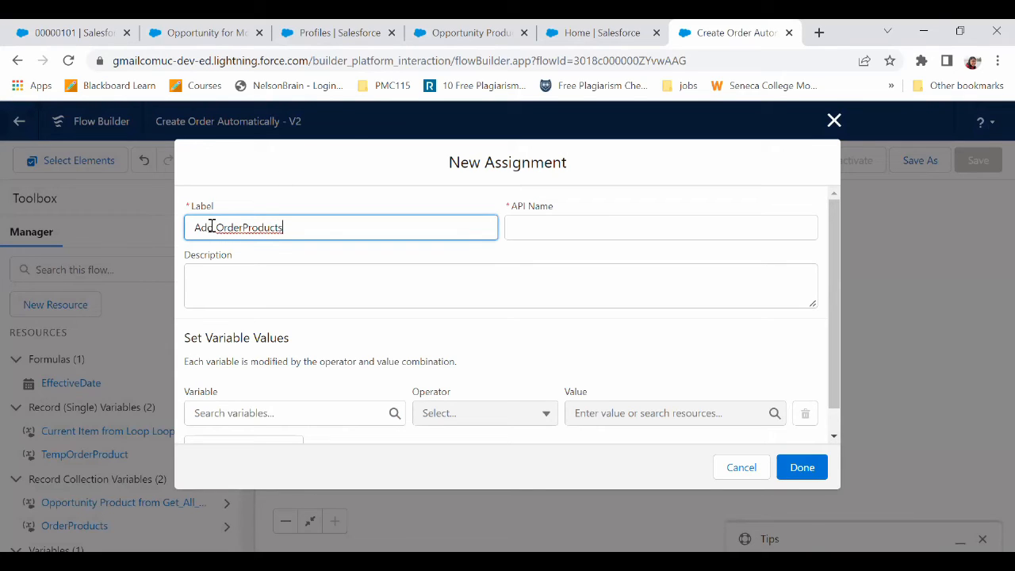
drag(213, 227, 168, 240)
text(Collect All)
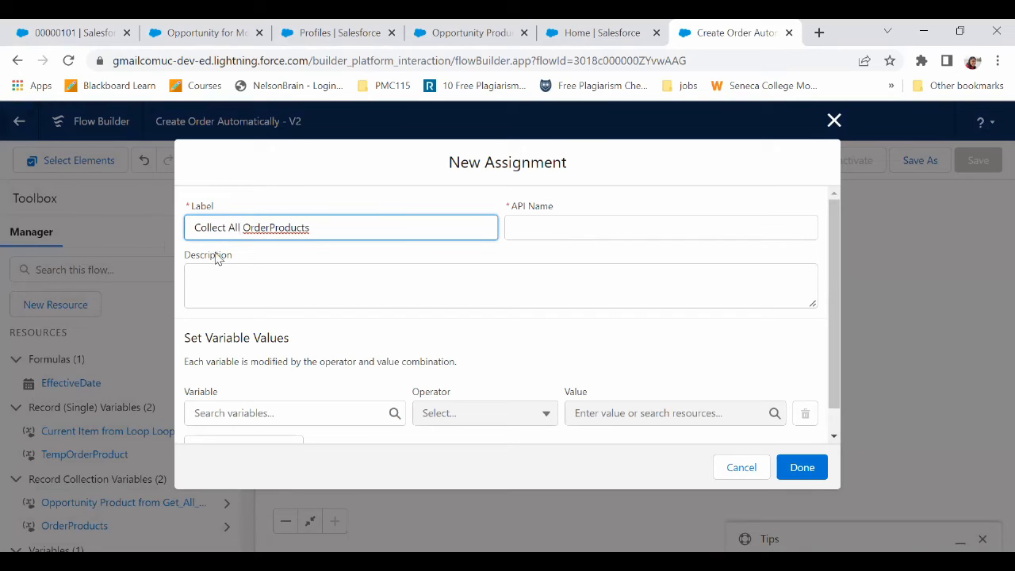
click(248, 268)
Set the assignment to add TempOrderProduct to the OrderProducts collection with the Add operator, and finish it.
click(269, 412)
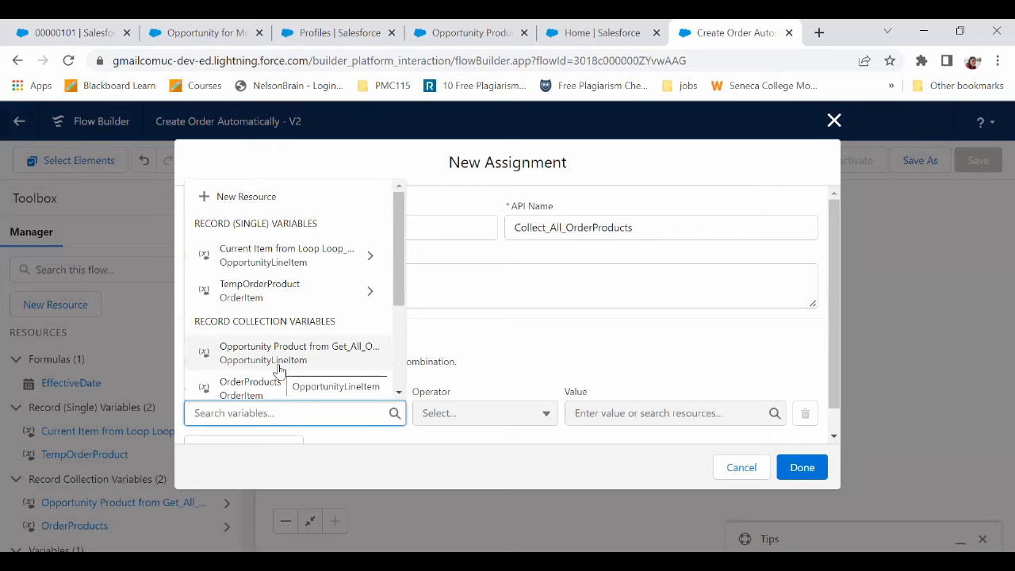
click(286, 390)
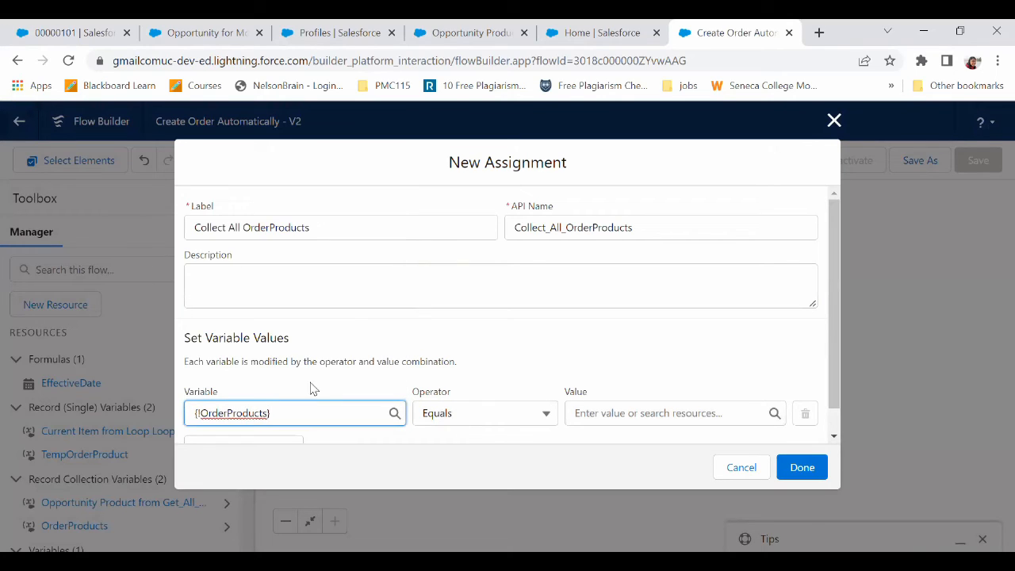
click(471, 415)
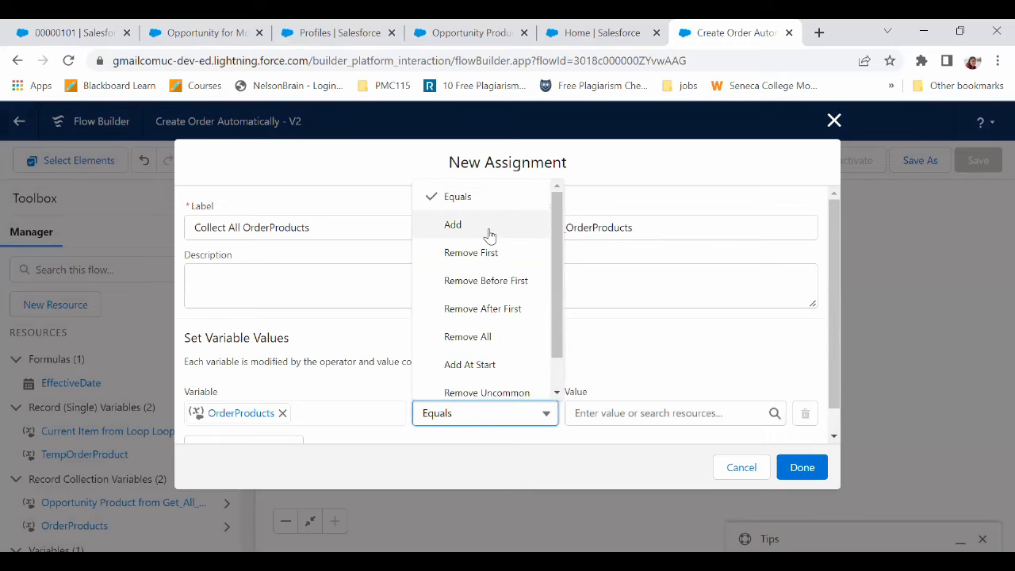
click(455, 224)
click(637, 413)
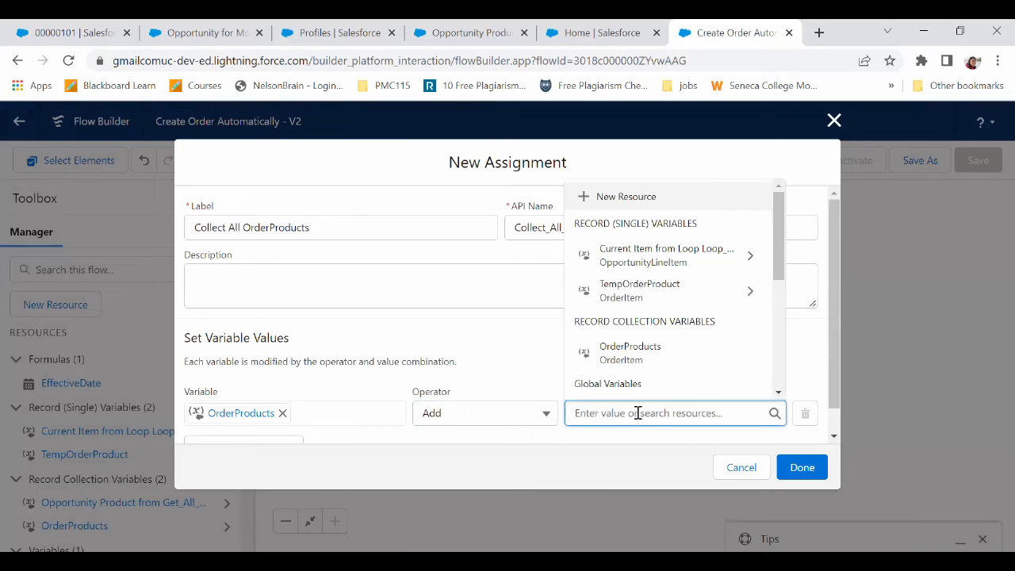
click(643, 287)
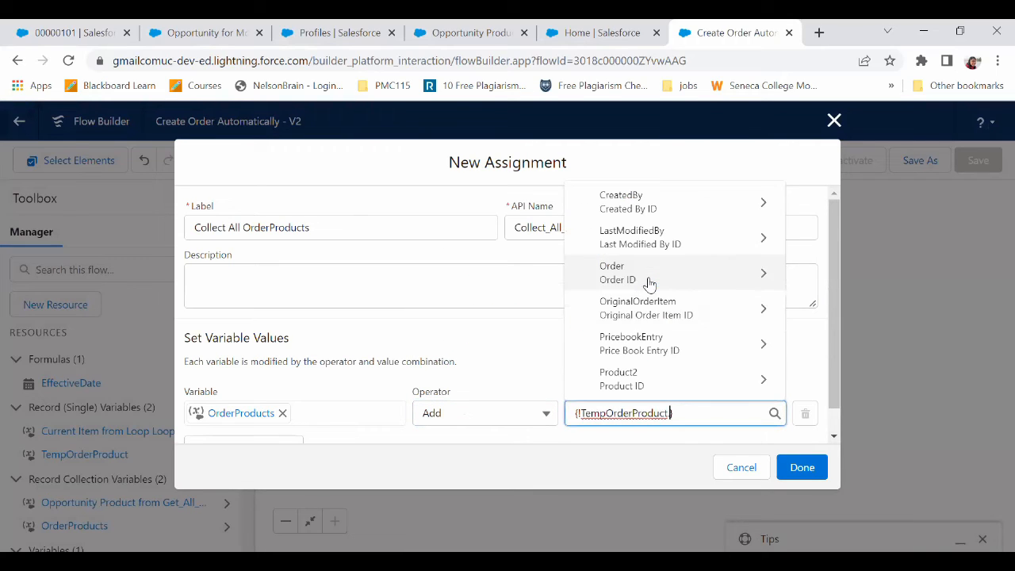
click(797, 347)
click(802, 468)
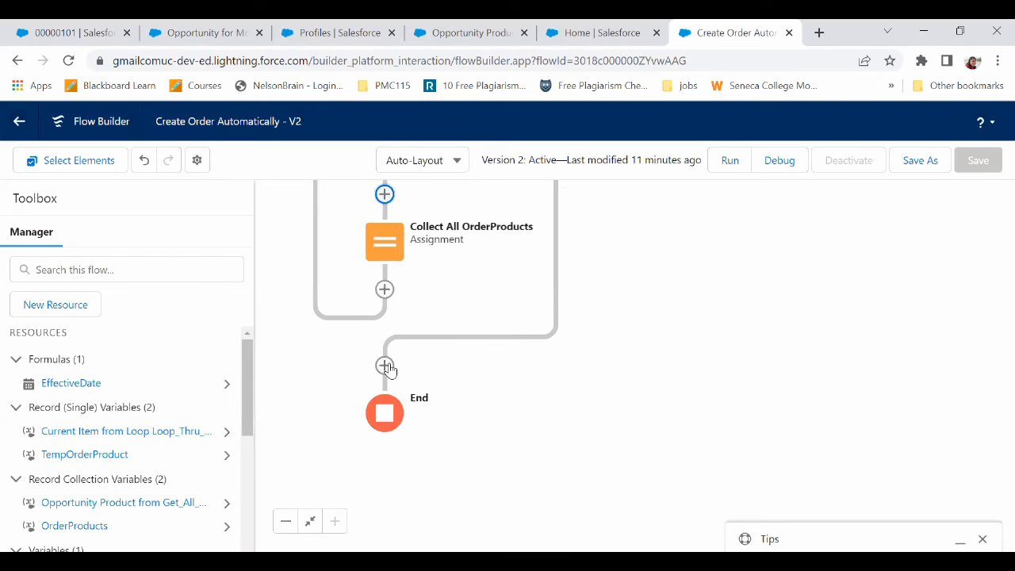
Add a Create Records element after the loop's After Last path, just before End.
click(385, 365)
scroll(660, 428, down, 6)
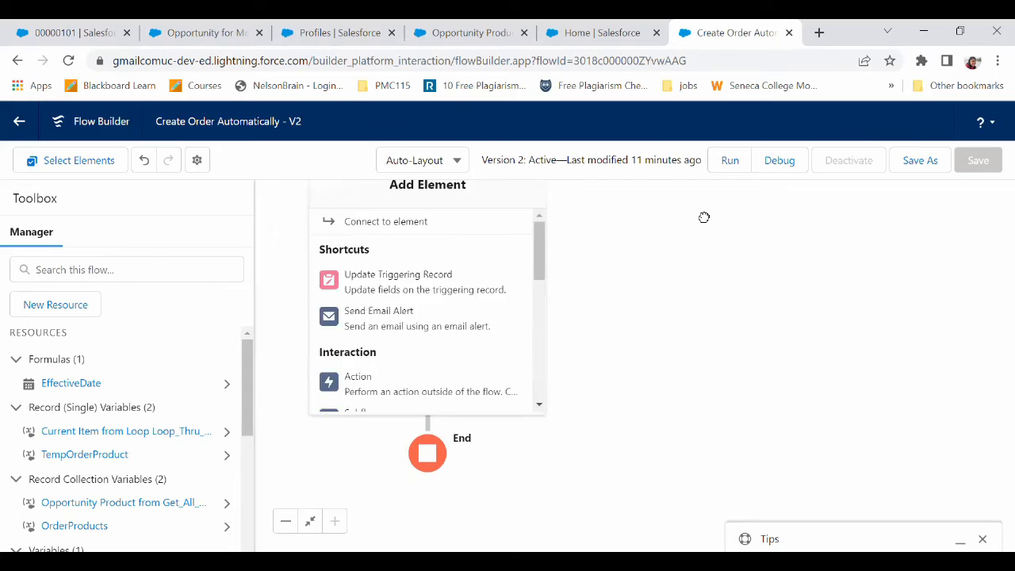
drag(587, 338, 592, 457)
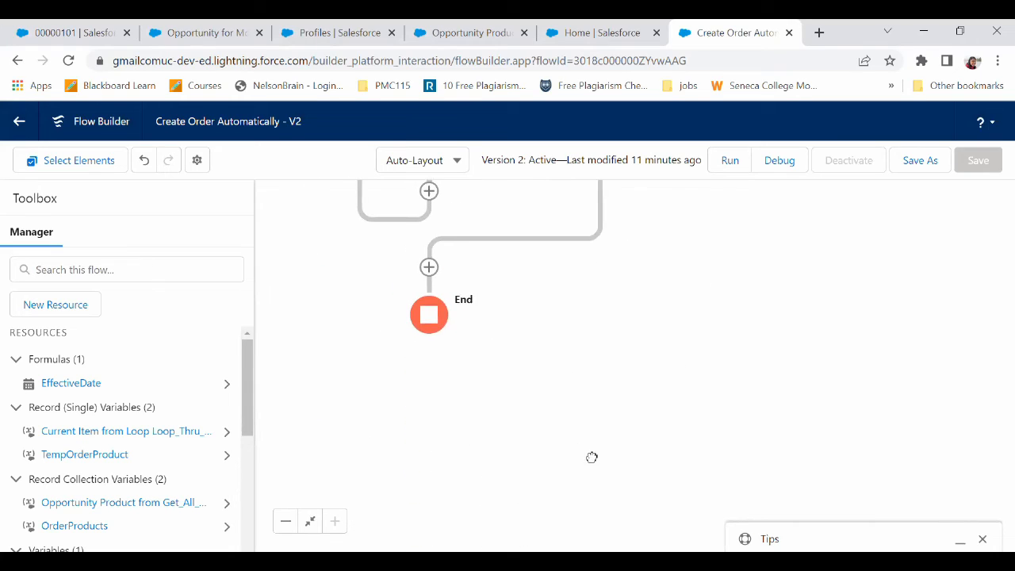
click(434, 276)
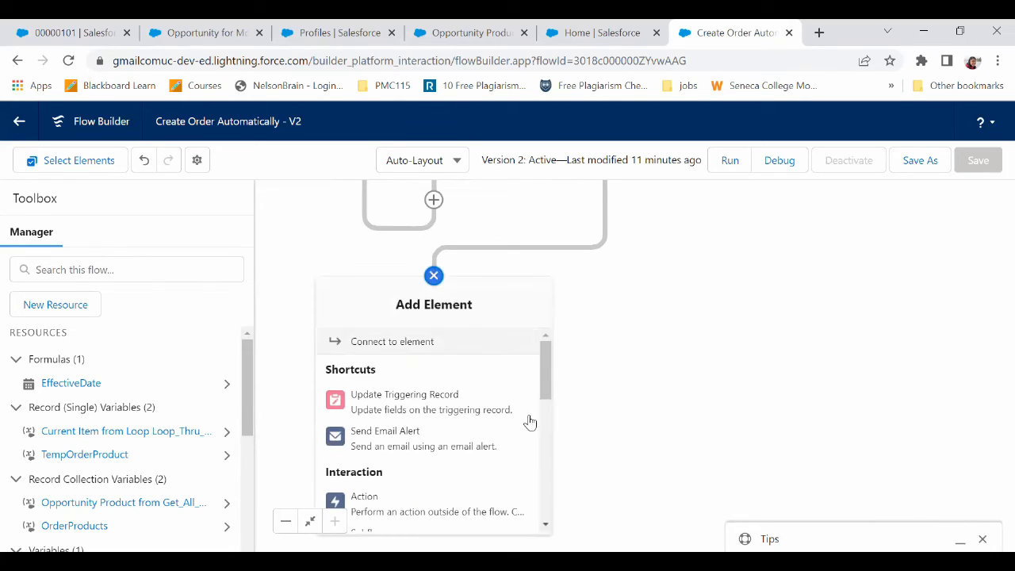
scroll(551, 499, down, 3)
scroll(552, 507, down, 3)
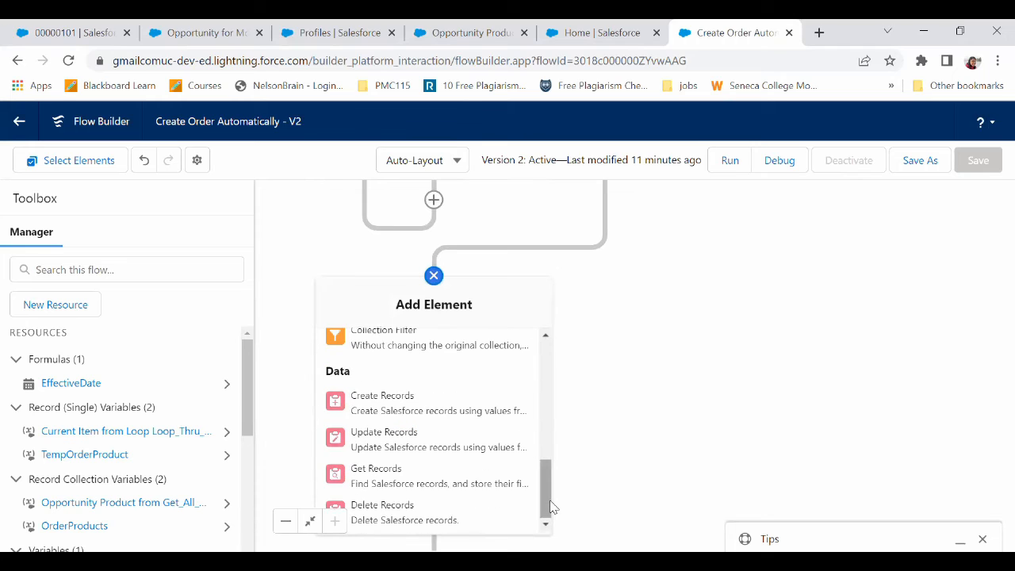
click(388, 393)
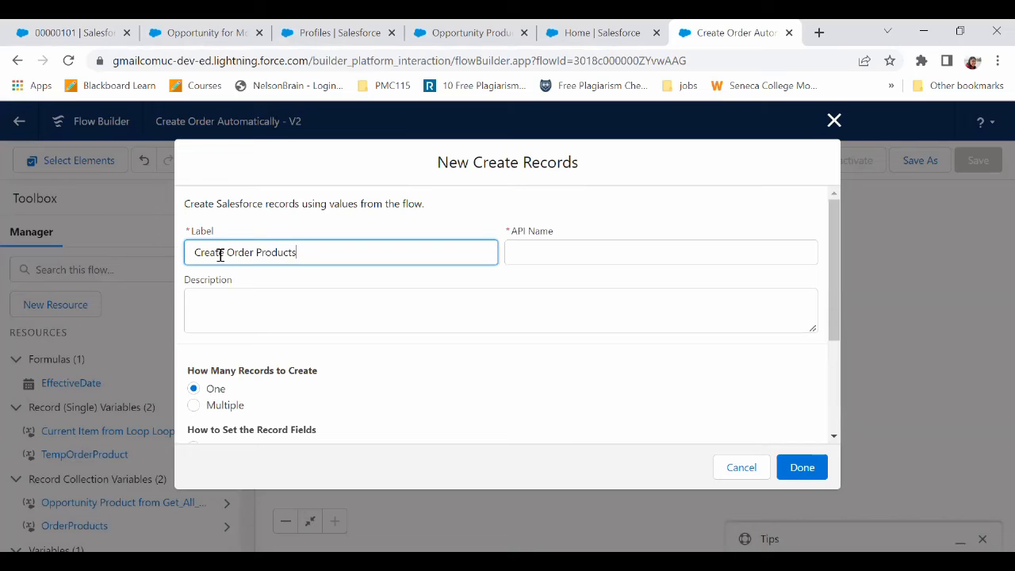
Label the new element Create Order Products, set it to create multiple records from the OrderProducts collection, and finish it.
click(233, 272)
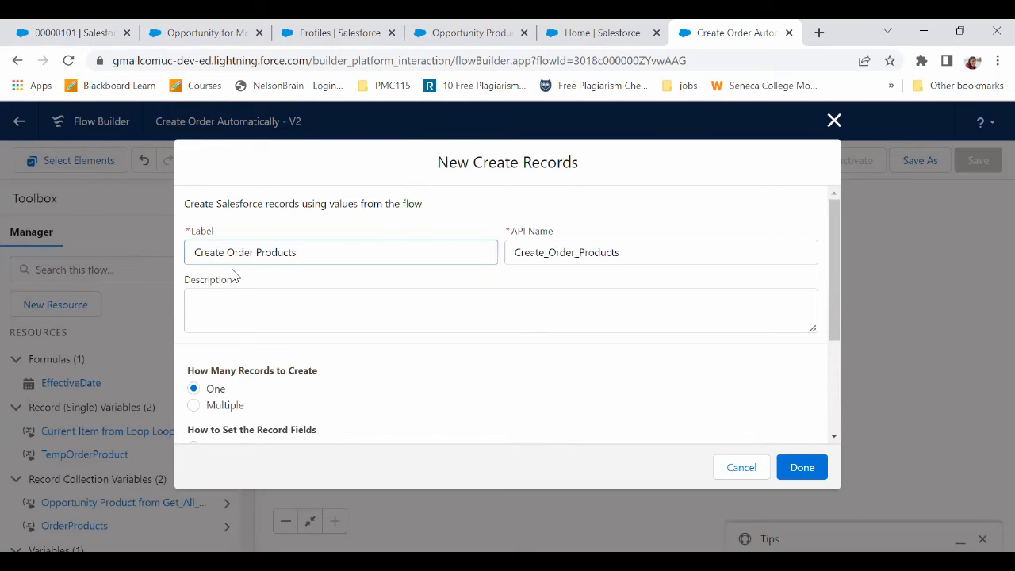
click(194, 406)
click(834, 412)
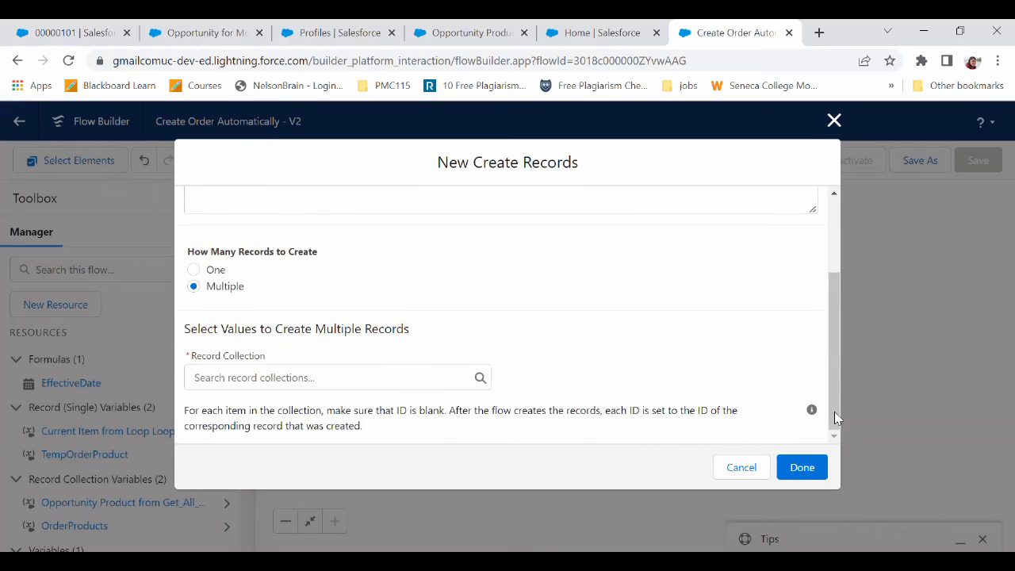
click(264, 377)
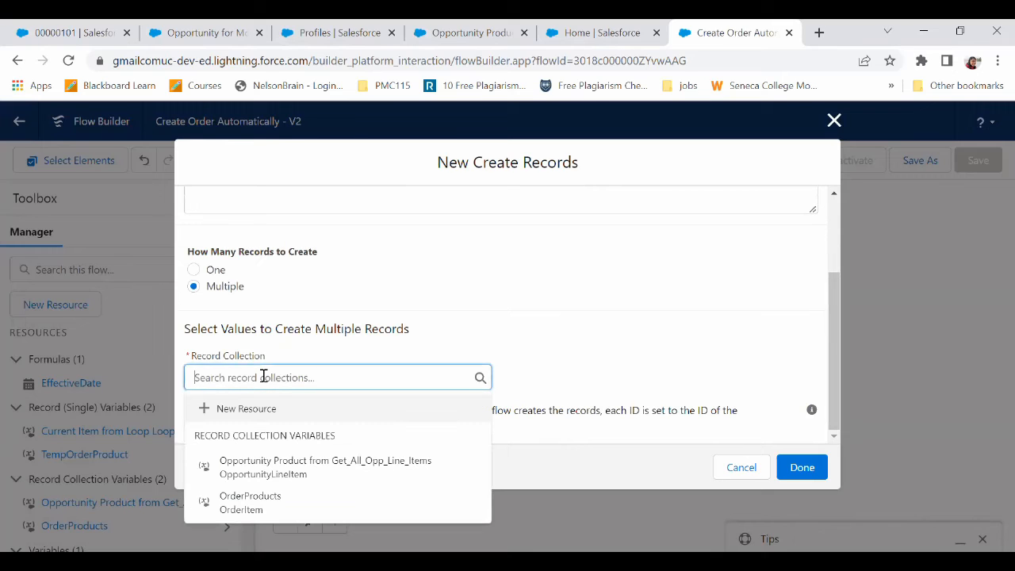
click(290, 503)
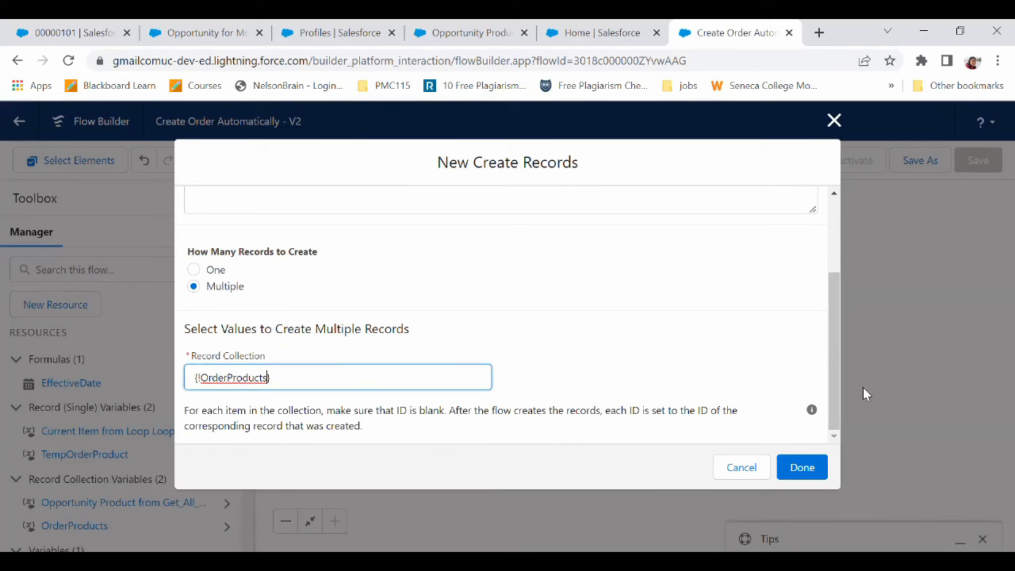
click(819, 469)
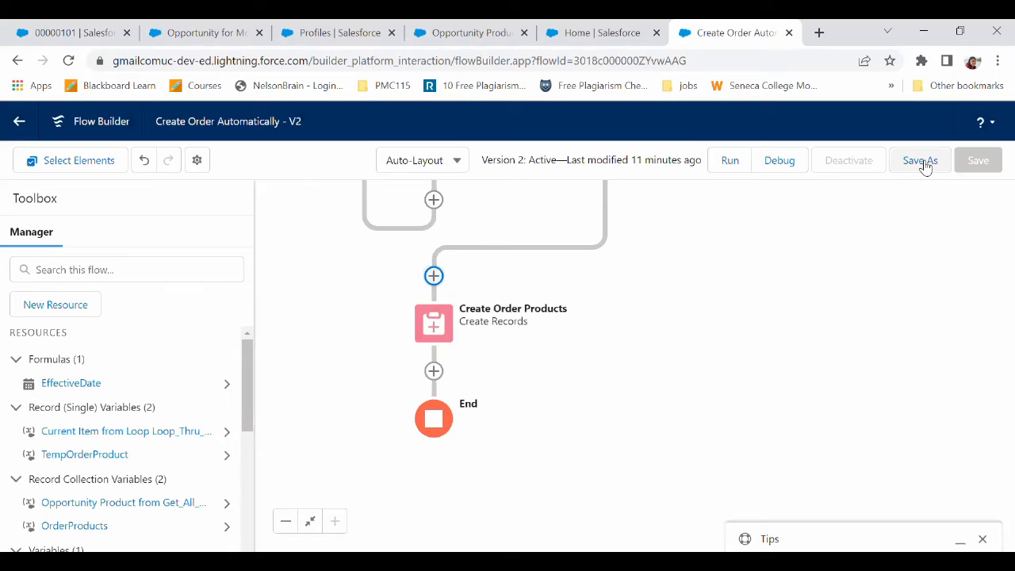
Save the Create Order Automatically flow as a new version and activate it.
click(921, 161)
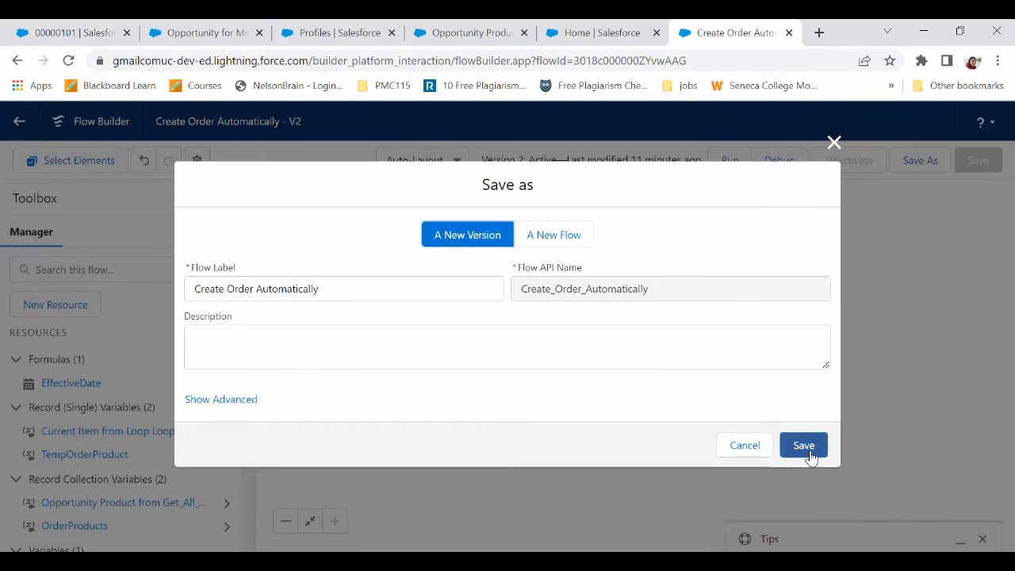
click(803, 446)
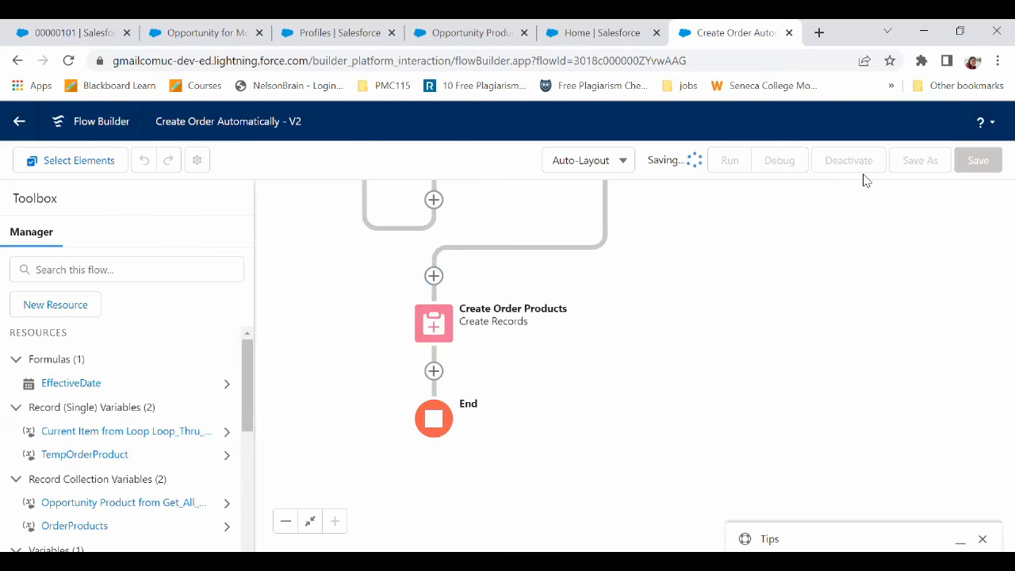
click(833, 171)
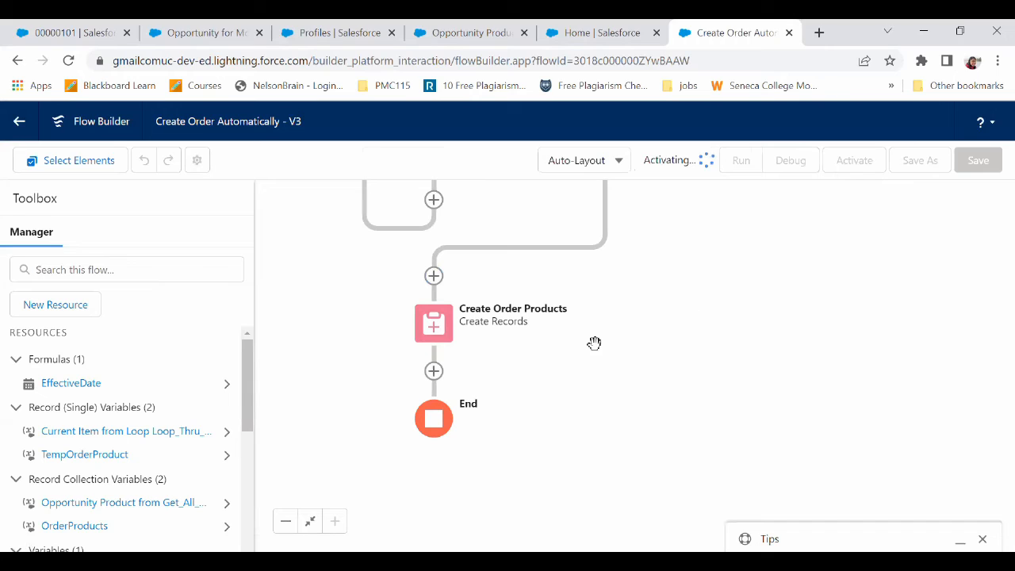
Start a new opportunity named opp3 in Salesforce Sales with the close date 2022-05-26.
click(57, 24)
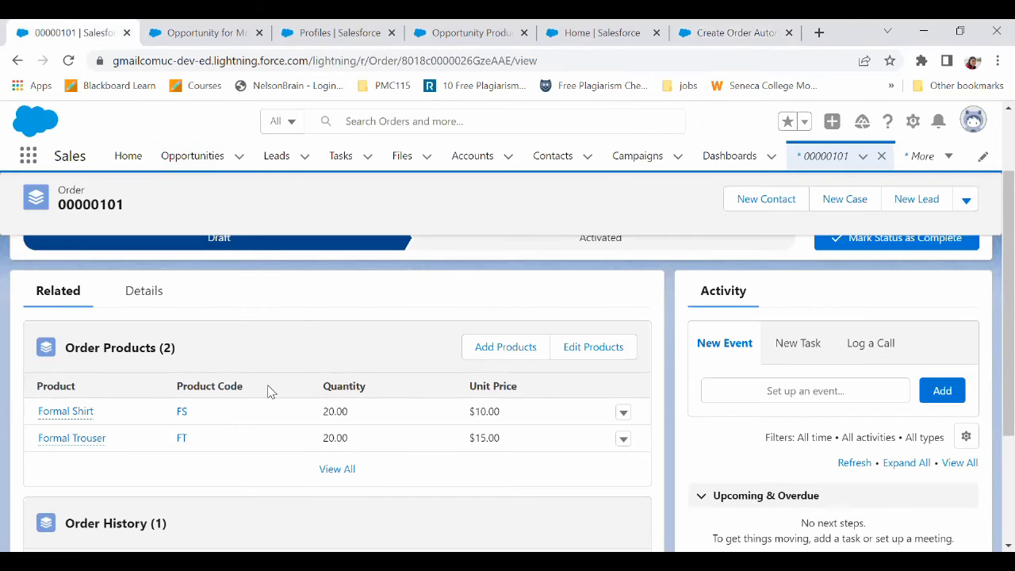
click(193, 156)
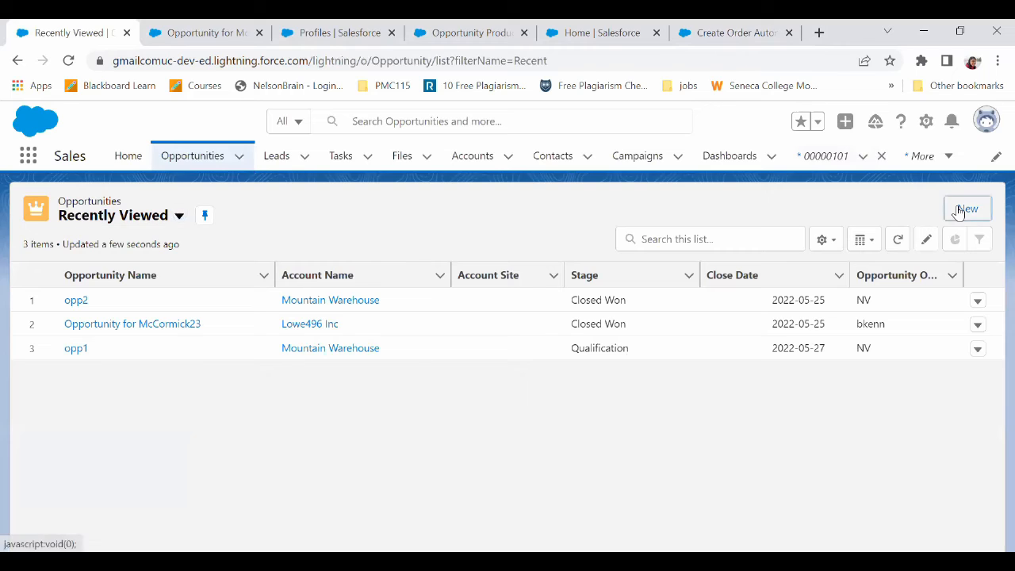
click(964, 210)
click(415, 352)
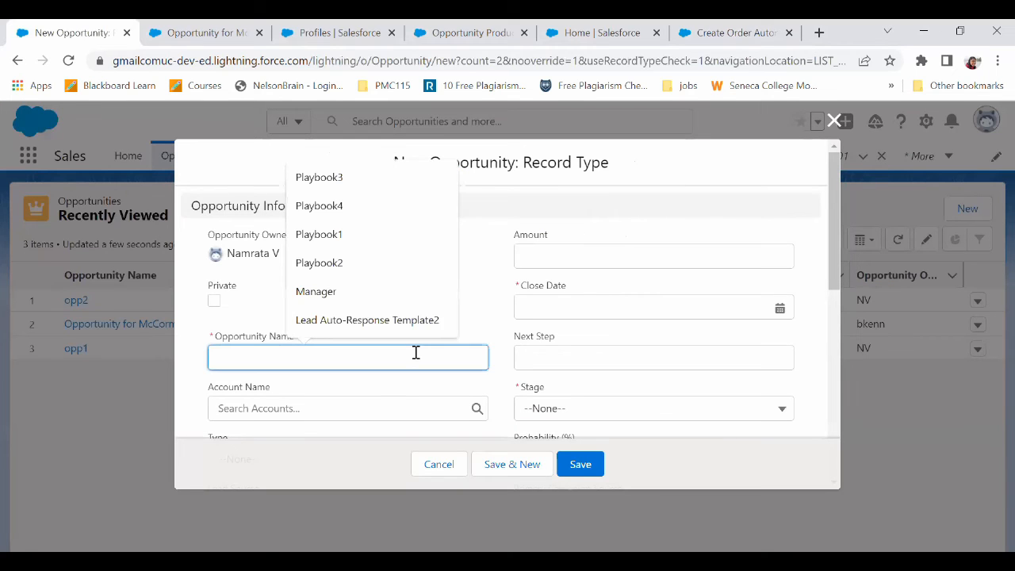
text(opp3)
click(544, 306)
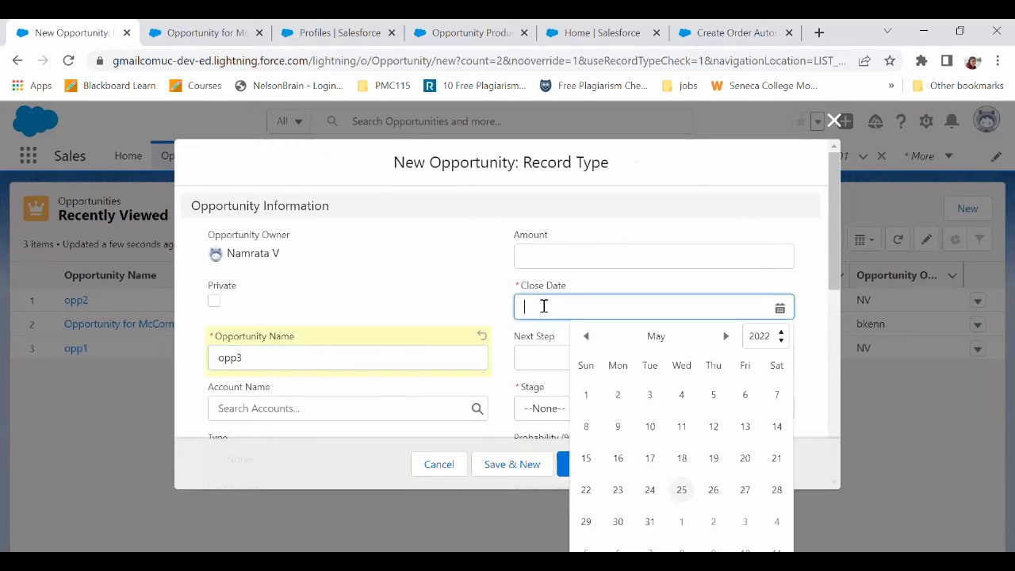
click(704, 487)
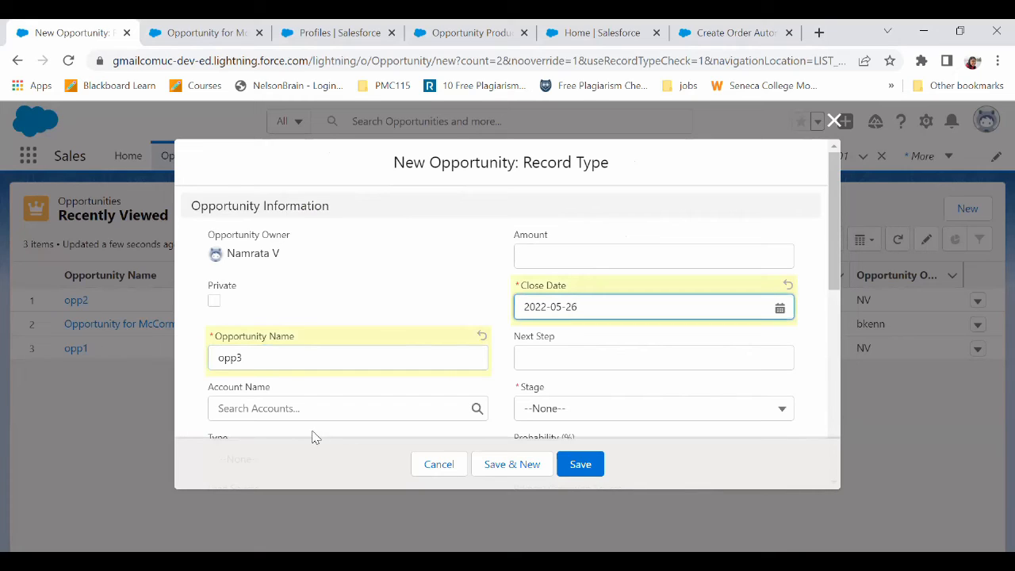
Save the opportunity with account Mountain Warehouse and stage Id. Decision Makers, and show its related lists.
click(342, 407)
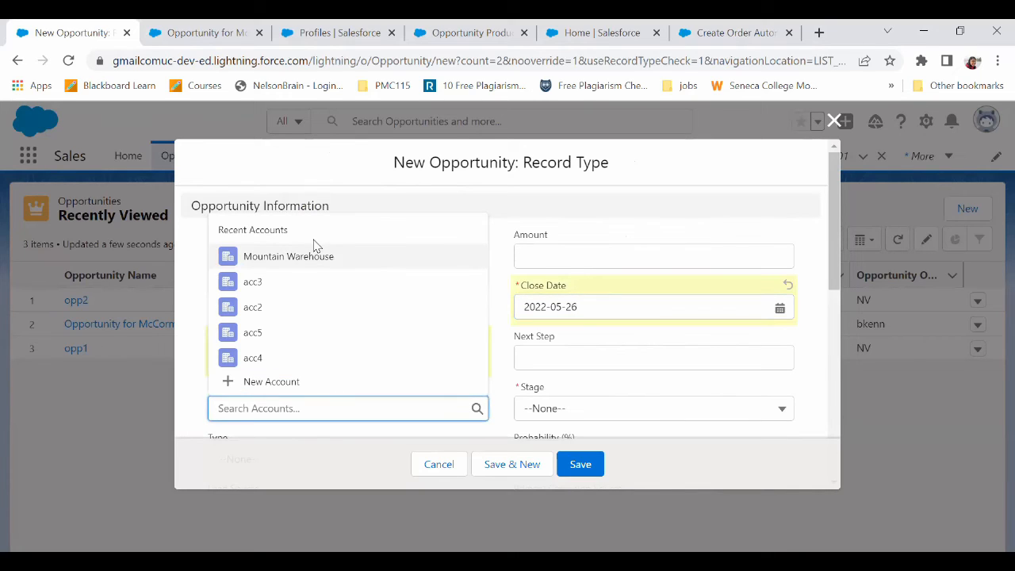
click(329, 266)
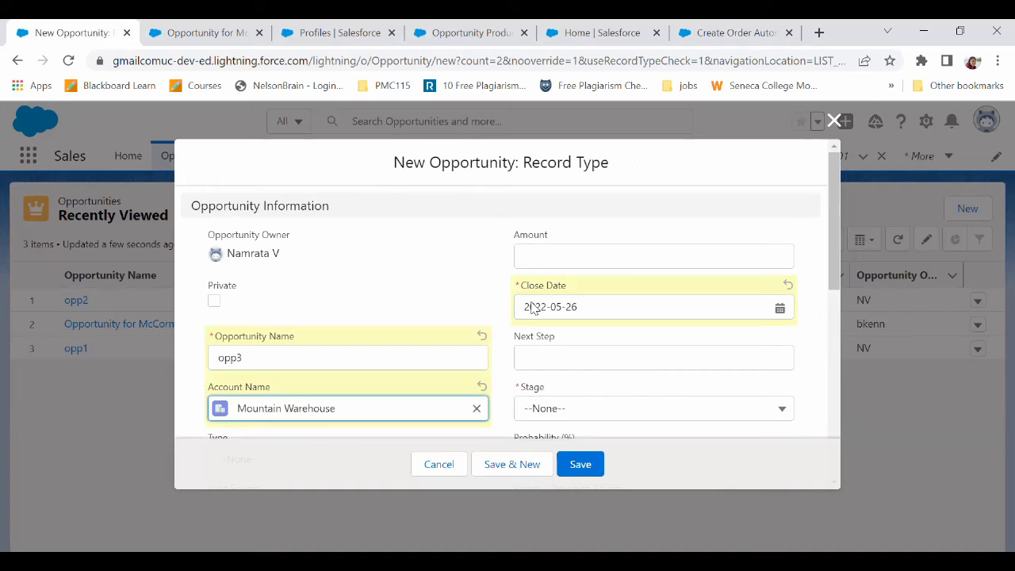
click(547, 408)
click(582, 332)
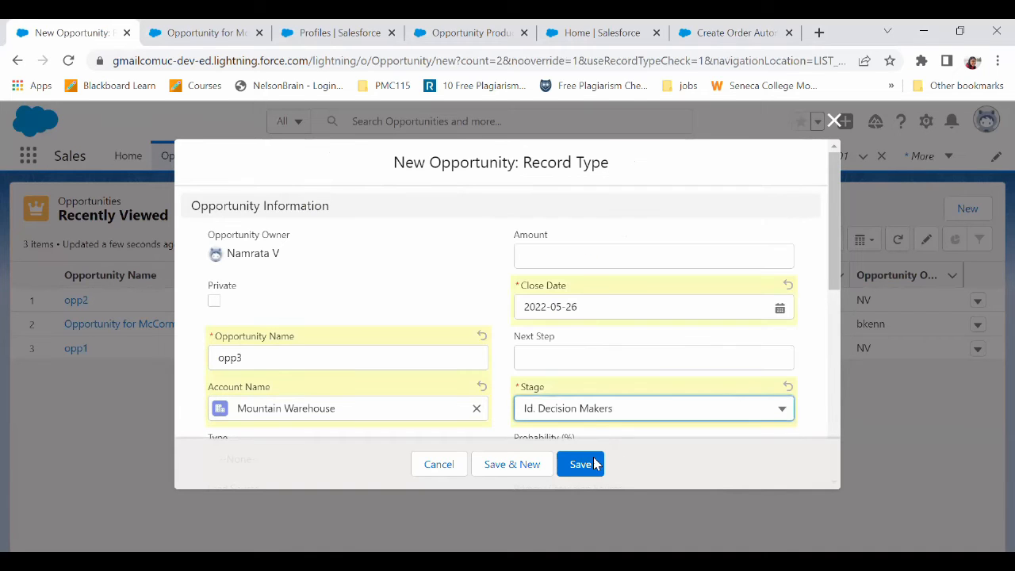
click(594, 467)
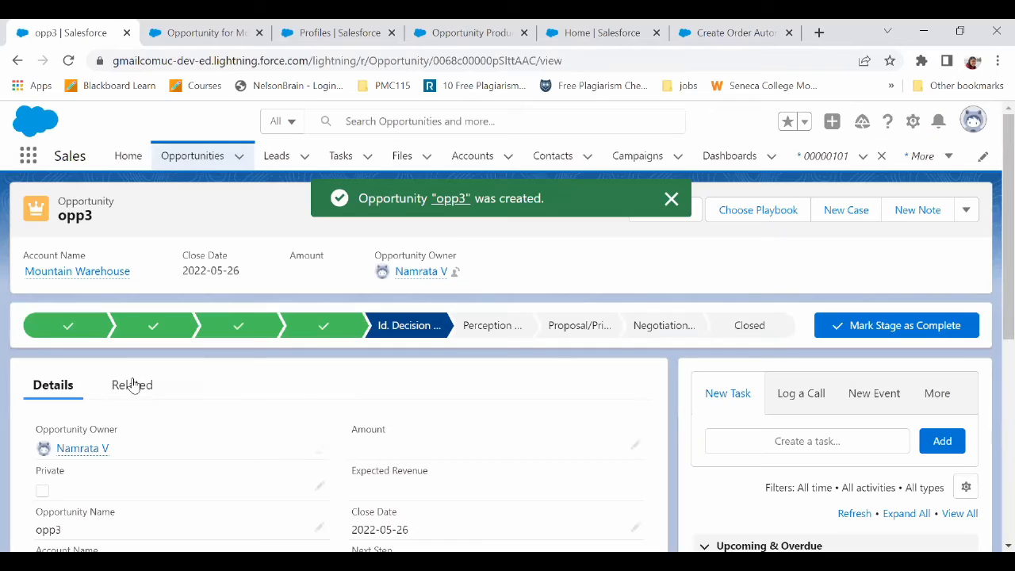
click(133, 385)
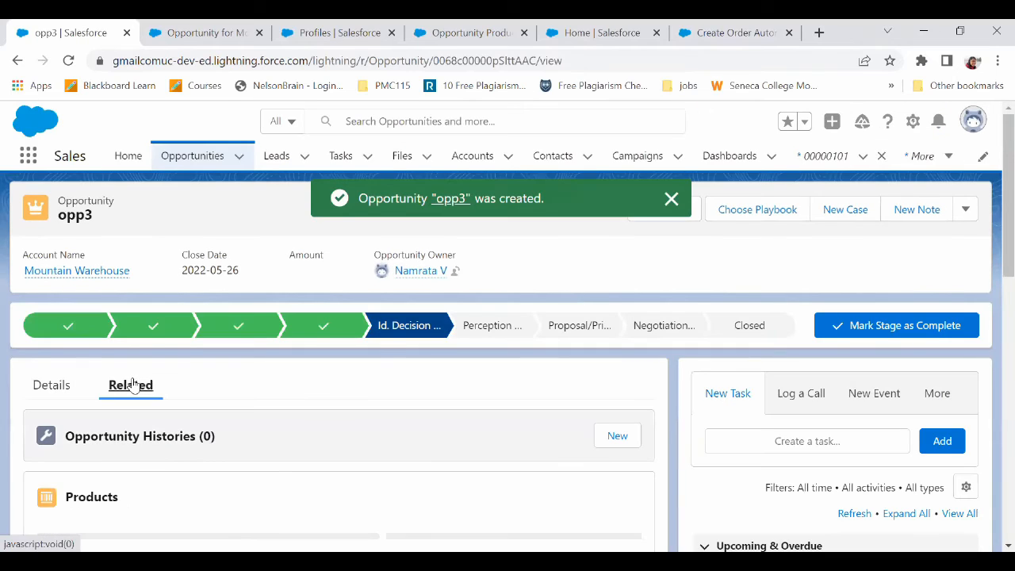
scroll(568, 342, down, 3)
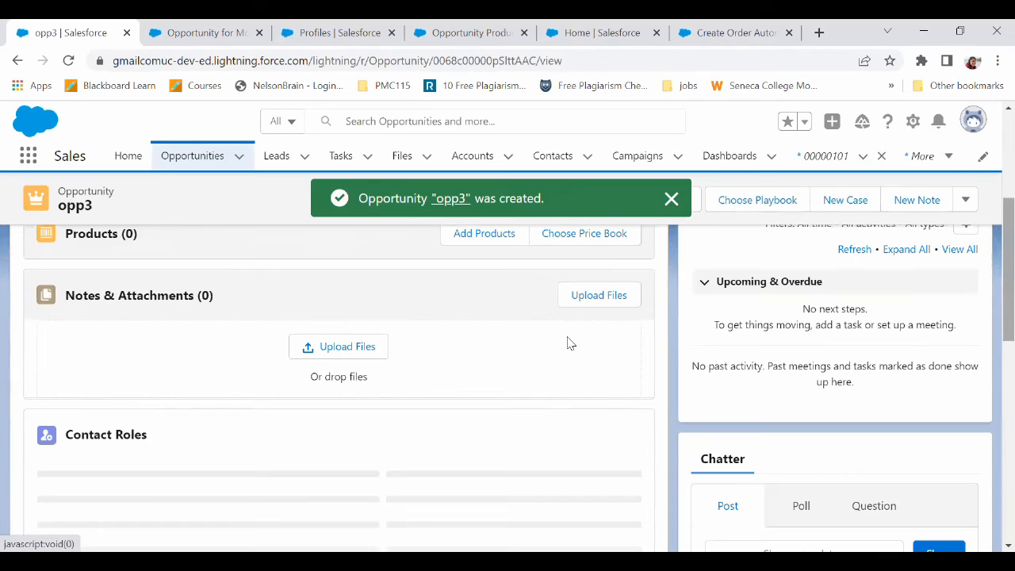
Set the price book of opportunity opp3 to Standard.
click(590, 234)
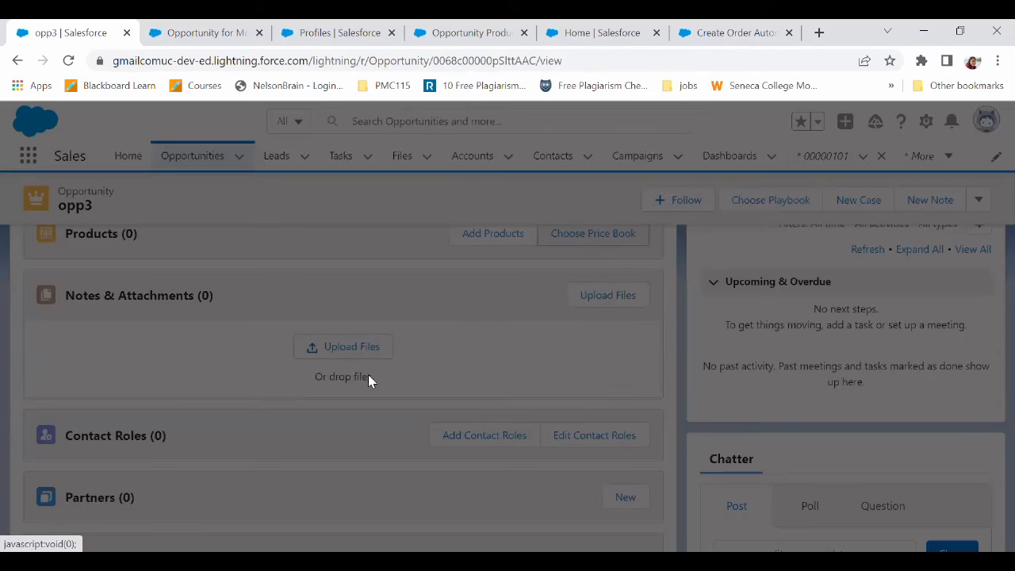
click(372, 362)
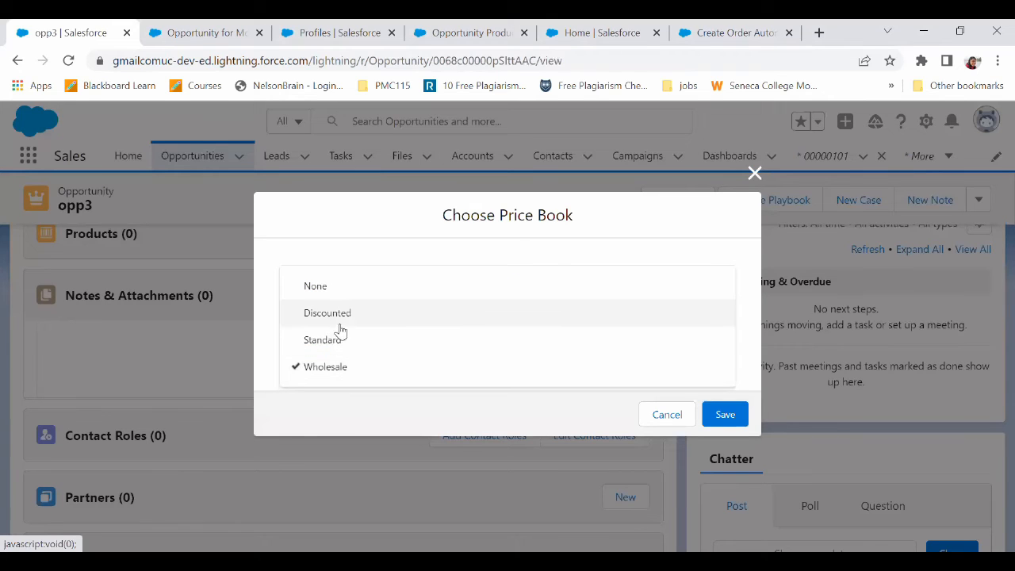
click(340, 338)
click(725, 415)
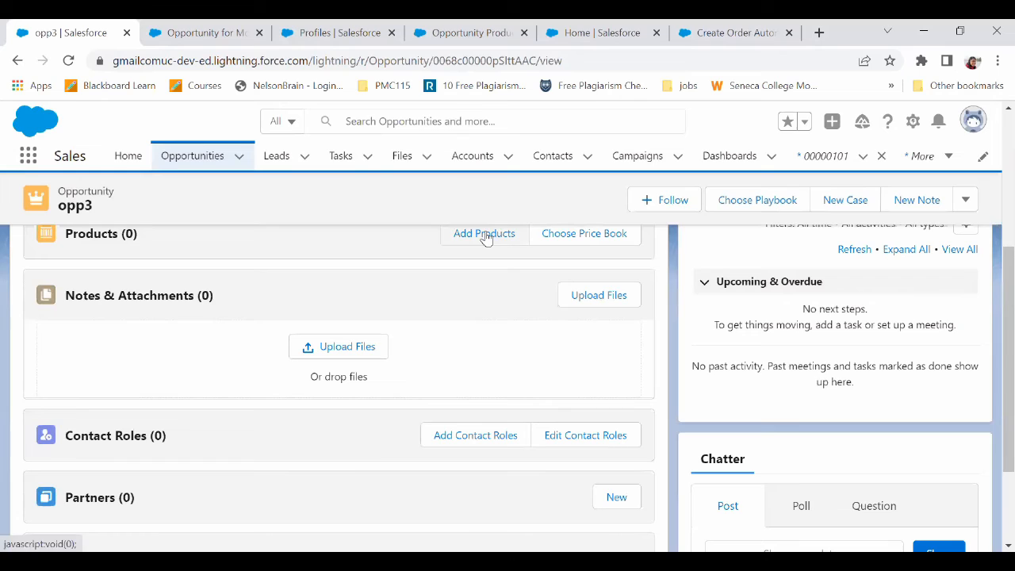
Look for Formal products to add to opp3 from the Standard price book, and close the product selection.
click(485, 232)
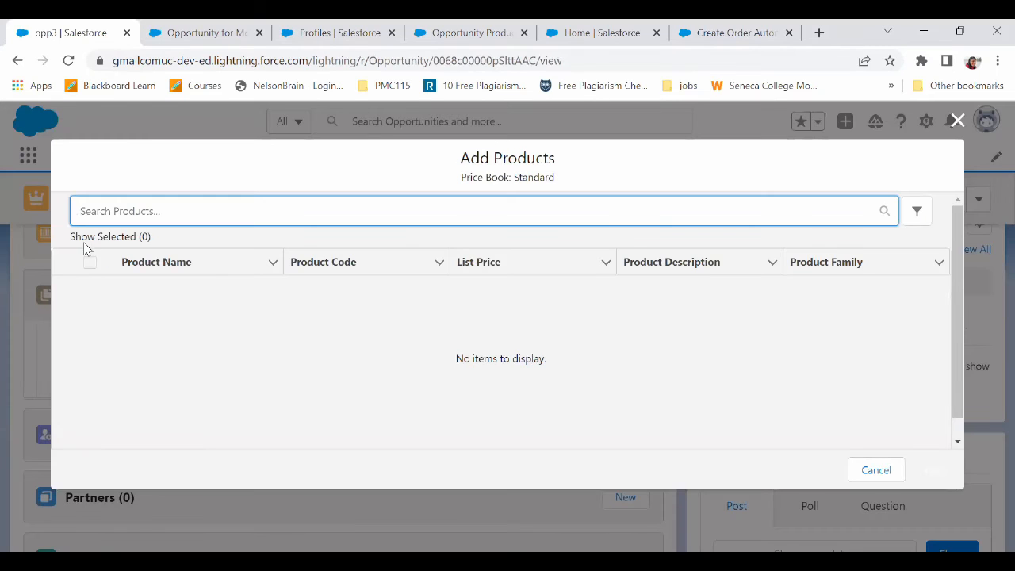
click(957, 268)
drag(957, 268, 971, 246)
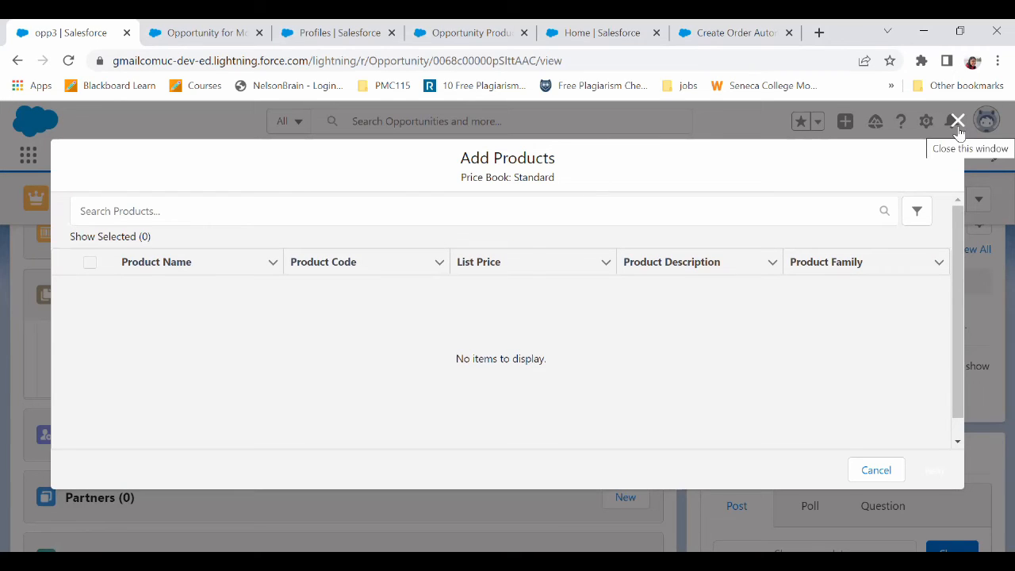
click(304, 202)
text(Form)
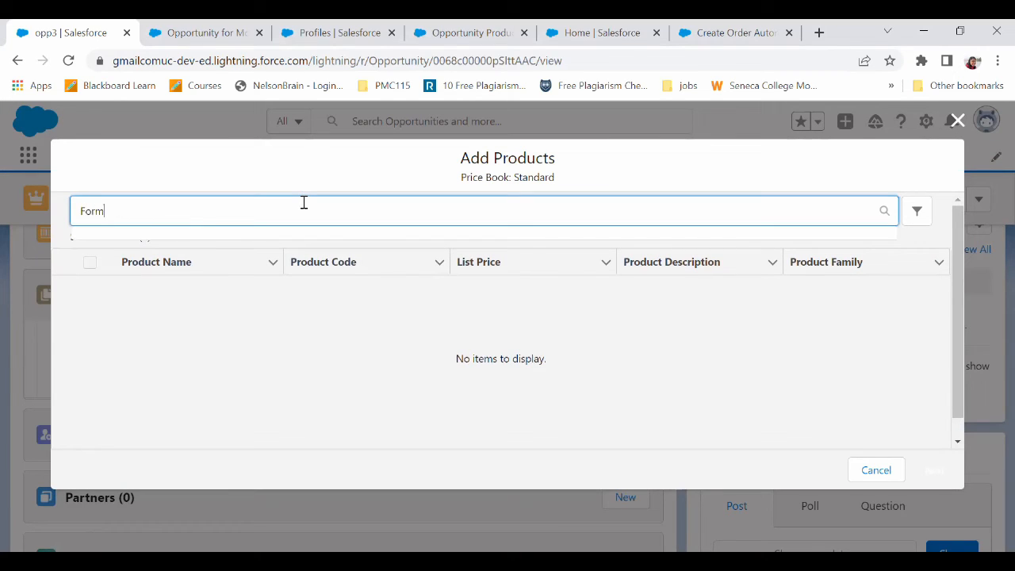
text(al)
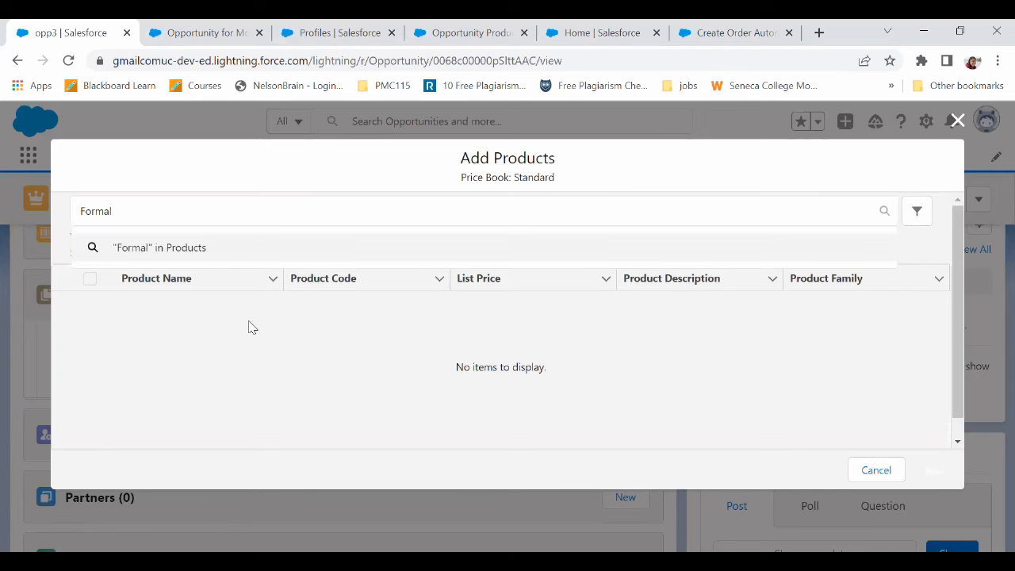
click(957, 120)
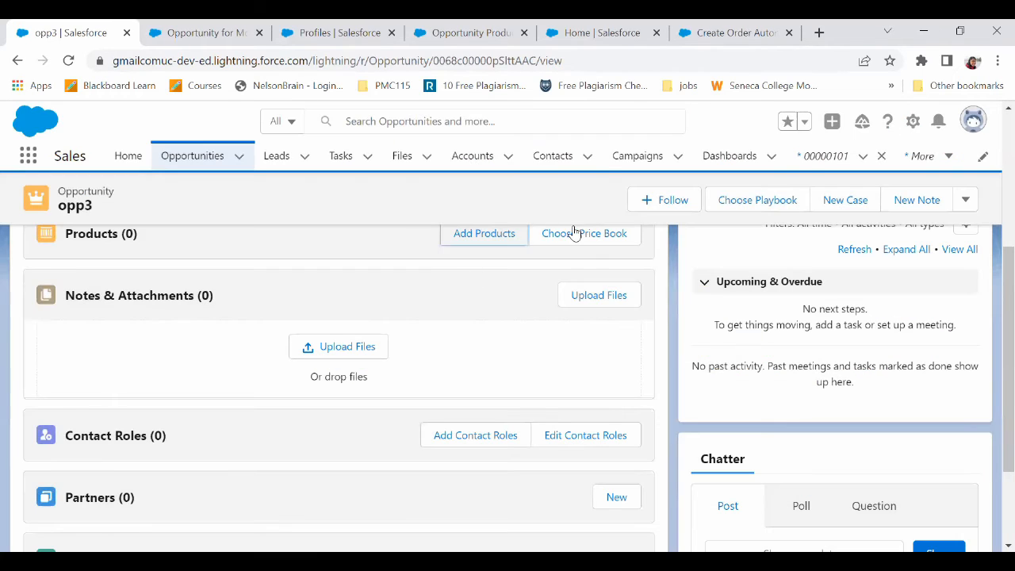
Set the price book of opportunity opp3 to Discounted and confirm the change.
click(577, 238)
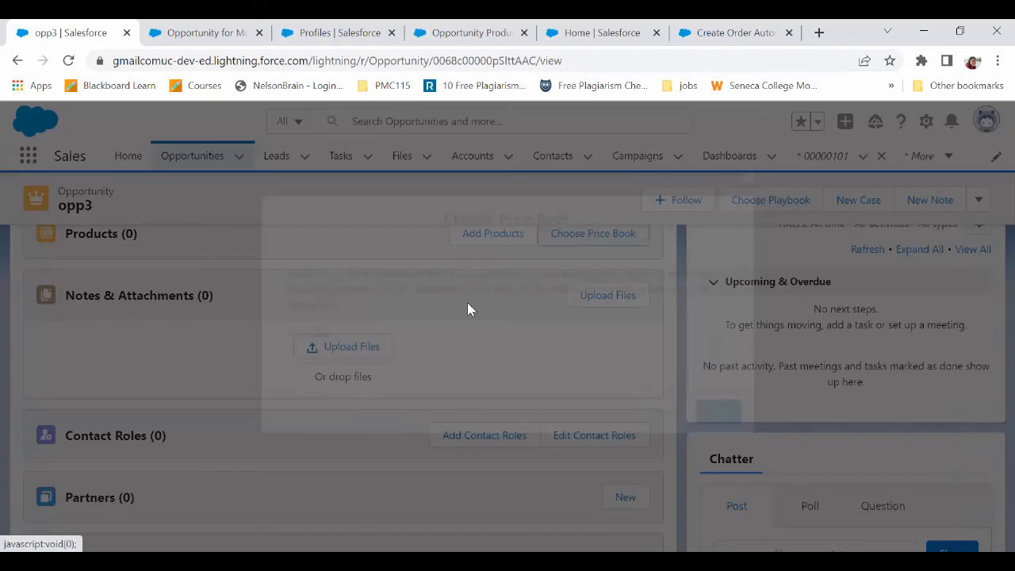
click(385, 363)
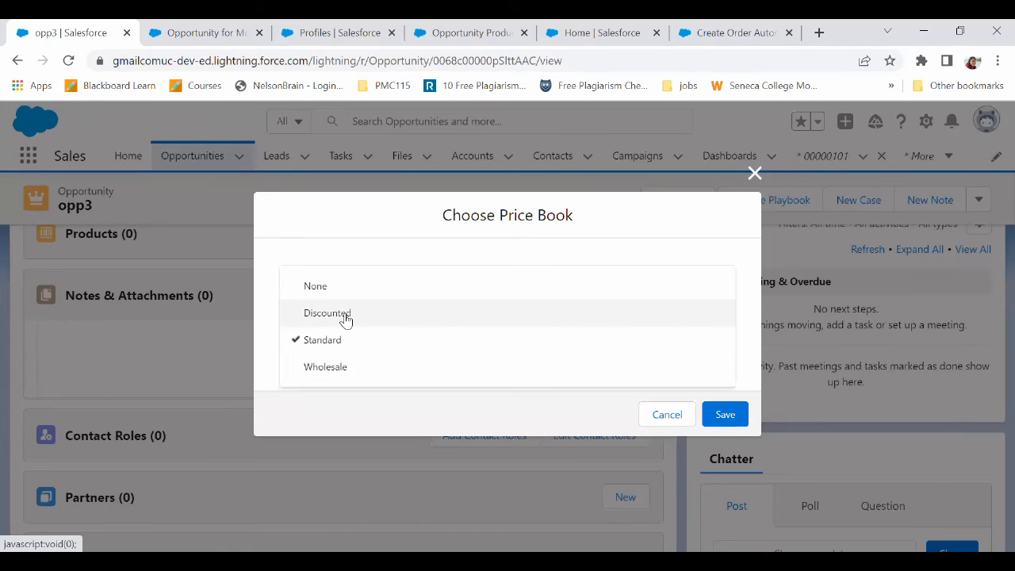
click(344, 317)
click(742, 410)
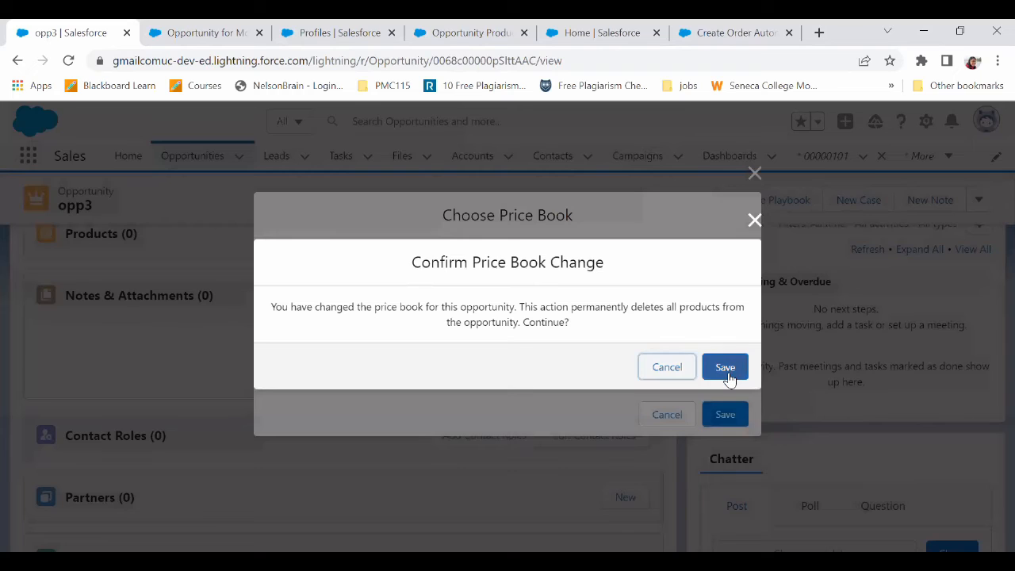
click(726, 372)
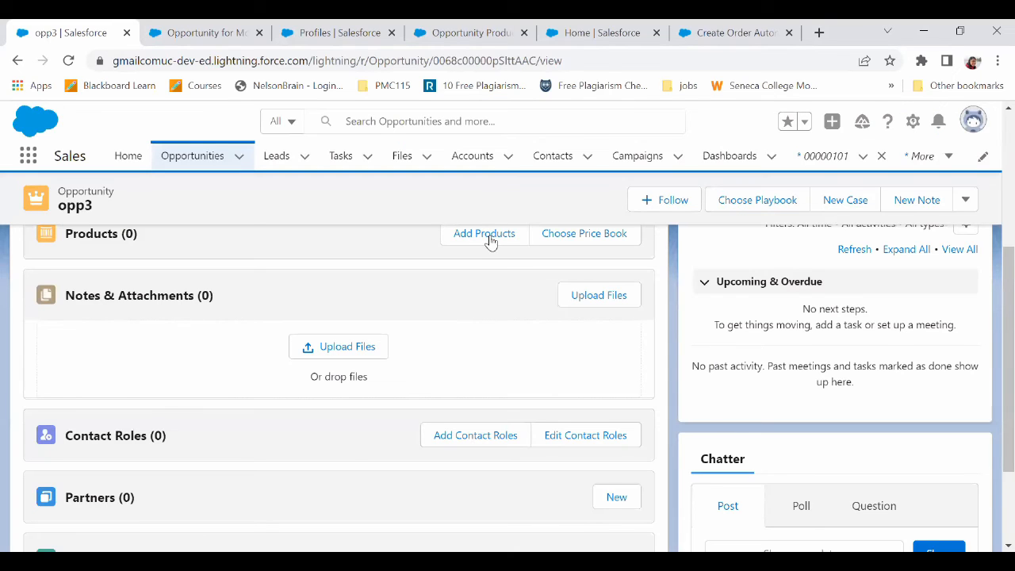
Select Formal Shirt and Formal Trouser from the Discounted price book as products for opportunity opp3.
click(490, 237)
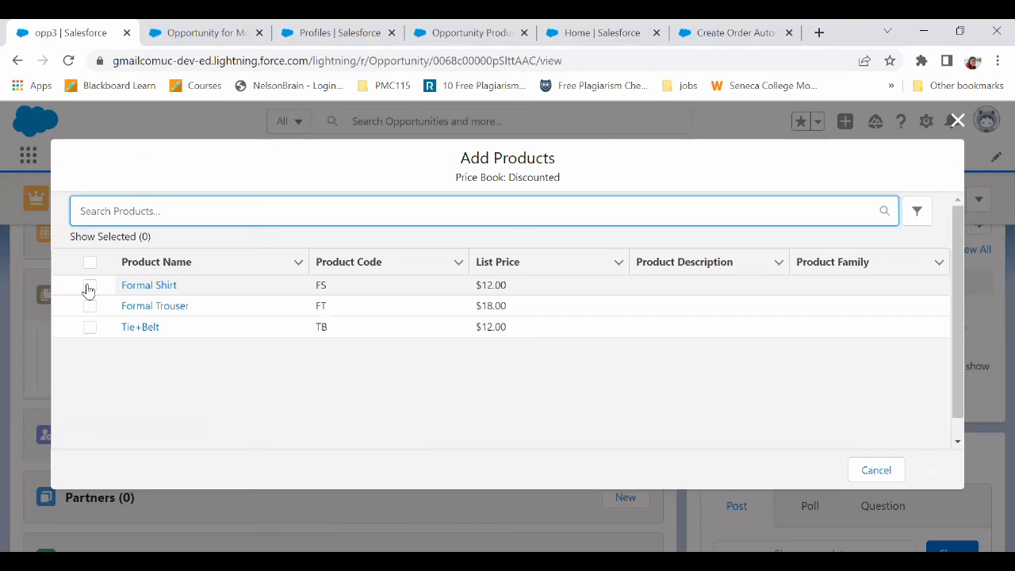
click(90, 286)
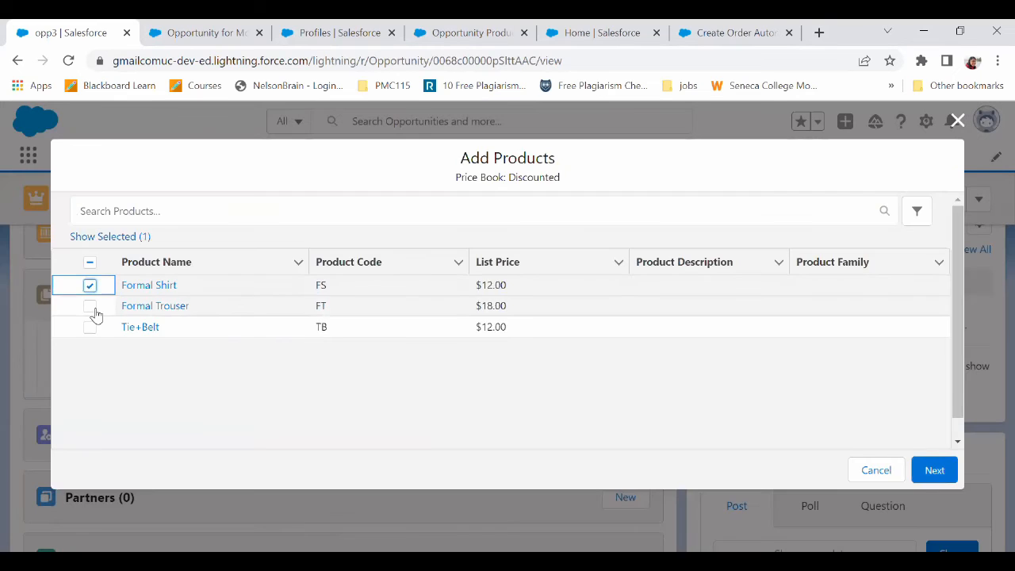
click(89, 306)
click(933, 469)
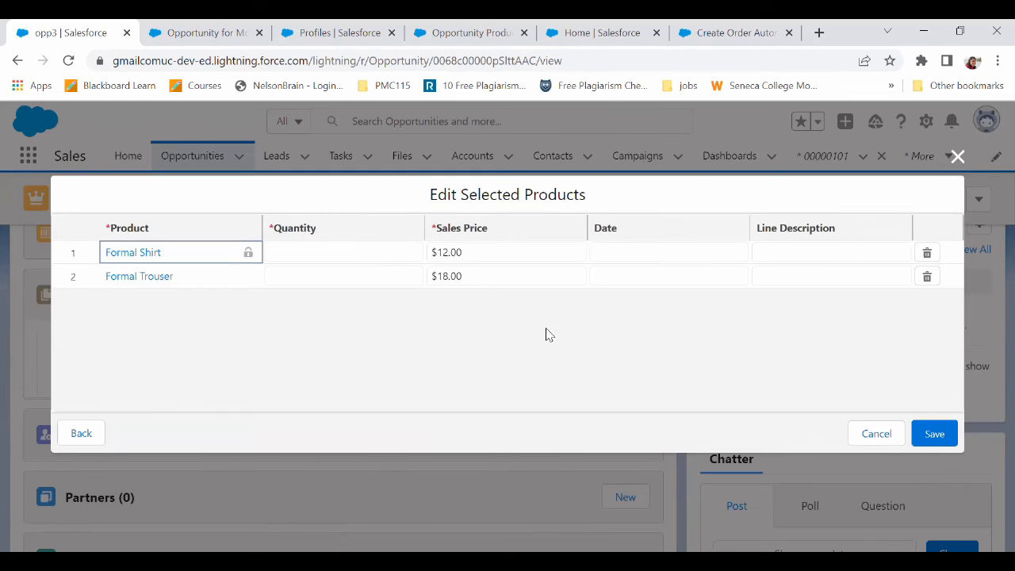
Set the quantity of Formal Shirt and Formal Trouser to 20 each and save the opportunity products.
click(328, 252)
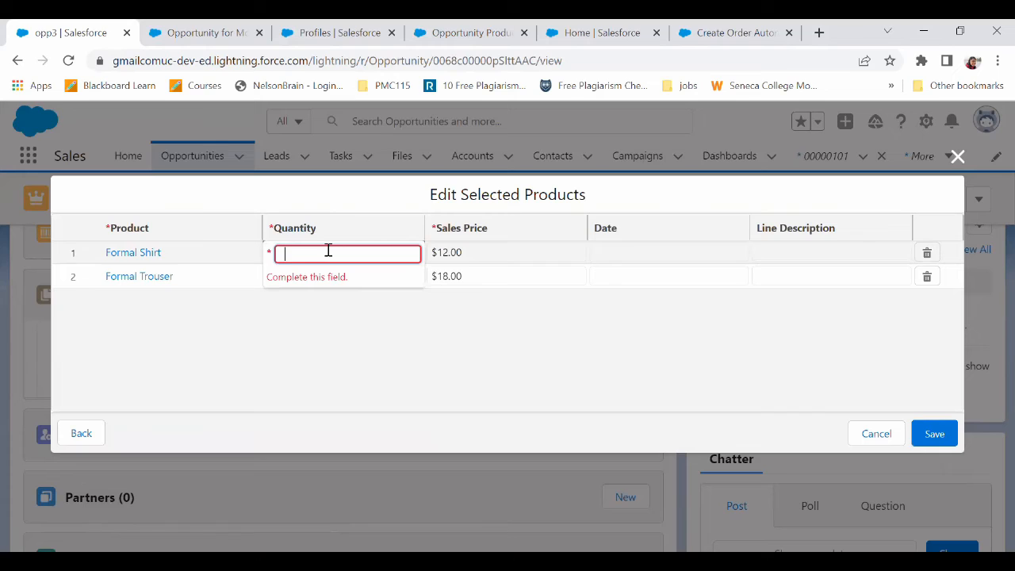
text(40)
click(307, 317)
click(305, 278)
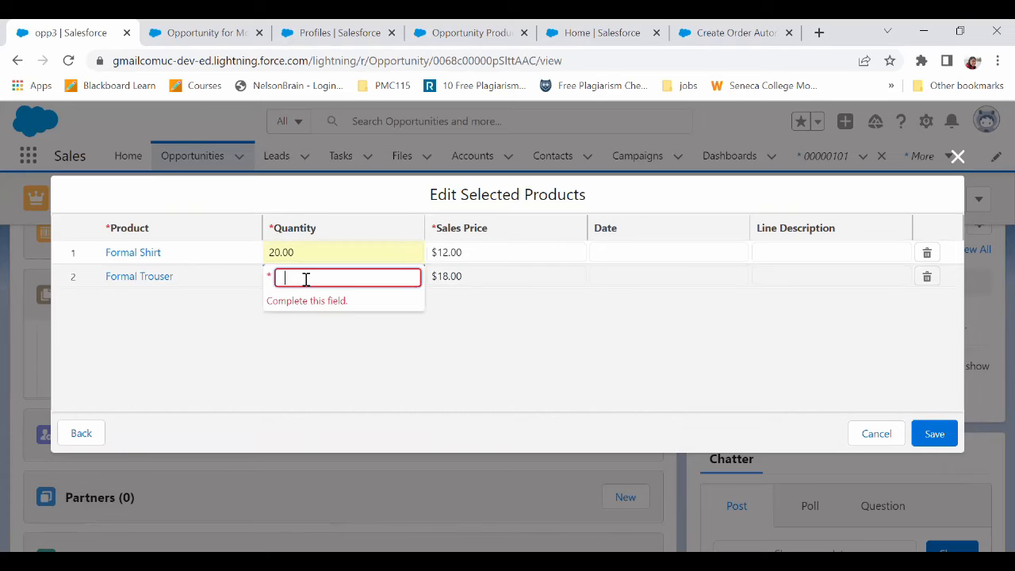
click(466, 351)
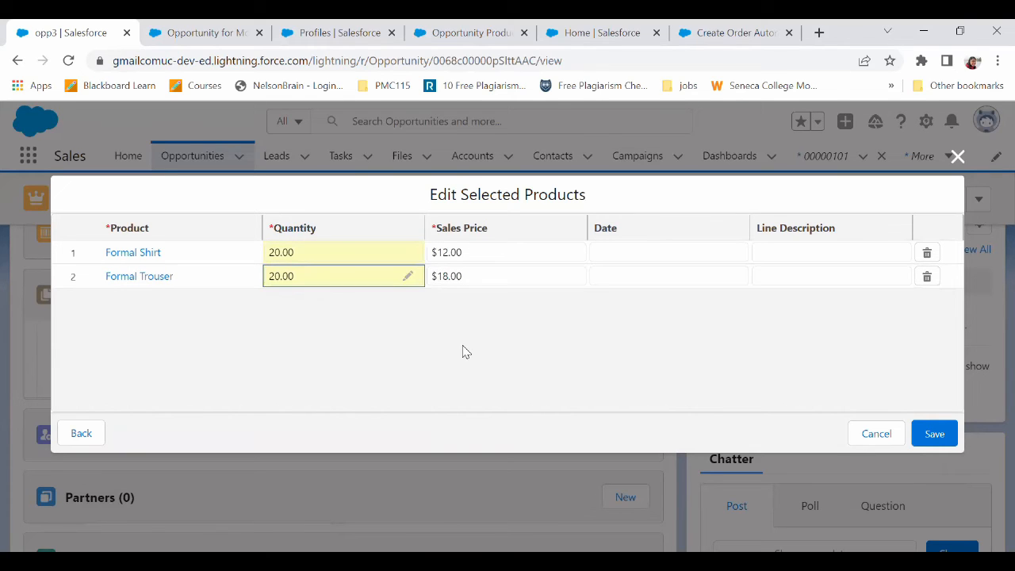
click(936, 434)
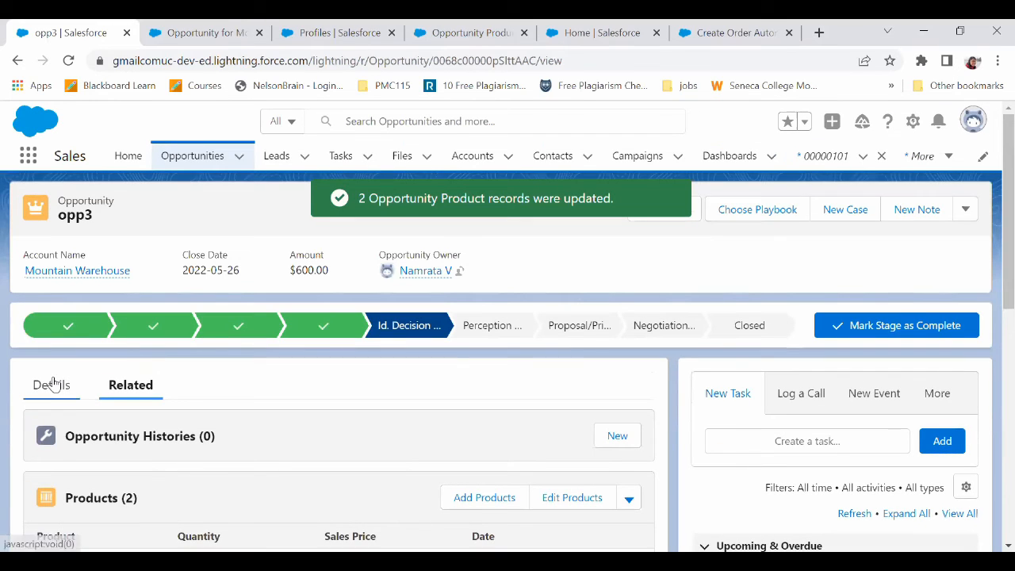
Change the stage of opportunity opp3 to Closed Won in its details and save the record.
click(53, 384)
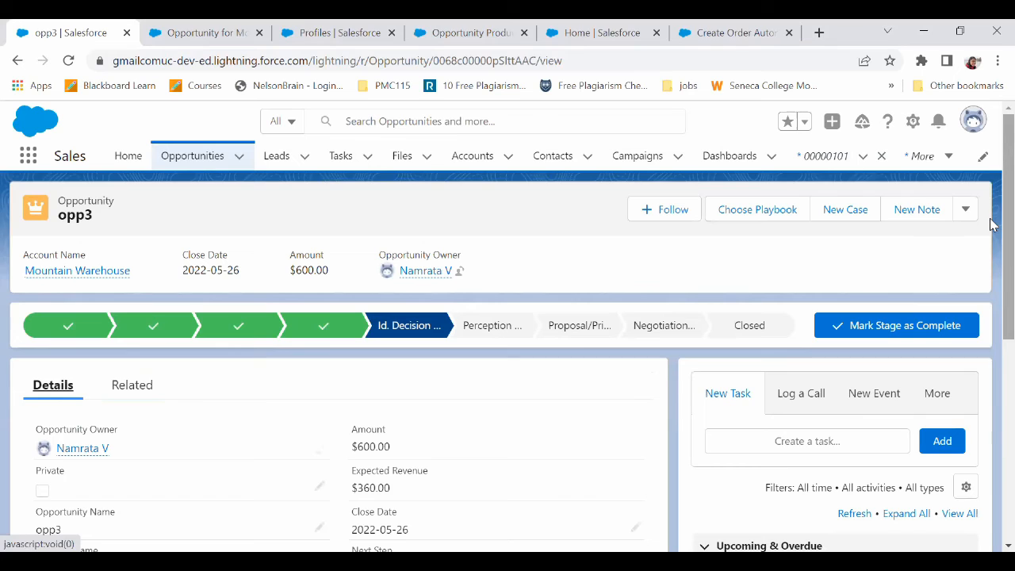
scroll(991, 291, down, 3)
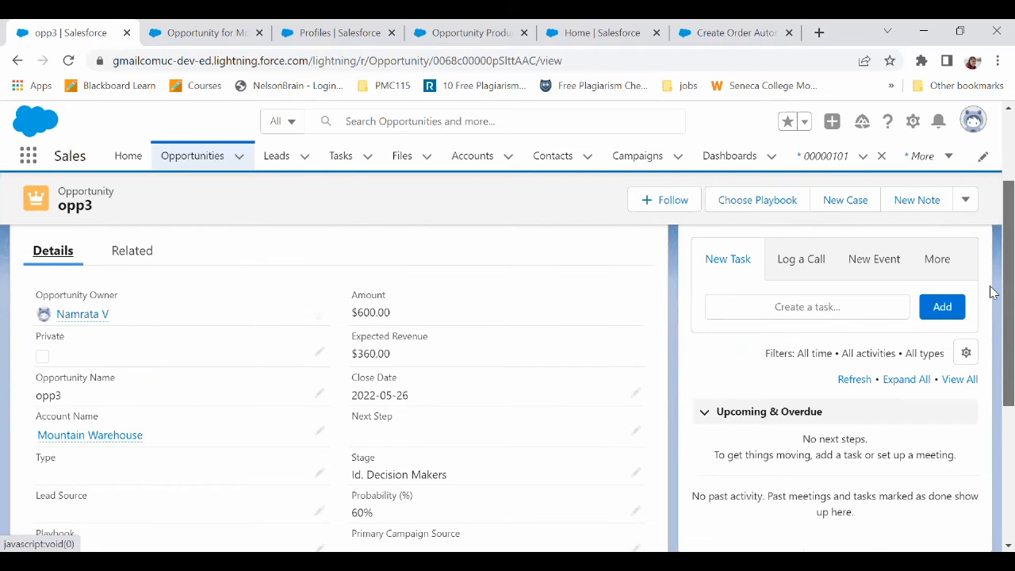
scroll(991, 292, up, 3)
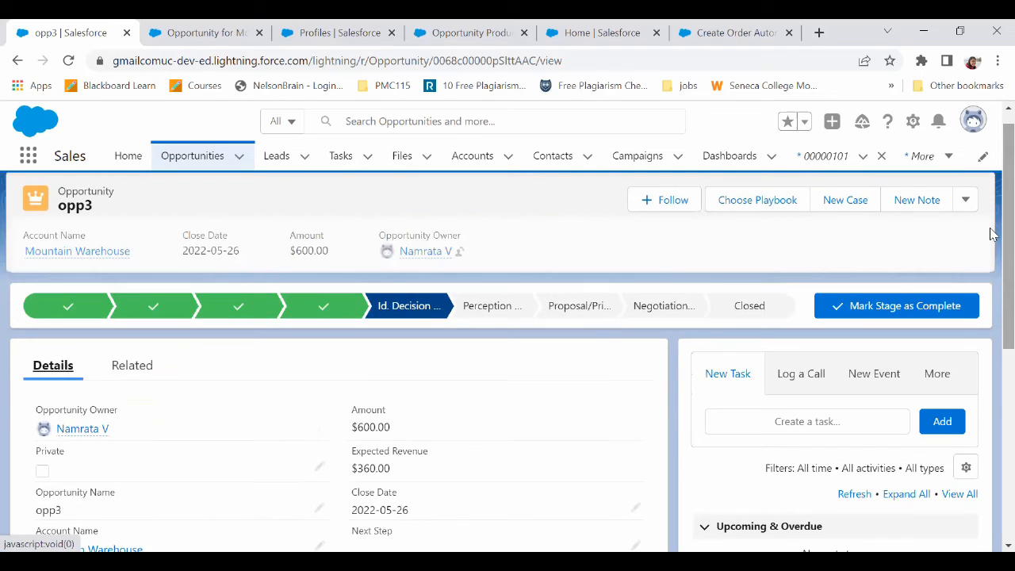
scroll(991, 354, down, 3)
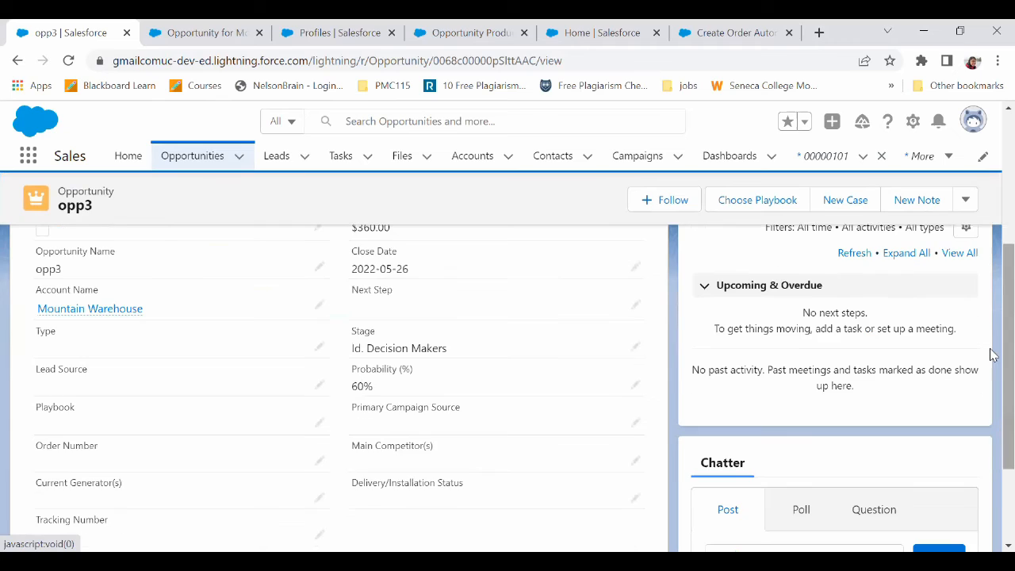
click(636, 348)
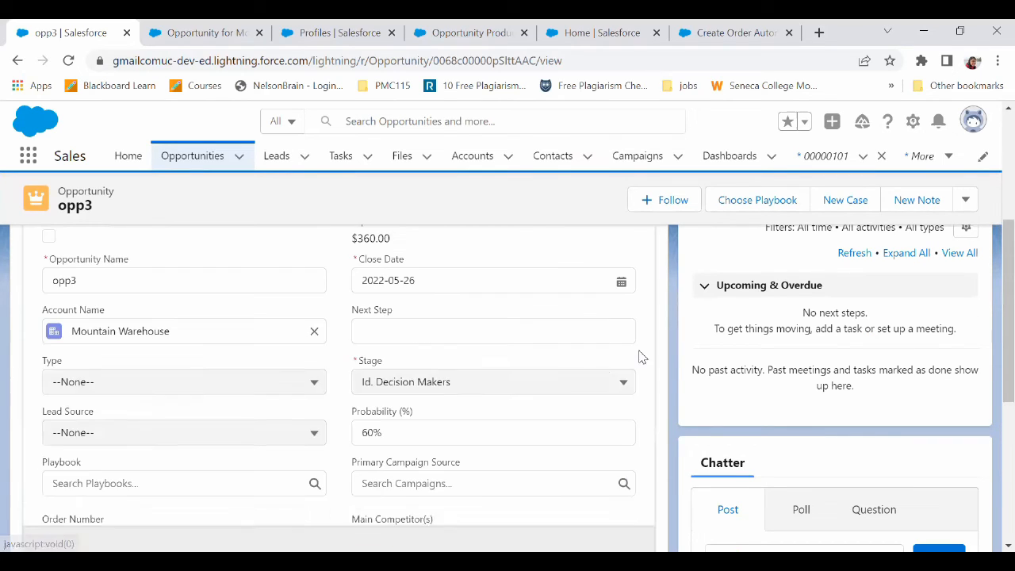
click(456, 385)
scroll(629, 353, down, 2)
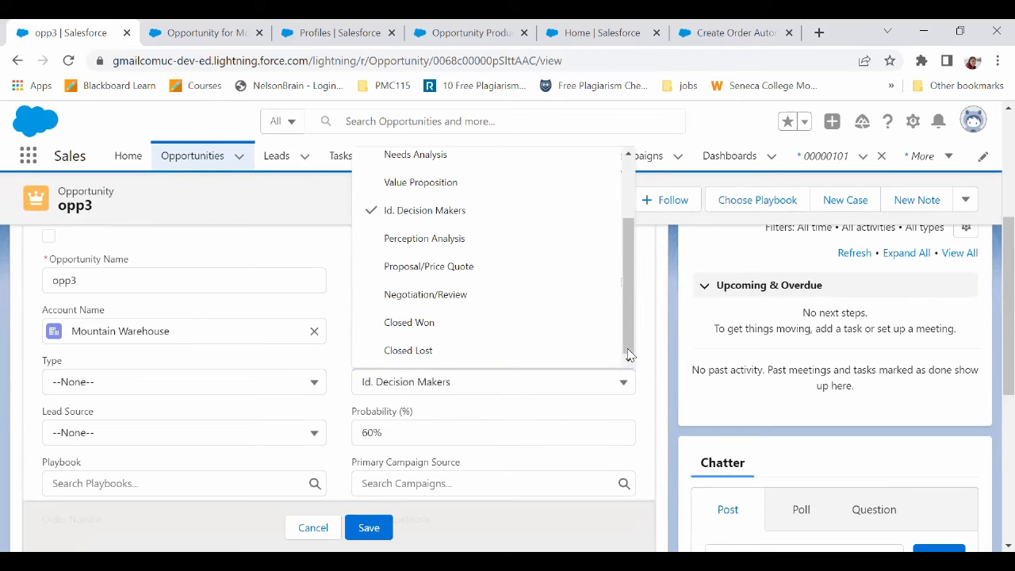
click(409, 323)
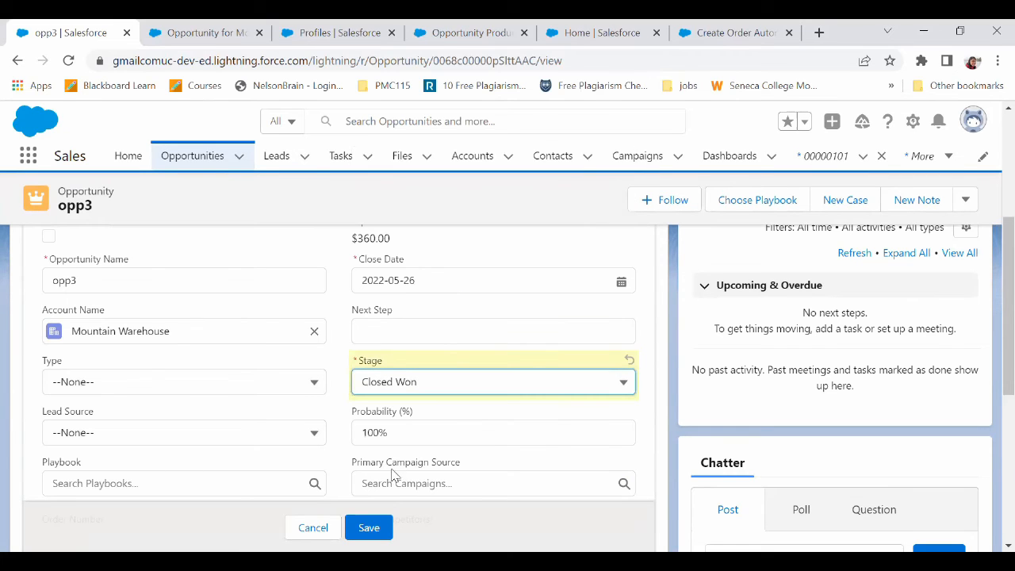
click(376, 538)
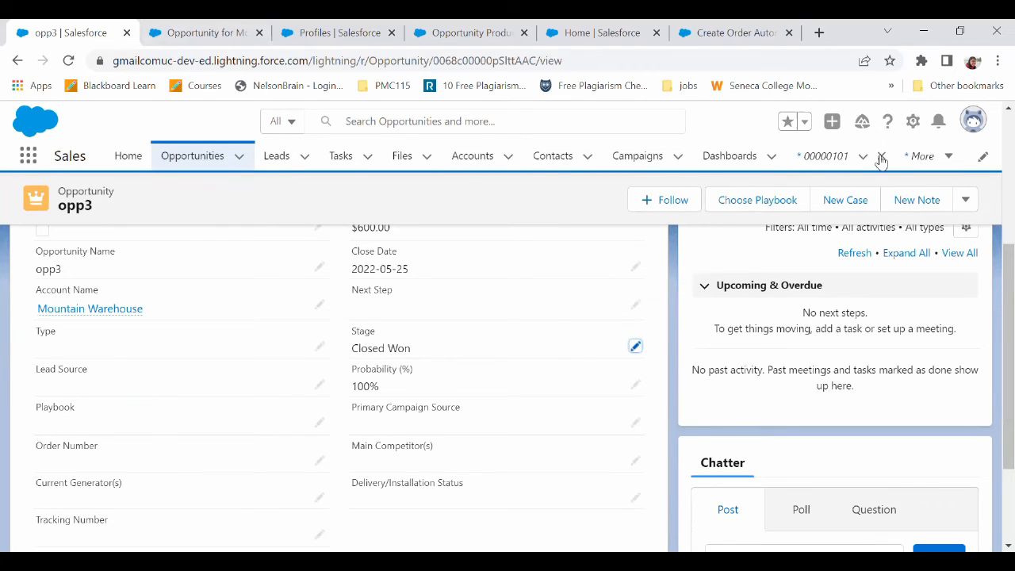
Open the newest Mountain Warehouse order from the recently viewed orders and examine its details and order products.
click(825, 163)
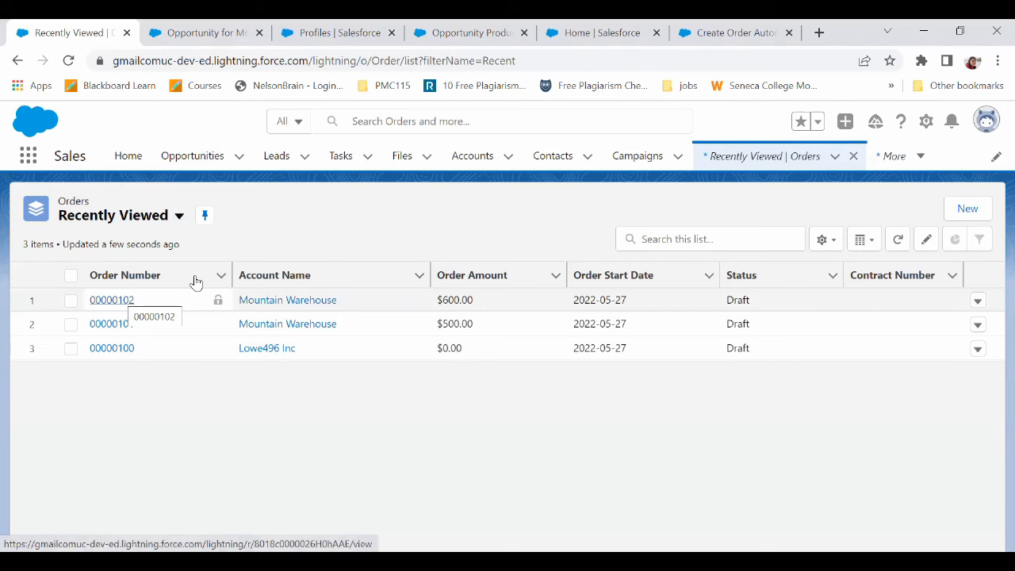
click(124, 305)
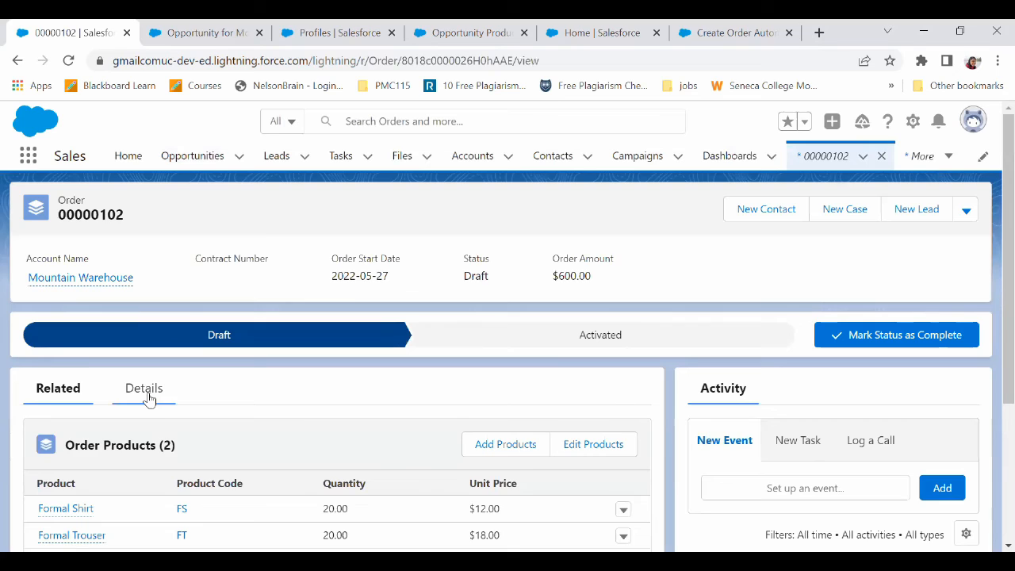
click(147, 397)
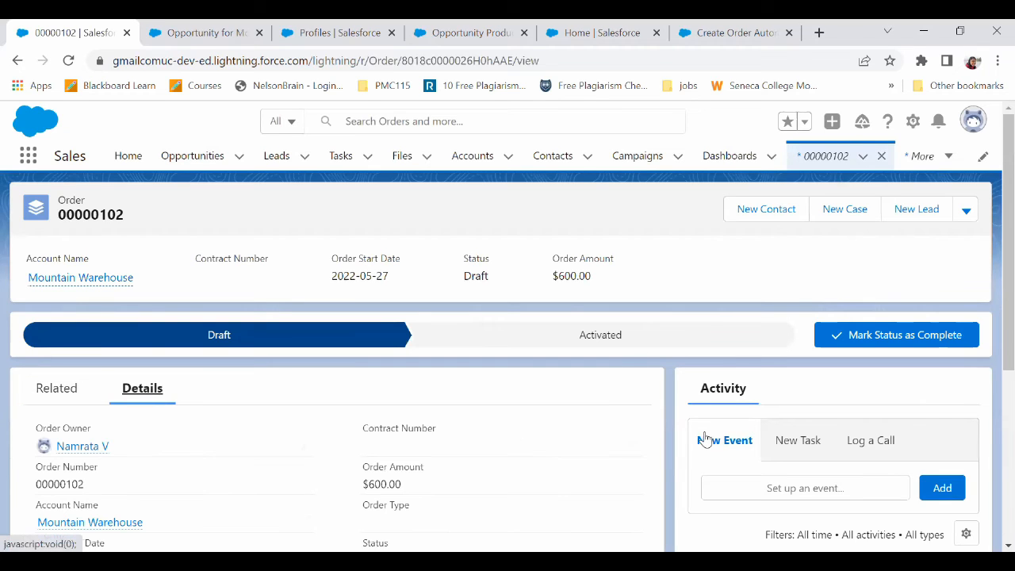
scroll(989, 223, down, 3)
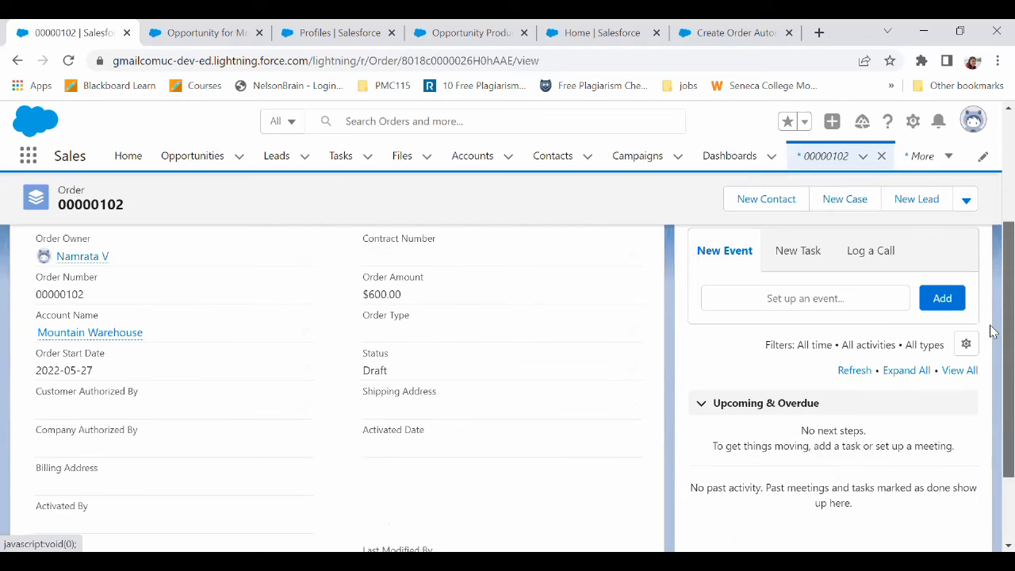
scroll(989, 313, up, 2)
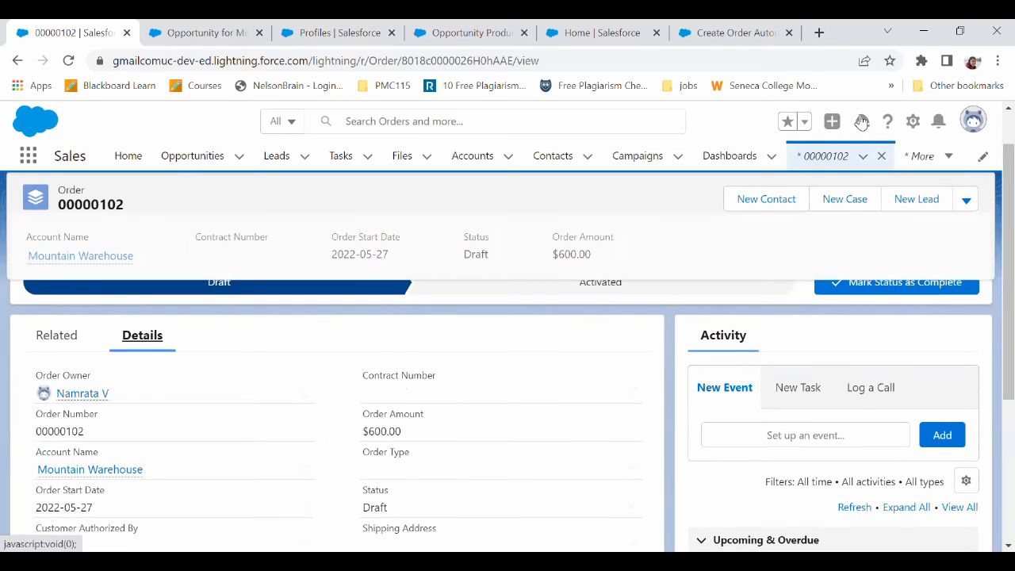
scroll(993, 131, up, 1)
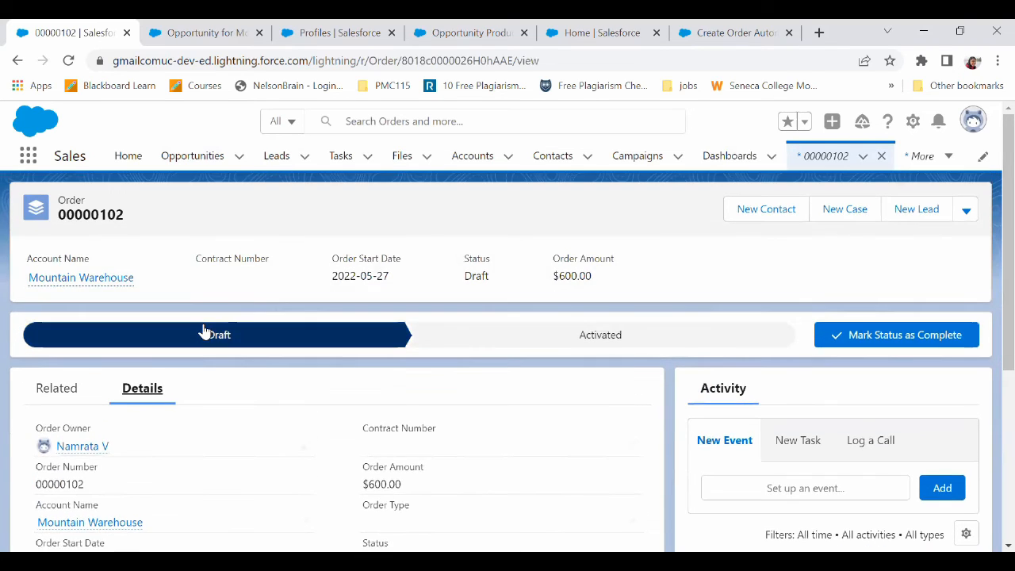
click(43, 391)
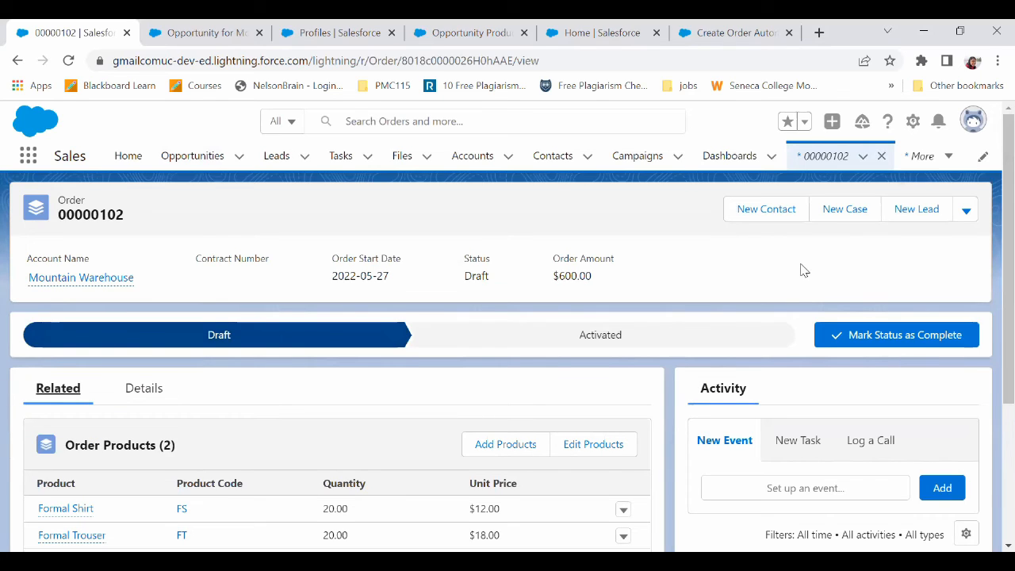
scroll(991, 199, down, 2)
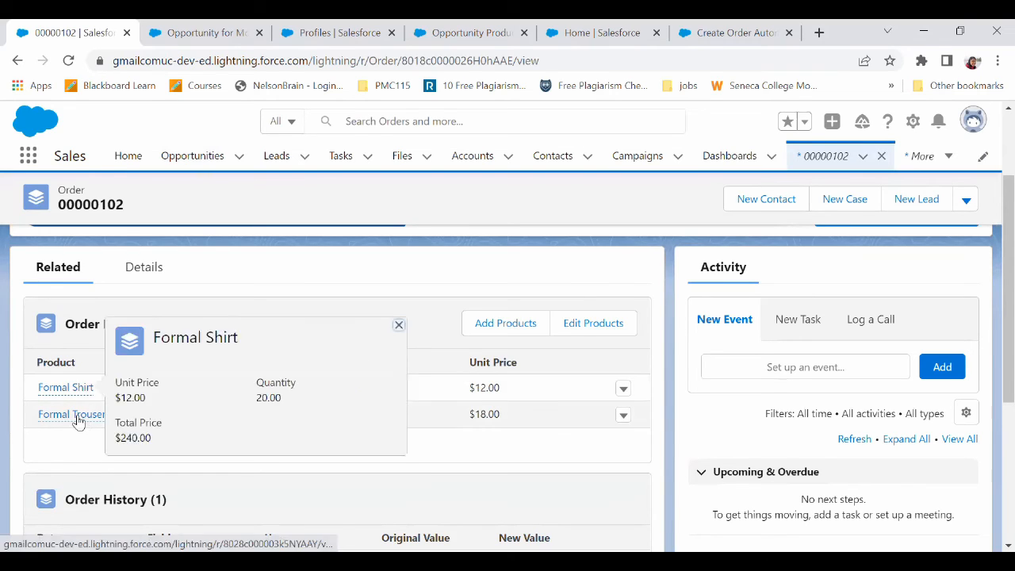
mouse_move(63, 387)
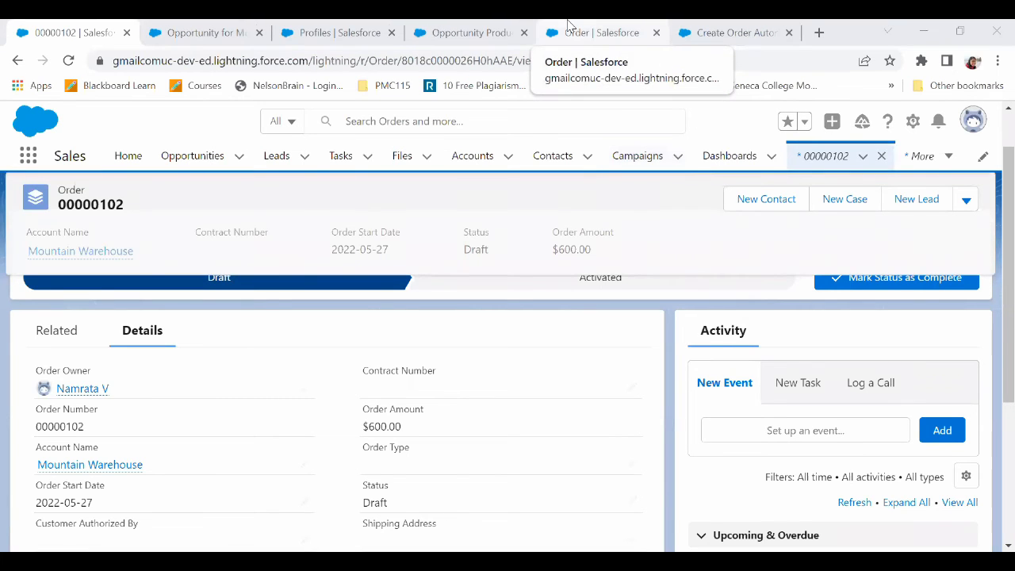
click(567, 25)
click(74, 24)
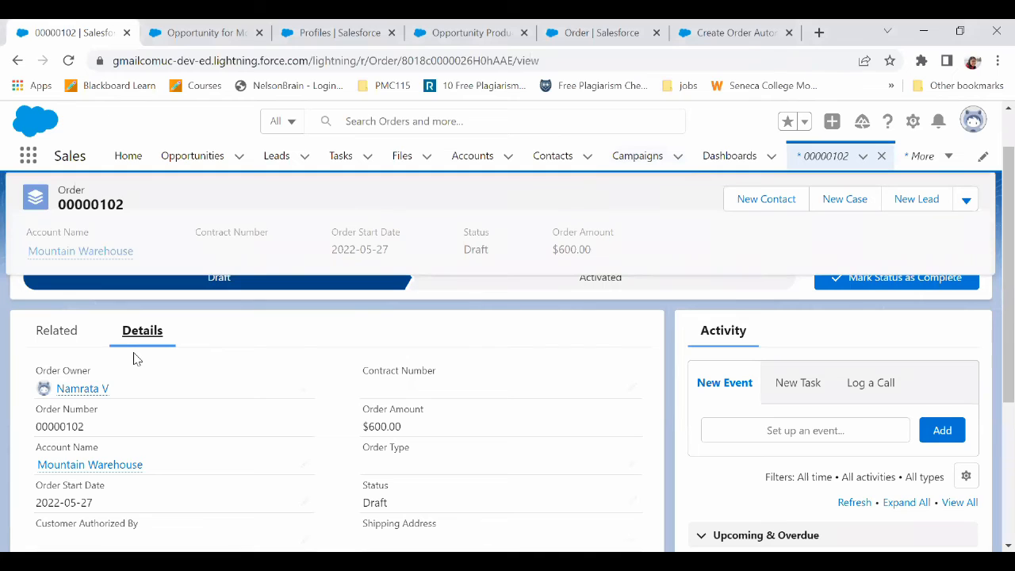
click(727, 30)
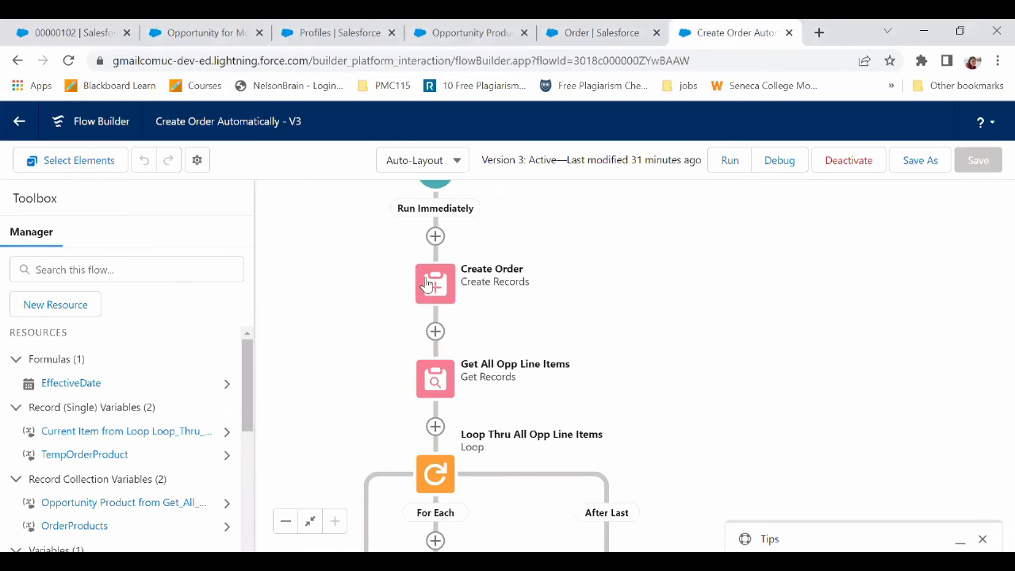
double_click(428, 284)
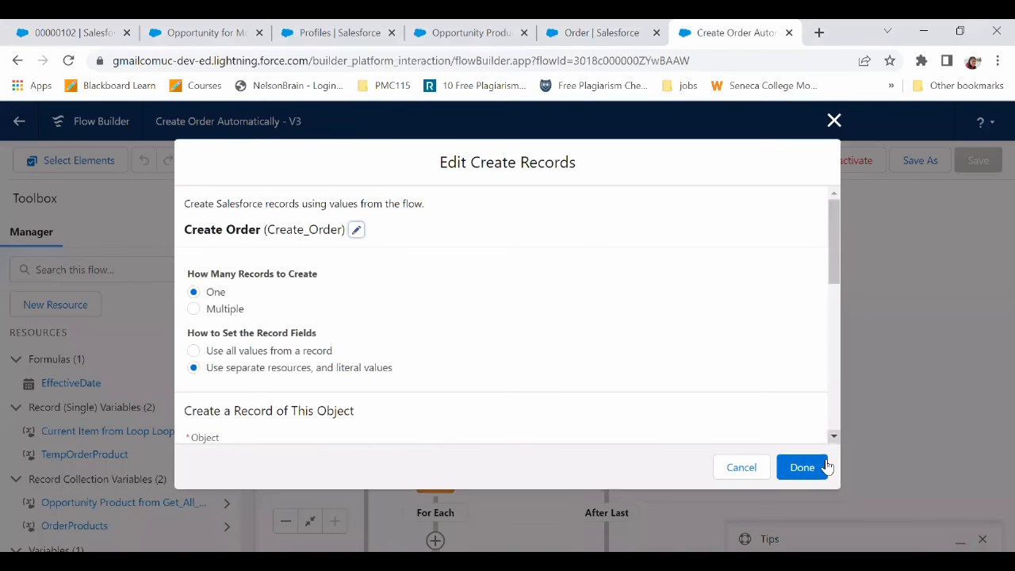
click(831, 425)
scroll(831, 425, down, 3)
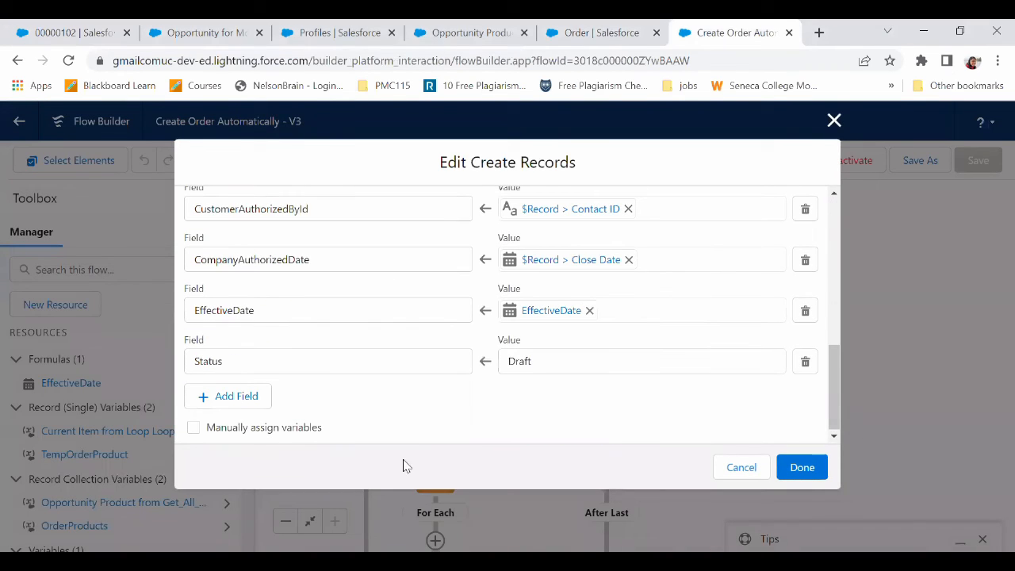
click(227, 394)
click(245, 413)
text(op)
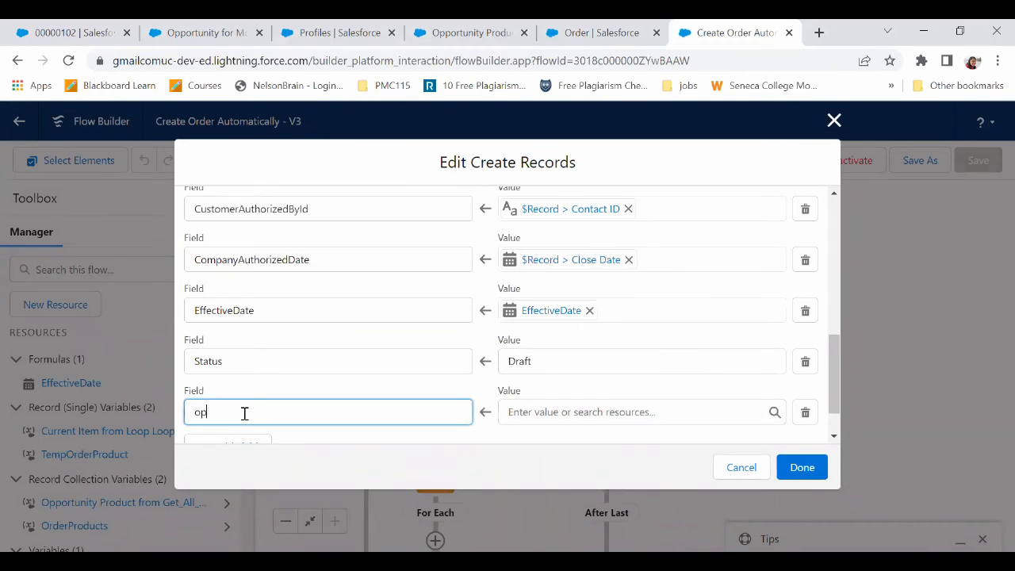
text(p)
click(834, 119)
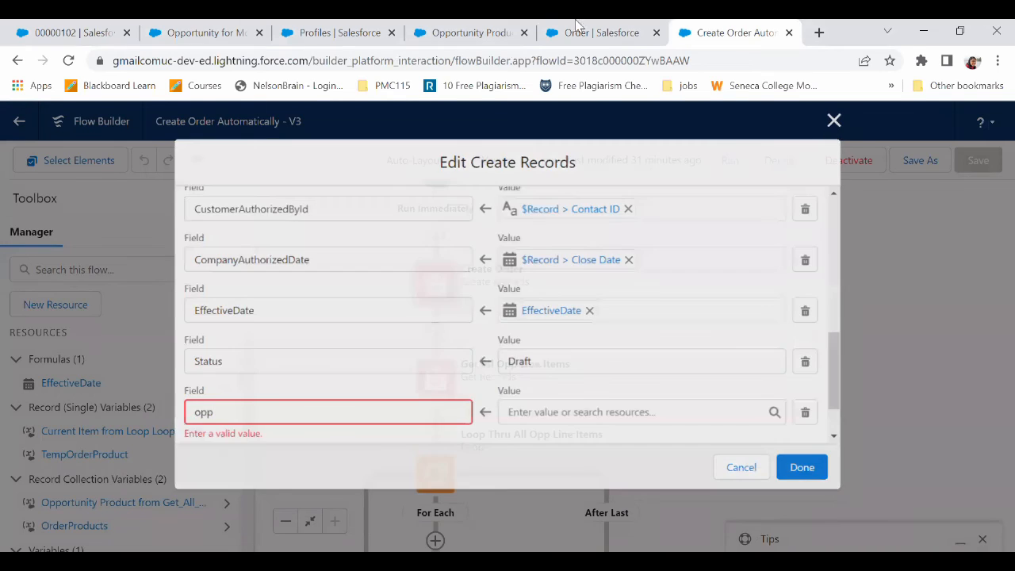
Make the Opportunity lookup field on the Order object visible to all profiles and save the field-level security.
click(565, 26)
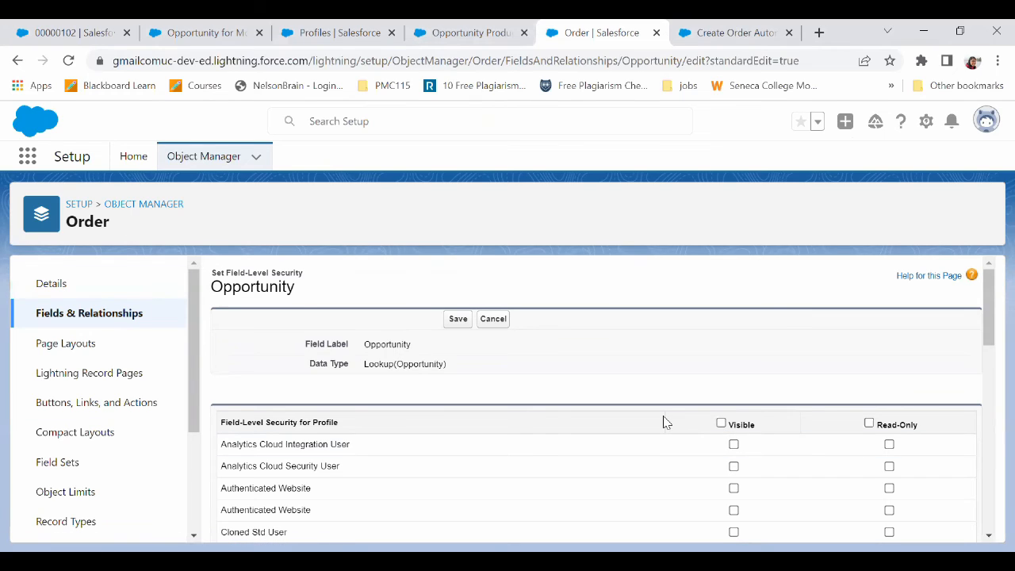
click(721, 424)
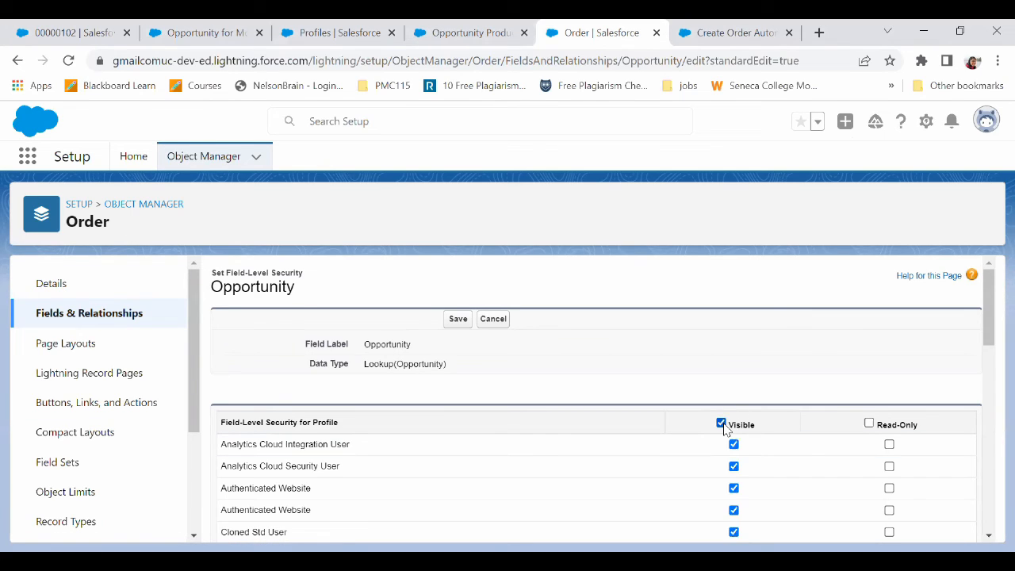
click(457, 321)
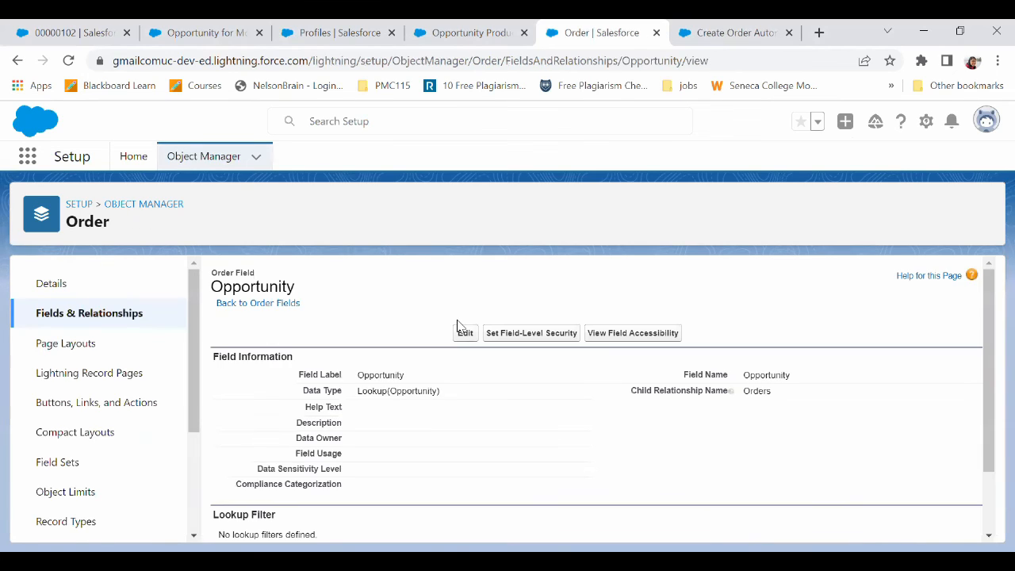
Return to the Create Order Automatically flow and reload it in Flow Builder.
click(737, 33)
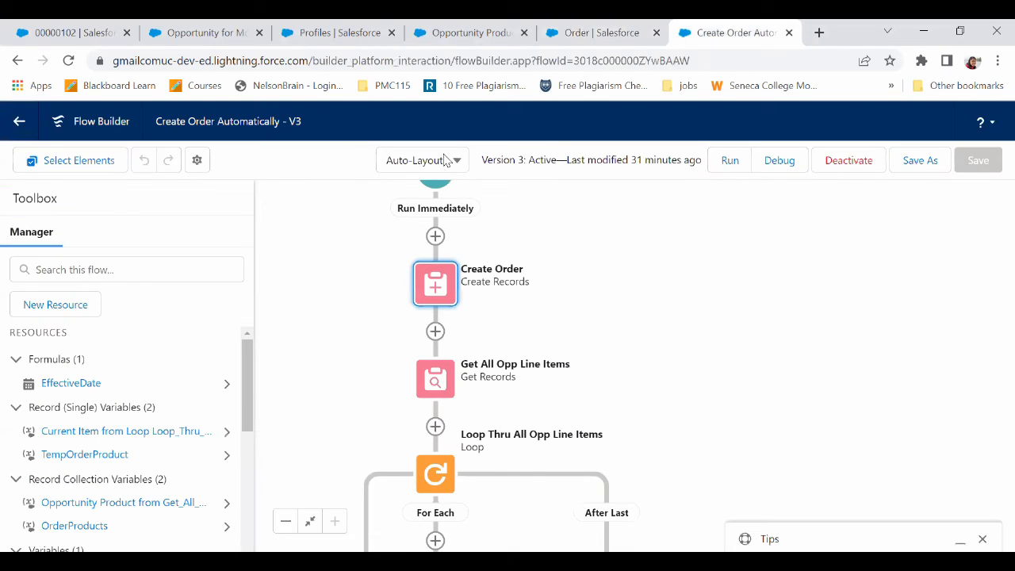
click(68, 60)
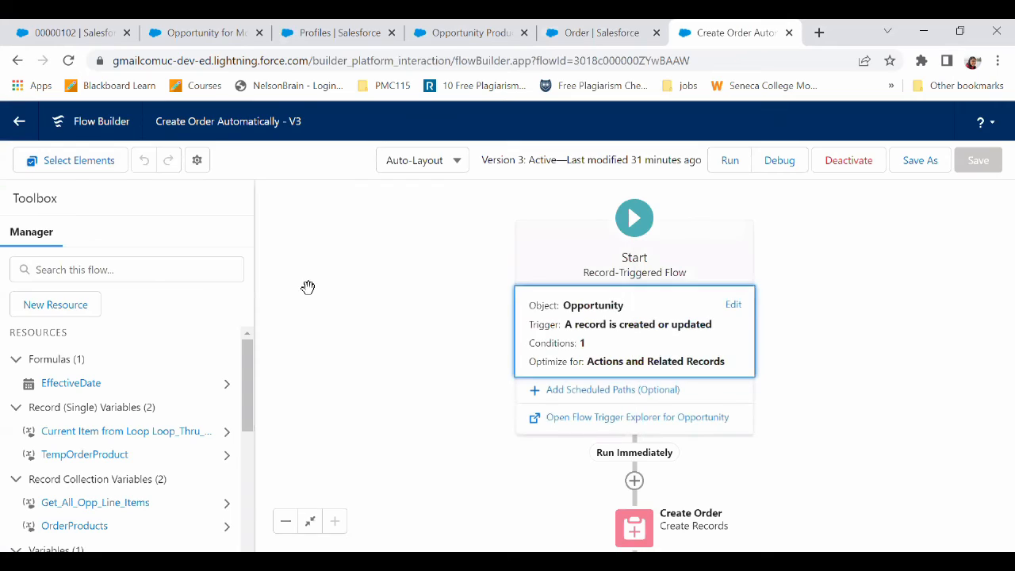
Edit the Create Order element and add a field assignment row for the OpportunityId field.
drag(863, 490, 753, 215)
drag(745, 276, 745, 393)
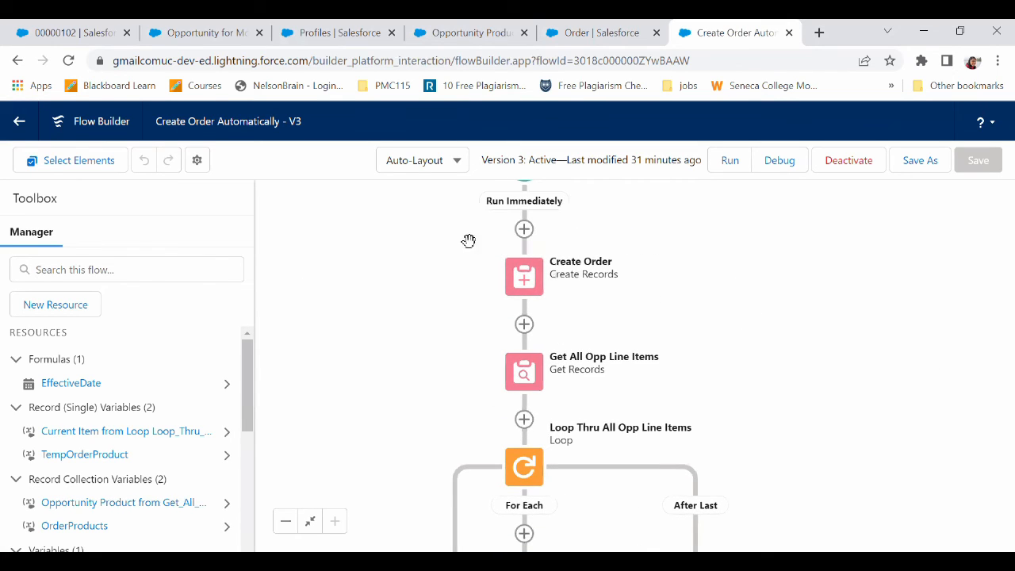
click(523, 276)
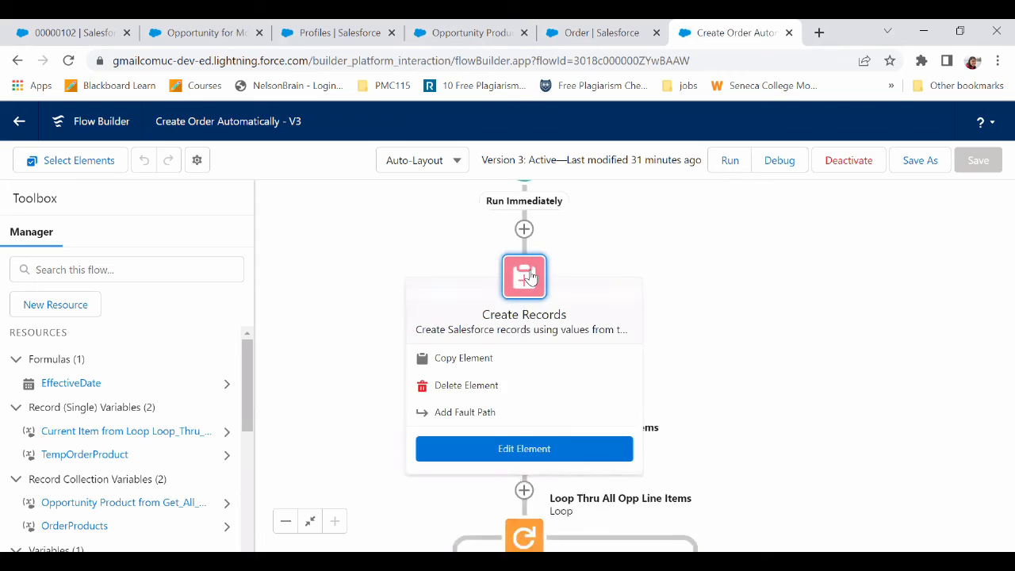
click(546, 448)
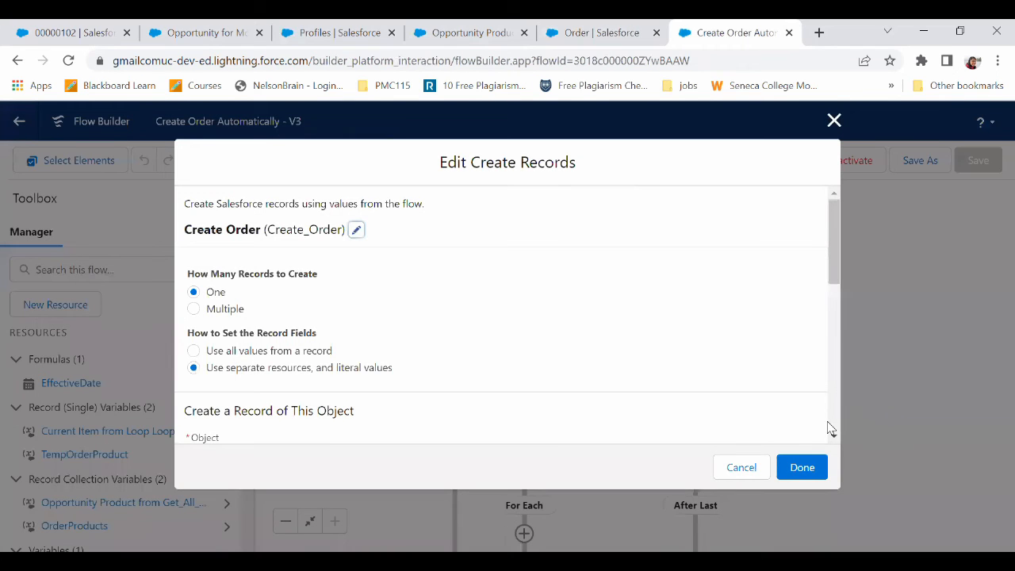
scroll(831, 429, down, 10)
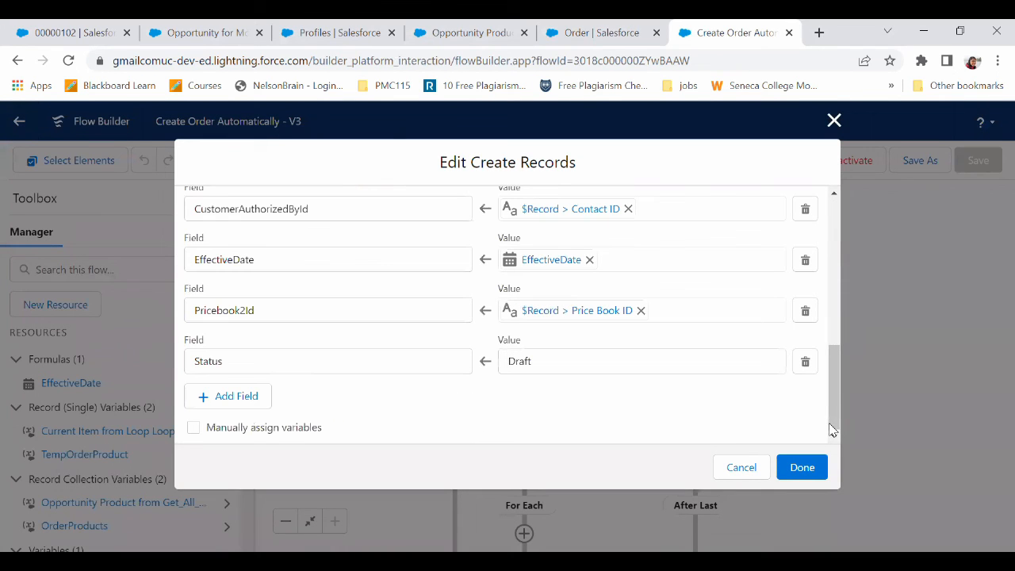
click(254, 395)
click(258, 405)
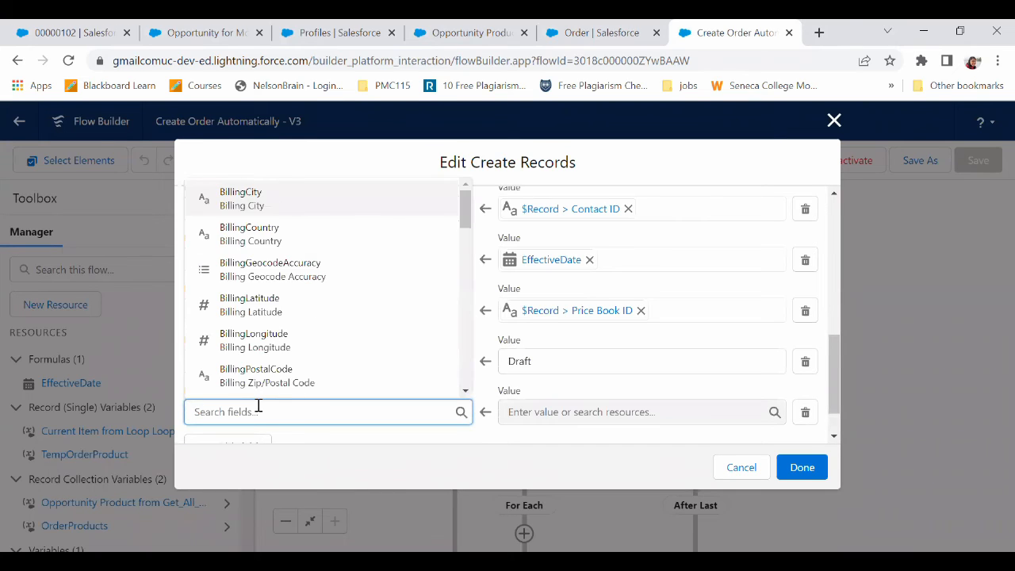
text(opp)
click(291, 381)
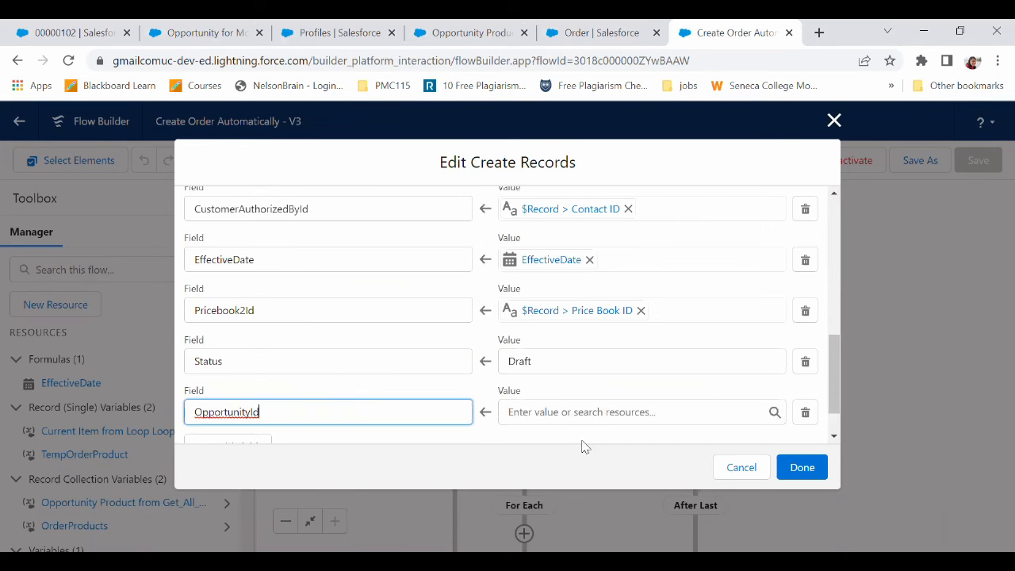
Set the OpportunityId value to the triggering record's ID, {!$Record.Id}, and finish editing the Create Order element.
click(556, 410)
text(rec)
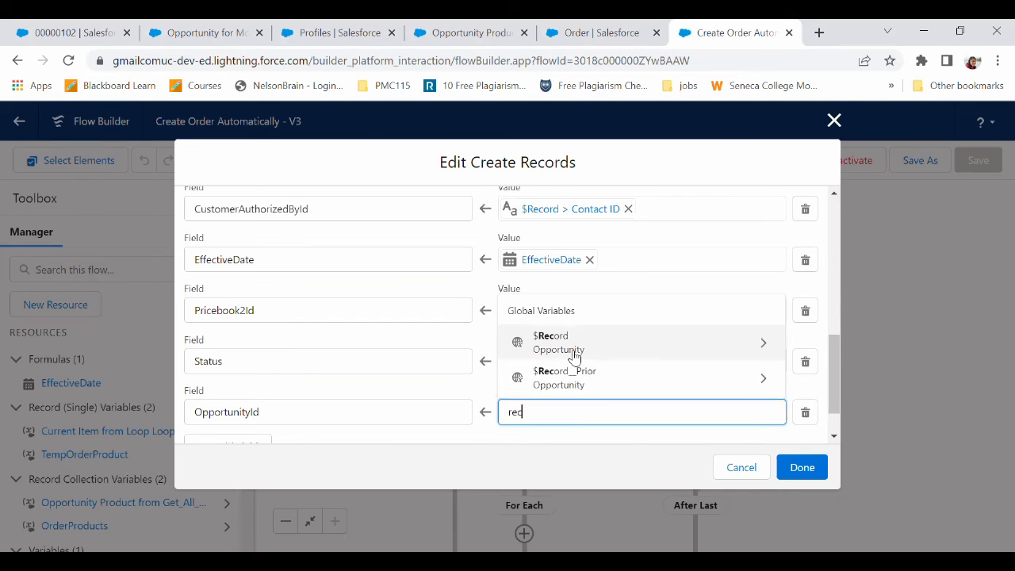
click(572, 347)
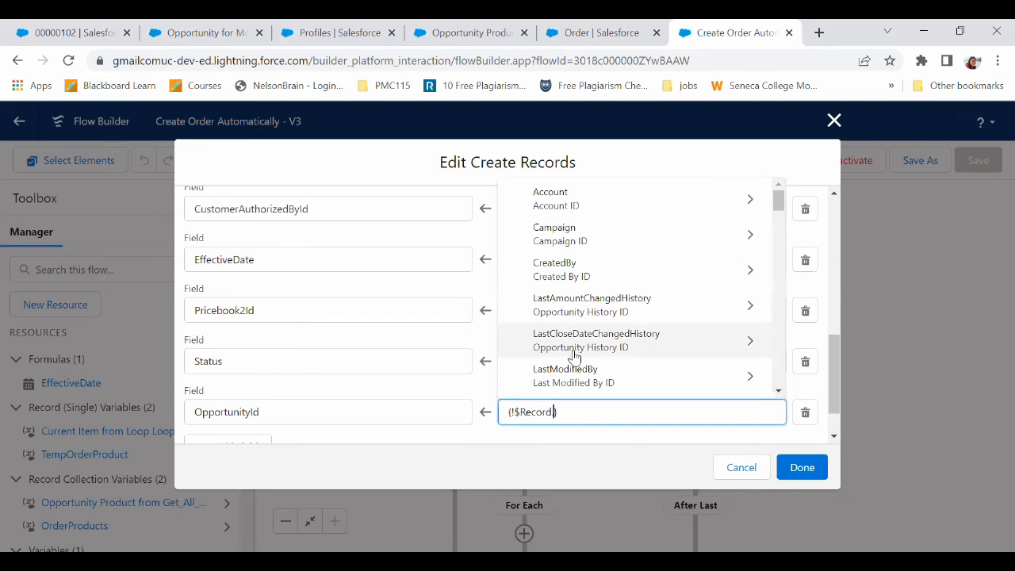
text(.id)
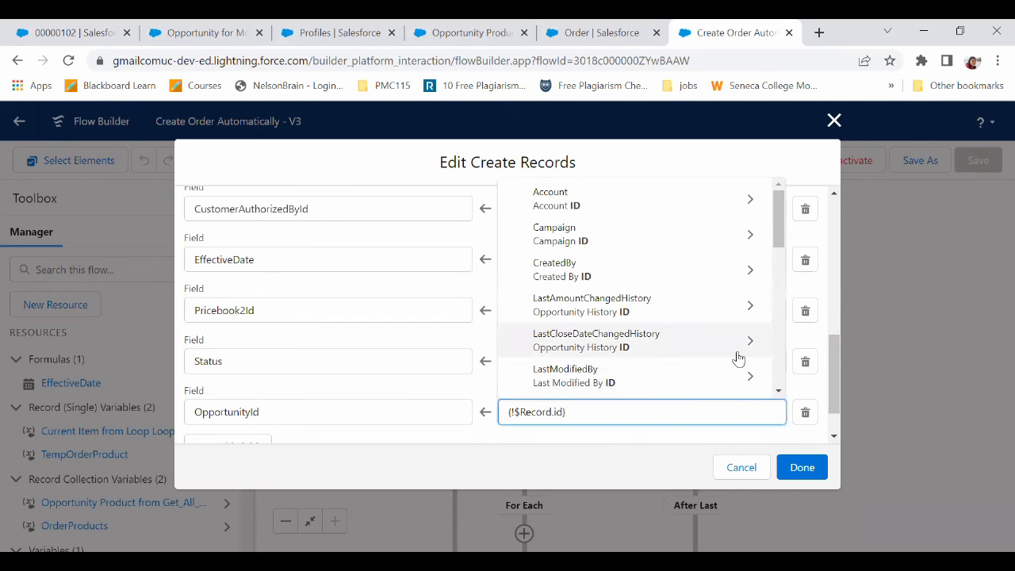
scroll(782, 368, down, 3)
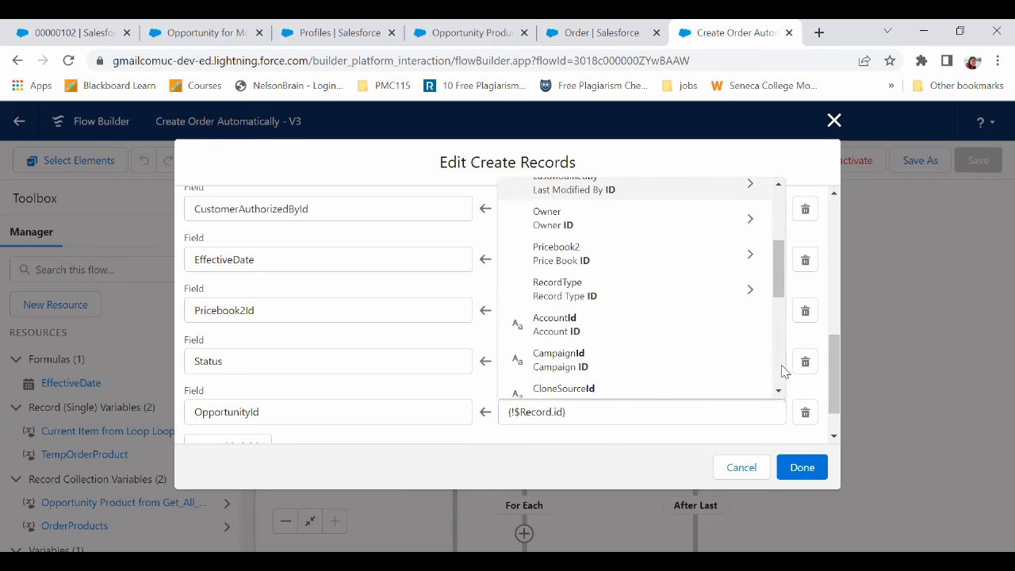
click(798, 336)
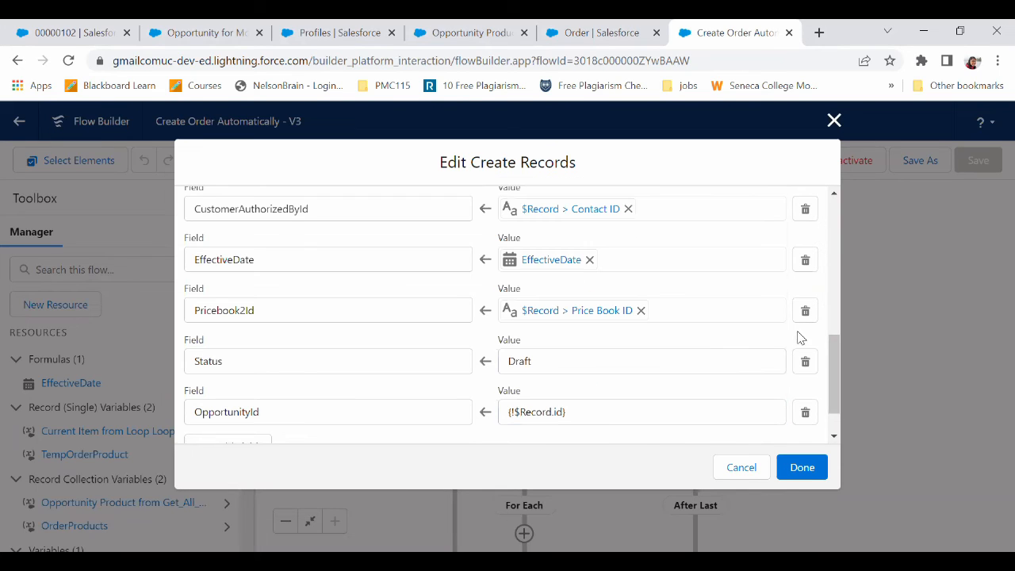
click(583, 413)
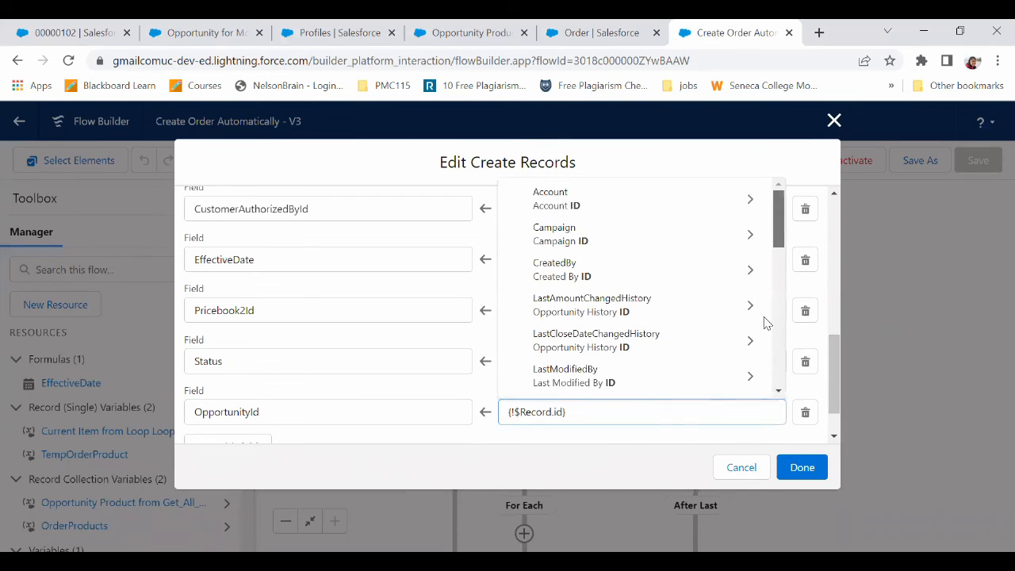
scroll(766, 332, up, 3)
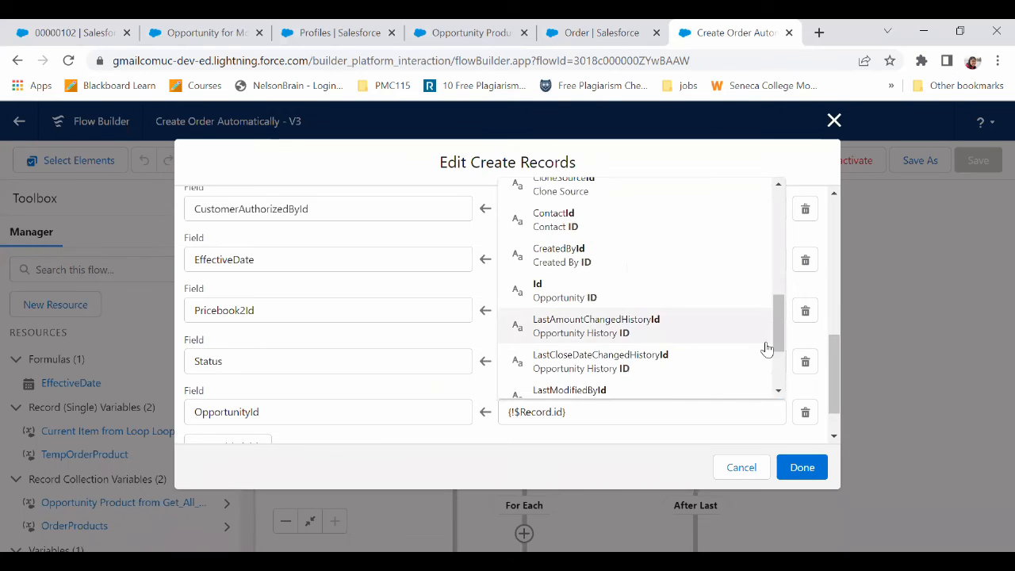
click(540, 289)
click(764, 403)
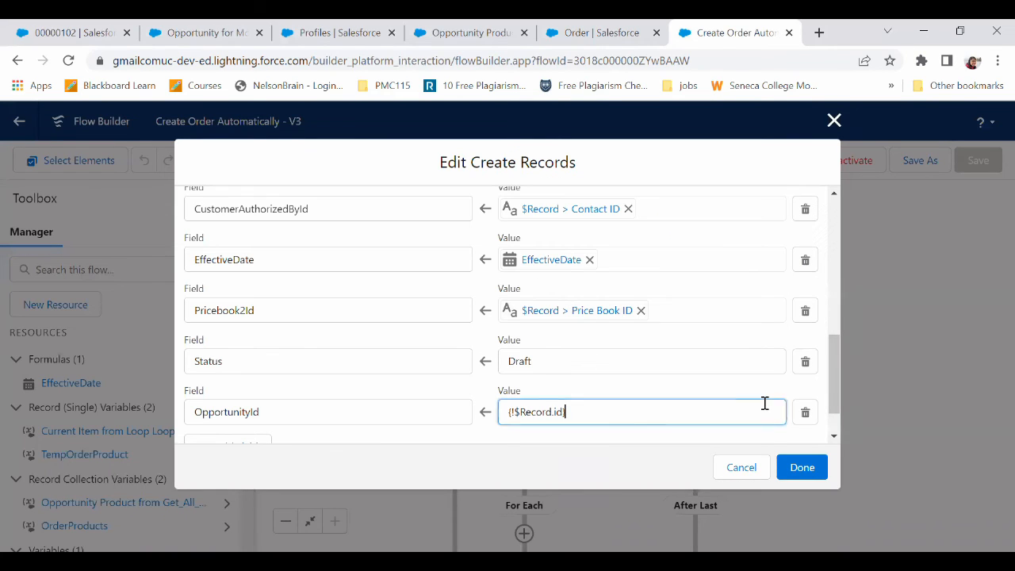
scroll(776, 301, down, 5)
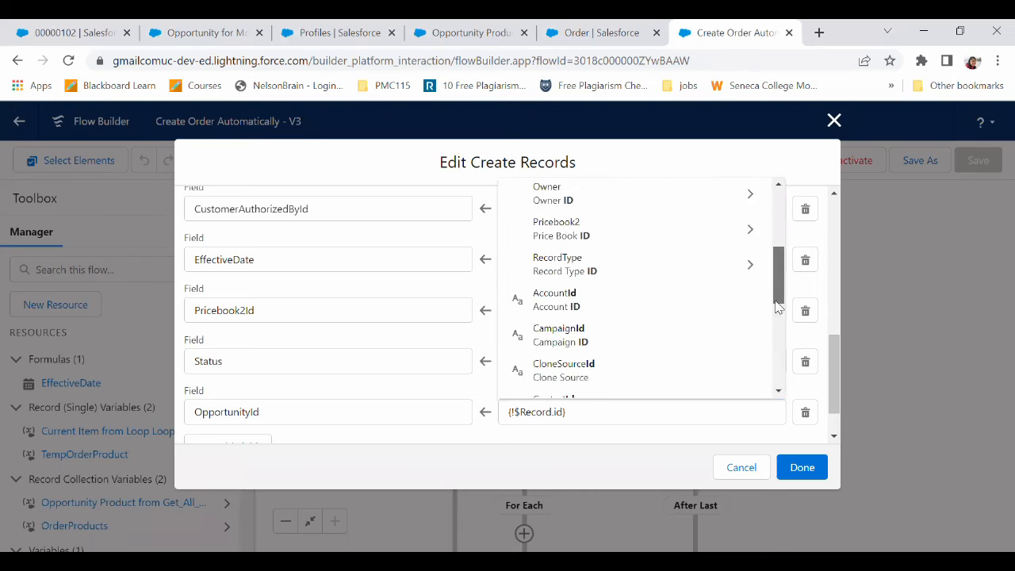
click(571, 340)
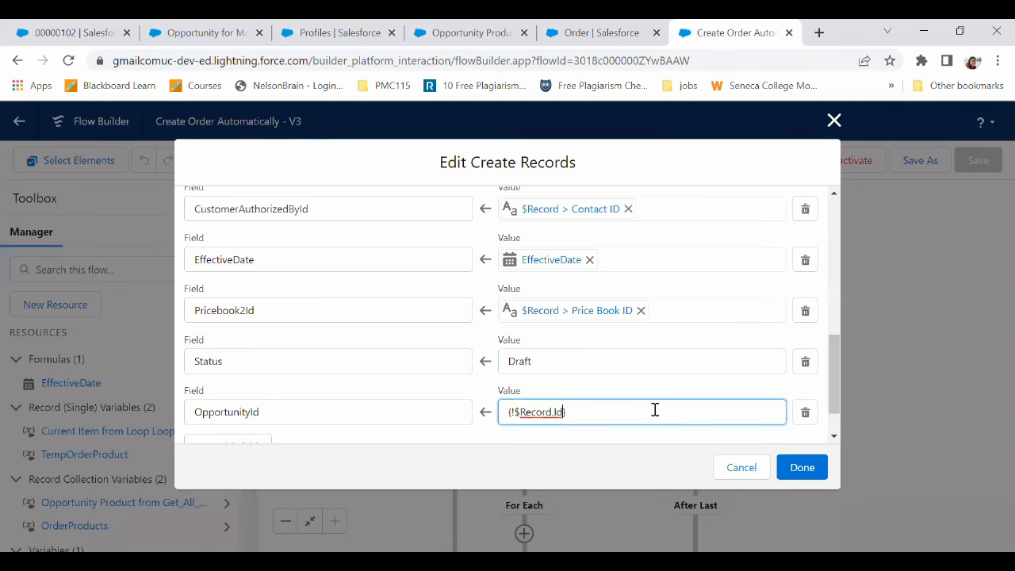
click(803, 471)
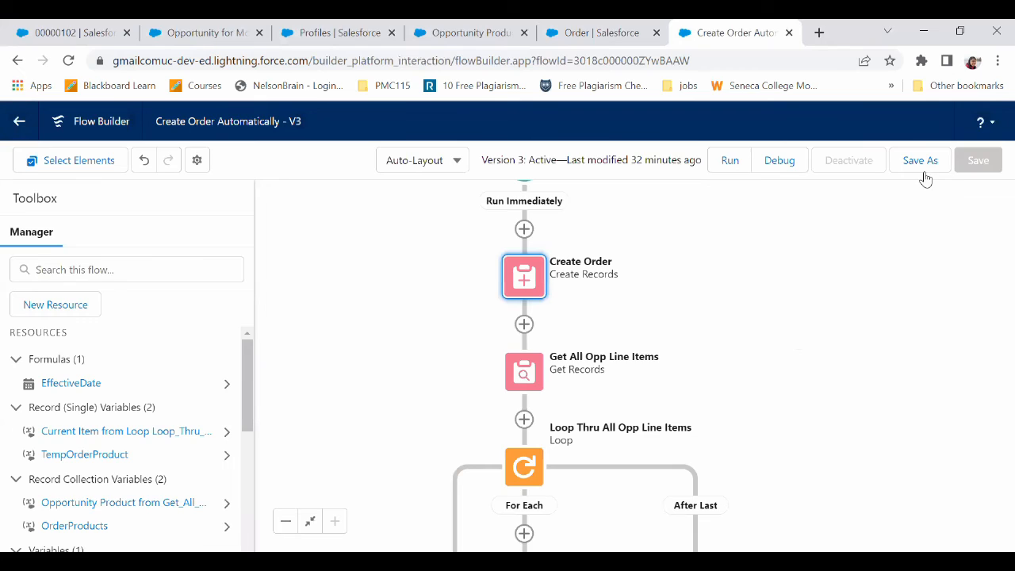
Save the Create Order Automatically flow as a new version and activate that version.
click(923, 171)
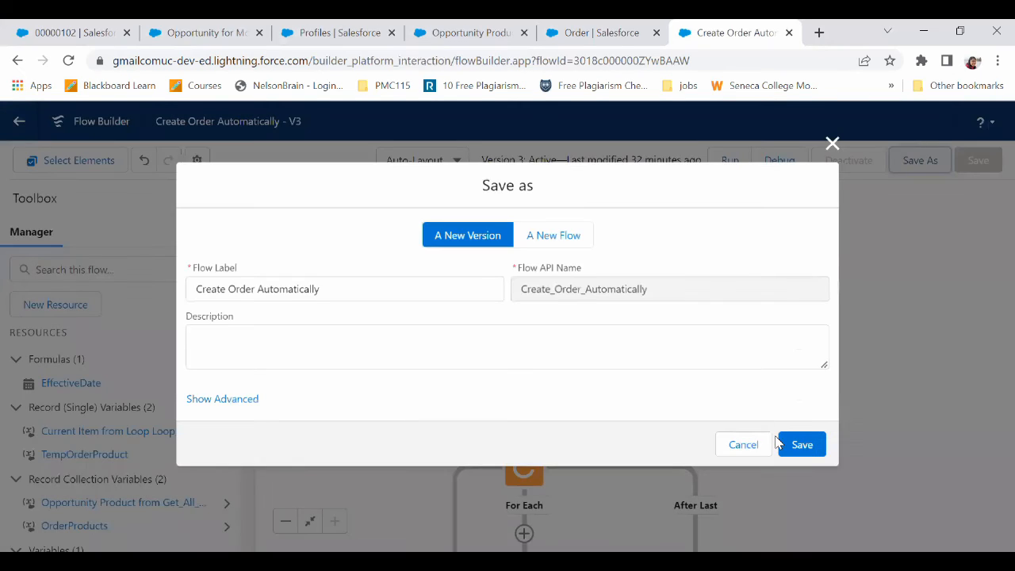
click(803, 446)
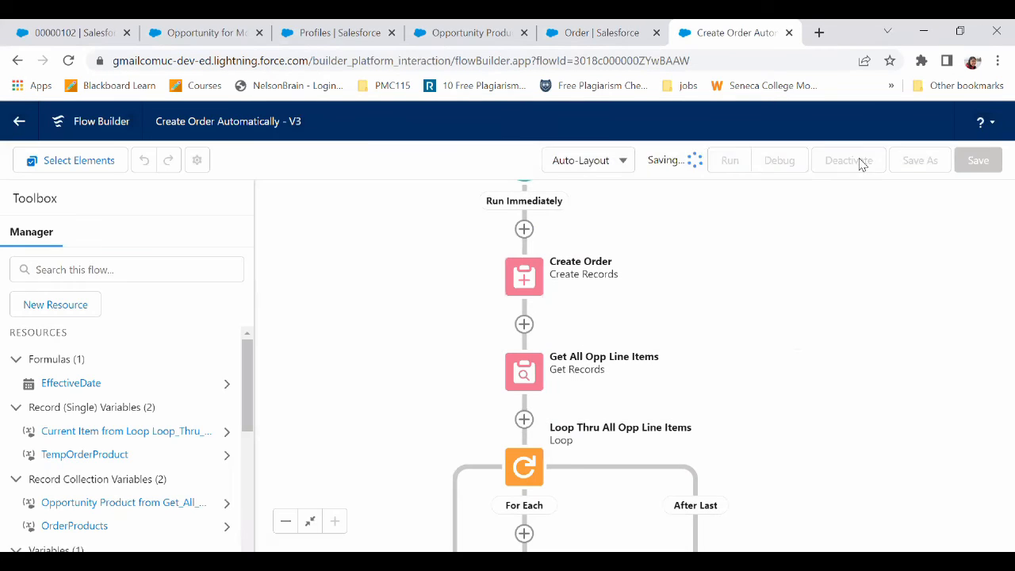
click(857, 163)
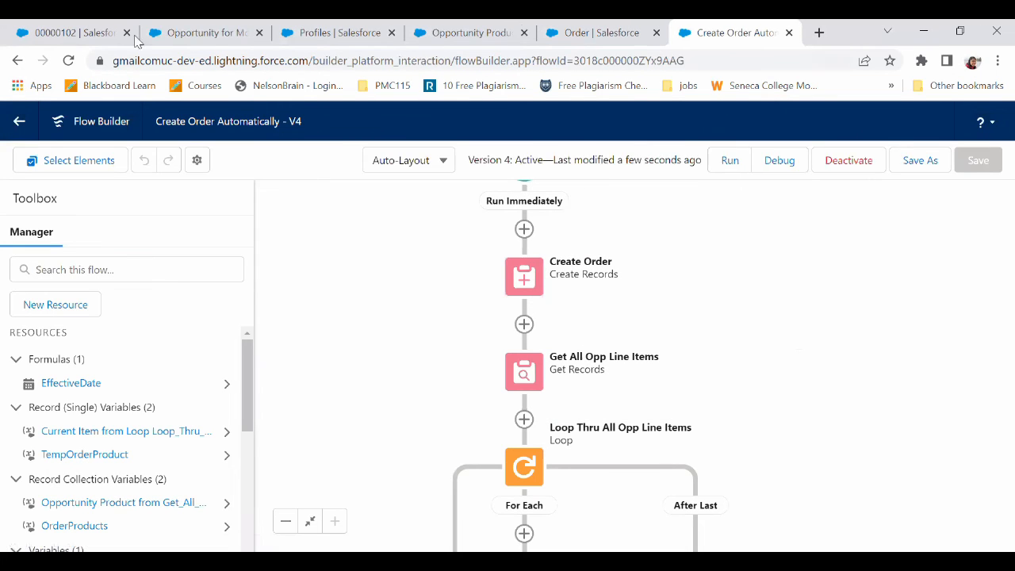
Reload the Mountain Warehouse order record and examine its detail fields and related order products.
click(83, 26)
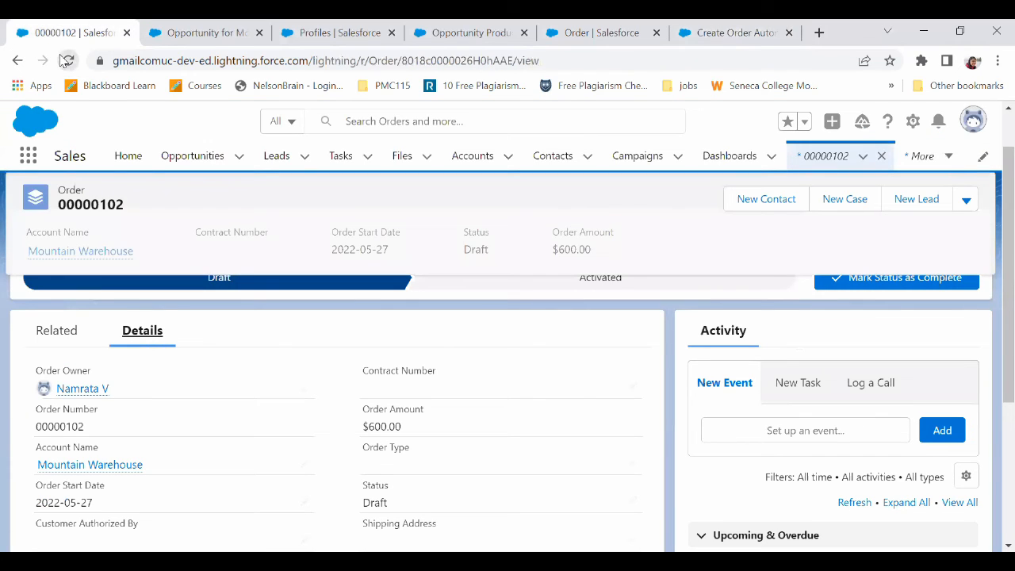
click(67, 60)
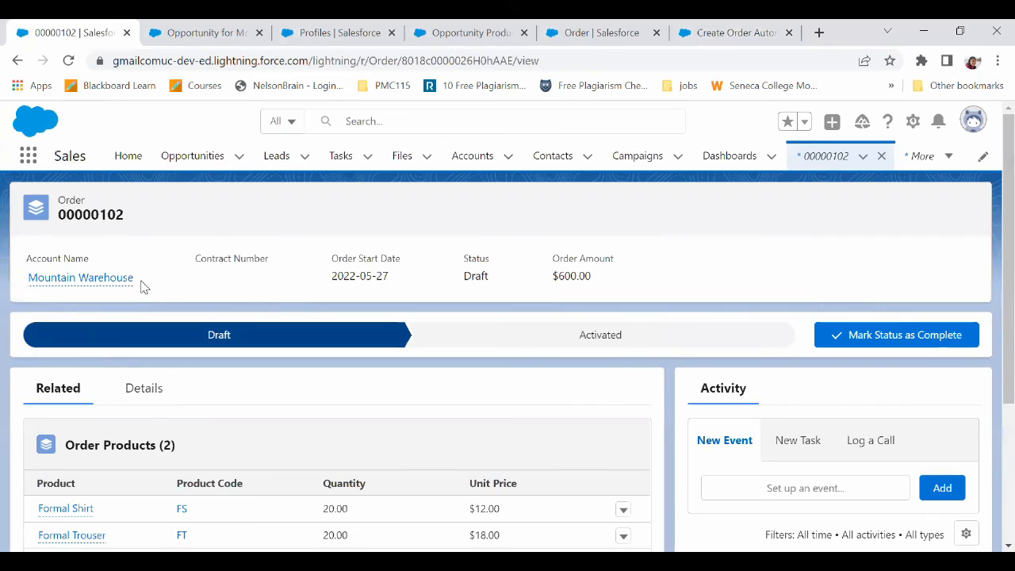
click(143, 401)
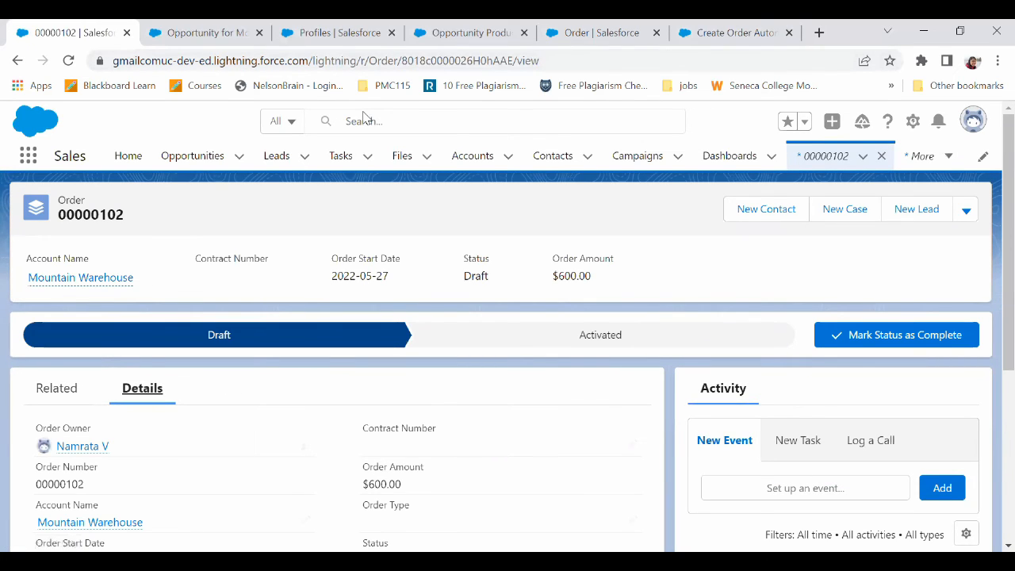
scroll(993, 386, down, 4)
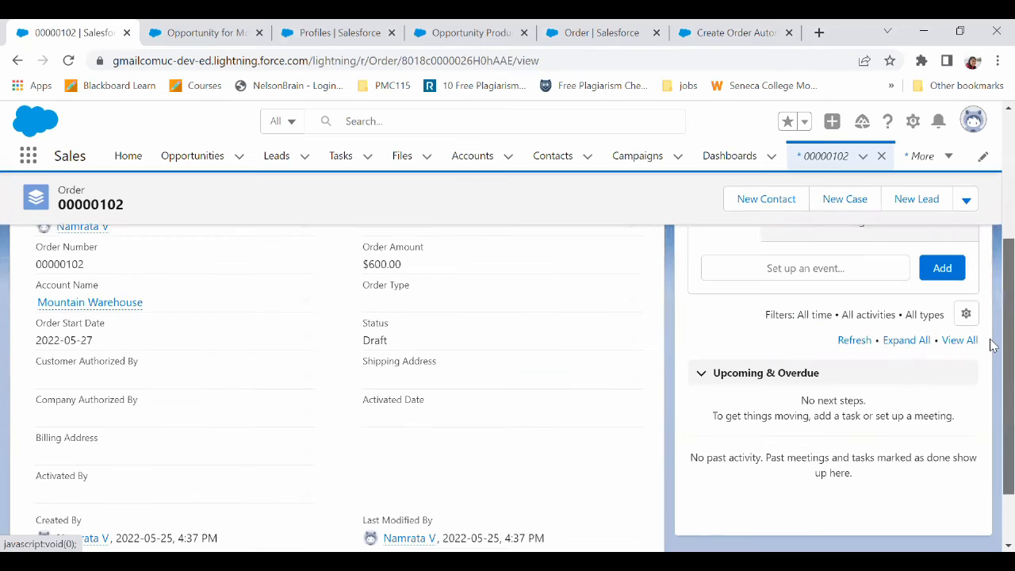
scroll(991, 388, up, 5)
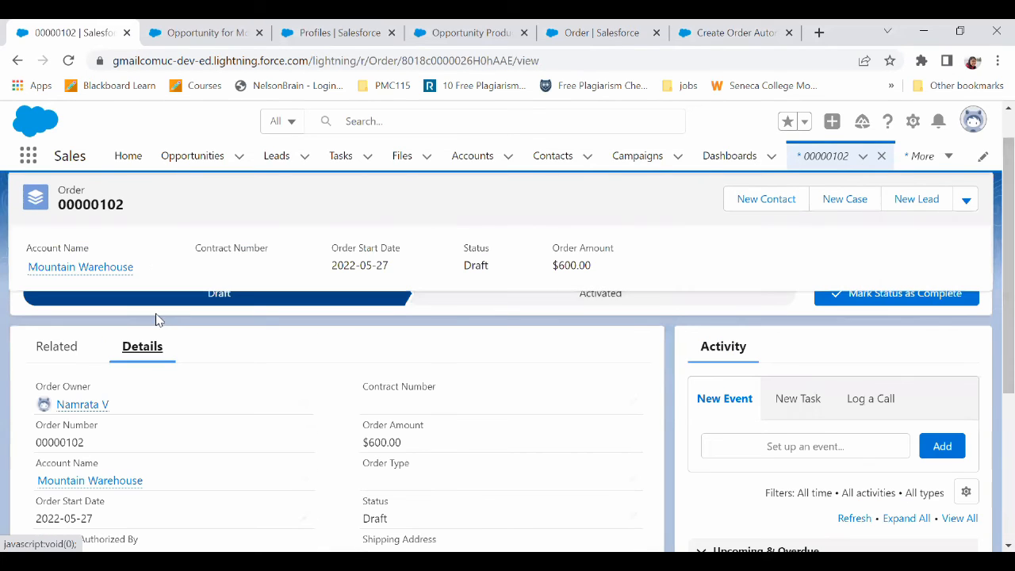
click(57, 349)
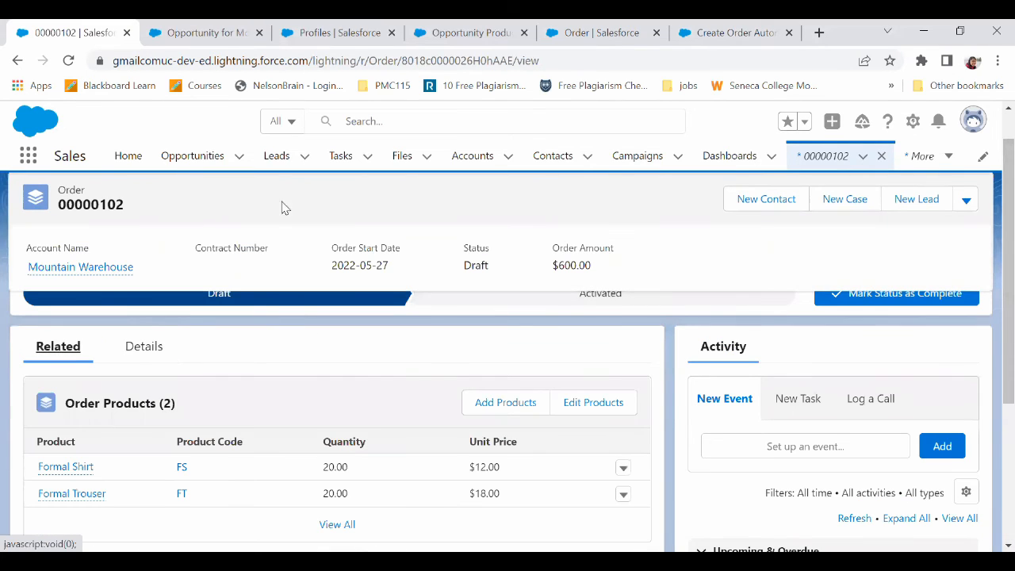
Create an opportunity named opty1 with close date 2022-05-27 and stage Id. Decision Makers.
click(192, 157)
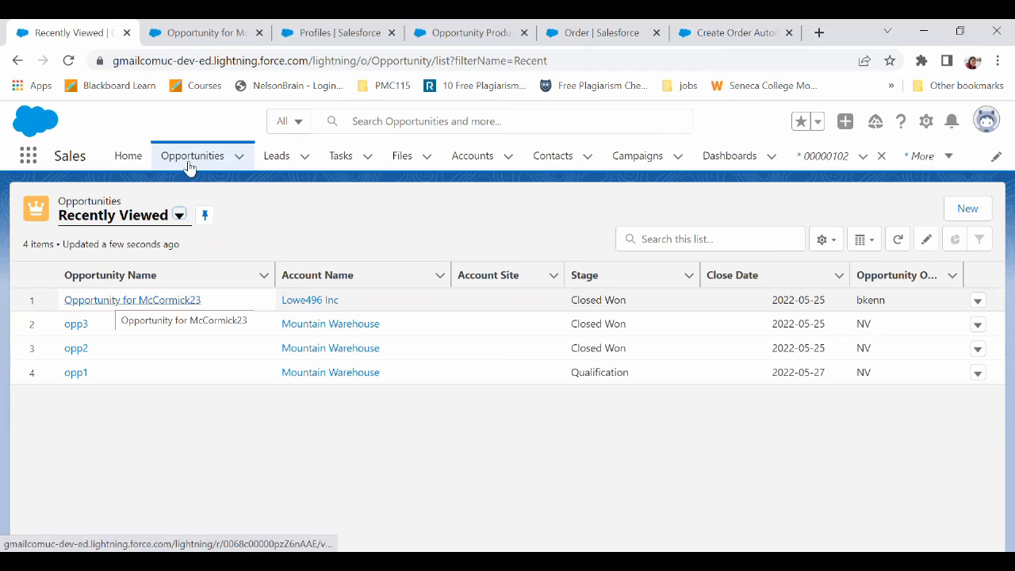
click(967, 209)
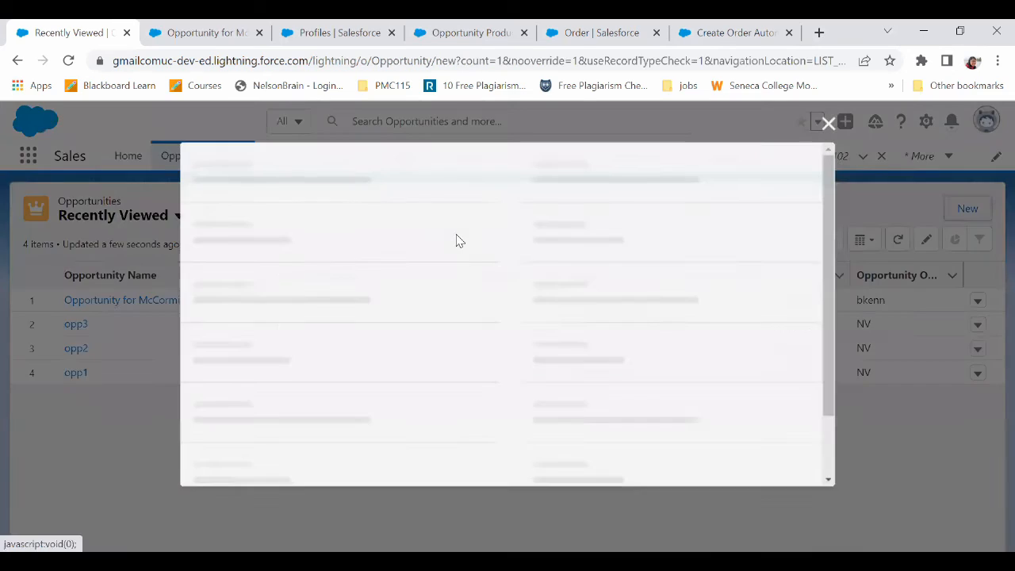
click(286, 347)
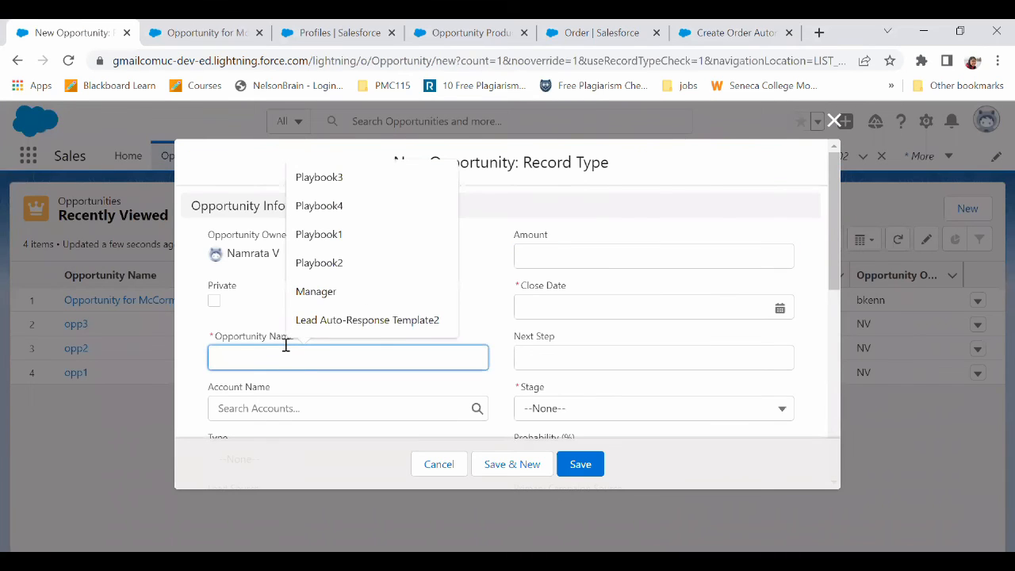
text(opty1)
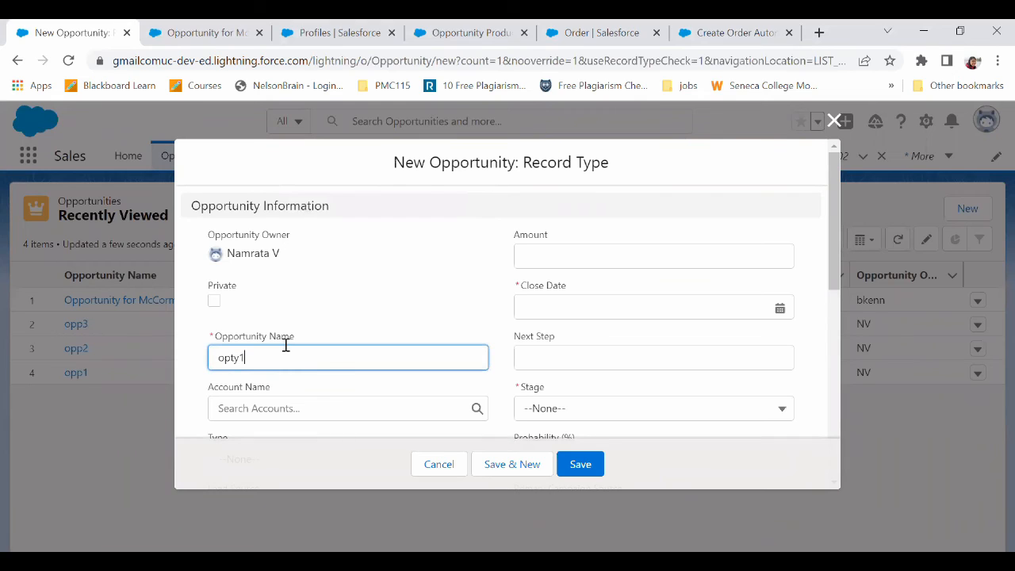
click(530, 311)
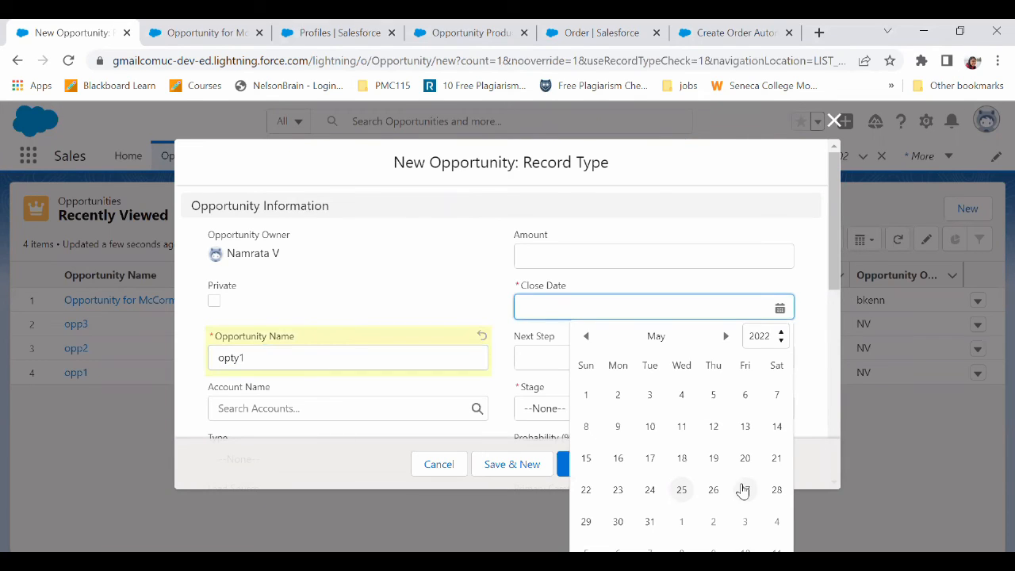
click(743, 486)
click(527, 409)
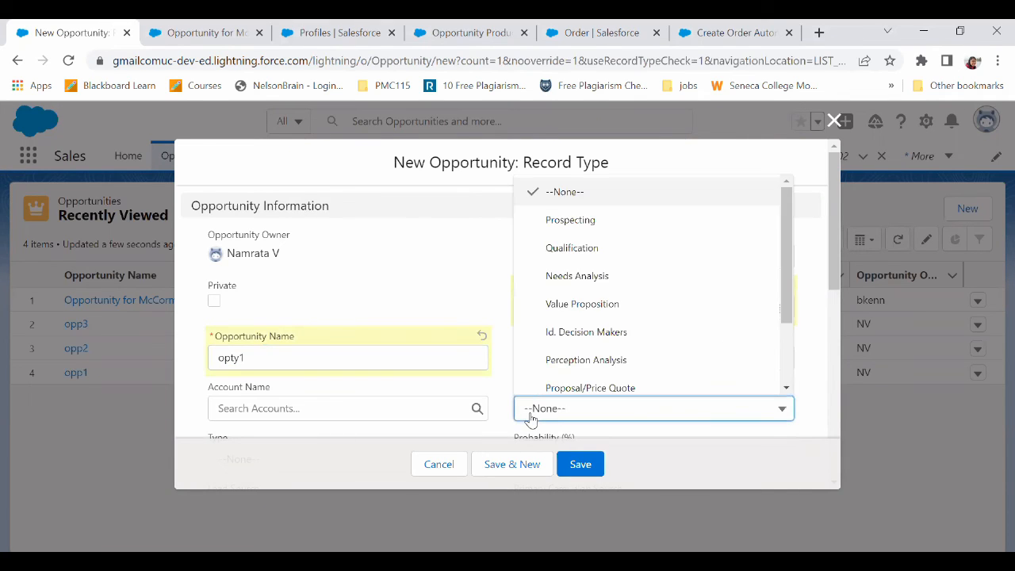
click(587, 333)
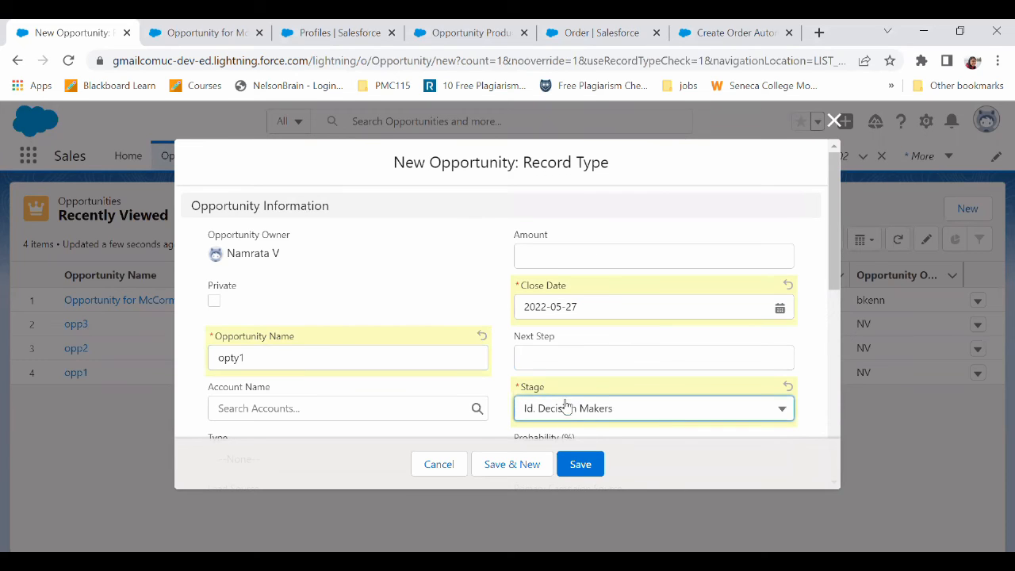
click(581, 464)
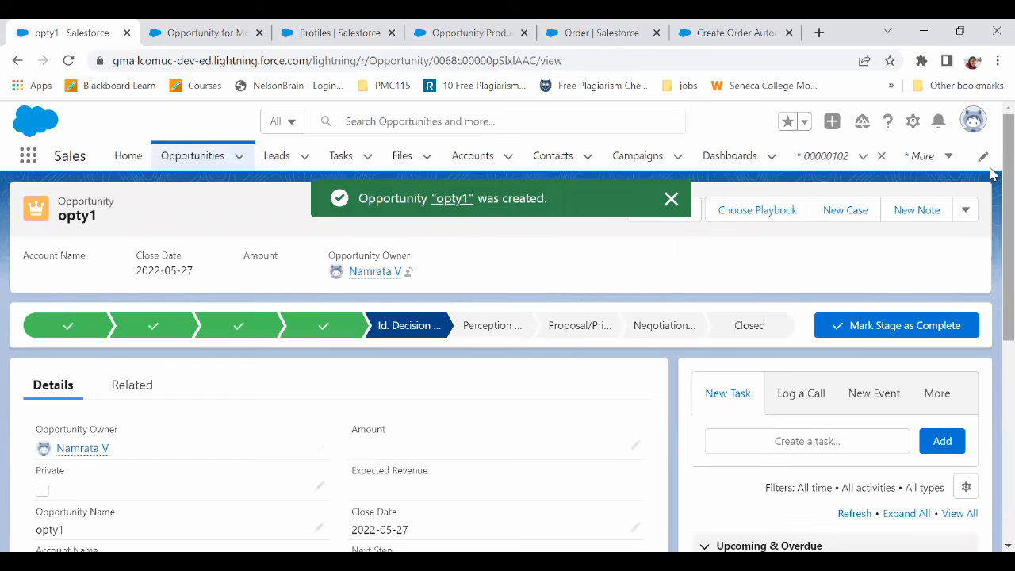
scroll(492, 353, down, 3)
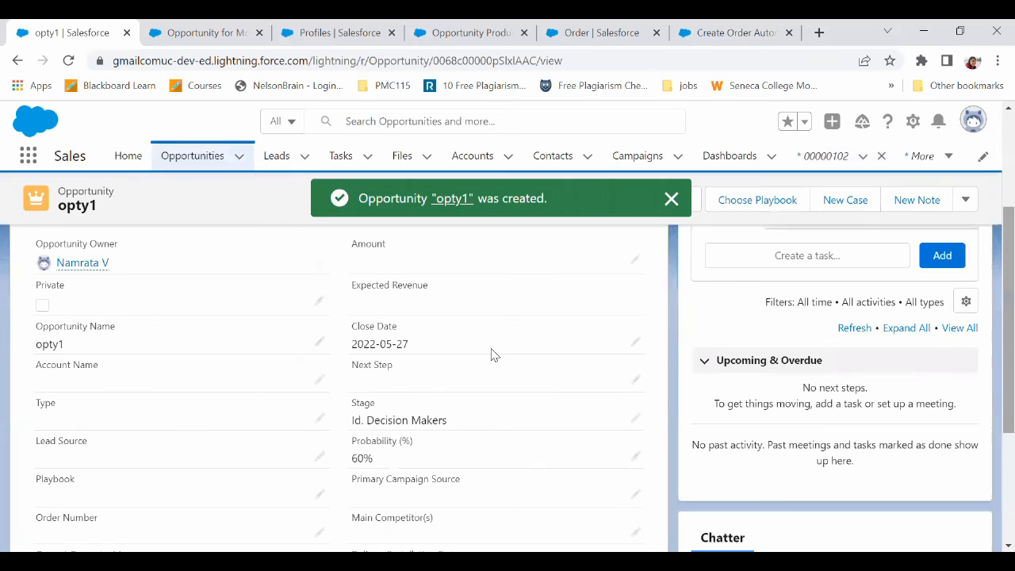
Set the opportunity's account name to Mountain Warehouse and save the record.
click(320, 383)
click(215, 418)
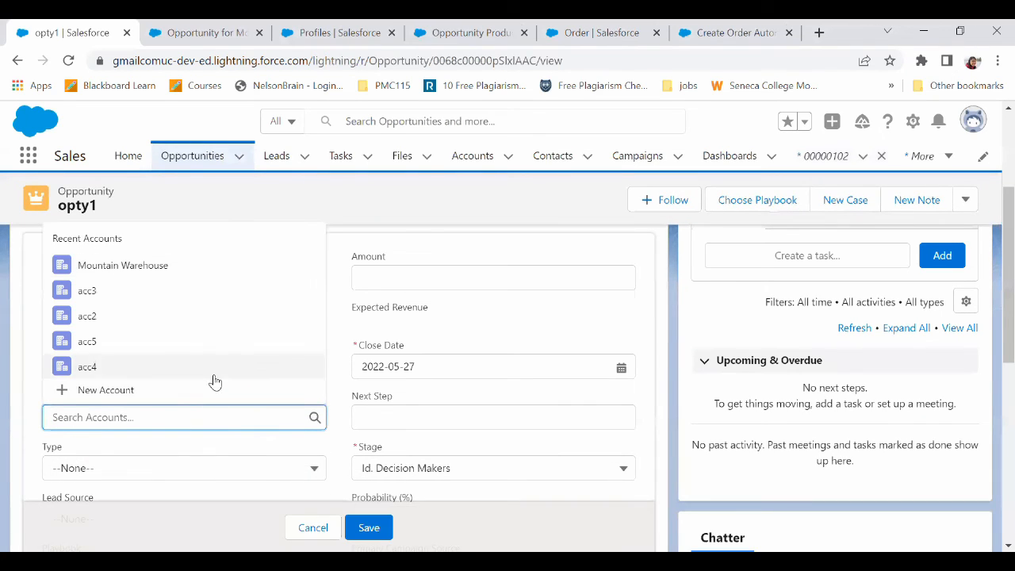
click(210, 261)
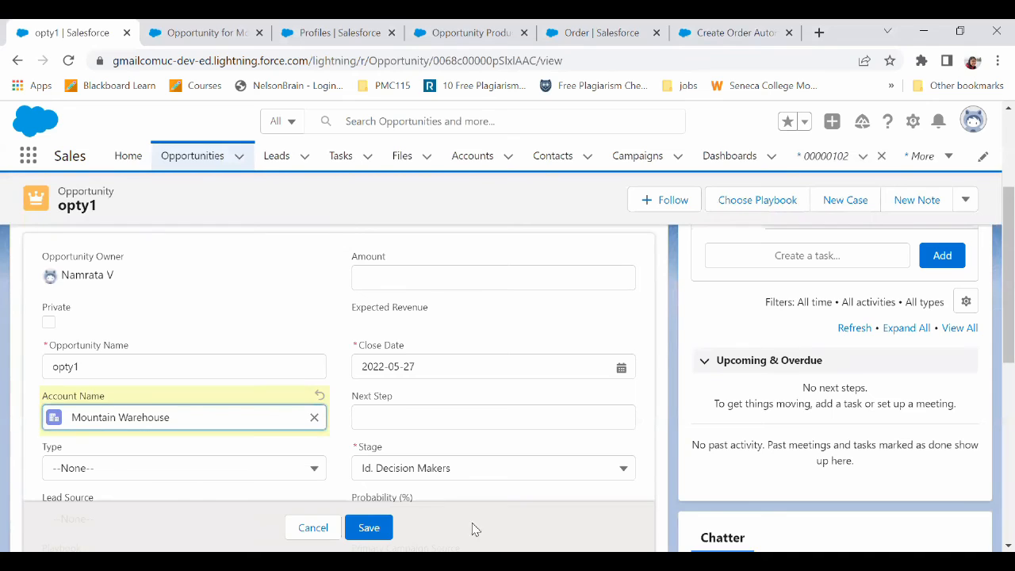
click(368, 523)
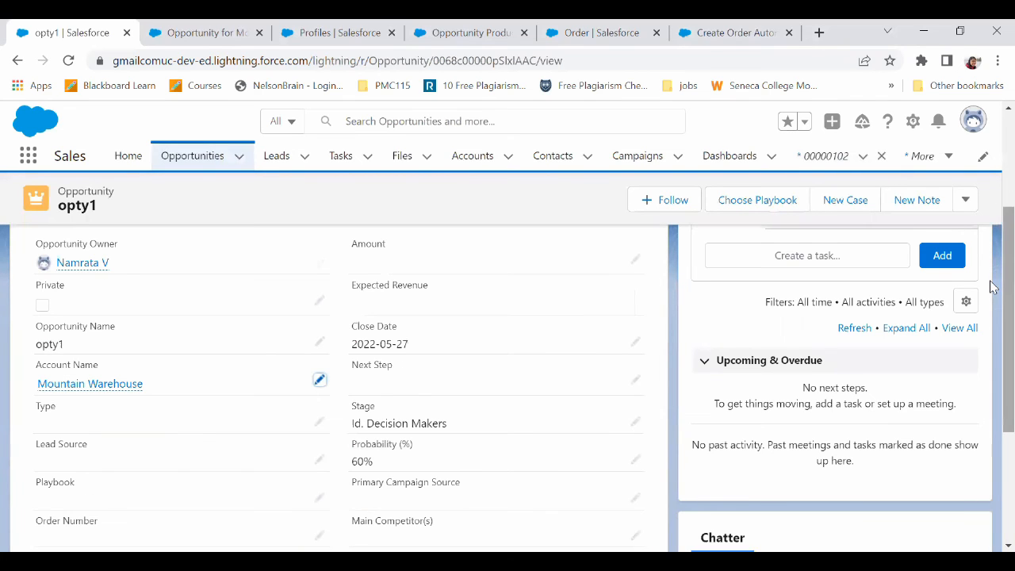
Assign the Discounted price book to the opportunity opty1.
scroll(8, 433, up, 2)
click(132, 361)
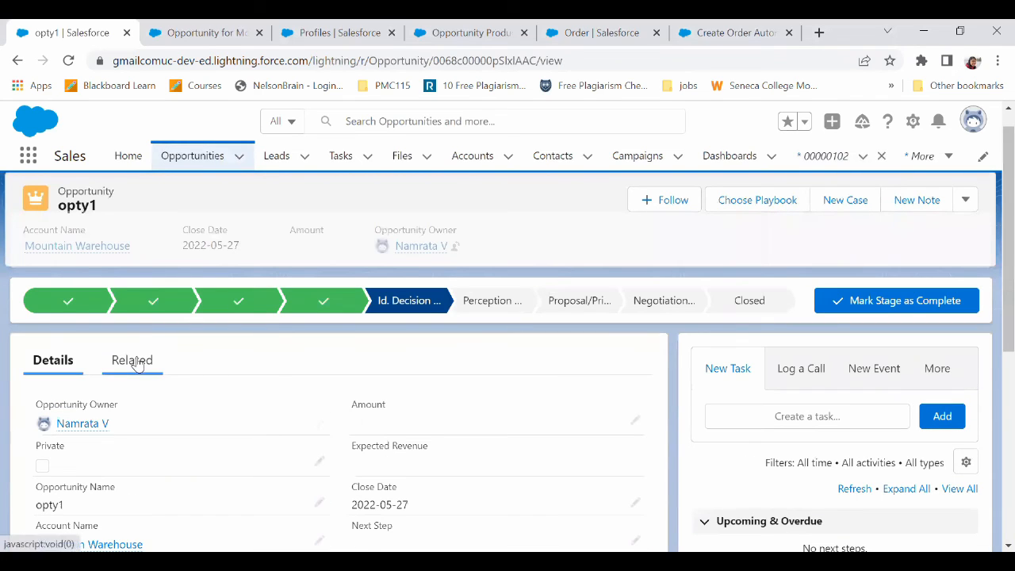
scroll(990, 222, down, 2)
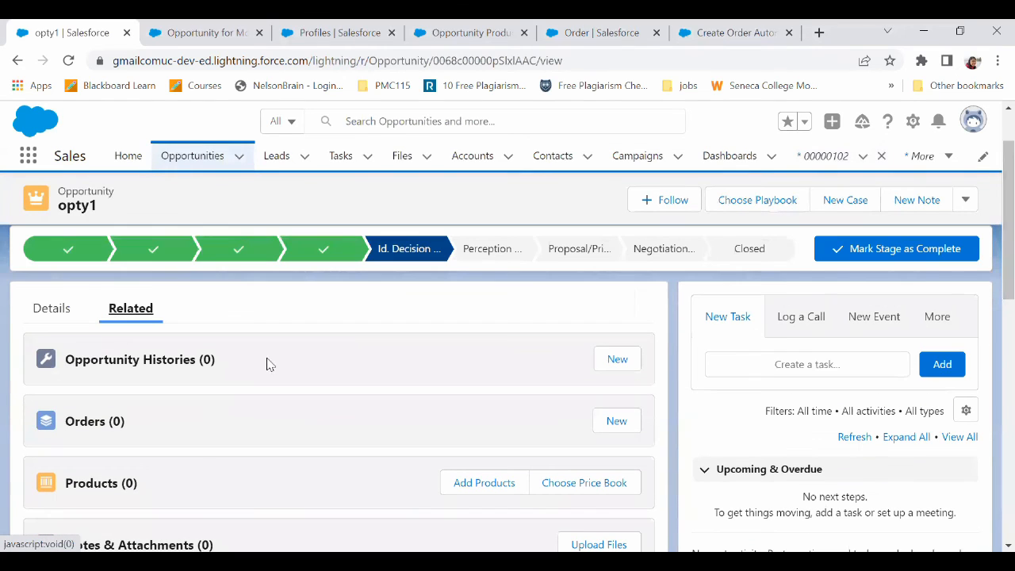
click(584, 482)
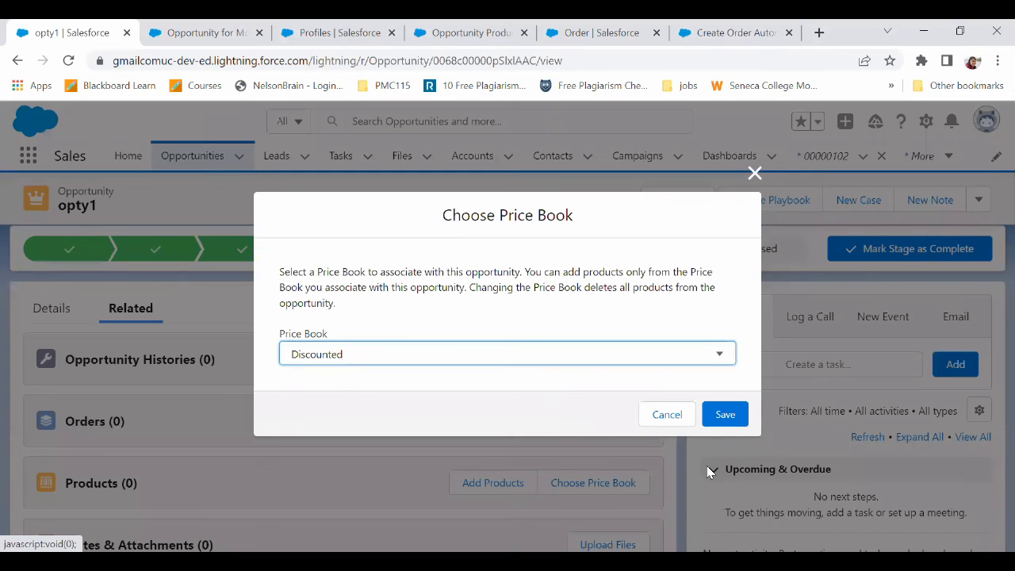
click(725, 414)
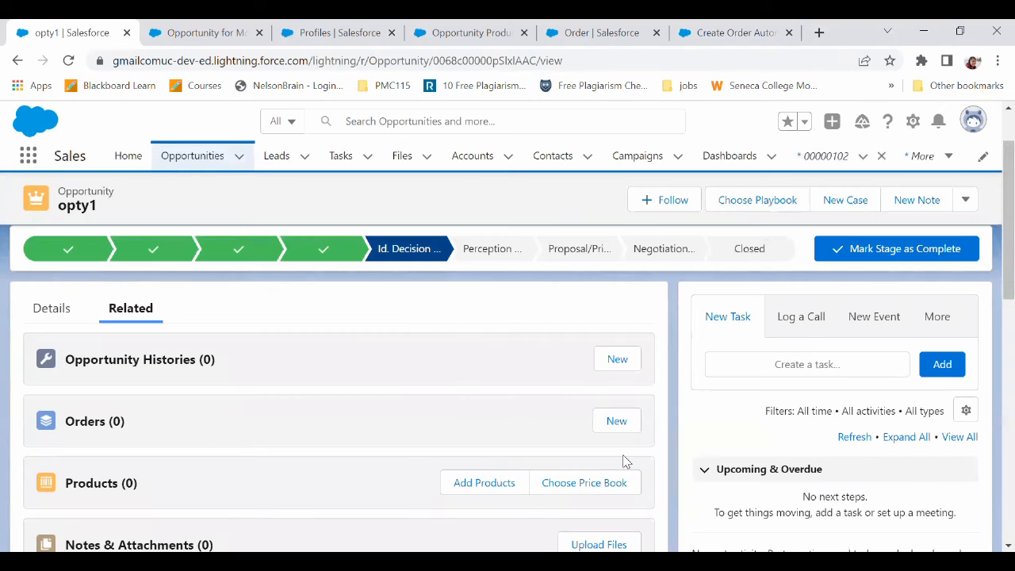
Select Formal Shirt and Tie+Belt as products for the opportunity and proceed to editing their line items.
click(477, 486)
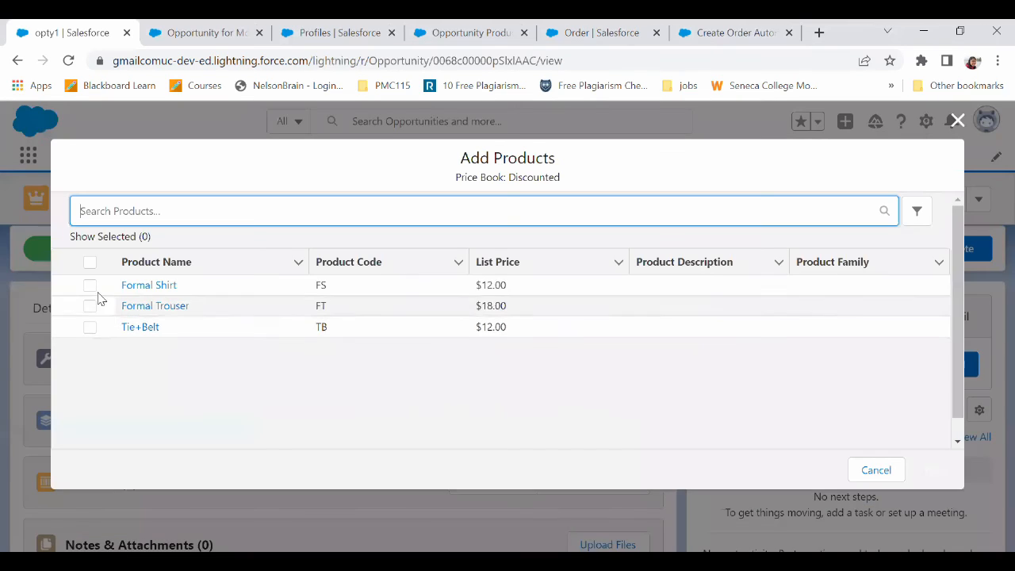
click(89, 286)
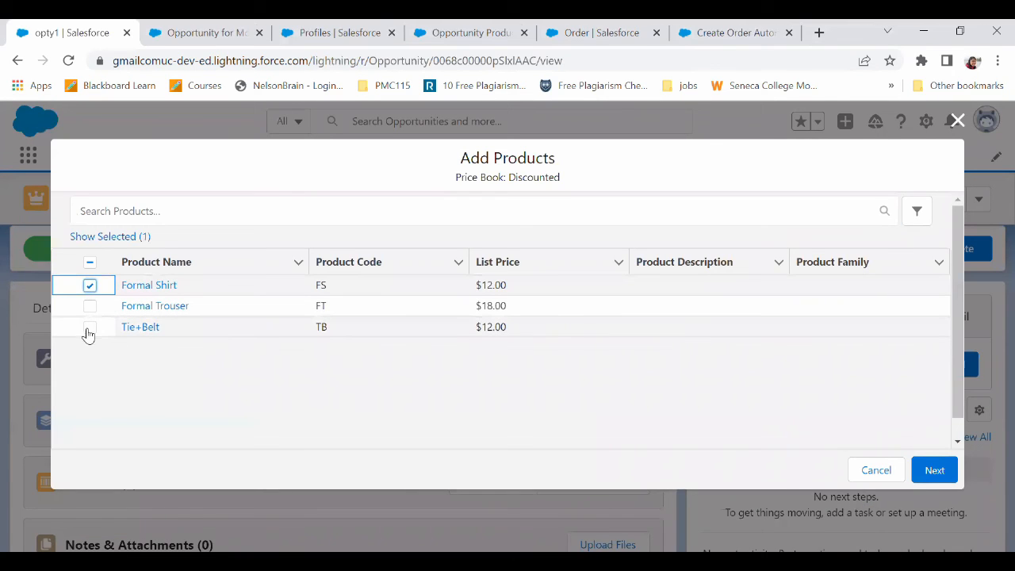
click(89, 328)
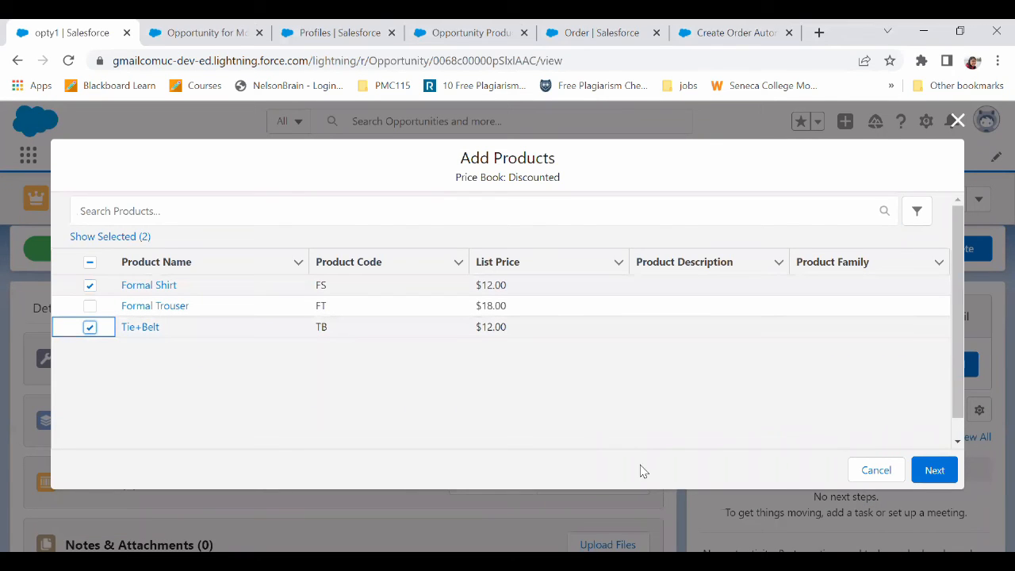
click(934, 470)
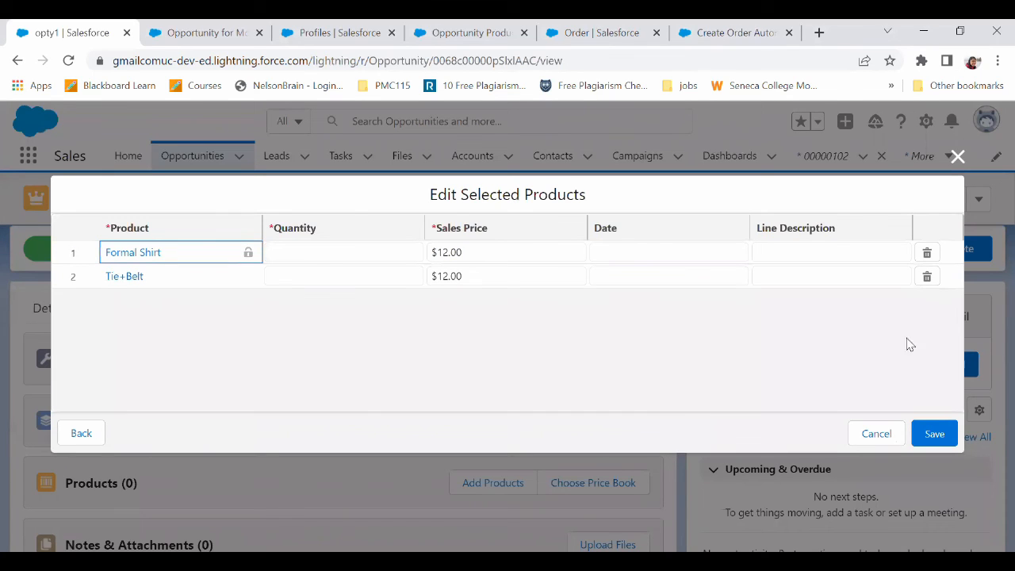
Set the quantity to 10 for both Formal Shirt and Tie+Belt and save the opportunity products.
click(336, 252)
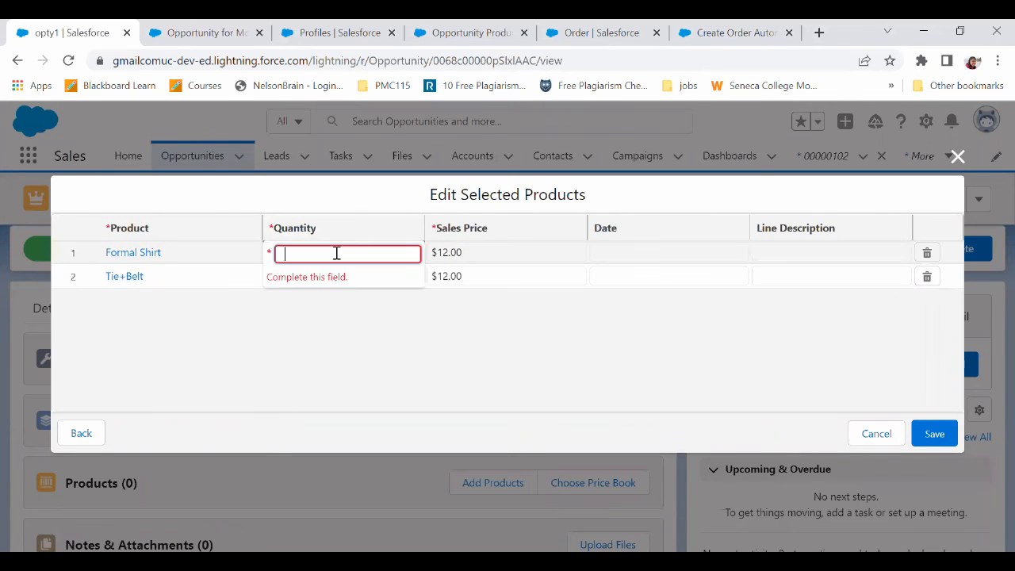
text(10)
click(336, 294)
click(335, 276)
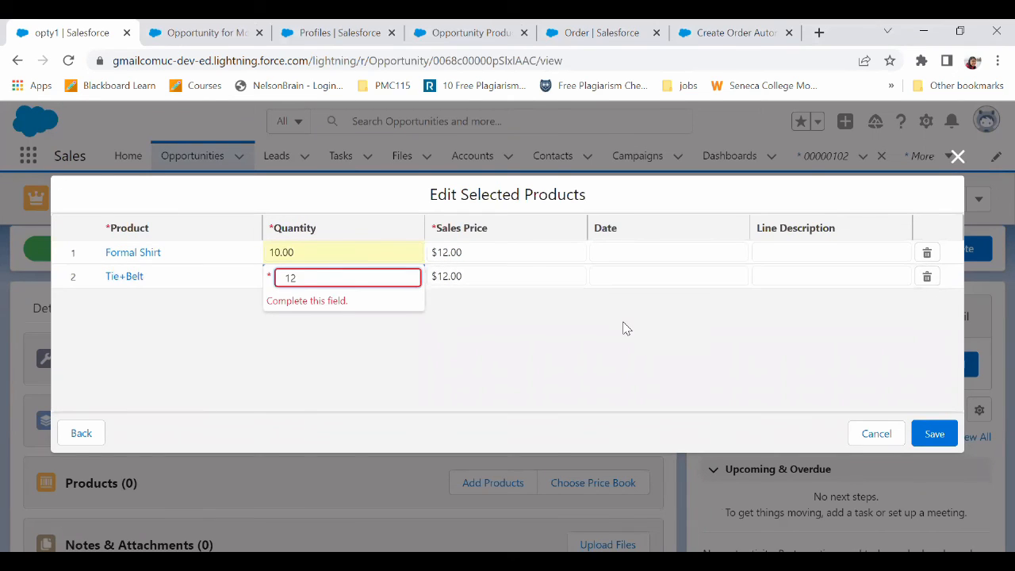
text(10)
click(932, 432)
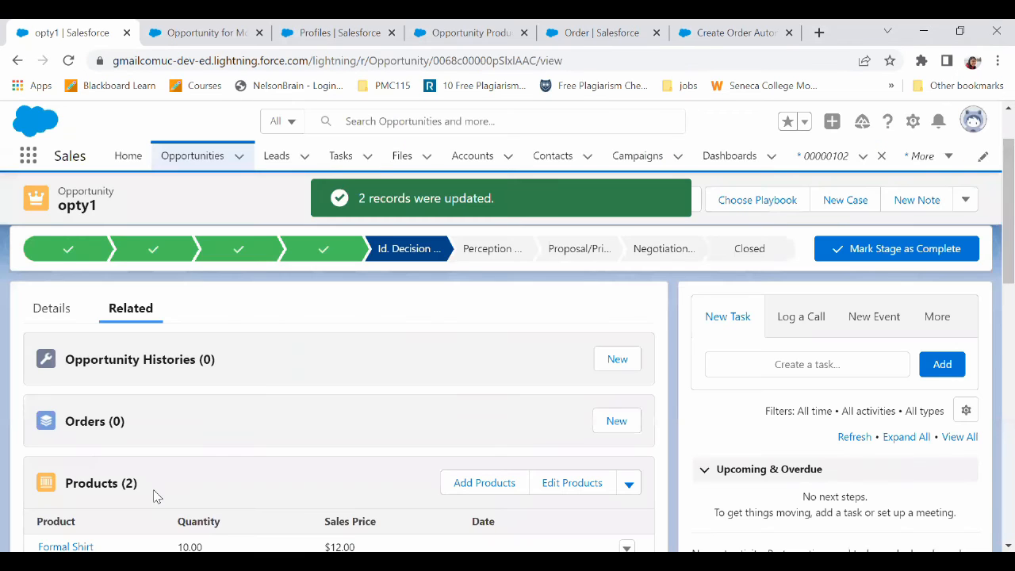
Change the opportunity's stage to Closed Won and save the record.
click(70, 309)
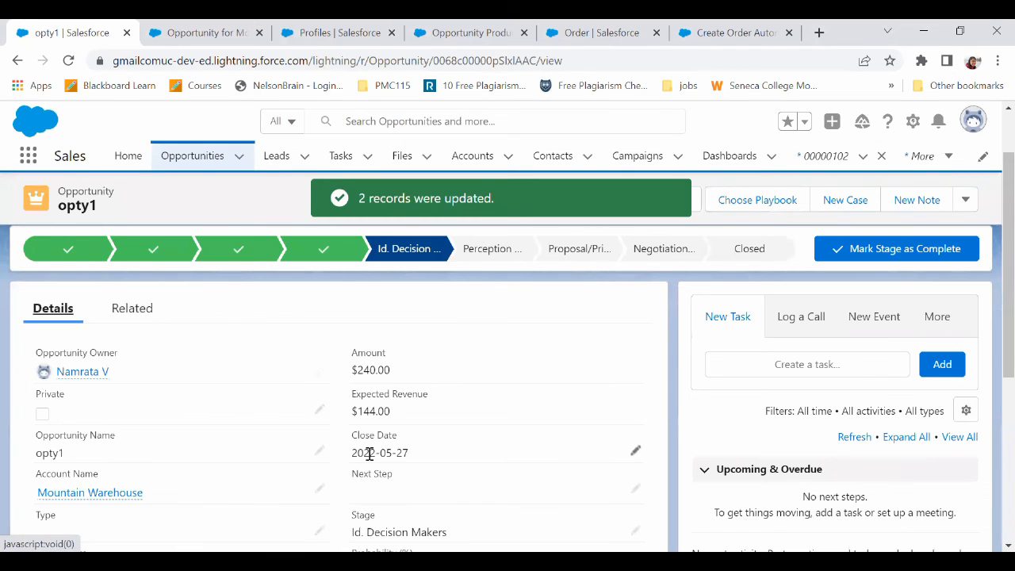
click(636, 529)
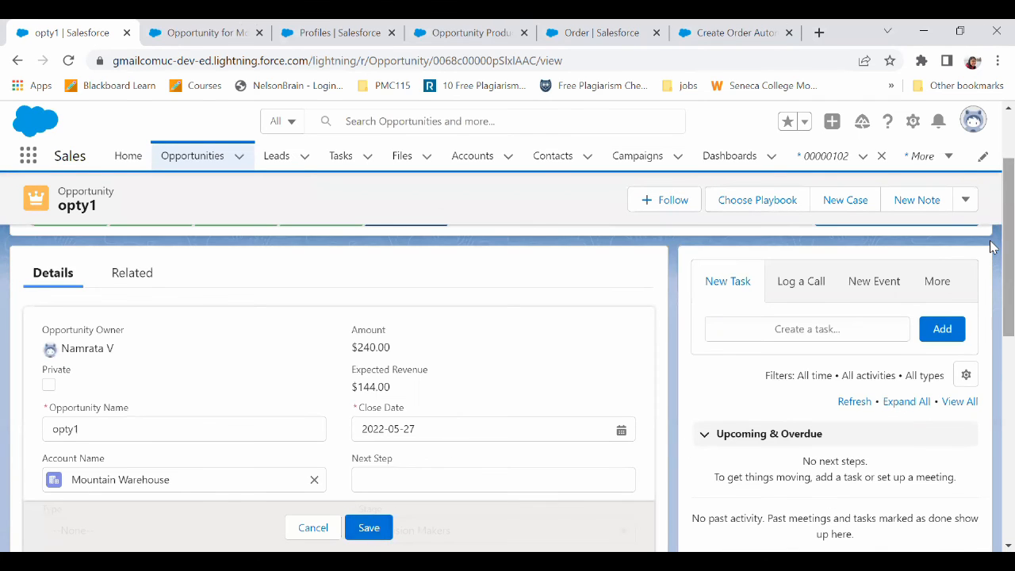
scroll(457, 384, down, 2)
click(449, 369)
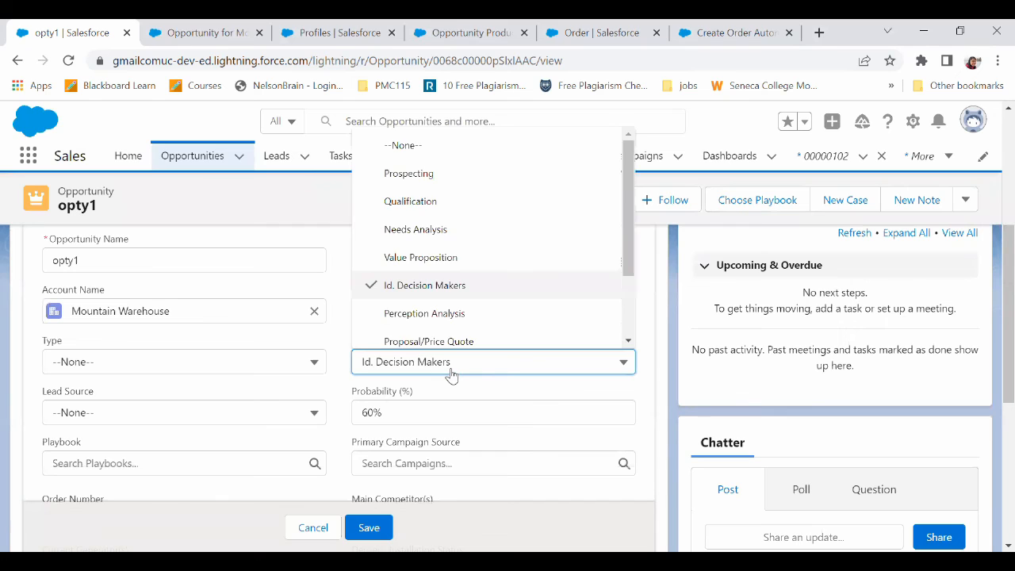
scroll(628, 325, down, 2)
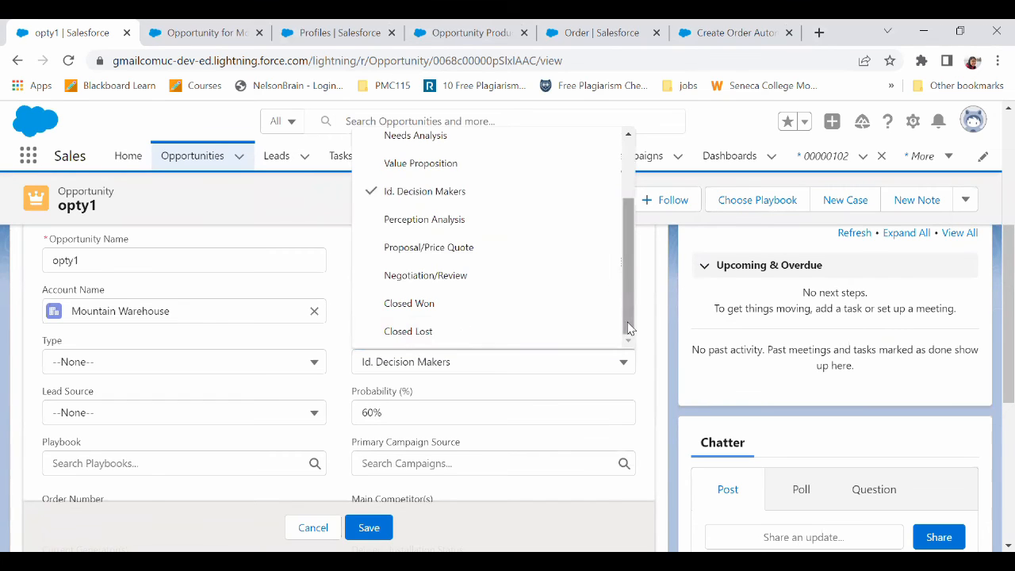
click(401, 302)
click(368, 528)
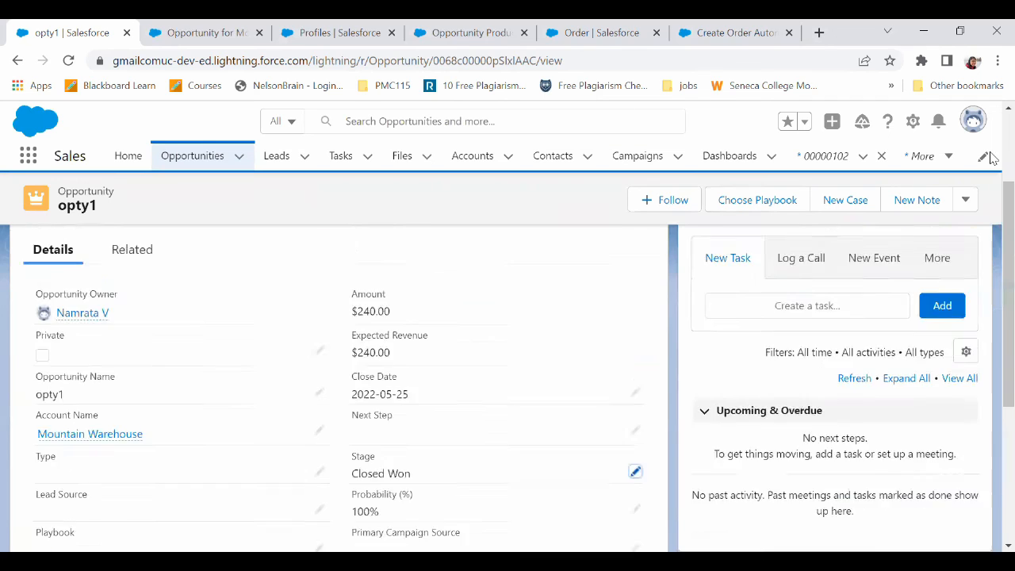
Open the order related to opty1 and examine its detail fields and order products.
click(136, 377)
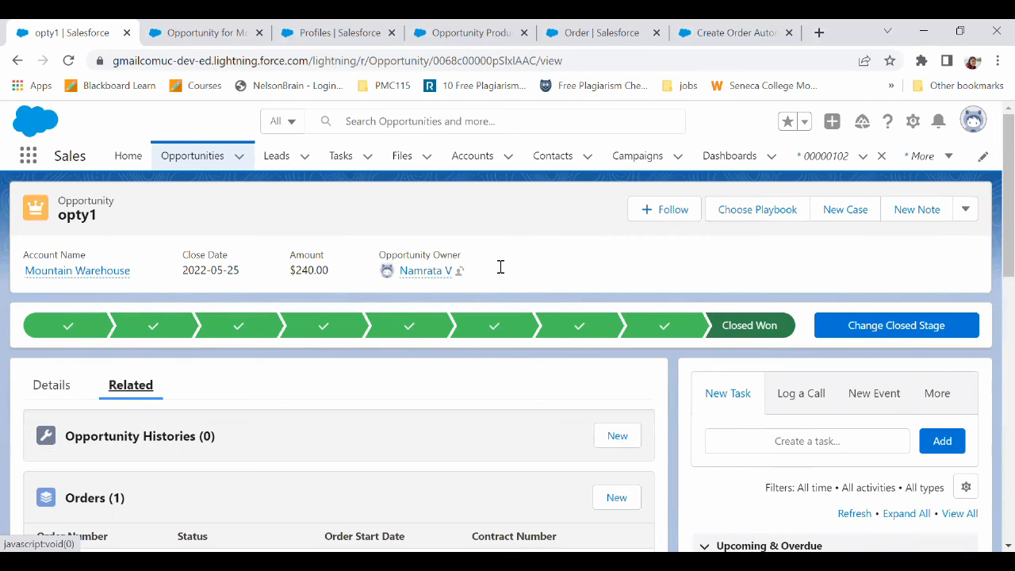
scroll(990, 282, down, 2)
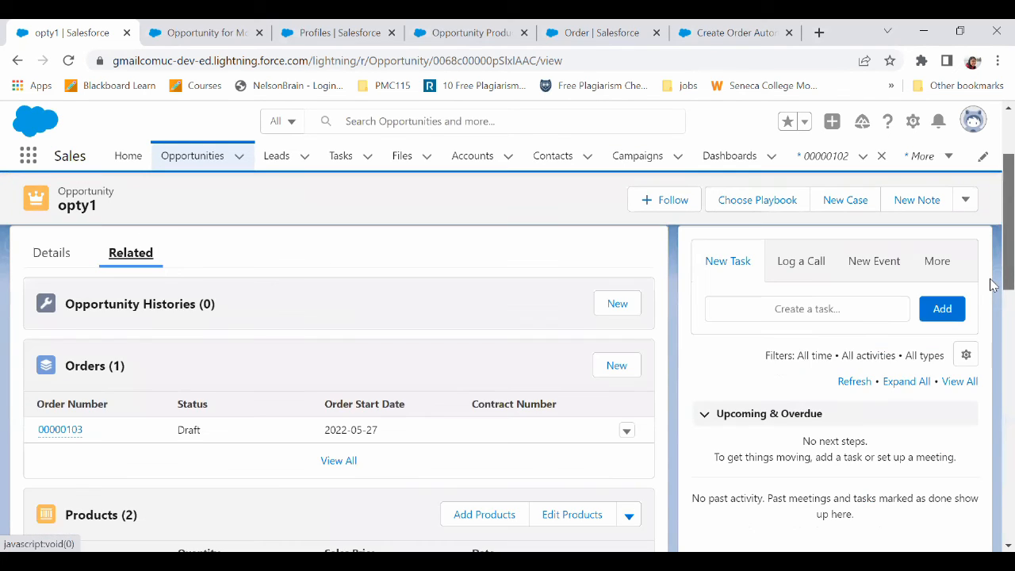
scroll(989, 284, down, 1)
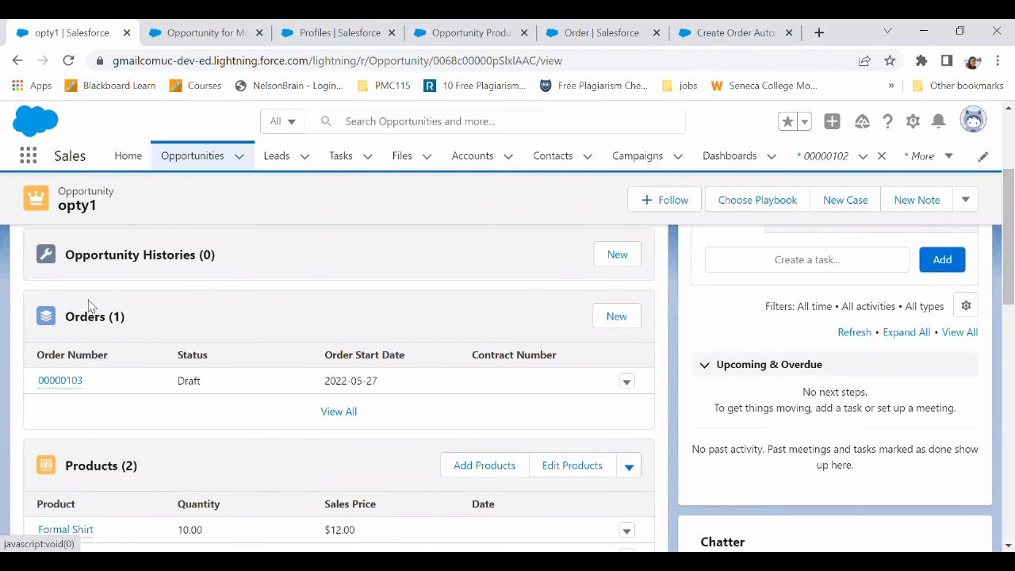
click(59, 380)
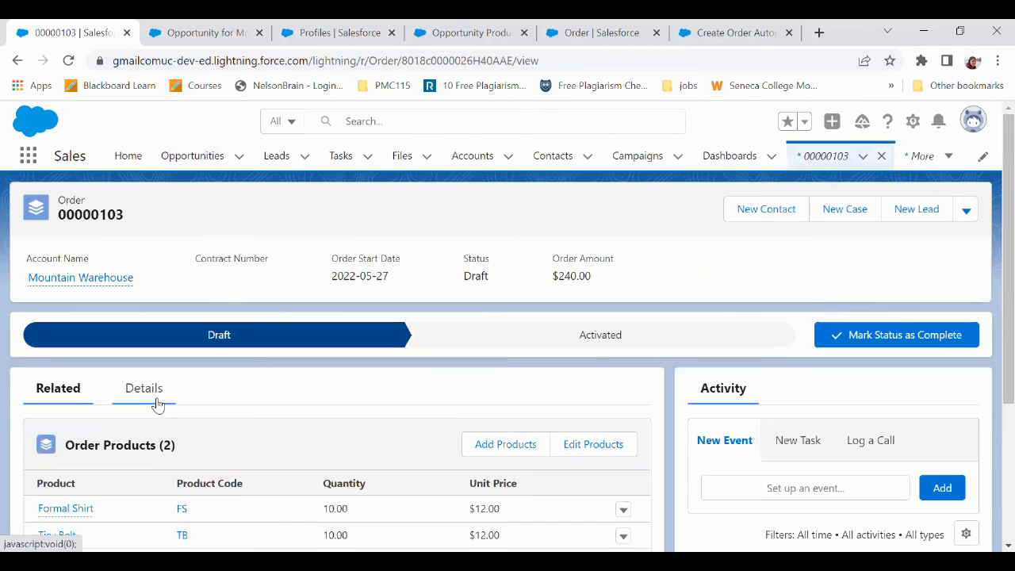
click(150, 394)
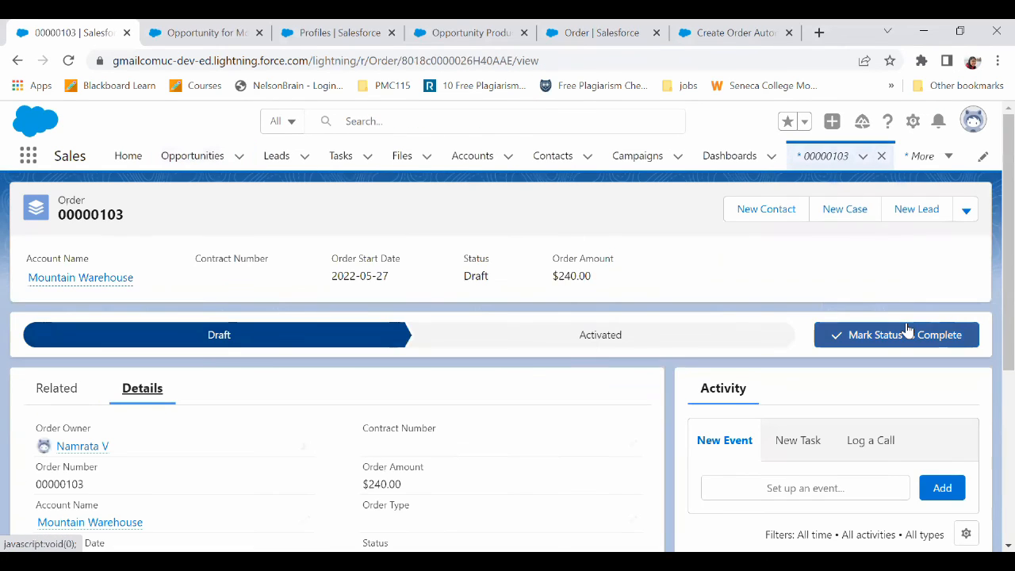
scroll(990, 306, down, 2)
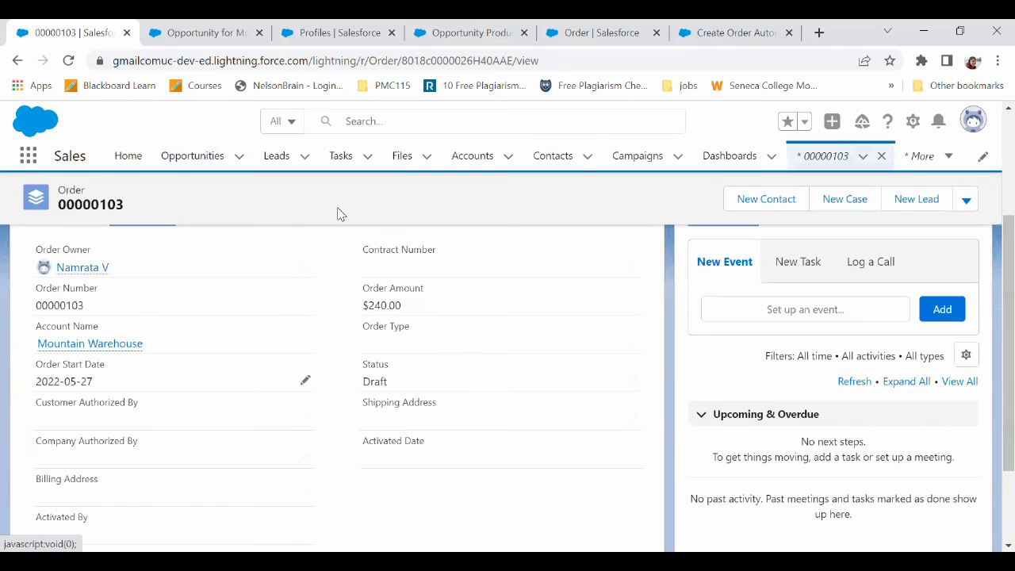
scroll(989, 136, up, 2)
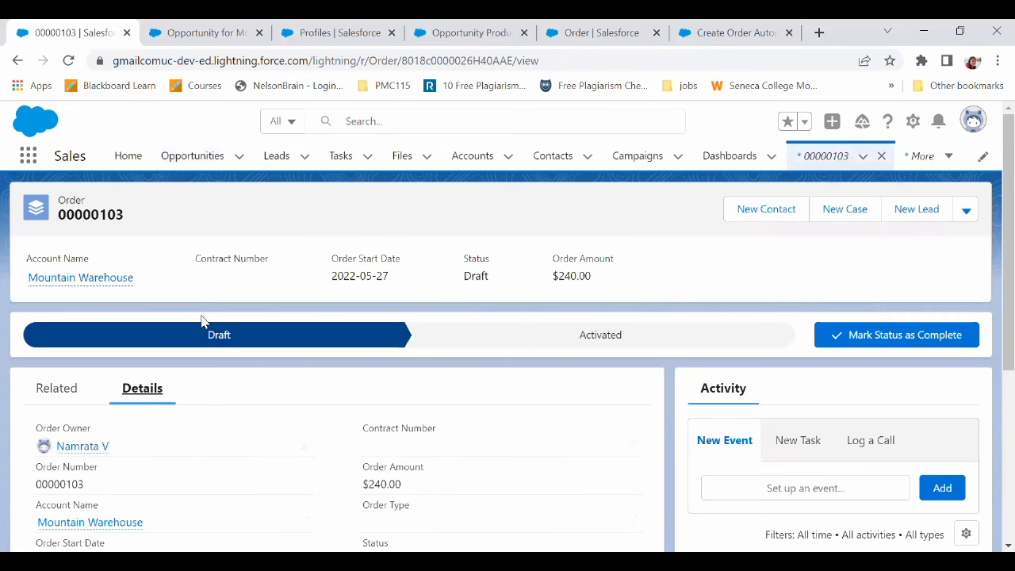
click(55, 401)
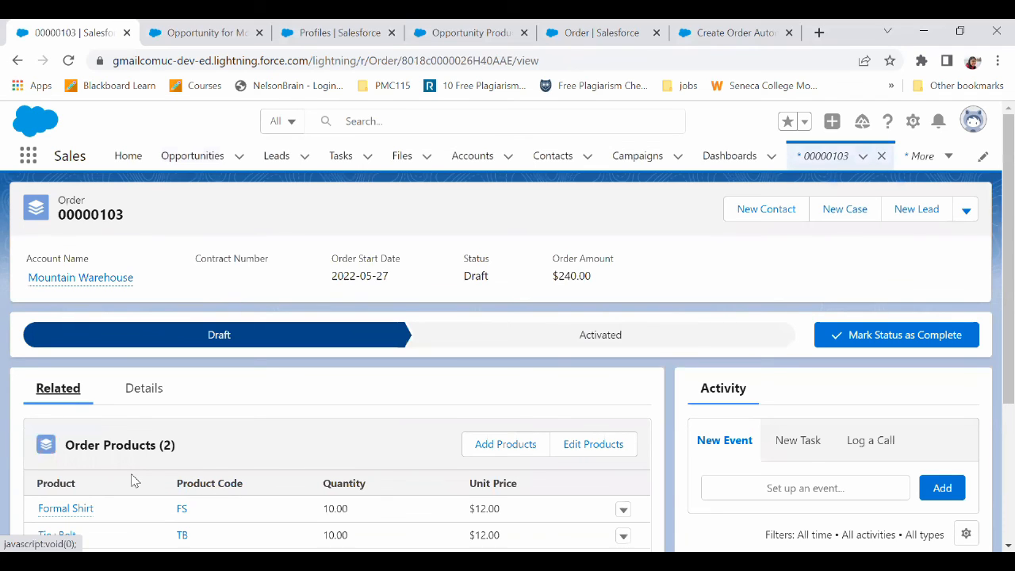
scroll(990, 294, down, 3)
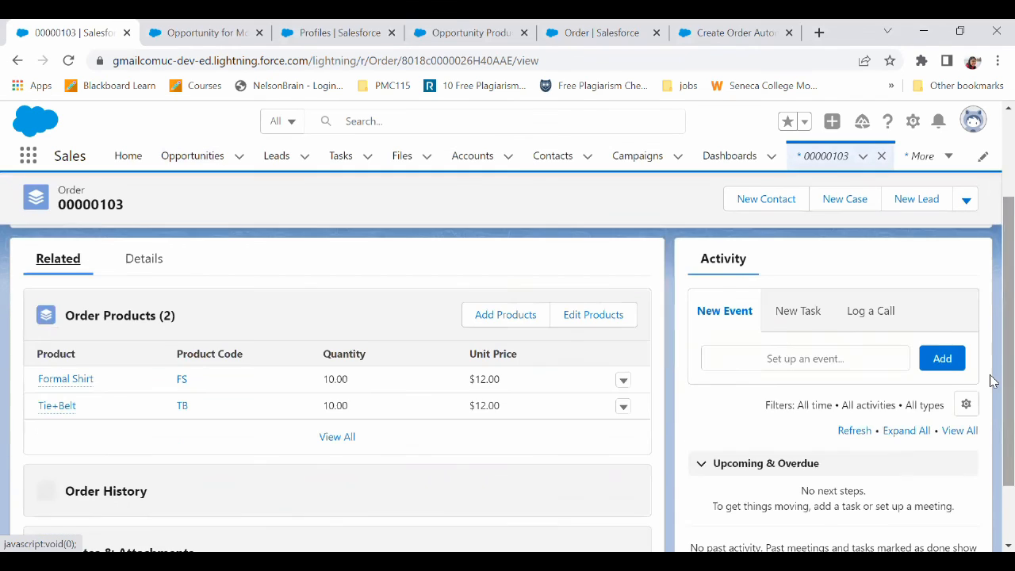
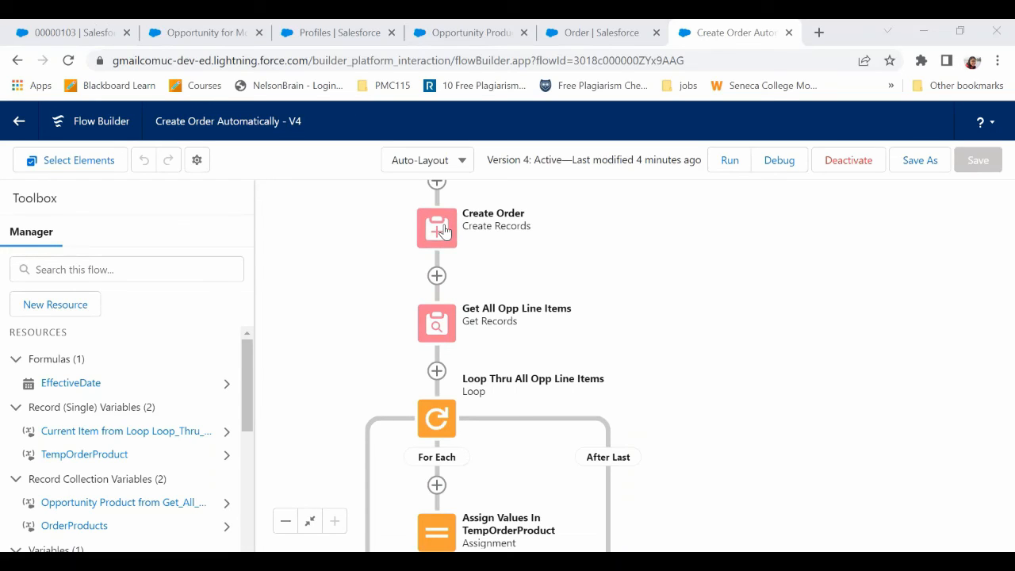
In the Create Order Automatically flow, add a fault path to the Create Order element and start a Post to Chatter action on it.
click(444, 231)
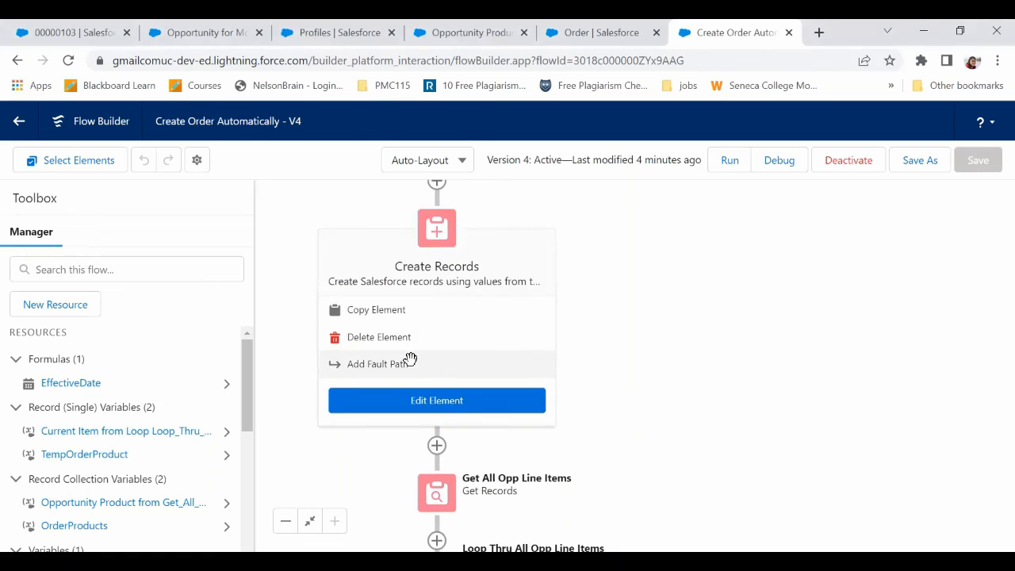
click(410, 359)
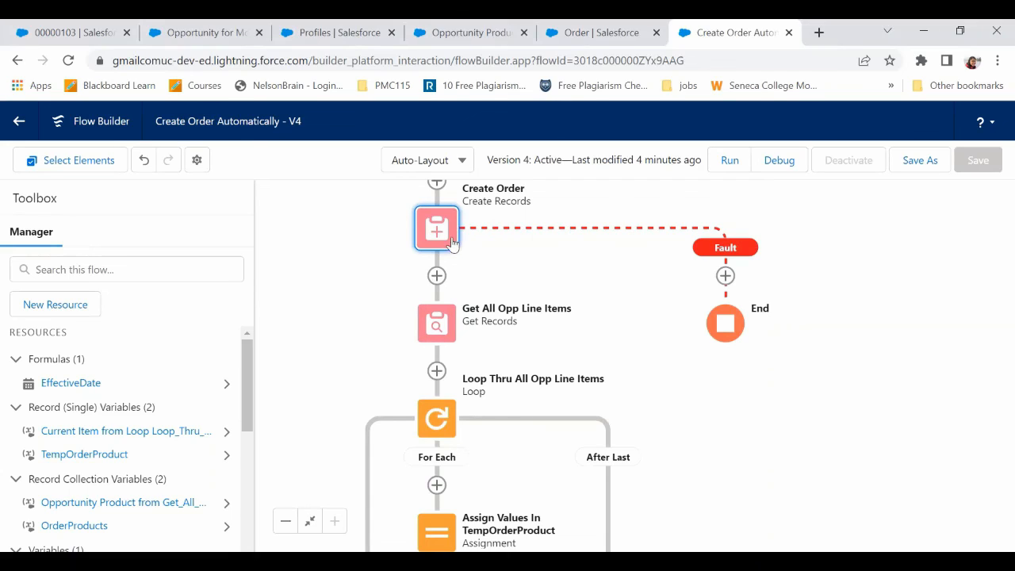
click(725, 275)
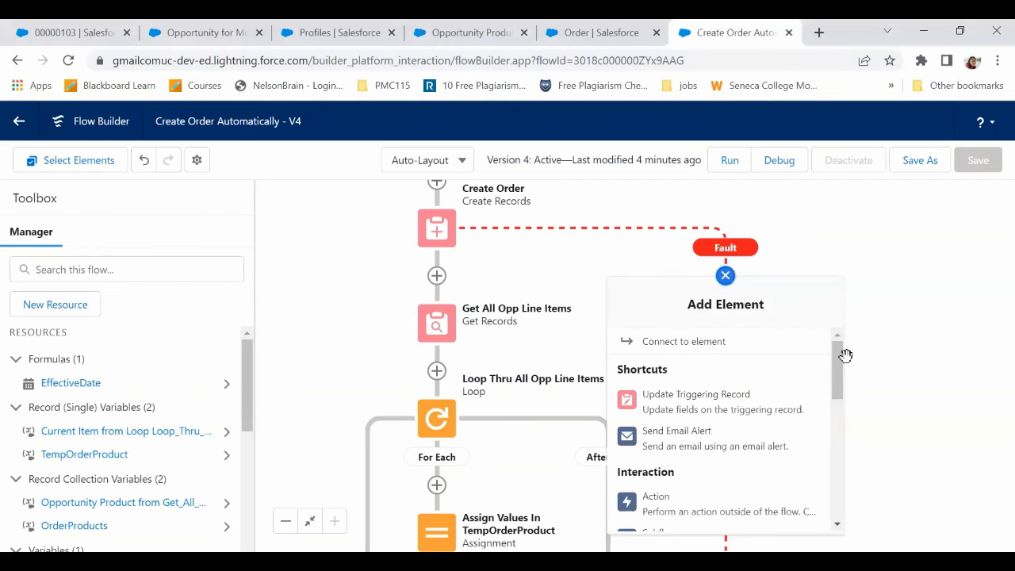
click(662, 496)
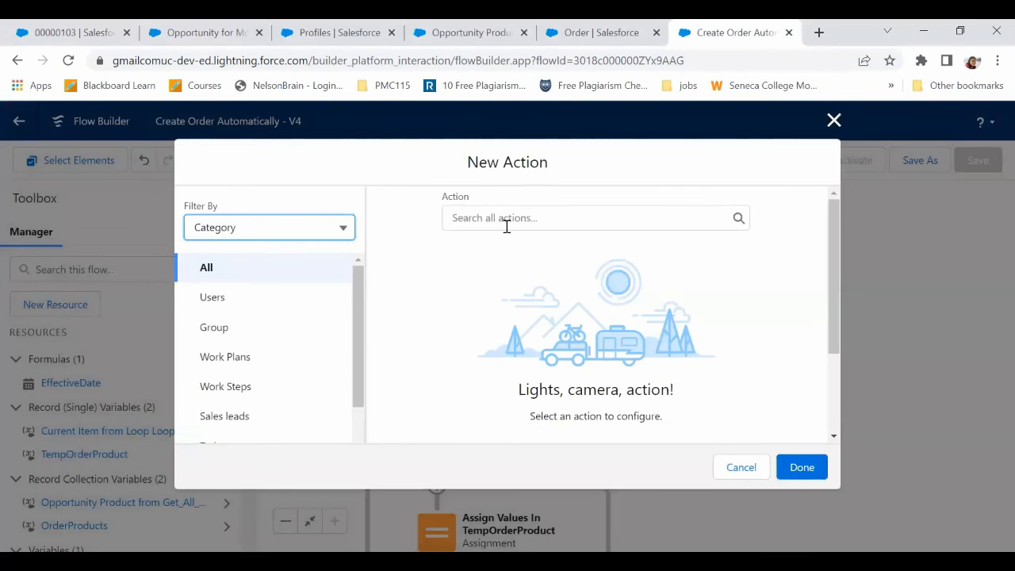
click(515, 225)
text(chatt)
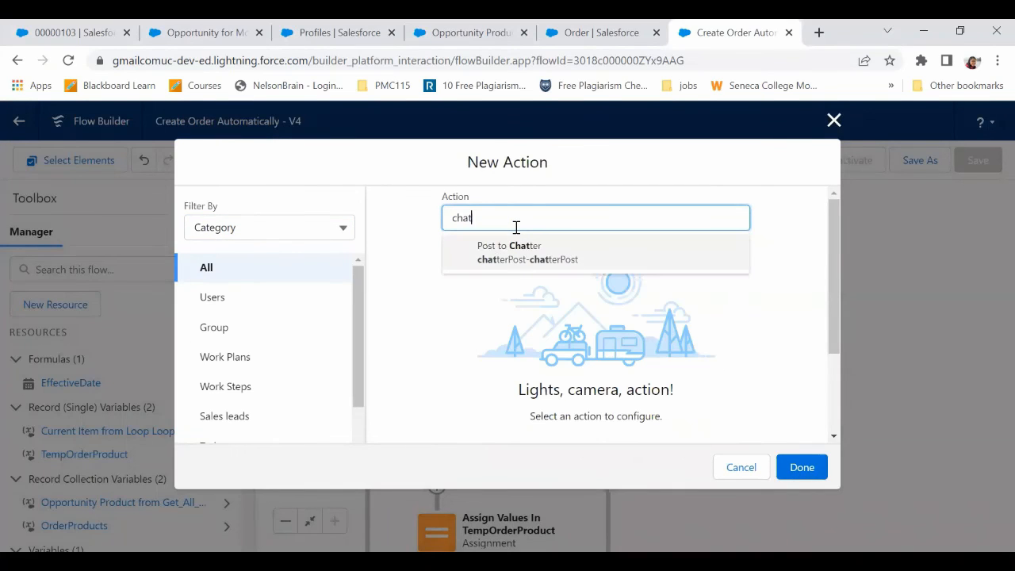
click(527, 254)
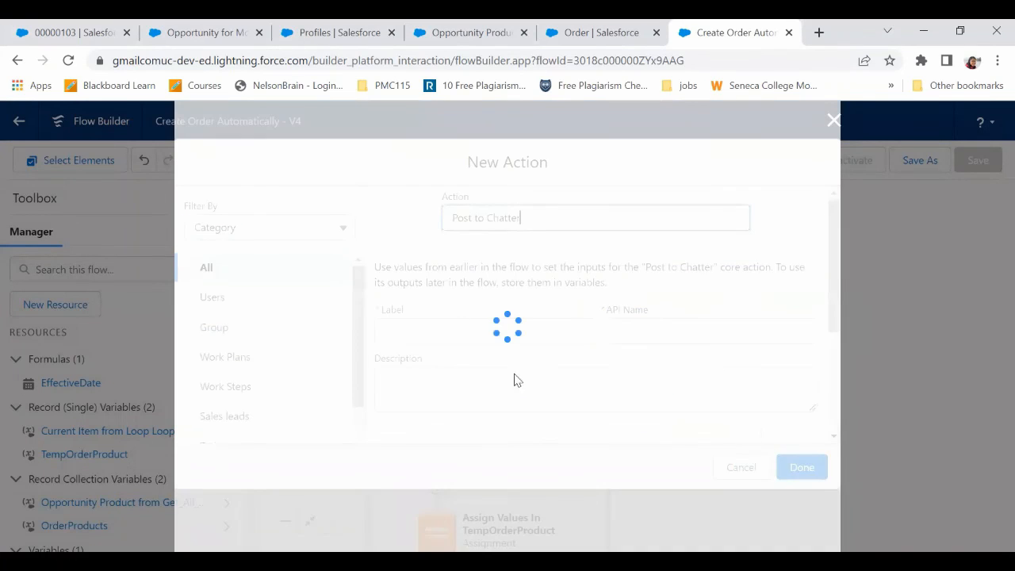
Label the Post to Chatter action Create Order Error and enter the message "Error While Creating Order".
click(416, 334)
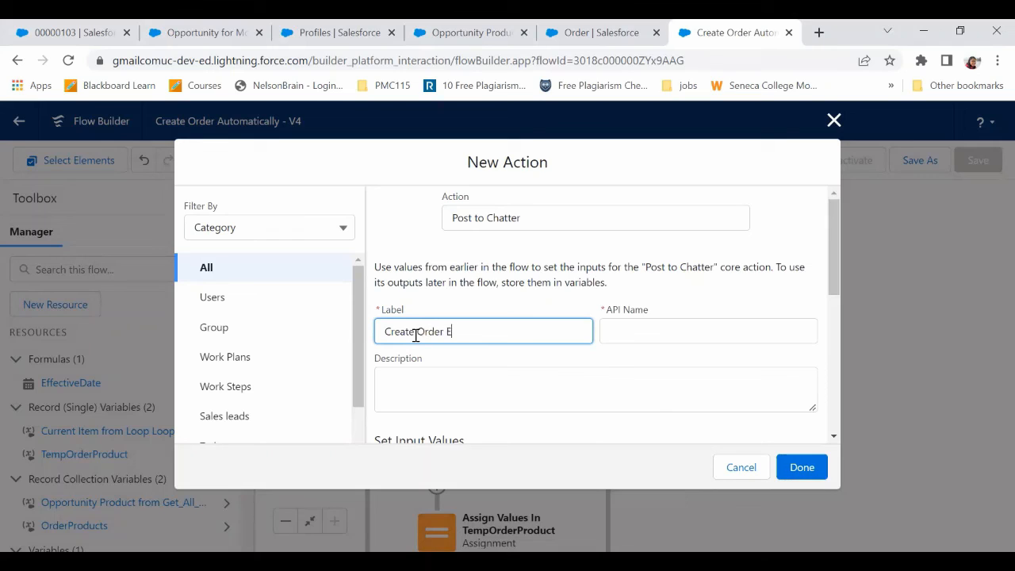
click(421, 387)
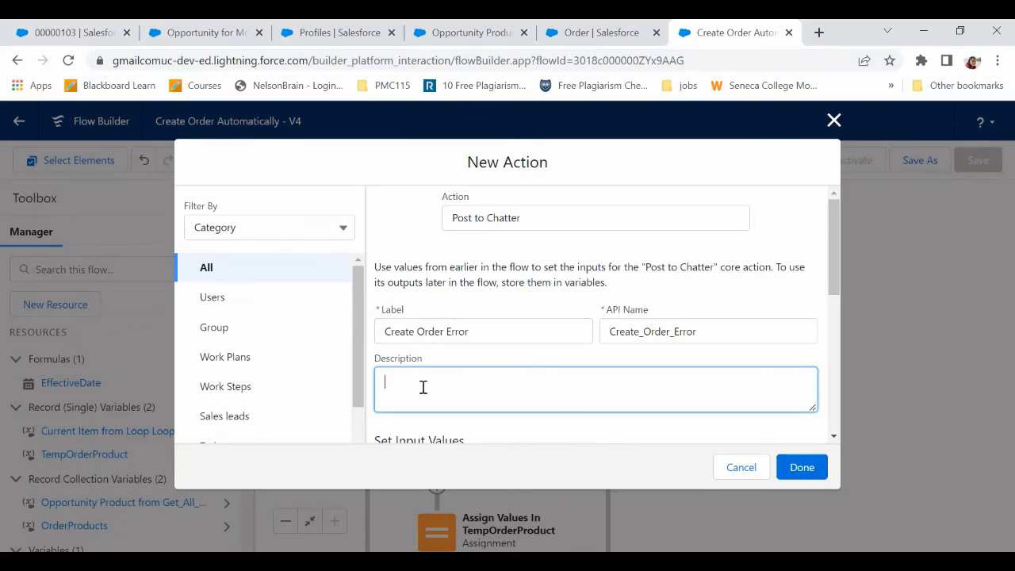
scroll(827, 389, down, 1)
scroll(827, 389, down, 5)
scroll(827, 389, up, 4)
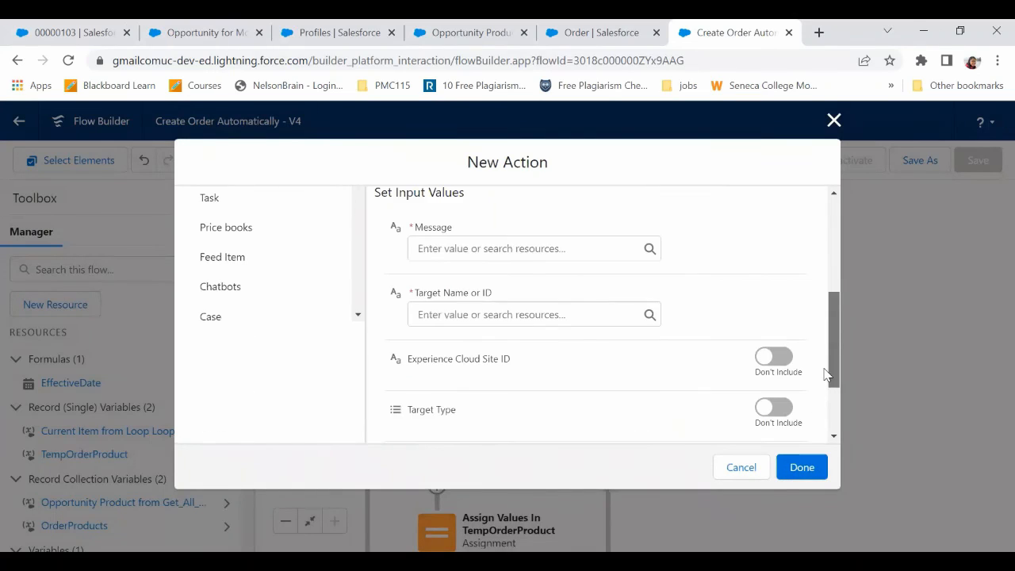
scroll(822, 356, up, 1)
click(458, 292)
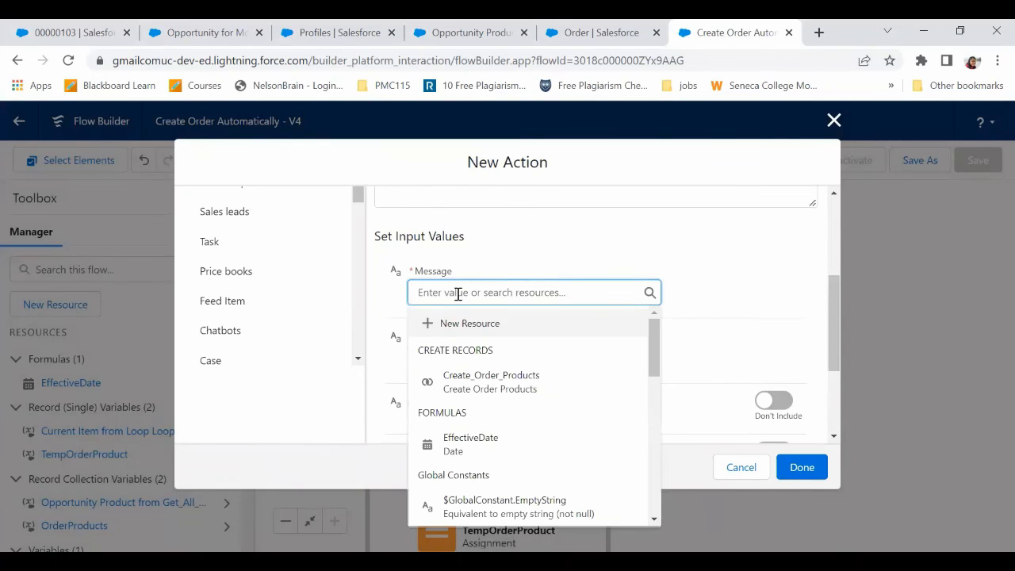
text(Error While Creating Order)
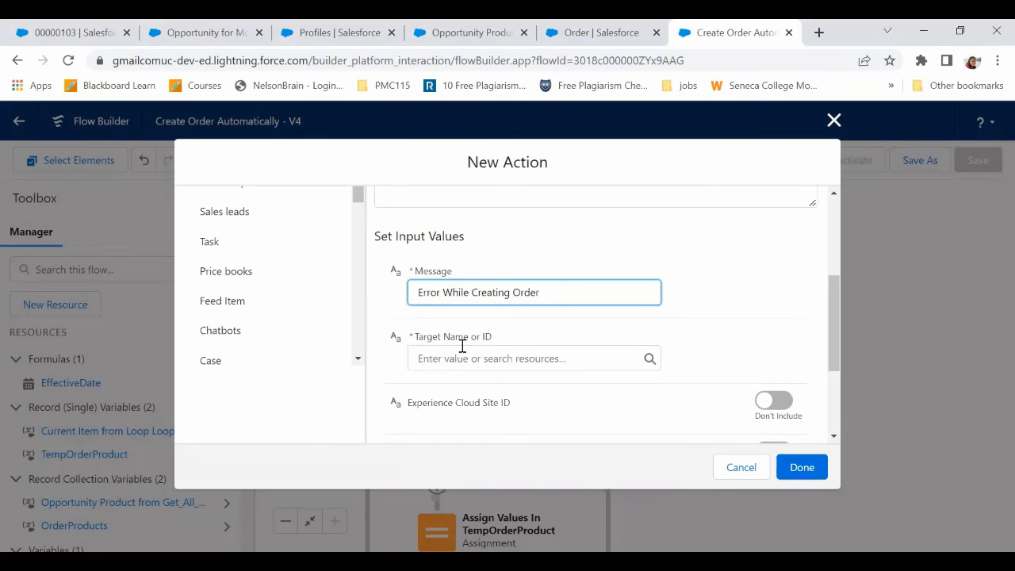
Set the action's Target Name or ID to the triggering opportunity's ID, {!$Record.Id}.
click(464, 350)
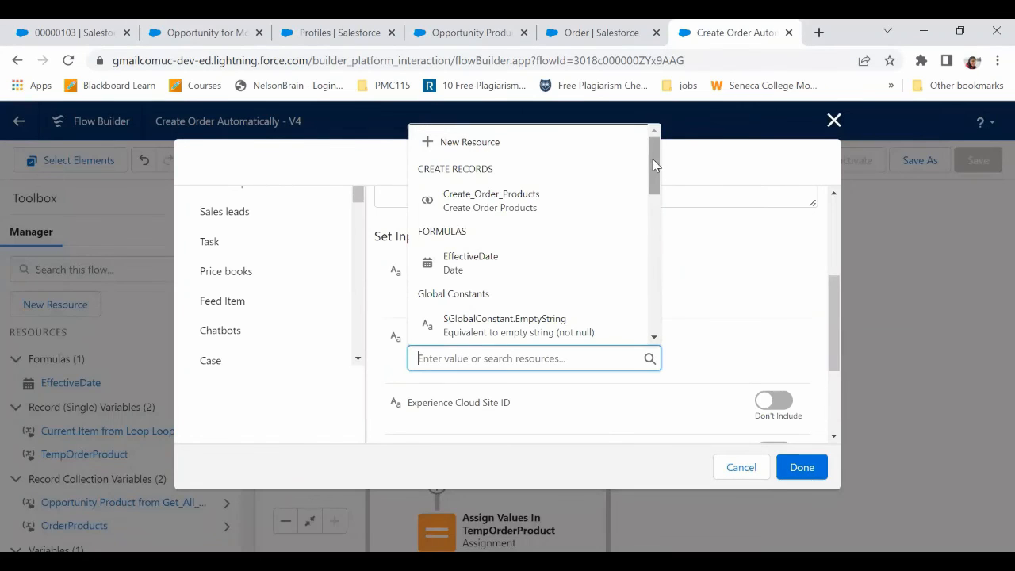
drag(654, 167, 648, 308)
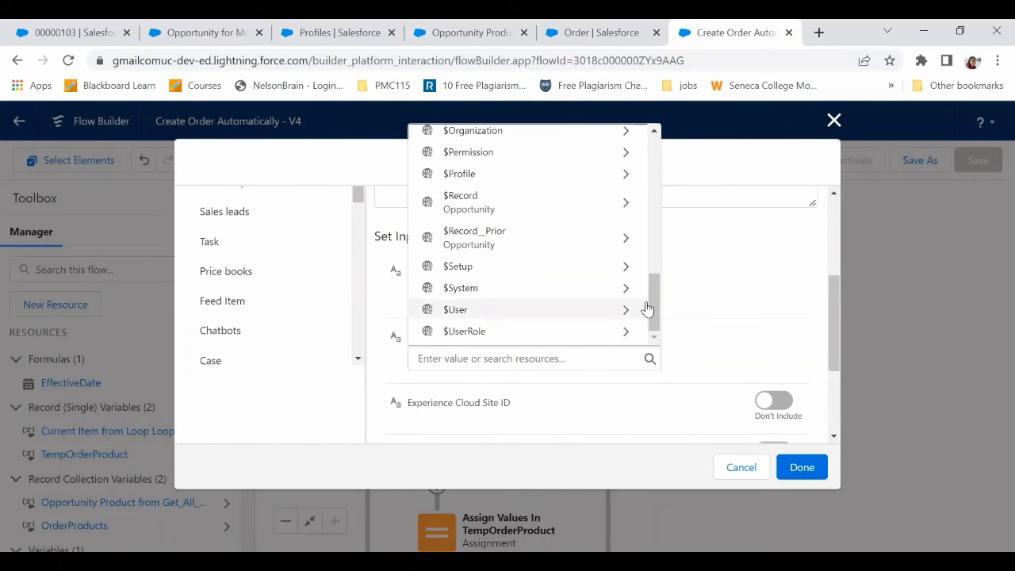
click(465, 200)
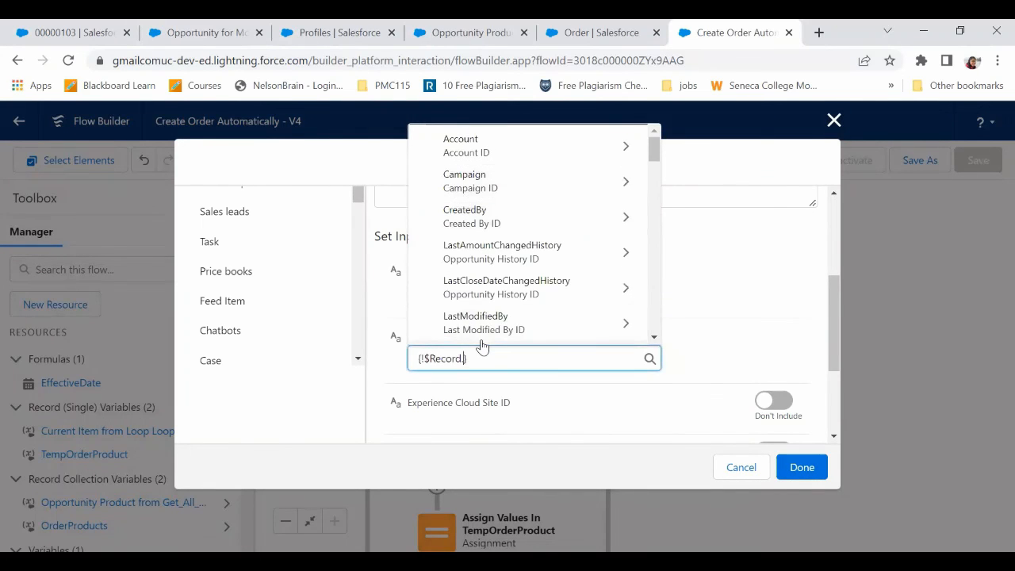
text(id)
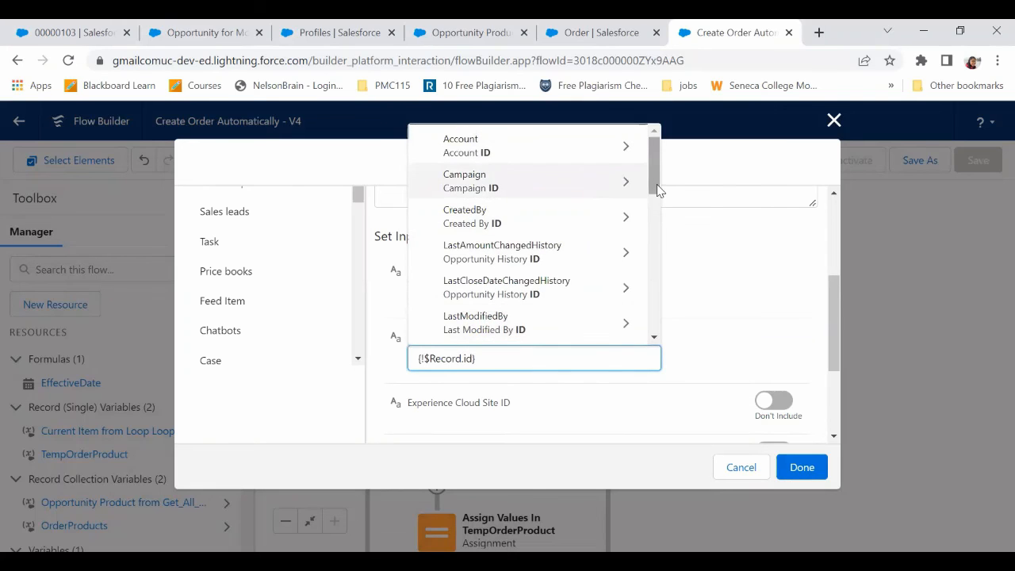
drag(656, 190, 653, 276)
click(441, 297)
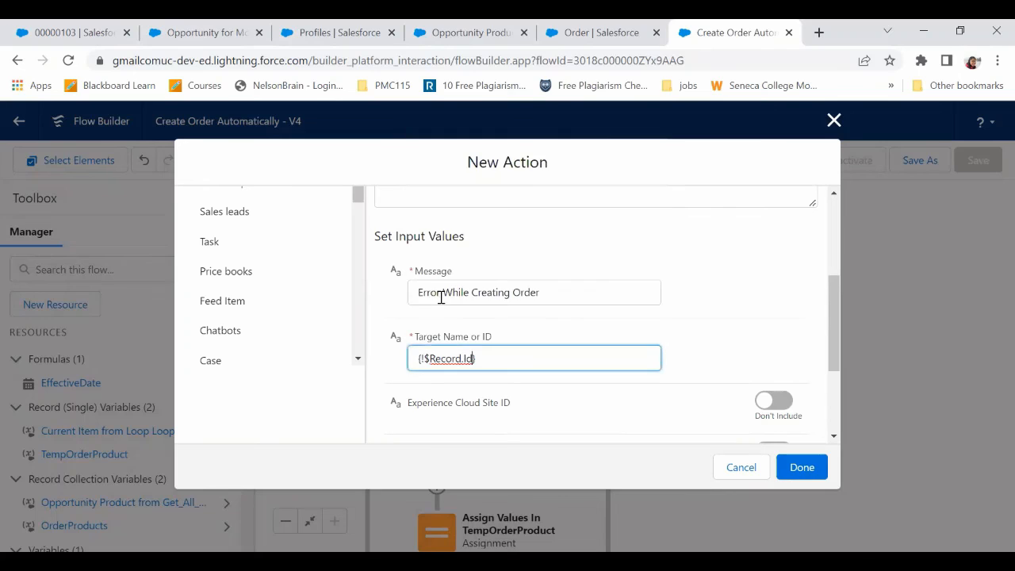
click(722, 340)
mouse_move(831, 302)
mouse_down()
mouse_move(837, 364)
mouse_move(835, 307)
mouse_up()
Replace the action's message with {!$Flow.FaultMessage} and finish the Create Order Error action.
click(550, 277)
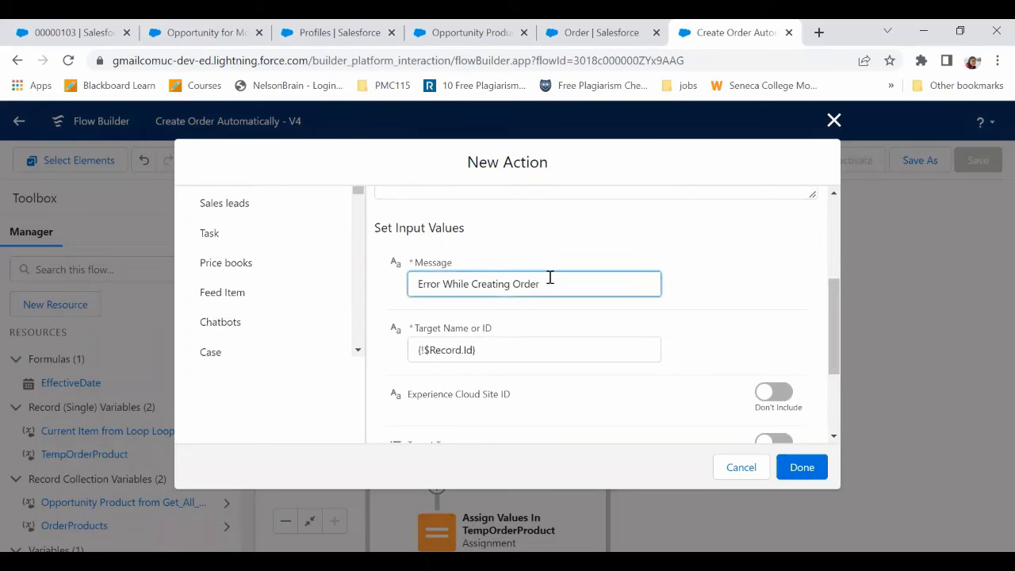
drag(549, 278, 410, 286)
key(BackSpace)
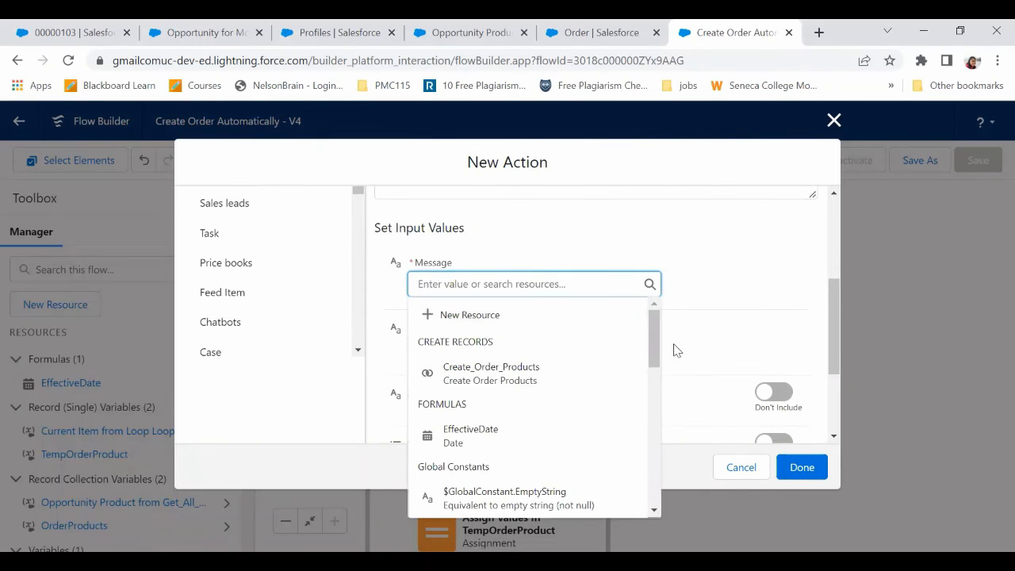
drag(657, 336, 675, 470)
click(675, 470)
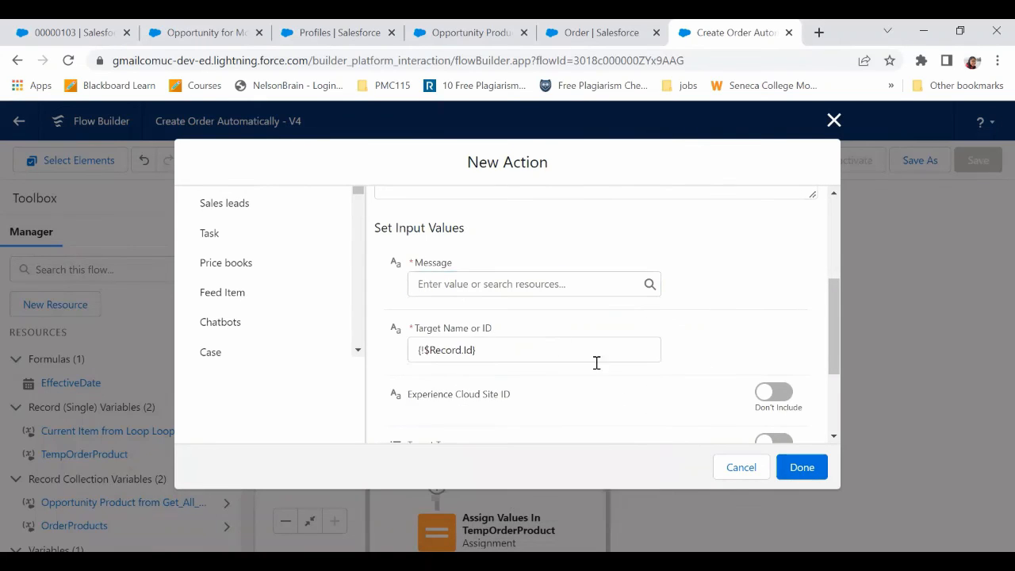
click(504, 283)
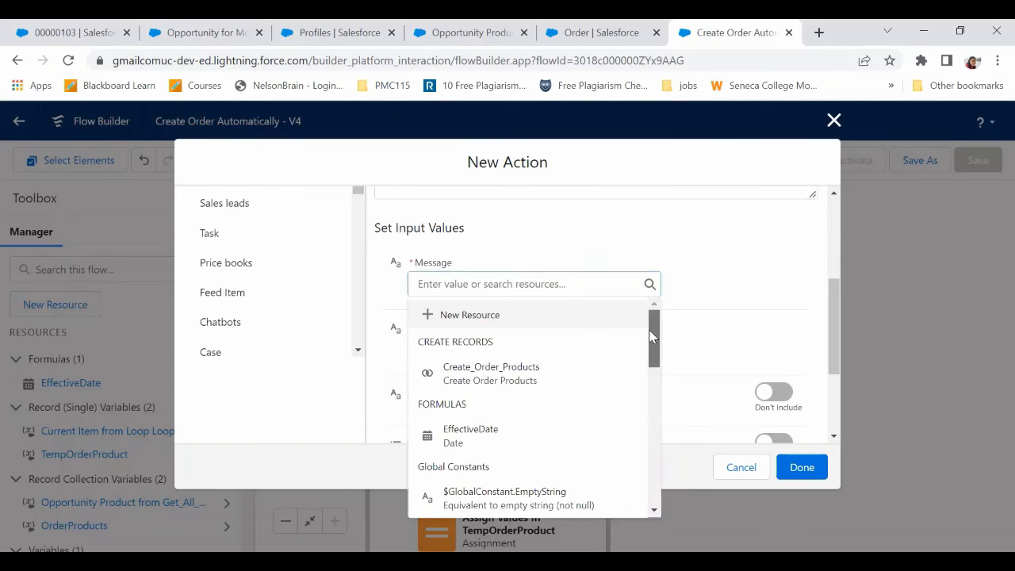
drag(653, 360, 647, 426)
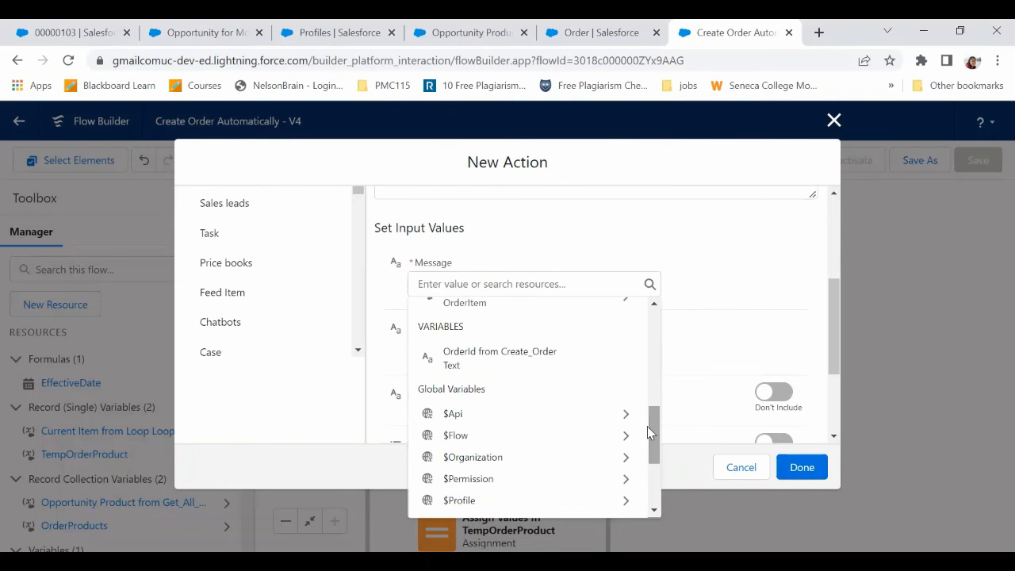
click(484, 447)
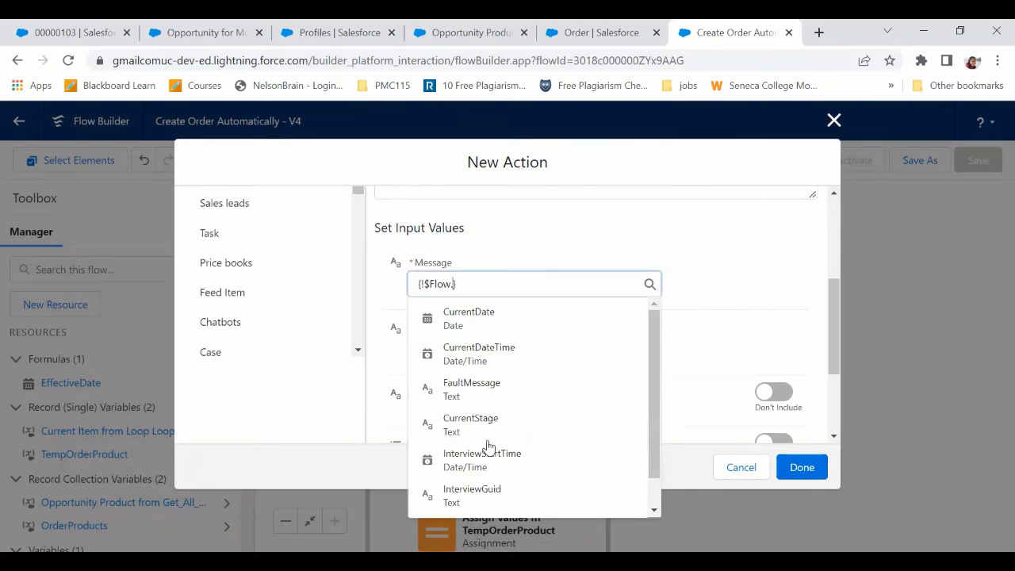
click(466, 391)
click(689, 291)
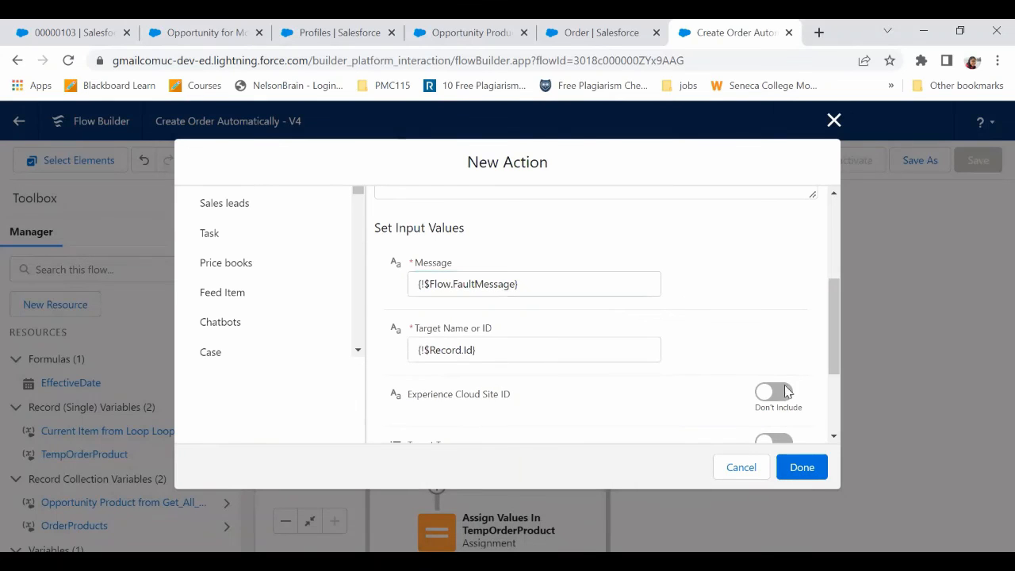
click(810, 473)
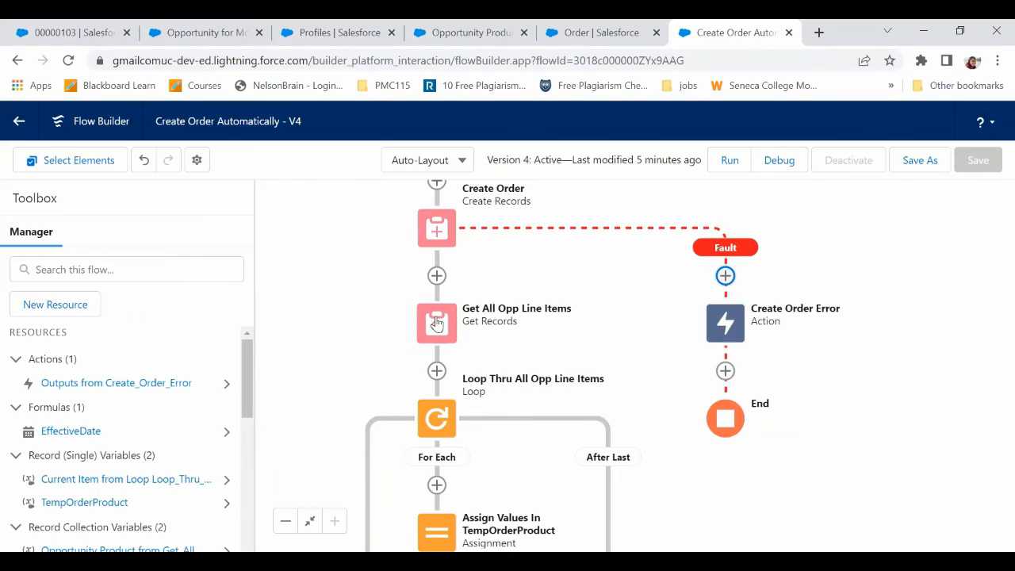
click(435, 323)
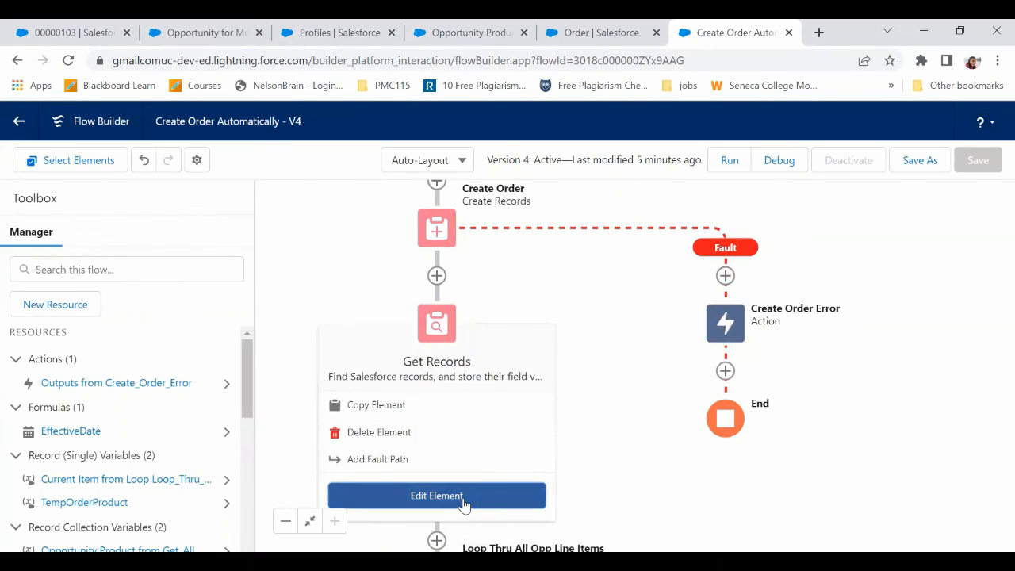
click(463, 500)
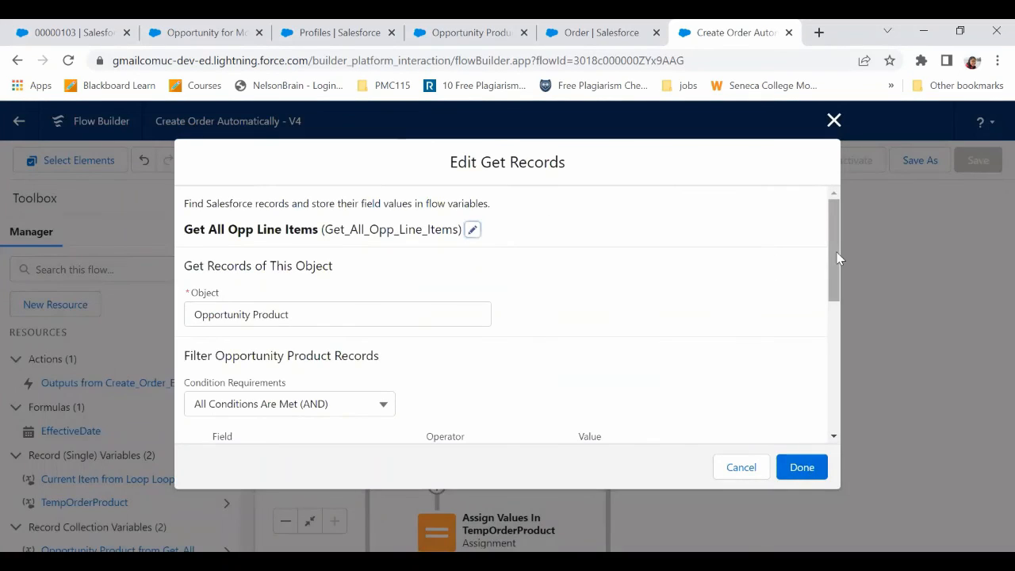
click(833, 119)
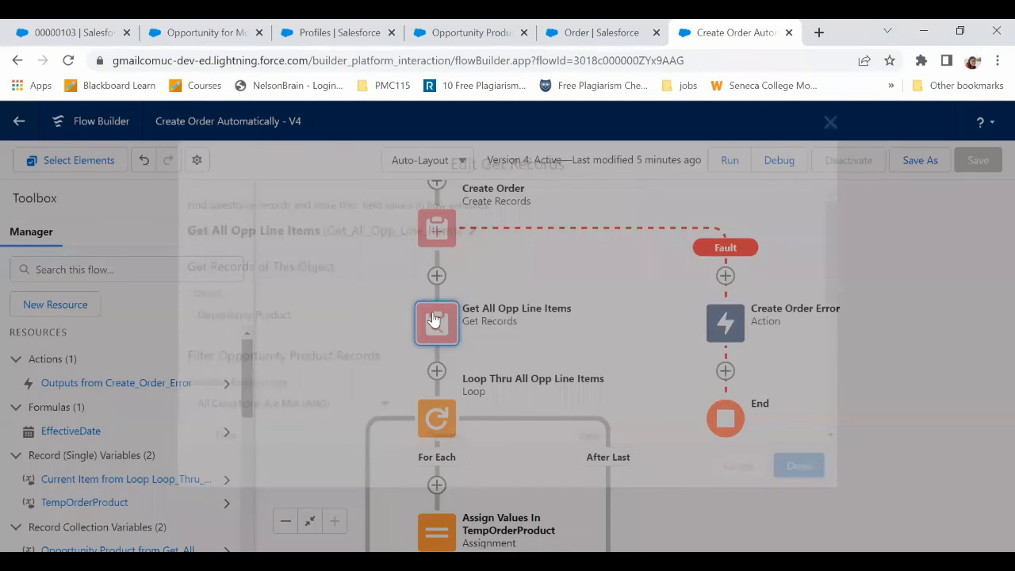
Add a fault path to the Get All Opp Line Items element and start a Post to Chatter action on it.
click(433, 320)
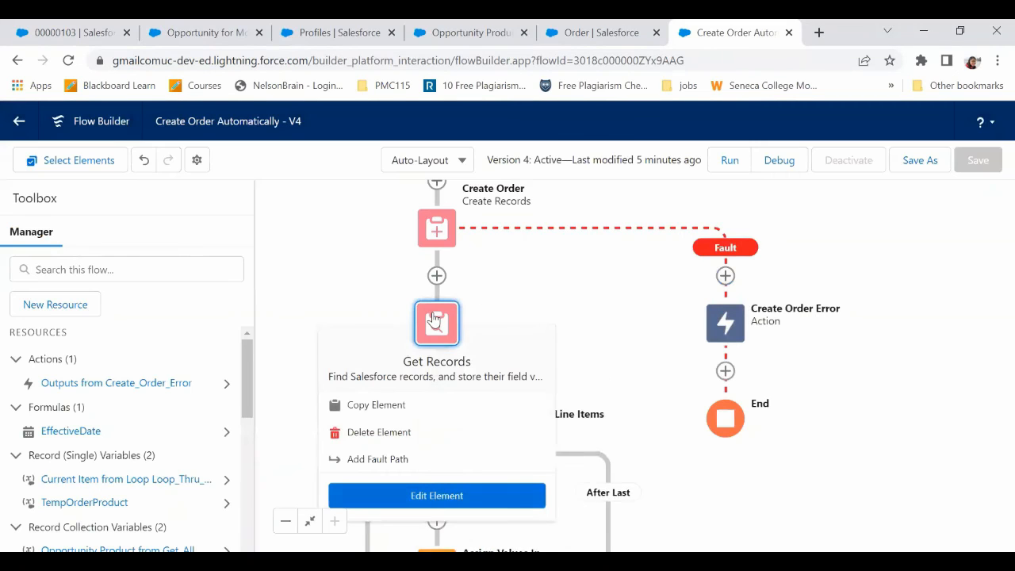
click(367, 472)
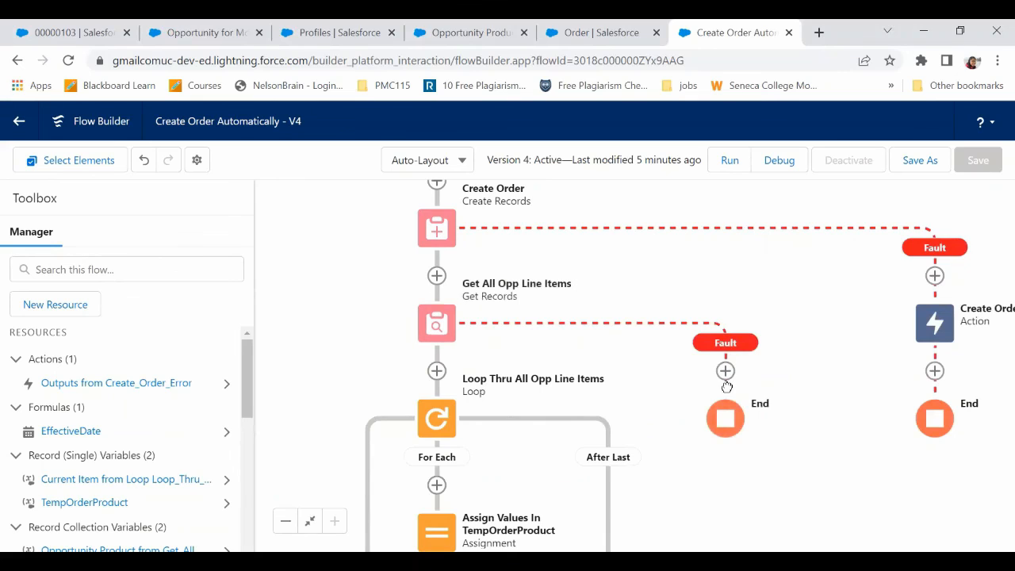
click(725, 371)
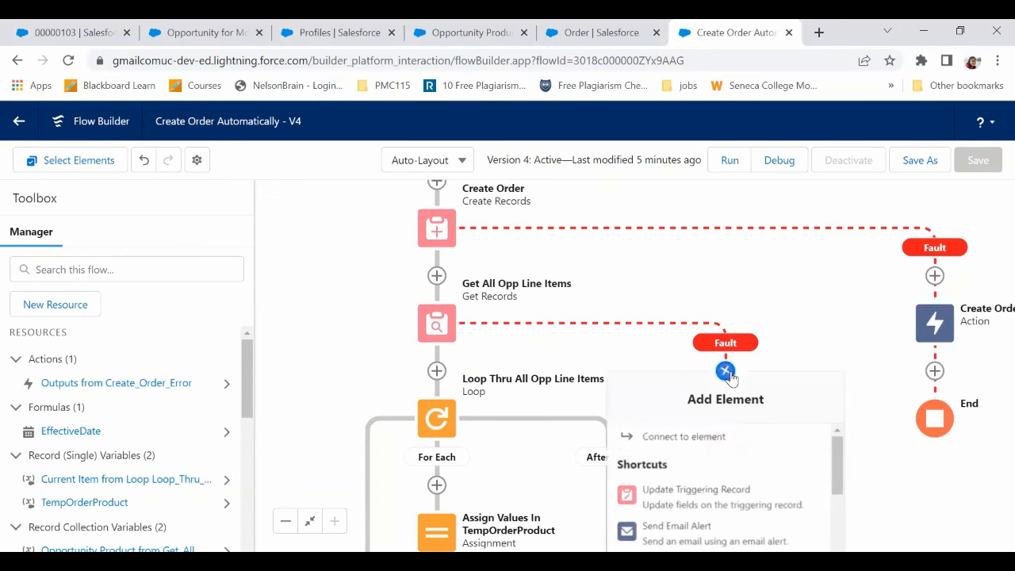
drag(952, 499, 777, 278)
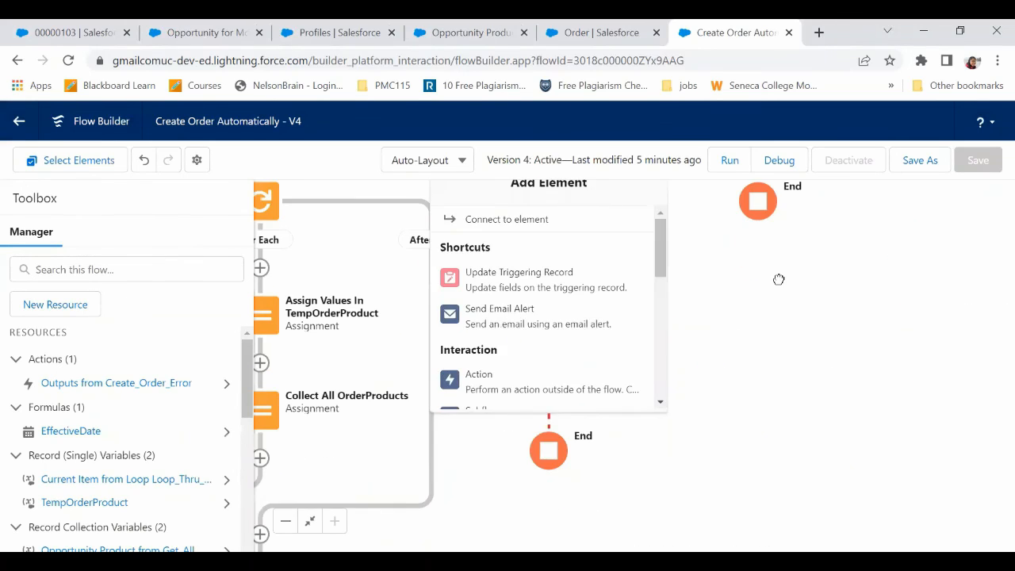
drag(679, 243, 753, 411)
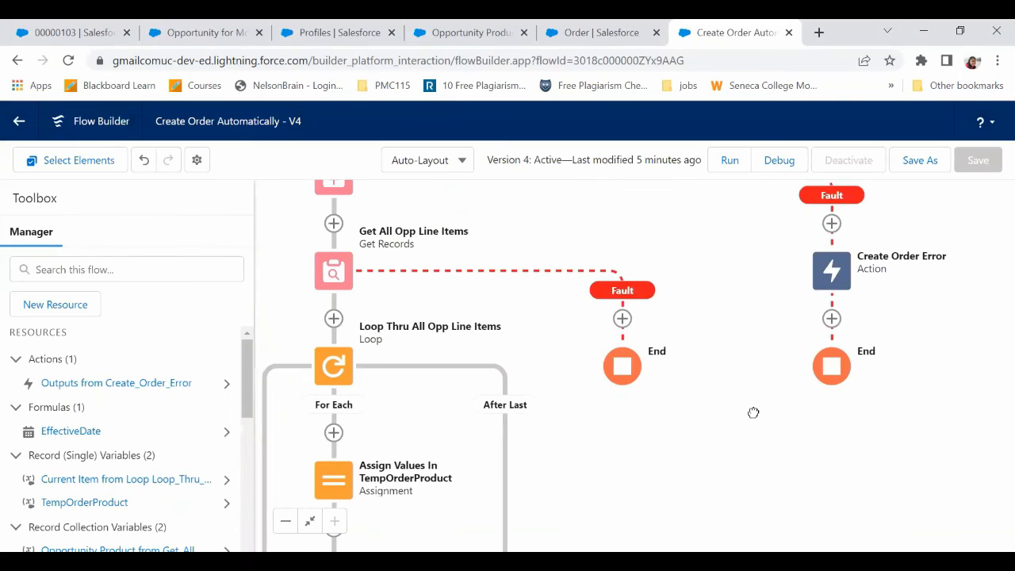
click(622, 317)
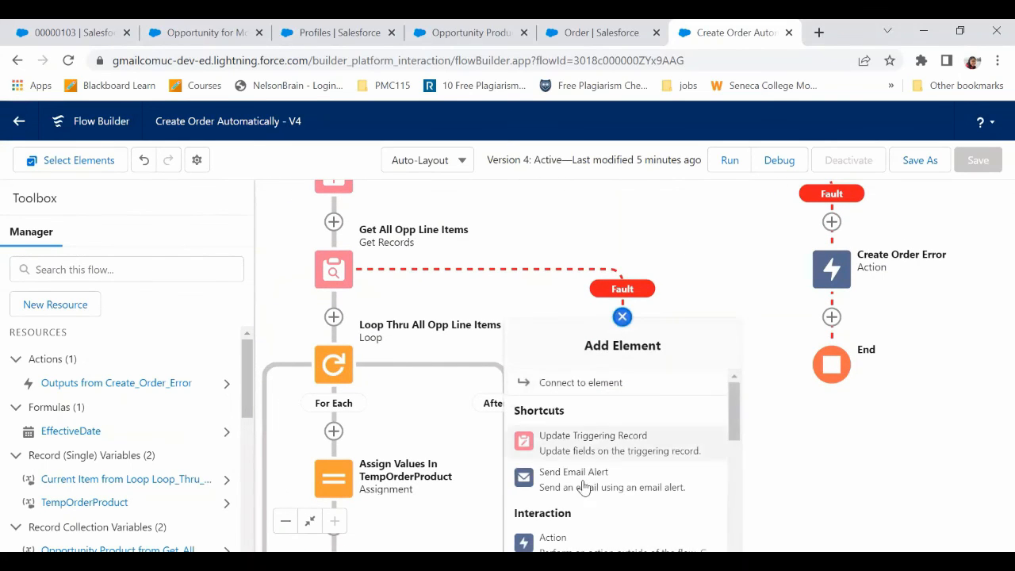
click(588, 531)
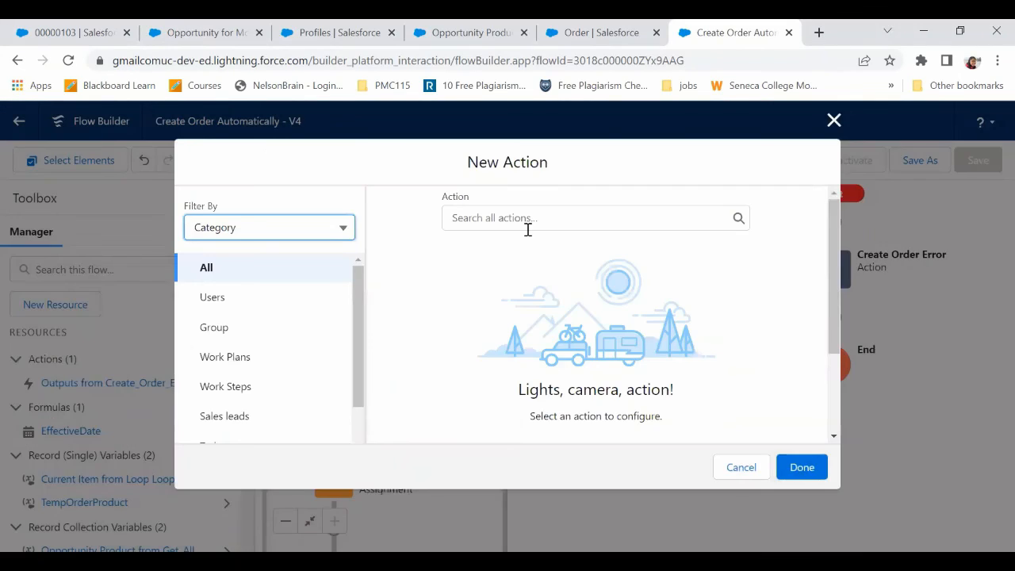
click(528, 229)
text(post)
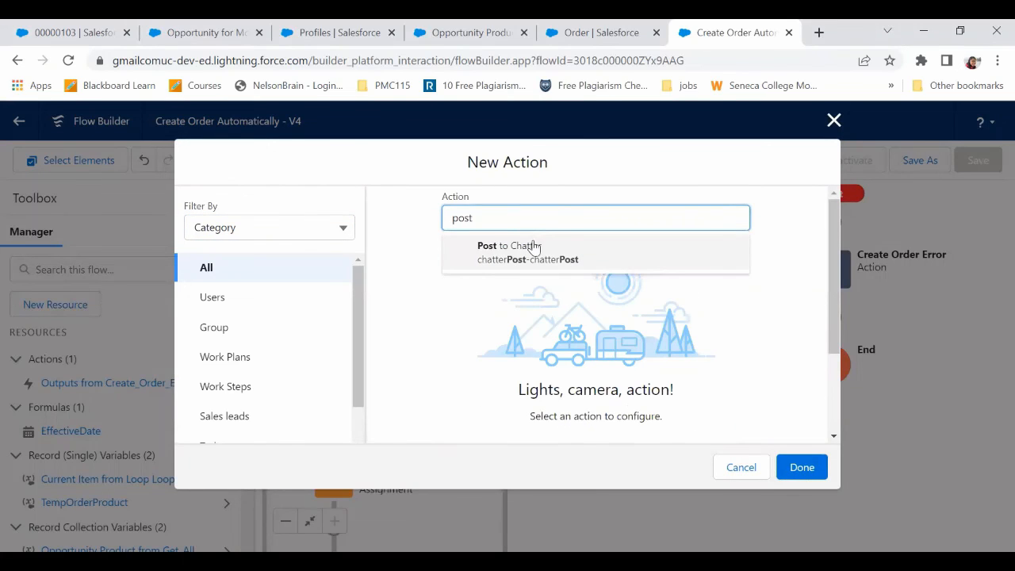
click(535, 247)
Label the new Post to Chatter action Get Line Items Error.
click(457, 330)
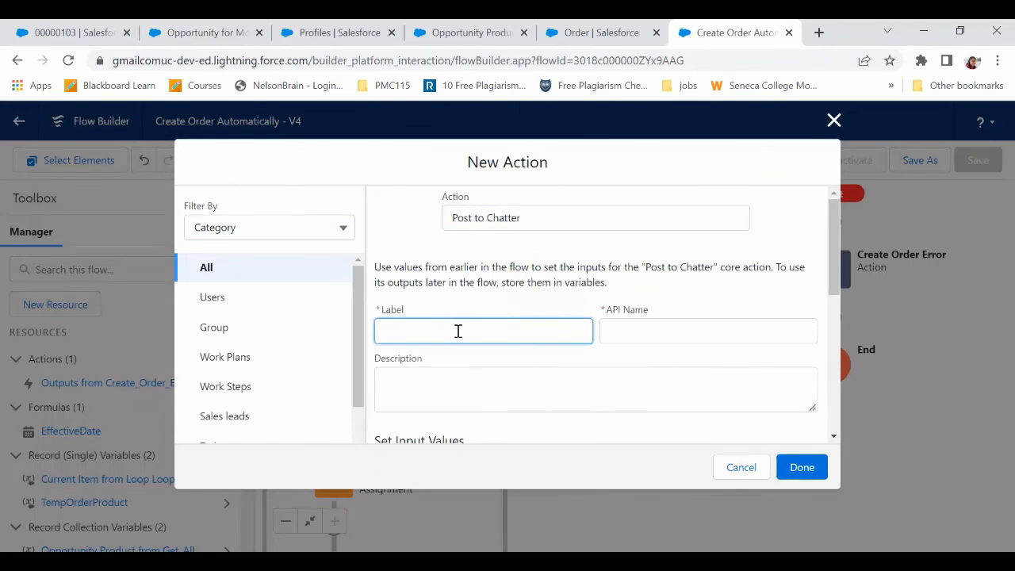
text(Get Line Items Er)
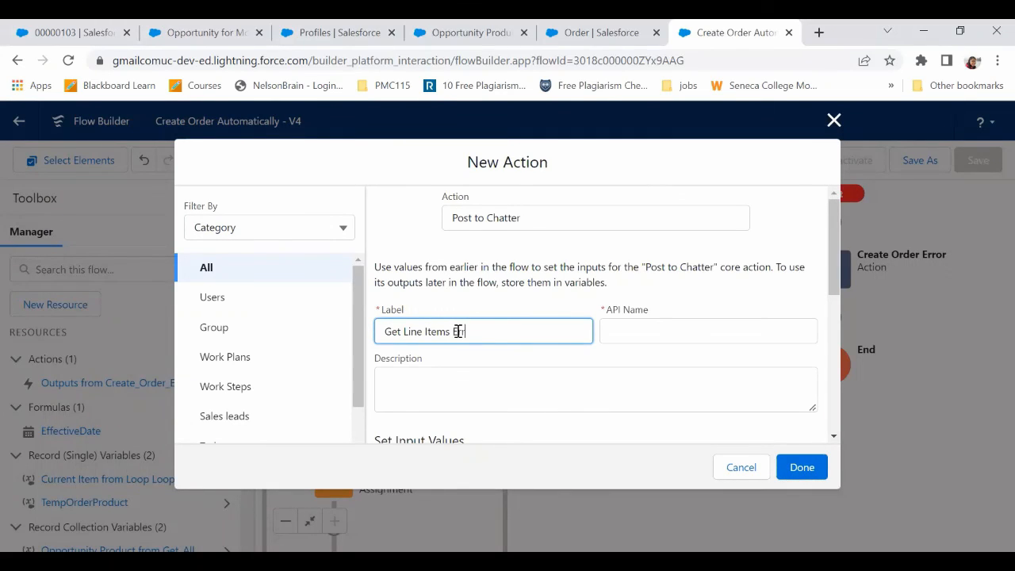
text(ror)
click(478, 407)
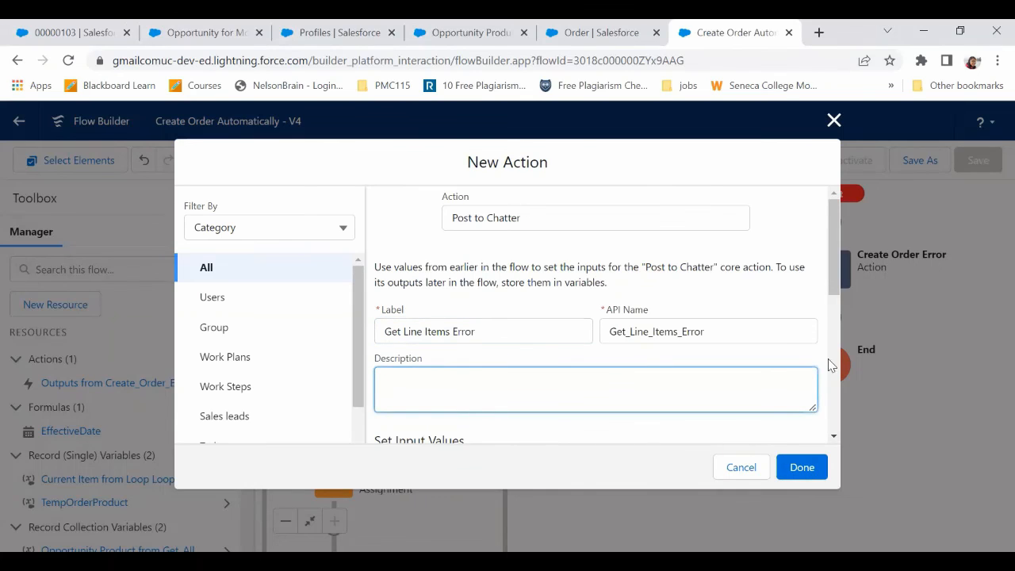
Set the Get Line Items Error action's message to {!$Flow.FaultMessage}.
drag(835, 269, 832, 366)
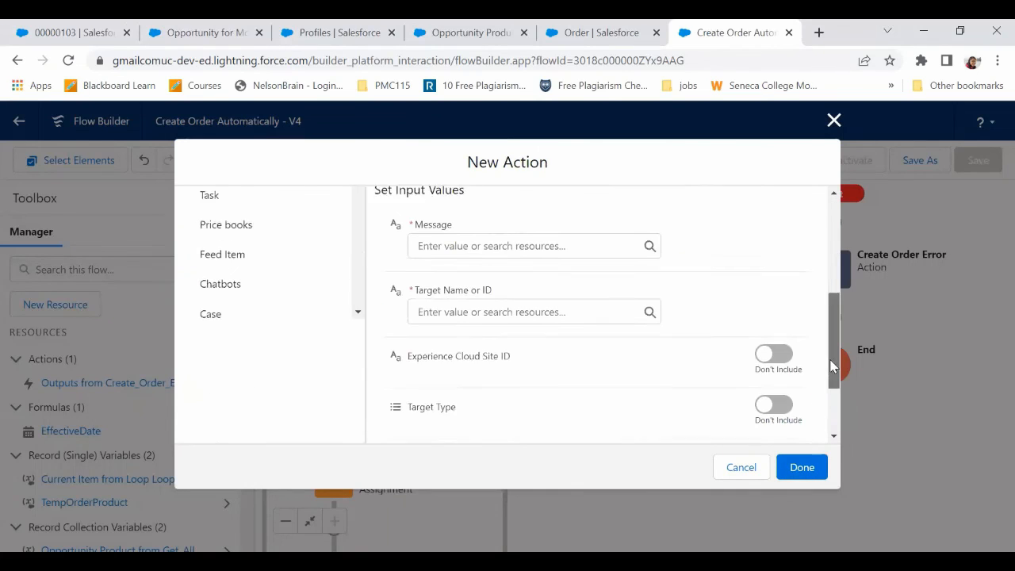
click(428, 237)
text(flow)
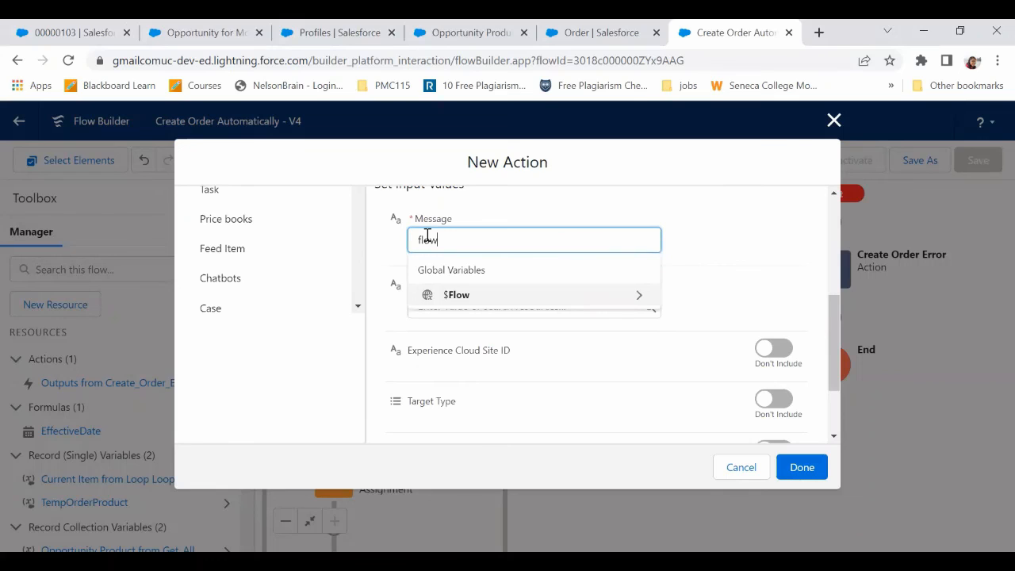
click(464, 296)
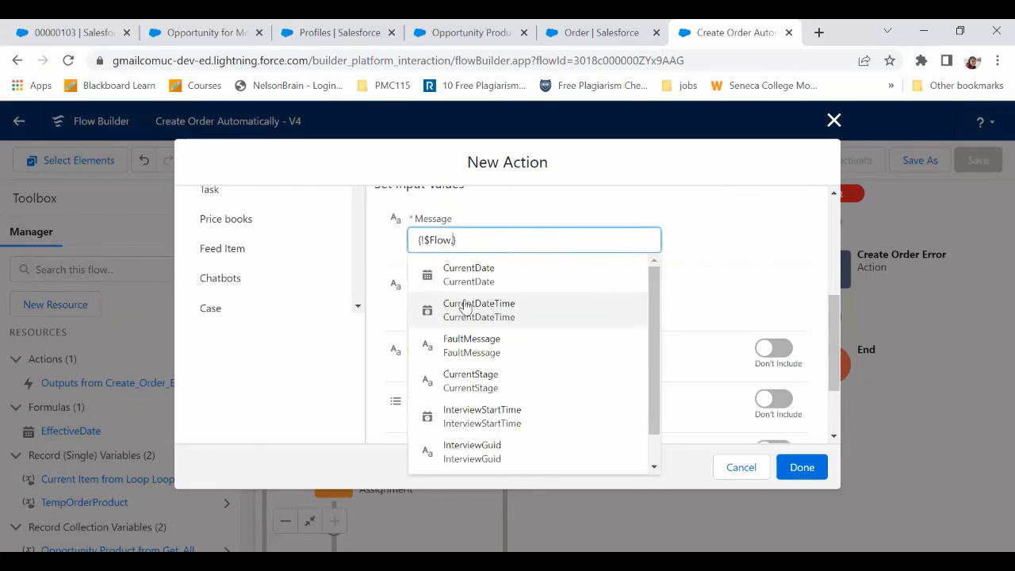
click(480, 349)
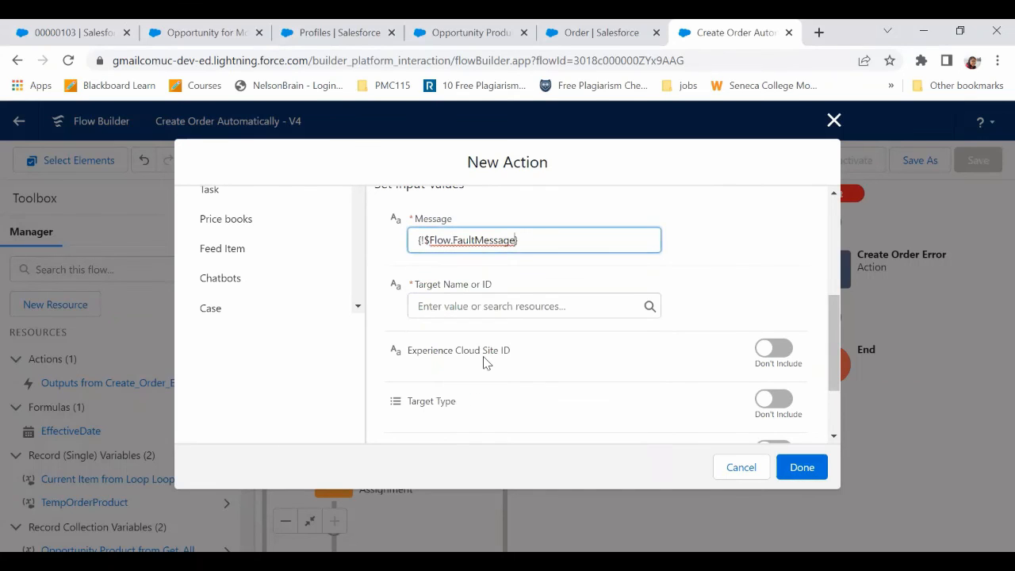
Set the Get Line Items Error action's Target Name or ID to {!$Record.Id} and finish the action.
click(531, 304)
text(opp)
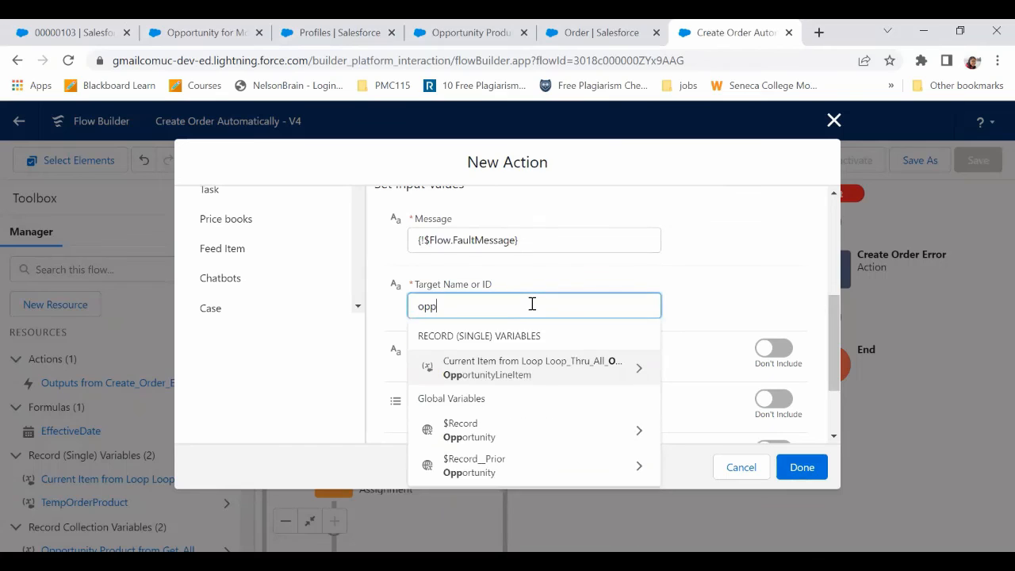
key(BackSpace)
key(BackSpace)
key(BackSpace)
text(opp)
click(545, 432)
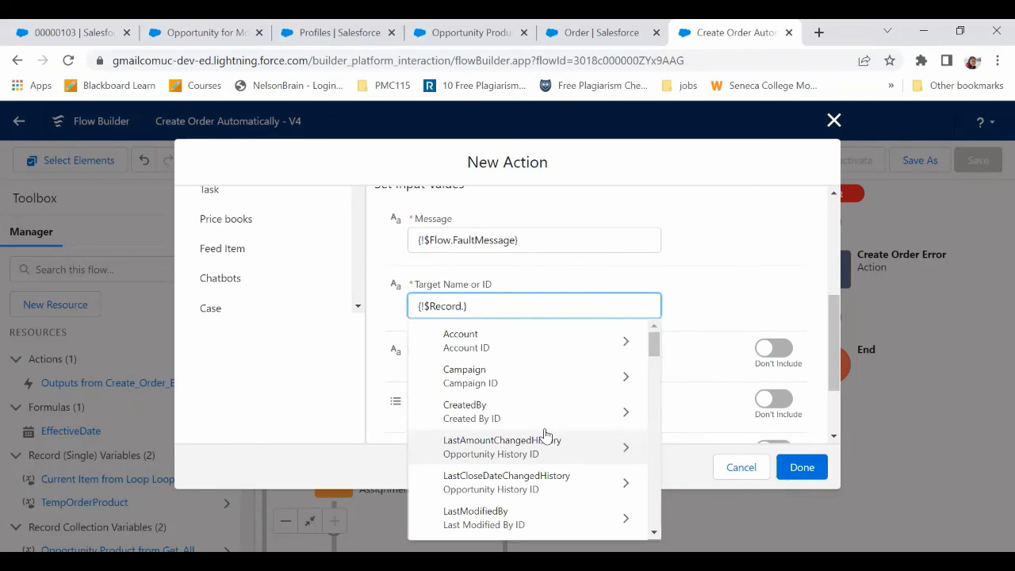
text(id)
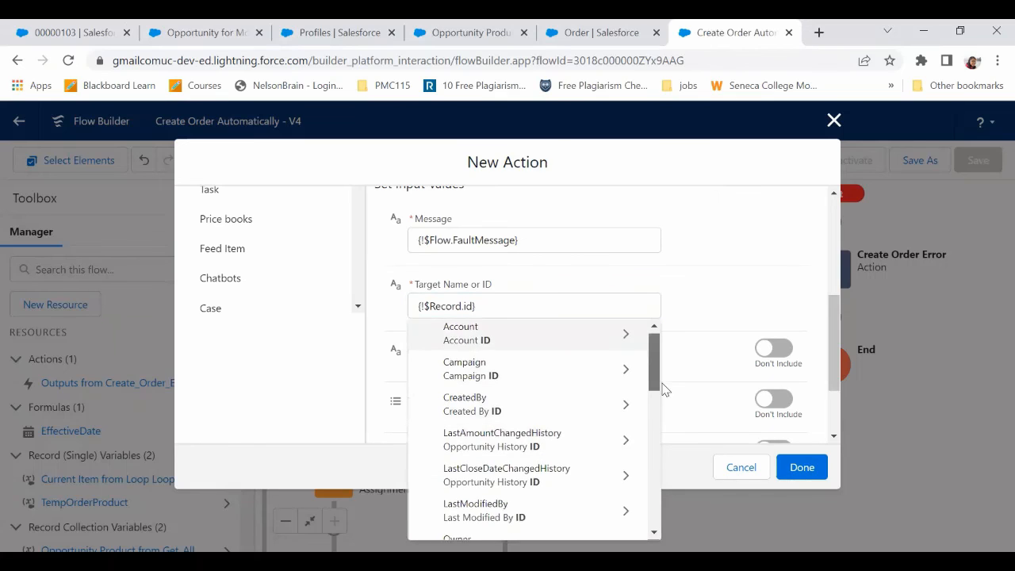
scroll(602, 397, down, 5)
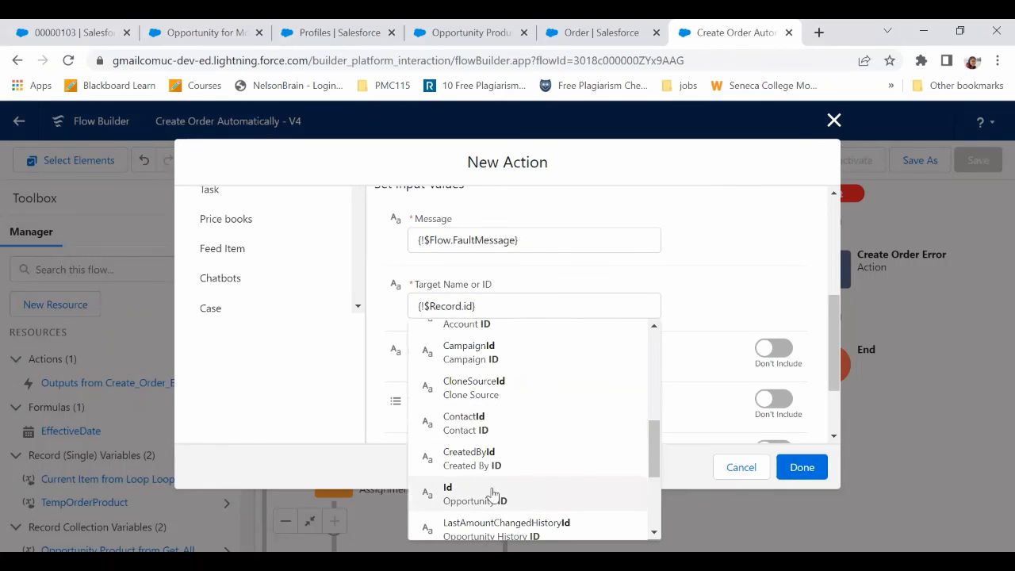
click(492, 493)
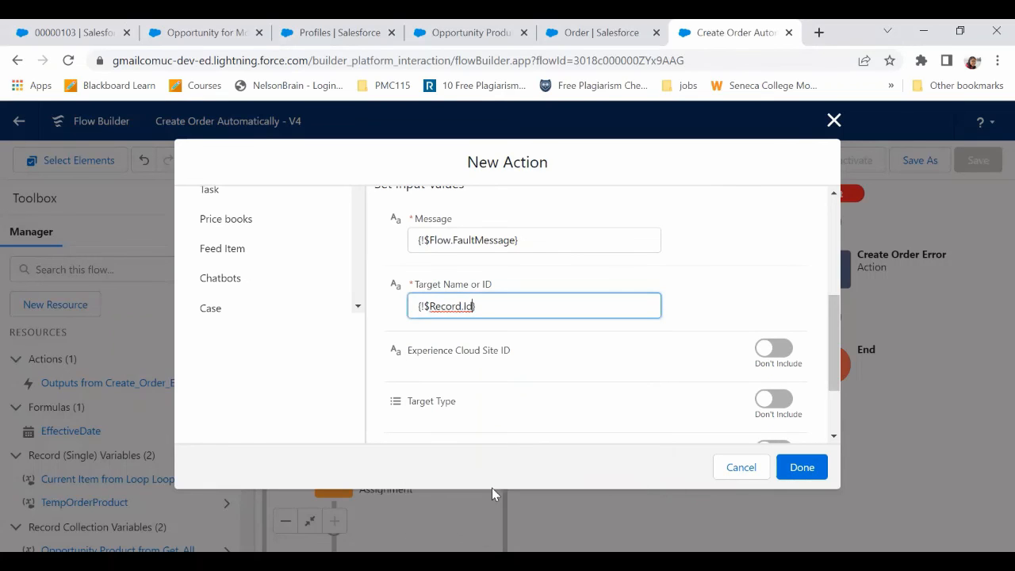
click(801, 466)
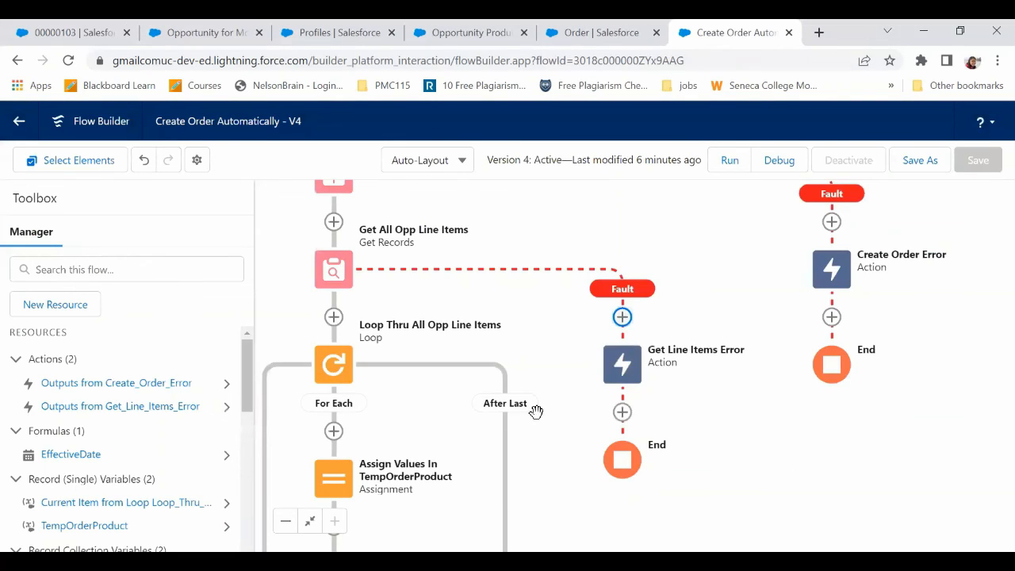
Add a fault path to the Create Order Products element and start a Post to Chatter action on it.
drag(536, 411, 619, 241)
drag(658, 426, 610, 219)
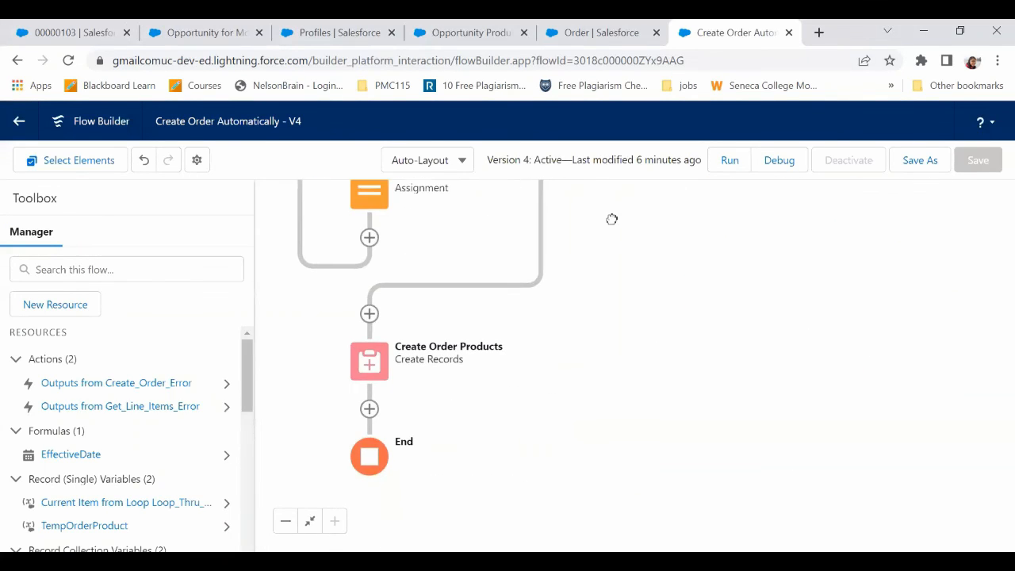
click(369, 366)
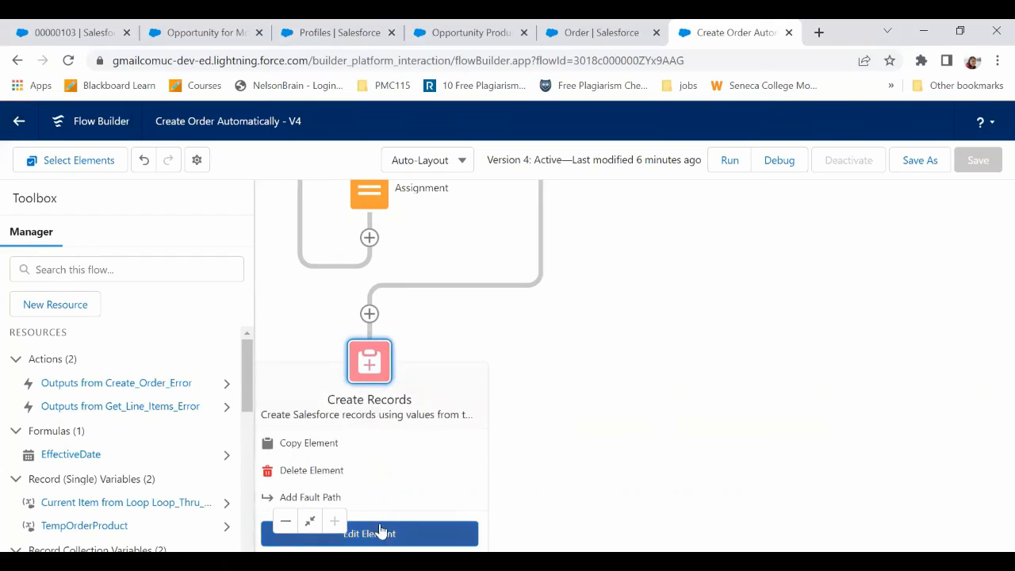
click(368, 496)
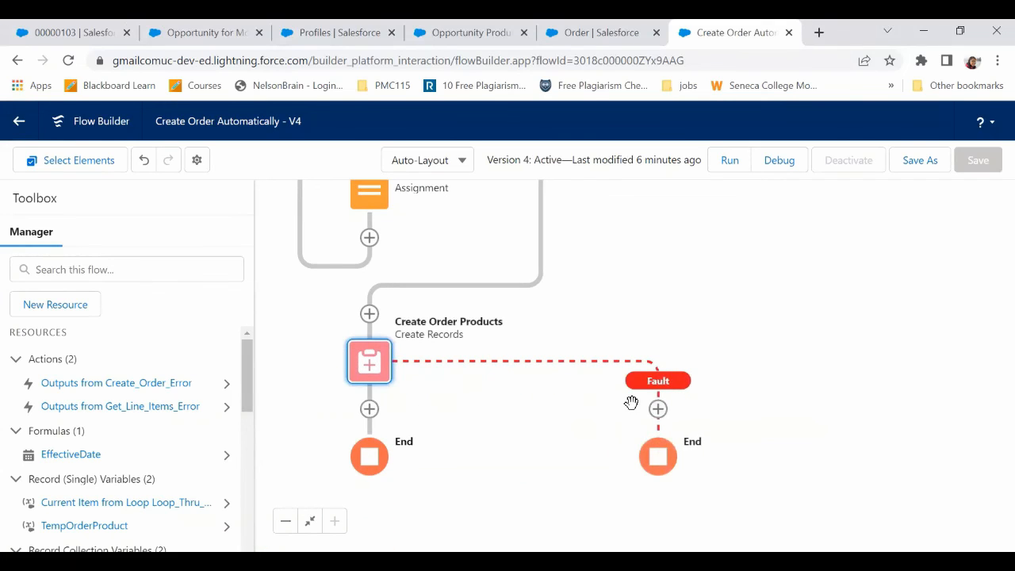
click(658, 409)
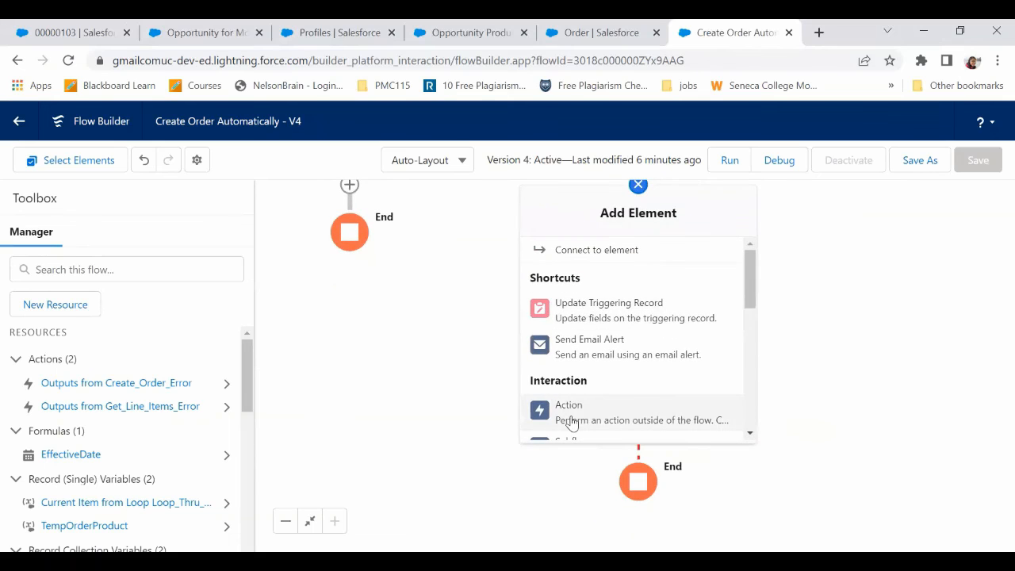
click(570, 423)
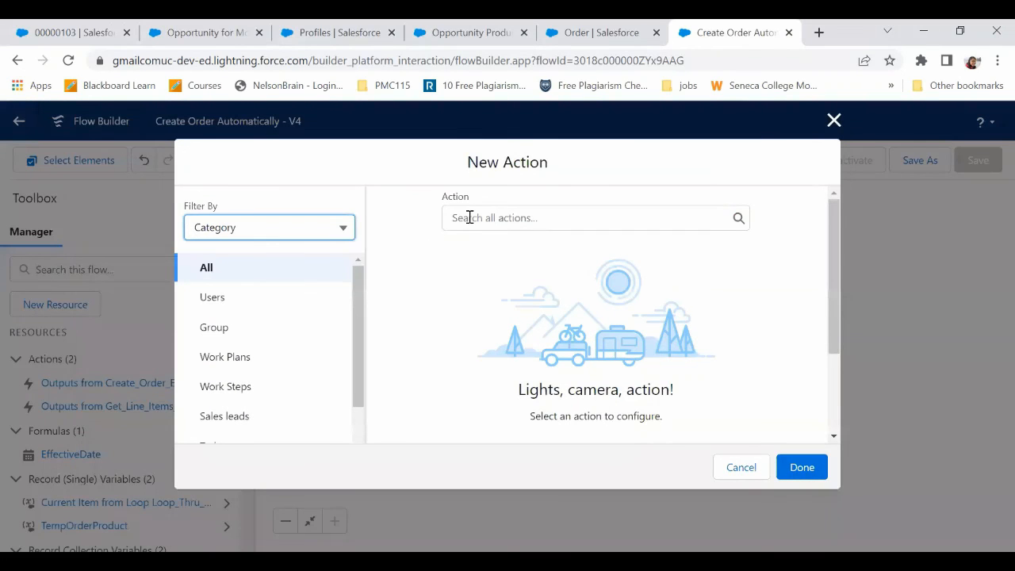
click(470, 217)
text(post)
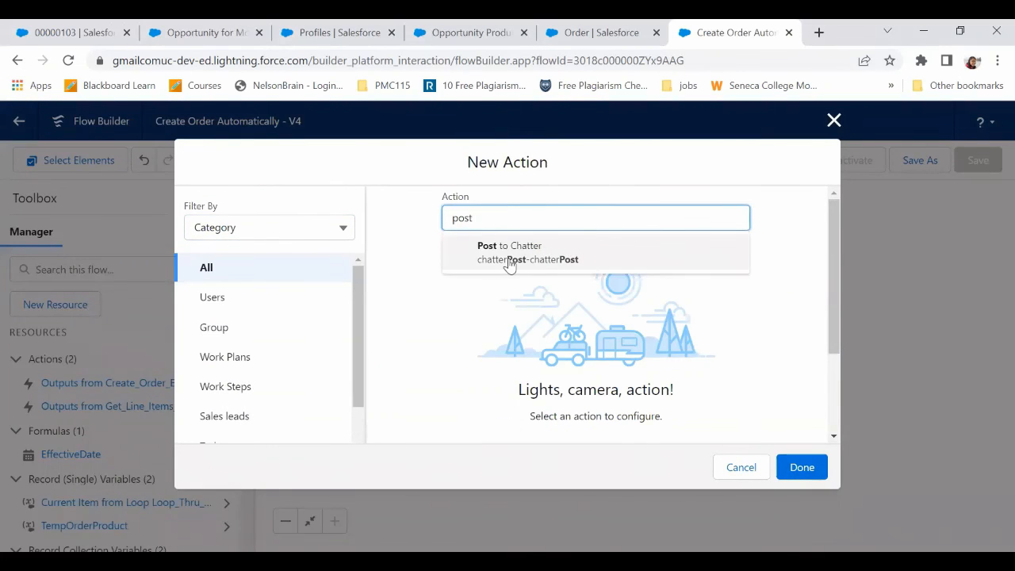
click(509, 252)
Label the new Post to Chatter action Create Order Product Error and set its message to {!$Flow.FaultMessage}.
click(497, 327)
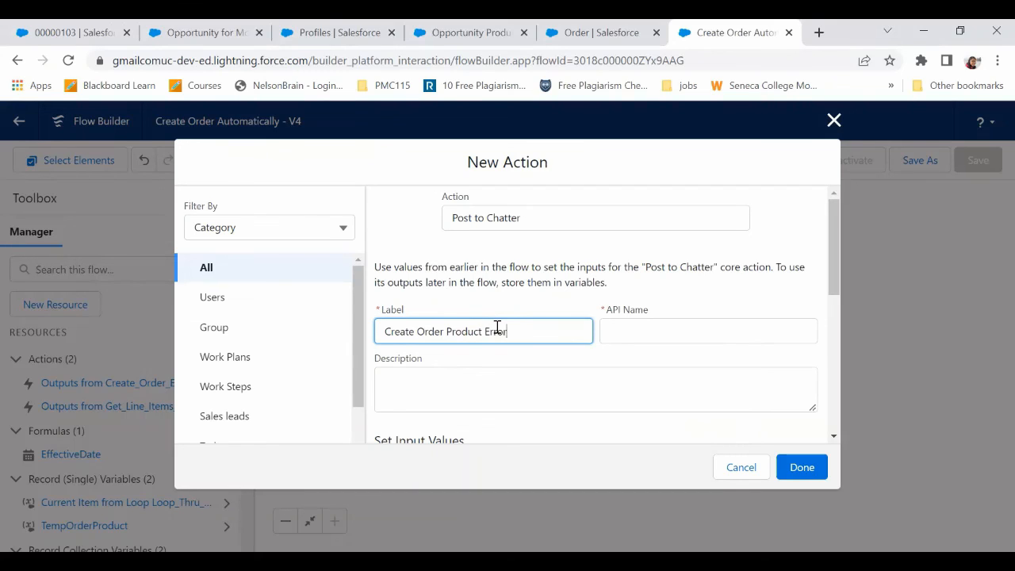
click(503, 382)
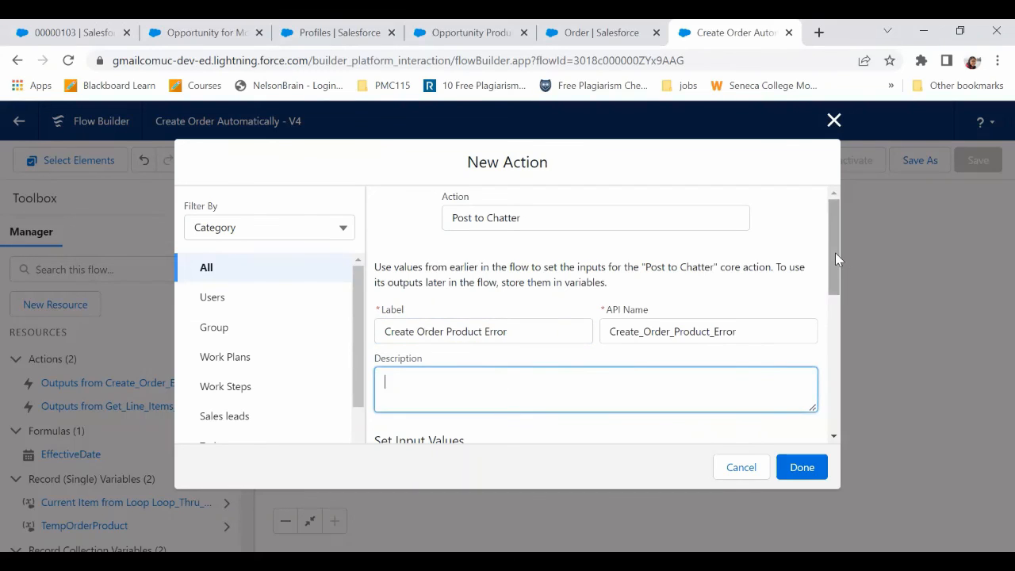
drag(835, 252, 832, 352)
click(452, 232)
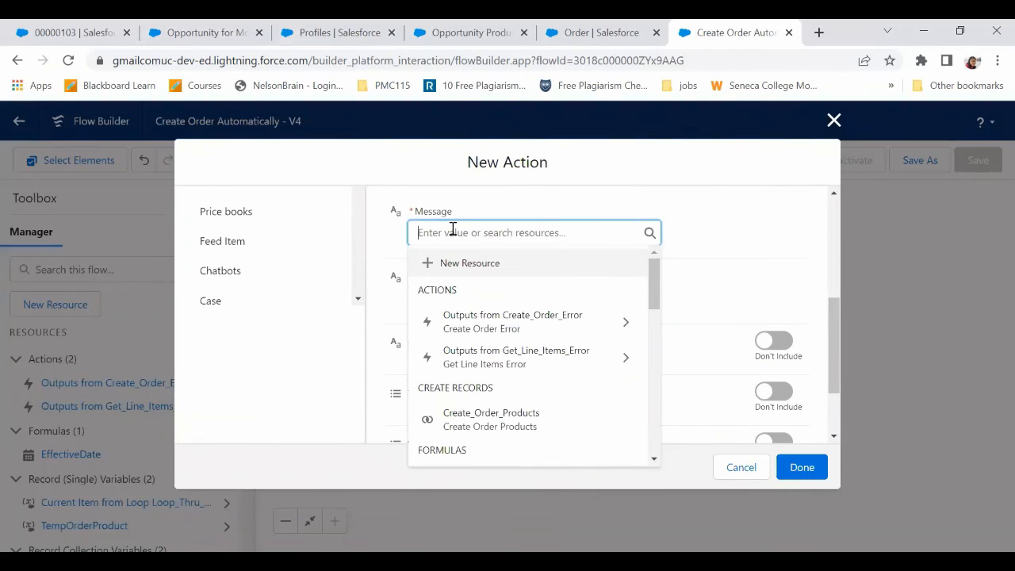
text(flow)
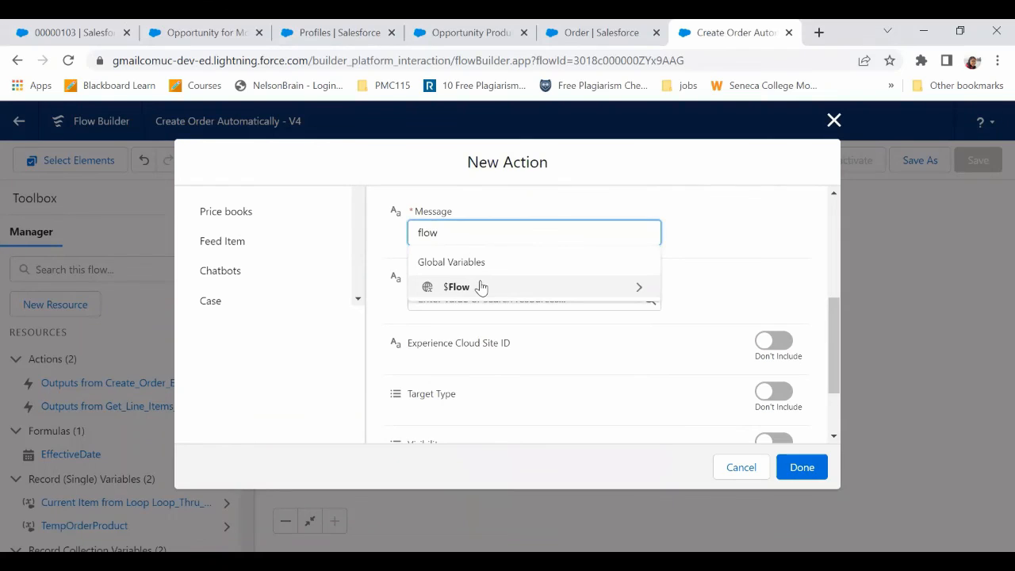
click(480, 286)
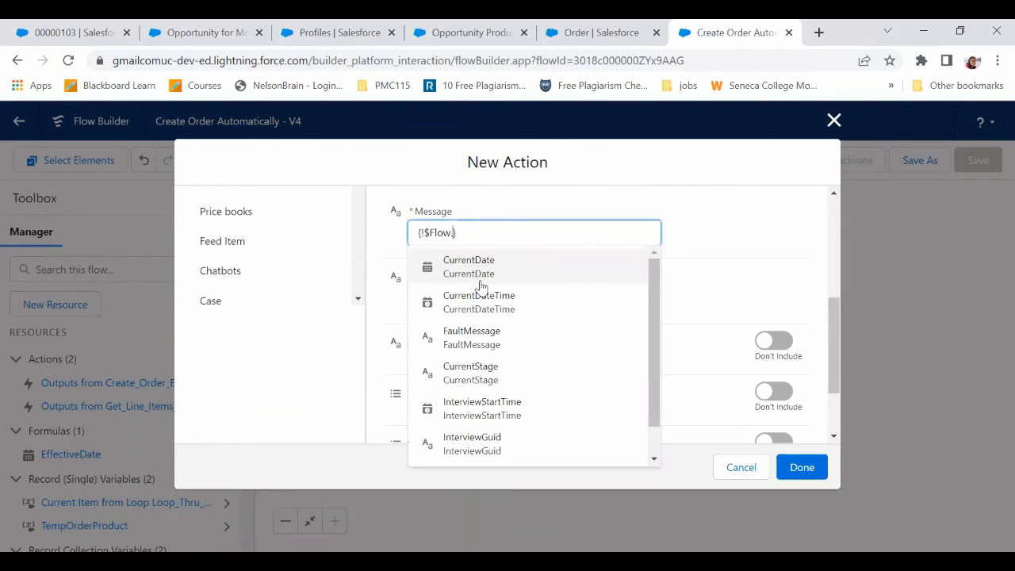
click(486, 329)
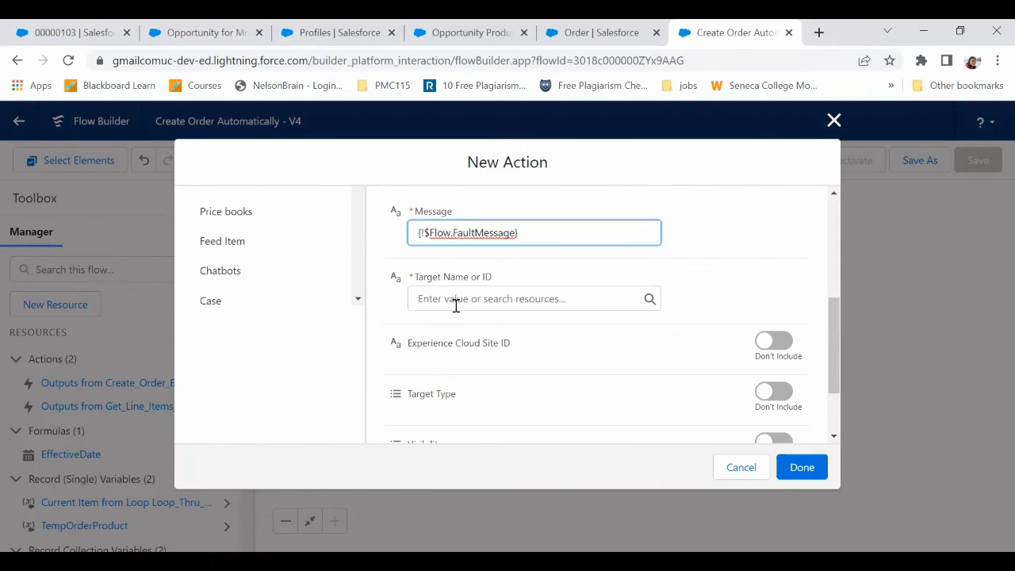
Set the Create Order Product Error action's Target Name or ID to {!$Record.Id} and finish the action.
click(456, 306)
text(opp)
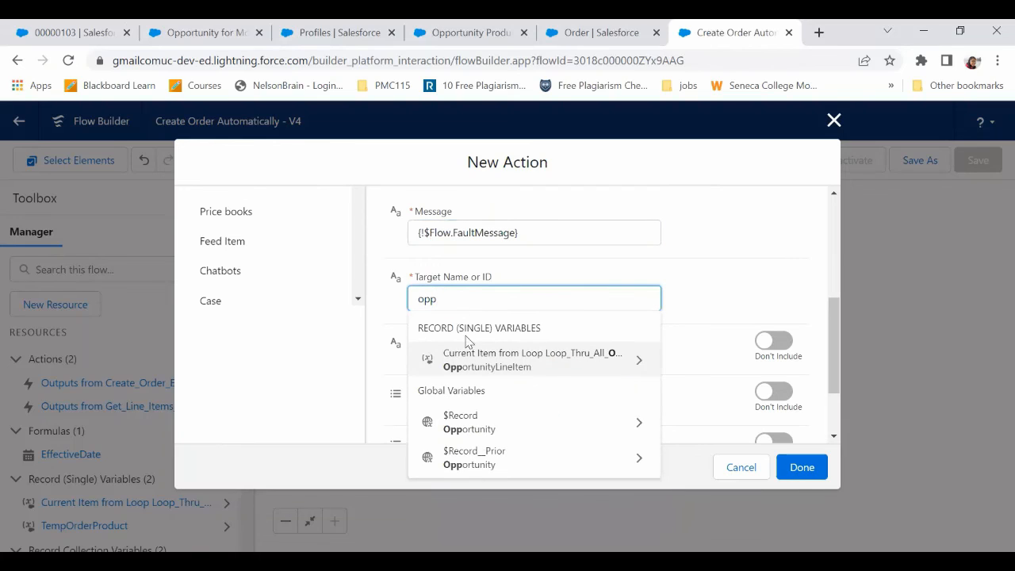
click(473, 428)
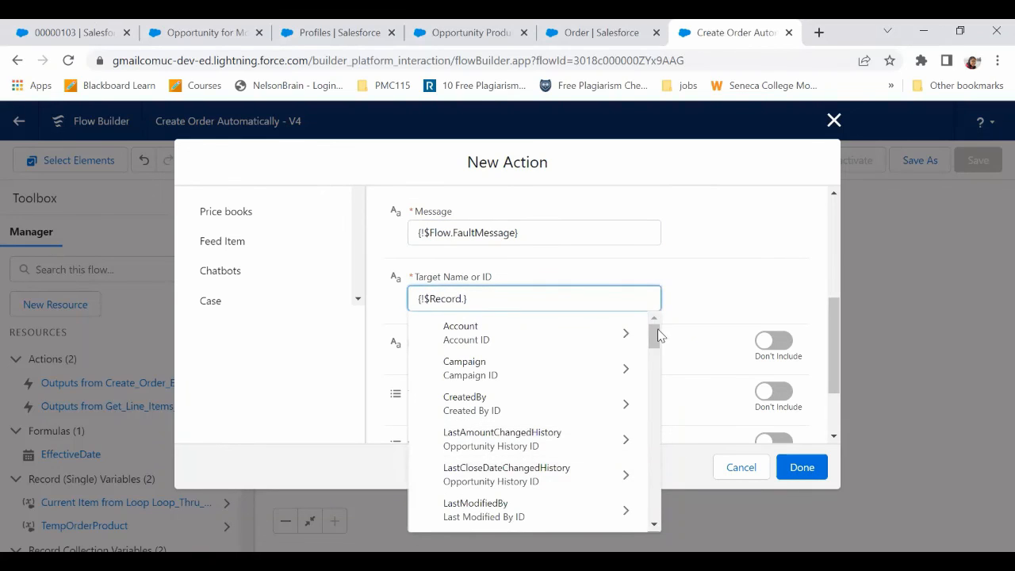
drag(658, 335, 657, 450)
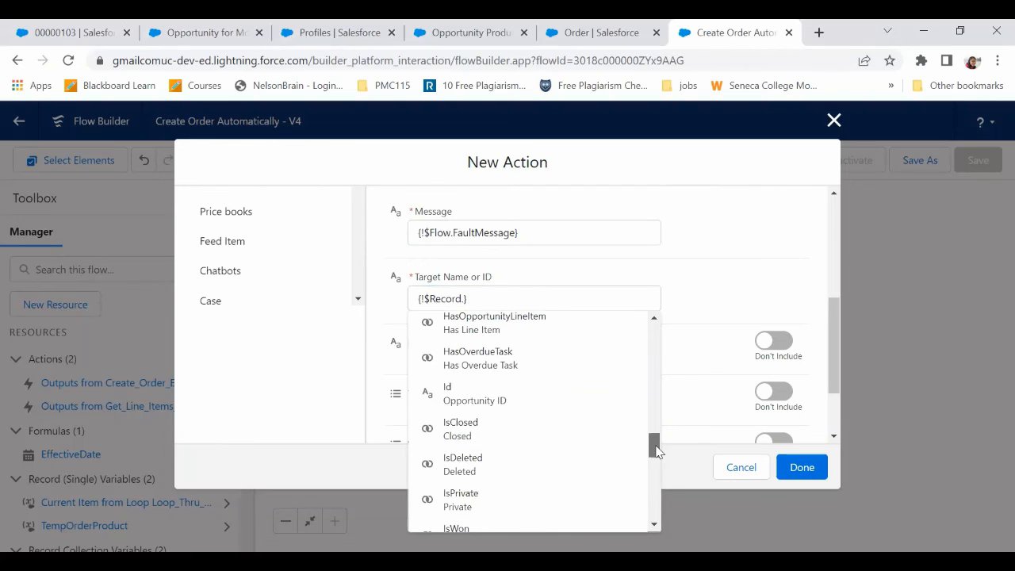
click(446, 390)
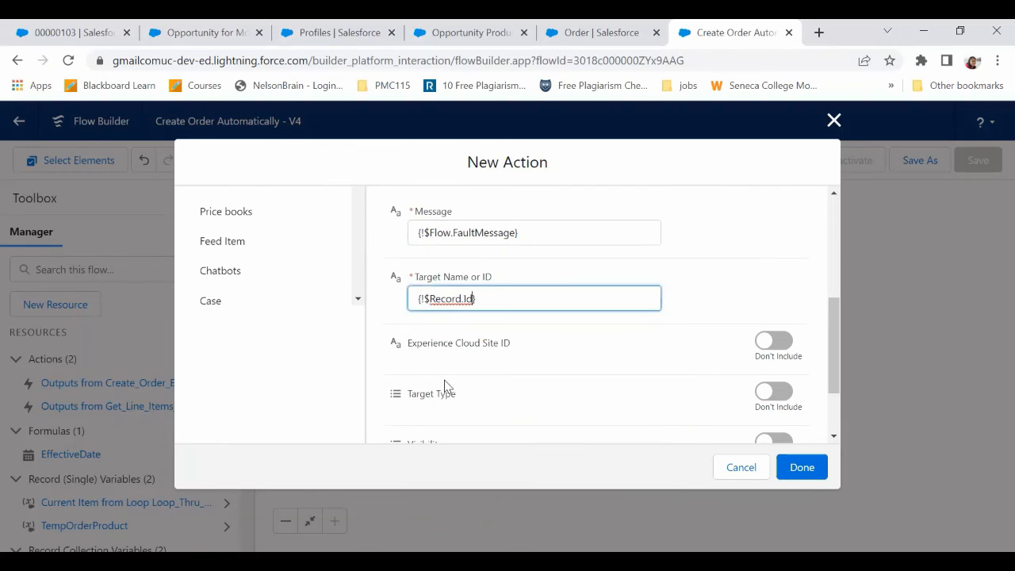
click(702, 284)
click(801, 467)
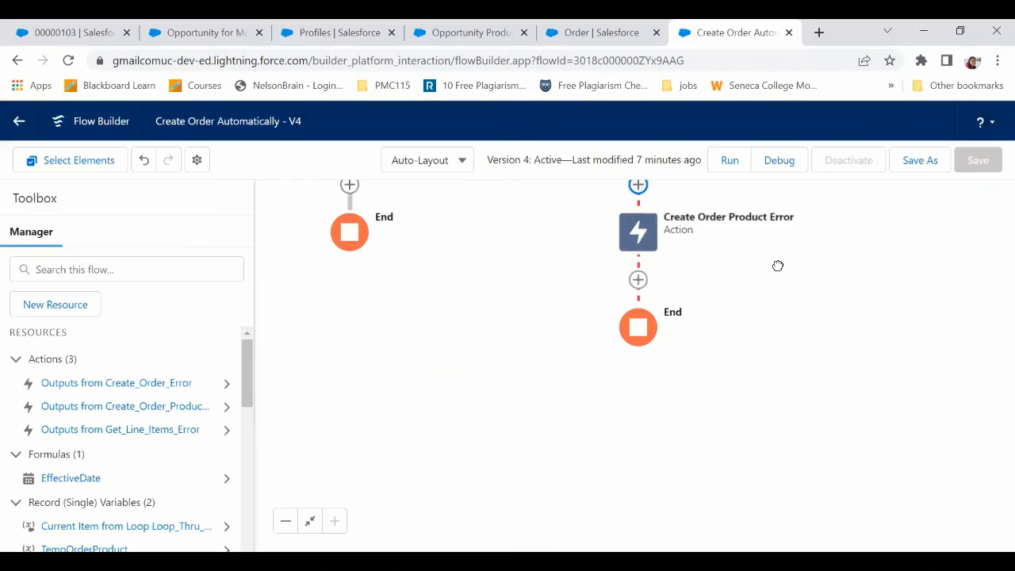
Save the Create Order Automatically flow as a new version and activate that version.
drag(777, 265, 716, 514)
drag(740, 297, 740, 428)
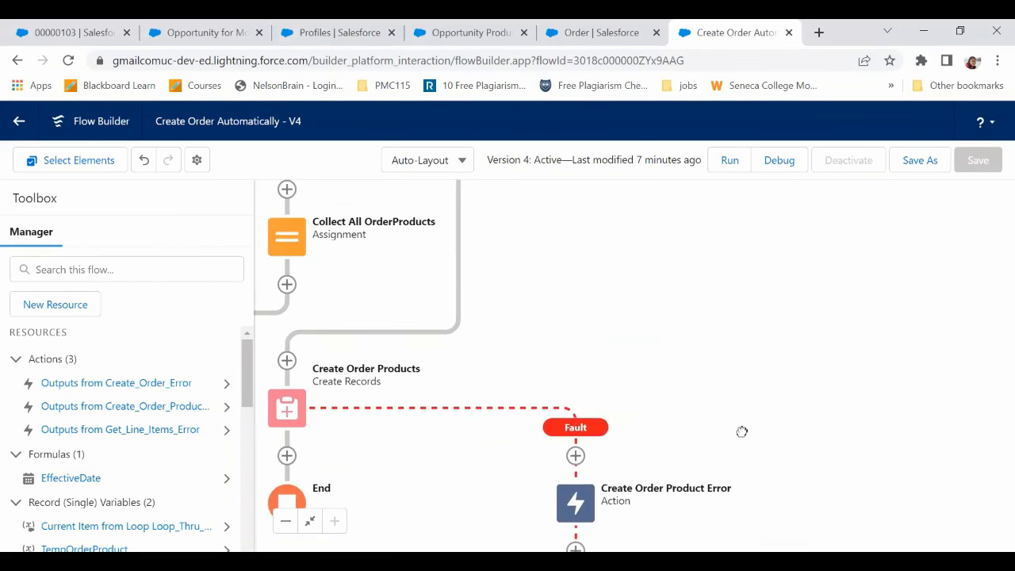
drag(699, 236, 708, 428)
drag(589, 370, 579, 470)
click(918, 160)
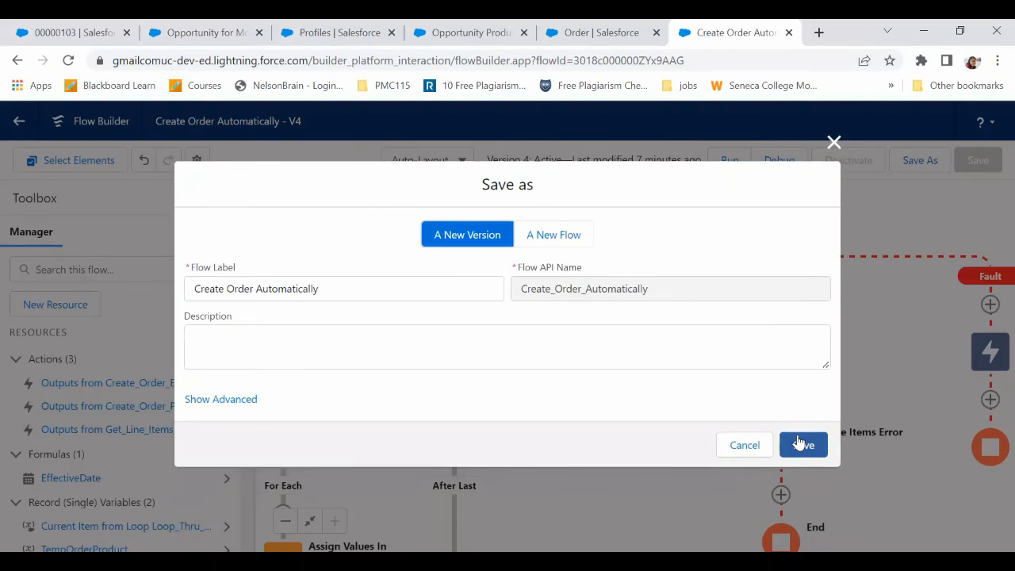
click(799, 442)
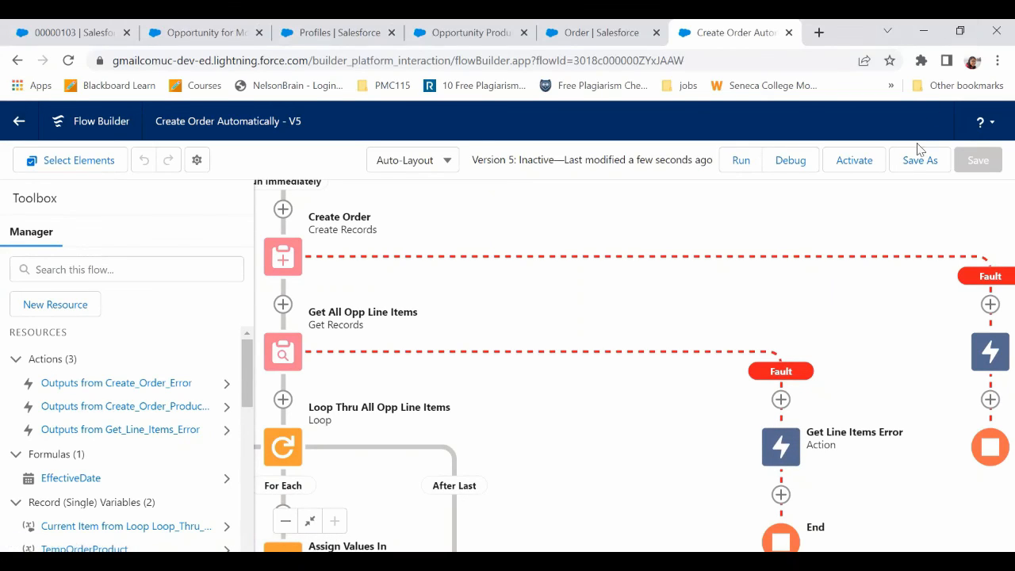
click(847, 163)
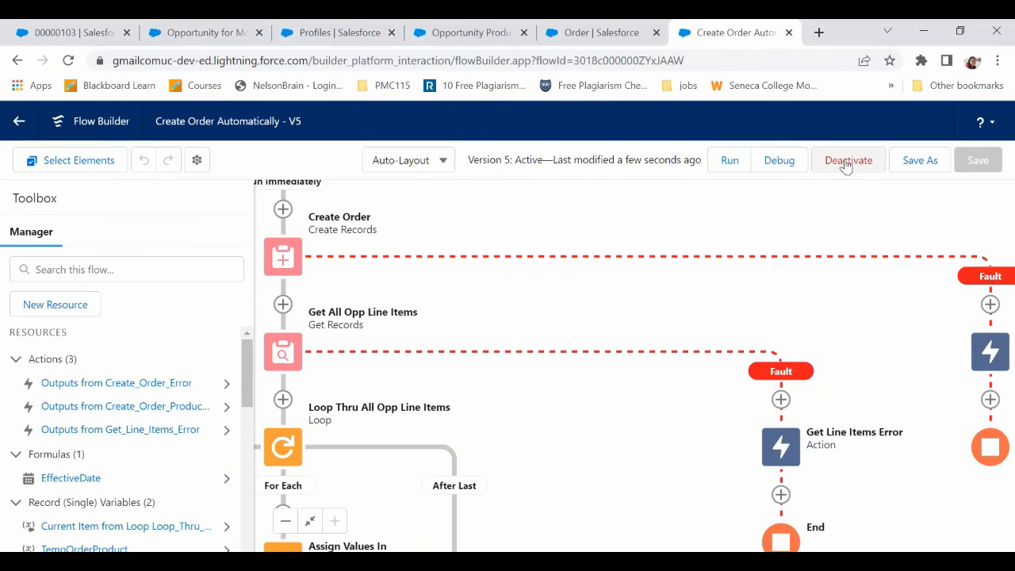